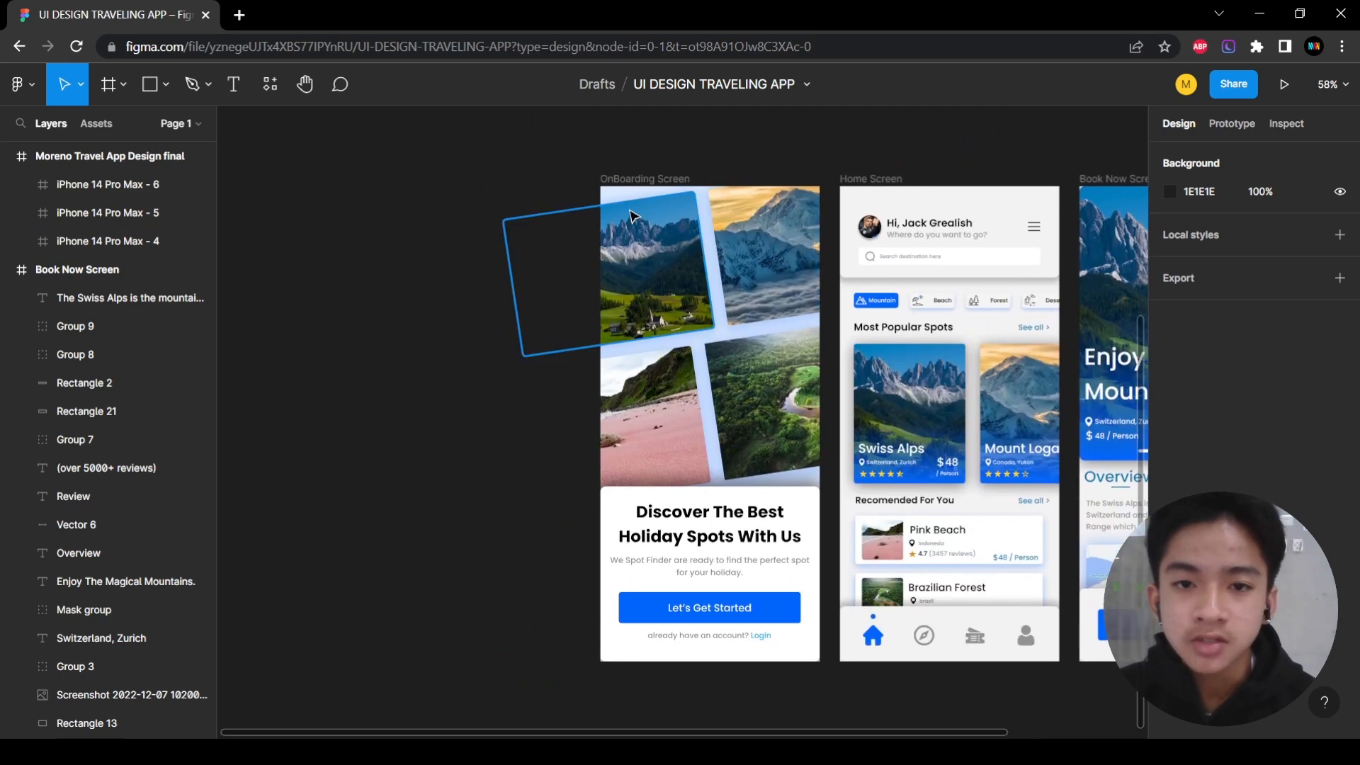
# Examine the finished onboarding, home and booking screens and the combined travel app presentation frame.
pyautogui.hscroll(4, 603, 186)
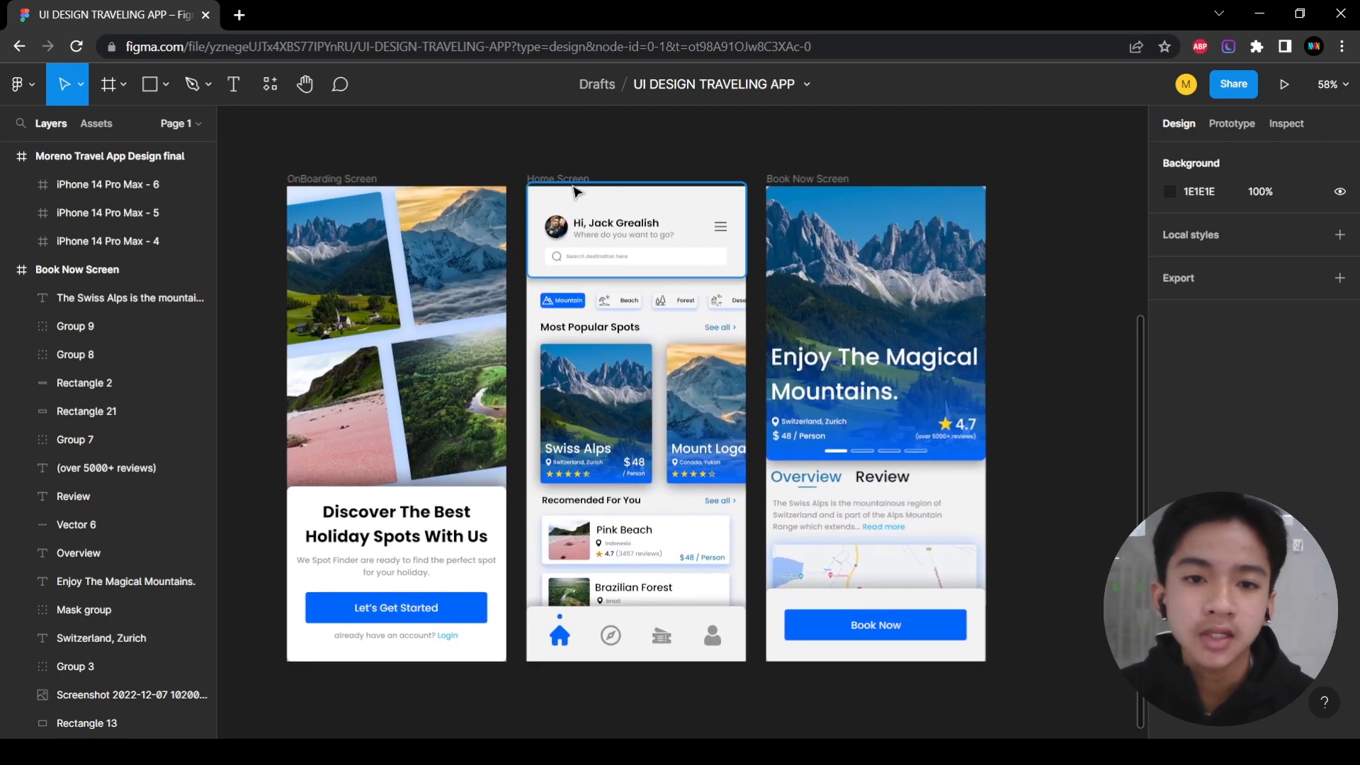
pyautogui.hscroll(3, 581, 183)
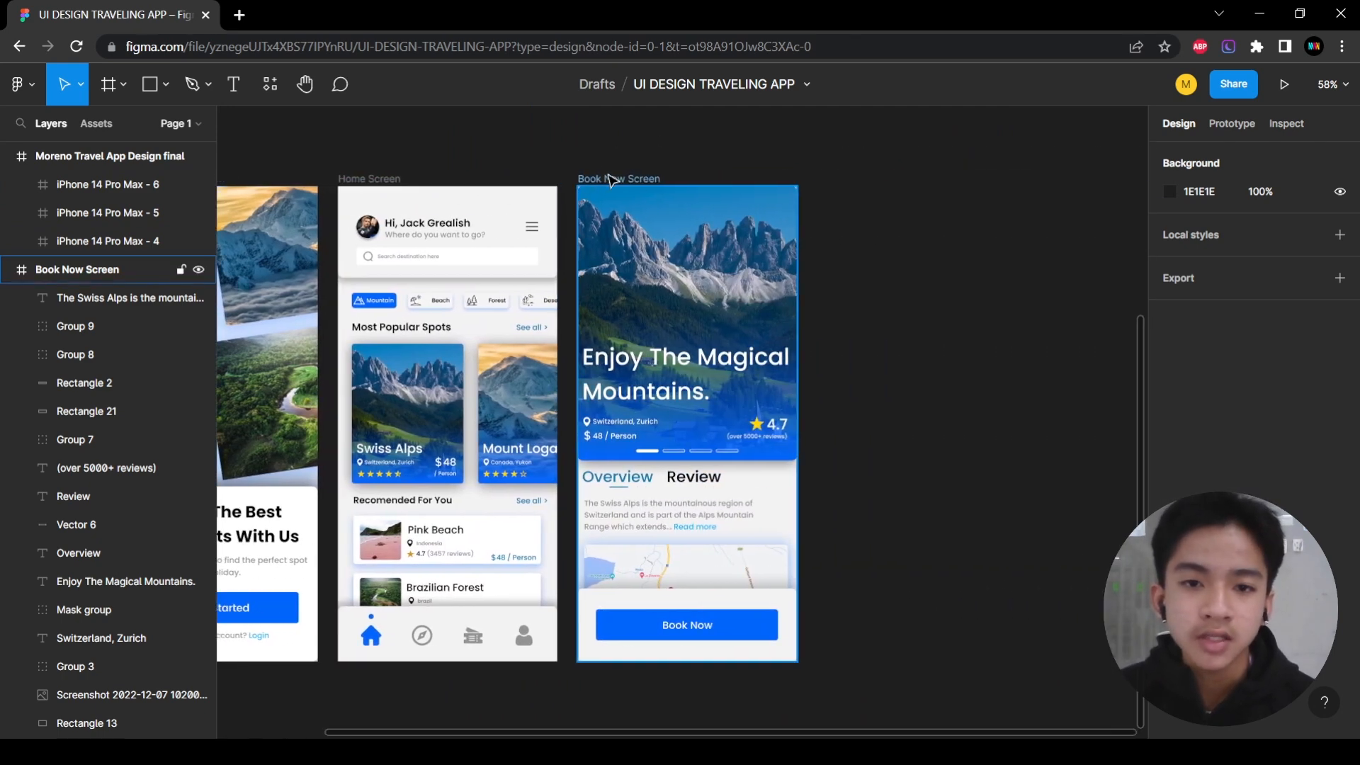
pyautogui.hscroll(-4, 987, 398)
pyautogui.scroll(6, 941, 410)
pyautogui.scroll(-3, 924, 420)
pyautogui.scroll(5, 843, 432)
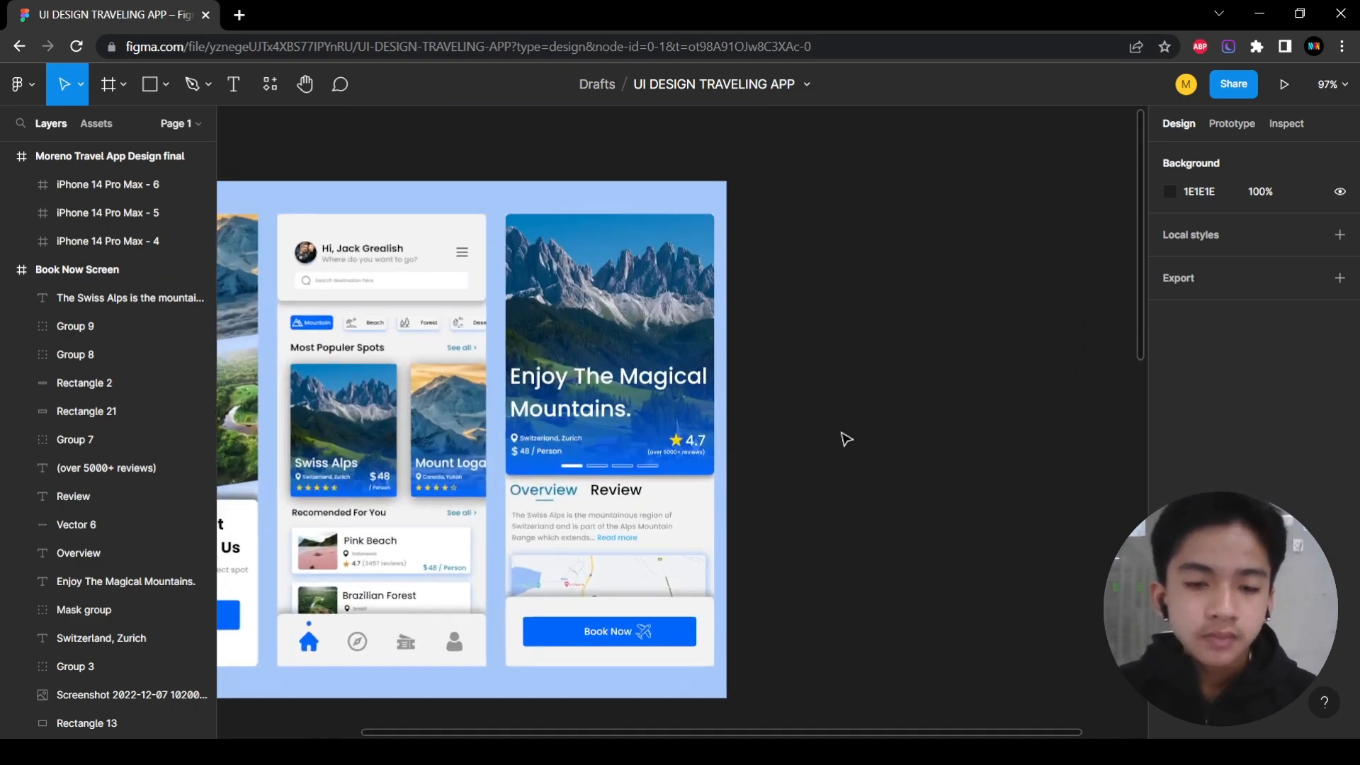
pyautogui.hscroll(-3, 843, 433)
pyautogui.scroll(-3, 843, 432)
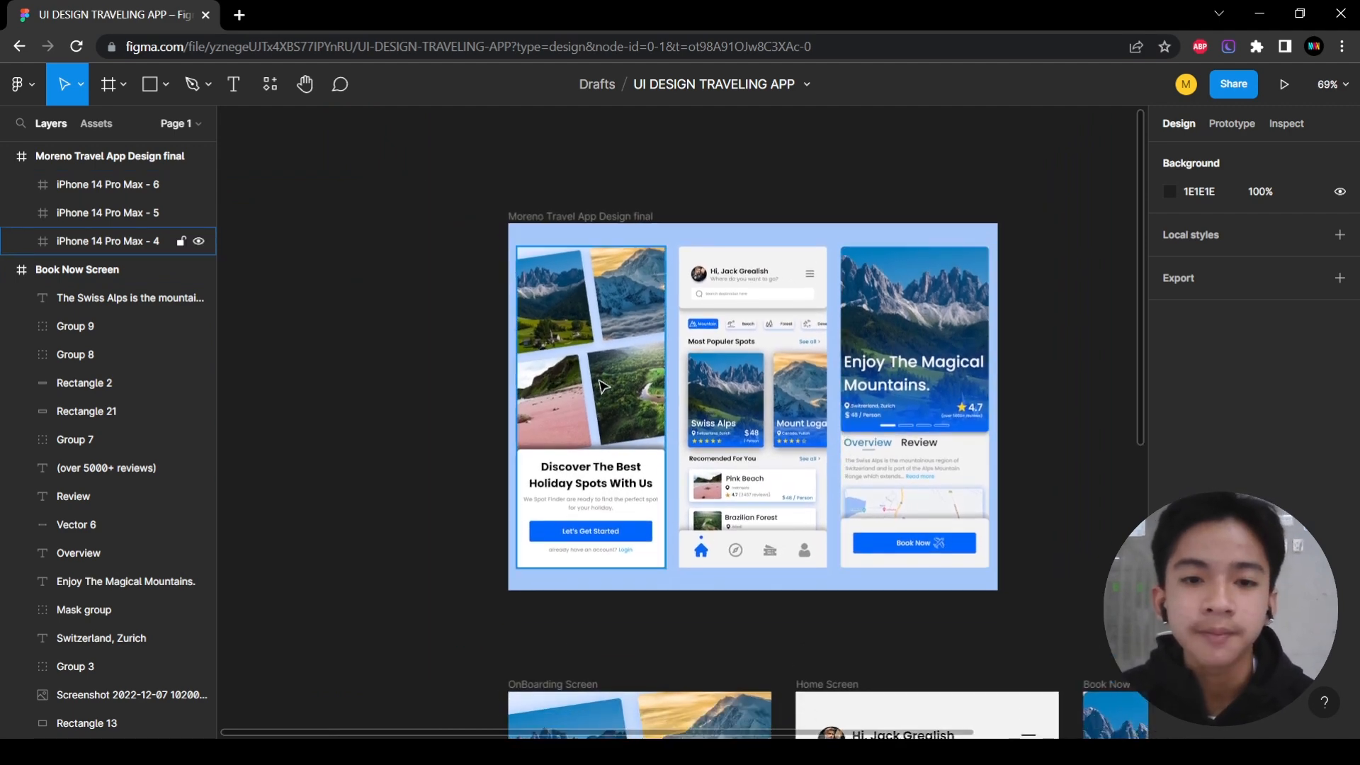
pyautogui.scroll(-6, 601, 386)
pyautogui.scroll(-6, 602, 386)
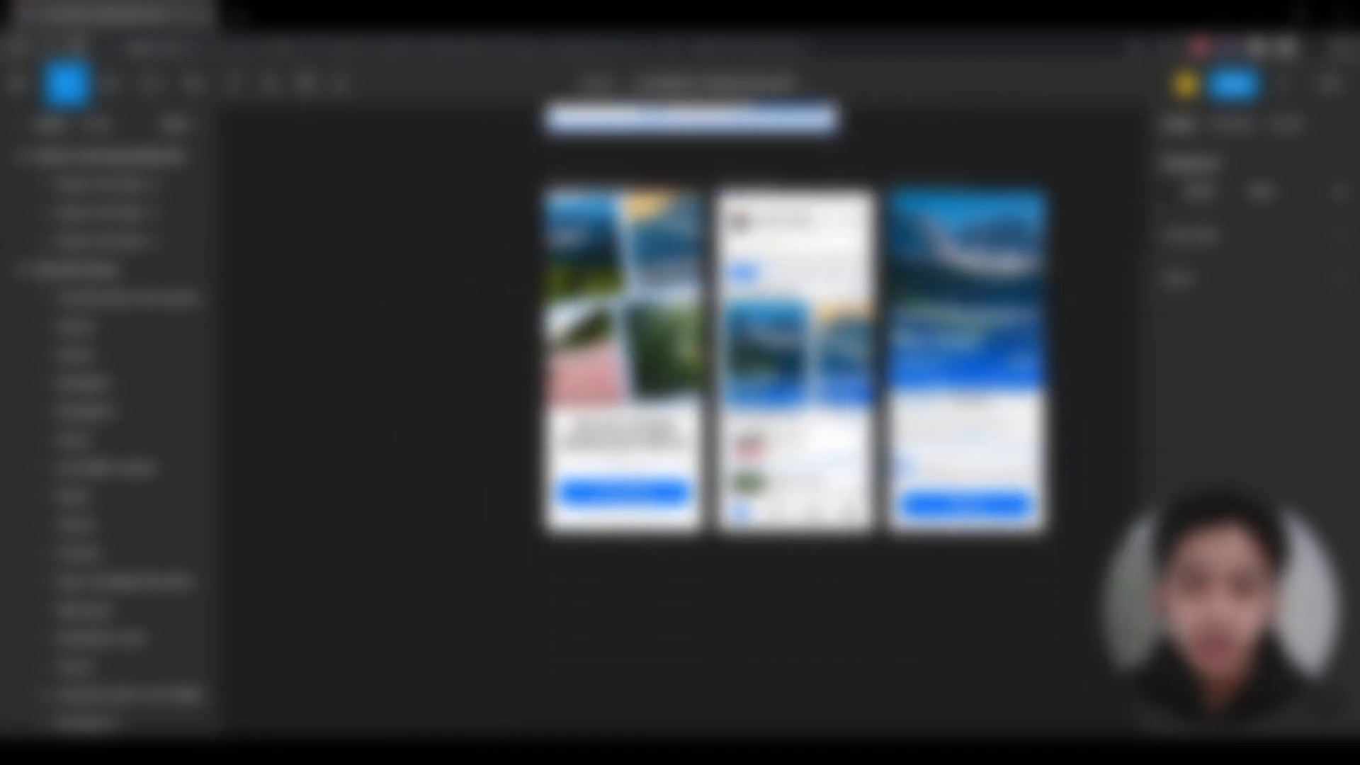
pyautogui.scroll(1, 680, 386)
pyautogui.hscroll(3, 680, 386)
pyautogui.scroll(-4, 616, 283)
pyautogui.moveTo(575, 226); pyautogui.dragTo(404, 294)
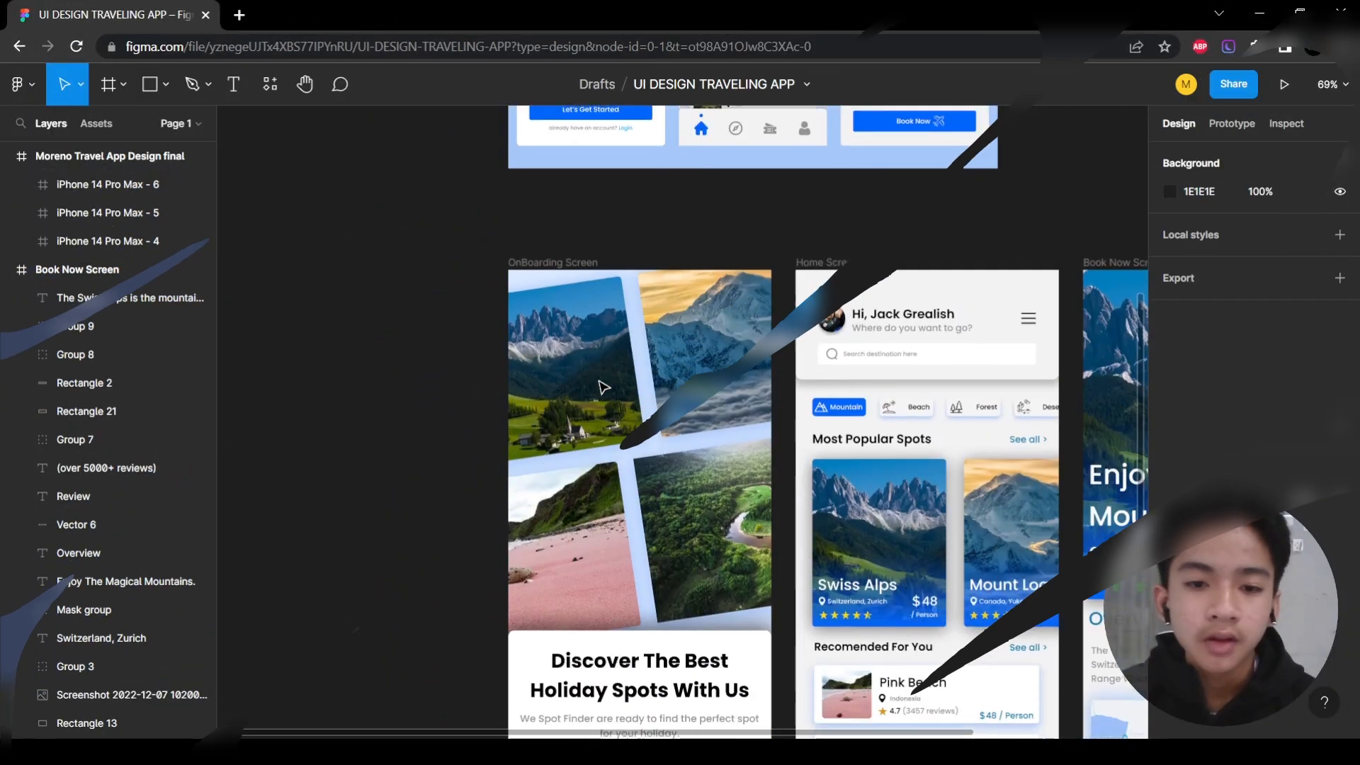
pyautogui.scroll(-3, 618, 384)
pyautogui.scroll(-2, 617, 382)
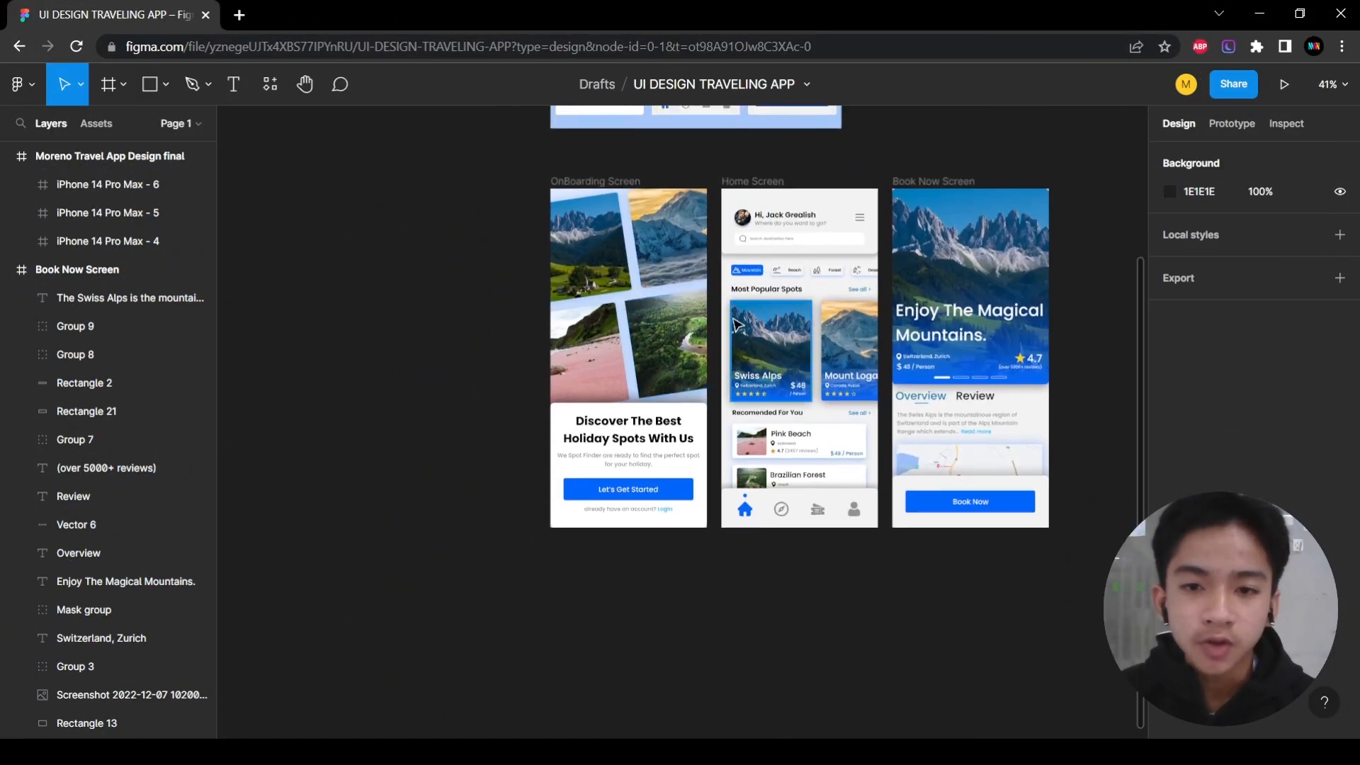
# Move the Home Screen frame directly below the OnBoarding Screen, aligned with its left edge.
pyautogui.scroll(1, 712, 330)
pyautogui.hscroll(3, 702, 316)
pyautogui.moveTo(579, 225); pyautogui.dragTo(407, 291)
pyautogui.scroll(-4, 577, 294)
pyautogui.scroll(3, 579, 337)
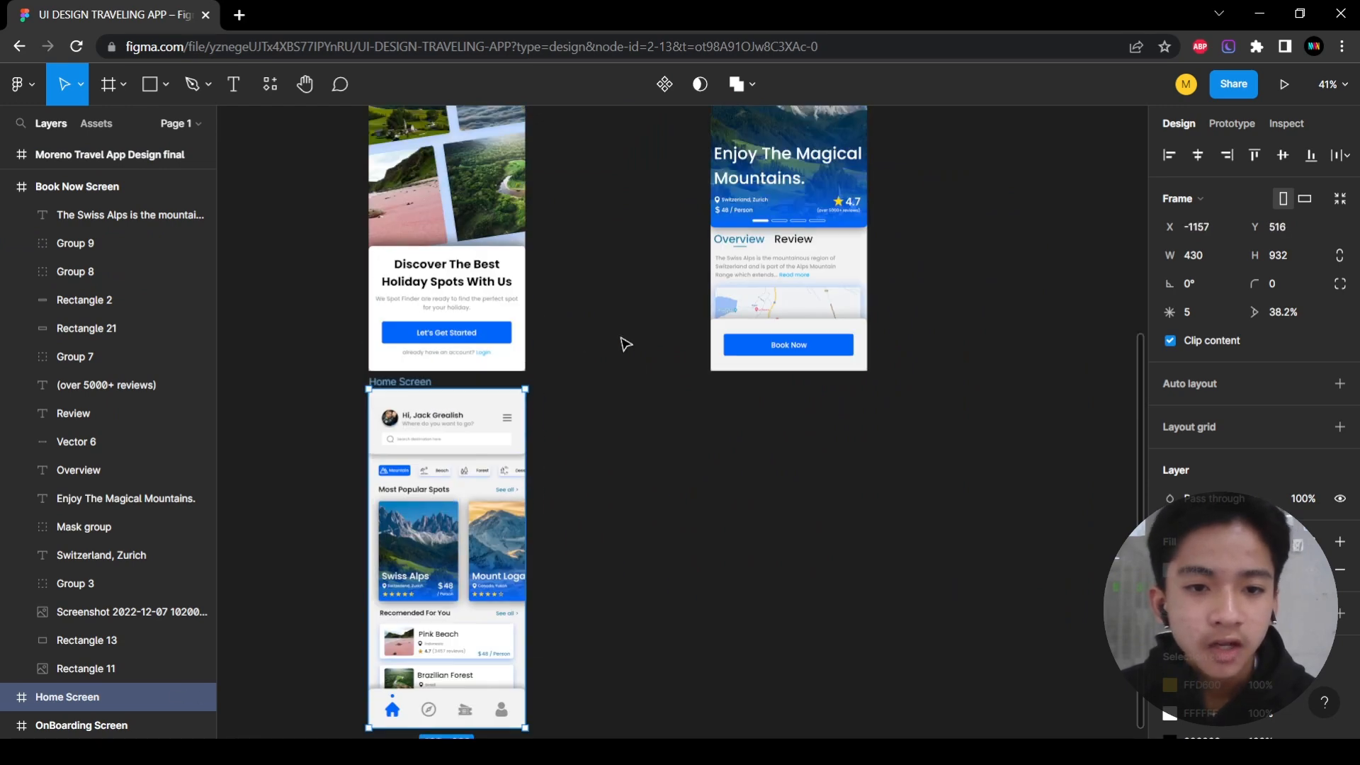
# Move the Book Now Screen frame directly below the Home Screen, aligned with its left edge.
pyautogui.moveTo(753, 165); pyautogui.dragTo(786, 268)
pyautogui.scroll(-4, 425, 396)
pyautogui.moveTo(717, 293); pyautogui.dragTo(413, 479)
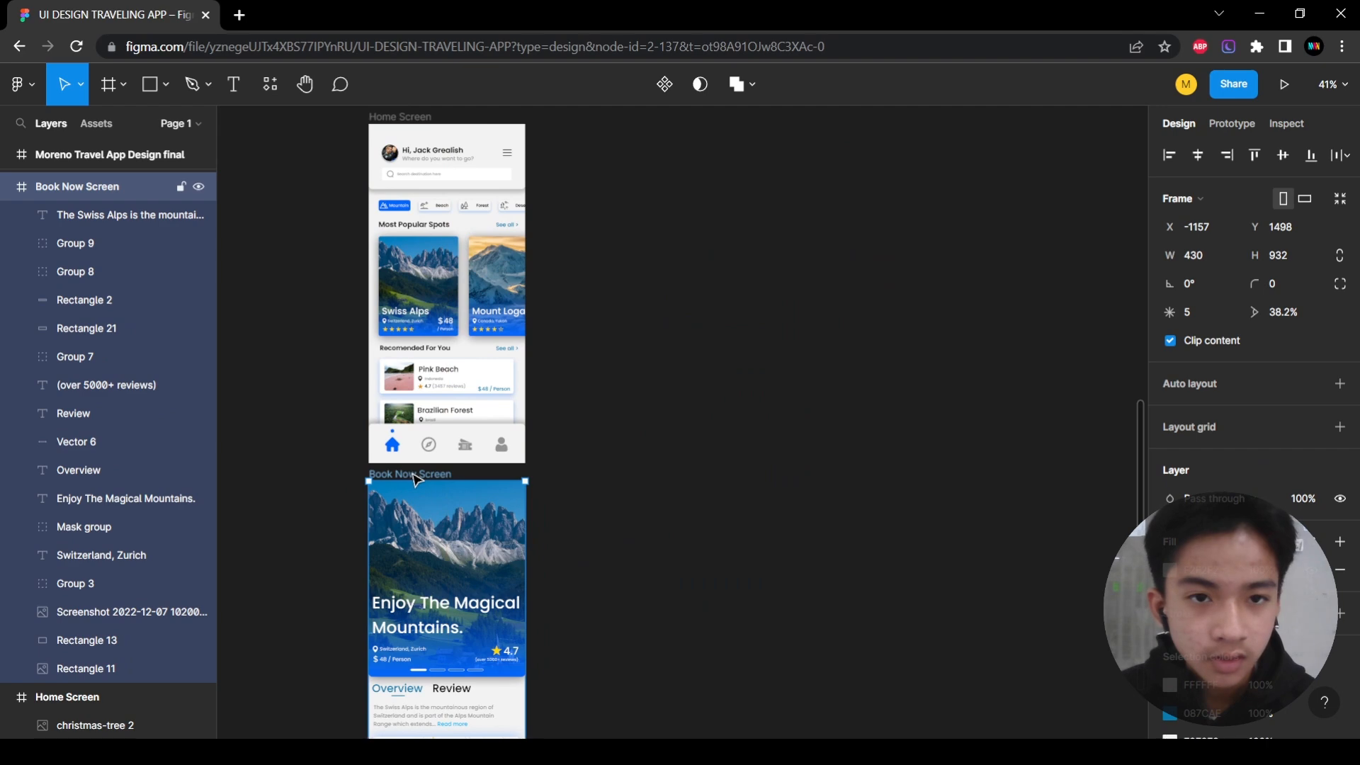
pyautogui.click(768, 390)
pyautogui.scroll(-5, 723, 397)
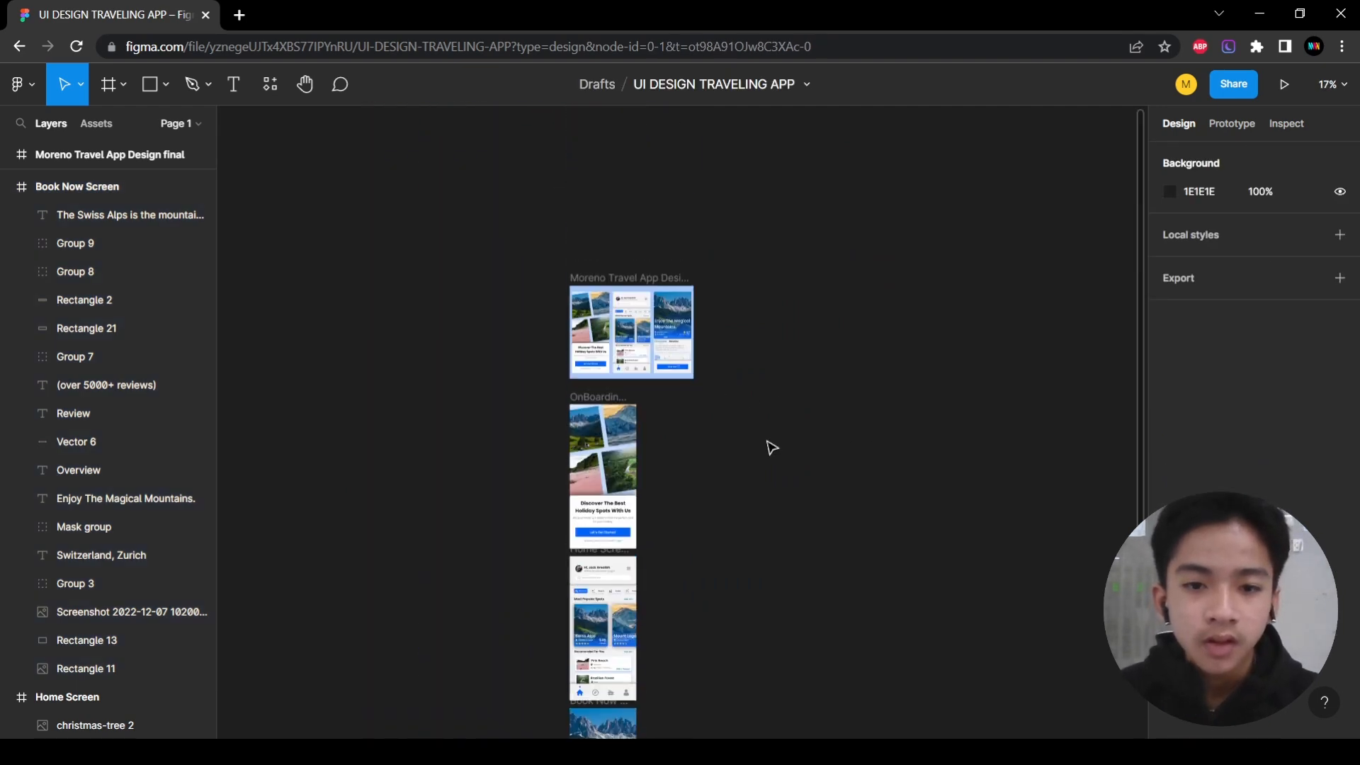
# Add an iPhone 14 Pro Max frame and place it beside the OnBoarding Screen with aligned tops, at X -667, Y -466.
pyautogui.scroll(5, 680, 449)
pyautogui.scroll(-4, 829, 441)
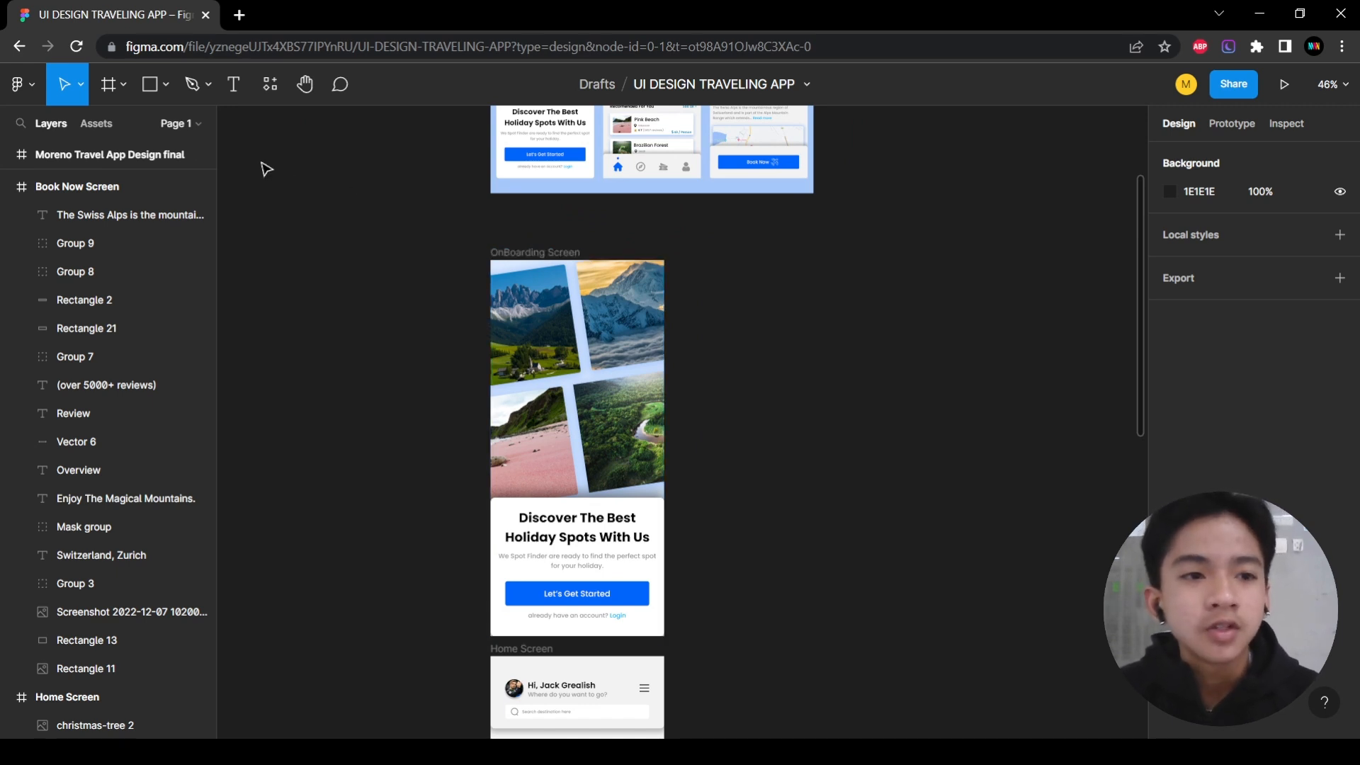
pyautogui.click(105, 91)
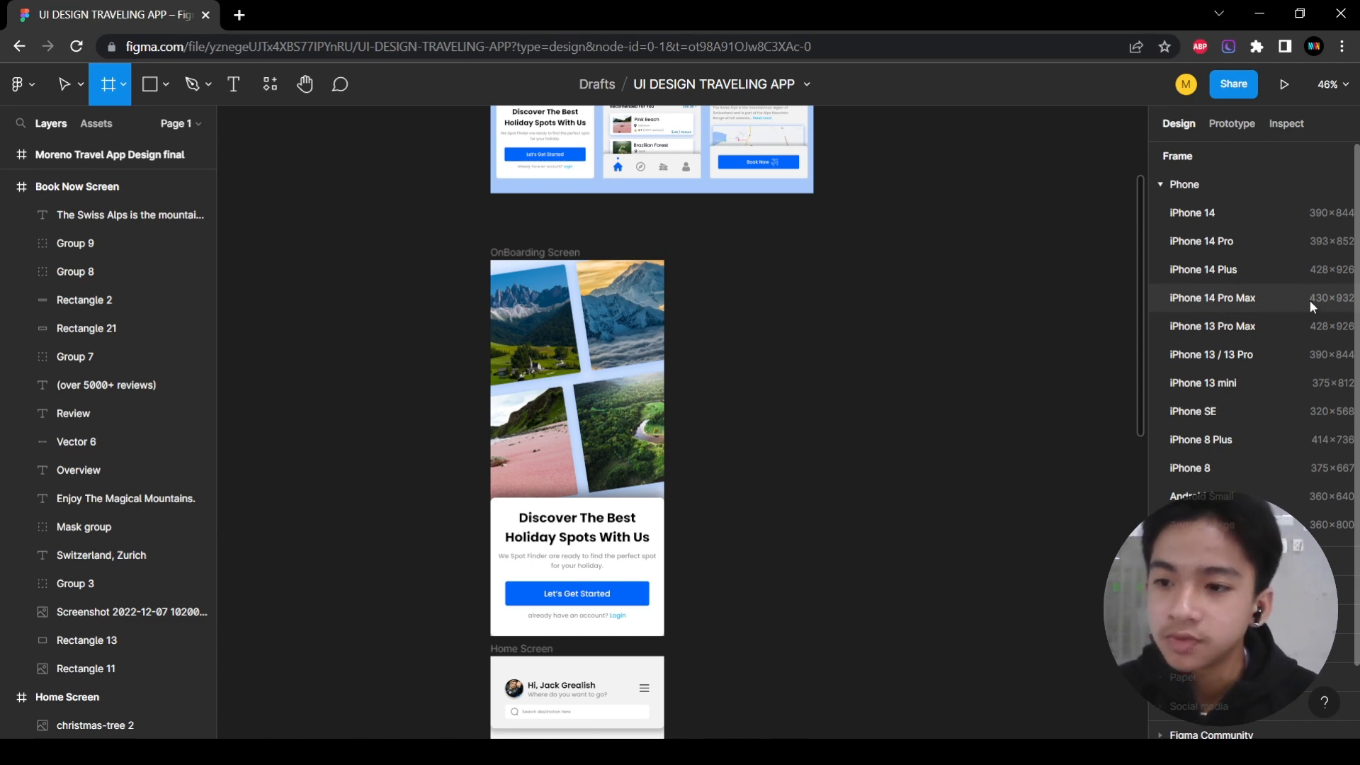
pyautogui.click(1344, 311)
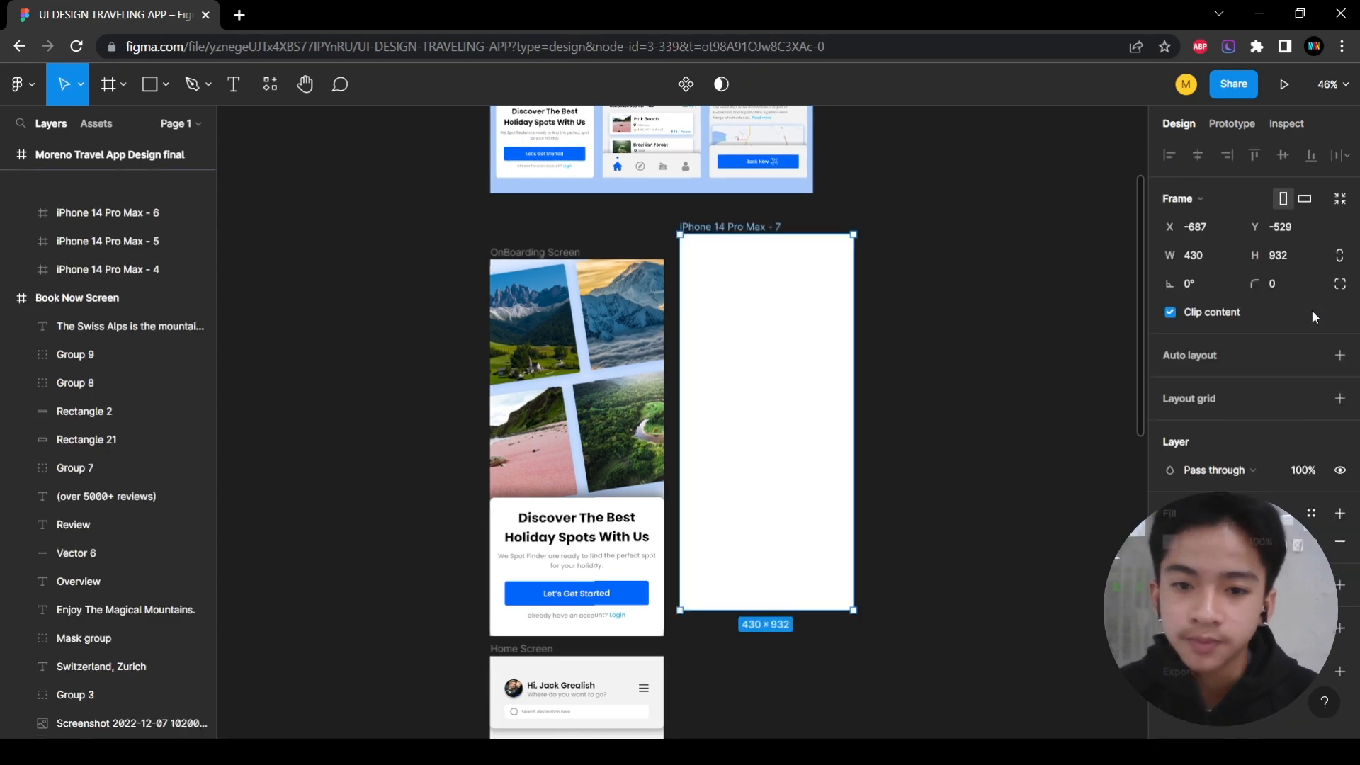
pyautogui.moveTo(759, 276)
pyautogui.mouseDown()
pyautogui.moveTo(762, 258)
pyautogui.moveTo(820, 298)
pyautogui.moveTo(763, 300)
pyautogui.mouseUp()
pyautogui.click(922, 362)
pyautogui.hscroll(2, 850, 361)
pyautogui.moveTo(729, 361); pyautogui.dragTo(656, 346)
pyautogui.click(310, 227)
pyautogui.scroll(3, 674, 267)
pyautogui.scroll(-5, 823, 353)
pyautogui.scroll(3, 812, 499)
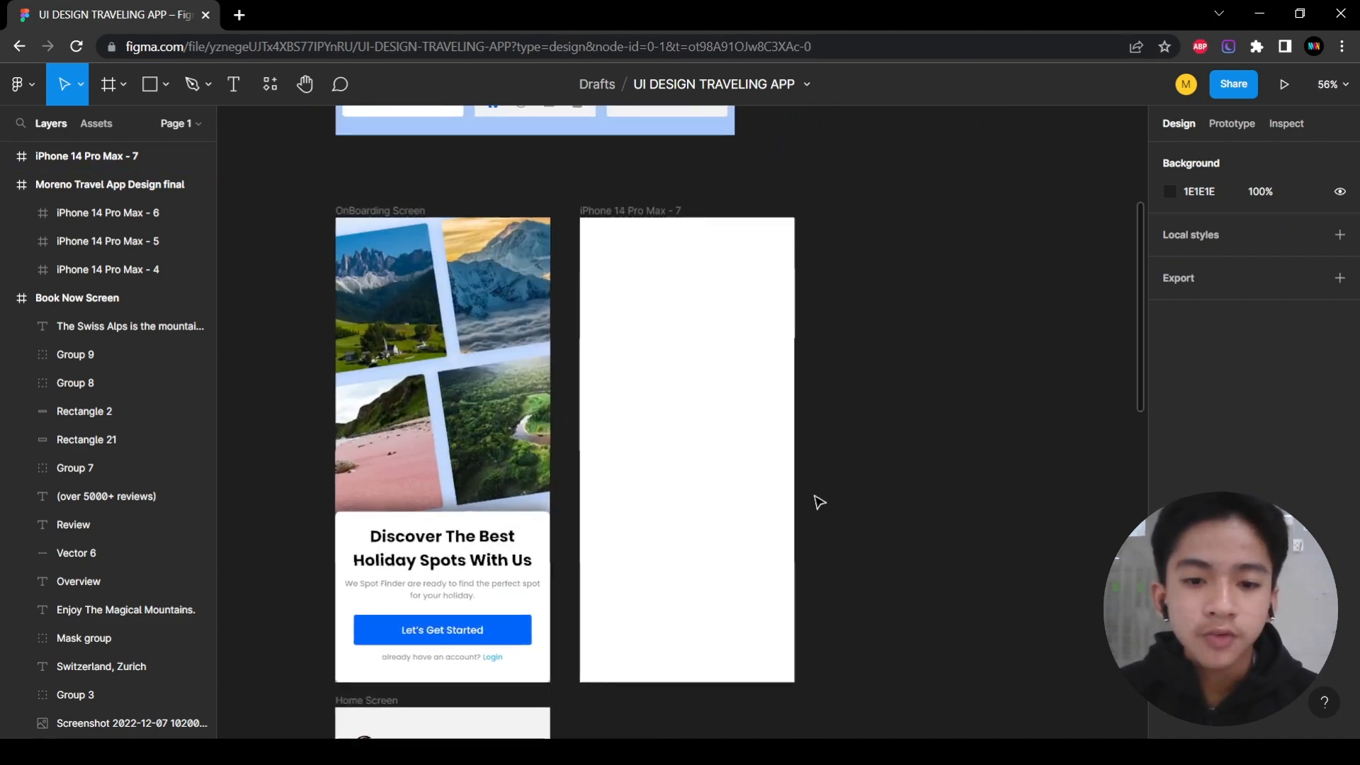
pyautogui.scroll(-1, 812, 499)
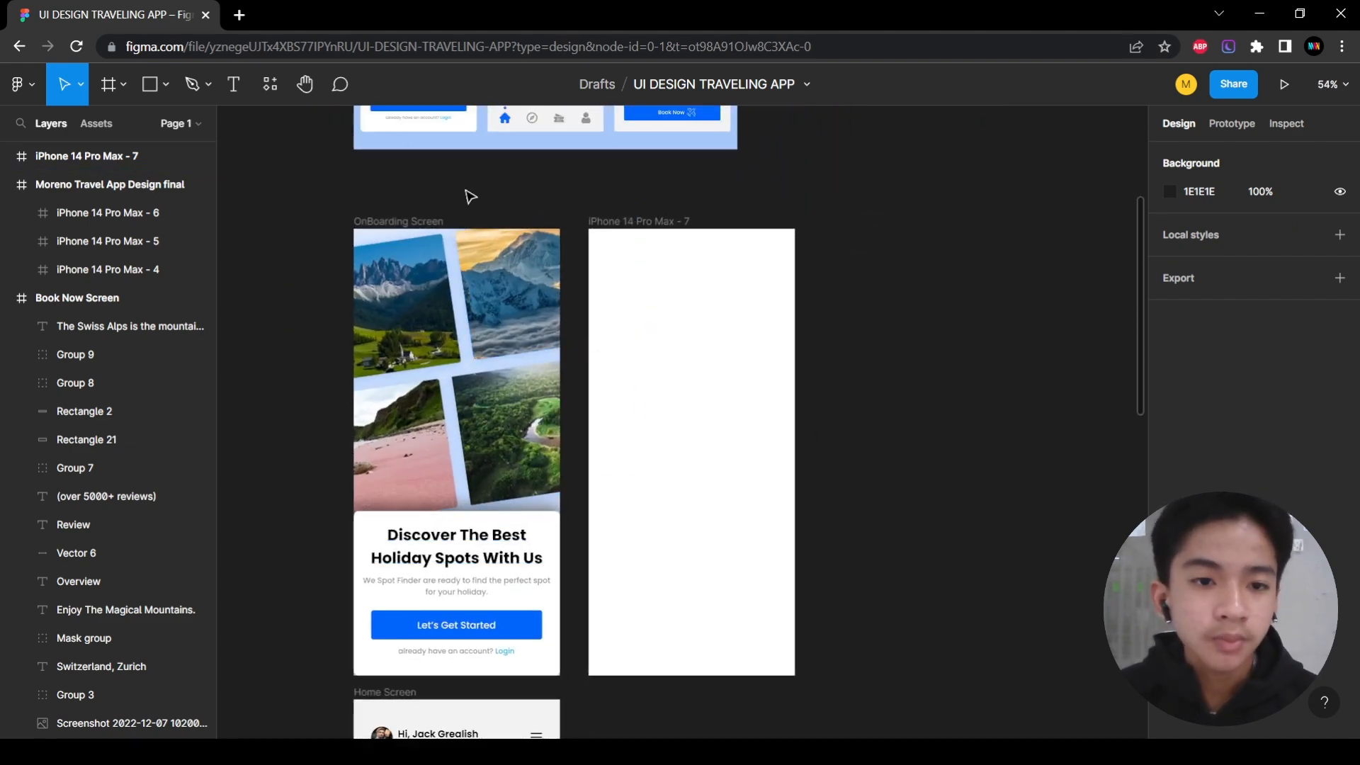
pyautogui.scroll(-3, 562, 189)
pyautogui.scroll(6, 668, 440)
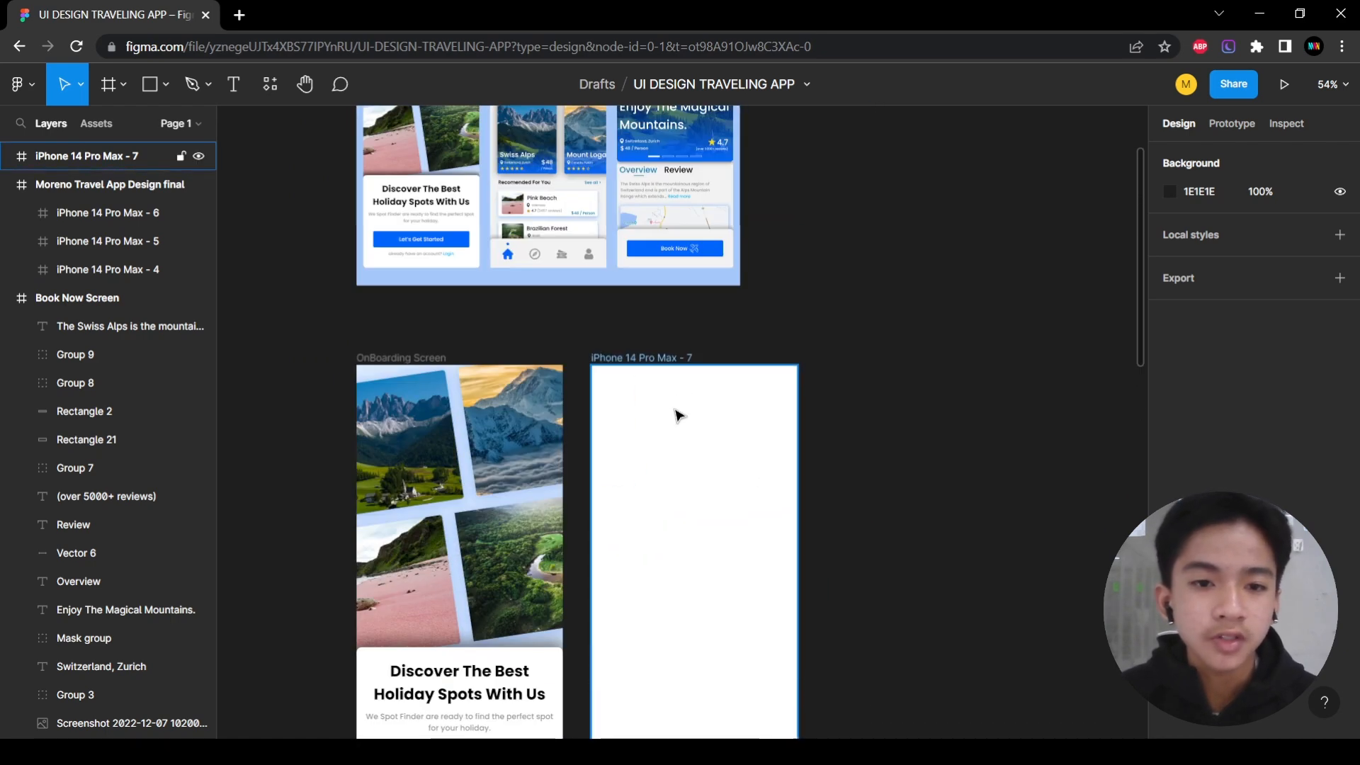
pyautogui.hscroll(-1, 682, 409)
# Copy the OnBoarding Screen's background fill DDEBFF onto the blank iPhone 14 Pro Max frame.
pyautogui.click(694, 360)
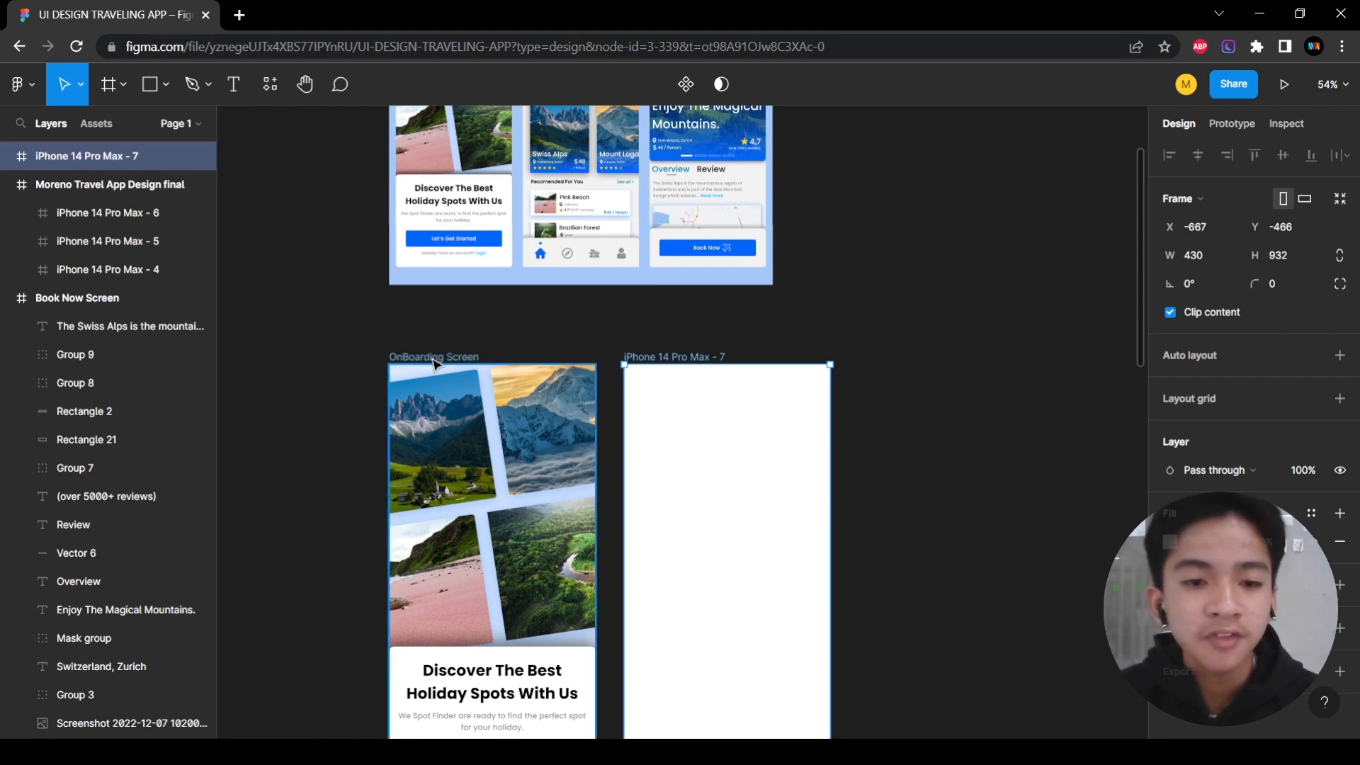
pyautogui.scroll(3, 417, 402)
pyautogui.click(400, 349)
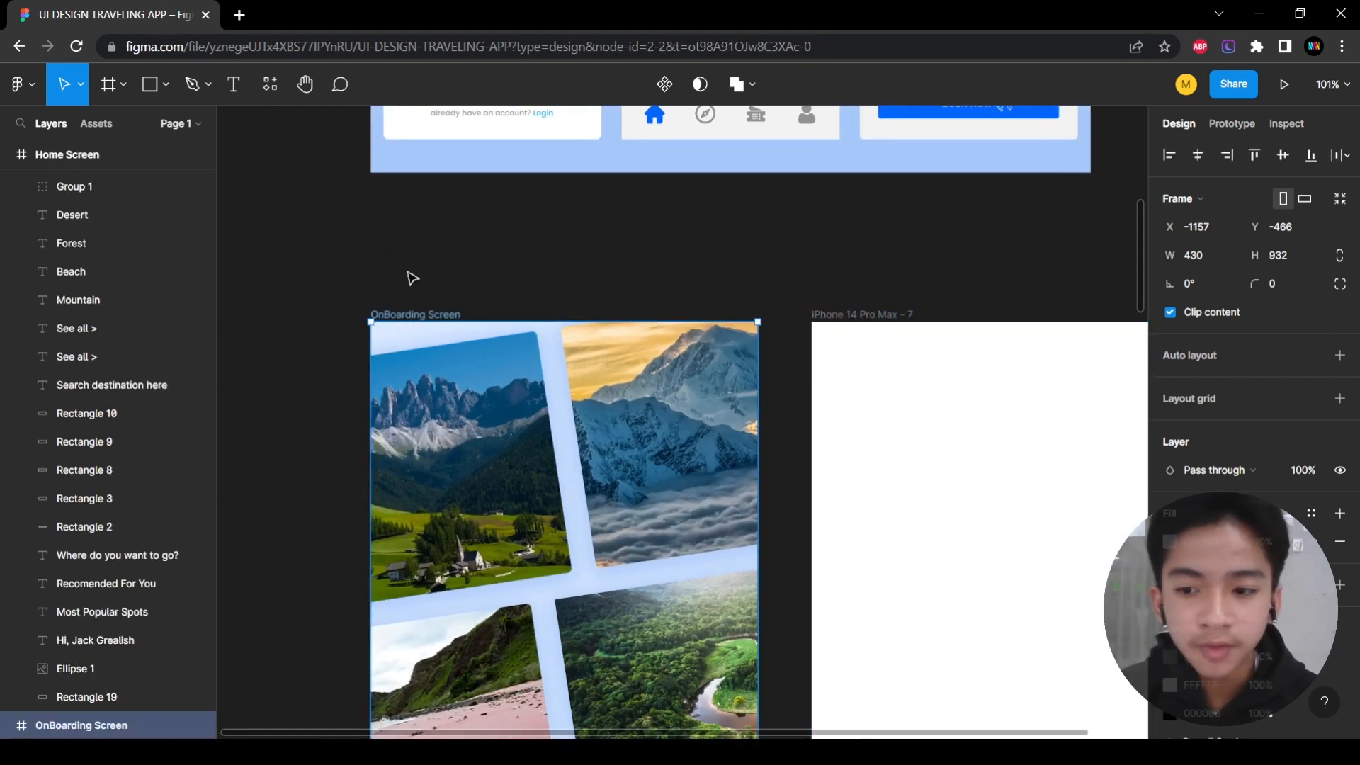
pyautogui.scroll(-1, 1214, 515)
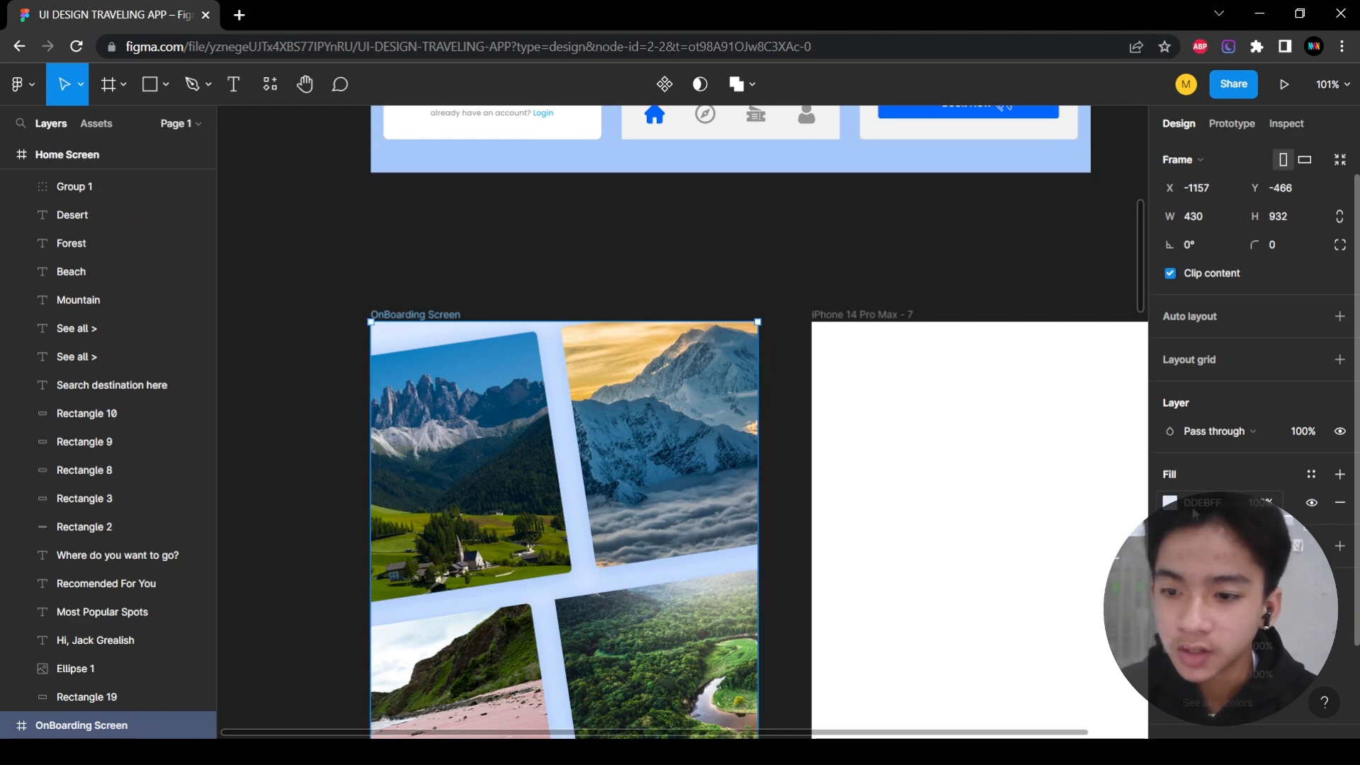
pyautogui.click(1223, 512)
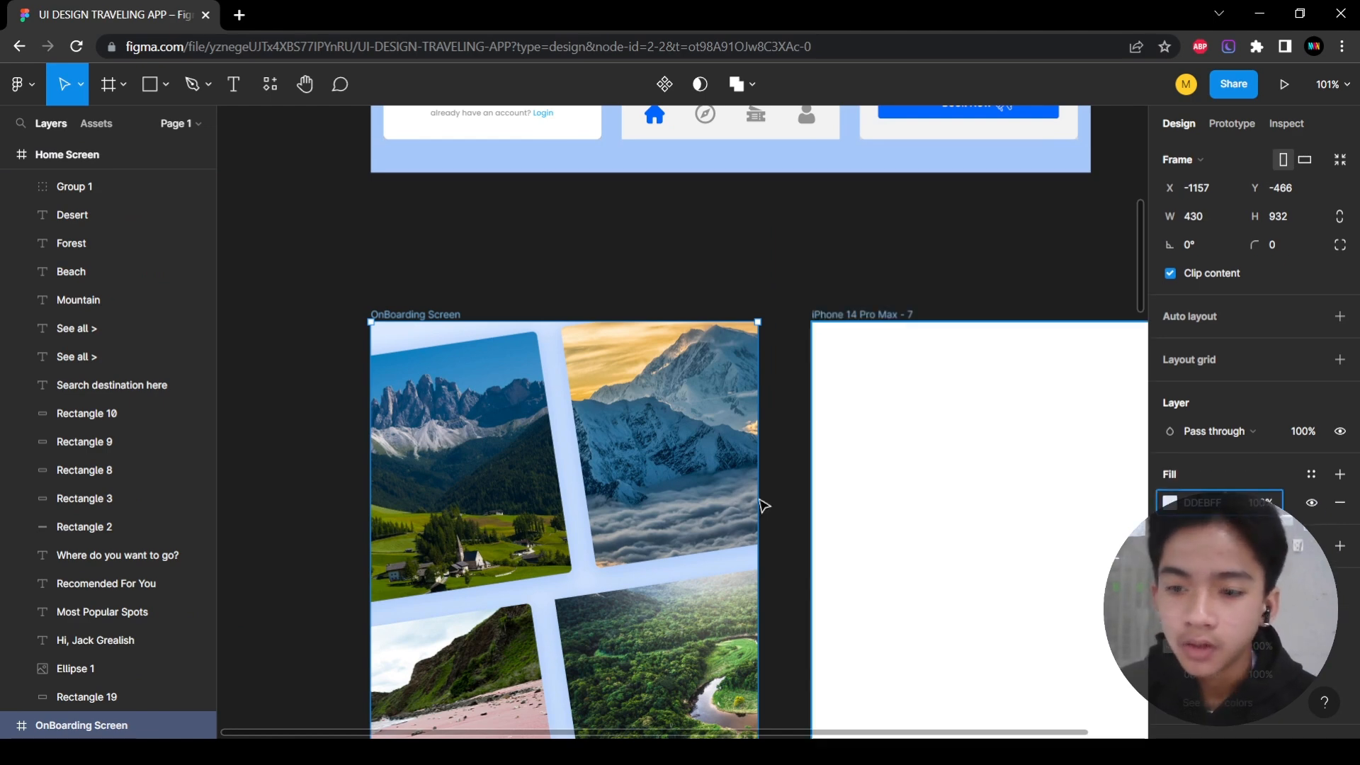
pyautogui.click(894, 317)
pyautogui.scroll(-5, 850, 333)
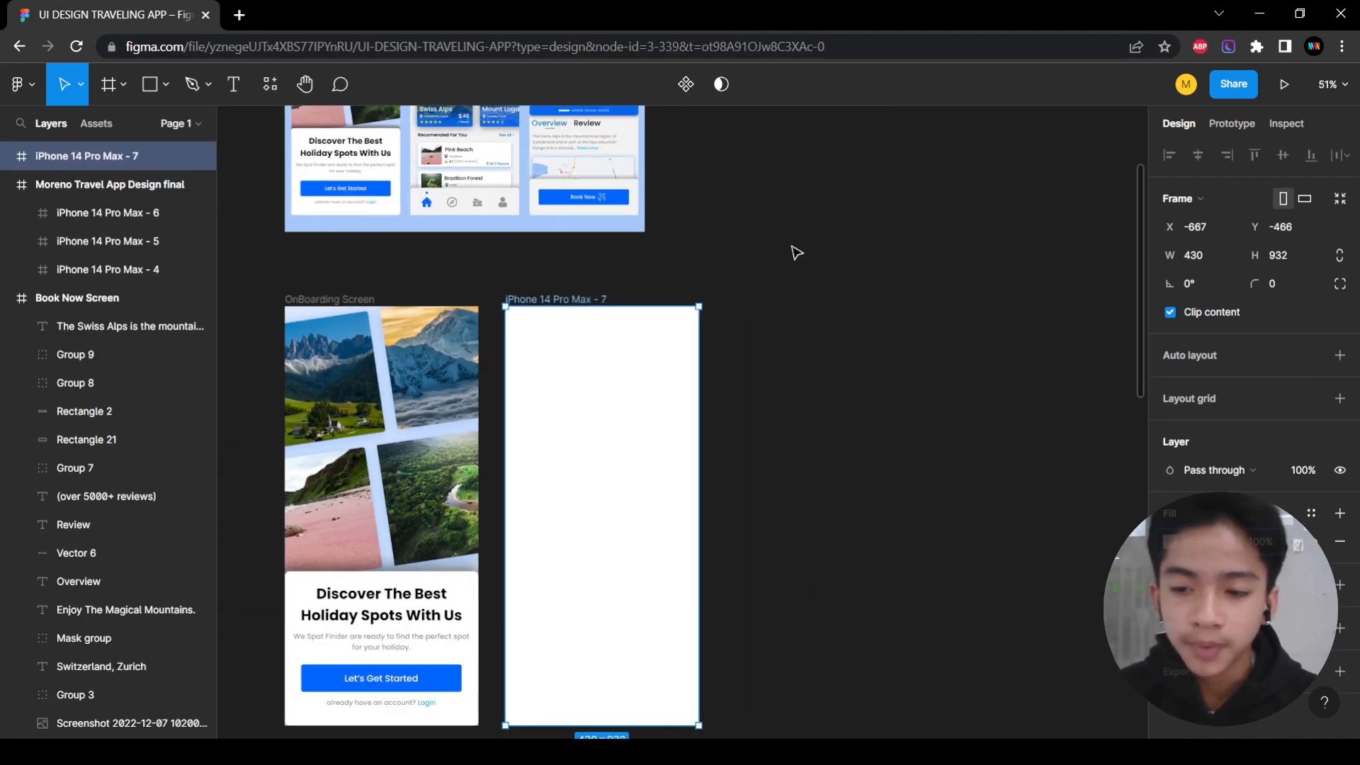
pyautogui.click(801, 447)
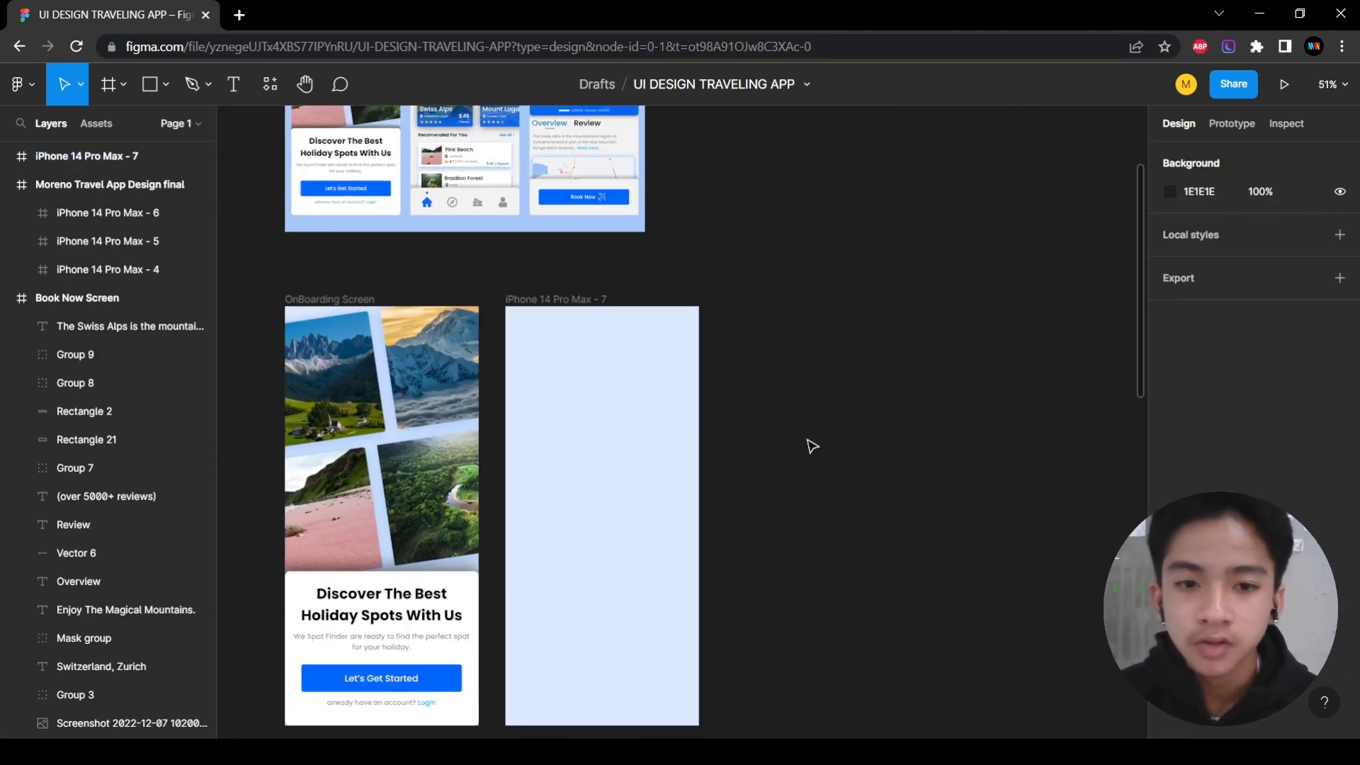
# Rename the light blue iPhone 14 Pro Max frame to "OnBoarding Screen".
pyautogui.scroll(-2, 814, 439)
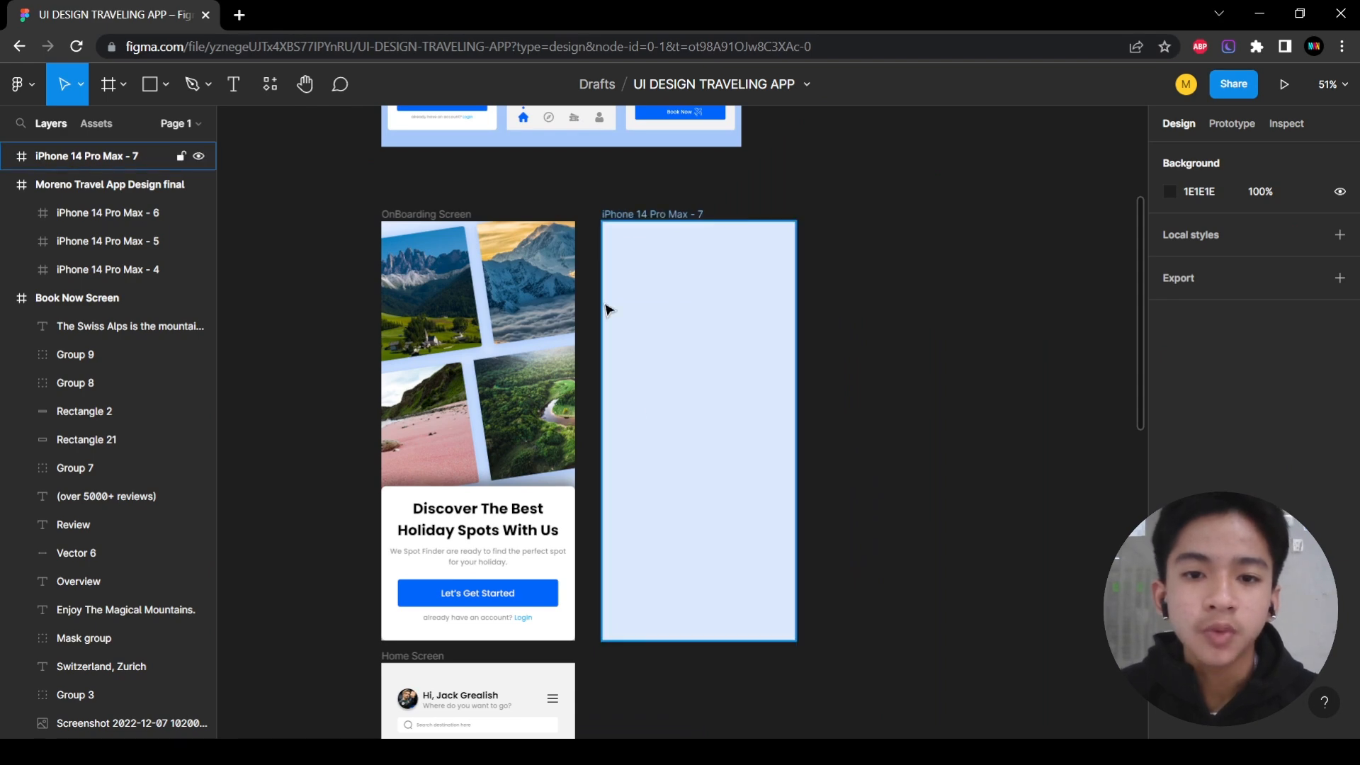
pyautogui.scroll(1, 709, 333)
pyautogui.click(671, 282)
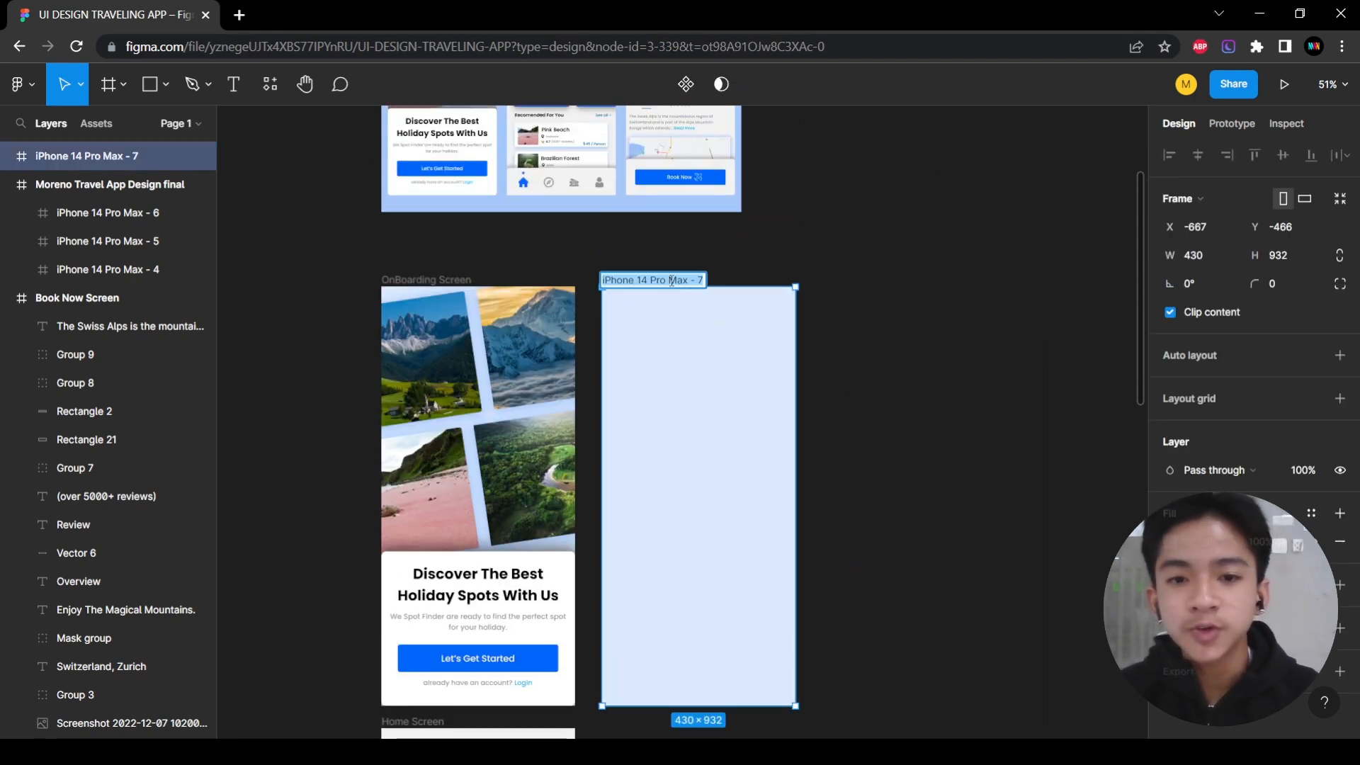
pyautogui.write('OnBoarding Screen')
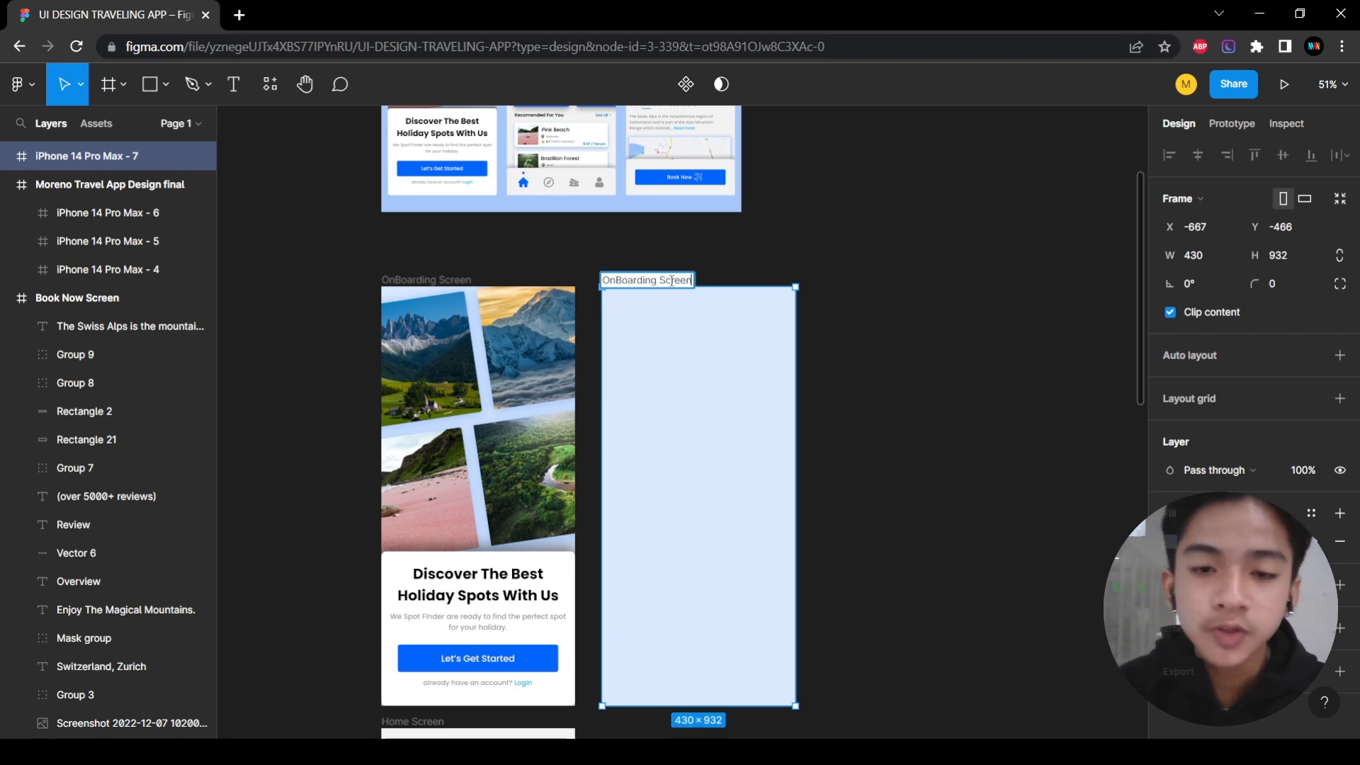
pyautogui.click(840, 358)
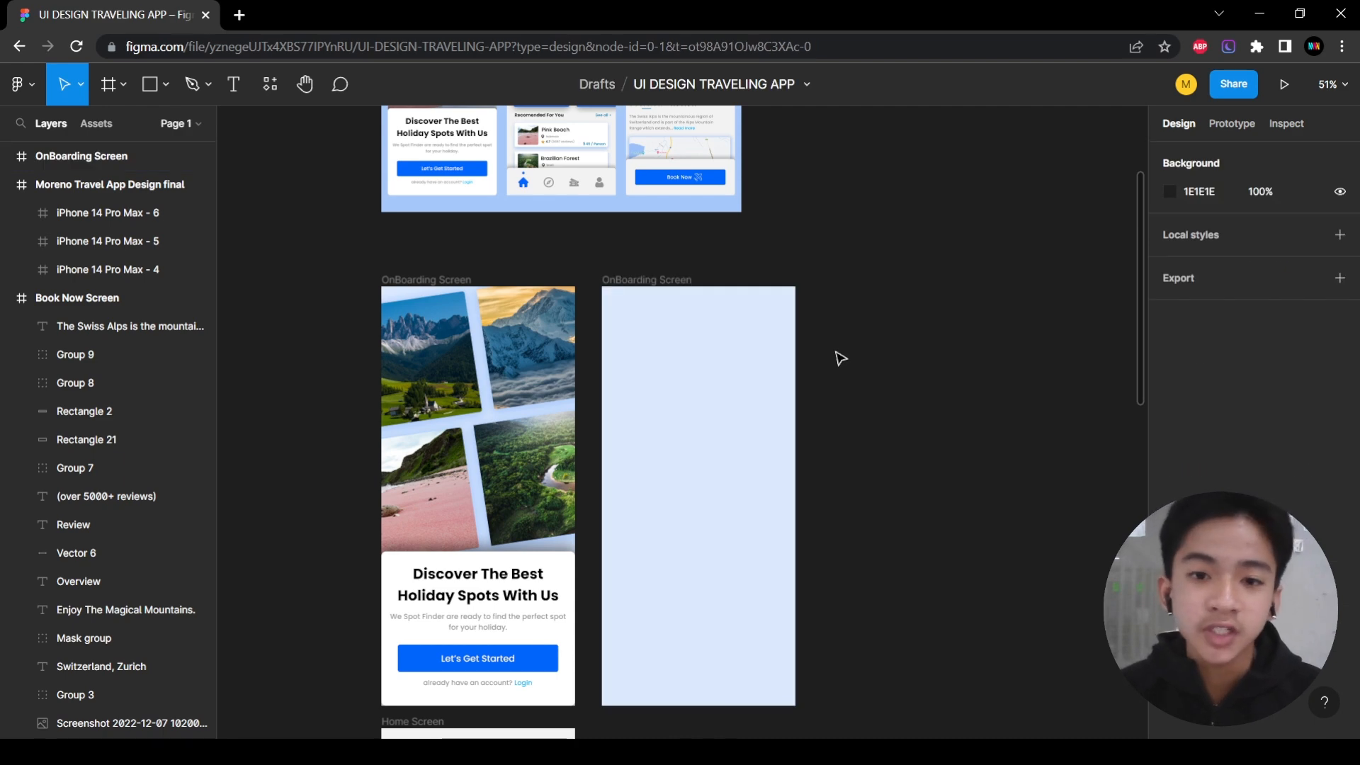
# Examine the white text panel at the bottom of the finished OnBoarding Screen, including its size and corner radius.
pyautogui.scroll(-2, 839, 358)
pyautogui.scroll(1, 836, 354)
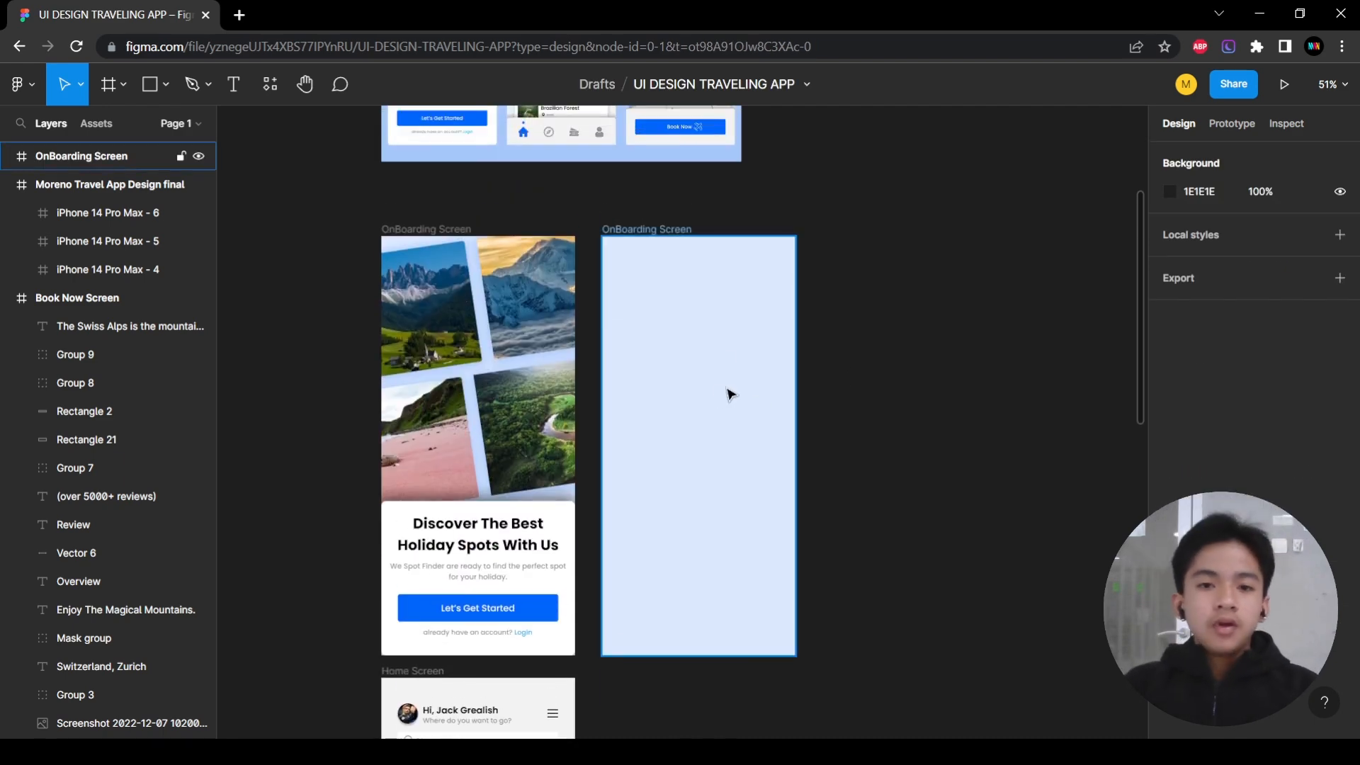
pyautogui.scroll(3, 707, 360)
pyautogui.scroll(-6, 708, 365)
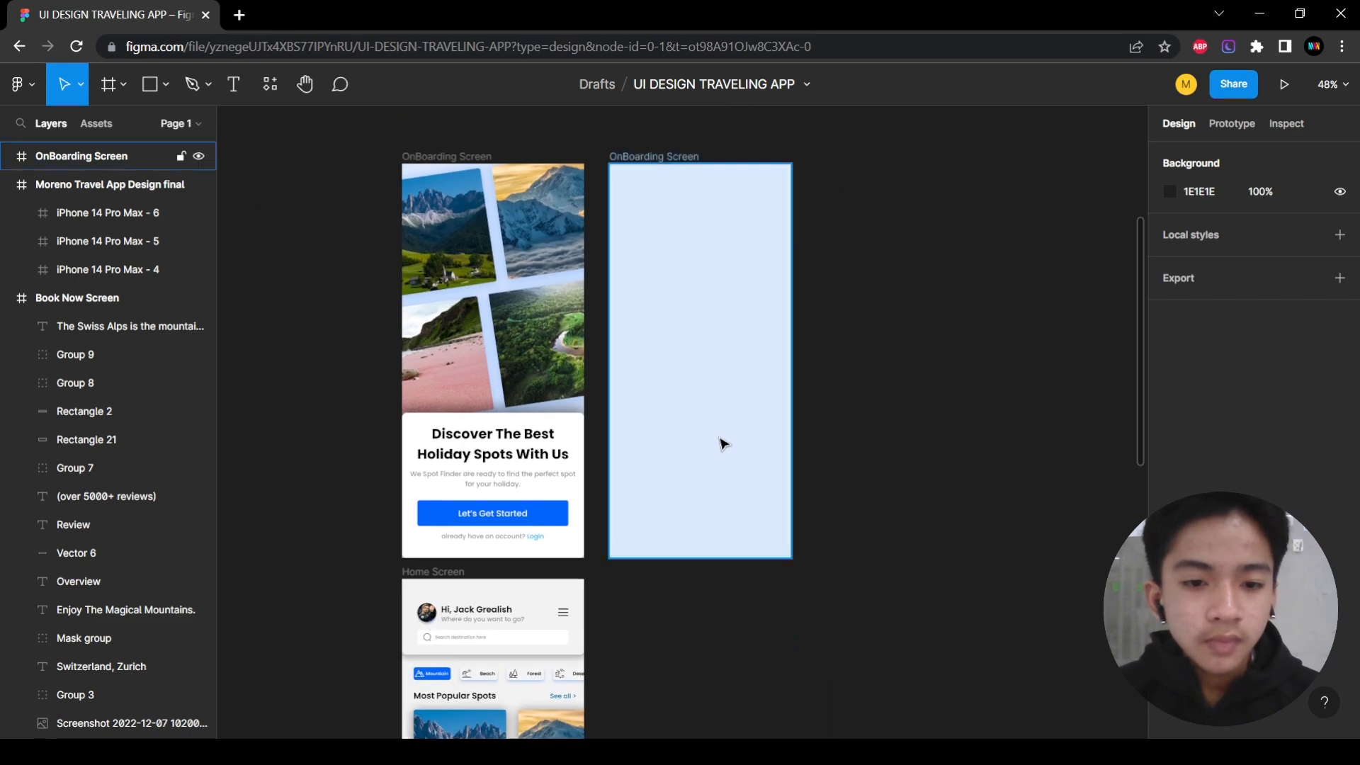
pyautogui.click(406, 432)
pyautogui.scroll(5, 406, 432)
pyautogui.scroll(-4, 370, 328)
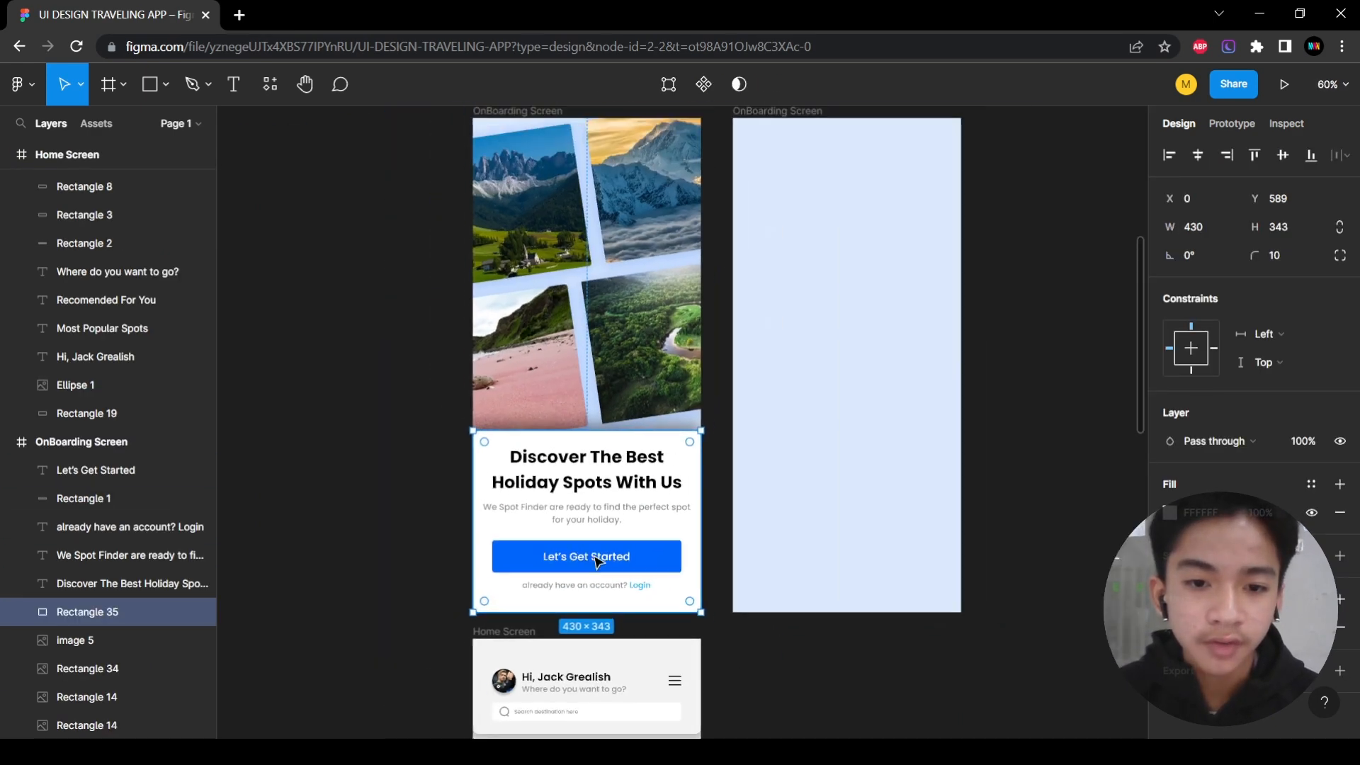
pyautogui.hscroll(2, 489, 491)
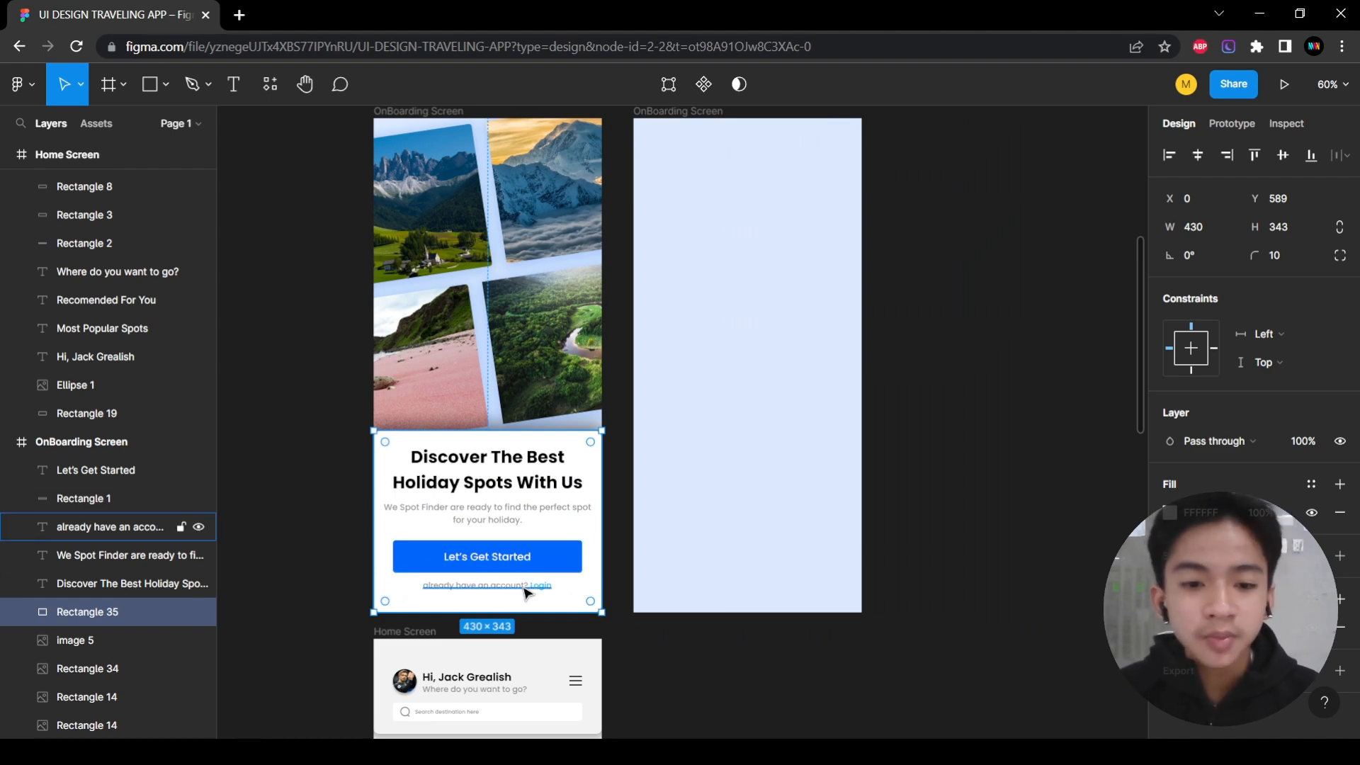
pyautogui.scroll(2, 948, 519)
pyautogui.click(948, 520)
pyautogui.scroll(-2, 914, 458)
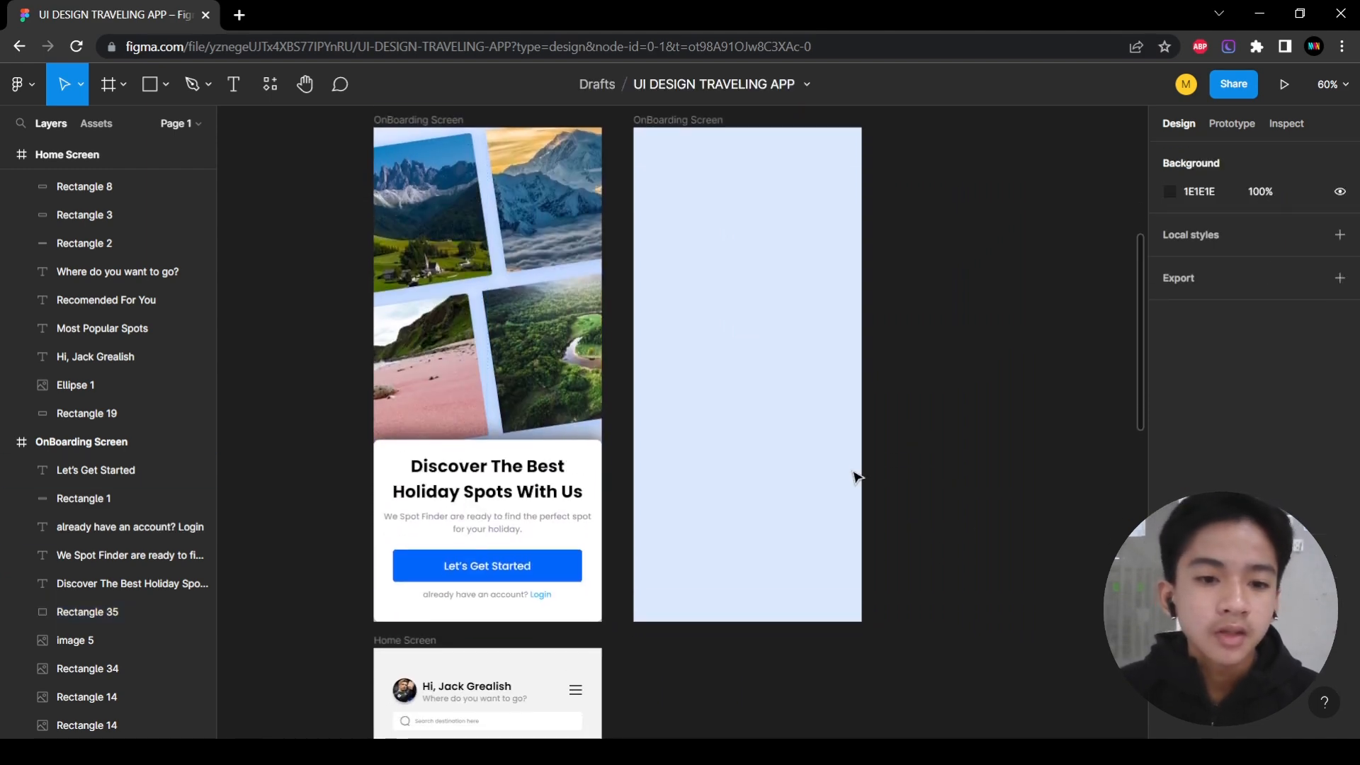
pyautogui.scroll(1, 815, 475)
pyautogui.hscroll(1, 786, 473)
pyautogui.scroll(-1, 783, 478)
pyautogui.hscroll(-1, 784, 479)
# Draw a full-width rectangle about 430 × 339 at the bottom of the blank OnBoarding Screen, using the finished screen's white panel as reference.
pyautogui.click(366, 464)
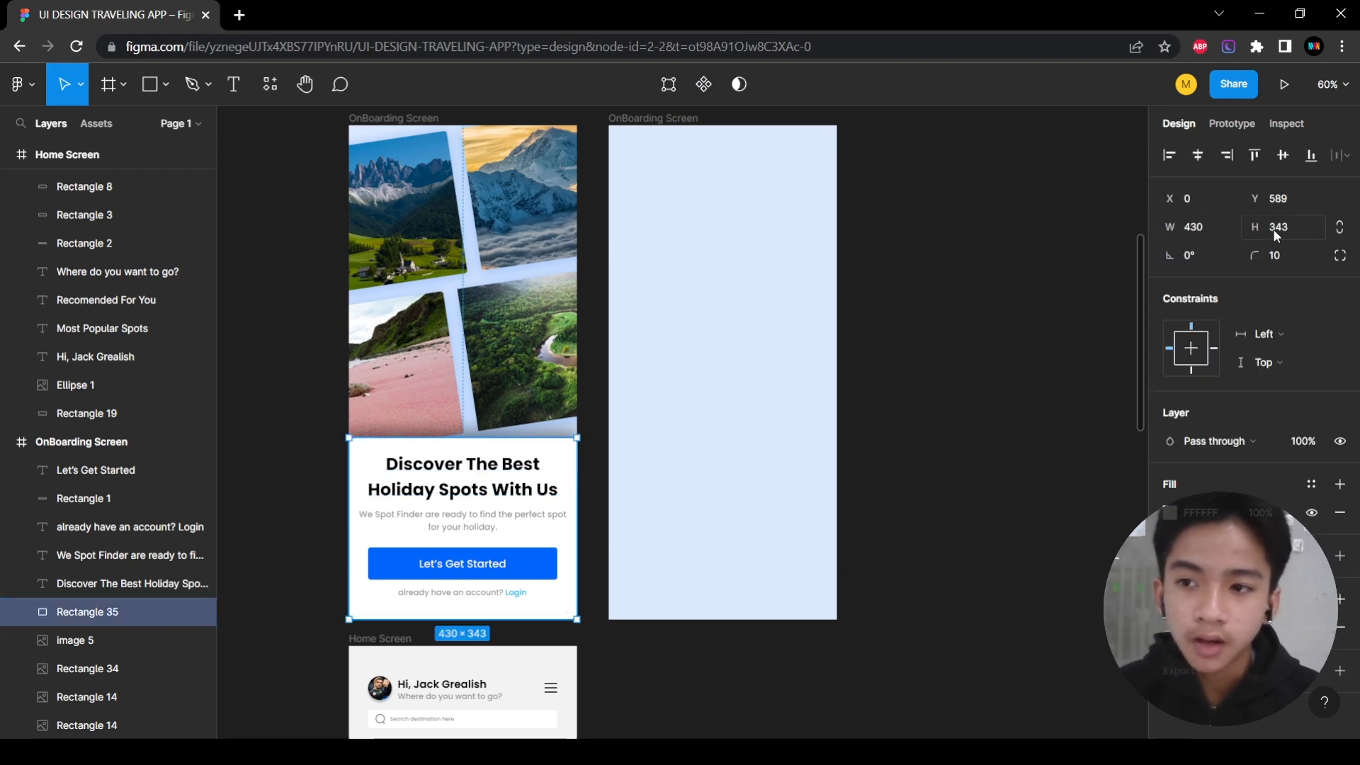
pyautogui.press('r')
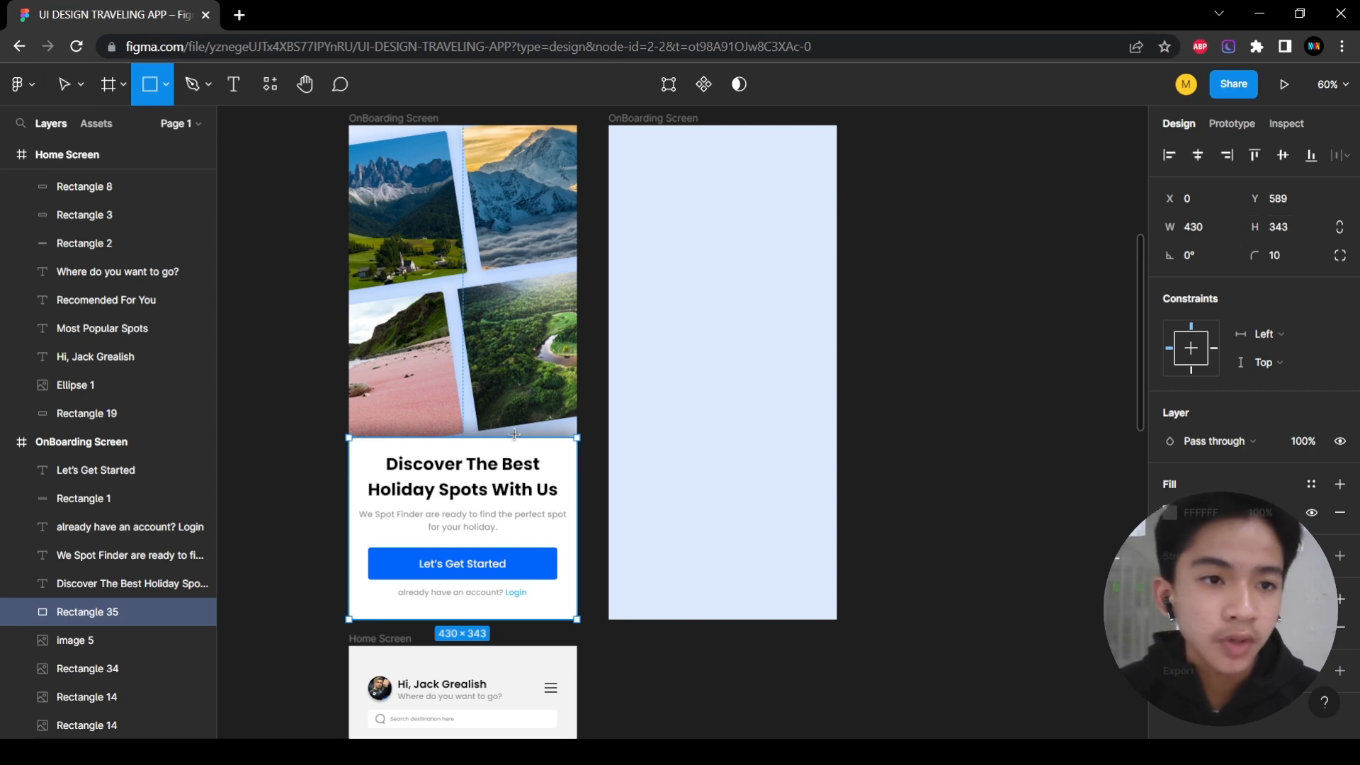
pyautogui.moveTo(610, 440); pyautogui.dragTo(838, 621)
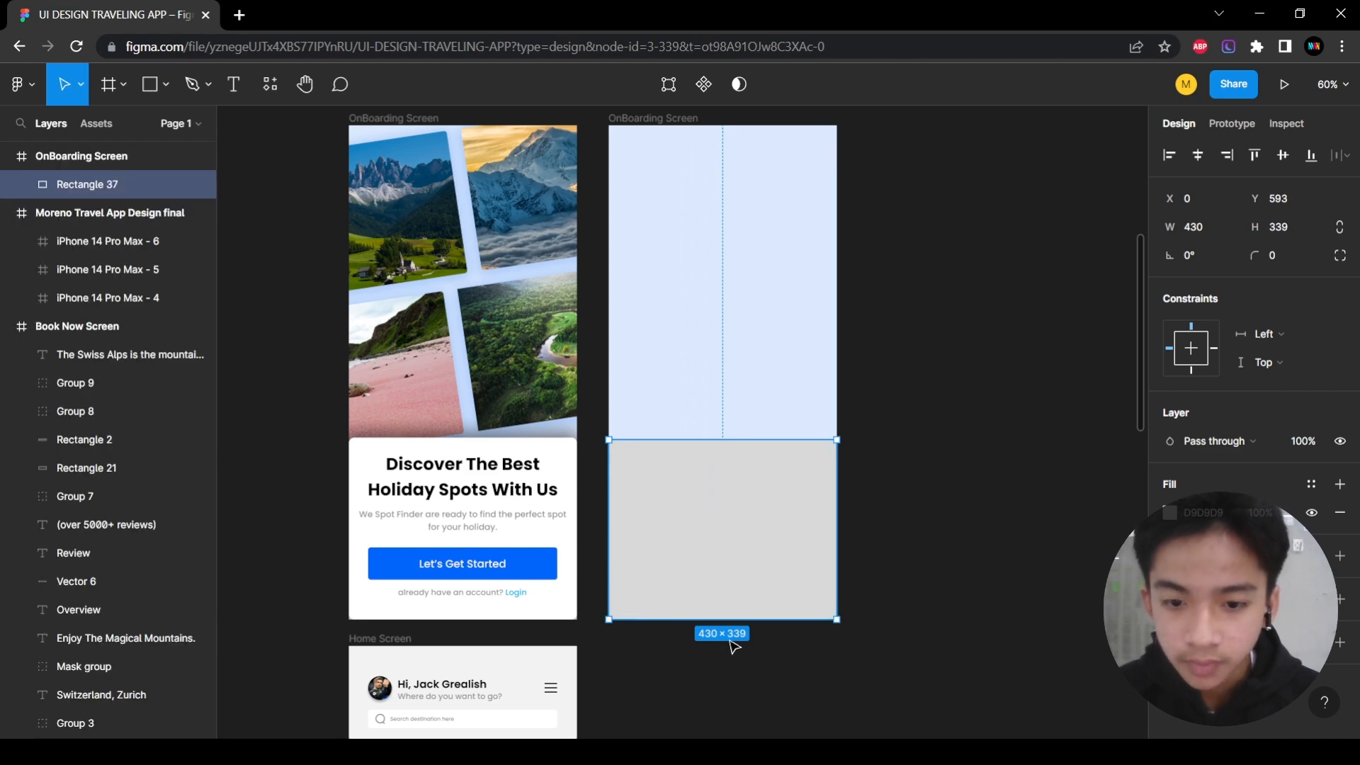
pyautogui.click(364, 536)
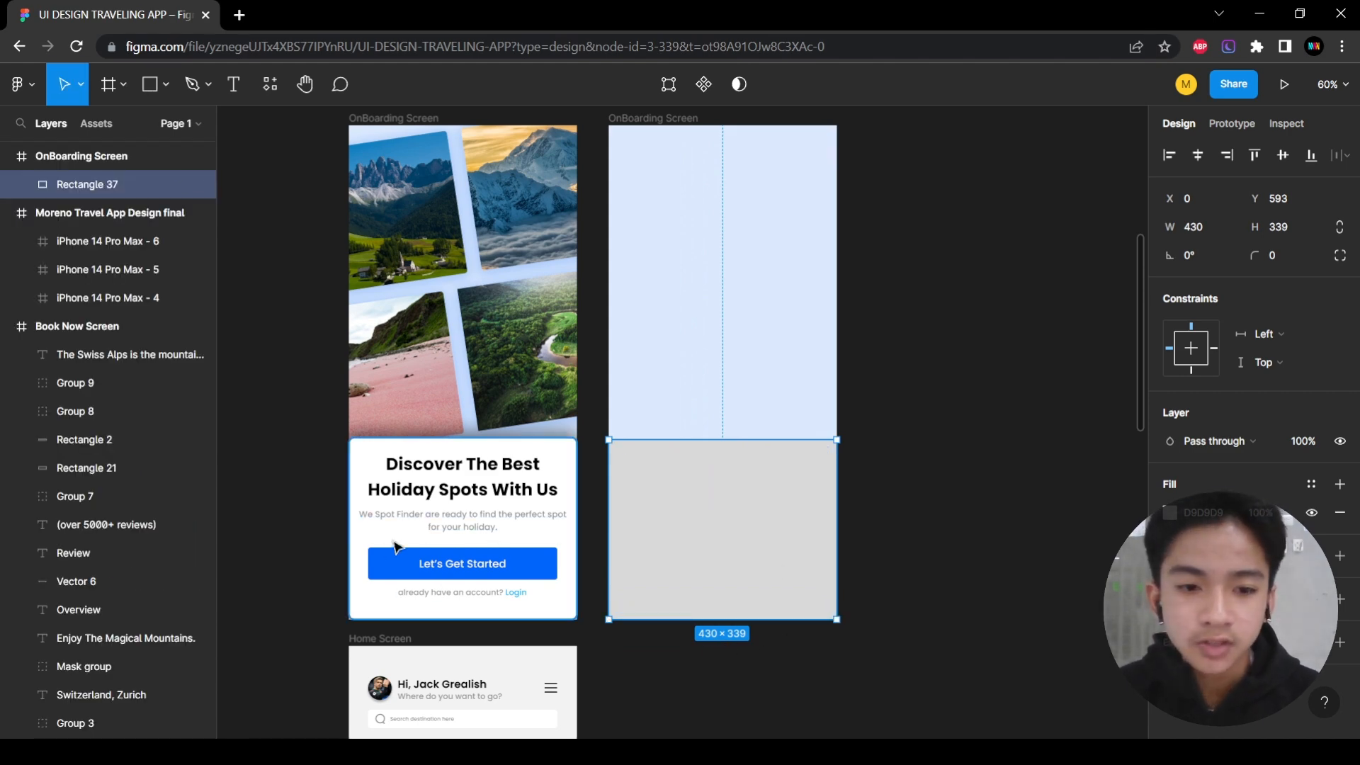
# Set the height of the new OnBoarding Screen's grey rectangle to 343, matching the finished screen's white panel.
pyautogui.click(753, 545)
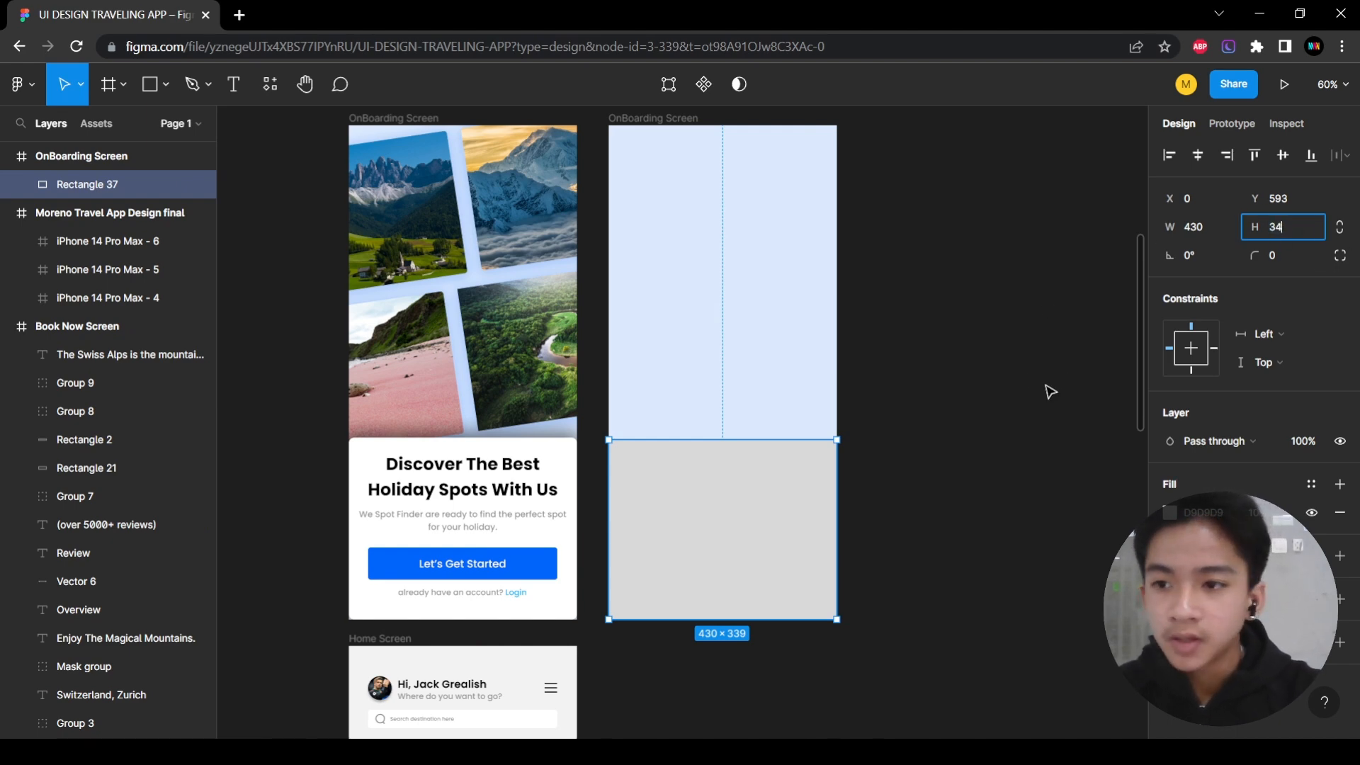
pyautogui.click(949, 480)
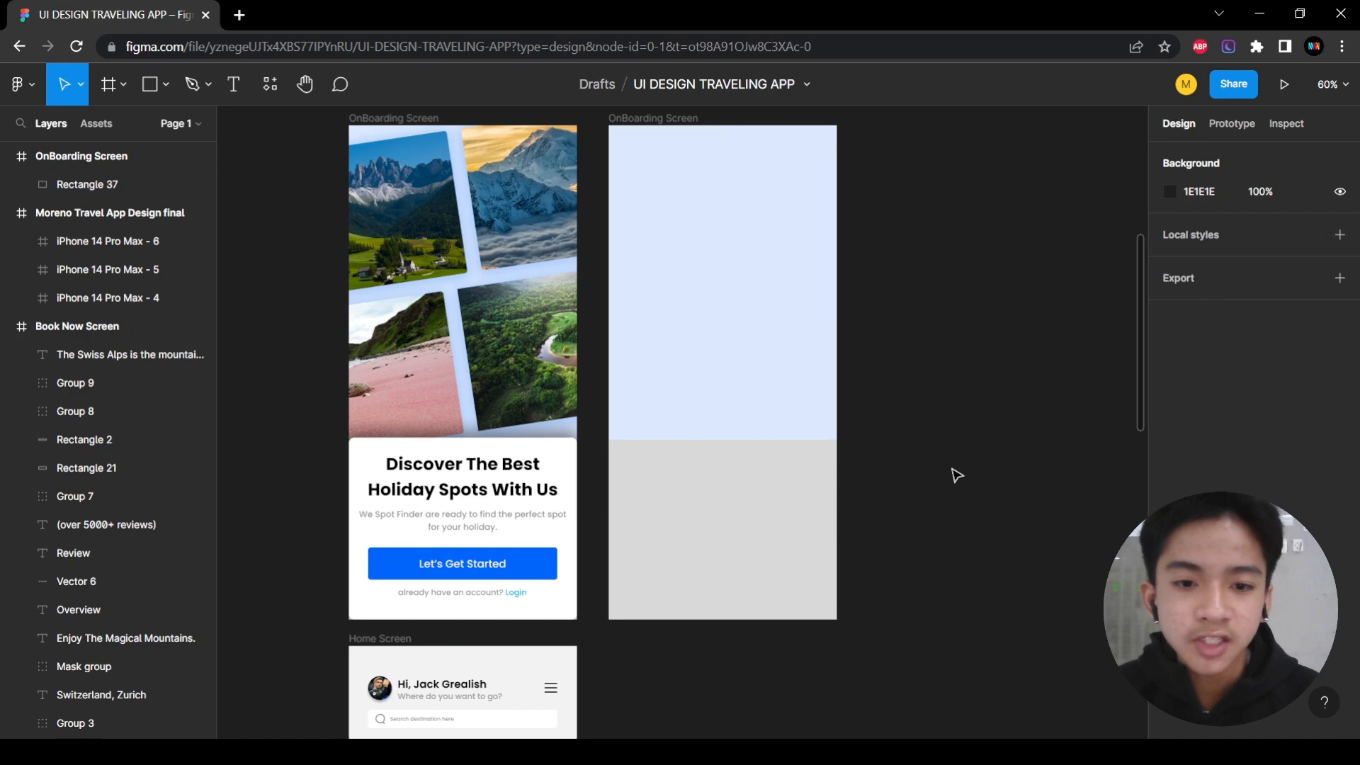
pyautogui.click(567, 459)
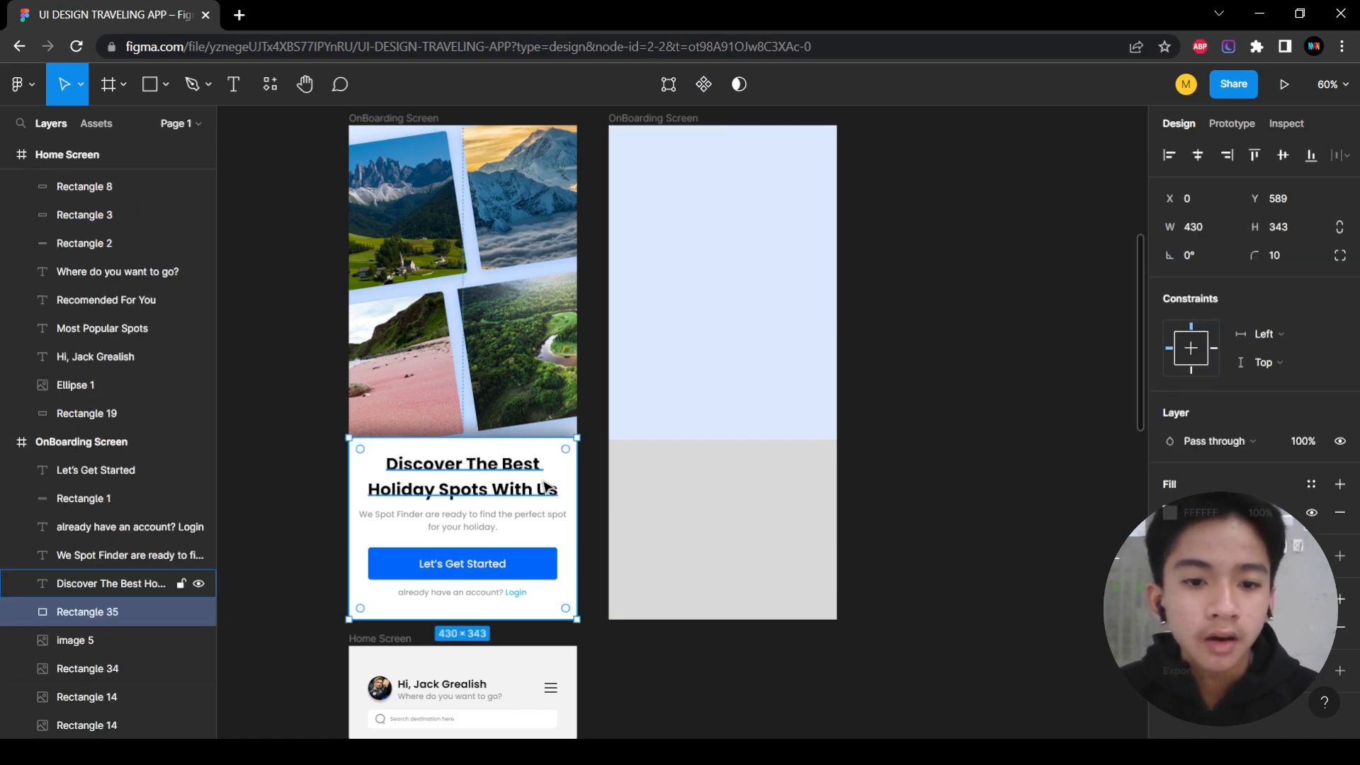
# Fill the new OnBoarding Screen's rectangle with white FFFFFF, using the finished panel as reference.
pyautogui.click(794, 492)
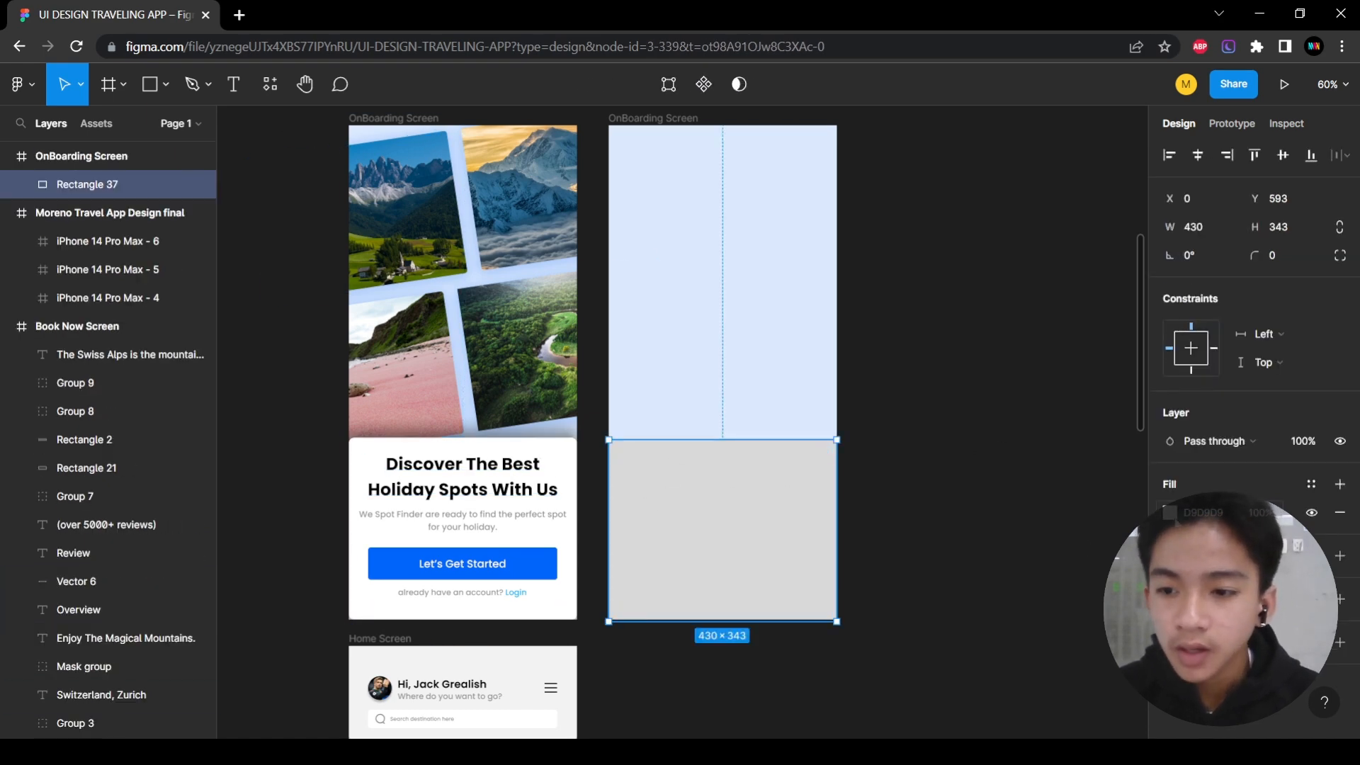
pyautogui.click(1169, 512)
pyautogui.moveTo(953, 342); pyautogui.dragTo(937, 296)
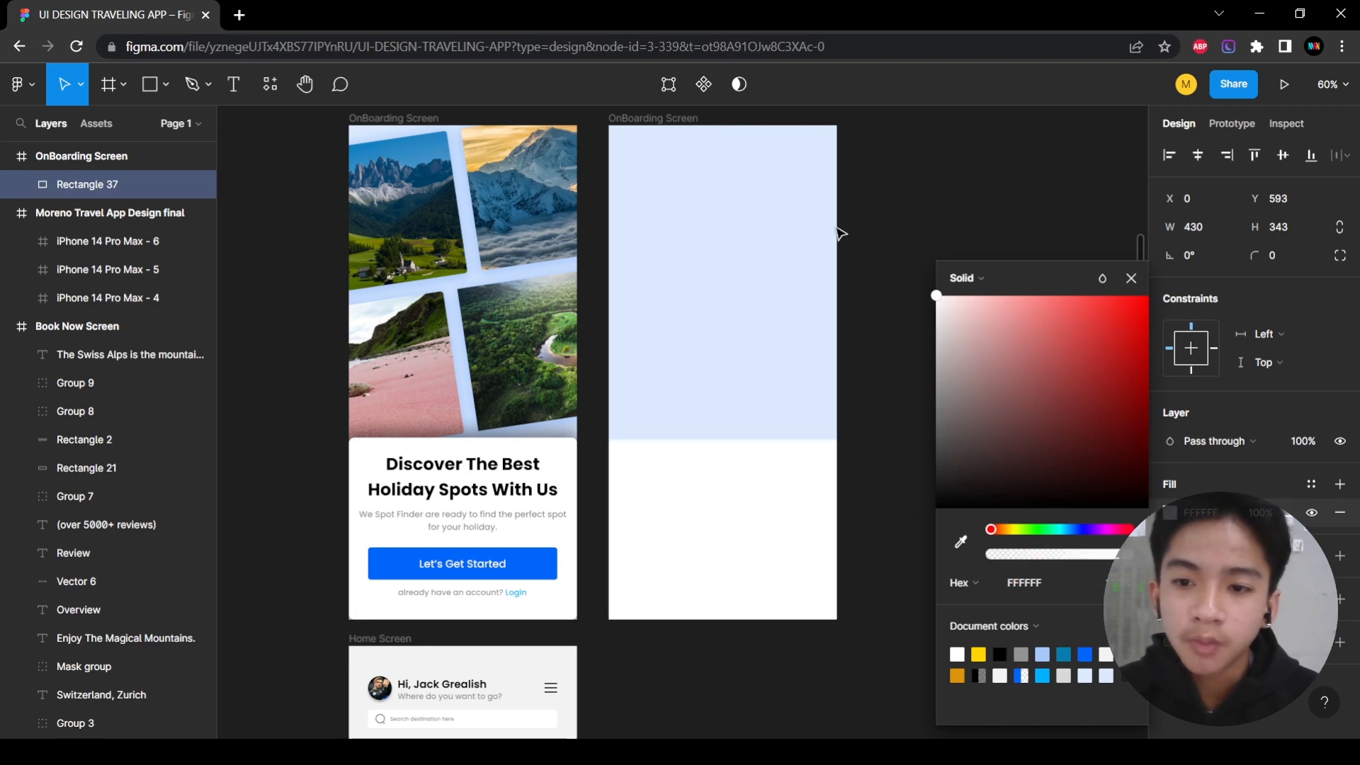
pyautogui.click(563, 447)
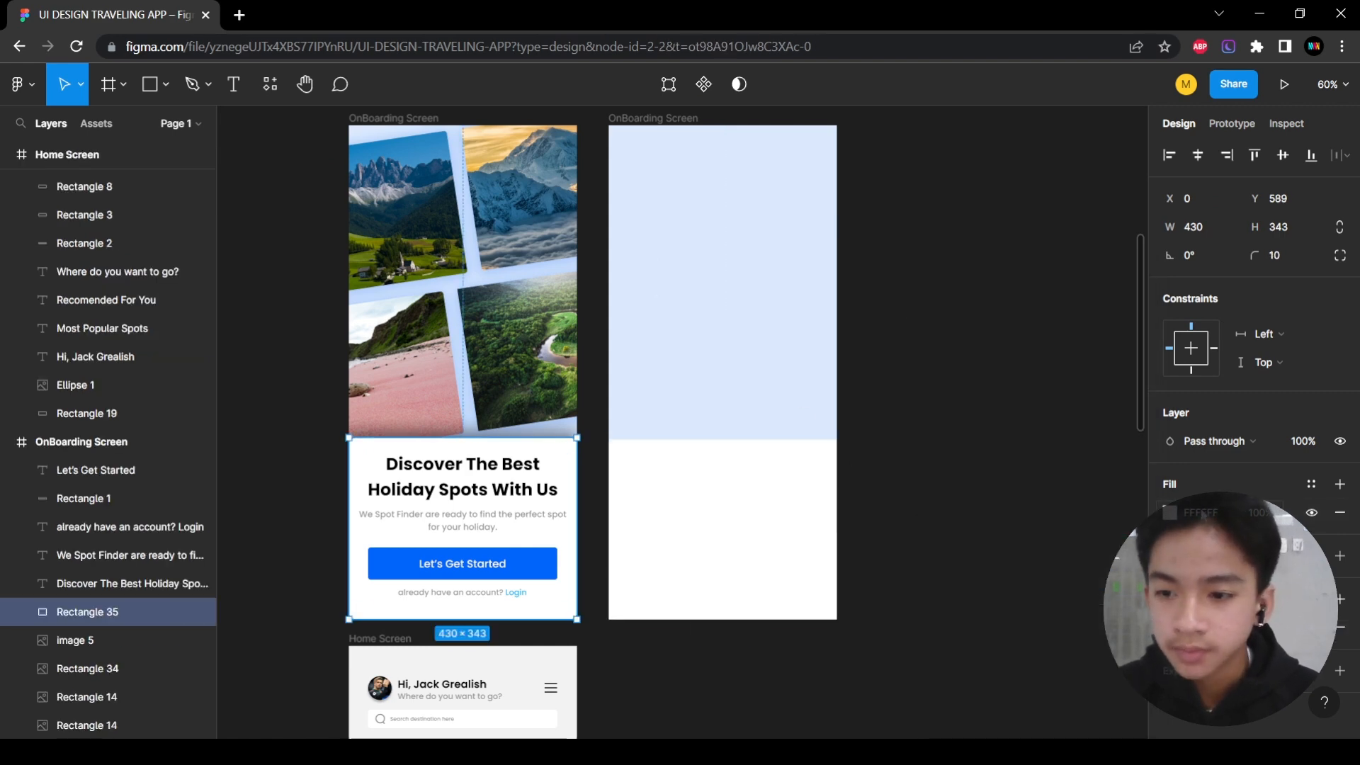
pyautogui.click(716, 505)
pyautogui.click(1170, 512)
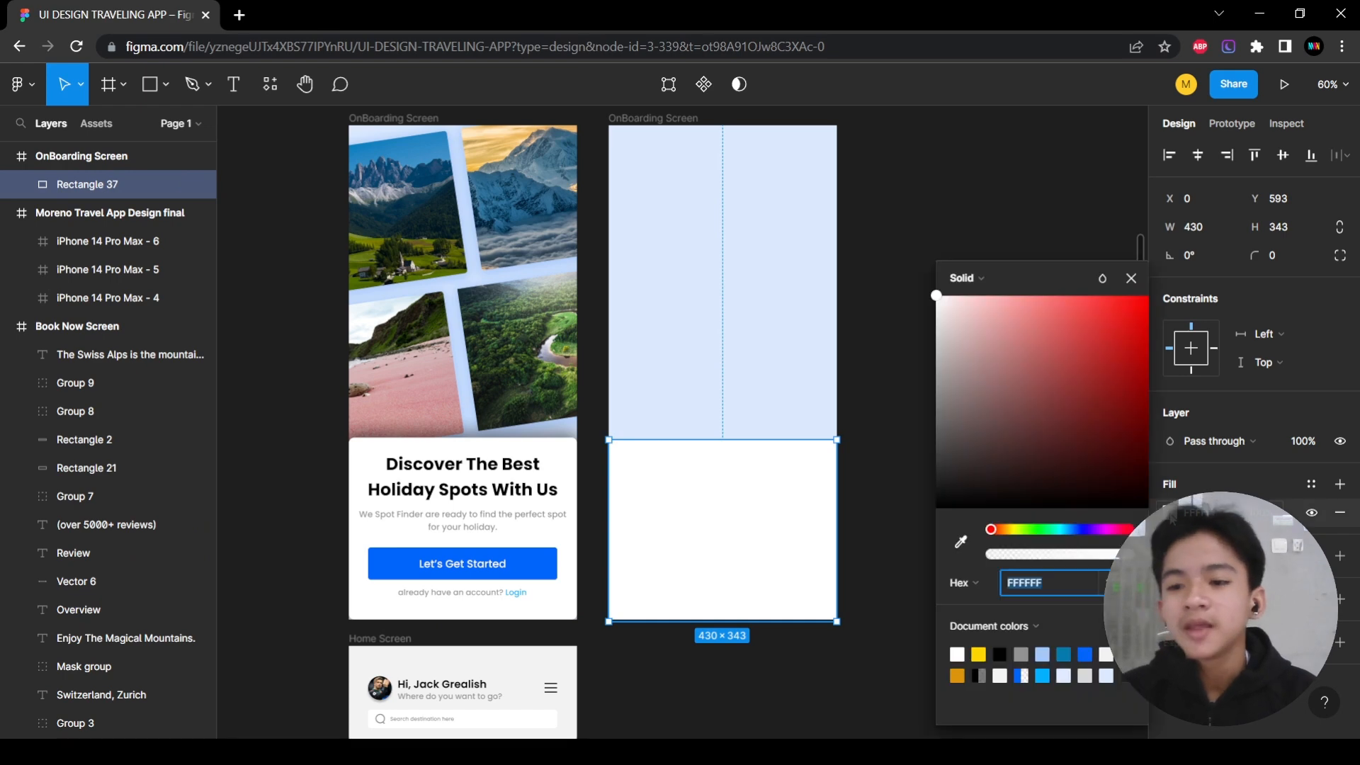
pyautogui.click(902, 410)
# Examine the rounded upper corners of the finished OnBoarding Screen's white panel against the new rectangle.
pyautogui.scroll(5, 551, 453)
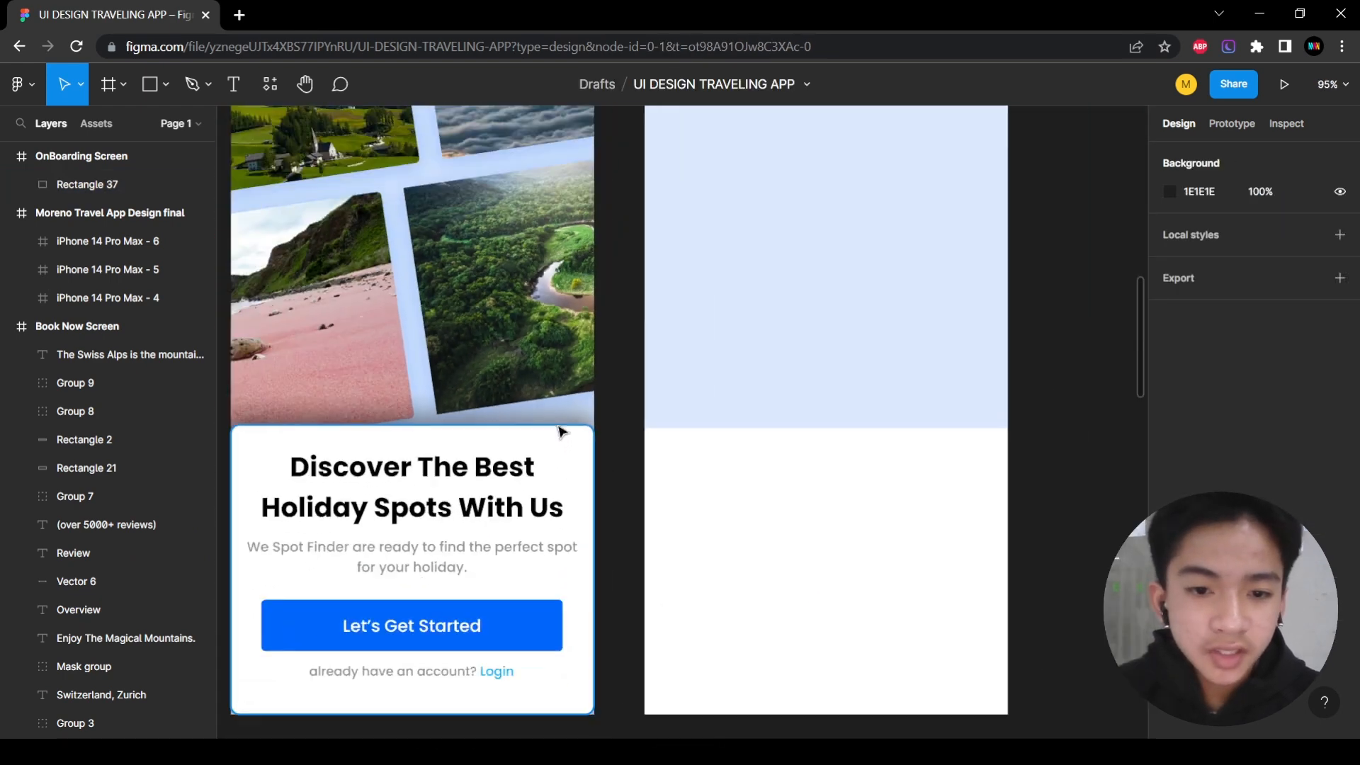
pyautogui.scroll(4, 559, 432)
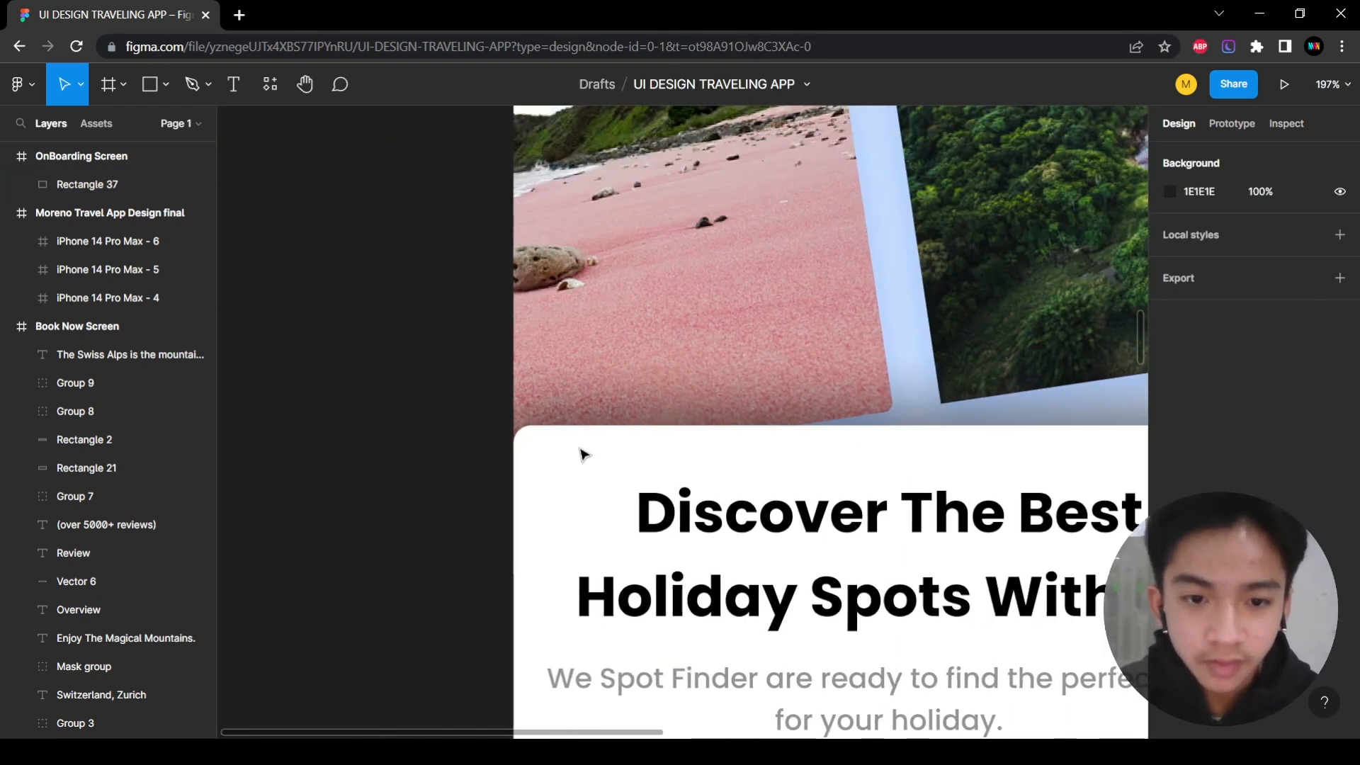
pyautogui.hscroll(7, 512, 459)
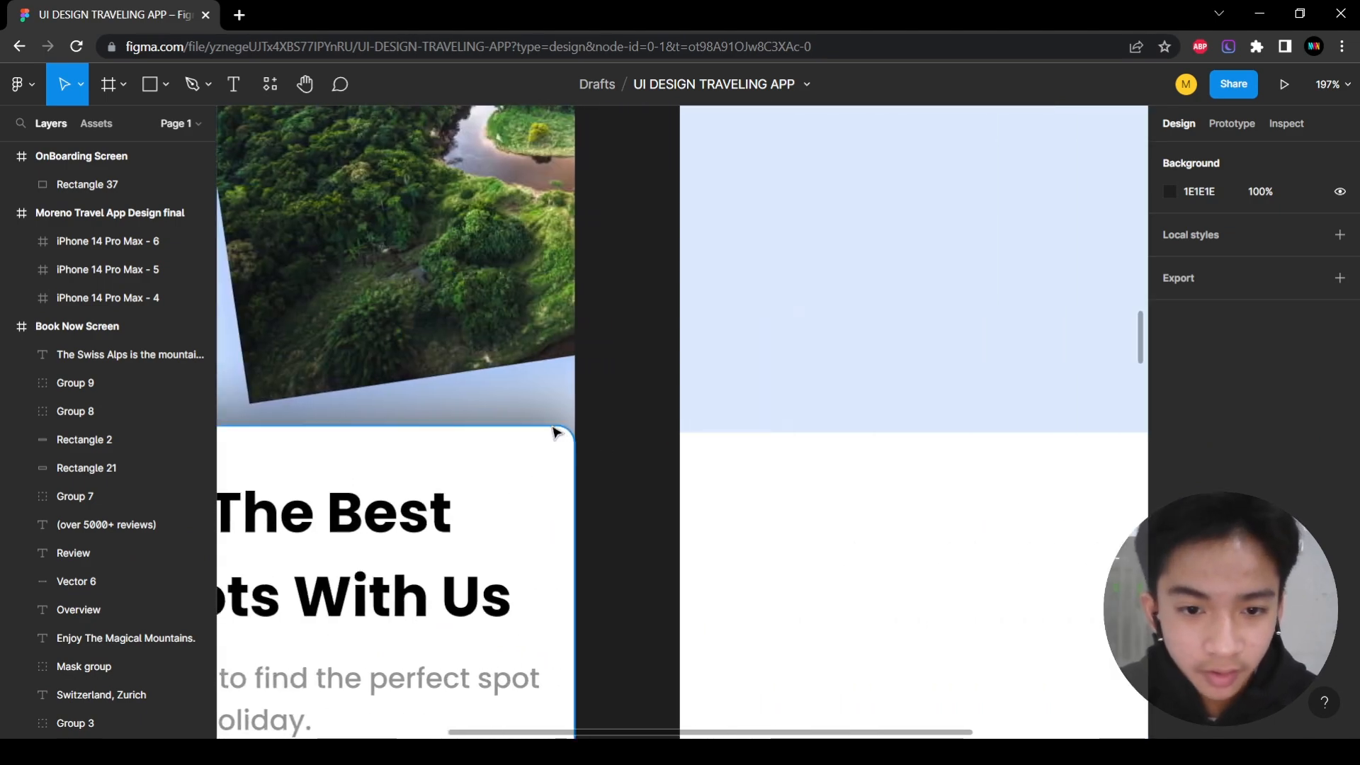
pyautogui.scroll(-6, 592, 422)
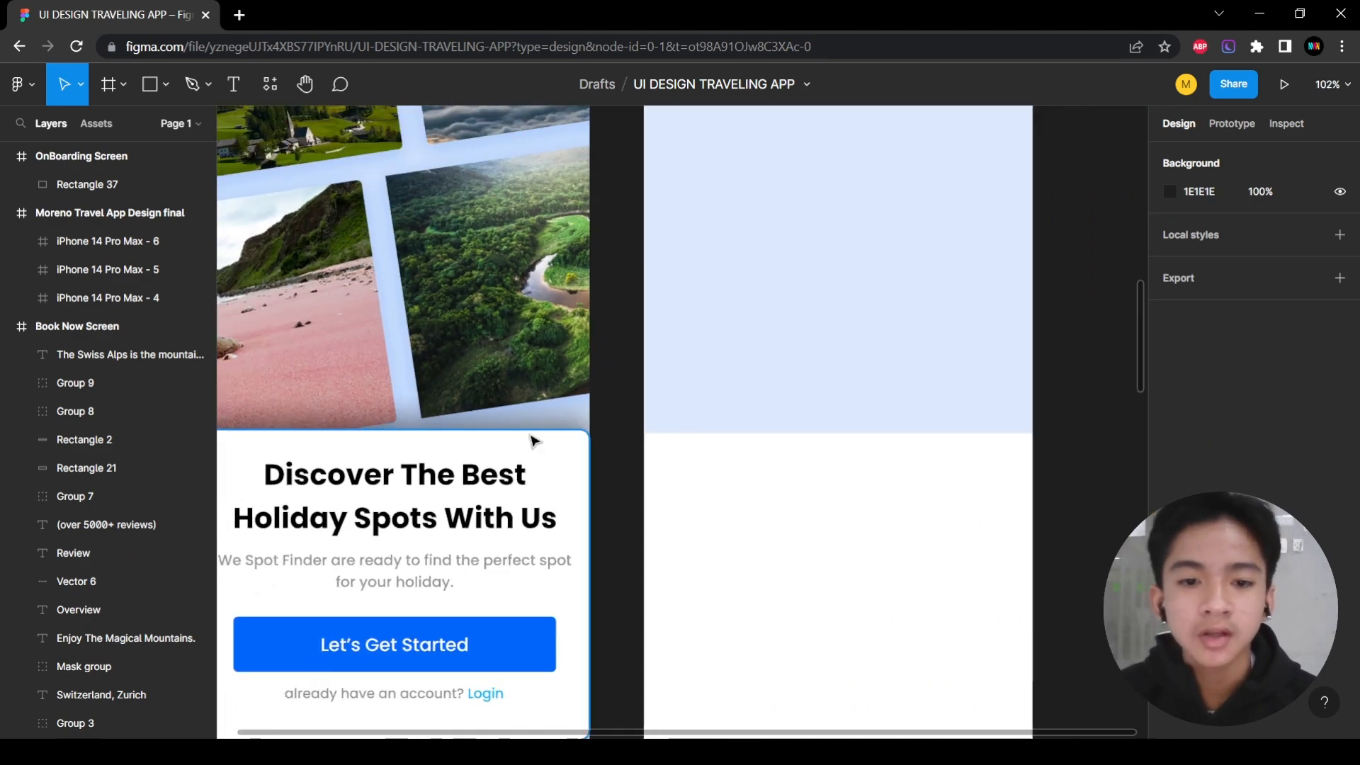
pyautogui.hscroll(3, 917, 528)
pyautogui.scroll(7, 450, 436)
pyautogui.scroll(-10, 649, 524)
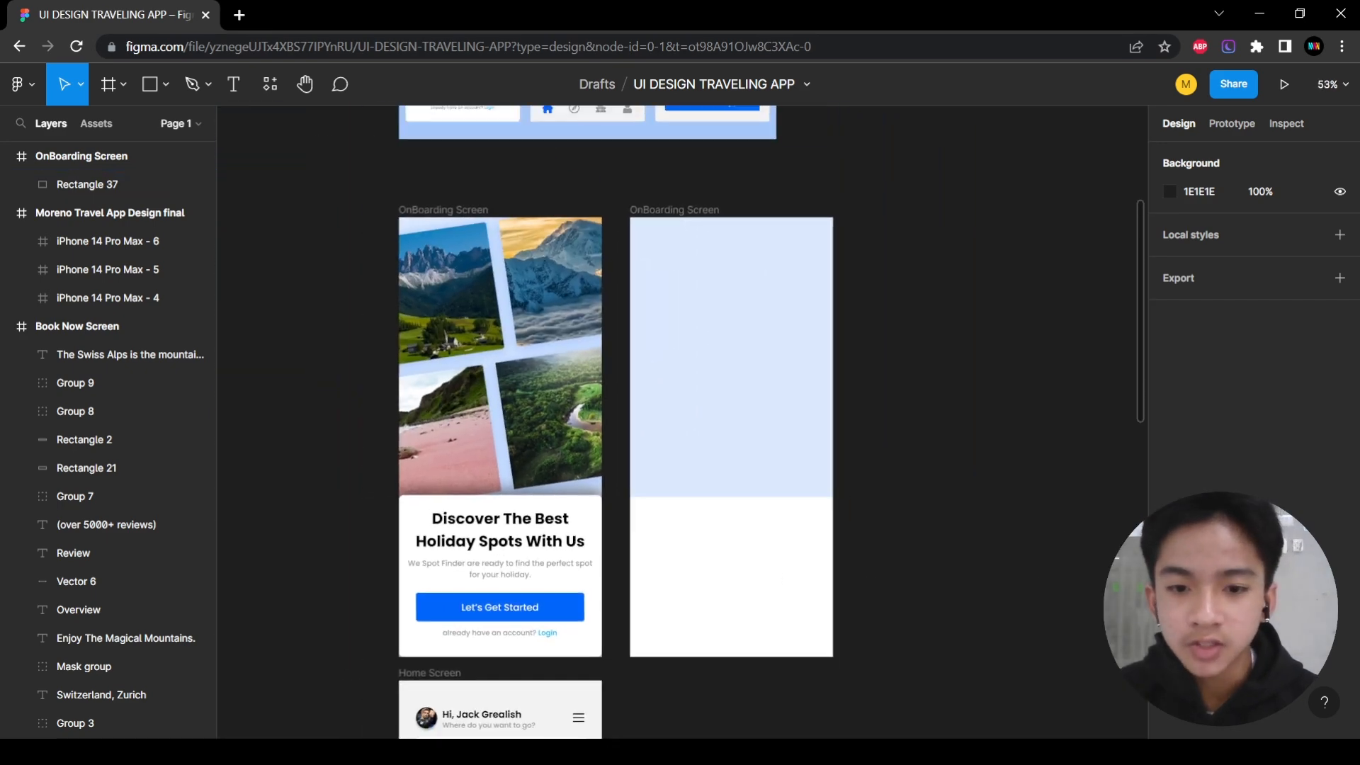
# Set the radius of only the new white rectangle's upper-right corner to 5.
pyautogui.click(774, 598)
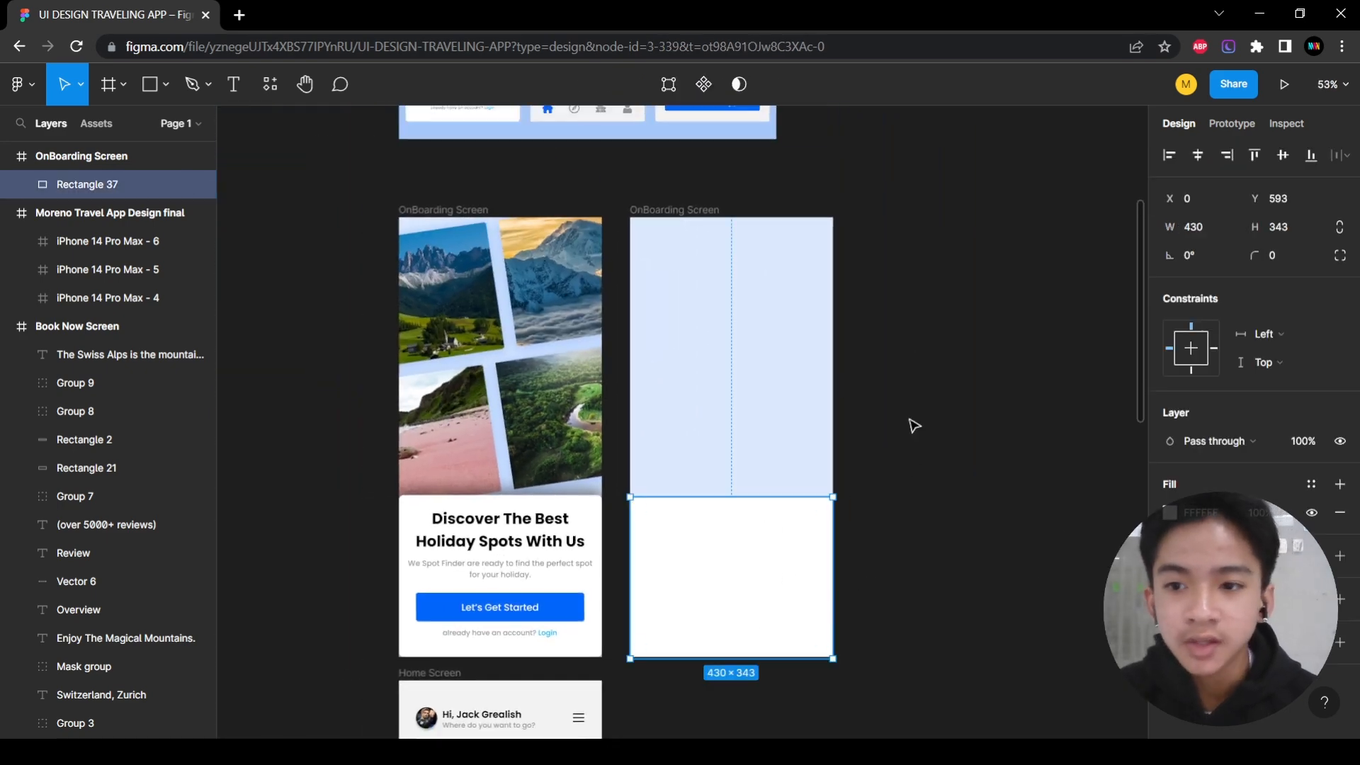
pyautogui.scroll(4, 826, 517)
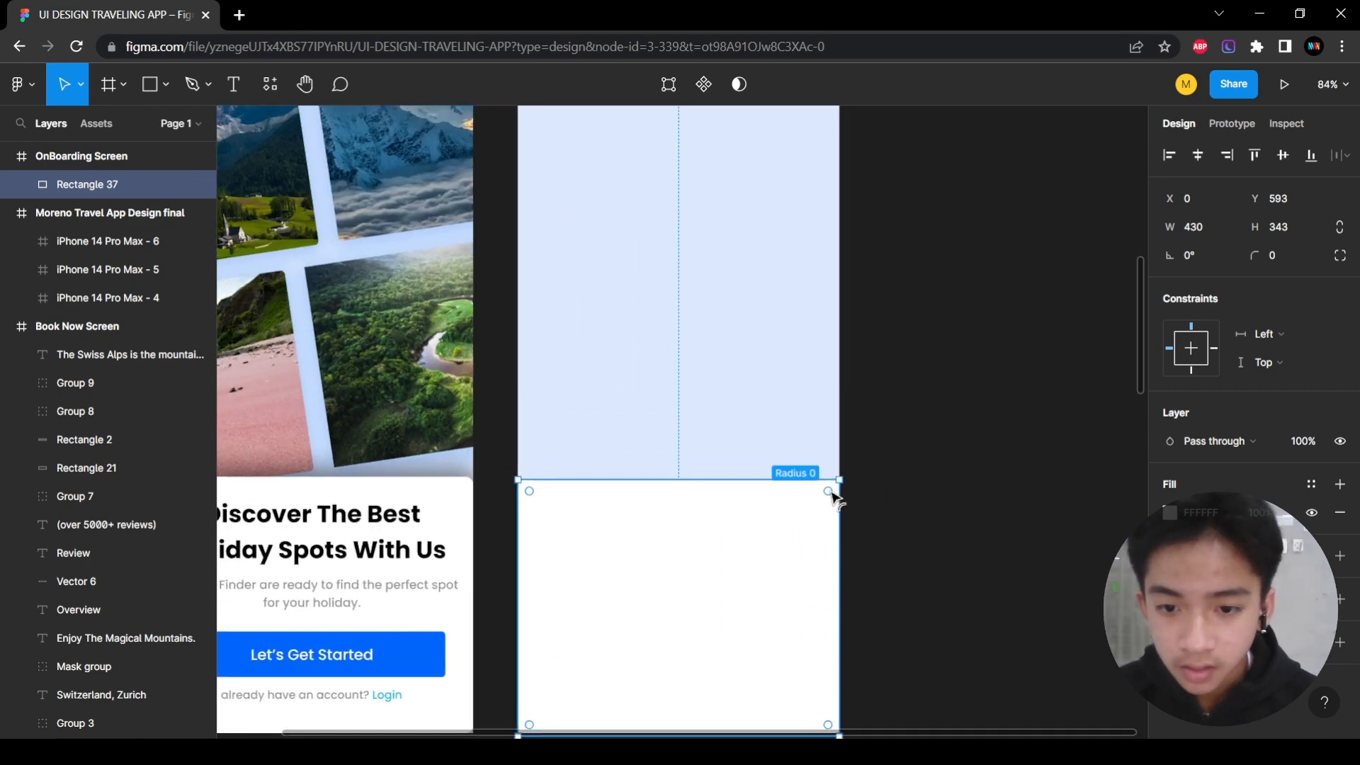
pyautogui.moveTo(834, 499); pyautogui.dragTo(894, 312)
pyautogui.scroll(-3, 772, 524)
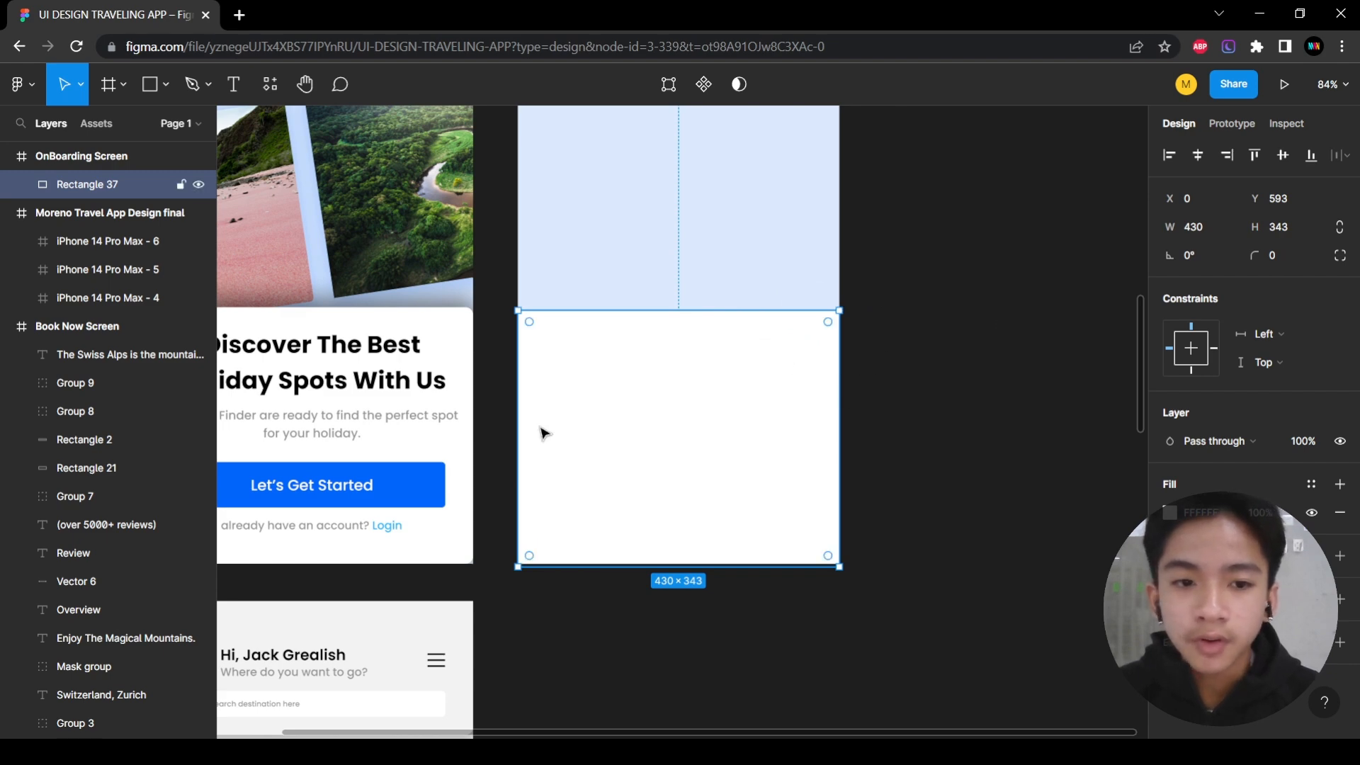
pyautogui.hscroll(-5, 543, 432)
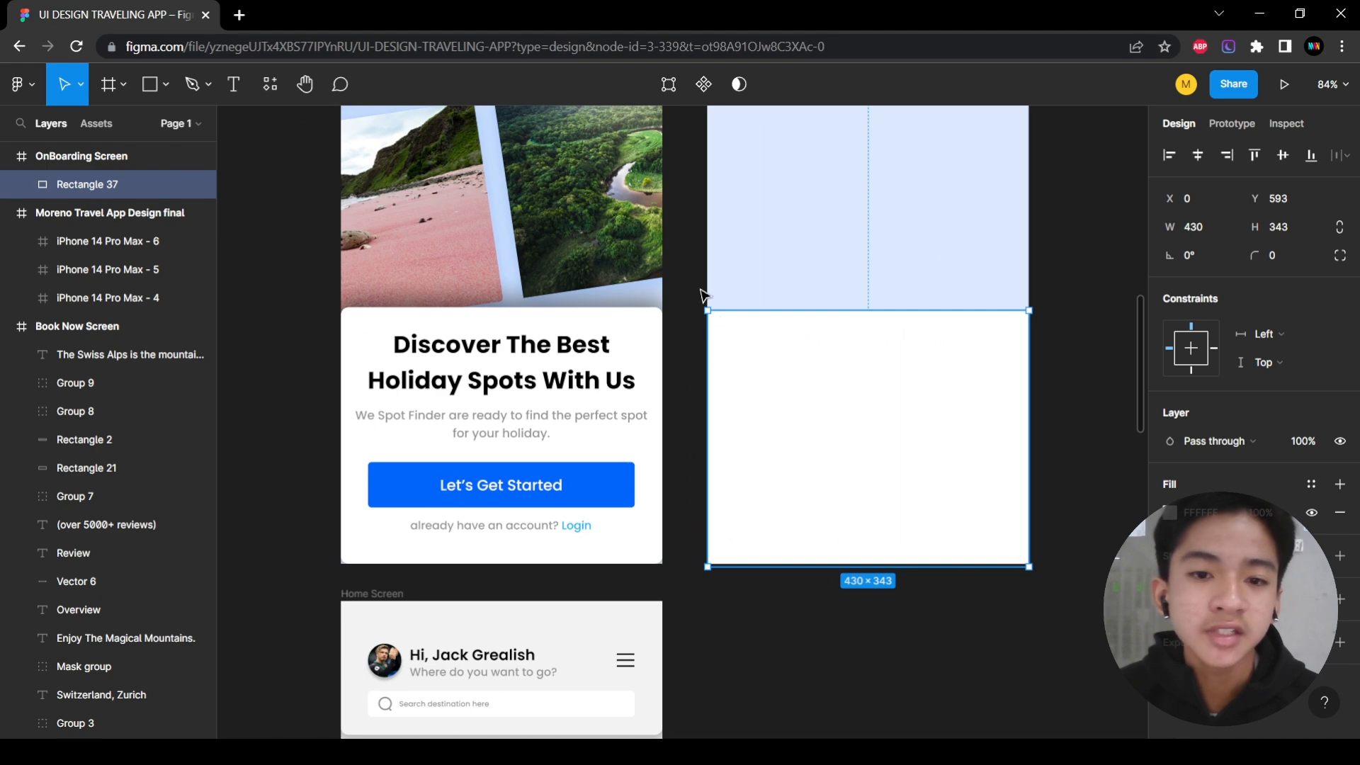
pyautogui.hscroll(3, 701, 296)
pyautogui.scroll(3, 808, 355)
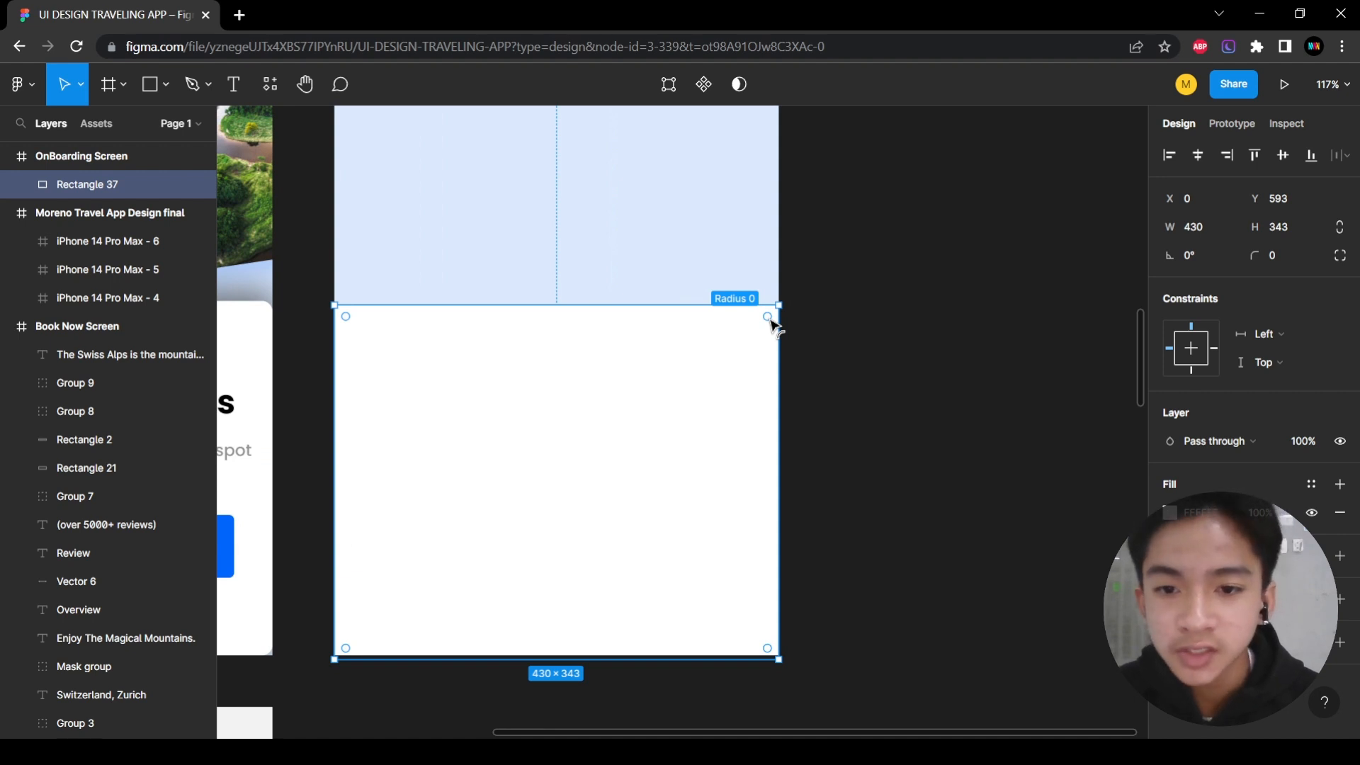
pyautogui.doubleClick(772, 323)
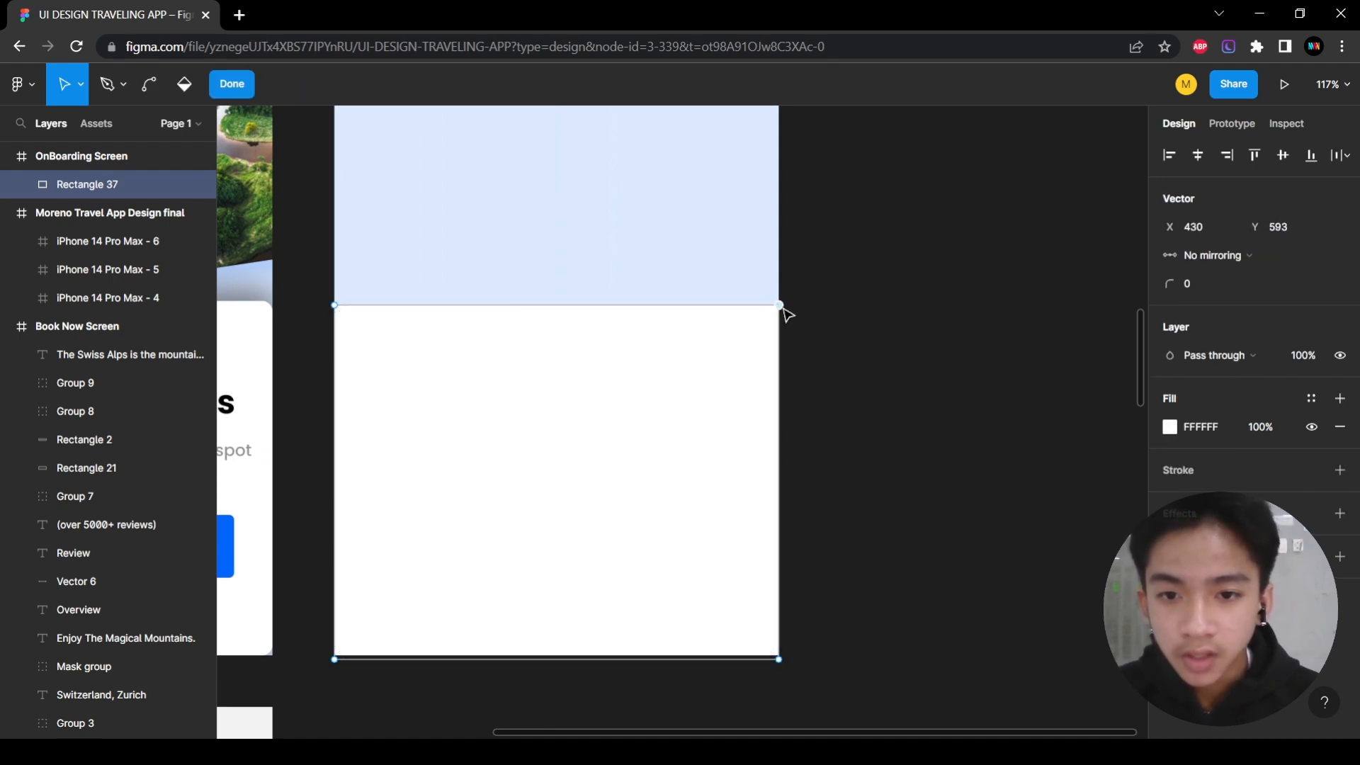
pyautogui.click(1205, 282)
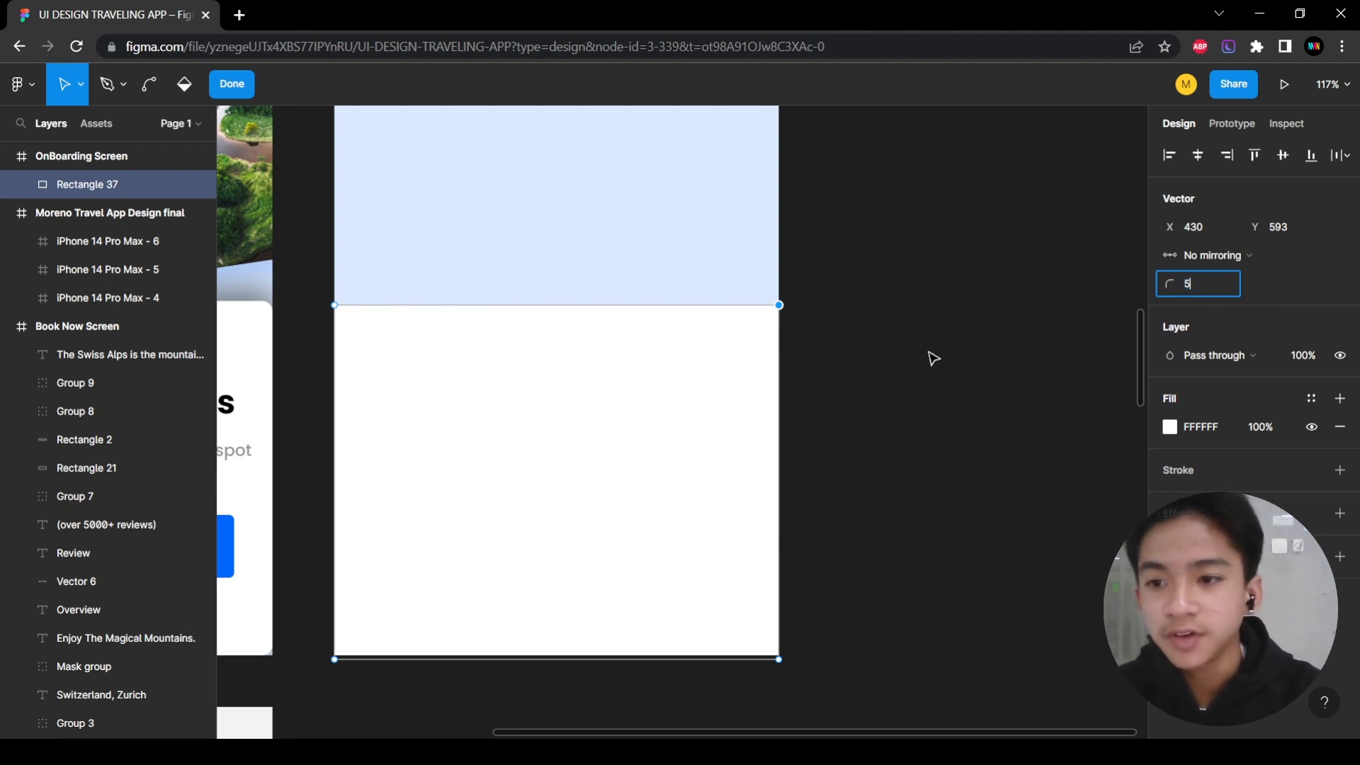
pyautogui.click(226, 86)
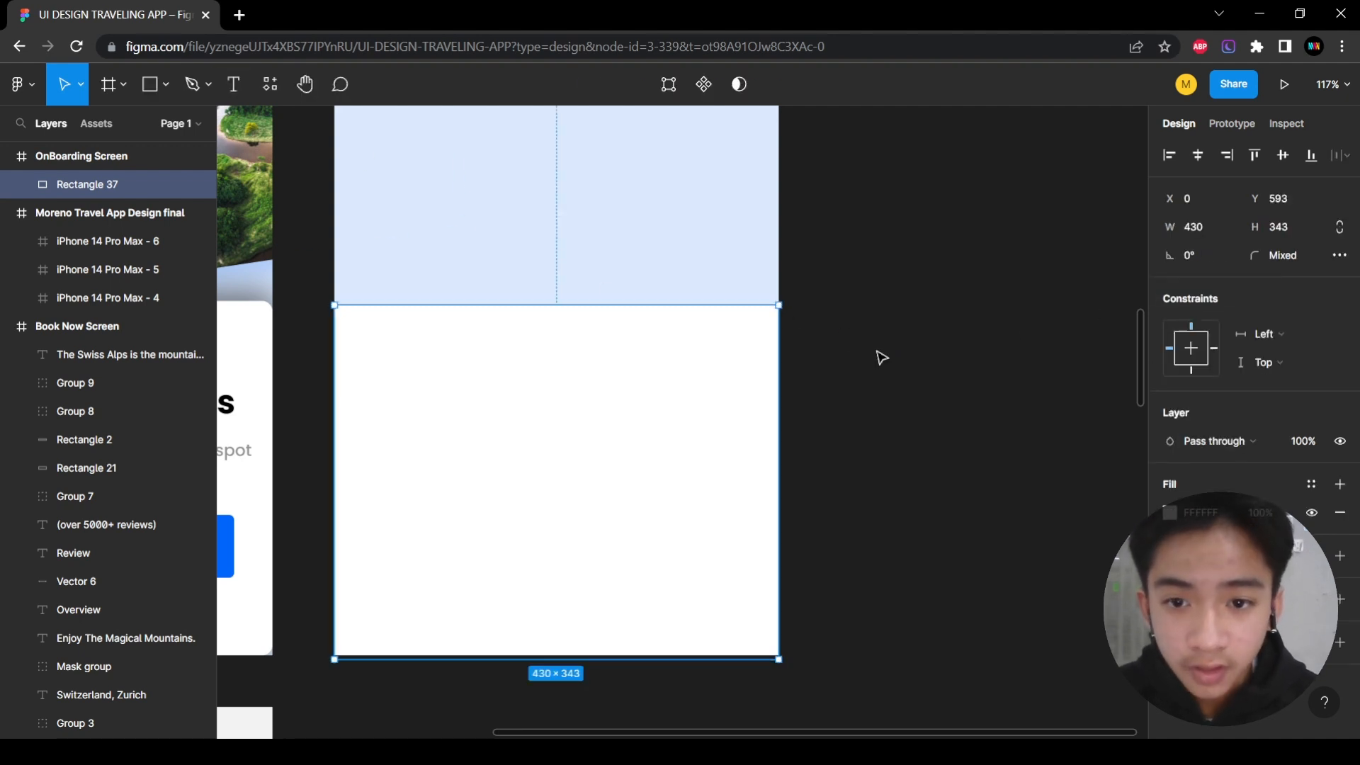
# Compare the new rectangle's upper-right corner with the finished panel and inspect that panel's corner radius.
pyautogui.click(783, 349)
pyautogui.scroll(10, 756, 322)
pyautogui.click(751, 298)
pyautogui.scroll(5, 766, 287)
pyautogui.scroll(-5, 418, 330)
pyautogui.hscroll(-3, 425, 338)
pyautogui.doubleClick(489, 339)
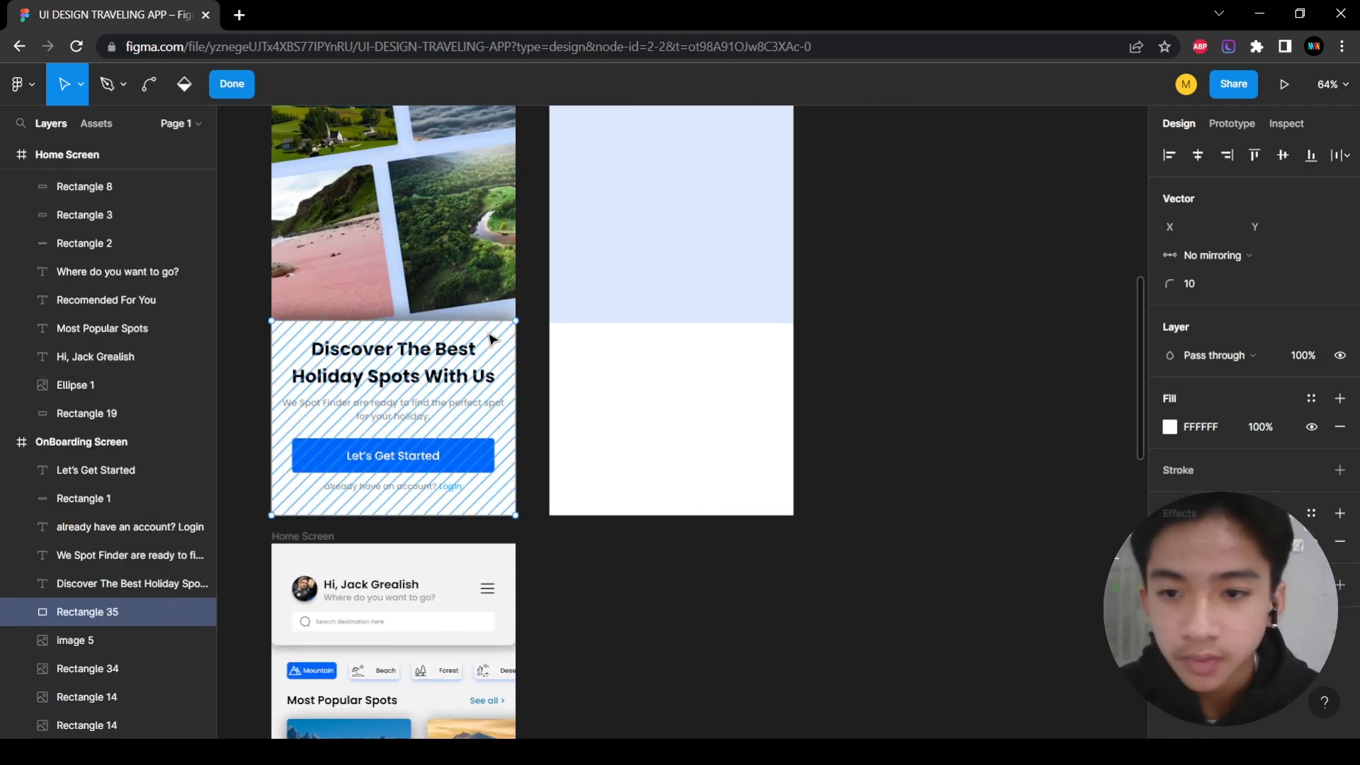
pyautogui.click(219, 92)
# Change the radius of the new white rectangle's upper-right corner to 10, matching the finished panel.
pyautogui.click(877, 346)
pyautogui.scroll(5, 780, 342)
pyautogui.click(799, 331)
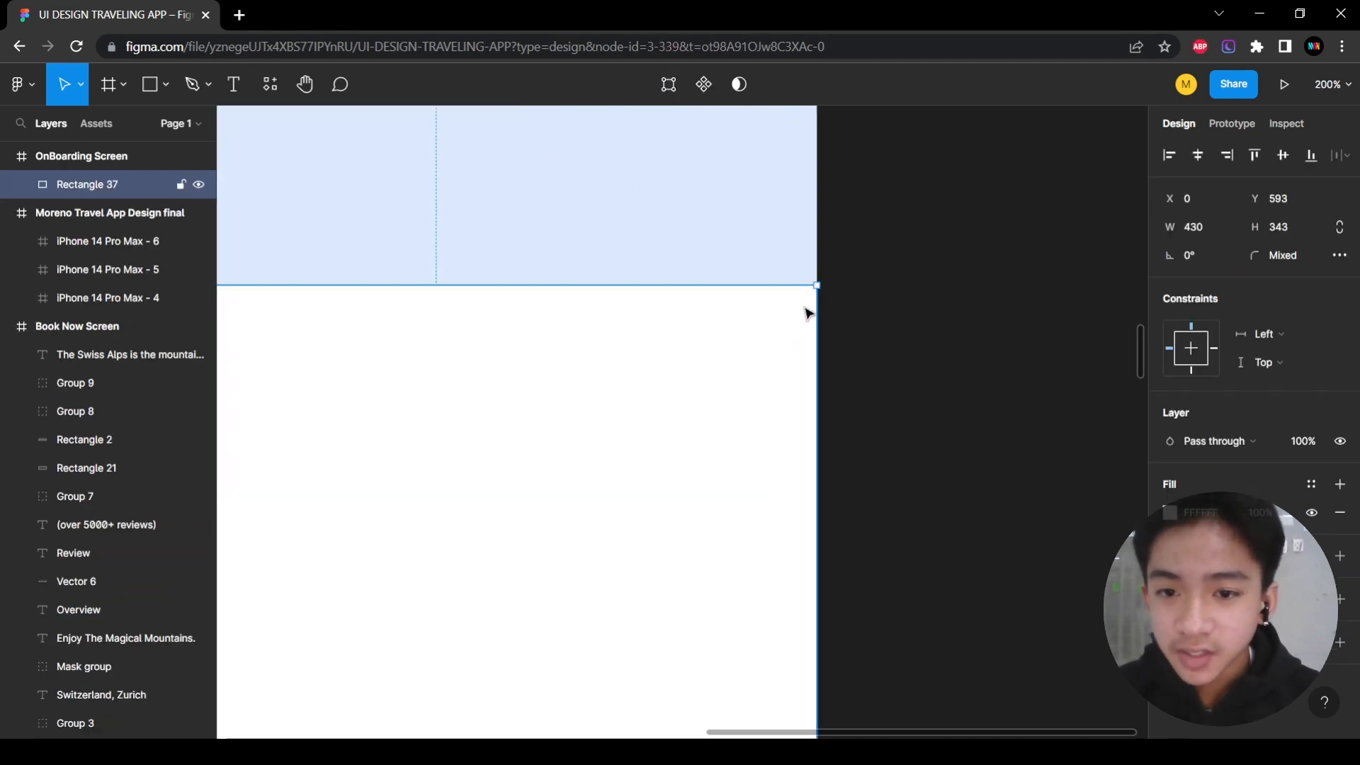
pyautogui.doubleClick(807, 312)
pyautogui.press('Return')
pyautogui.press('Return')
pyautogui.hscroll(-3, 916, 343)
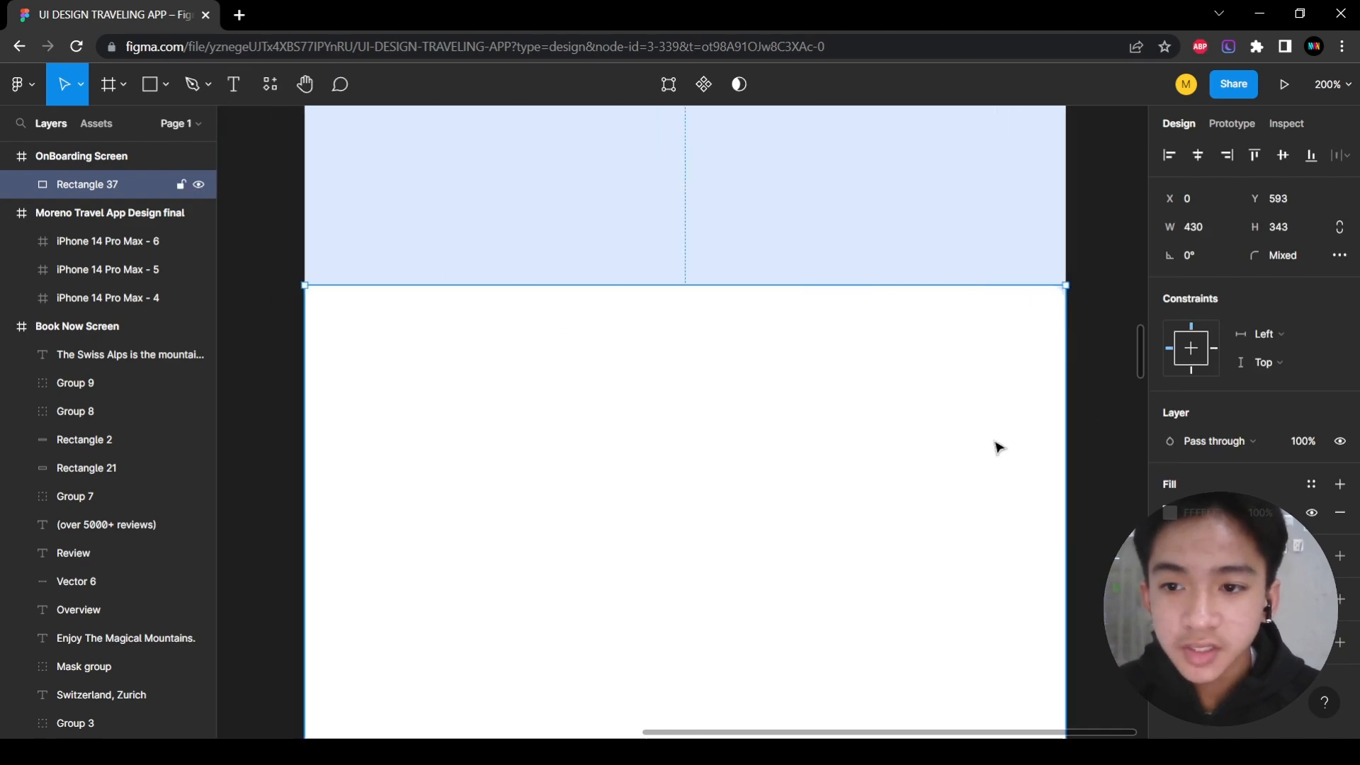
pyautogui.click(1102, 428)
pyautogui.scroll(6, 981, 355)
pyautogui.scroll(4, 807, 433)
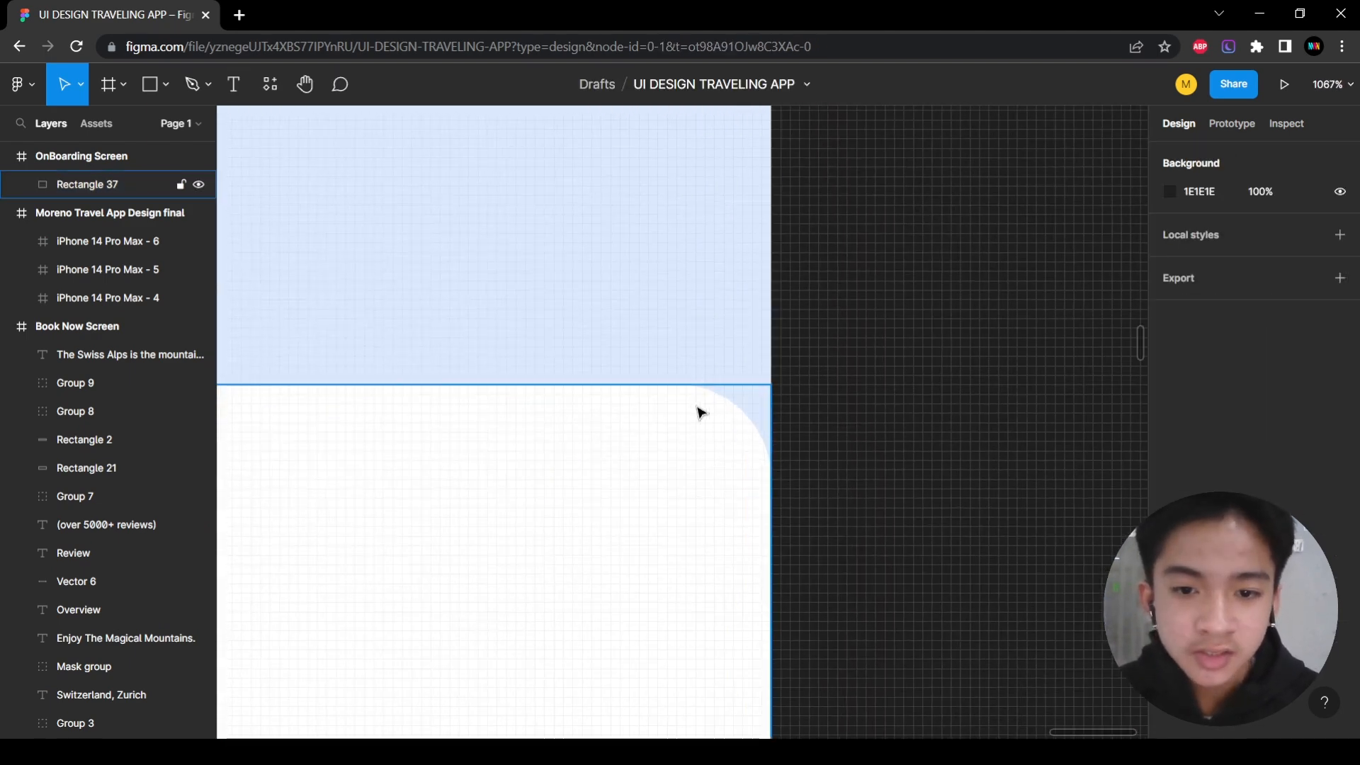
# Set the radius of the new white rectangle's upper-left corner to 10.
pyautogui.hscroll(-4, 822, 461)
pyautogui.scroll(-3, 637, 425)
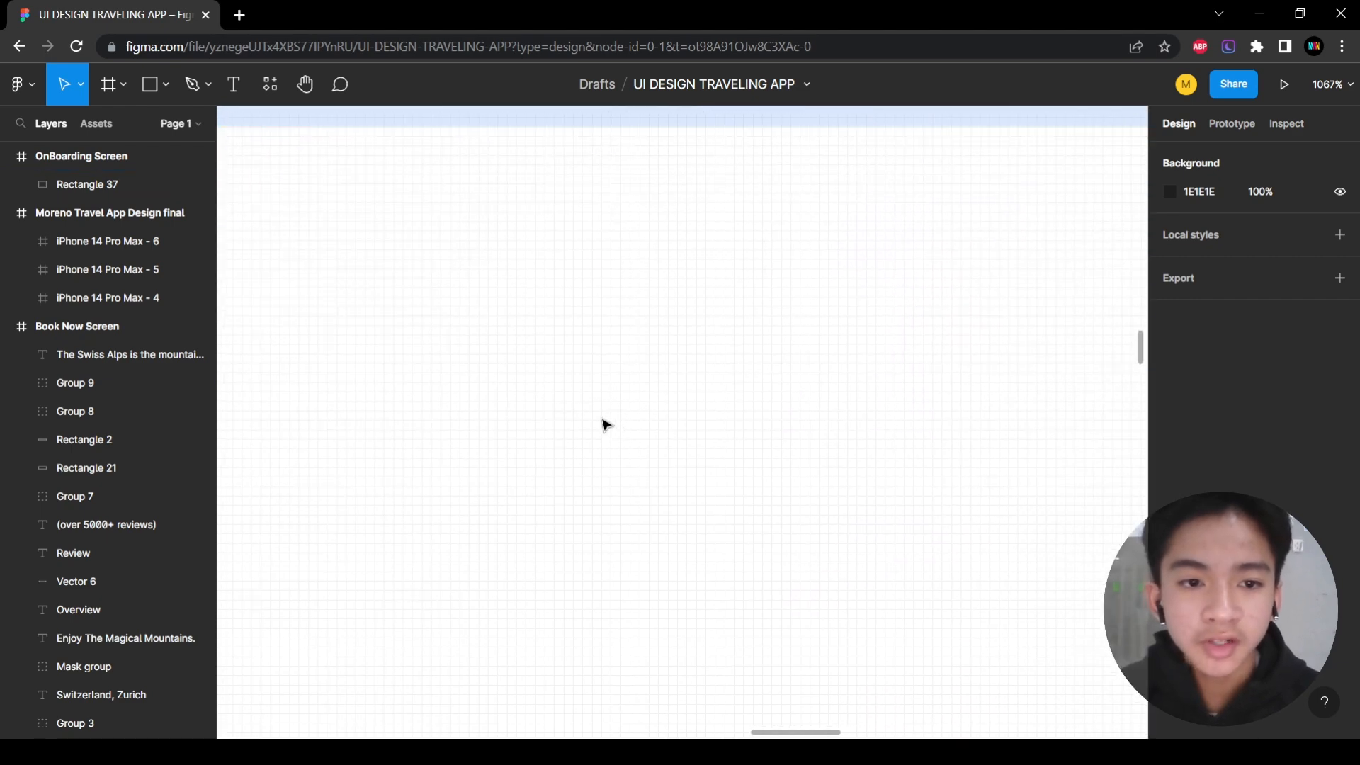
pyautogui.scroll(-5, 606, 429)
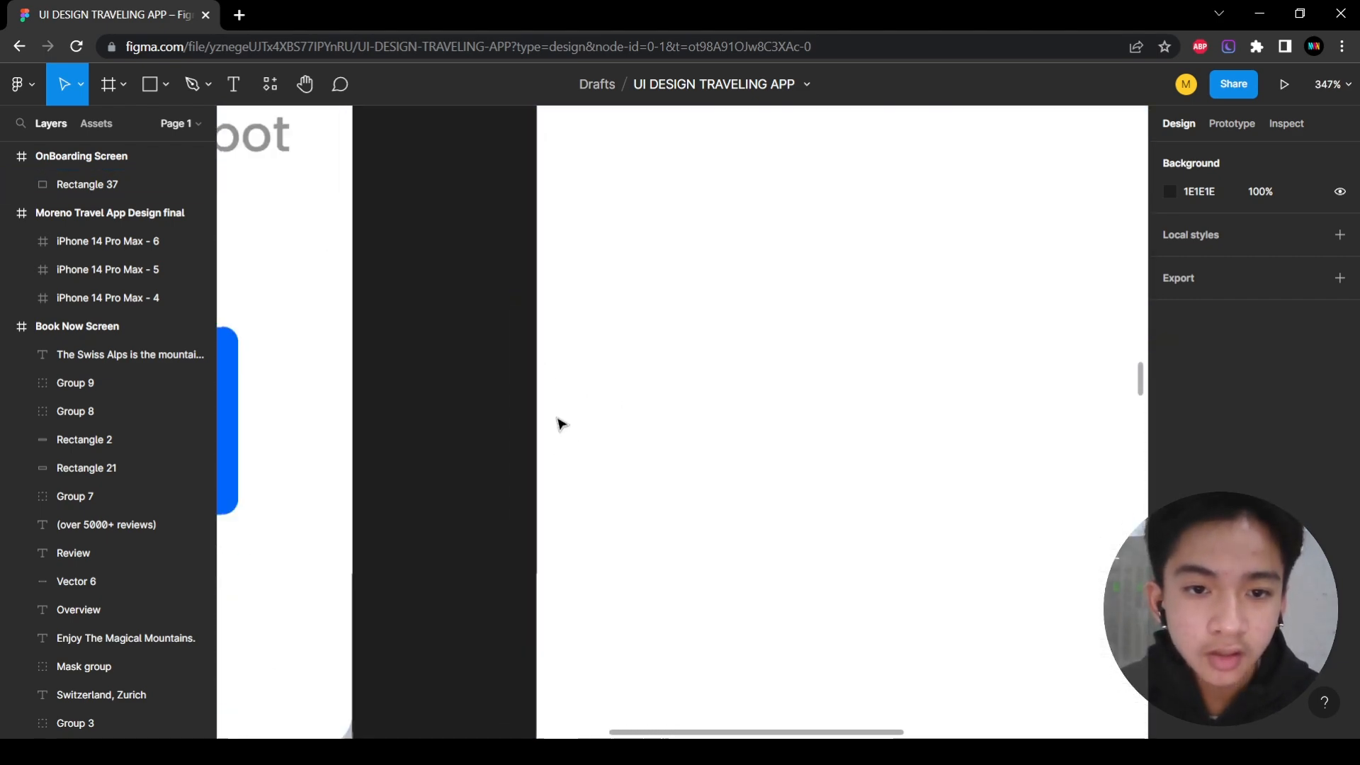
pyautogui.scroll(-7, 566, 418)
pyautogui.hscroll(10, 598, 429)
pyautogui.scroll(8, 598, 428)
pyautogui.scroll(-4, 879, 460)
pyautogui.hscroll(-7, 874, 462)
pyautogui.hscroll(4, 794, 469)
pyautogui.scroll(1, 794, 469)
pyautogui.scroll(3, 638, 451)
pyautogui.doubleClick(651, 429)
pyautogui.click(632, 393)
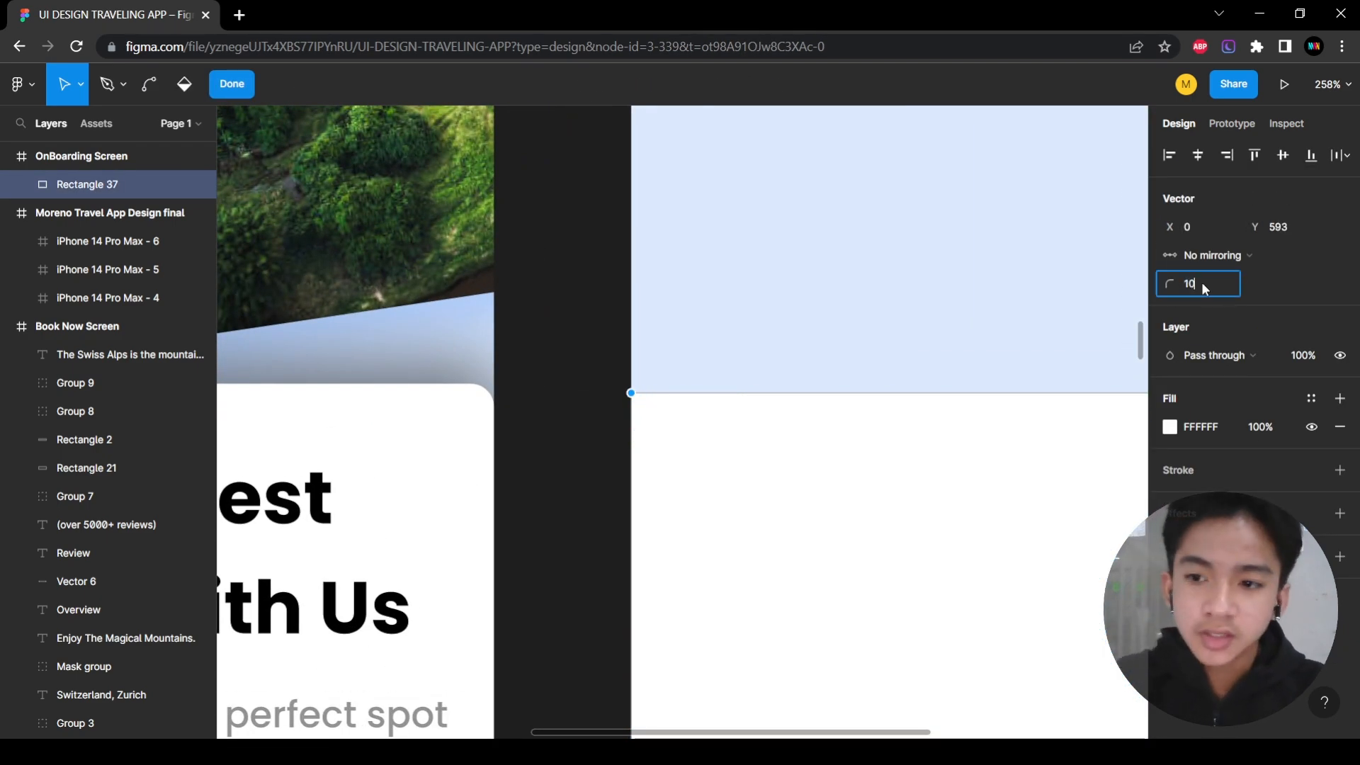
pyautogui.press('Return')
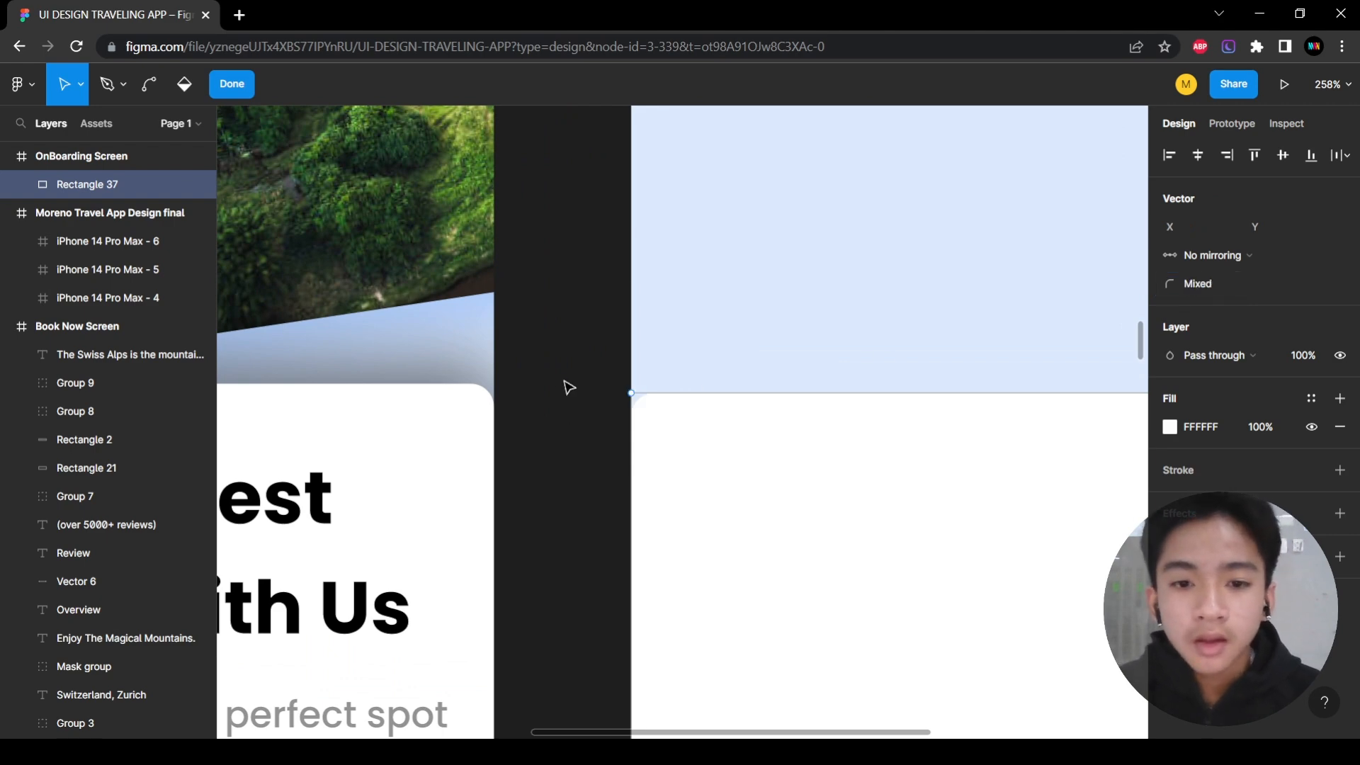
pyautogui.click(227, 86)
pyautogui.click(544, 449)
# Check both rounded upper corners of the new rectangle and compare its bottom edge with the finished panel.
pyautogui.hscroll(2, 531, 462)
pyautogui.scroll(-4, 597, 505)
pyautogui.scroll(2, 865, 482)
pyautogui.scroll(10, 586, 349)
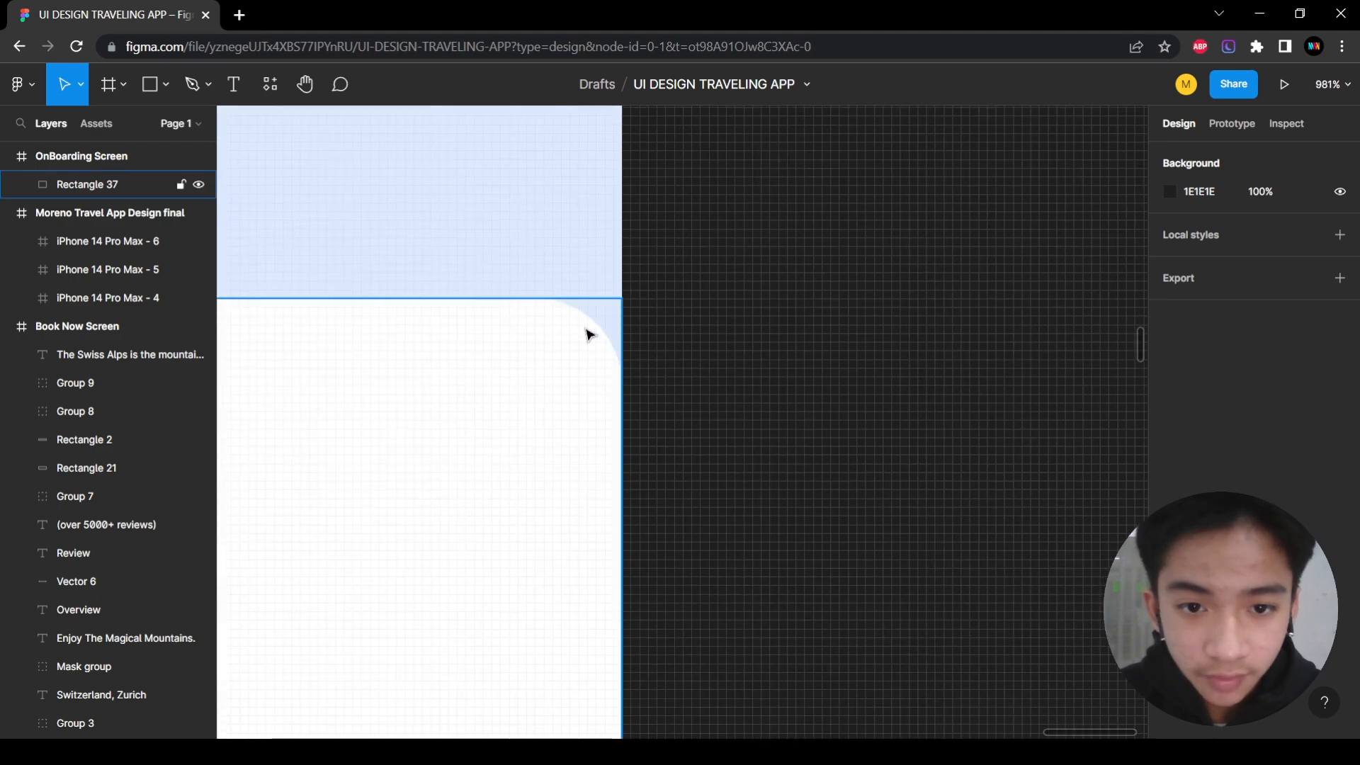
pyautogui.hscroll(-10, 673, 341)
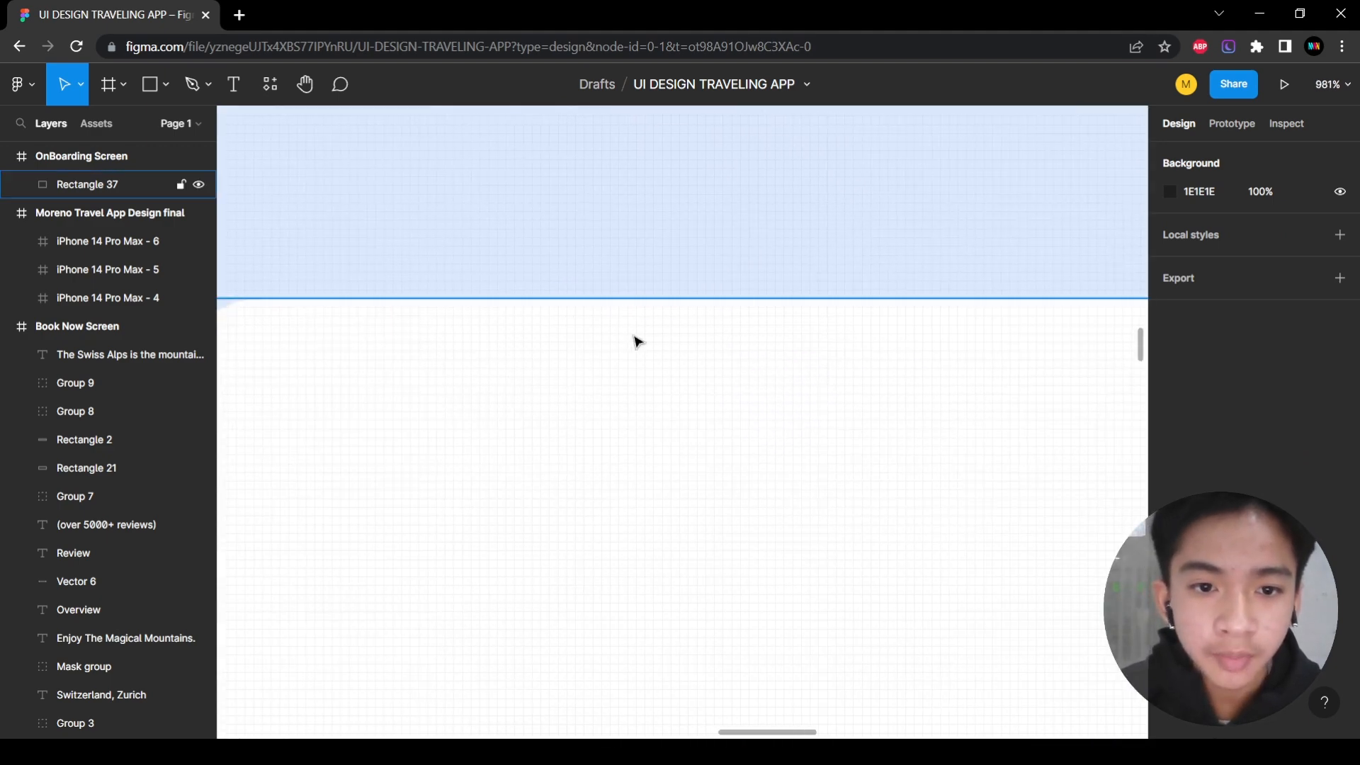
pyautogui.hscroll(4, 719, 330)
pyautogui.scroll(-6, 810, 477)
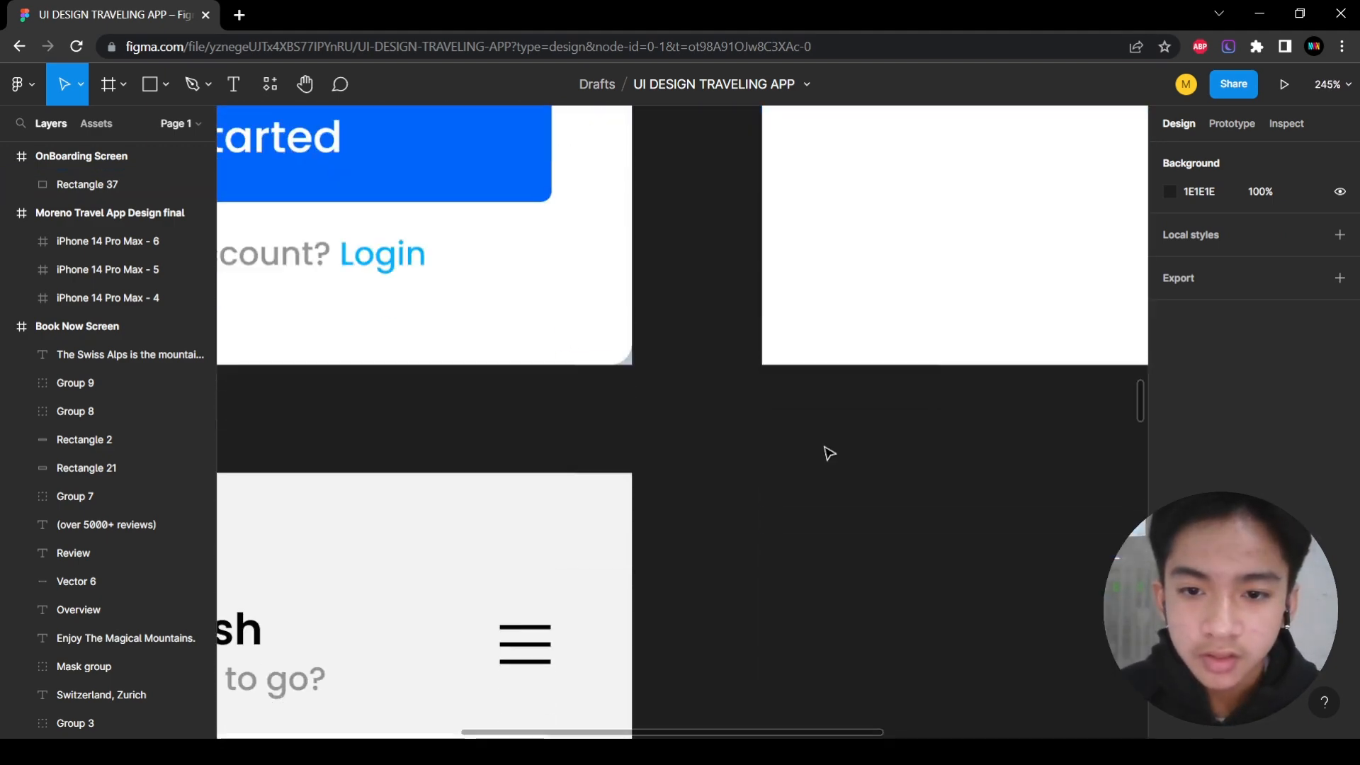
pyautogui.scroll(-6, 604, 368)
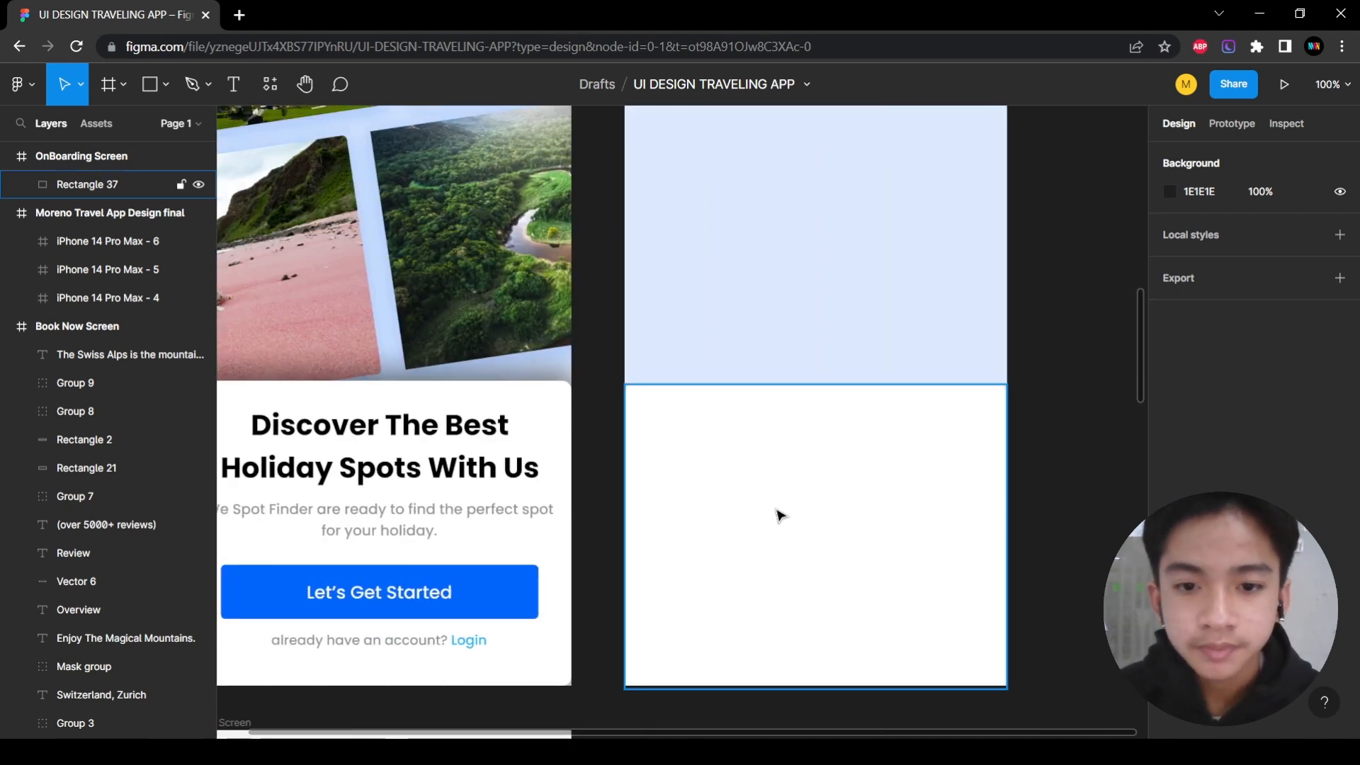
# Move the new white rectangle up to Y 589 so it sits flush with the bottom of its OnBoarding Screen frame.
pyautogui.click(746, 531)
pyautogui.hscroll(4, 708, 532)
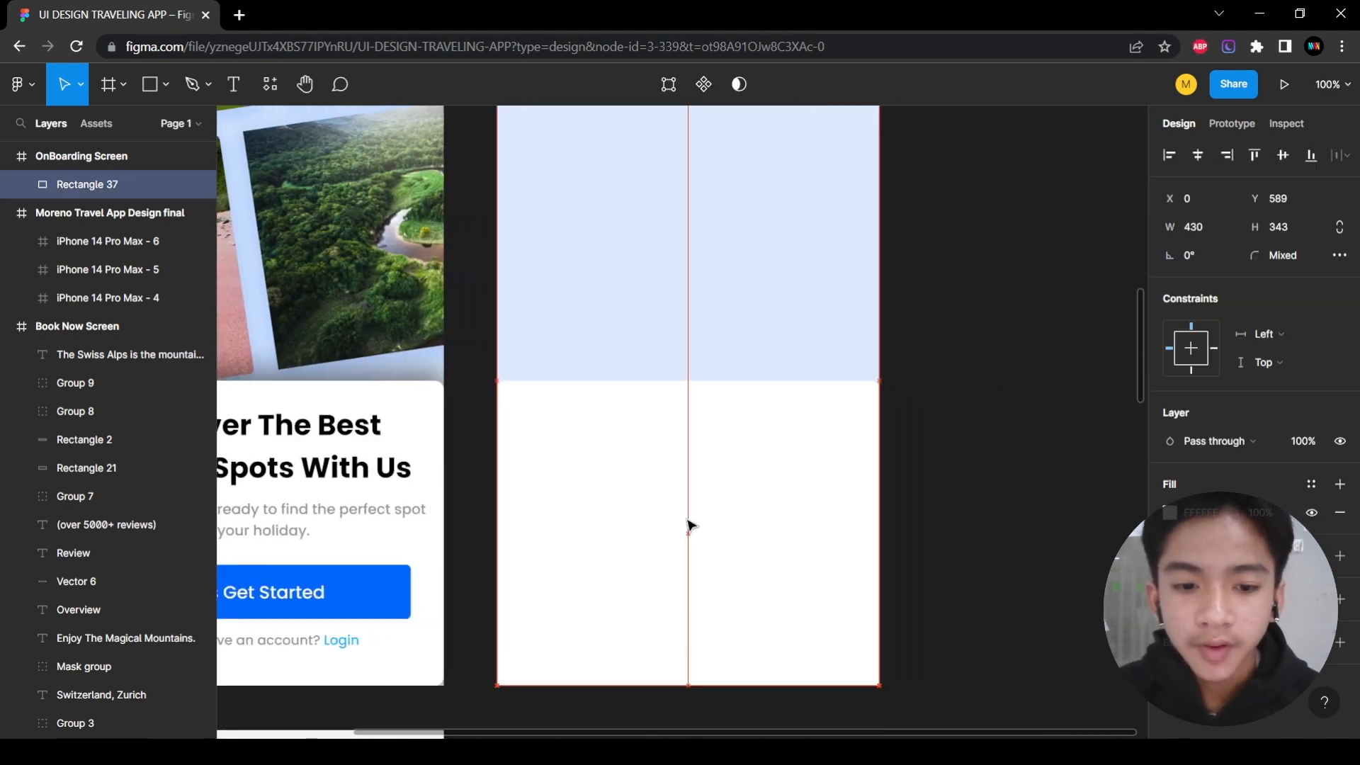
pyautogui.click(939, 499)
# Examine the shadow along the finished panel's upper edge and compare that edge with the new white rectangle's.
pyautogui.hscroll(-4, 935, 498)
pyautogui.scroll(8, 577, 425)
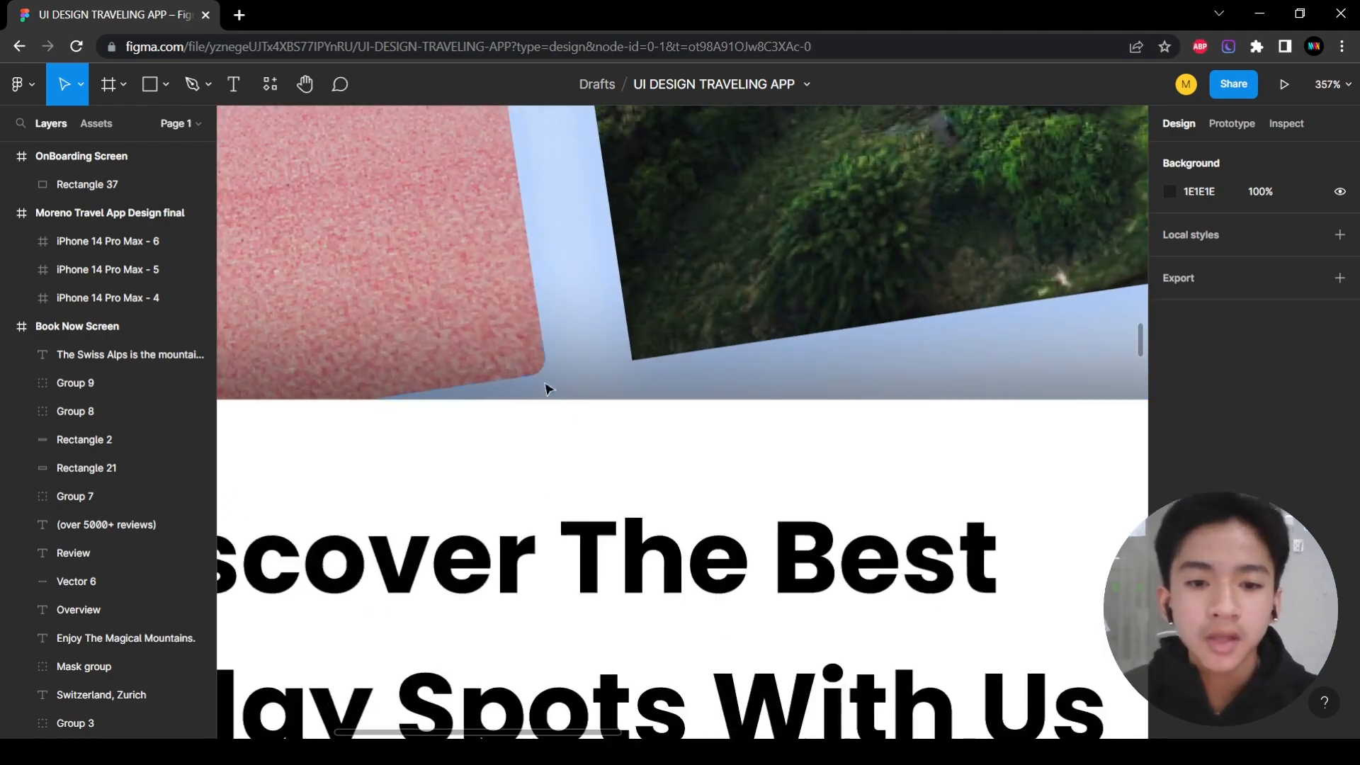
pyautogui.scroll(-3, 778, 402)
pyautogui.hscroll(3, 814, 458)
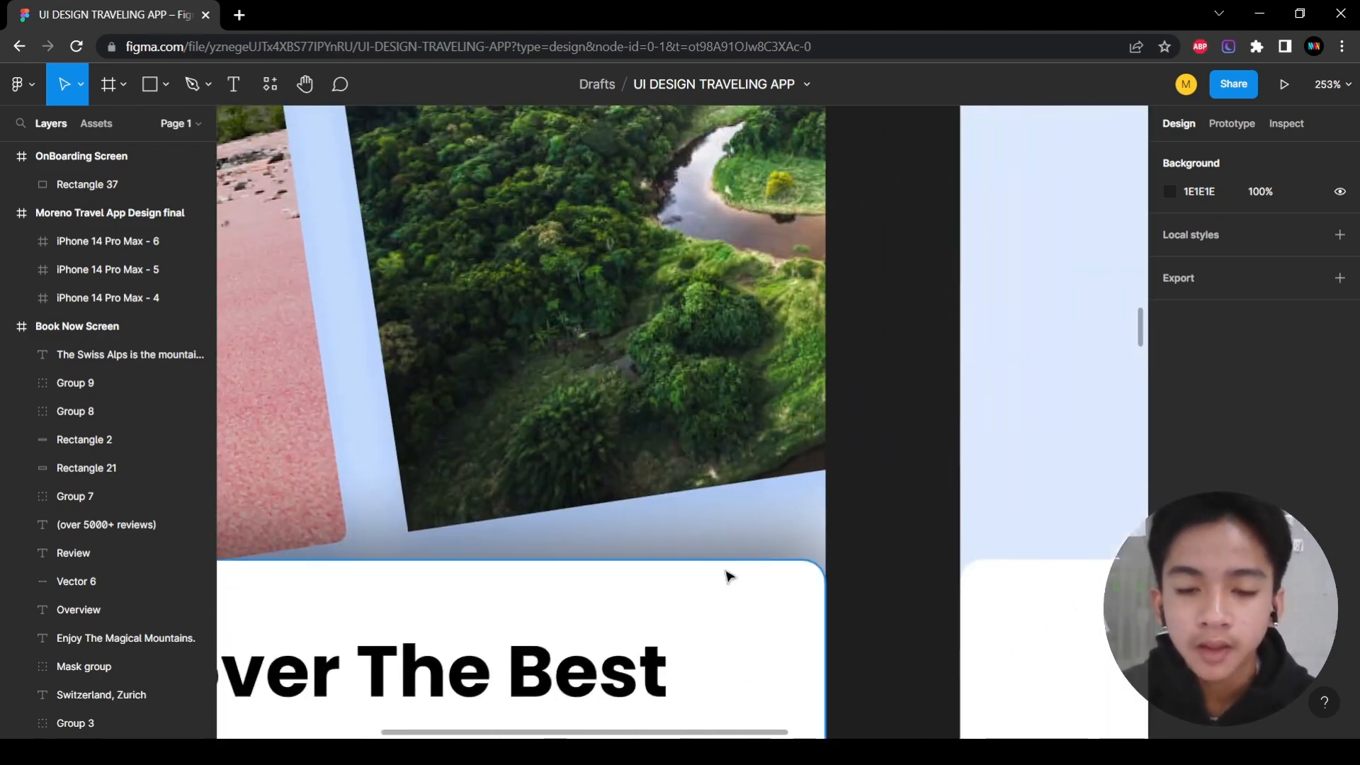
pyautogui.scroll(-4, 751, 600)
pyautogui.hscroll(-3, 751, 595)
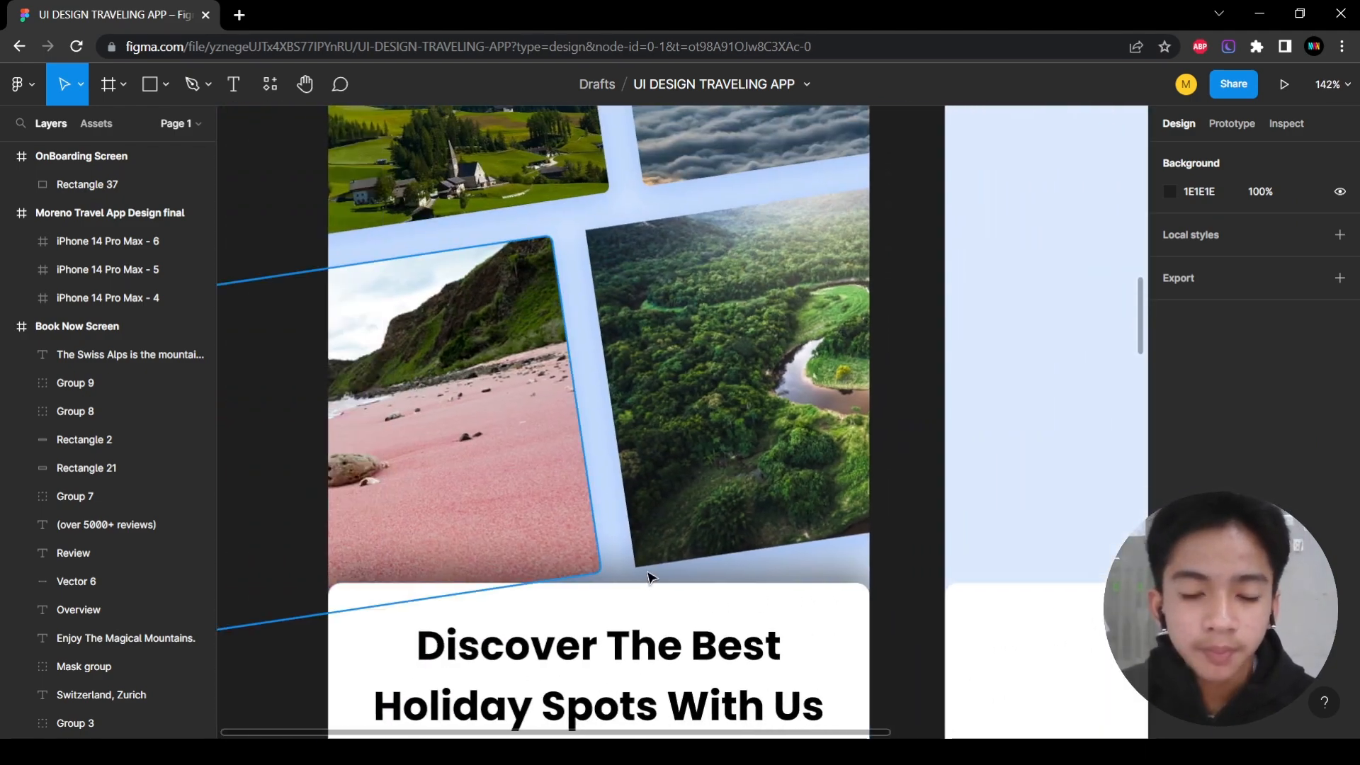
pyautogui.scroll(-3, 751, 587)
pyautogui.click(711, 403)
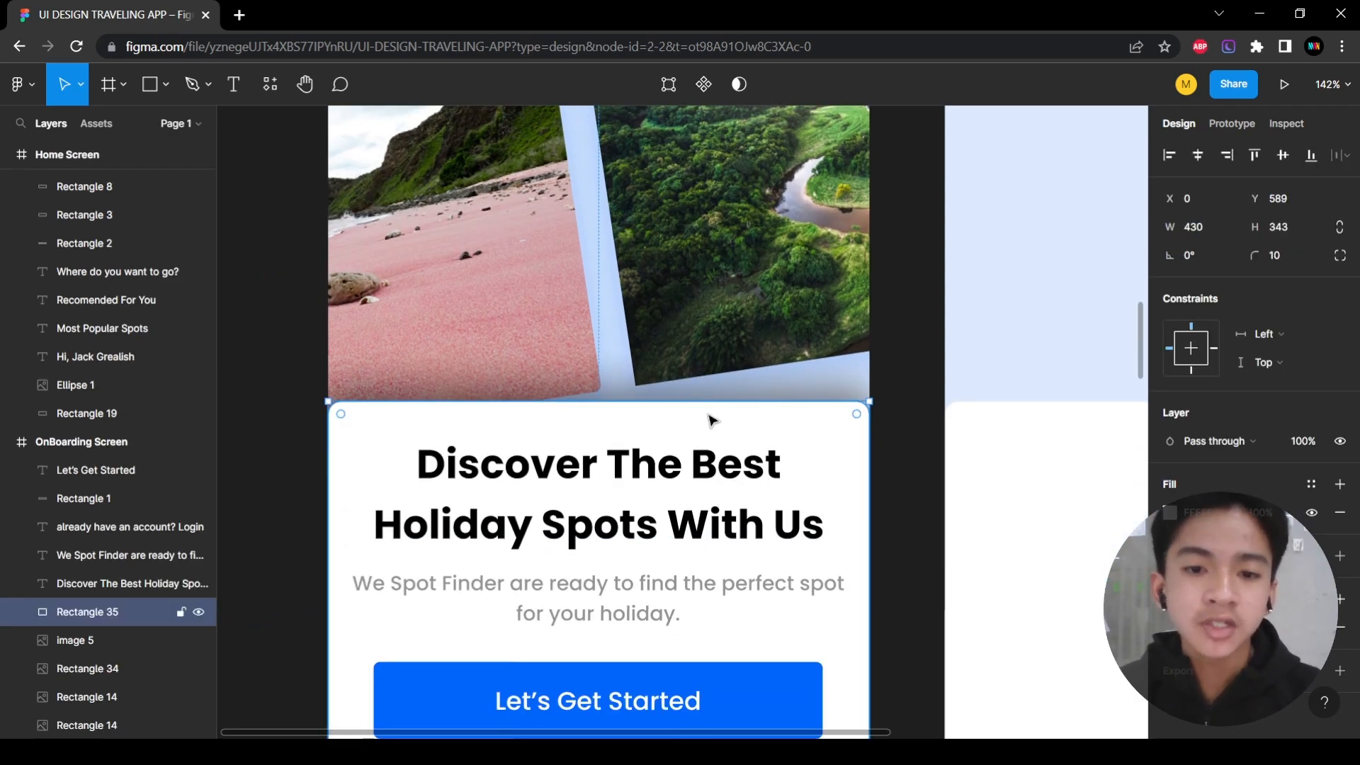
pyautogui.scroll(5, 690, 398)
pyautogui.scroll(-5, 691, 399)
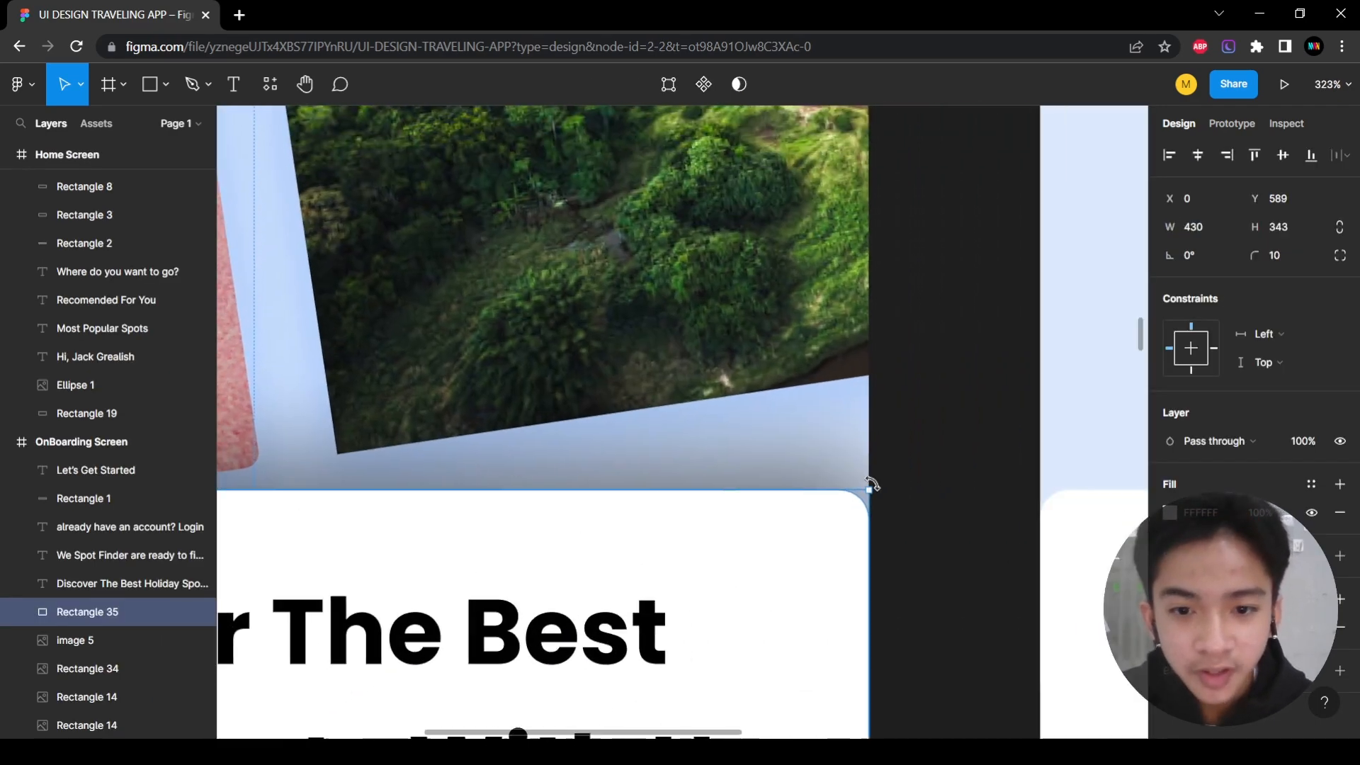
pyautogui.hscroll(5, 875, 522)
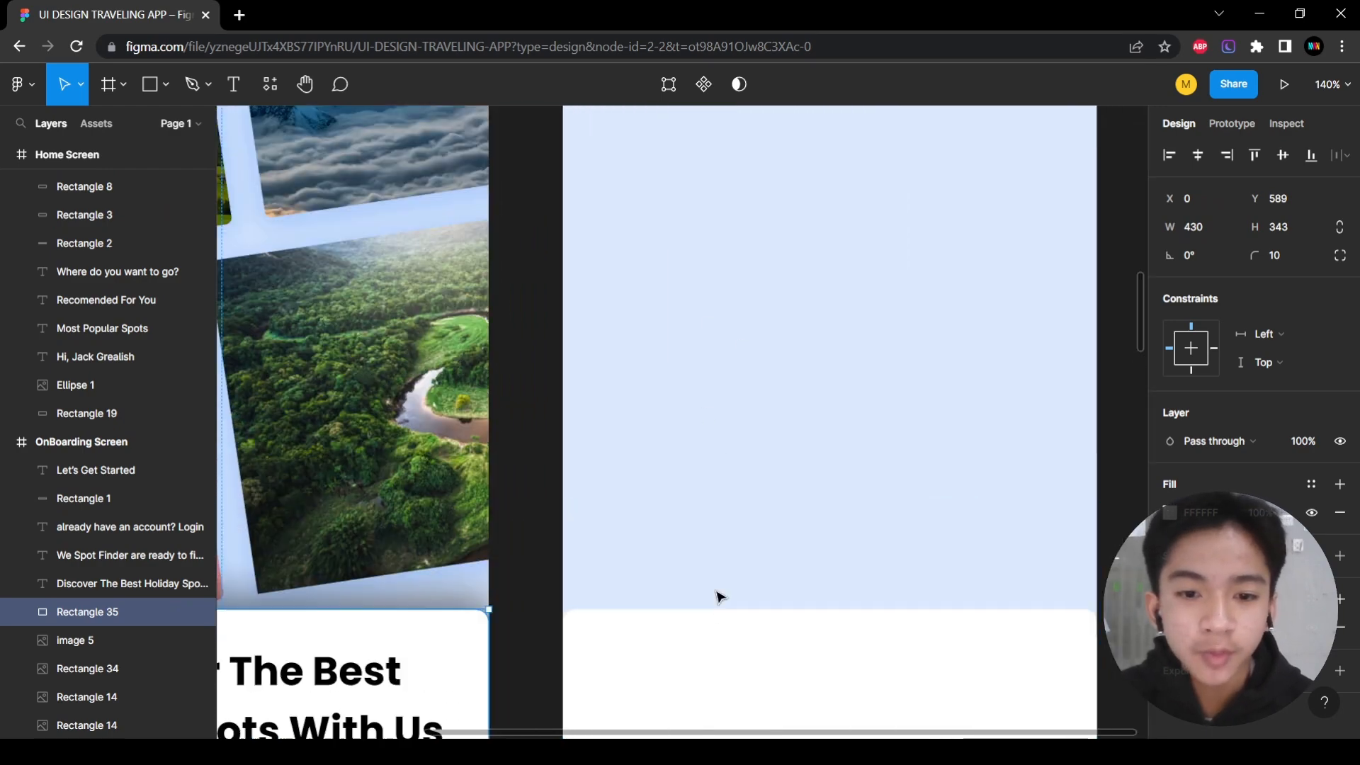
pyautogui.scroll(-3, 716, 510)
pyautogui.scroll(-5, 716, 510)
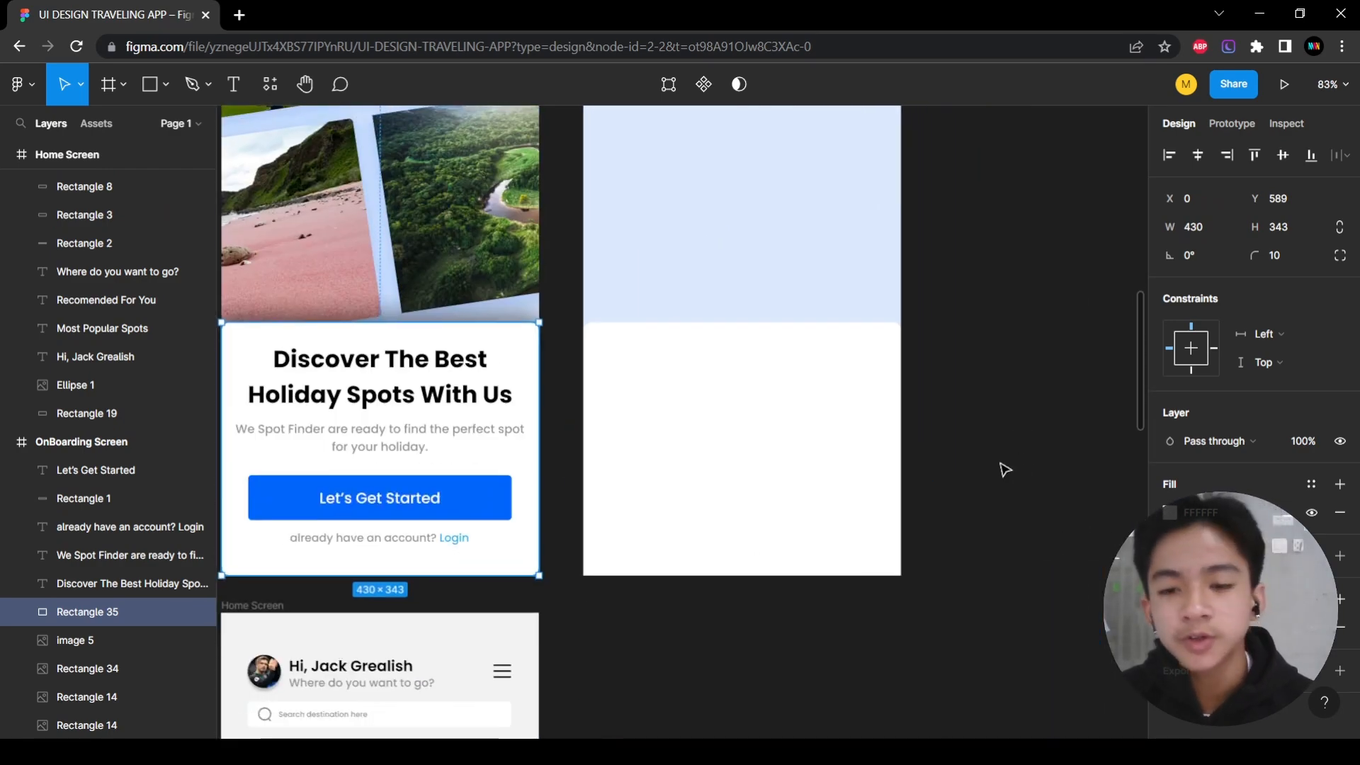
# Add a drop shadow effect to the new white rectangle on the new OnBoarding Screen.
pyautogui.click(966, 477)
pyautogui.click(858, 459)
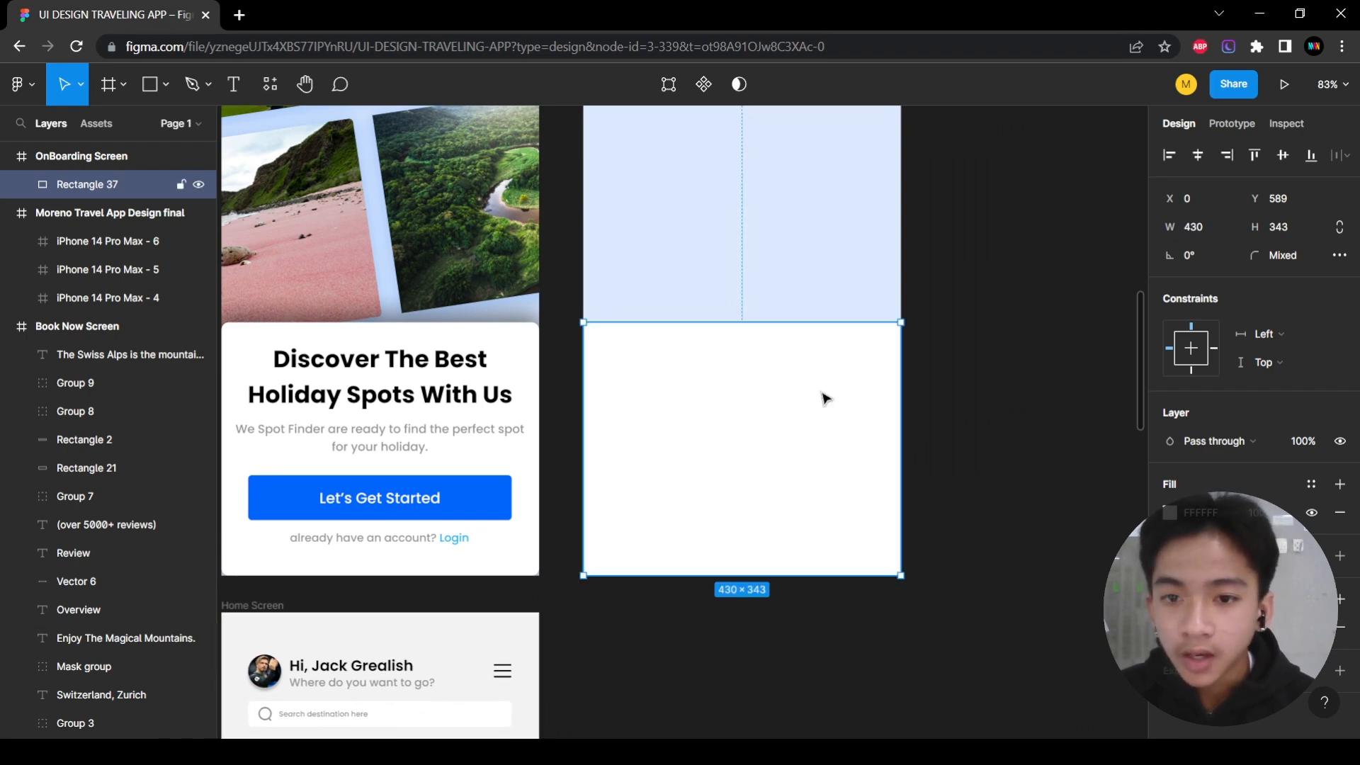
pyautogui.click(932, 328)
pyautogui.scroll(5, 921, 333)
pyautogui.click(868, 393)
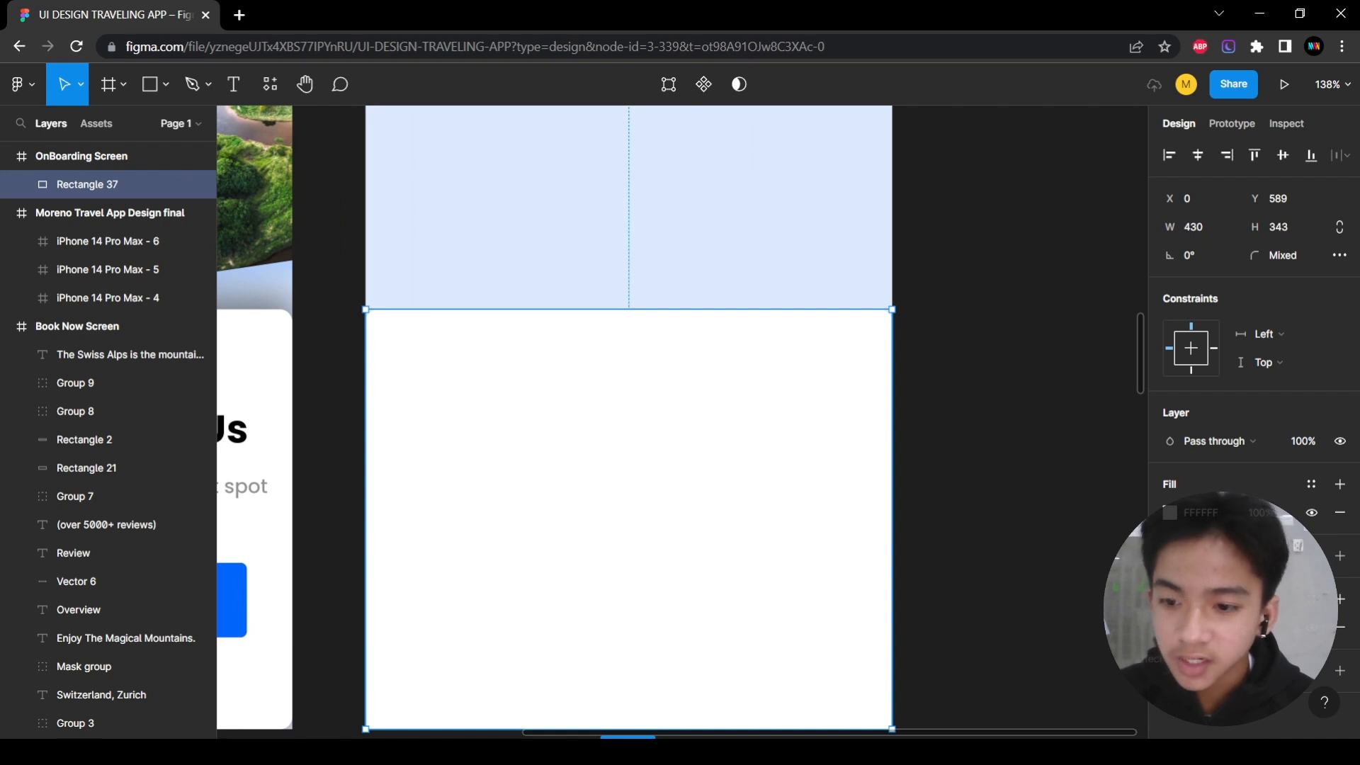
pyautogui.click(1171, 627)
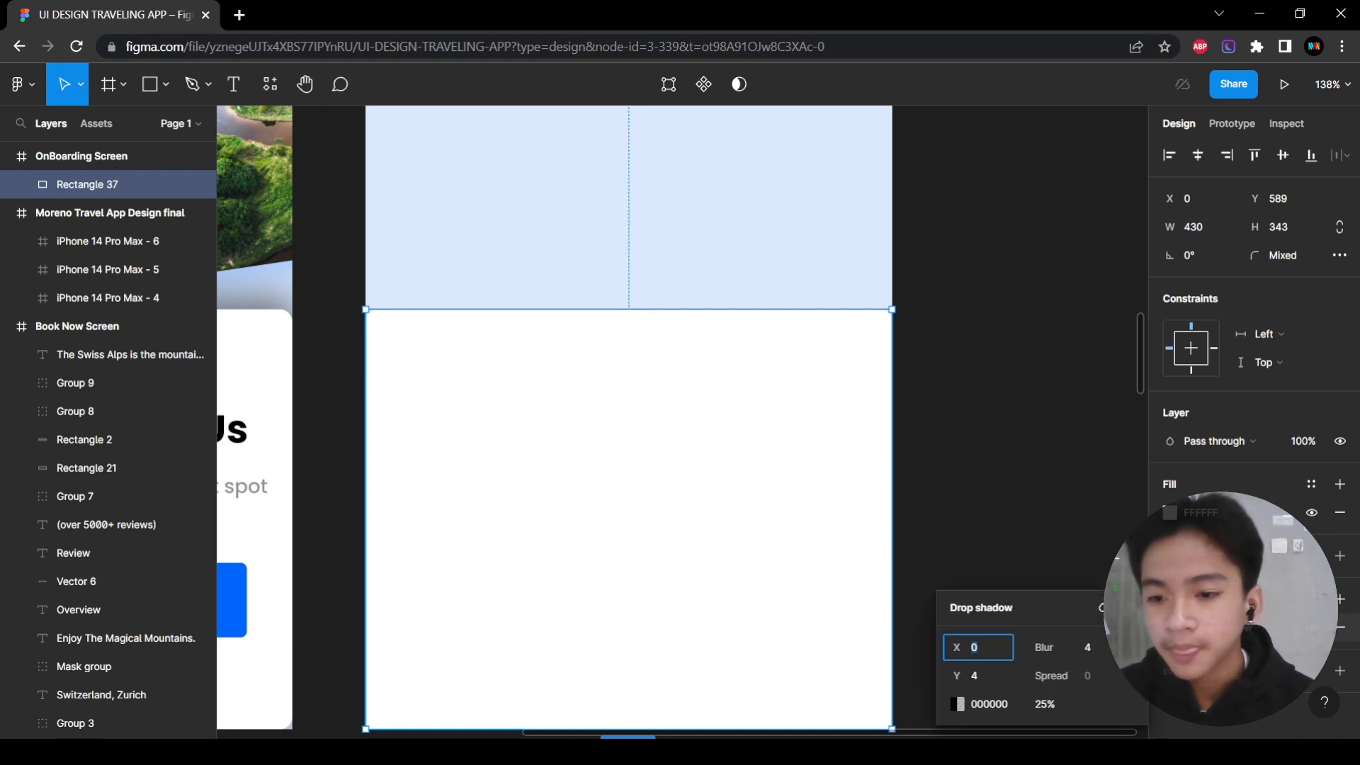
# Match the new rectangle's drop shadow to the finished panel's: X 0, Y -6, blur 35, spread 5 and 50% opacity.
pyautogui.hscroll(-5, 1041, 395)
pyautogui.click(673, 365)
pyautogui.click(1170, 627)
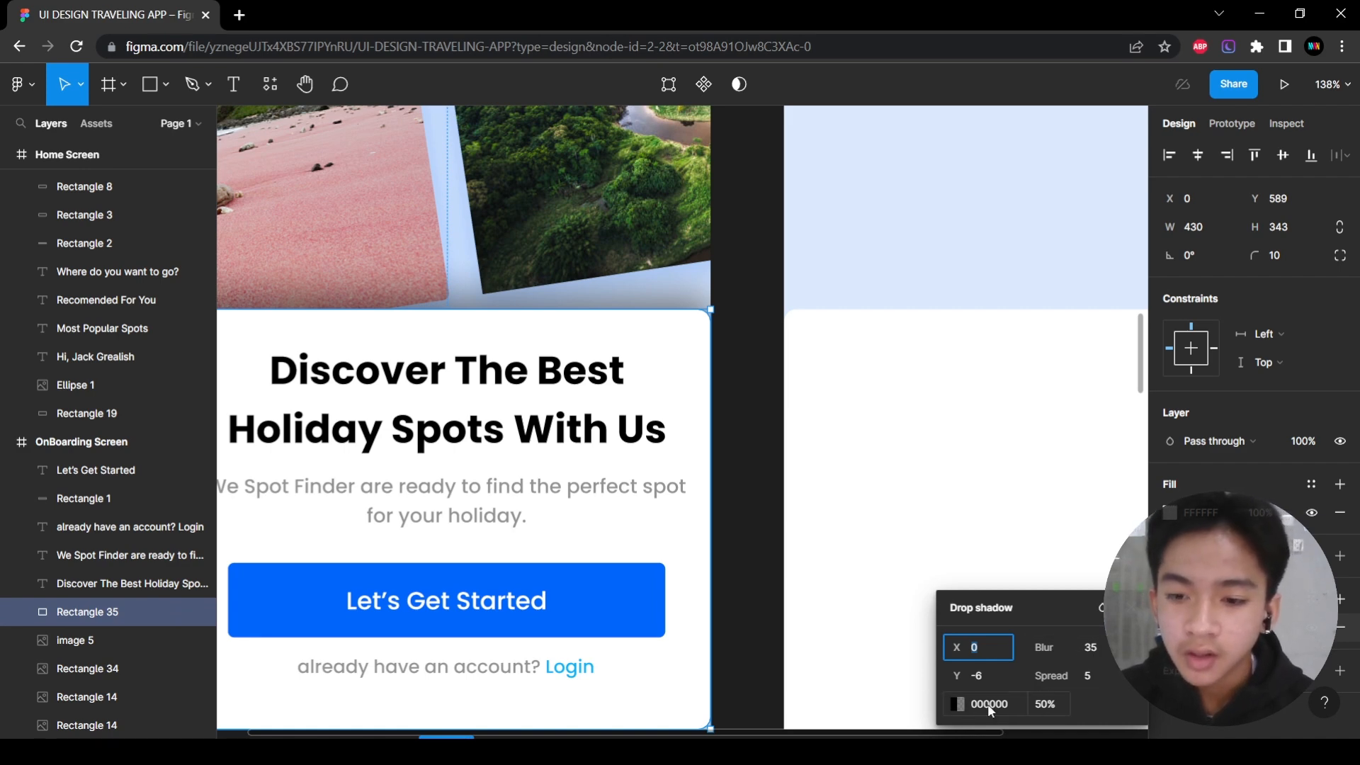
pyautogui.hscroll(8, 771, 413)
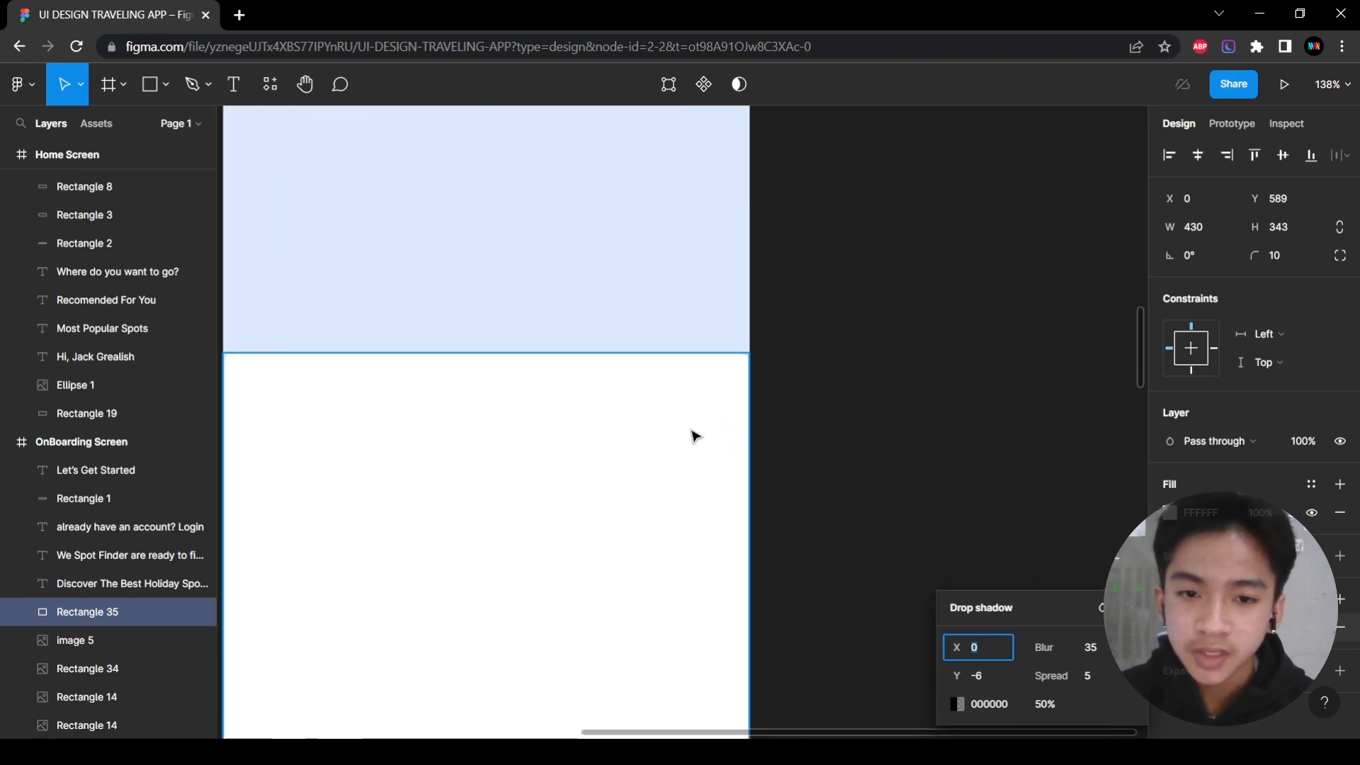
pyautogui.click(727, 432)
pyautogui.click(1169, 626)
pyautogui.click(1090, 648)
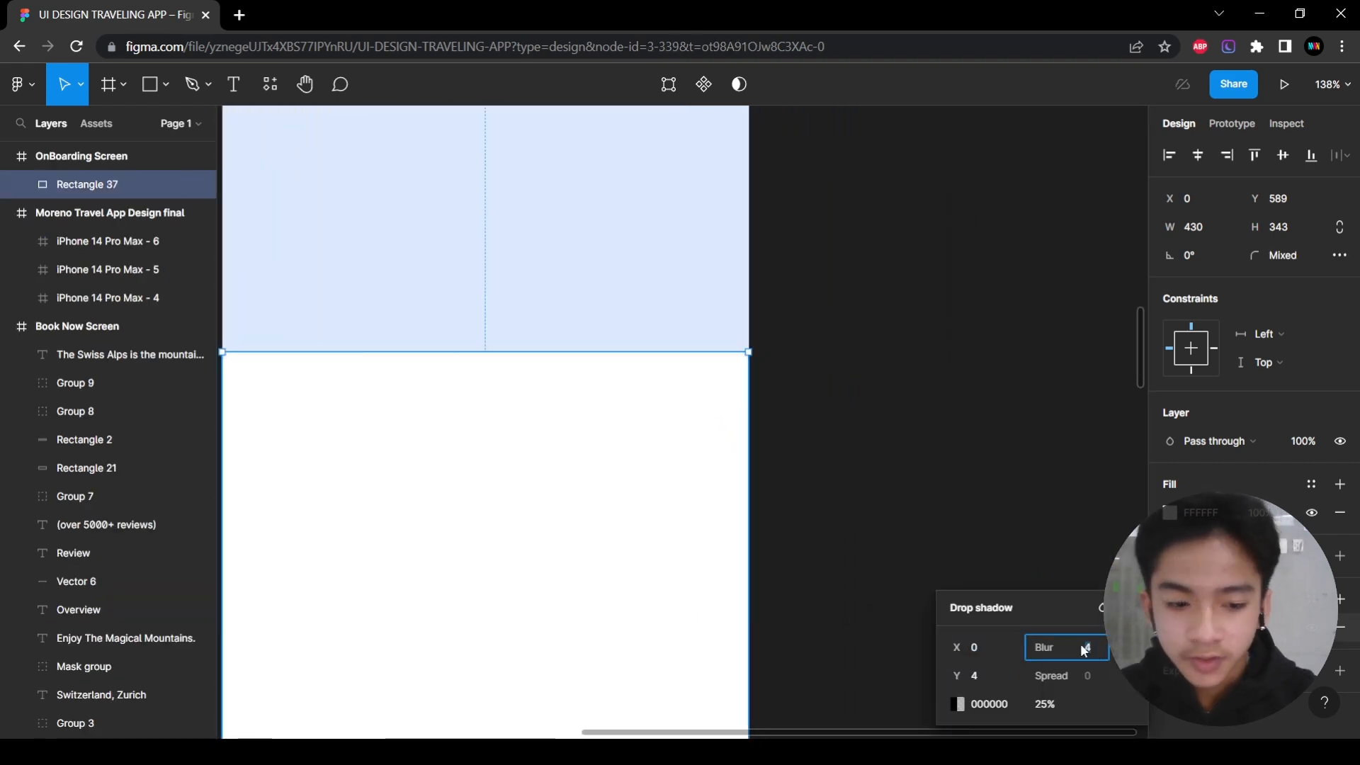
pyautogui.click(1008, 542)
pyautogui.click(624, 508)
pyautogui.click(1170, 627)
pyautogui.click(1047, 708)
pyautogui.write('50')
pyautogui.press('Return')
pyautogui.click(920, 404)
# Compare the new rectangle's drop shadow with the one on the finished OnBoarding Screen panel.
pyautogui.scroll(-5, 924, 409)
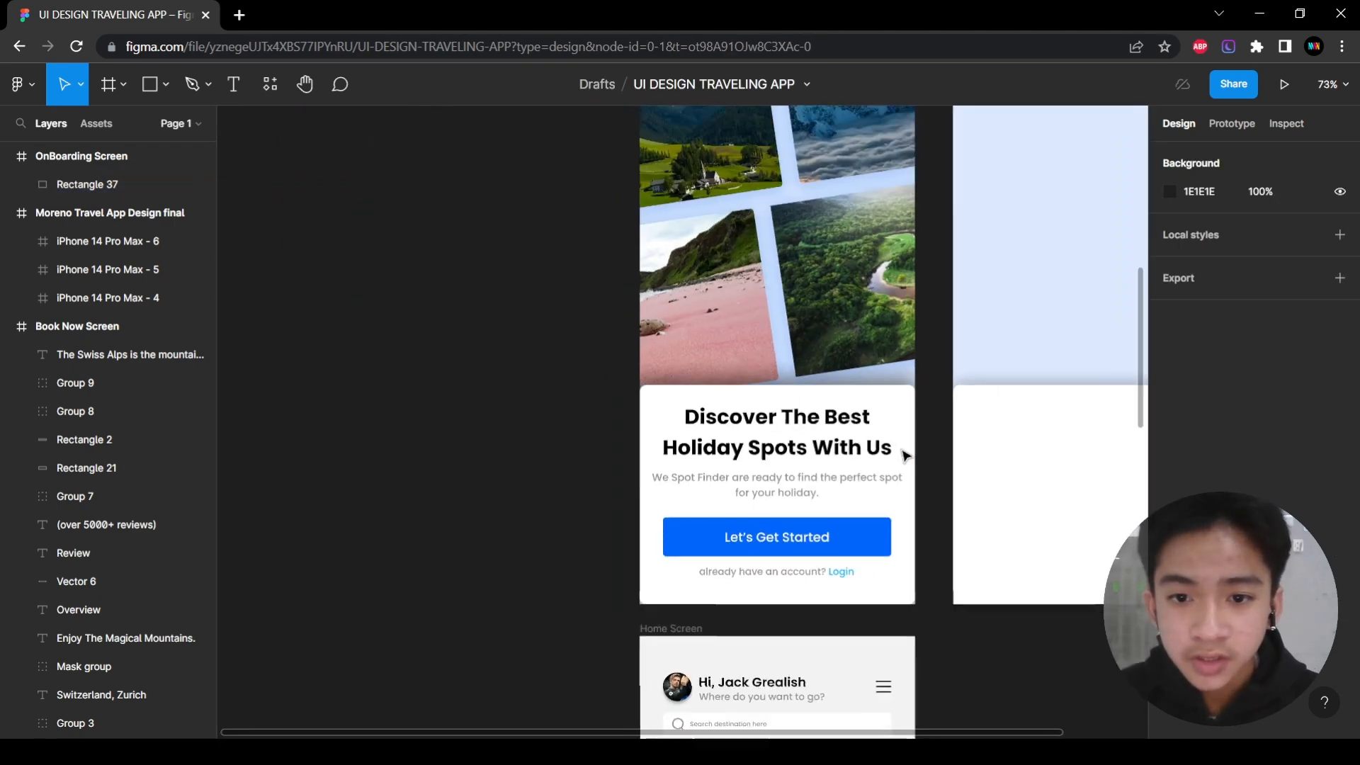
pyautogui.scroll(8, 746, 413)
pyautogui.click(691, 511)
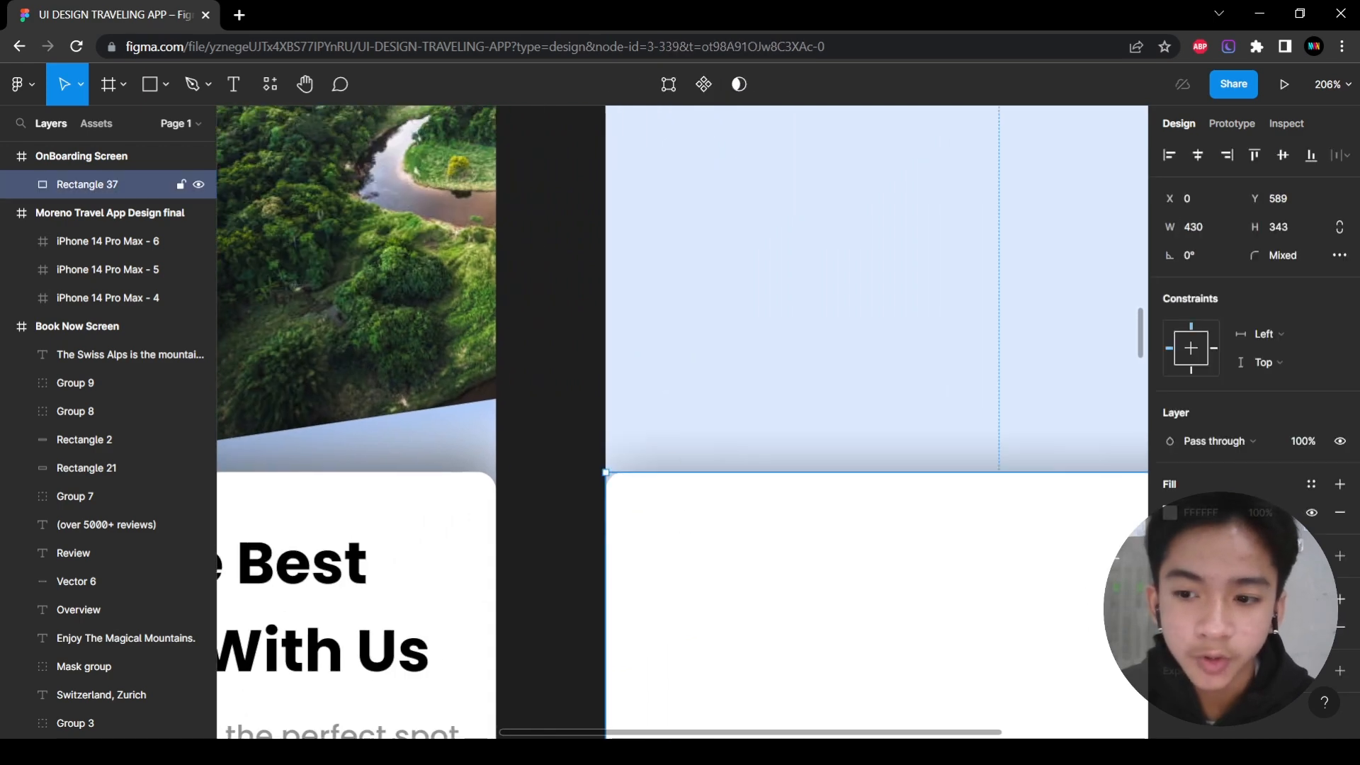
pyautogui.hscroll(-5, 680, 461)
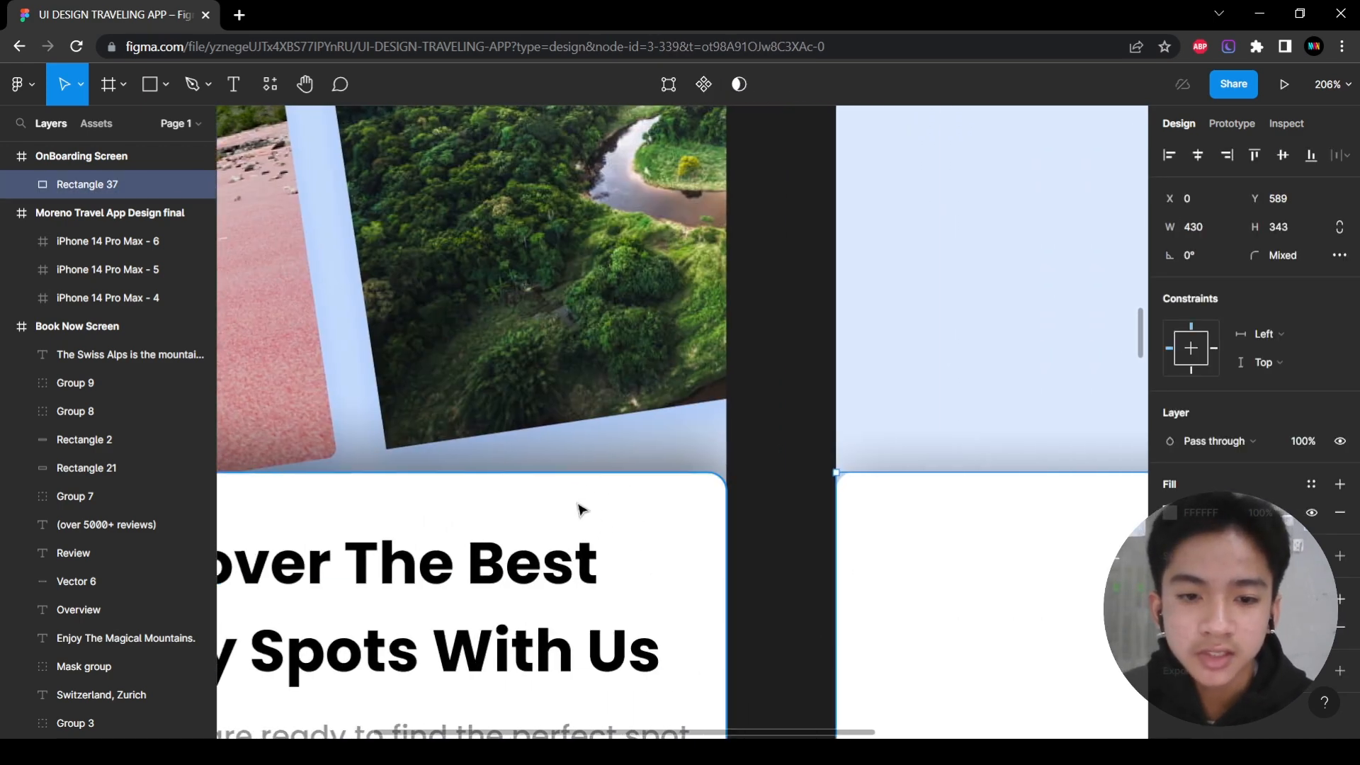
pyautogui.scroll(-5, 765, 525)
pyautogui.scroll(-6, 793, 552)
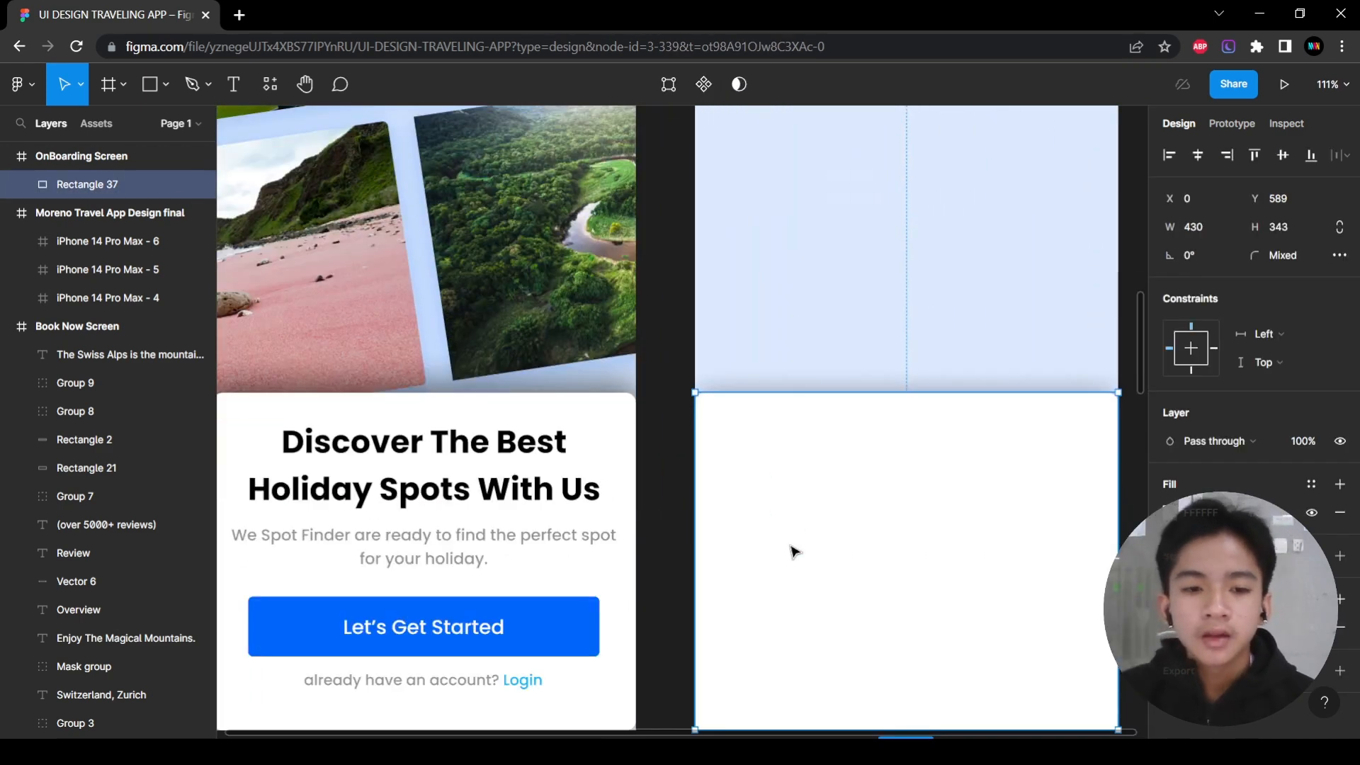
pyautogui.click(1033, 528)
pyautogui.scroll(3, 877, 565)
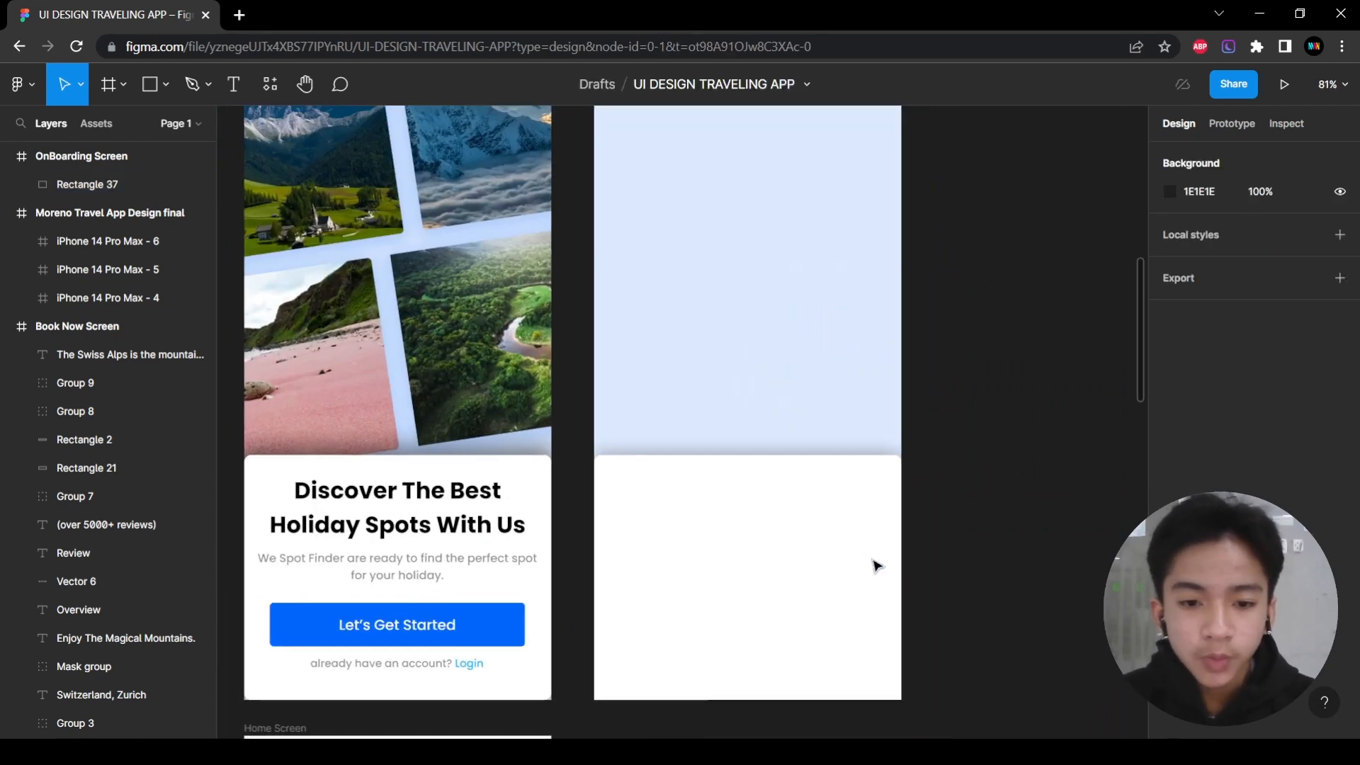
pyautogui.hscroll(2, 877, 565)
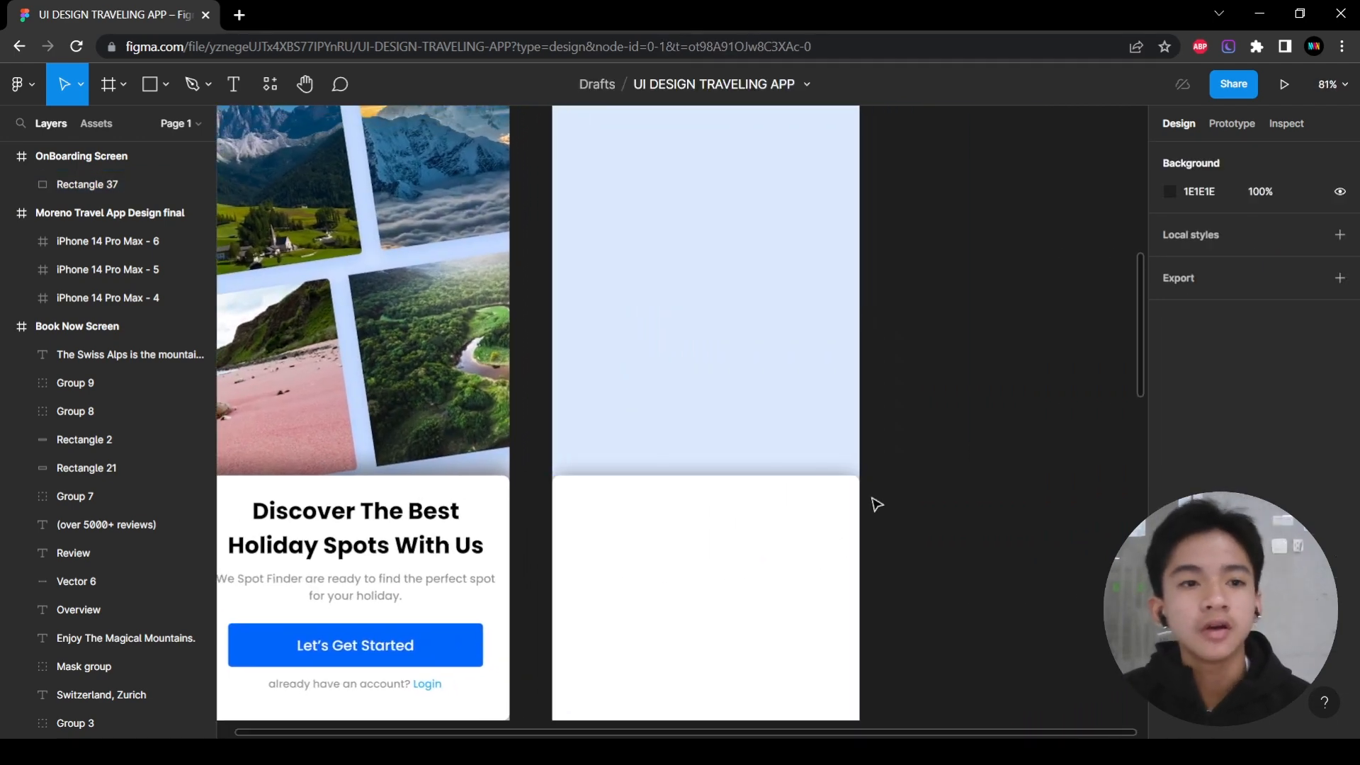
# Inspect the headline's text properties and placement on the finished panel as a reference, and dismiss the file notification.
pyautogui.hscroll(-4, 877, 505)
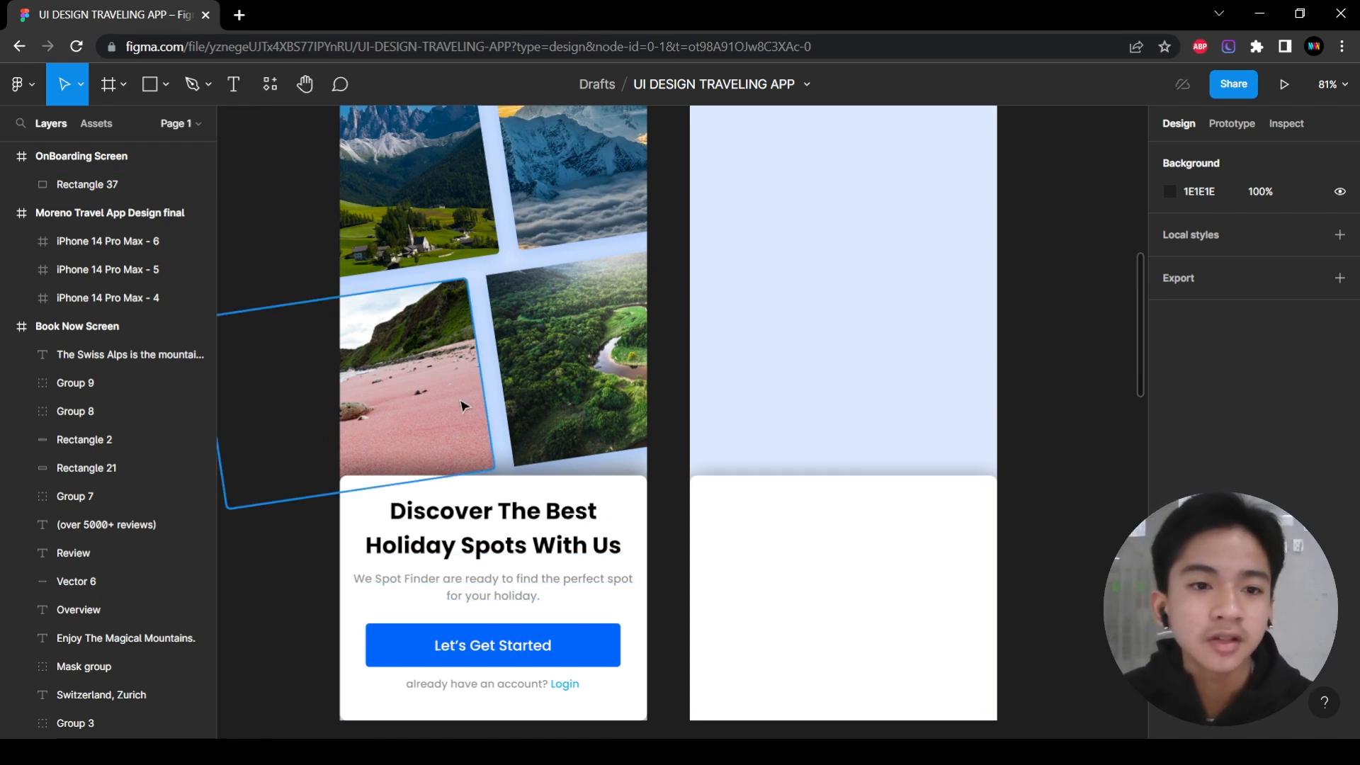
pyautogui.click(541, 552)
pyautogui.hscroll(3, 576, 562)
pyautogui.hscroll(-2, 576, 562)
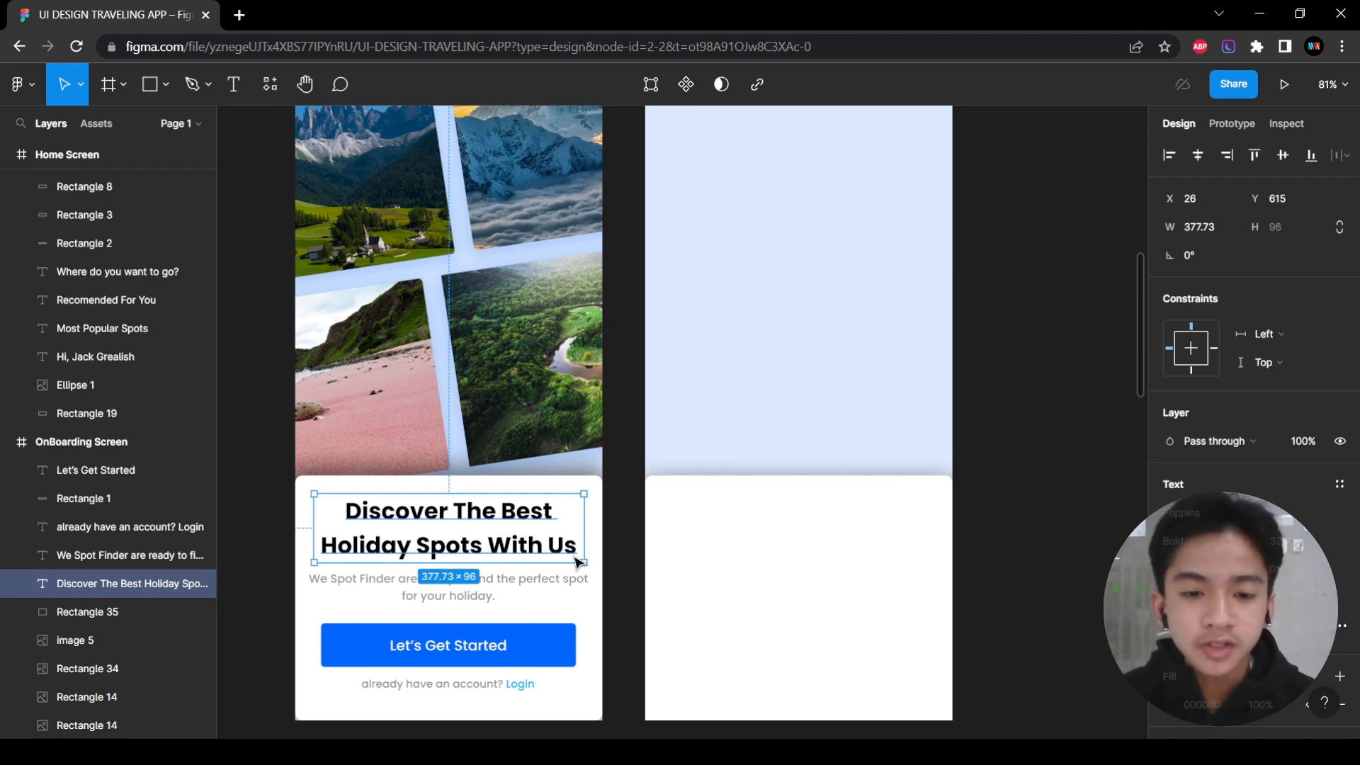
pyautogui.scroll(2, 576, 562)
pyautogui.scroll(-3, 577, 562)
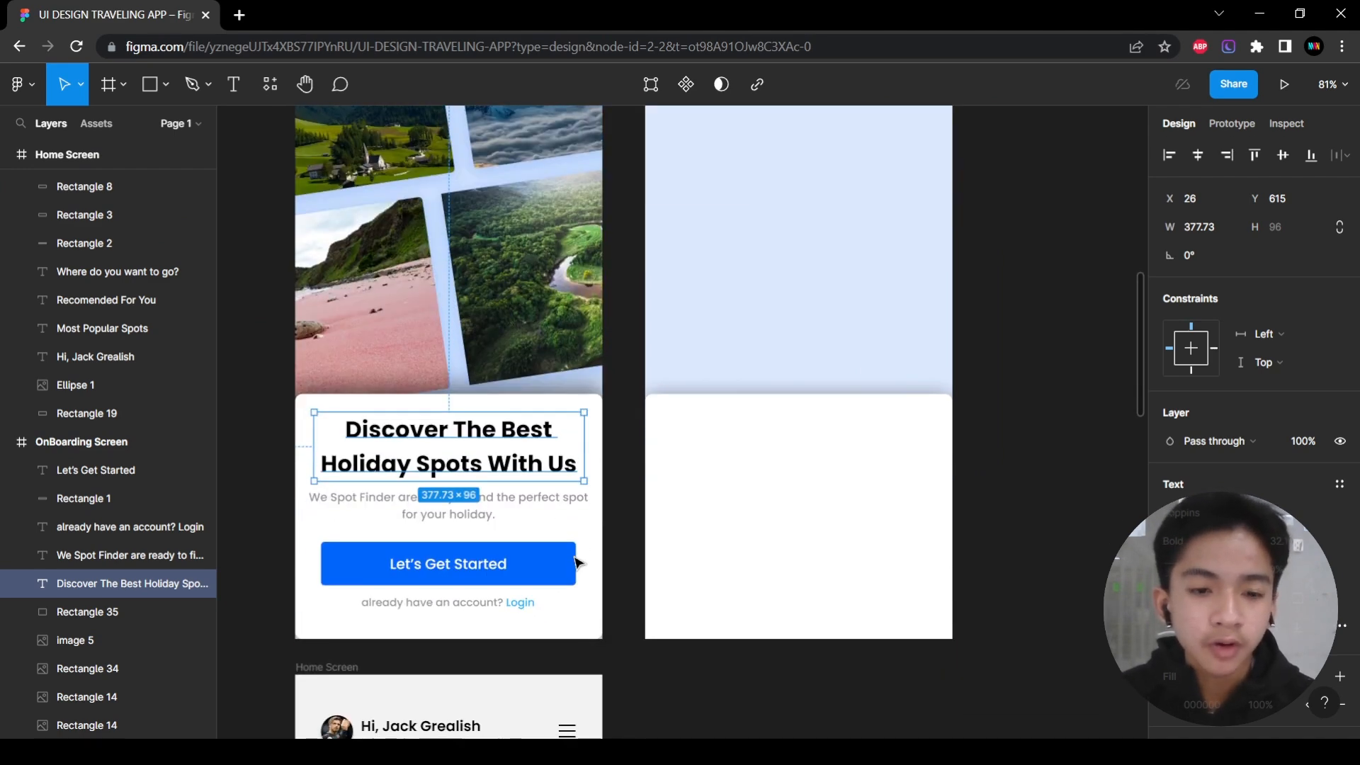
pyautogui.hscroll(-2, 577, 563)
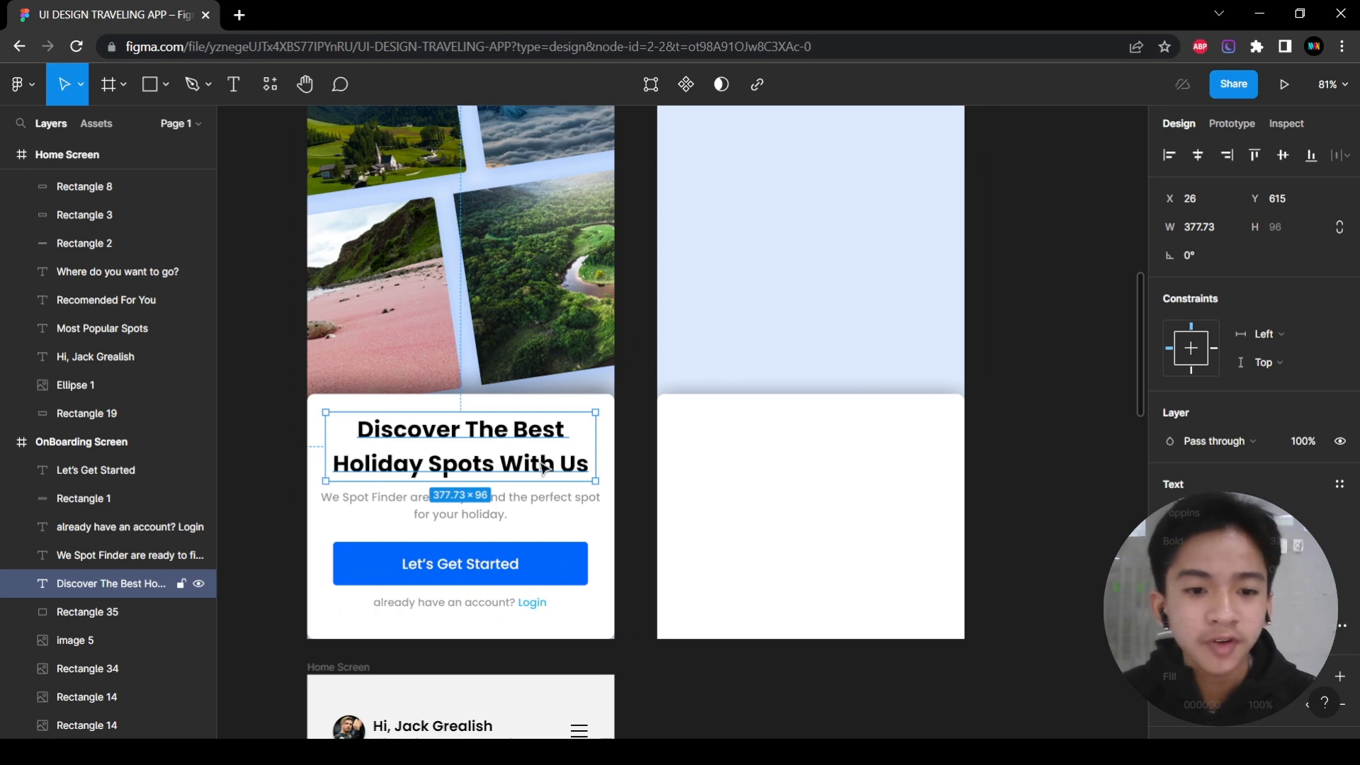
pyautogui.click(632, 435)
pyautogui.scroll(-2, 631, 434)
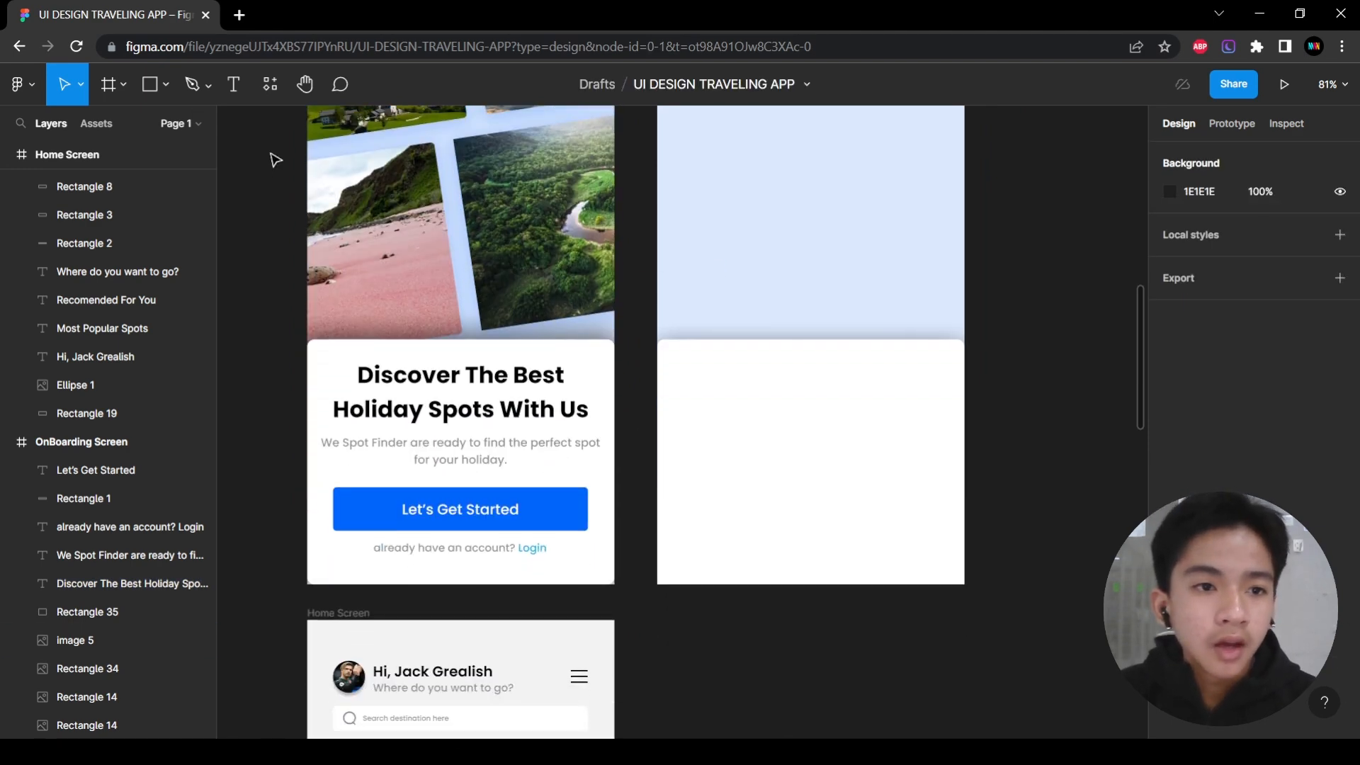
pyautogui.scroll(2, 468, 456)
pyautogui.click(467, 456)
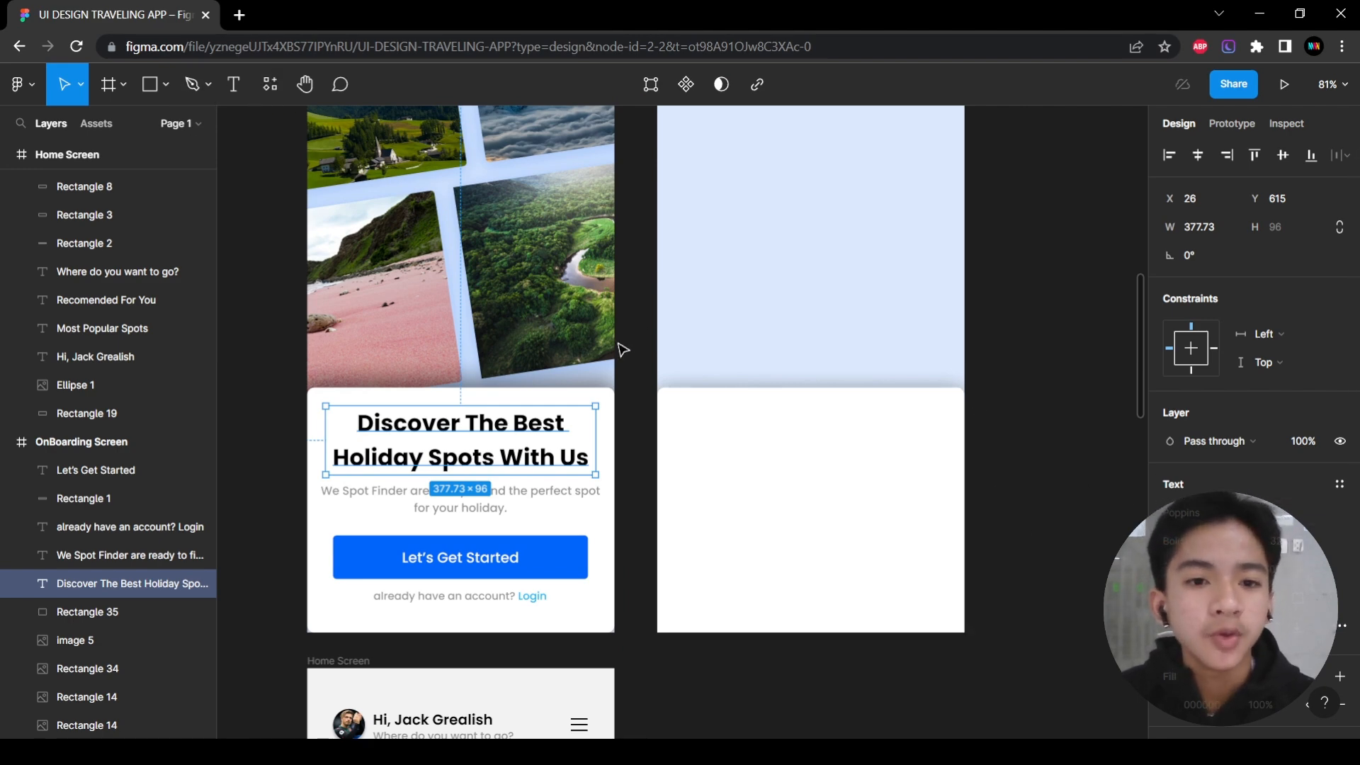
pyautogui.scroll(-2, 599, 379)
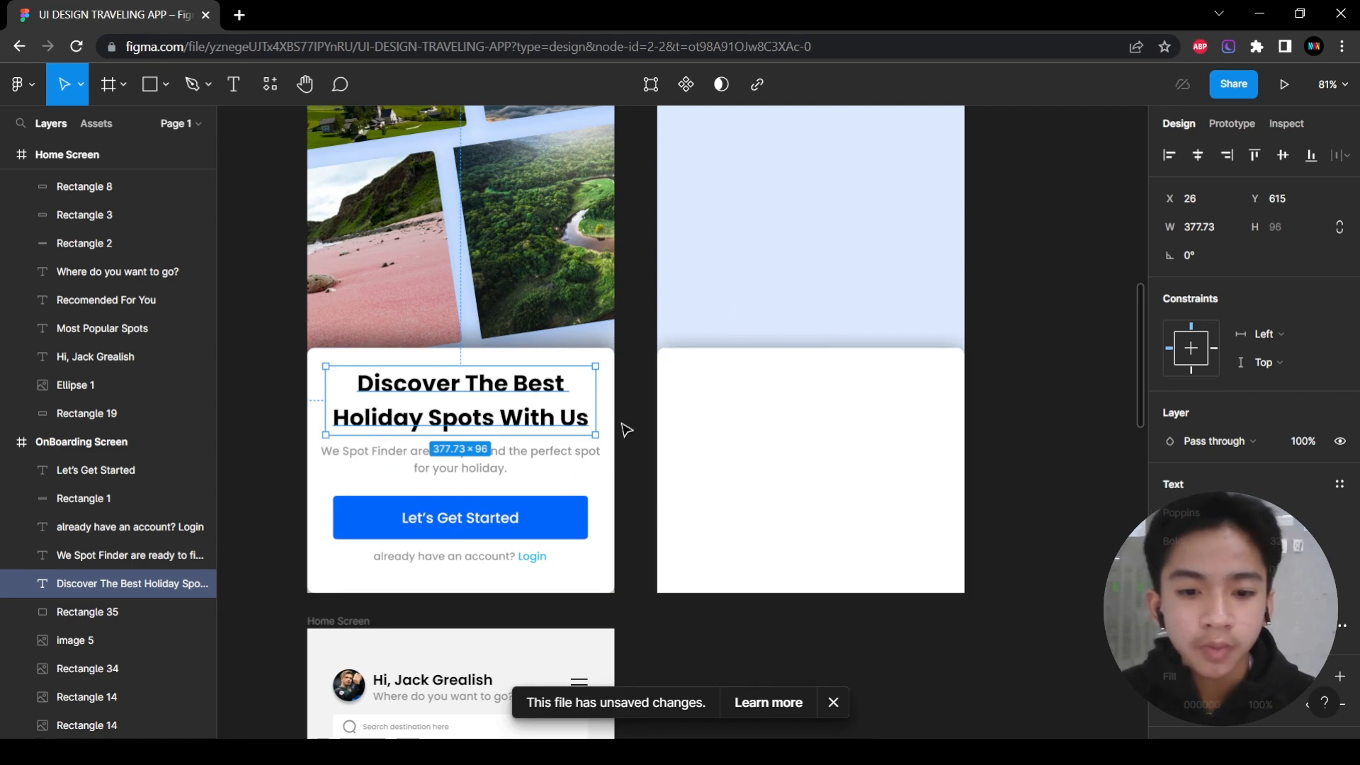
pyautogui.click(833, 701)
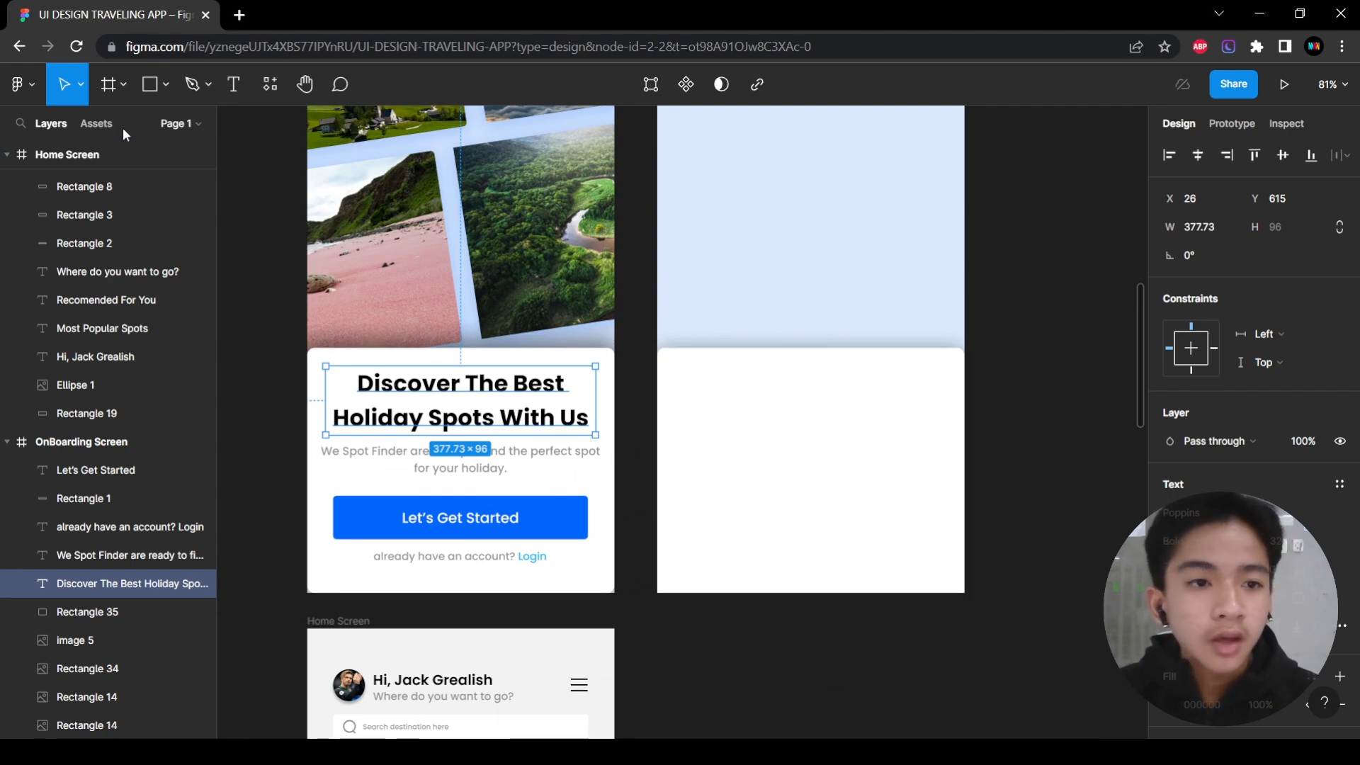
# Add a Poppins Bold headline at size 32 on the new white panel reading "Discover The Best Holiday Spots With Us".
pyautogui.click(236, 90)
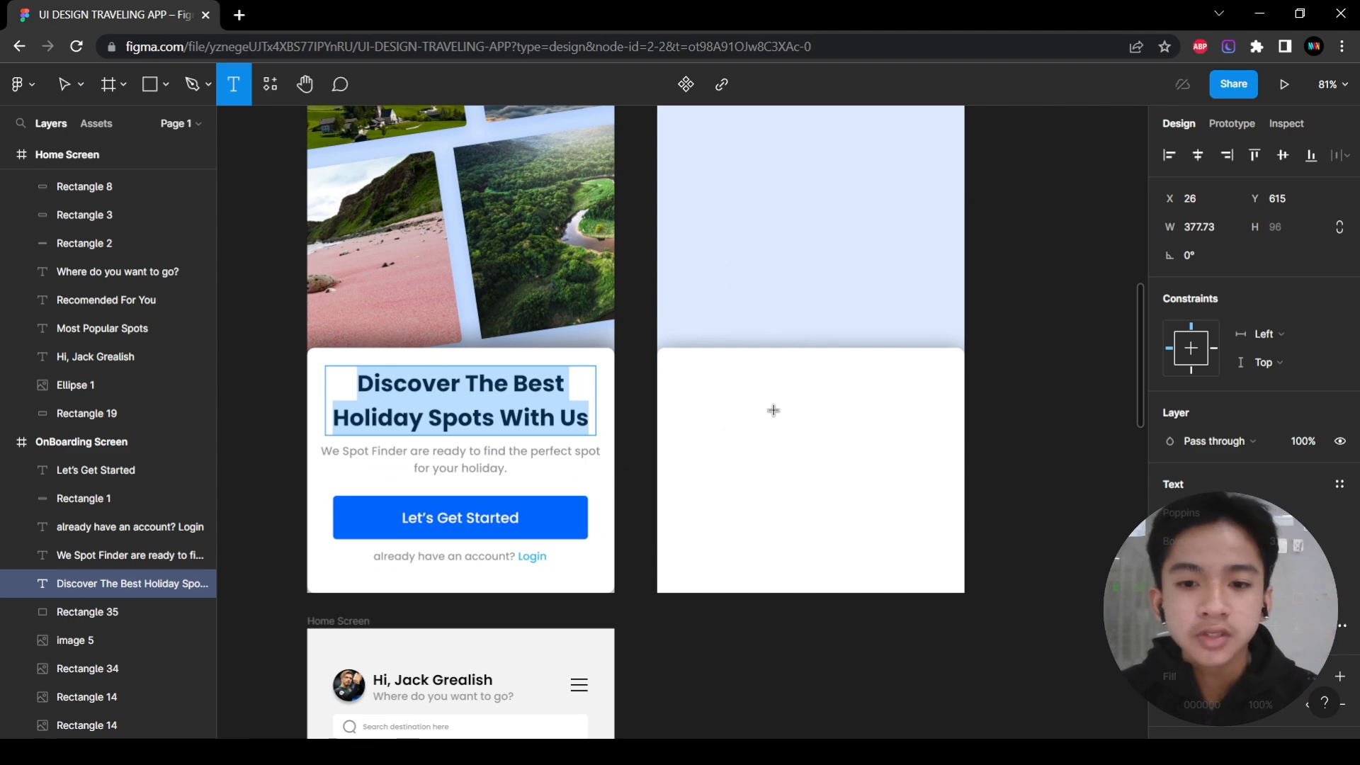
pyautogui.click(688, 445)
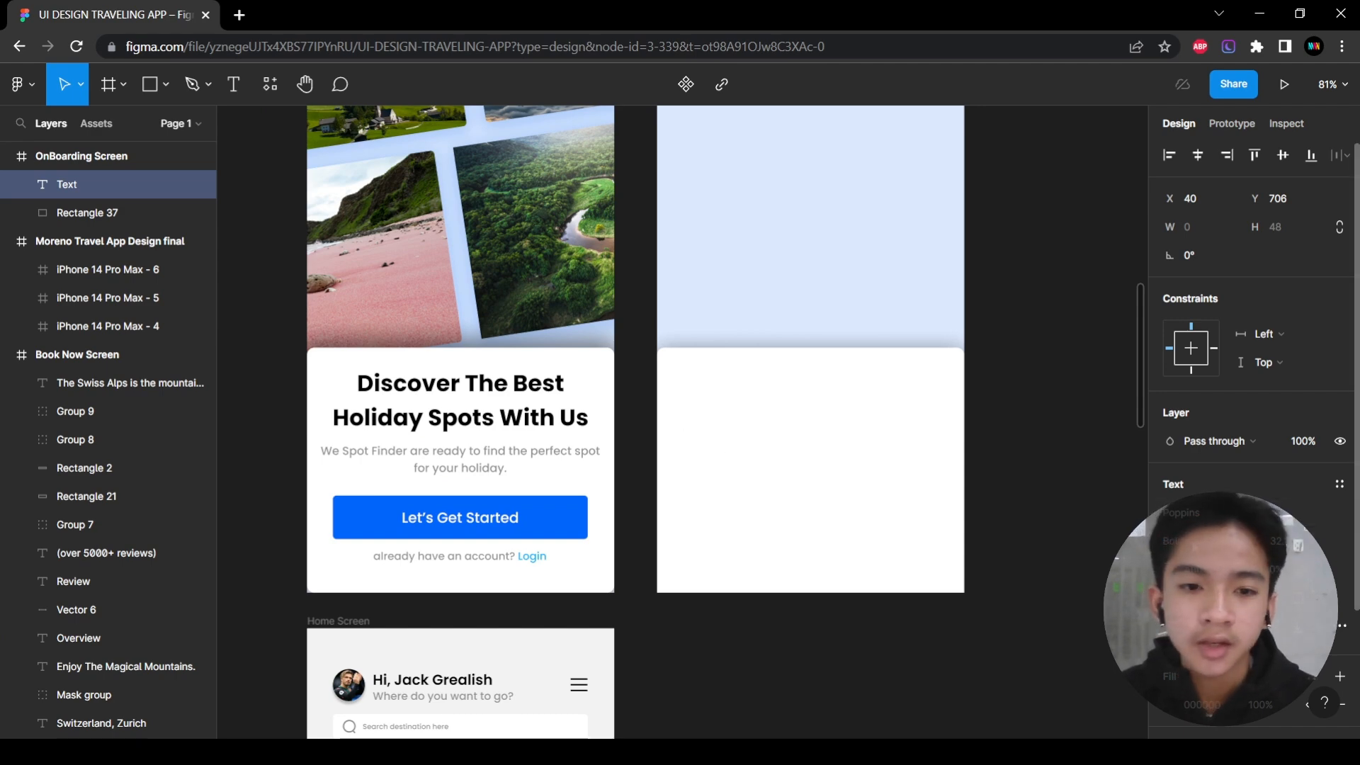
pyautogui.click(1204, 542)
pyautogui.click(1204, 486)
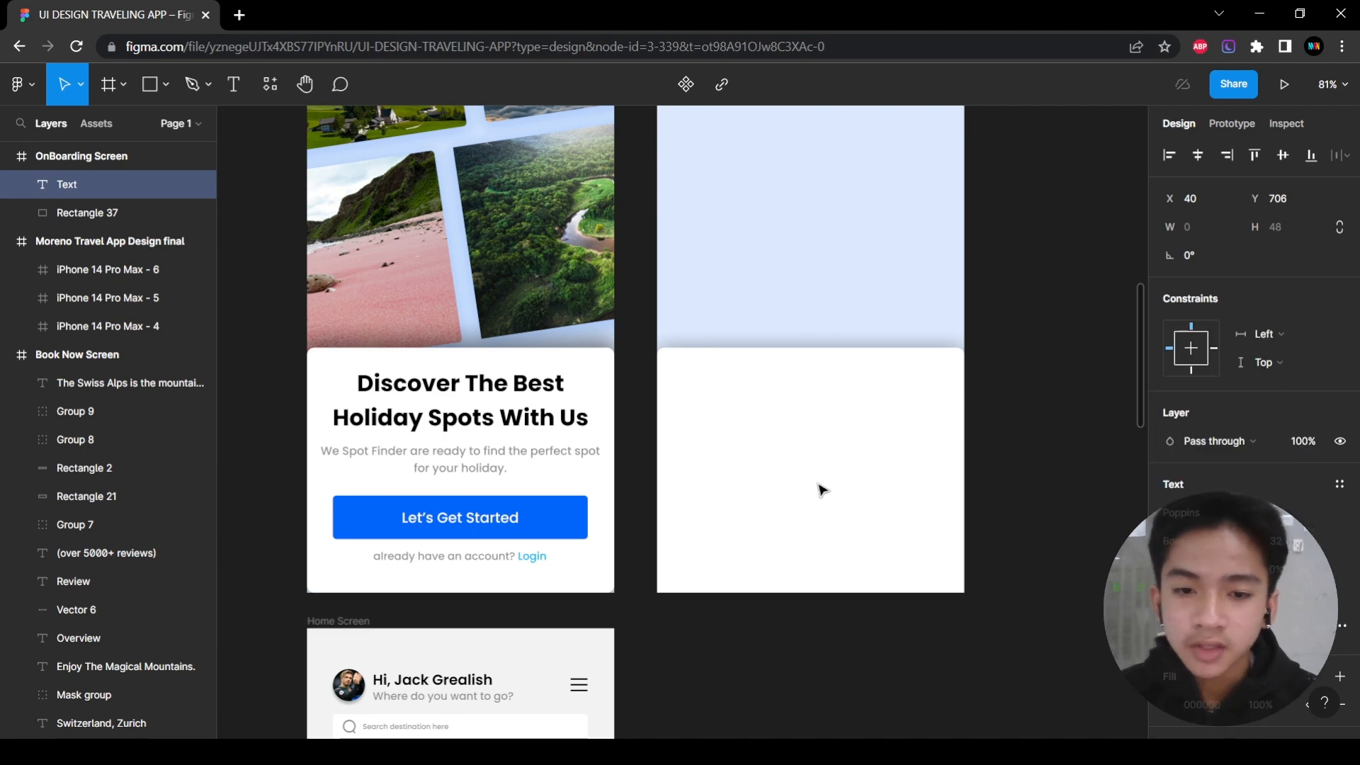
pyautogui.click(451, 384)
pyautogui.press('Escape')
pyautogui.press('t')
pyautogui.click(804, 418)
pyautogui.write('Discover The B')
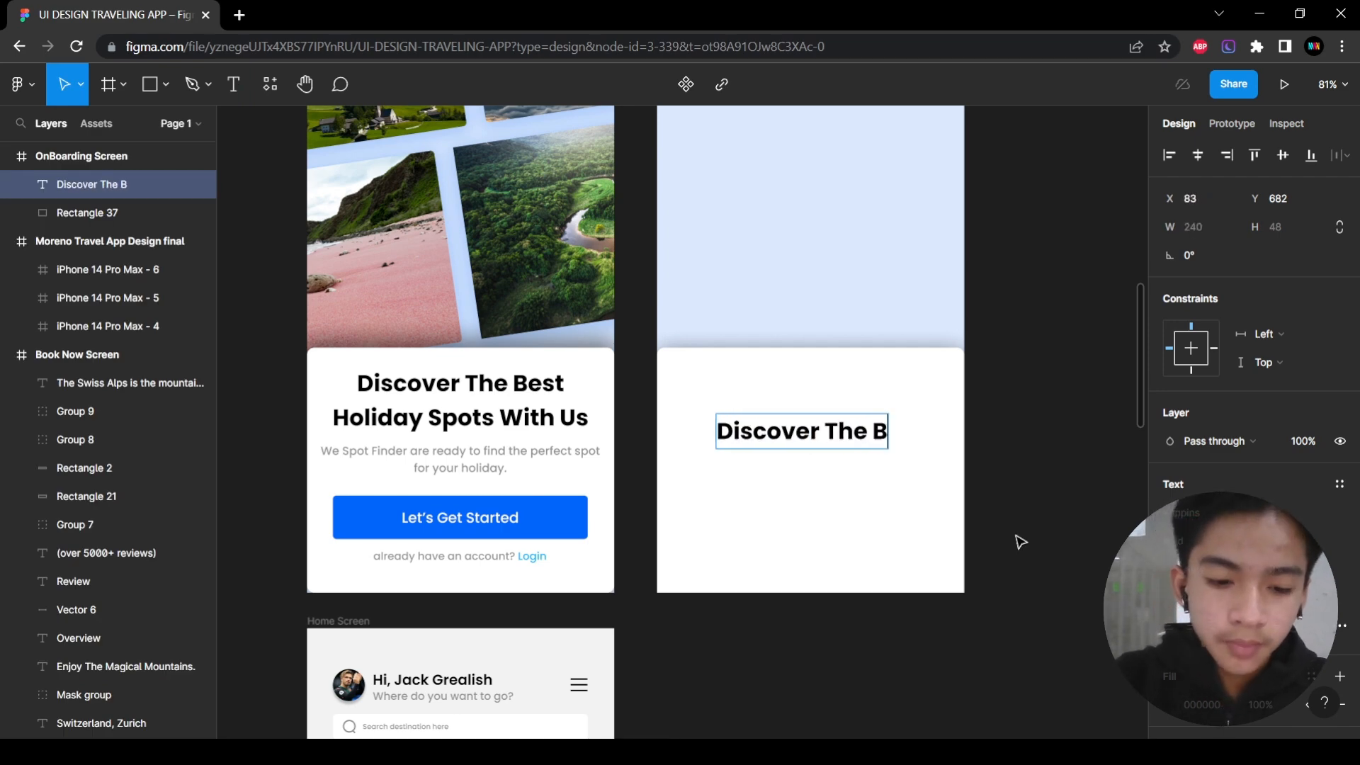
pyautogui.write('est Holida')
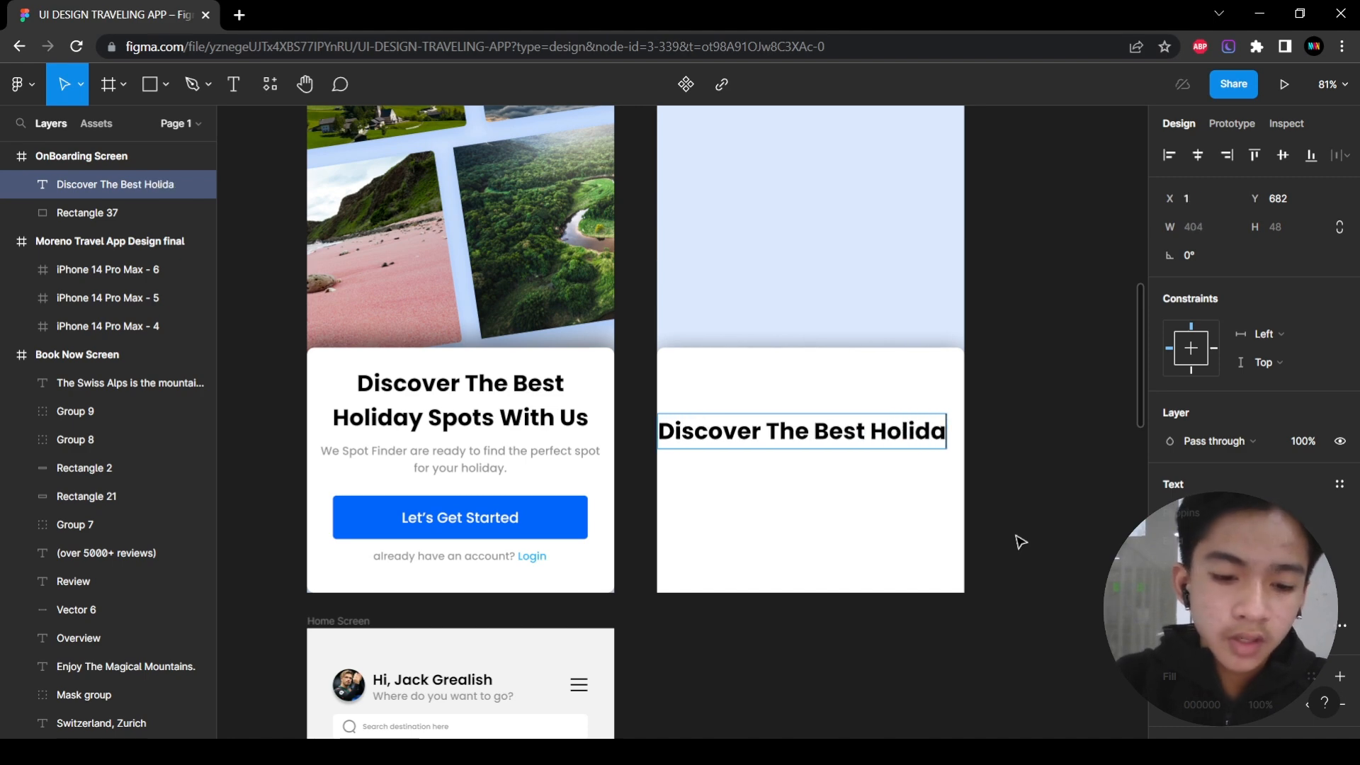
pyautogui.write('y Spots With Us')
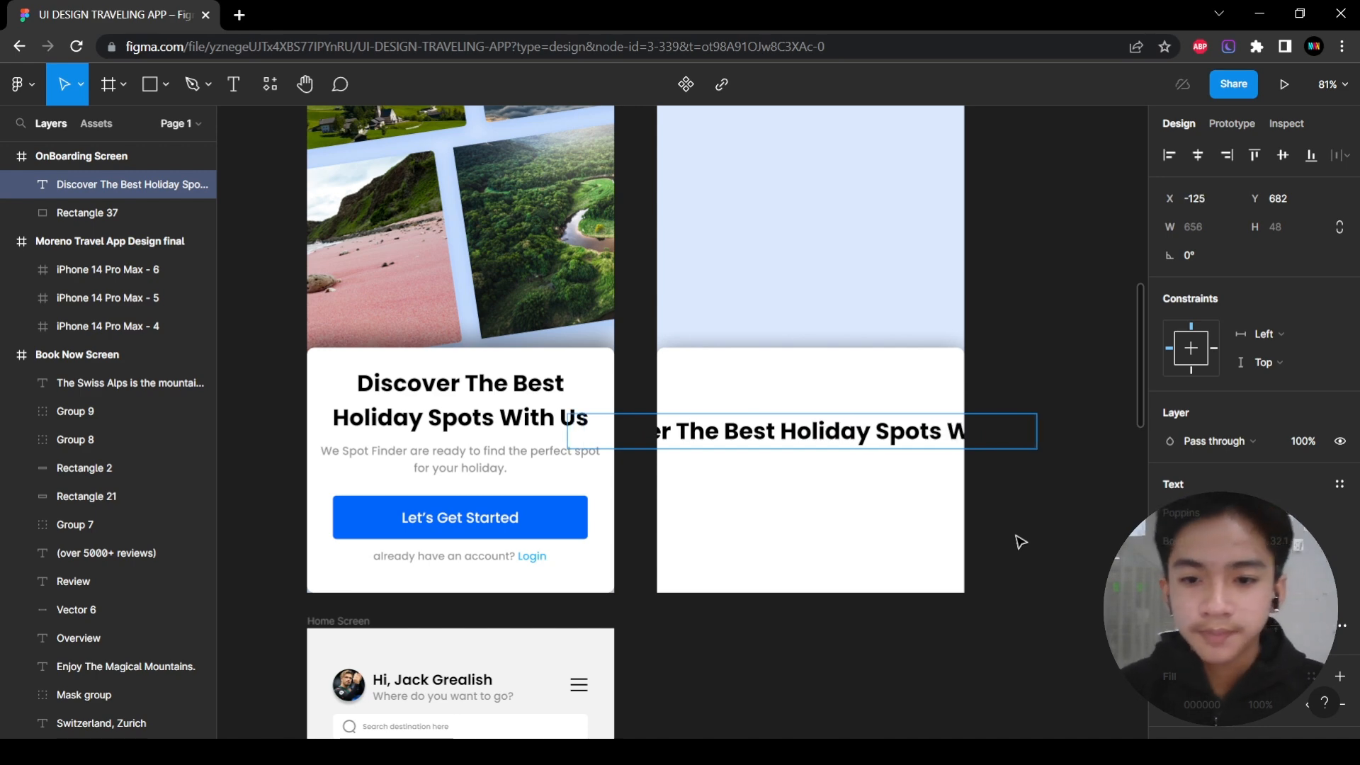
# Narrow the new headline's text box to width 396 so it wraps onto two lines, and centre it at X 17, Y 620.
pyautogui.press('Escape')
pyautogui.moveTo(1040, 435); pyautogui.dragTo(851, 454)
pyautogui.moveTo(707, 454); pyautogui.dragTo(818, 410)
pyautogui.click(1002, 428)
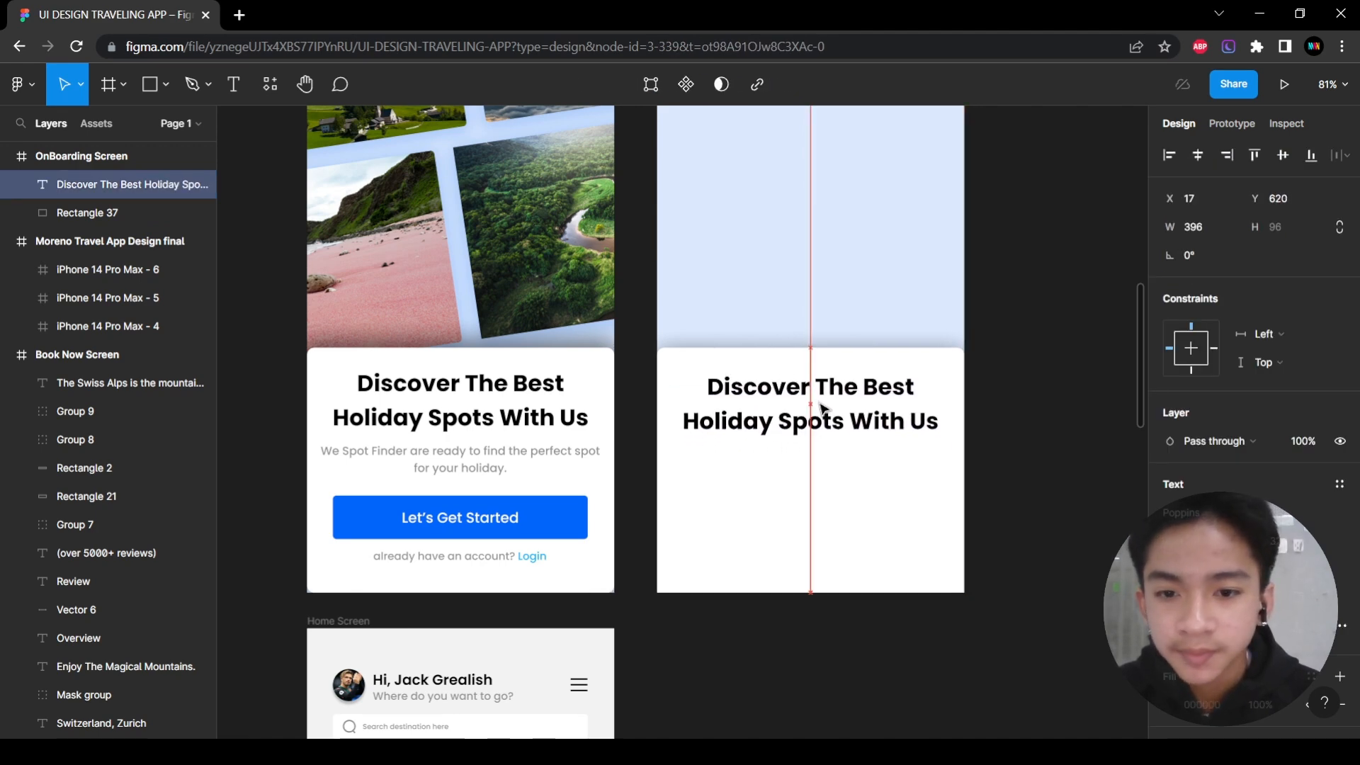
pyautogui.click(1019, 455)
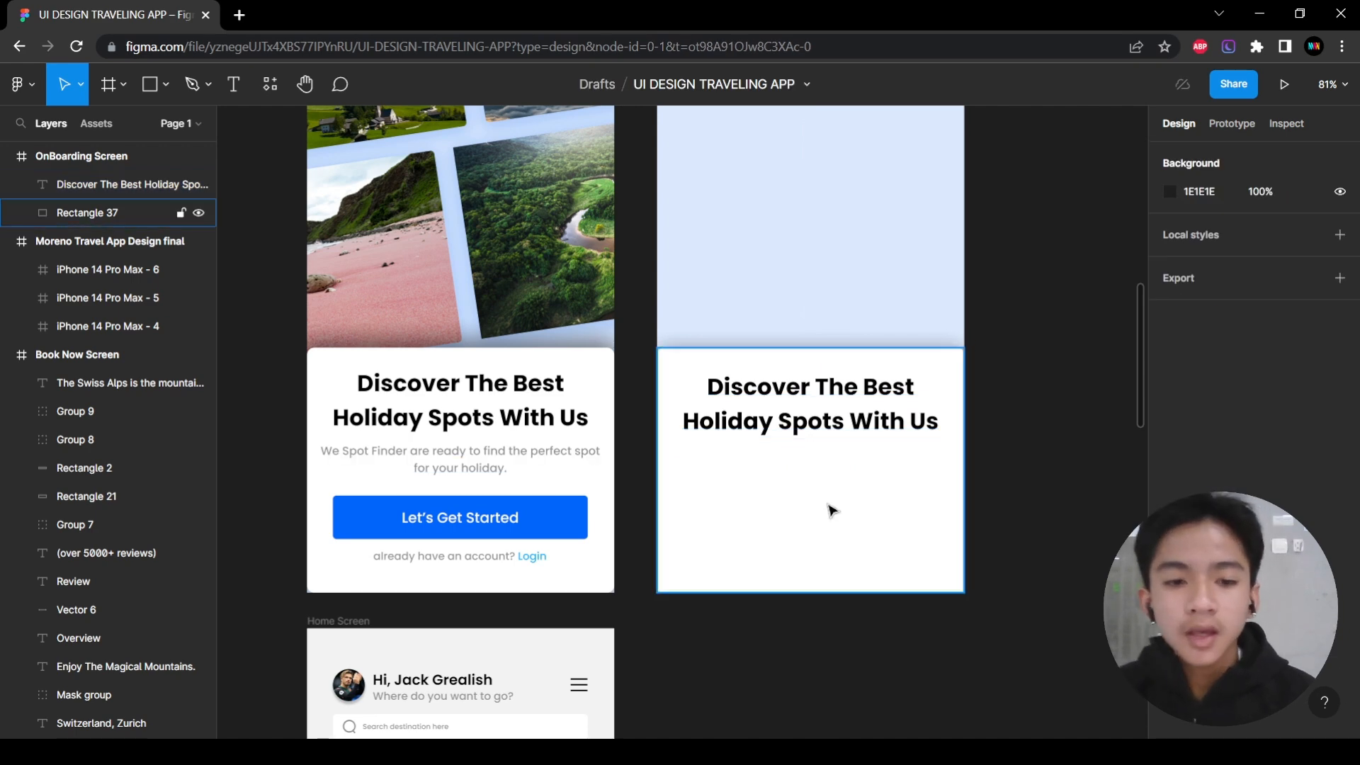
# Duplicate the grey subtitle beneath the headline on the finished OnBoarding panel in place.
pyautogui.click(376, 470)
pyautogui.click(729, 647)
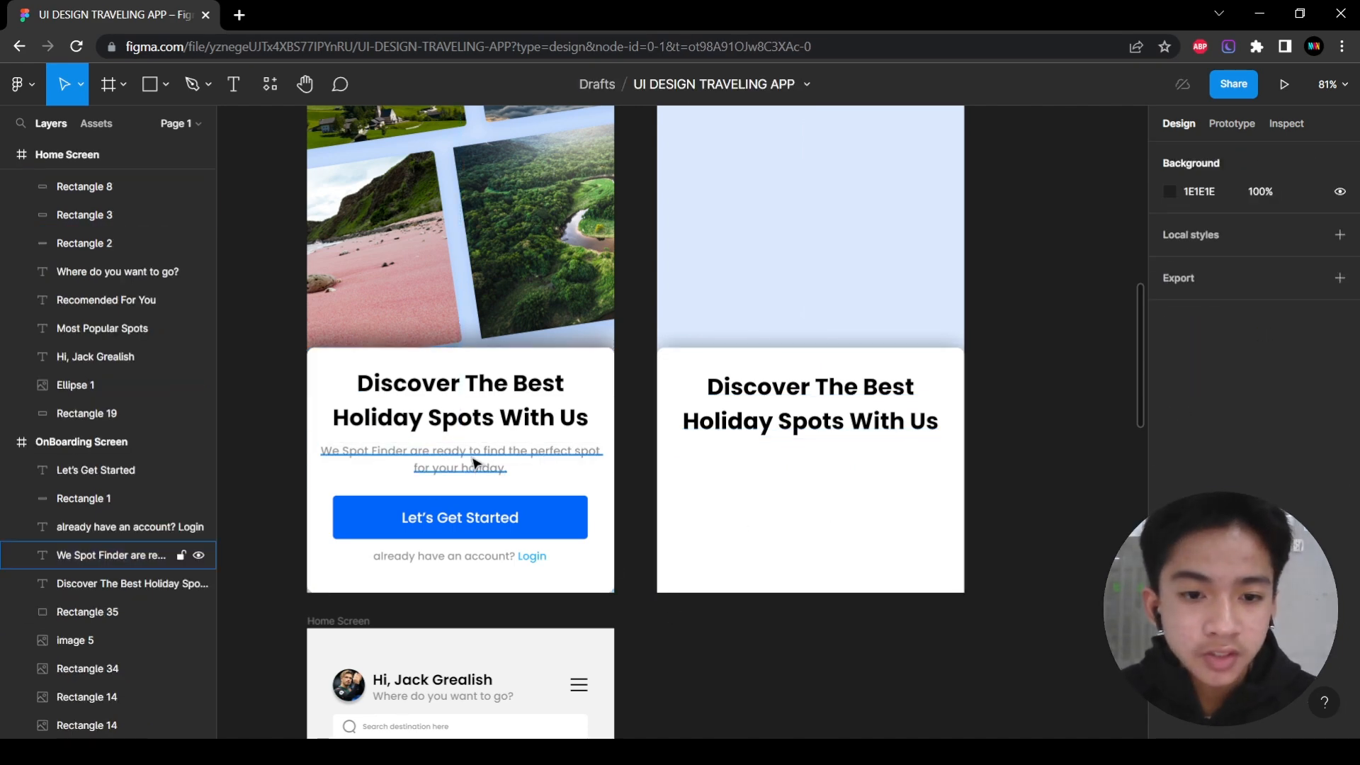
pyautogui.click(476, 469)
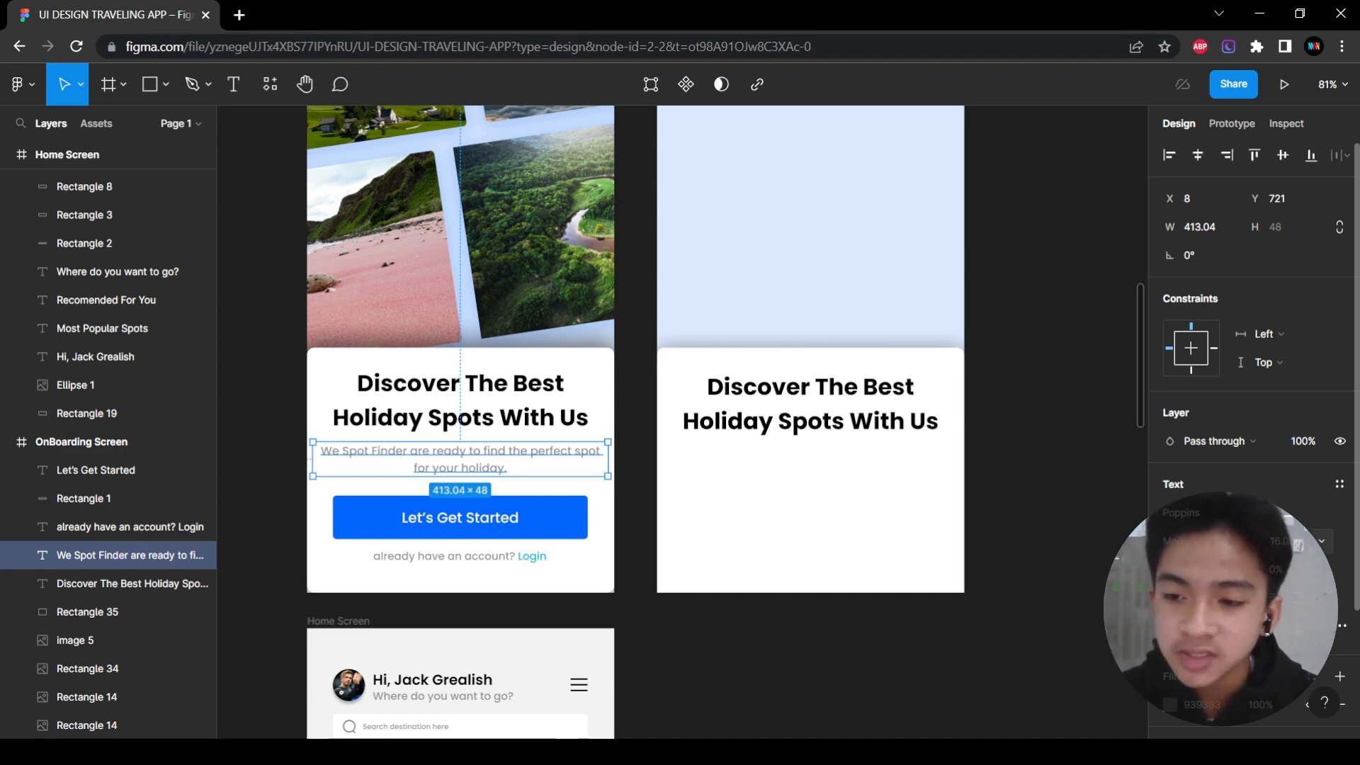
pyautogui.hotkey('ctrl', 'd')
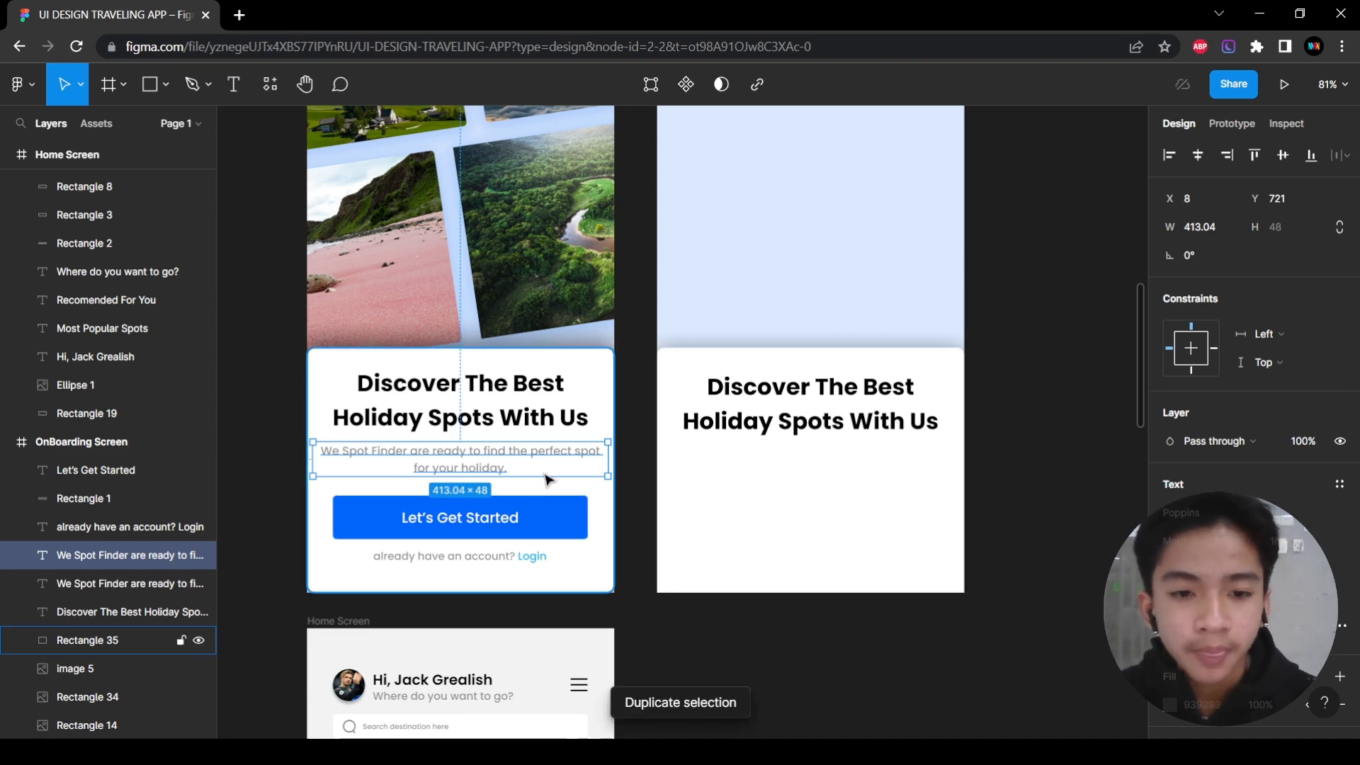
pyautogui.click(905, 643)
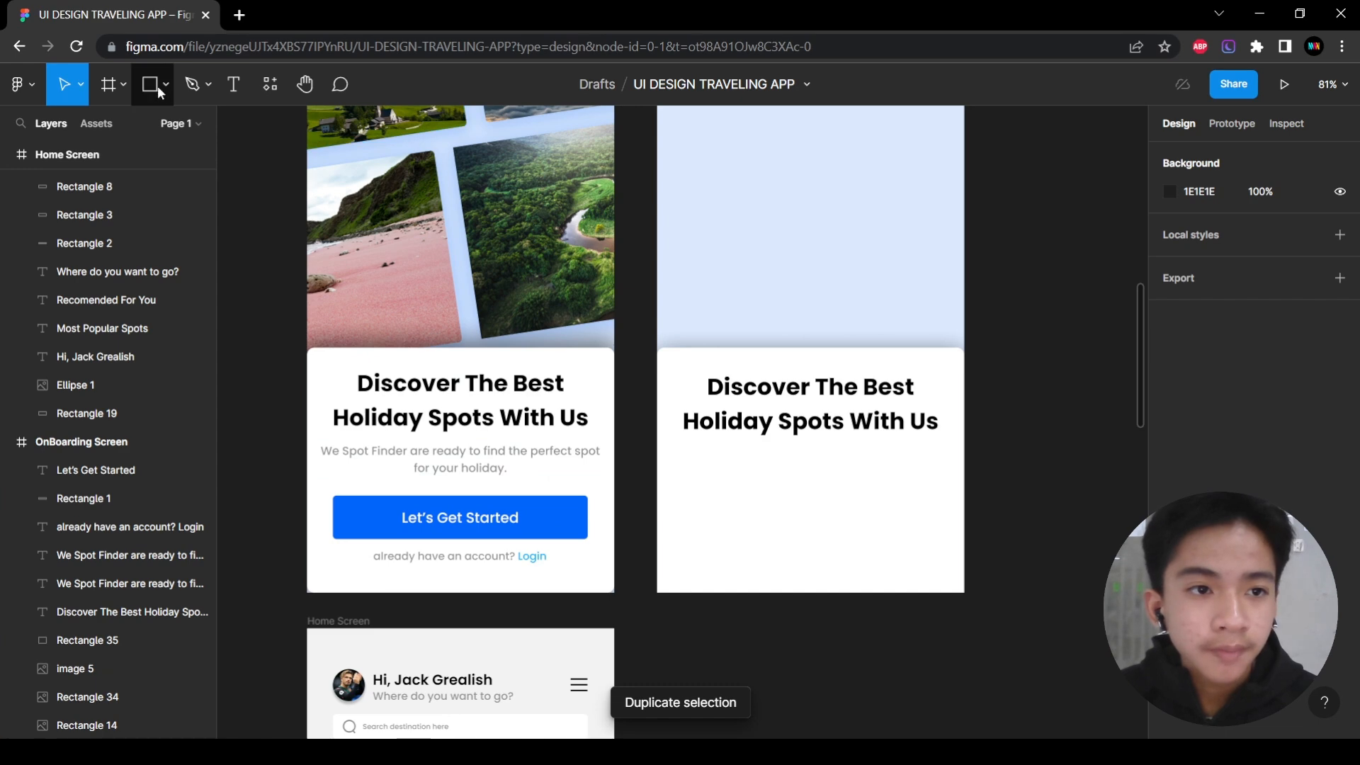
# Add a text line beneath the new panel's headline reading "We Spot Finder are ready to find the perfect spot for your holiday.".
pyautogui.click(231, 86)
pyautogui.click(758, 475)
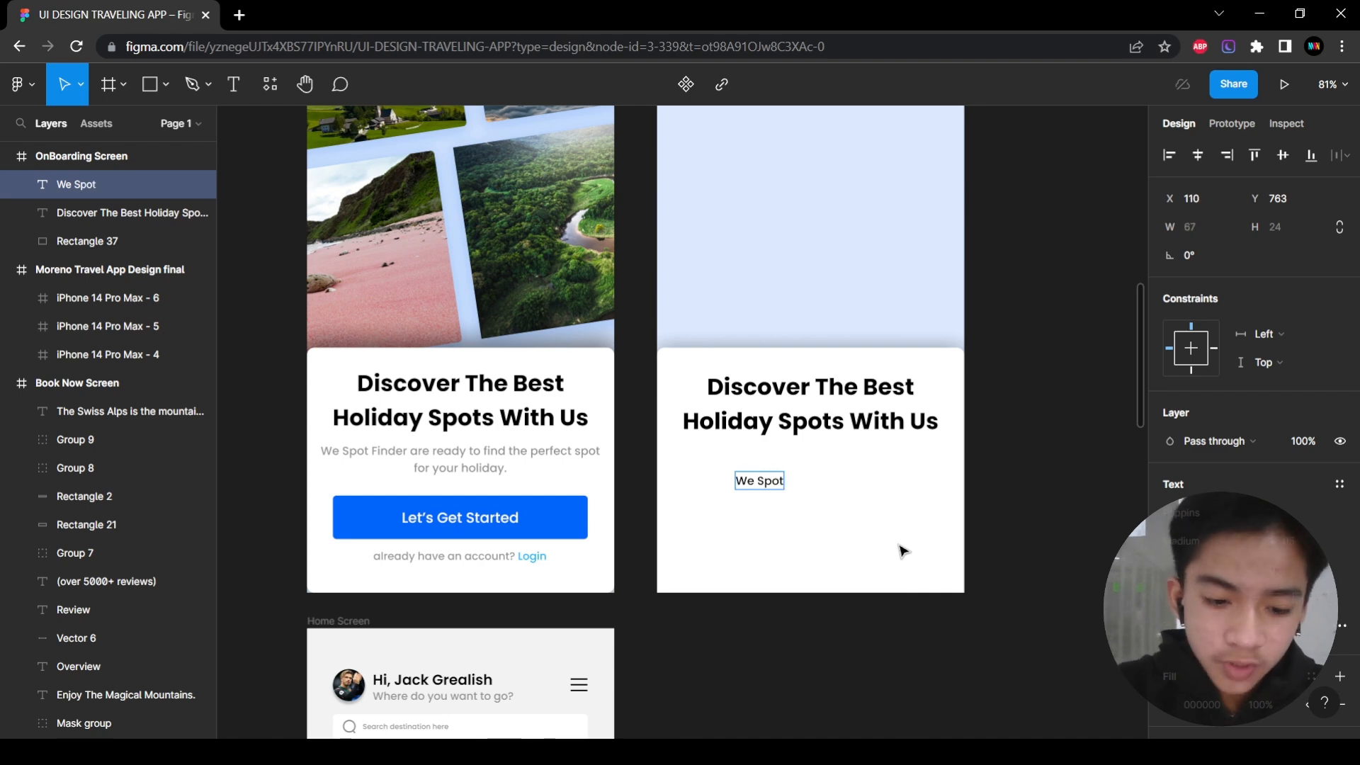
pyautogui.write('We Spot Finde')
pyautogui.write('r are read')
pyautogui.write('y to find the')
pyautogui.write(' perc')
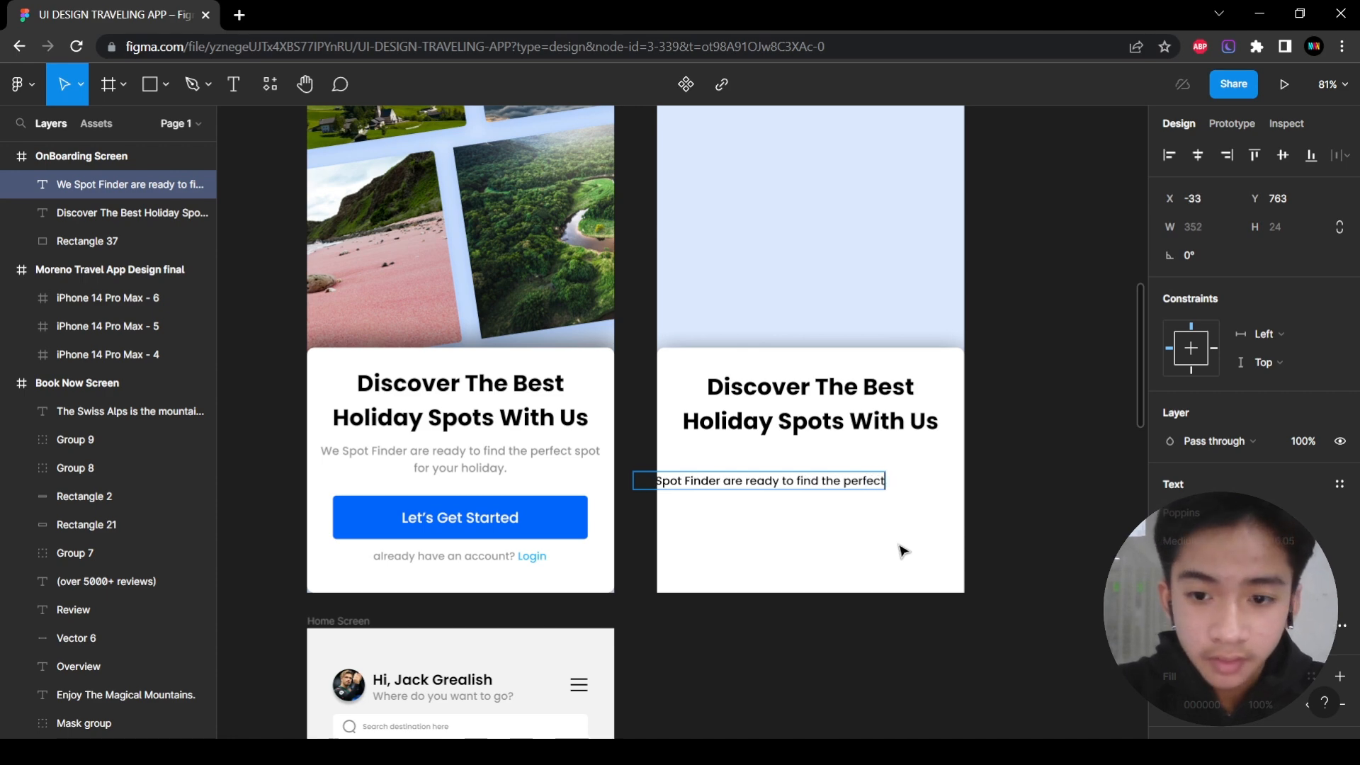
pyautogui.write('ect spot for your')
pyautogui.write('h')
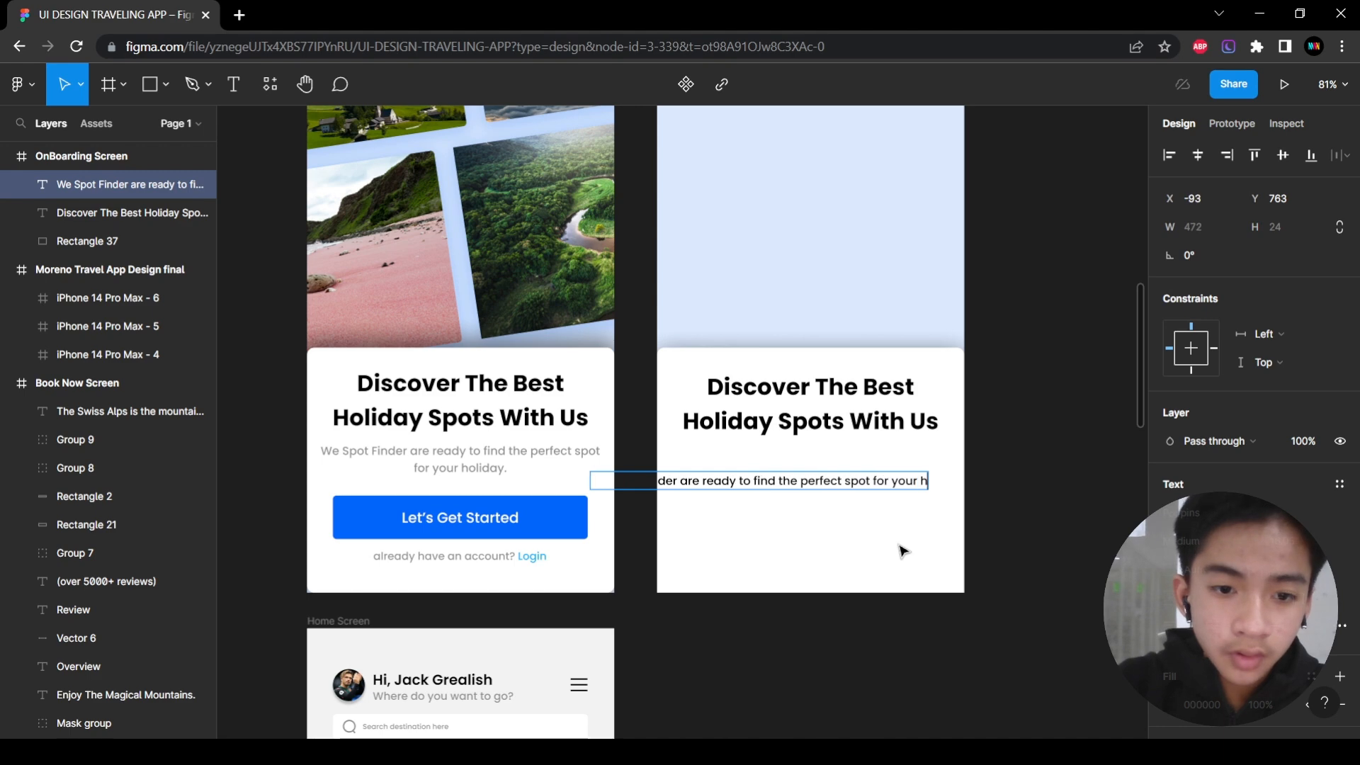
pyautogui.write('oliday.')
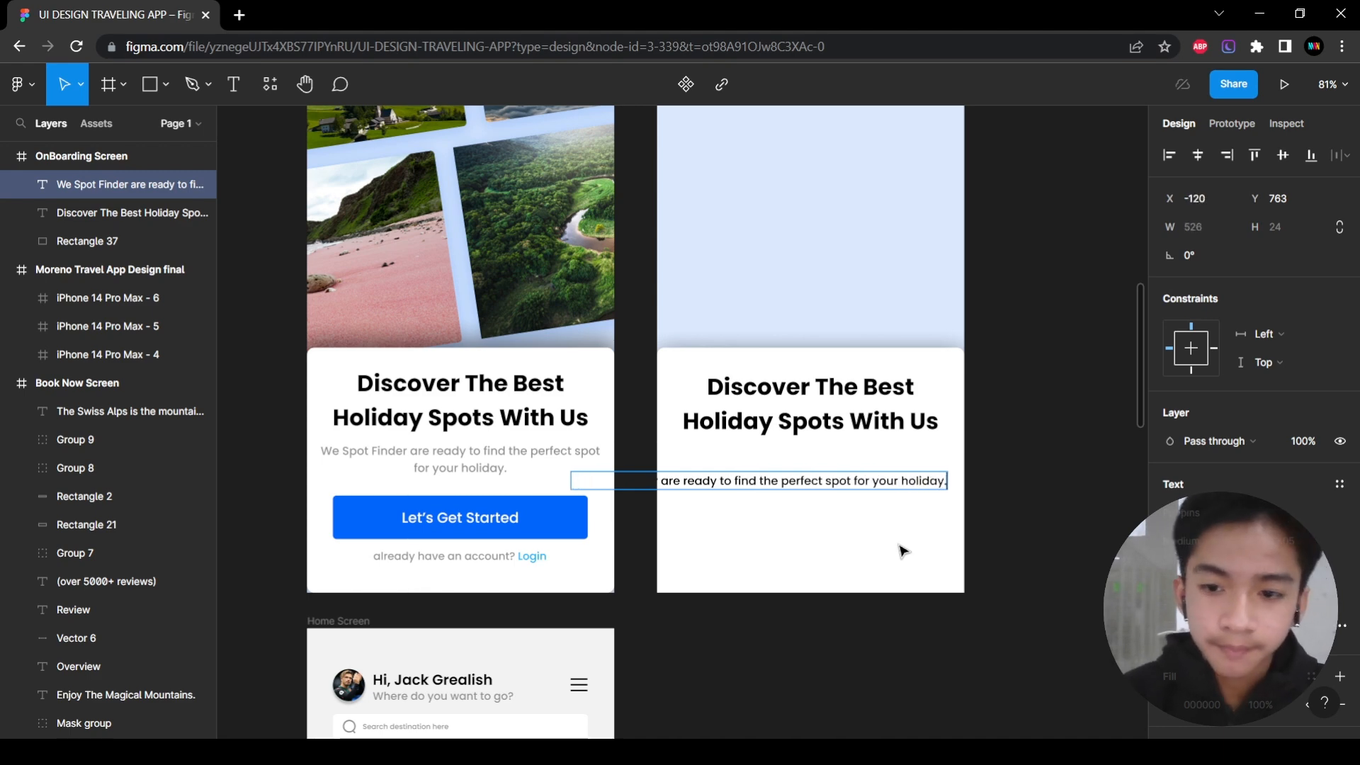
pyautogui.press('Escape')
# Narrow the new subtitle's text box to width 399 so it wraps onto two lines, and centre it under the headline at X 14, Y 730.
pyautogui.moveTo(948, 489); pyautogui.dragTo(855, 494)
pyautogui.moveTo(738, 497); pyautogui.dragTo(836, 466)
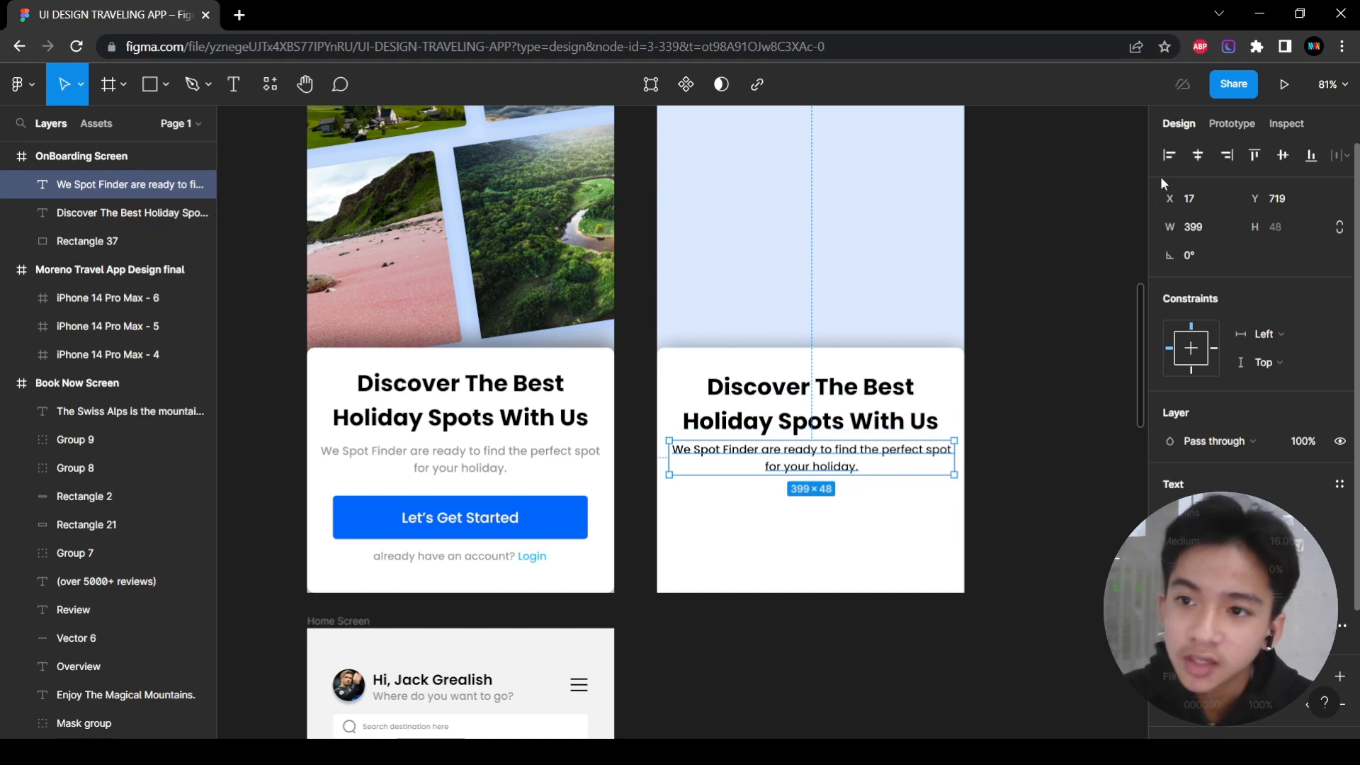
pyautogui.click(1174, 155)
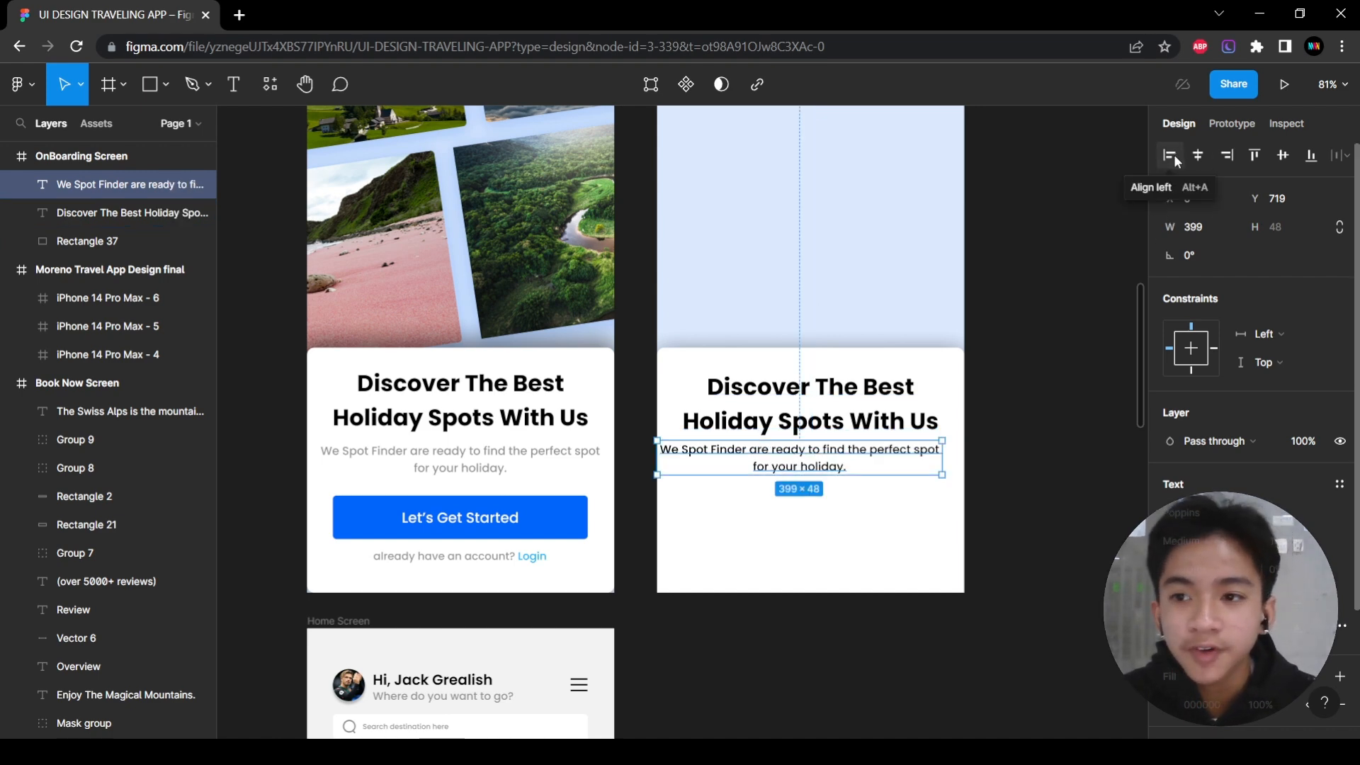
pyautogui.click(1218, 155)
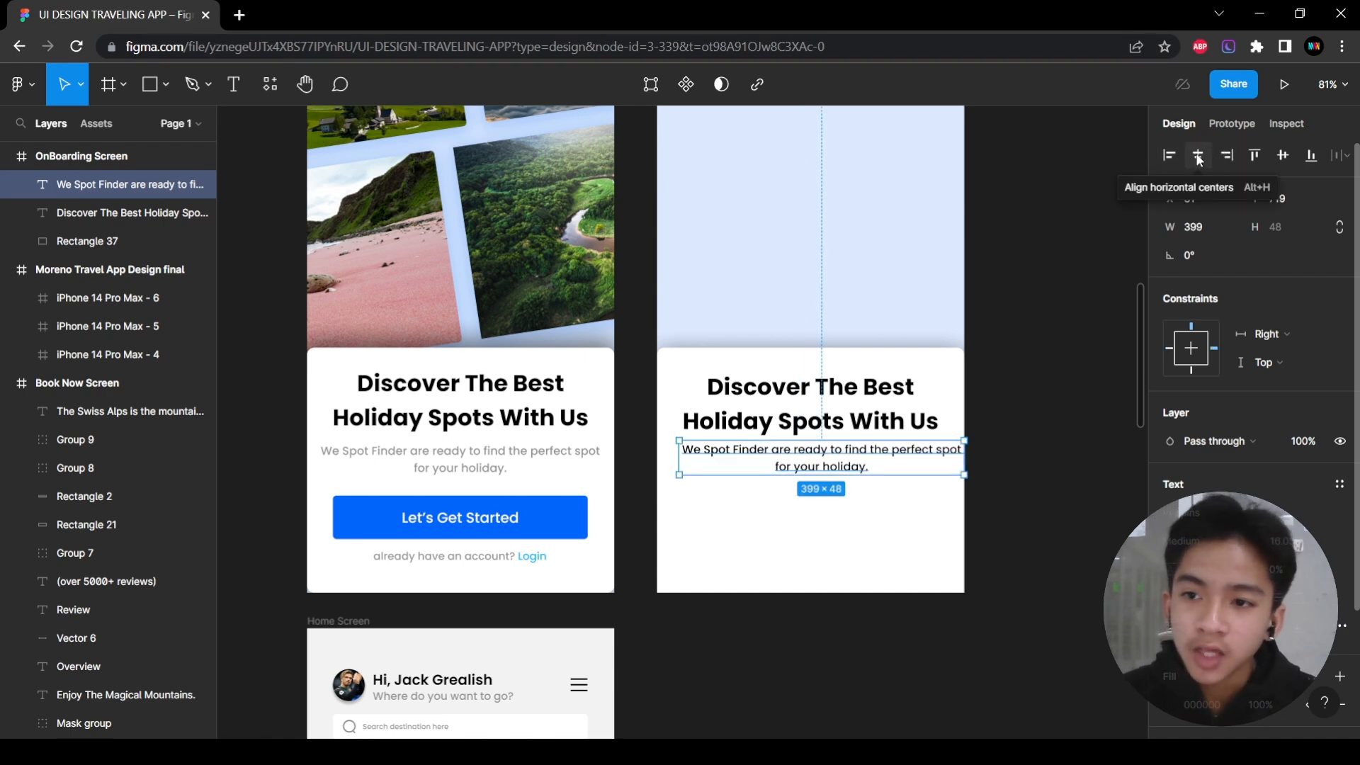
pyautogui.click(1198, 157)
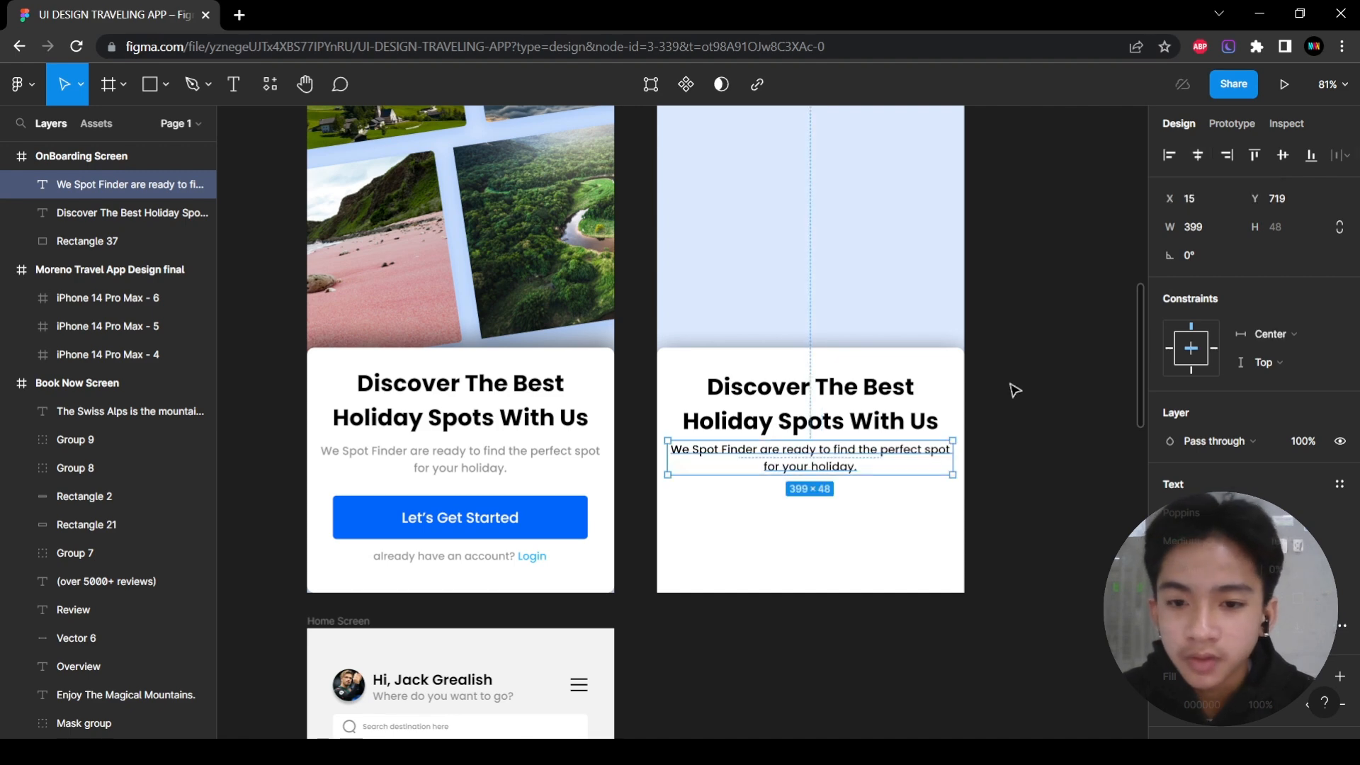
pyautogui.moveTo(812, 473); pyautogui.dragTo(812, 479)
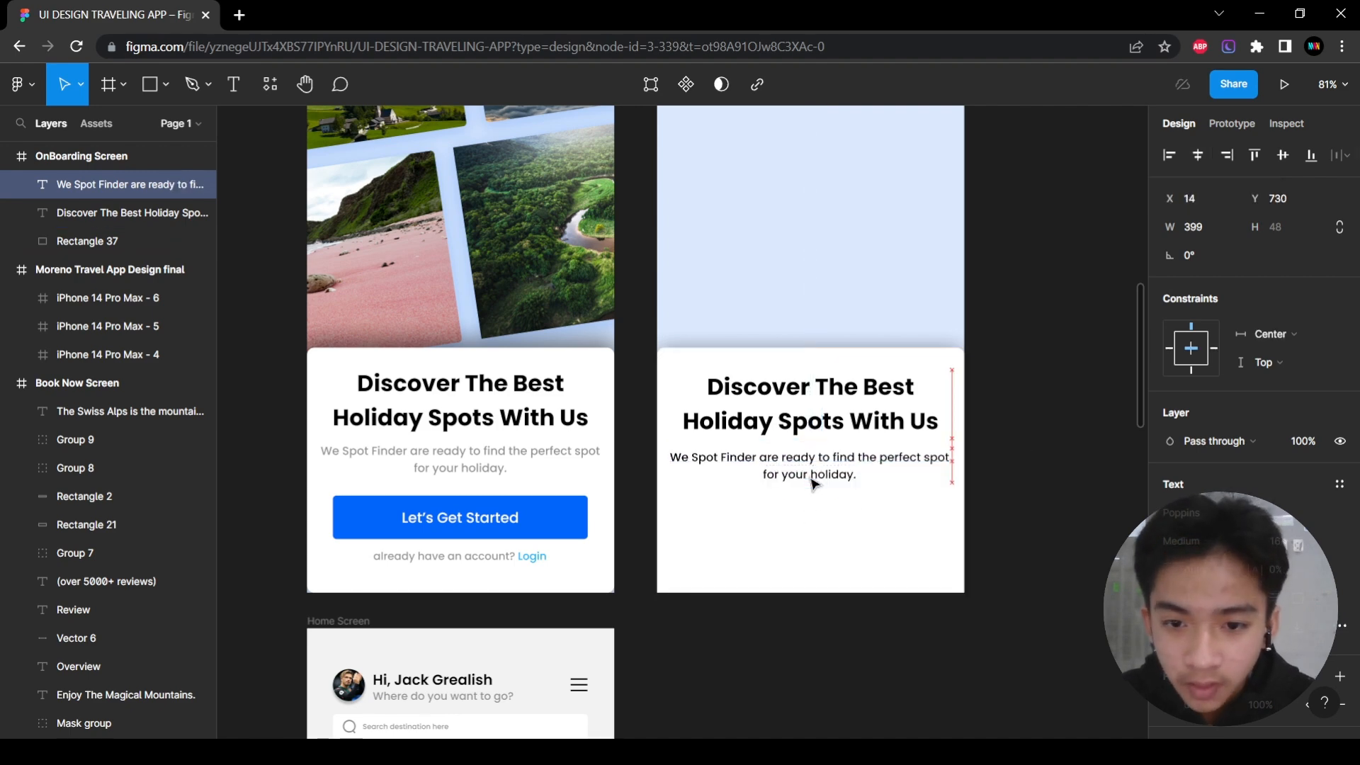
# Recolour the new subtitle to the same grey as the subtitle on the finished panel.
pyautogui.click(547, 469)
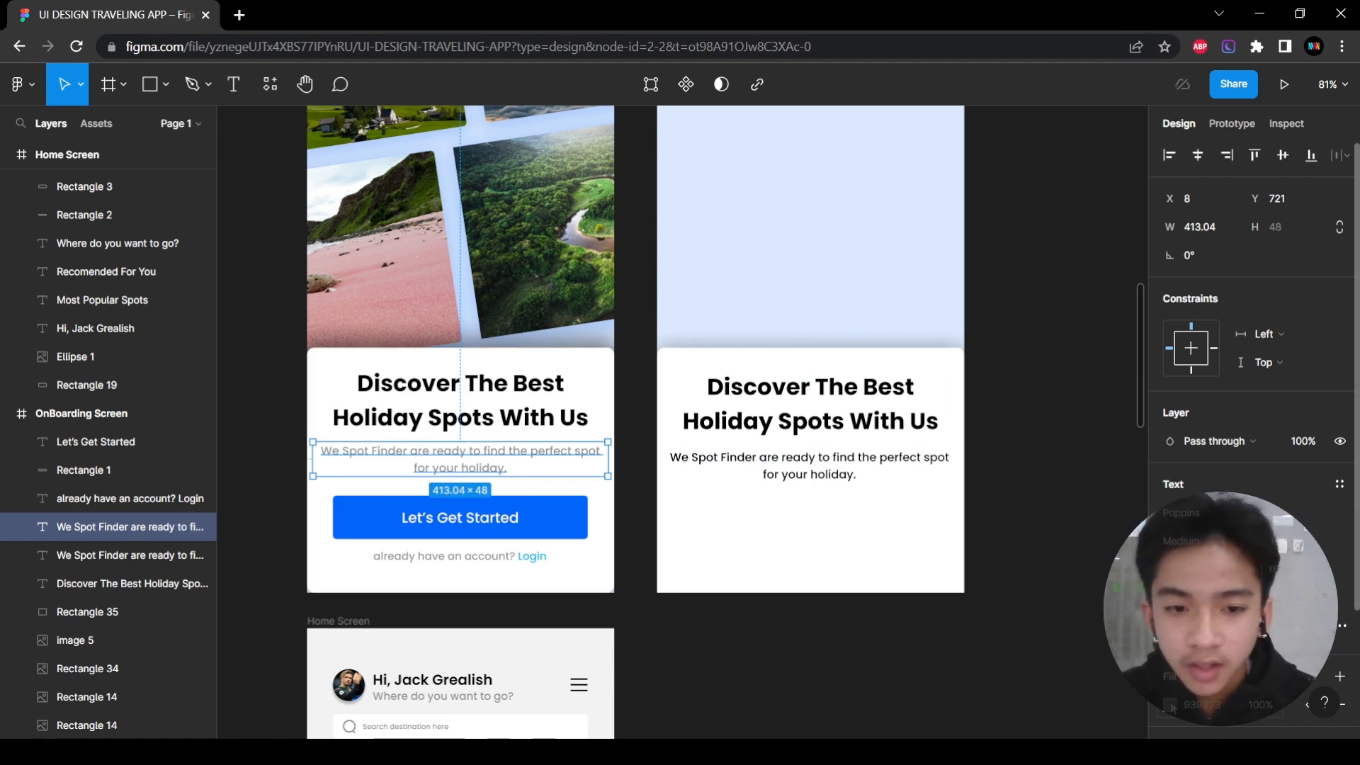
pyautogui.scroll(-3, 1254, 425)
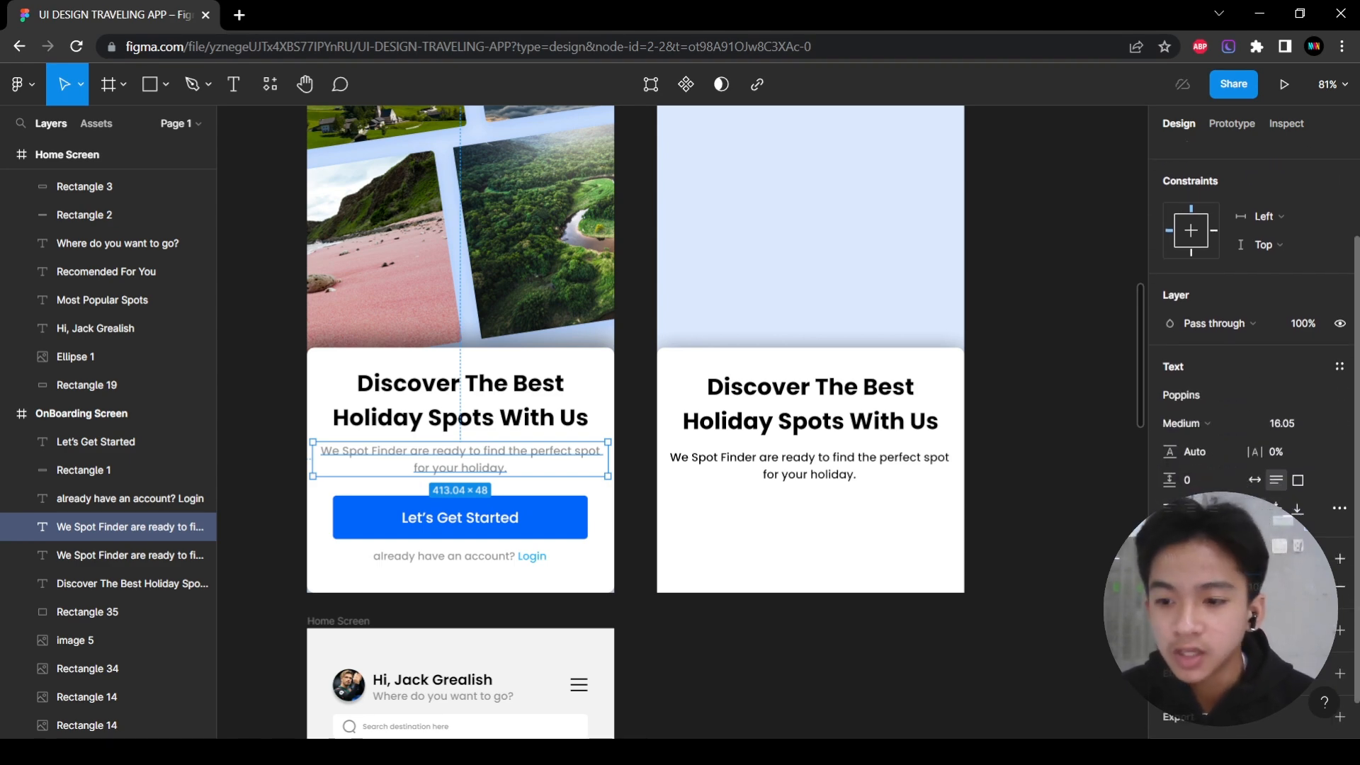
pyautogui.click(843, 471)
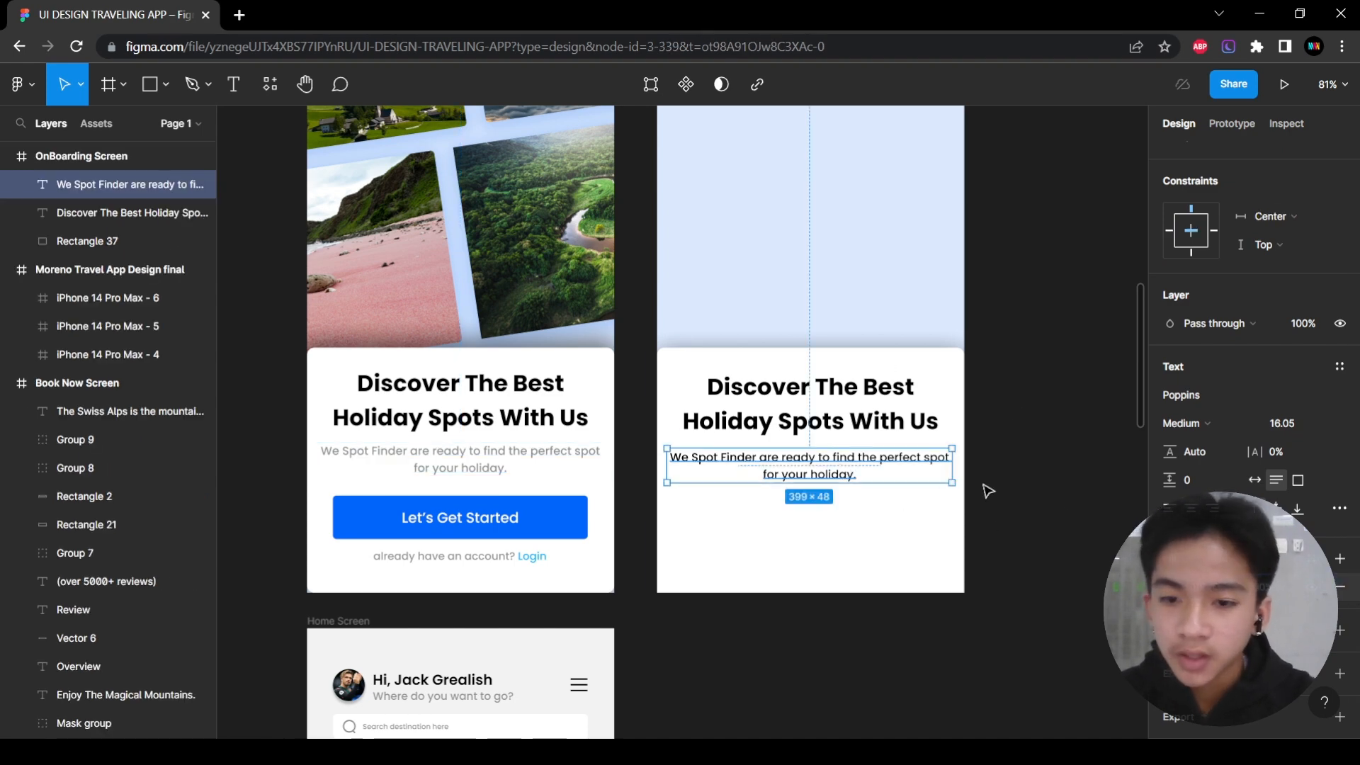
pyautogui.click(1064, 494)
pyautogui.click(833, 473)
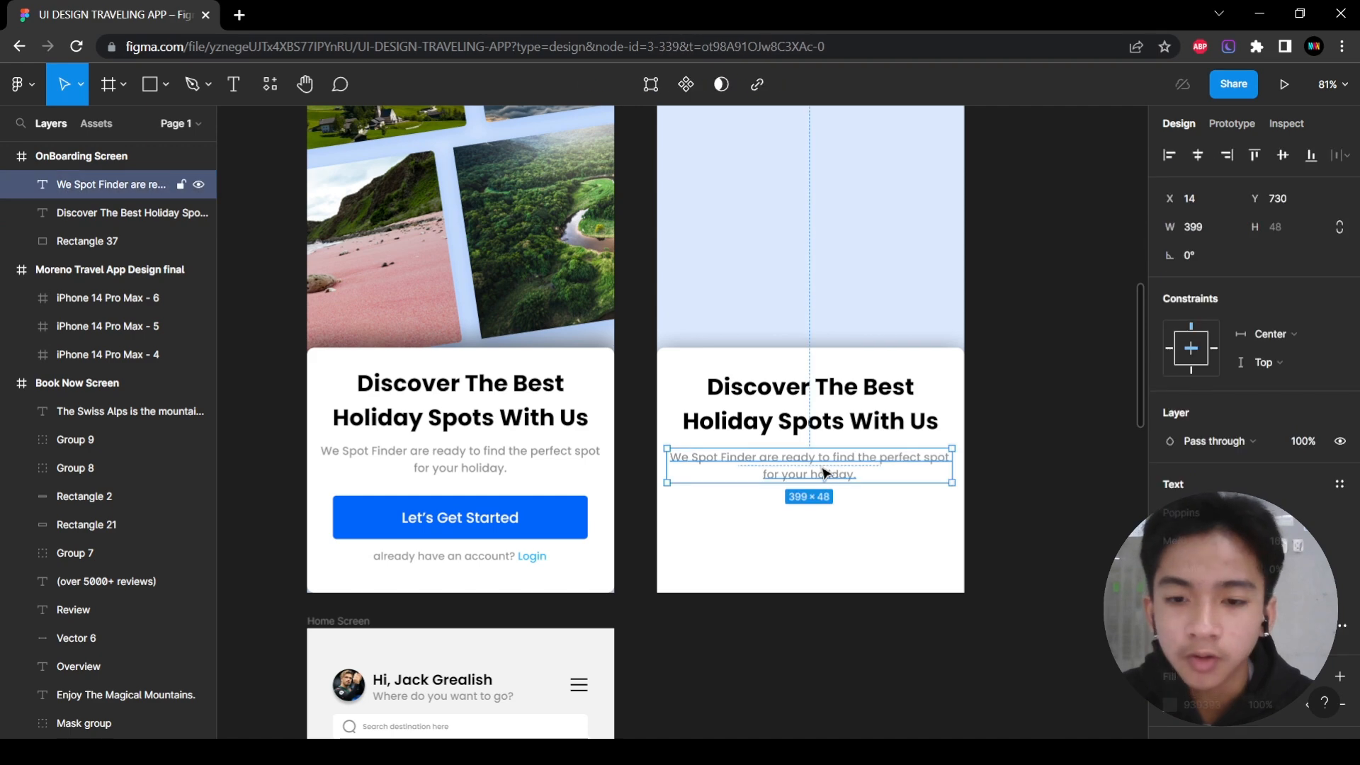
pyautogui.click(1070, 485)
# Examine the size, corner radius and fill of the blue "Let's Get Started" button on the finished panel as a reference.
pyautogui.scroll(-3, 920, 518)
pyautogui.scroll(3, 850, 489)
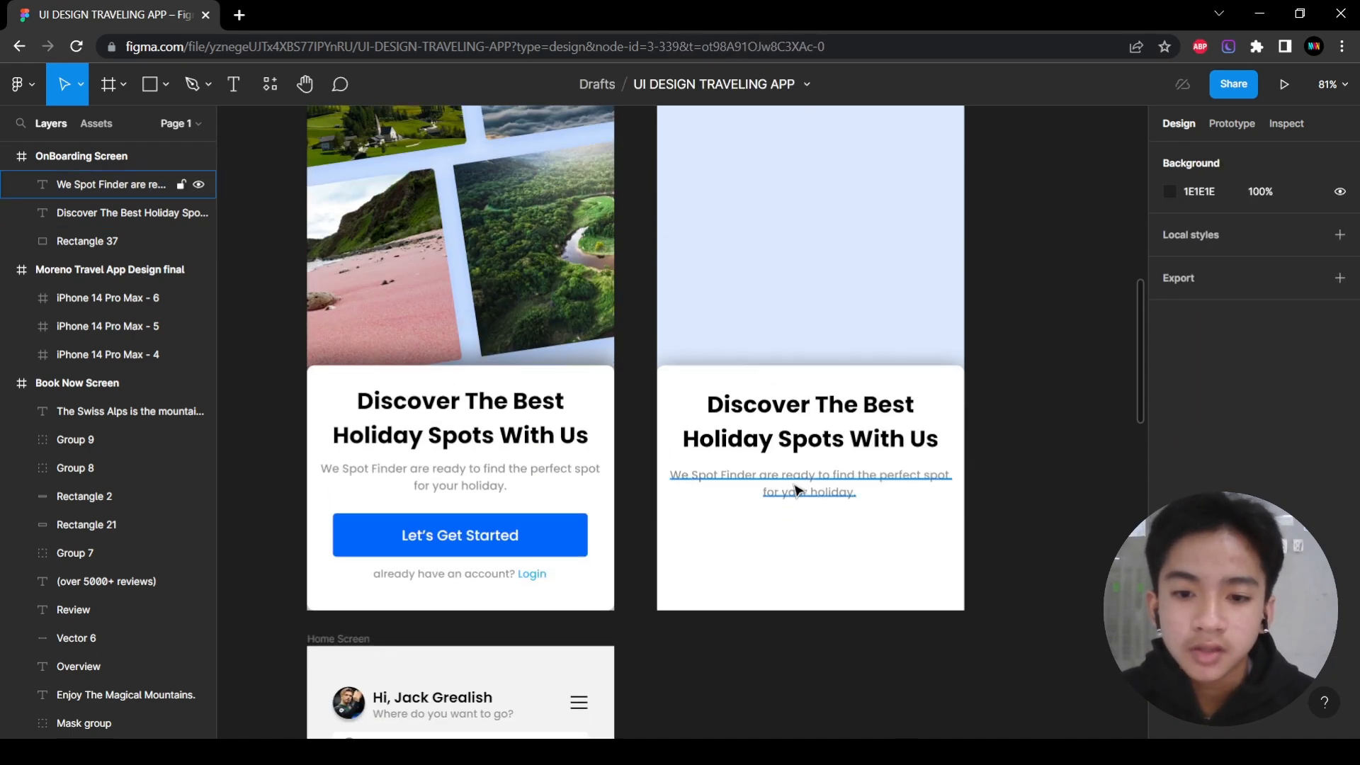
pyautogui.scroll(2, 917, 529)
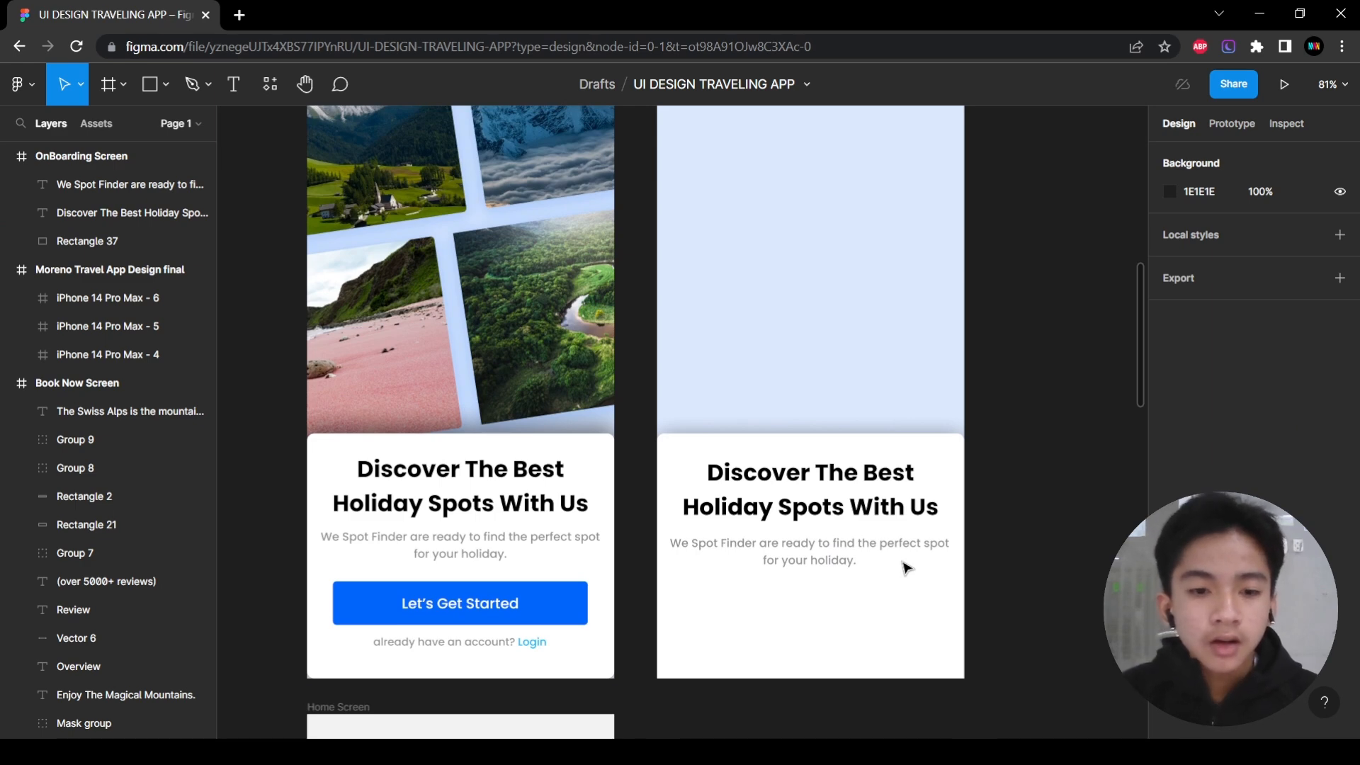
pyautogui.scroll(-5, 900, 567)
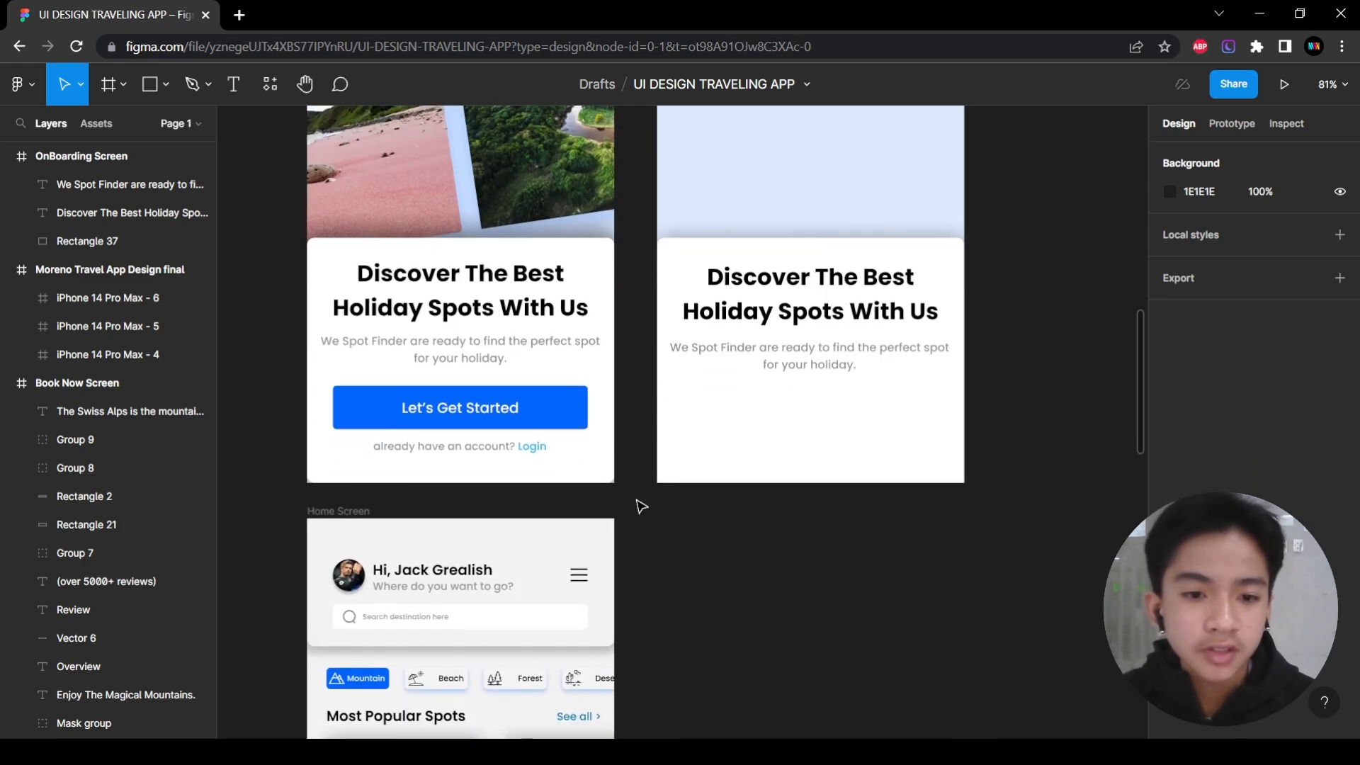
pyautogui.click(488, 425)
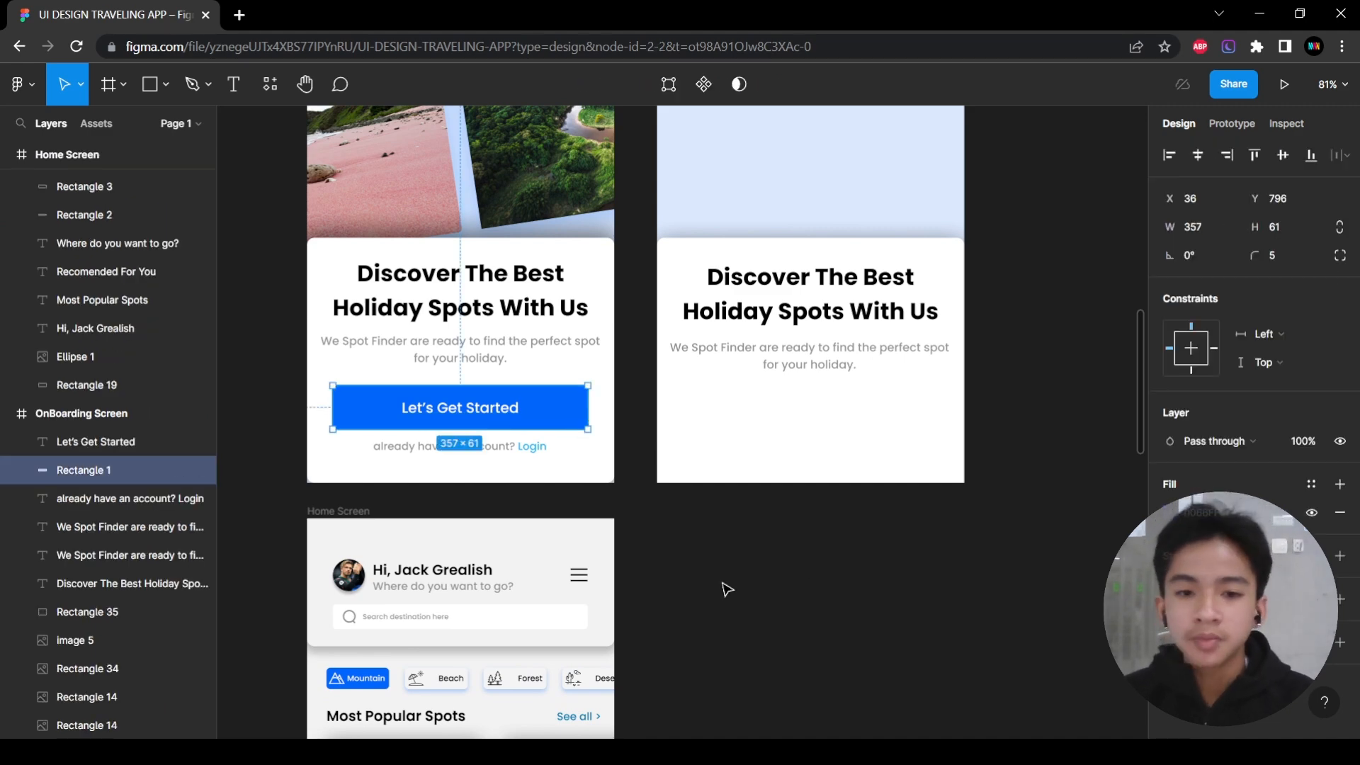
pyautogui.scroll(1, 723, 589)
pyautogui.scroll(-1, 712, 594)
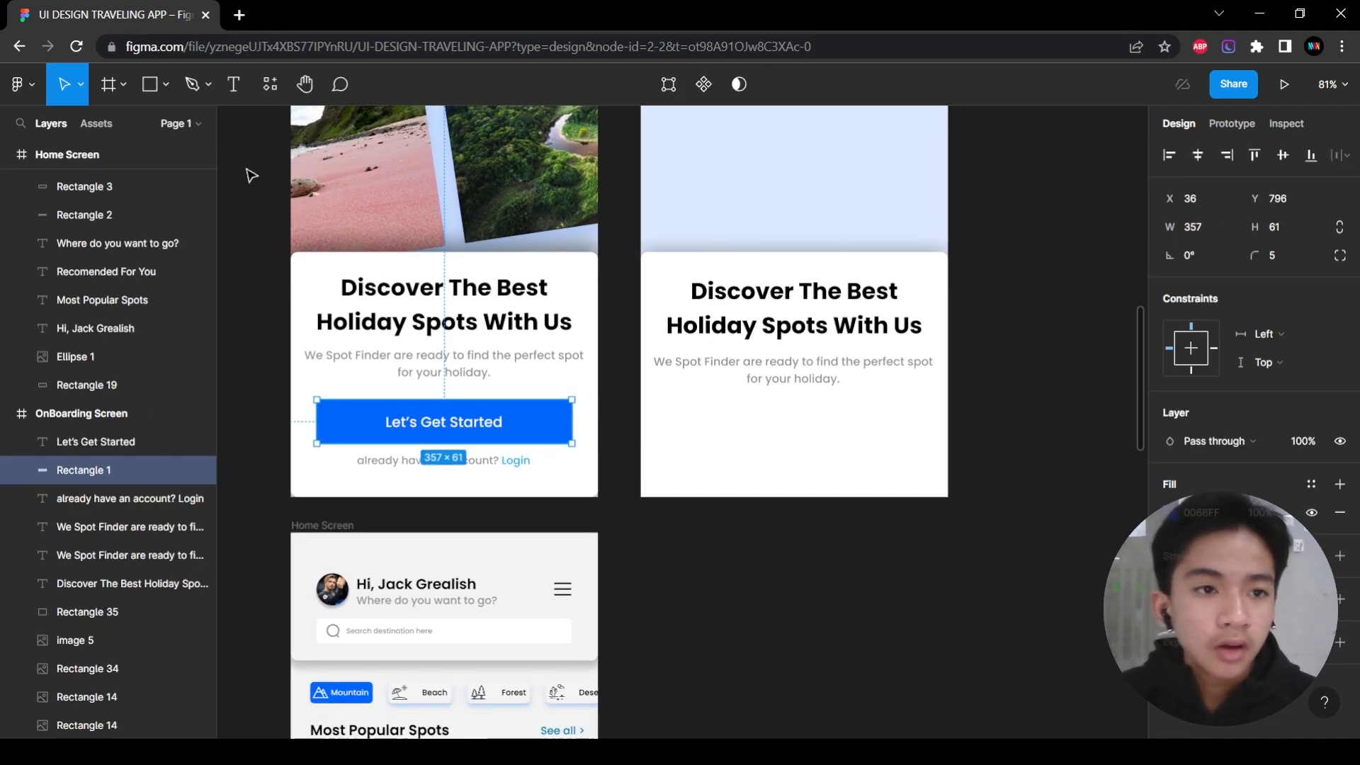
pyautogui.scroll(2, 652, 623)
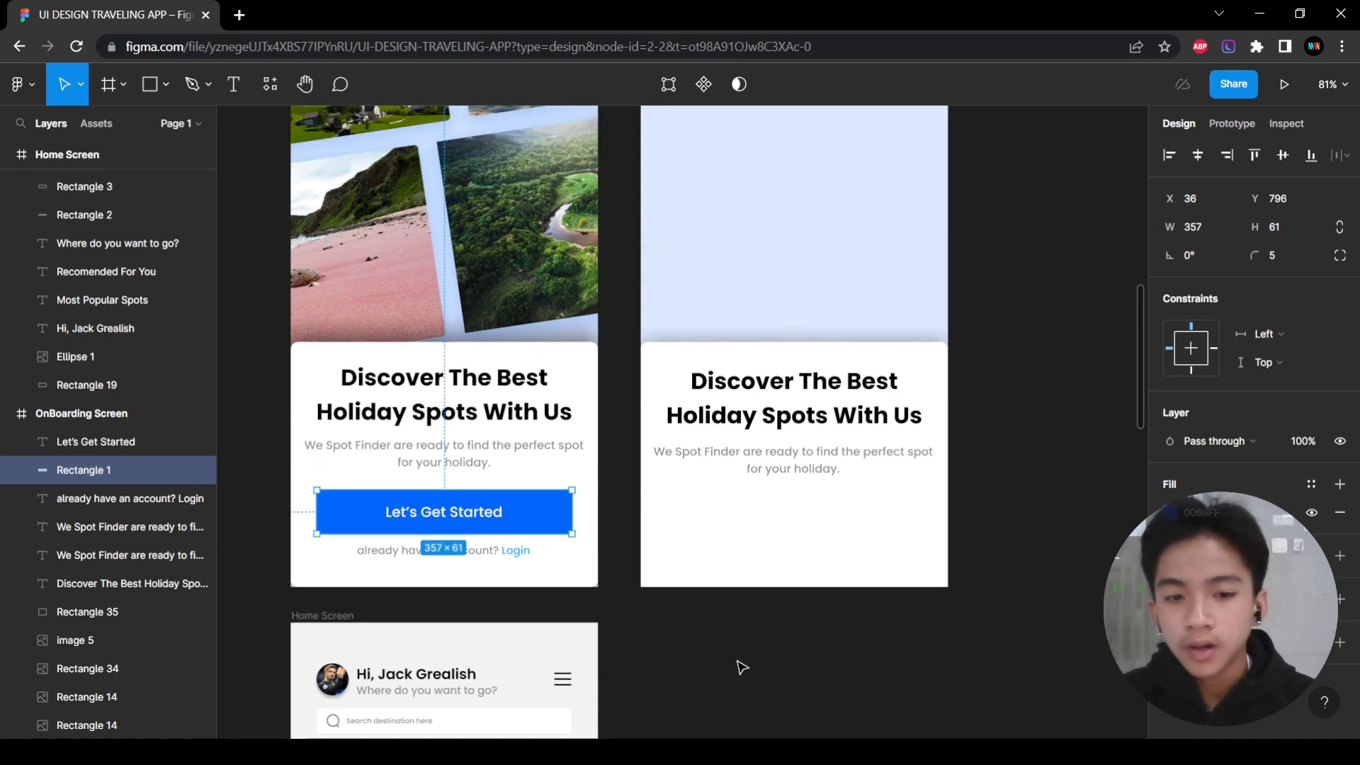
pyautogui.scroll(5, 320, 511)
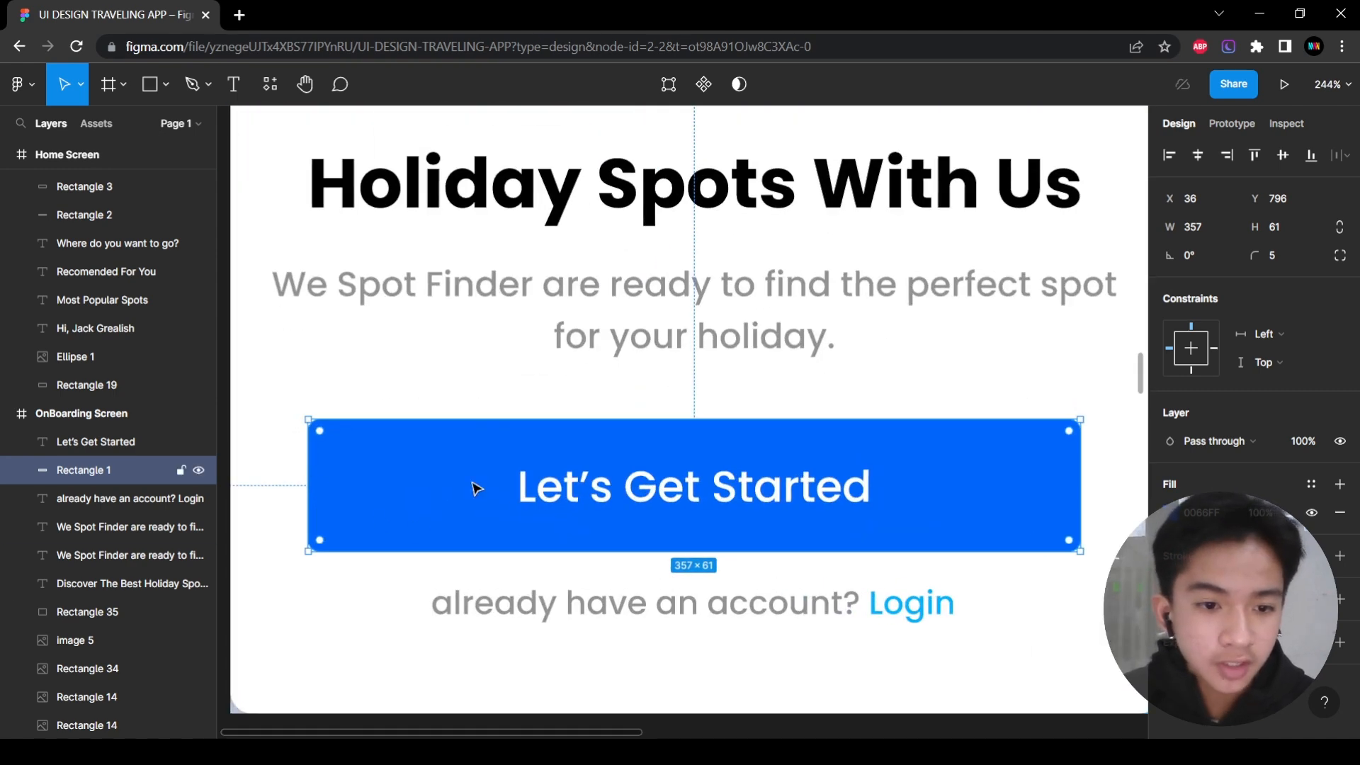
pyautogui.scroll(-4, 686, 569)
pyautogui.hscroll(3, 705, 571)
pyautogui.click(871, 704)
pyautogui.scroll(-2, 538, 553)
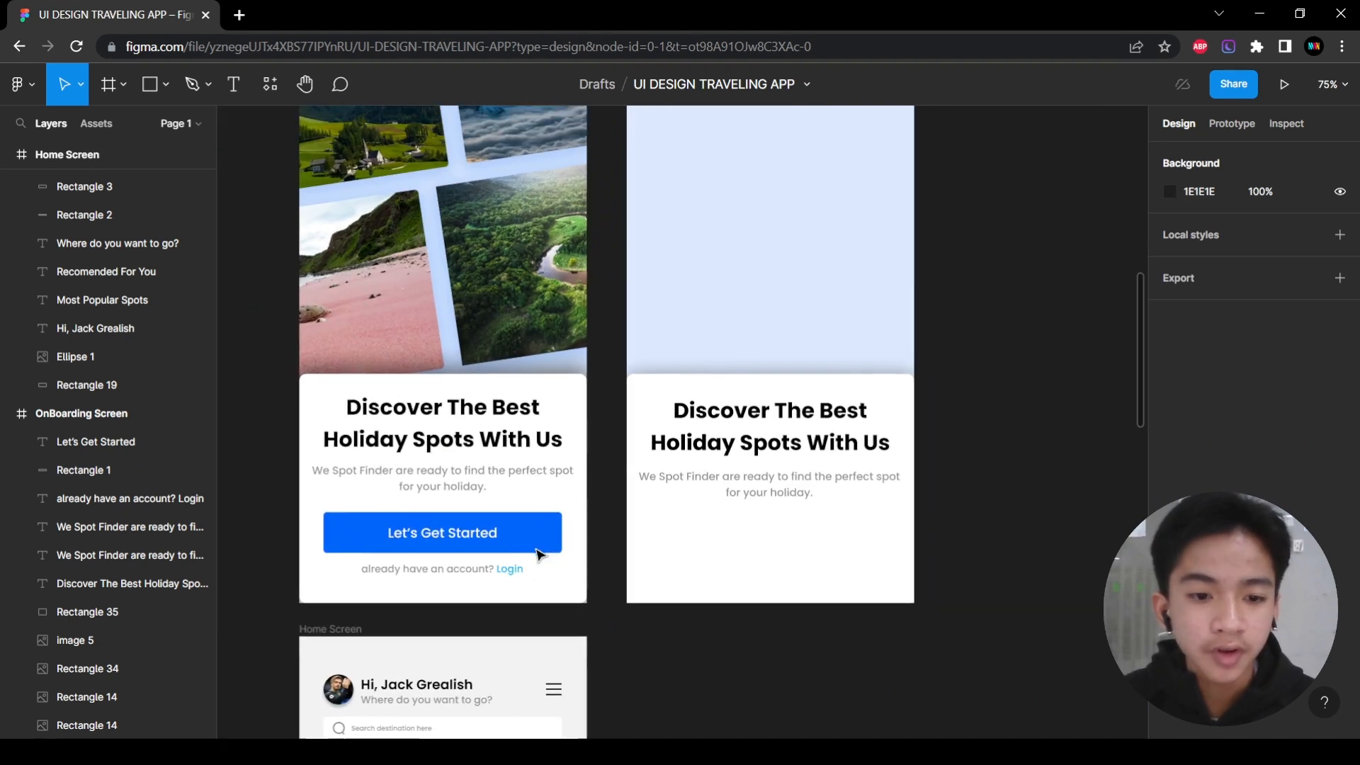
pyautogui.click(468, 547)
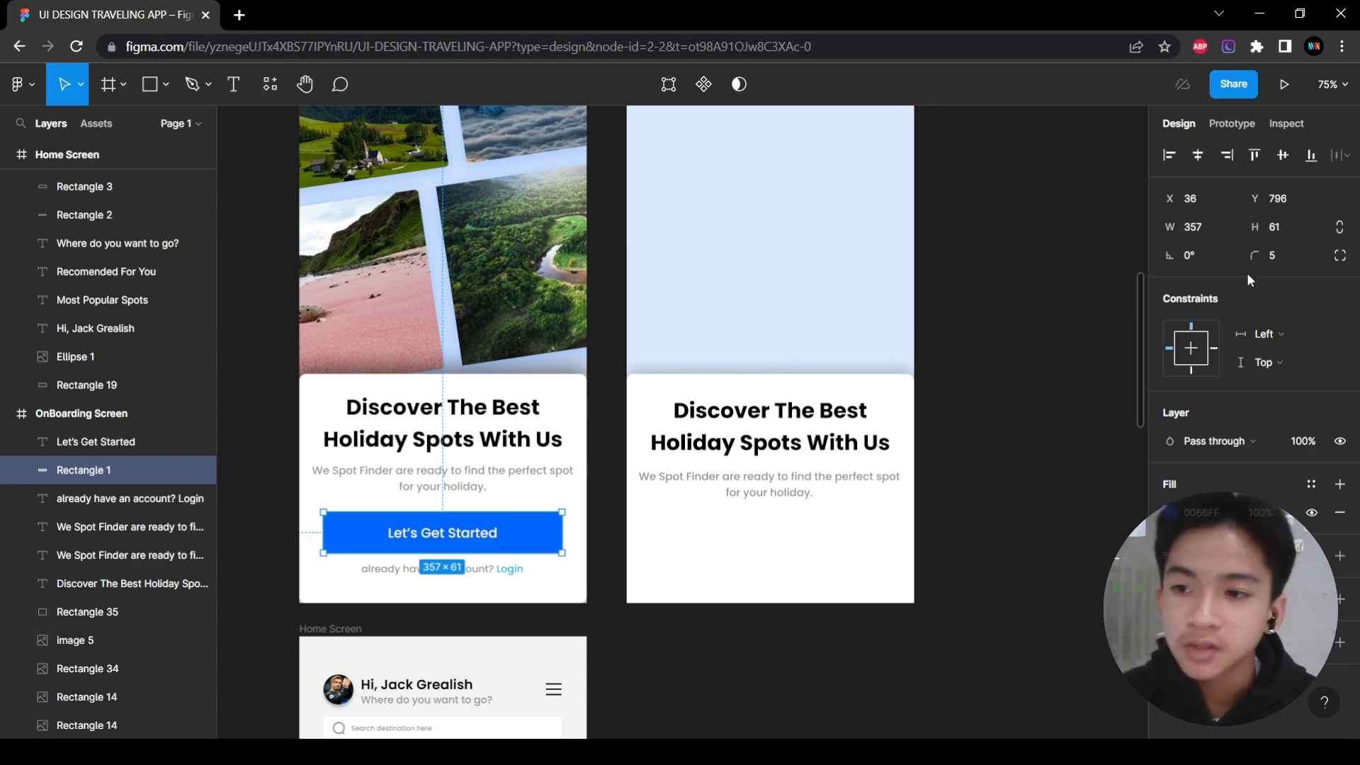
# Draw a button rectangle below the new subtitle and set its size to 357 wide and 61 high.
pyautogui.click(150, 86)
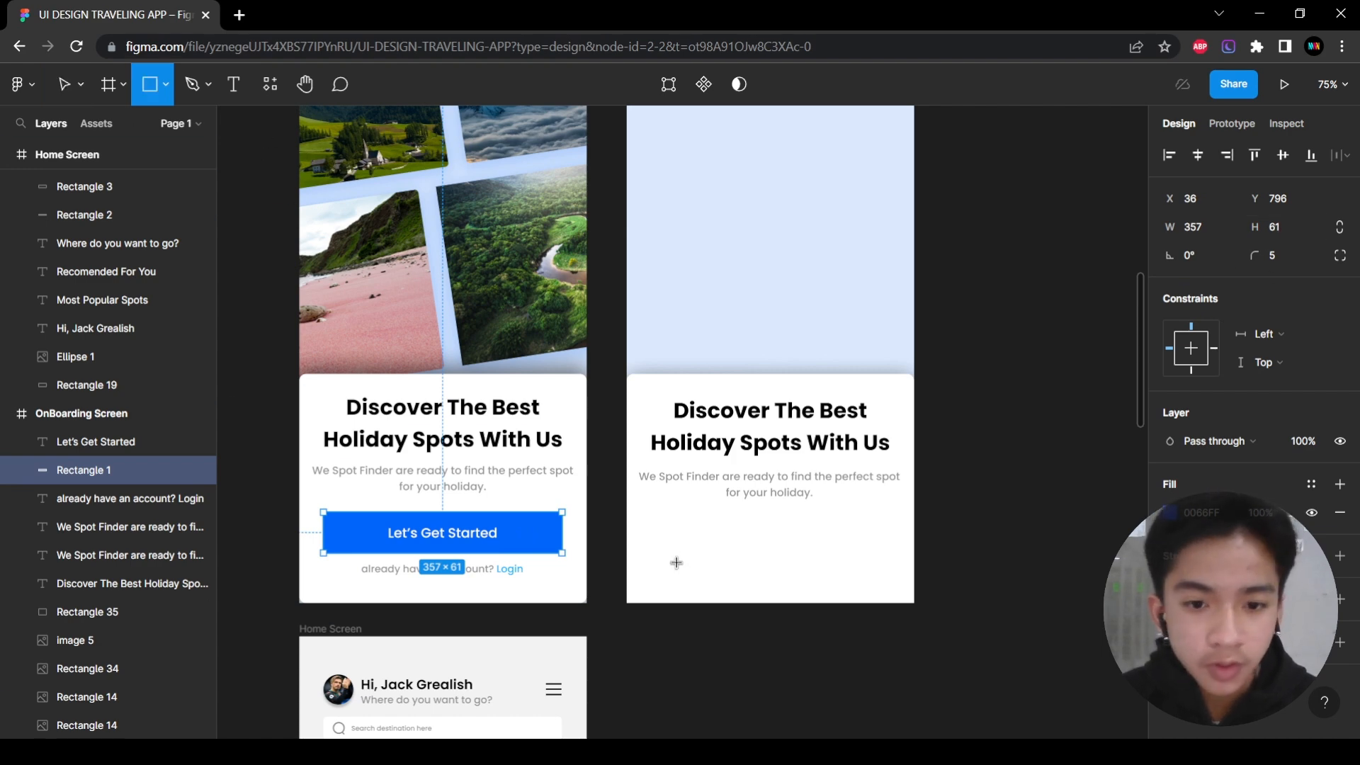
pyautogui.moveTo(647, 522); pyautogui.dragTo(897, 560)
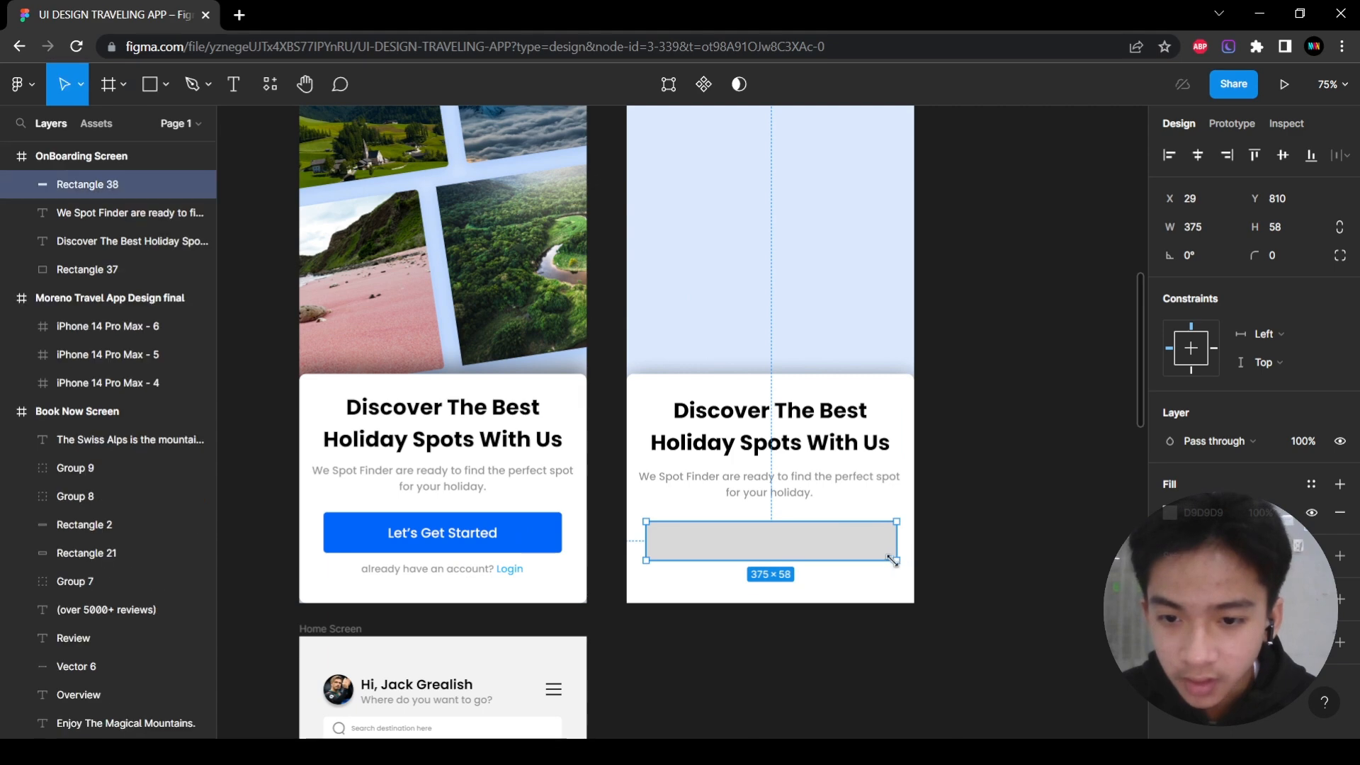
pyautogui.click(1201, 226)
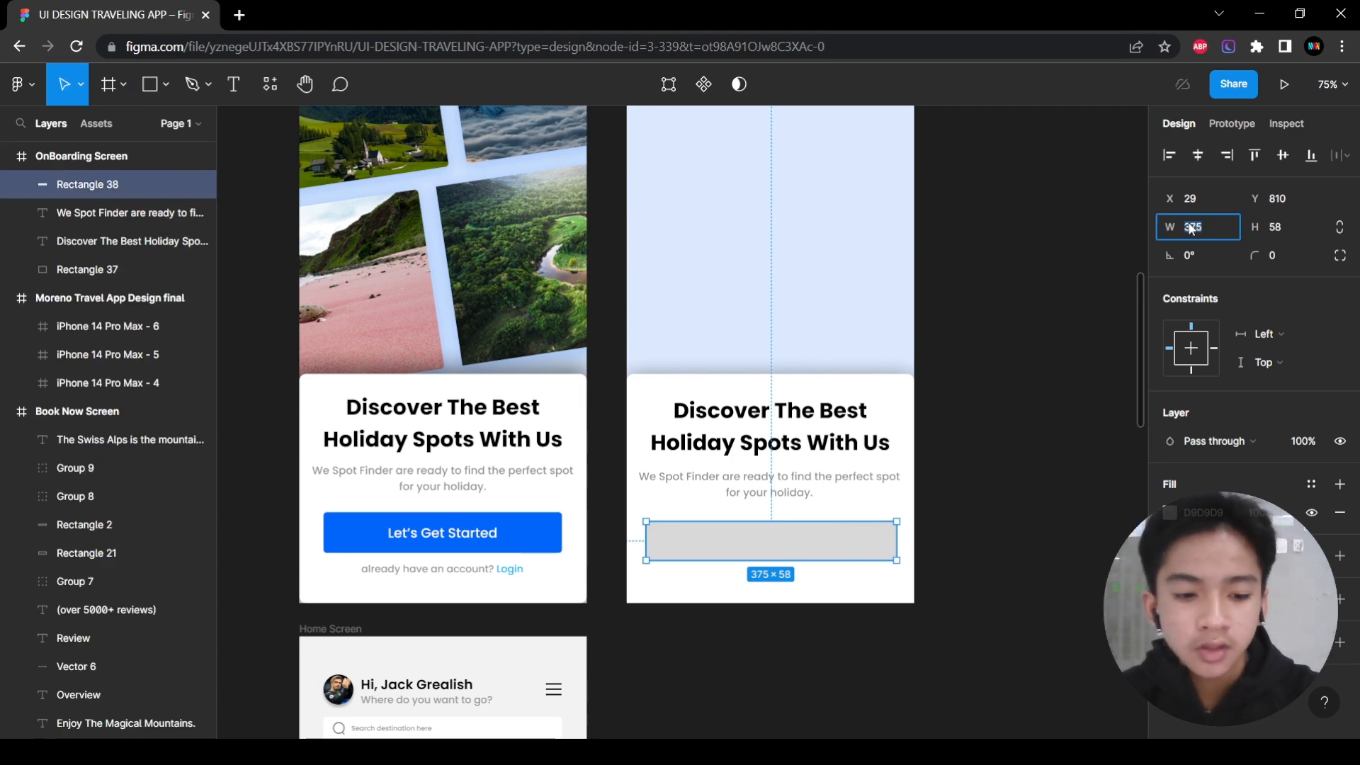
pyautogui.write('357')
pyautogui.press('Tab')
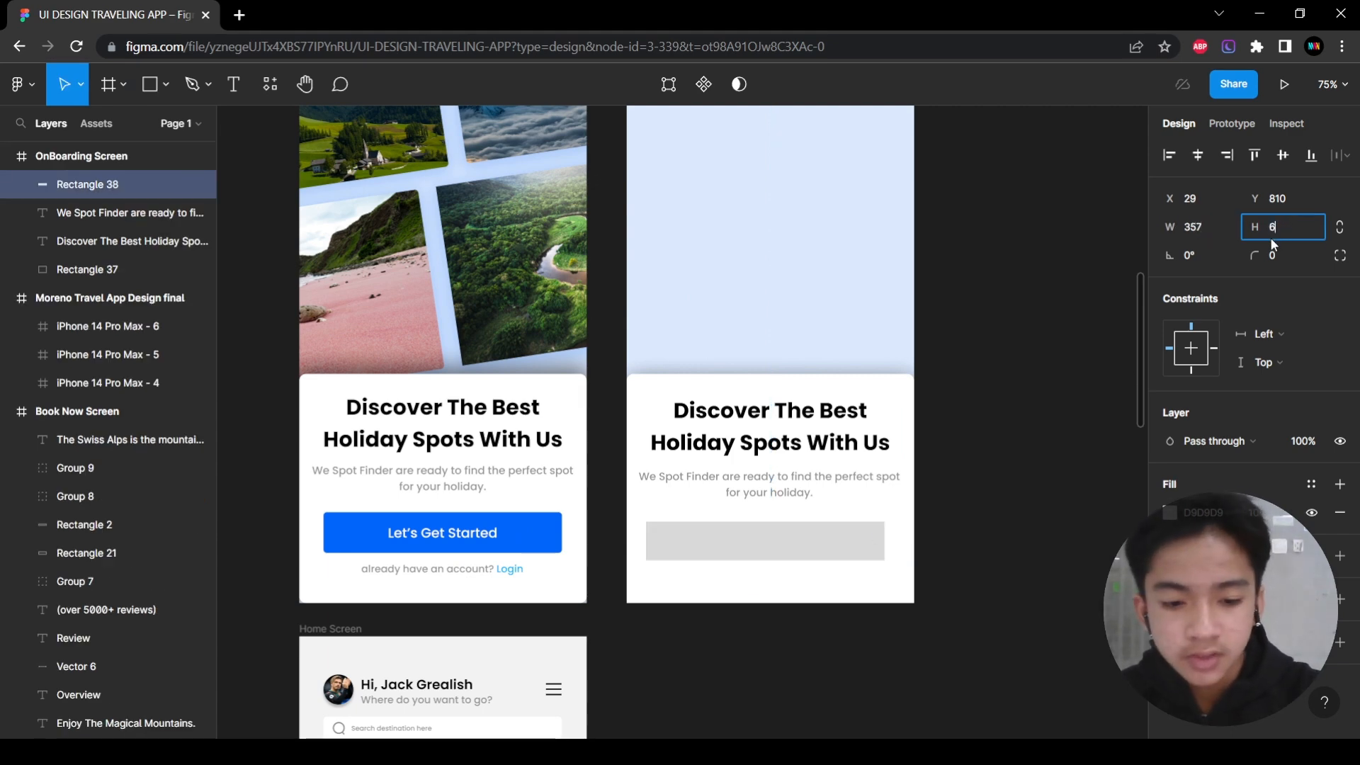
pyautogui.click(1080, 406)
# Move the new button rectangle to X 35, Y 792 beneath the subtitle and compare its placement with the finished button.
pyautogui.click(826, 542)
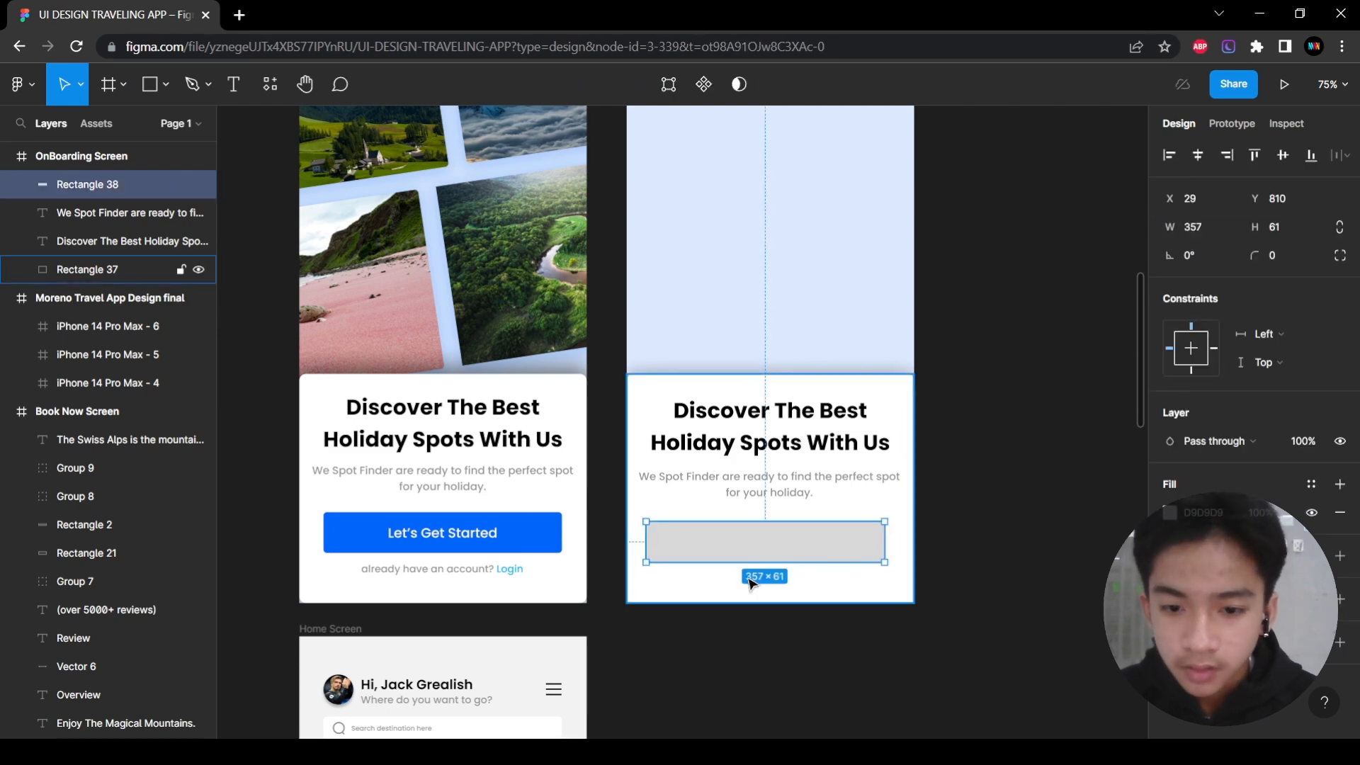
pyautogui.moveTo(741, 550); pyautogui.dragTo(745, 538)
pyautogui.scroll(10, 551, 574)
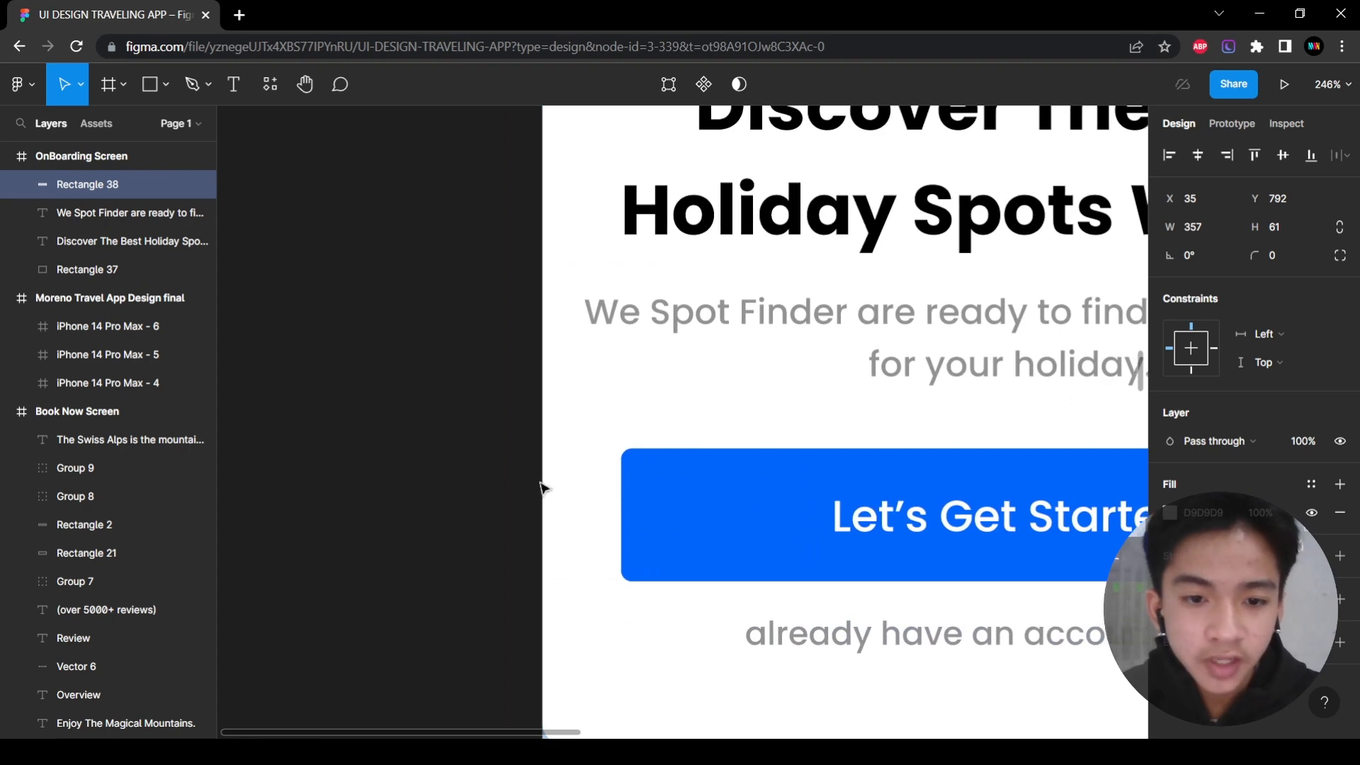
pyautogui.scroll(-5, 602, 443)
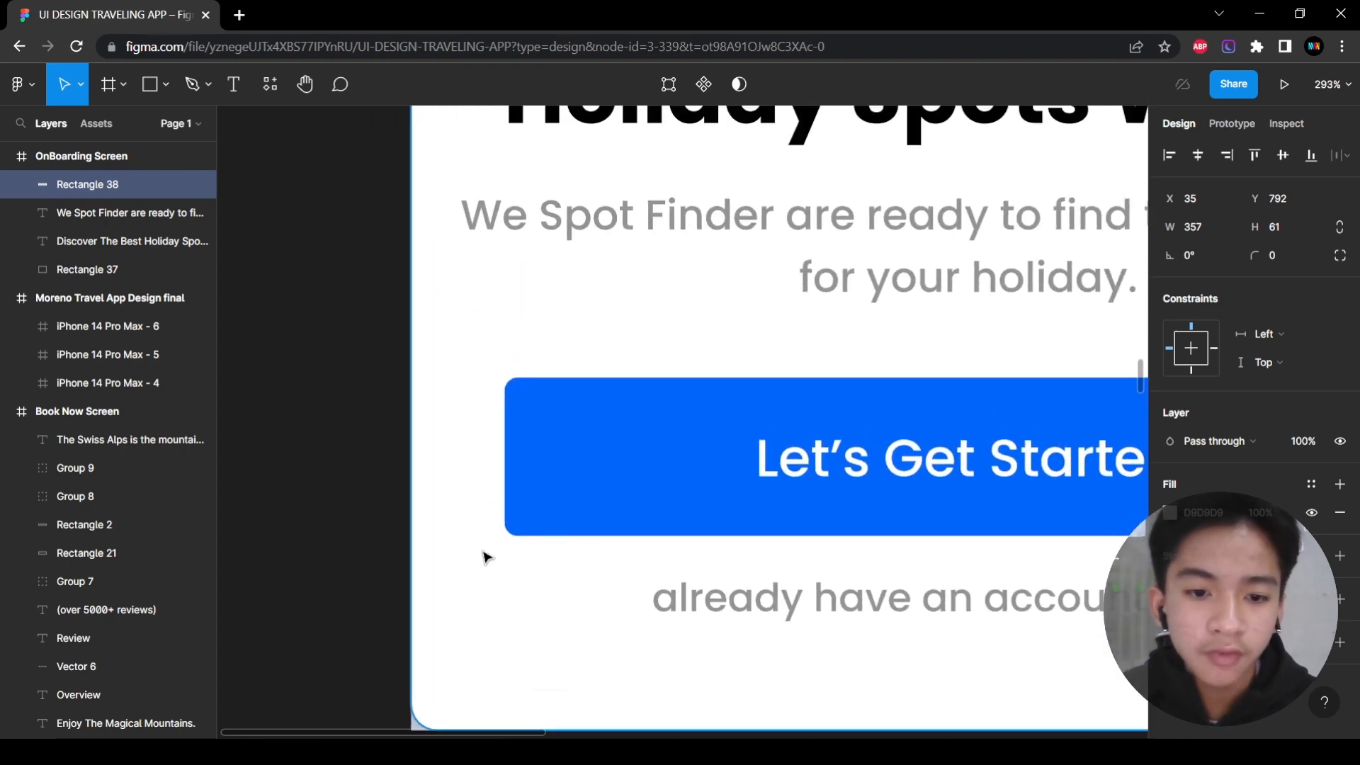
pyautogui.scroll(-3, 780, 555)
pyautogui.hscroll(8, 767, 592)
pyautogui.scroll(-3, 881, 598)
pyautogui.doubleClick(576, 598)
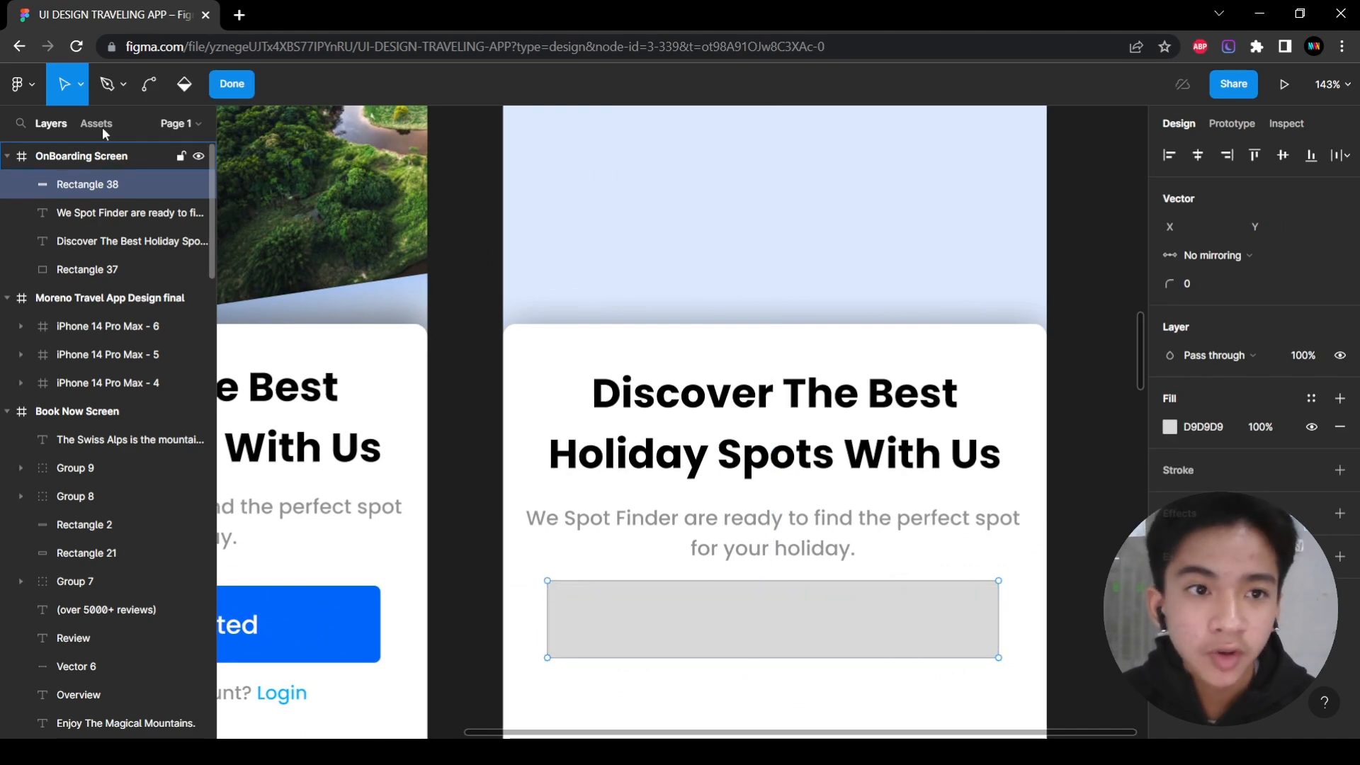
pyautogui.click(232, 84)
pyautogui.hscroll(3, 883, 635)
pyautogui.scroll(-2, 921, 616)
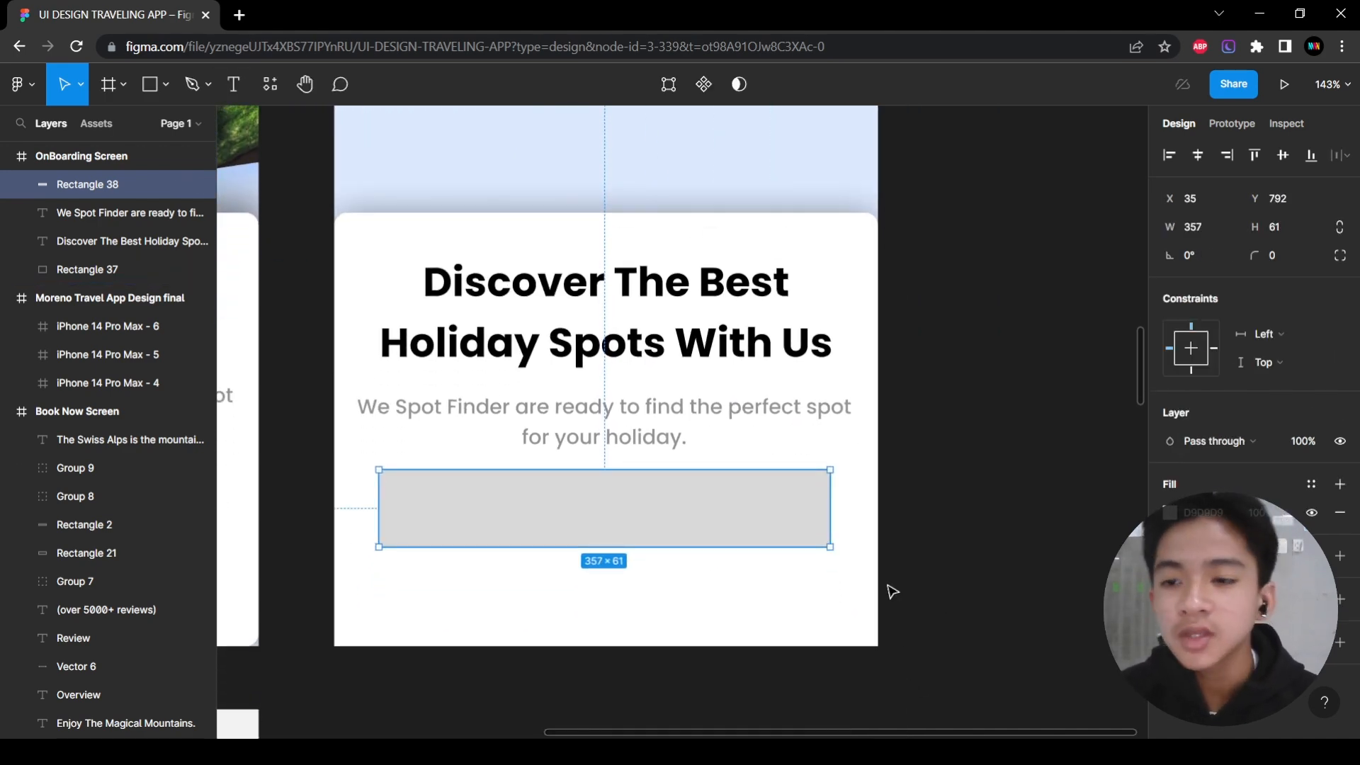
# Set the corner radius of the new button rectangle below the subtitle to 5.
pyautogui.scroll(1, 888, 585)
pyautogui.click(881, 557)
pyautogui.click(793, 570)
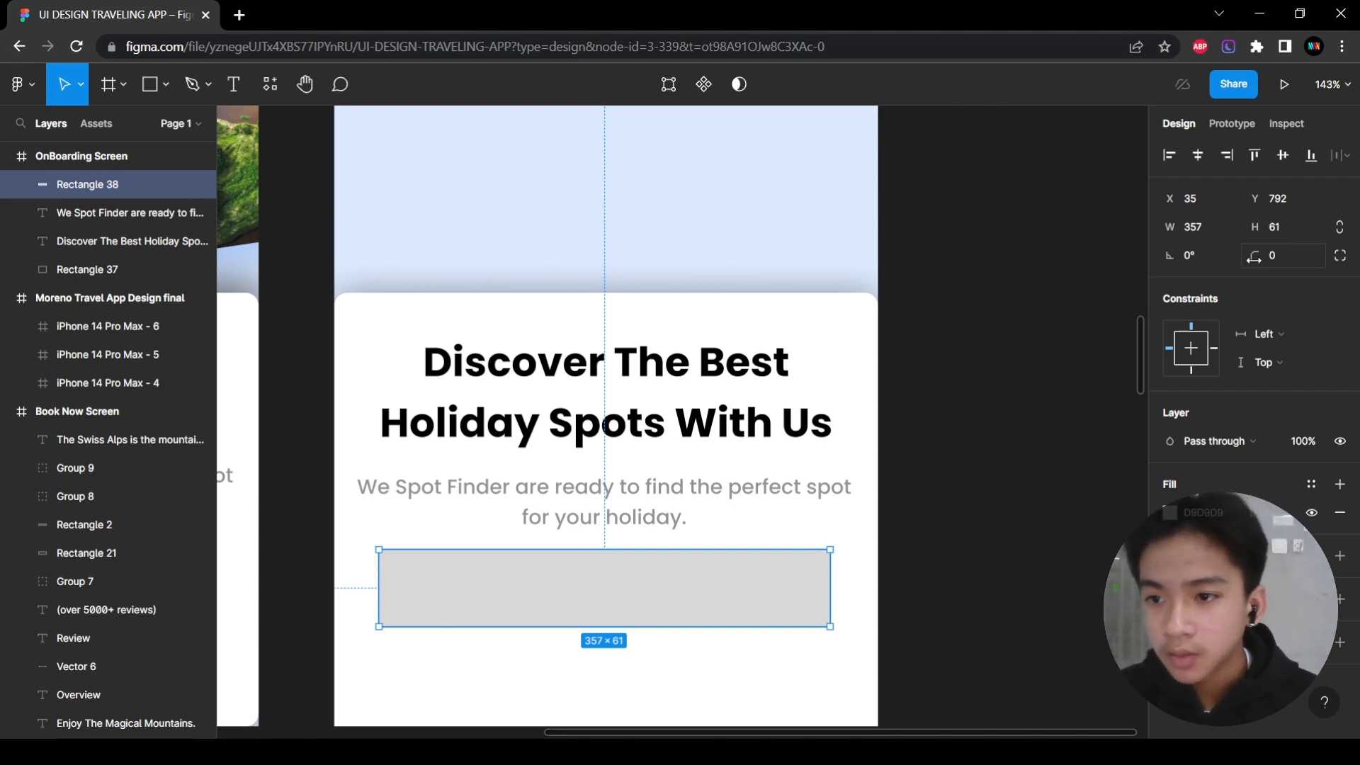
pyautogui.click(1289, 257)
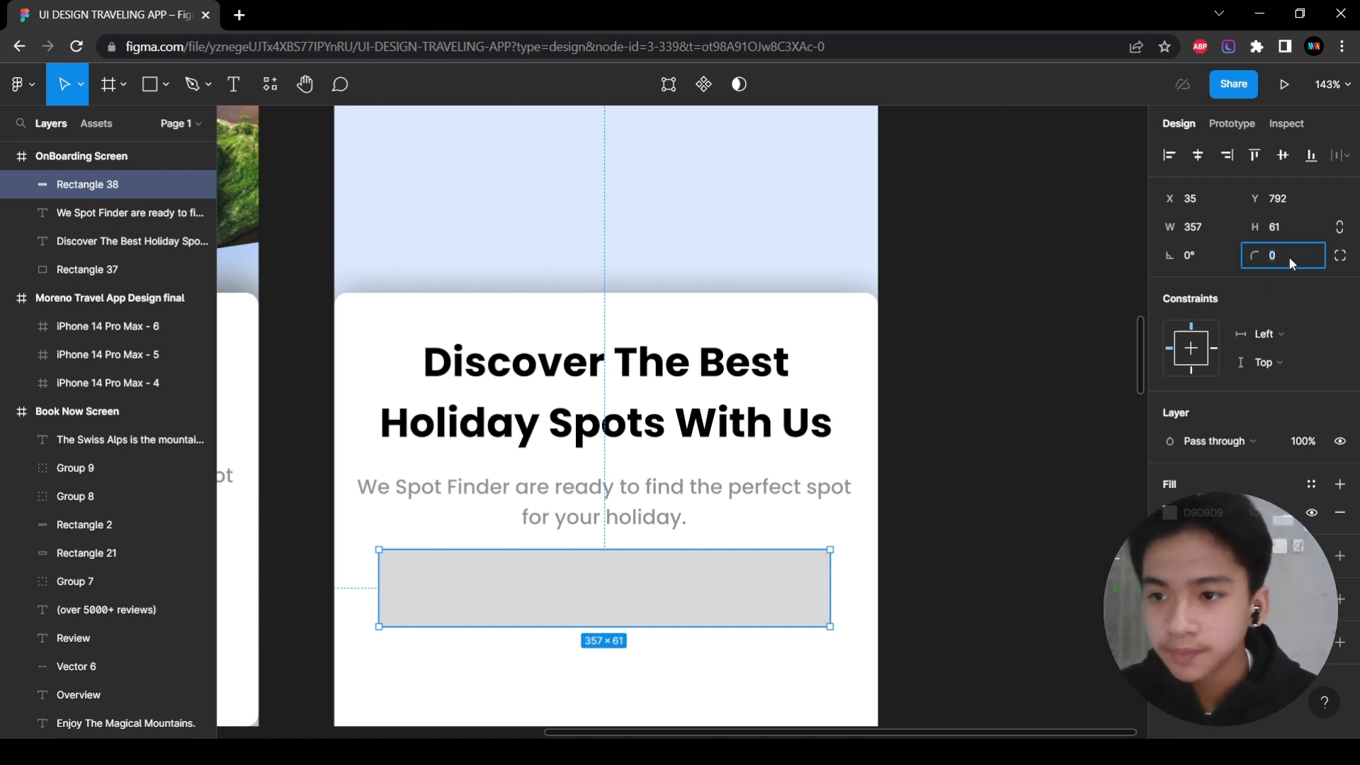
pyautogui.write('5')
pyautogui.click(1002, 498)
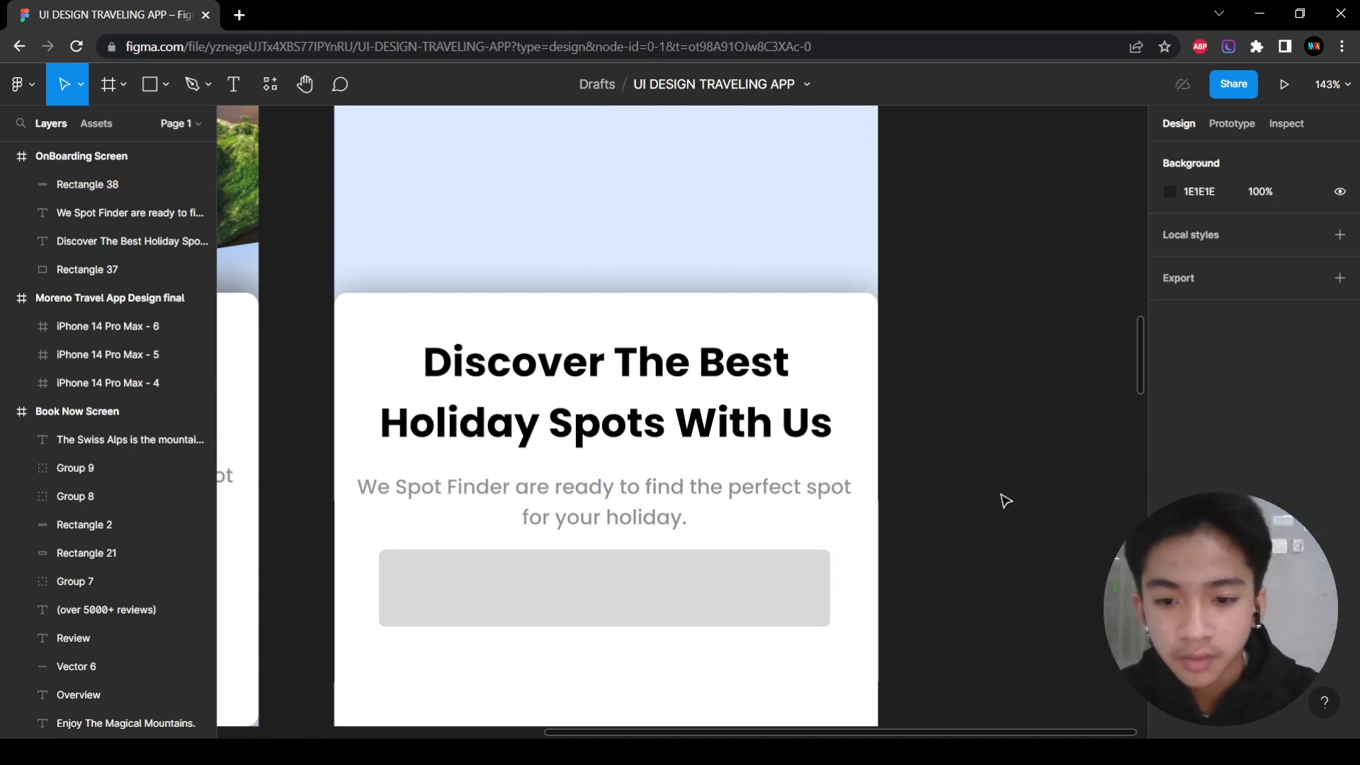
# Recolour the new button rectangle to blue 0066FF, copying the fill of the finished panel's button.
pyautogui.hscroll(-6, 1002, 498)
pyautogui.click(538, 619)
pyautogui.hscroll(6, 848, 552)
pyautogui.press('Escape')
pyautogui.scroll(-2, 848, 552)
pyautogui.click(725, 465)
pyautogui.hscroll(-5, 725, 465)
pyautogui.click(574, 487)
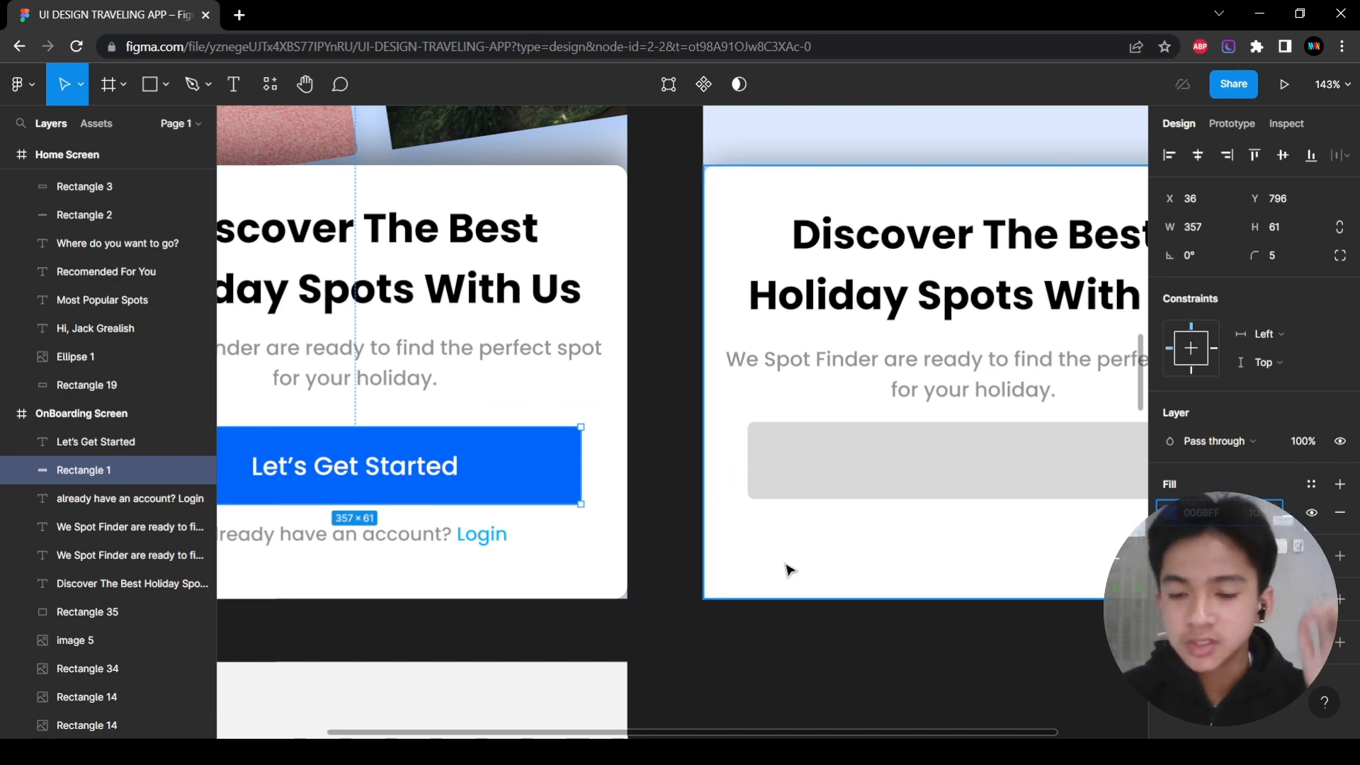
pyautogui.hscroll(5, 814, 586)
pyautogui.click(812, 471)
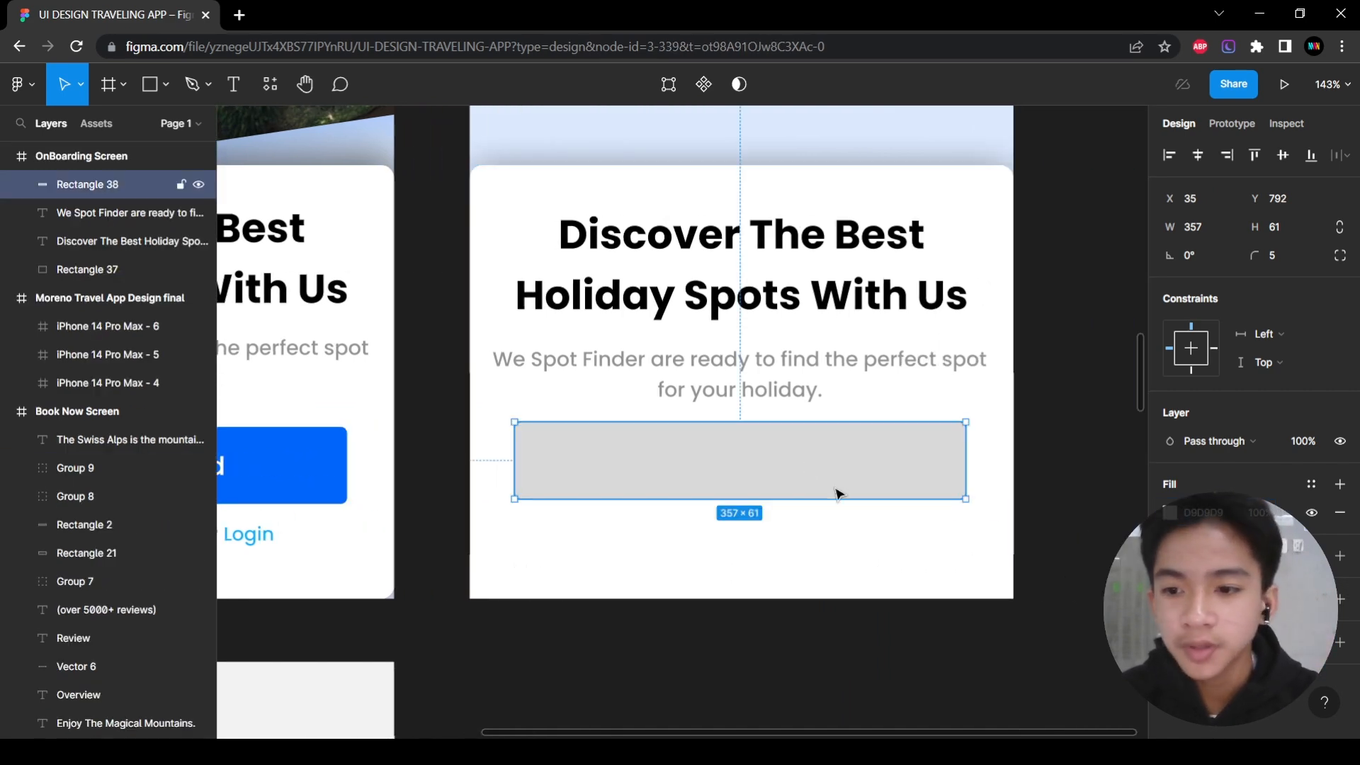
pyautogui.press('Return')
pyautogui.scroll(-5, 814, 664)
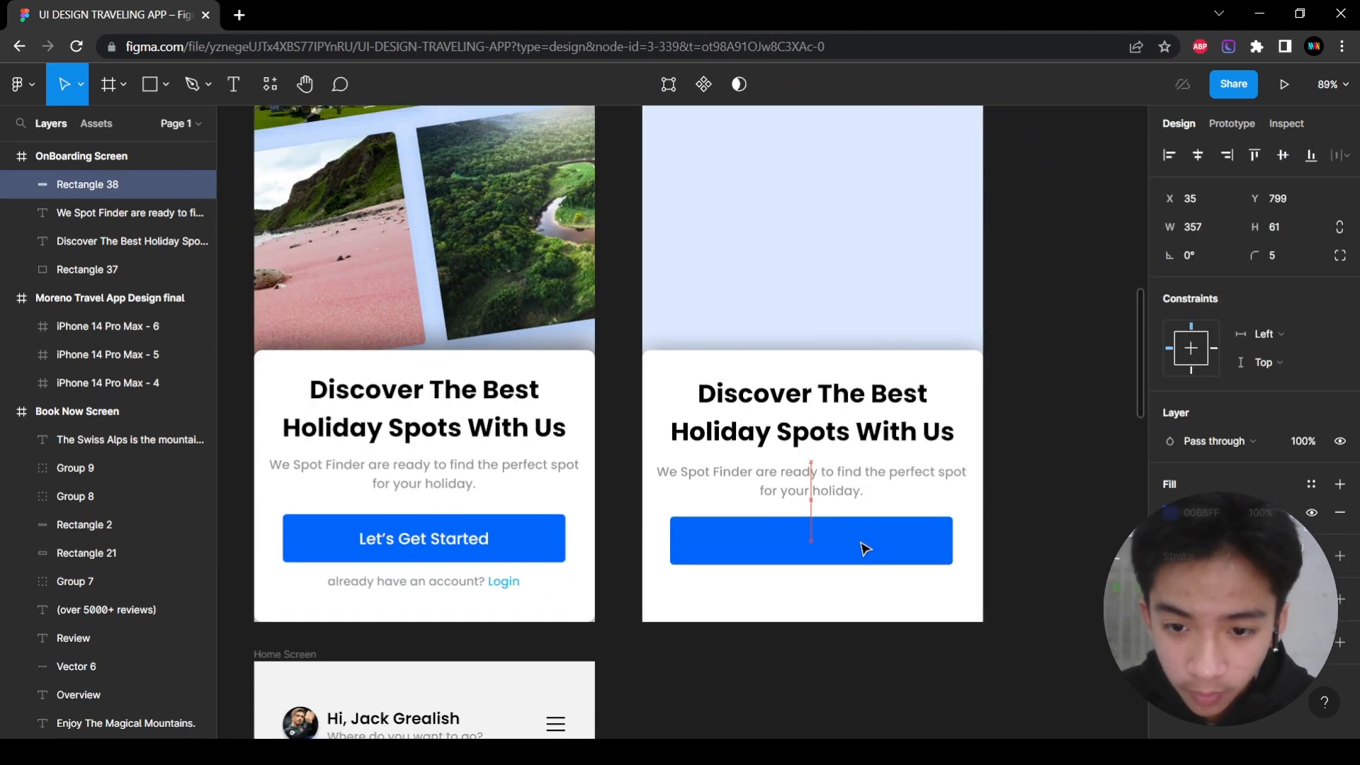
# Add a white text label reading "Let's Get Started" over the new blue button.
pyautogui.click(513, 551)
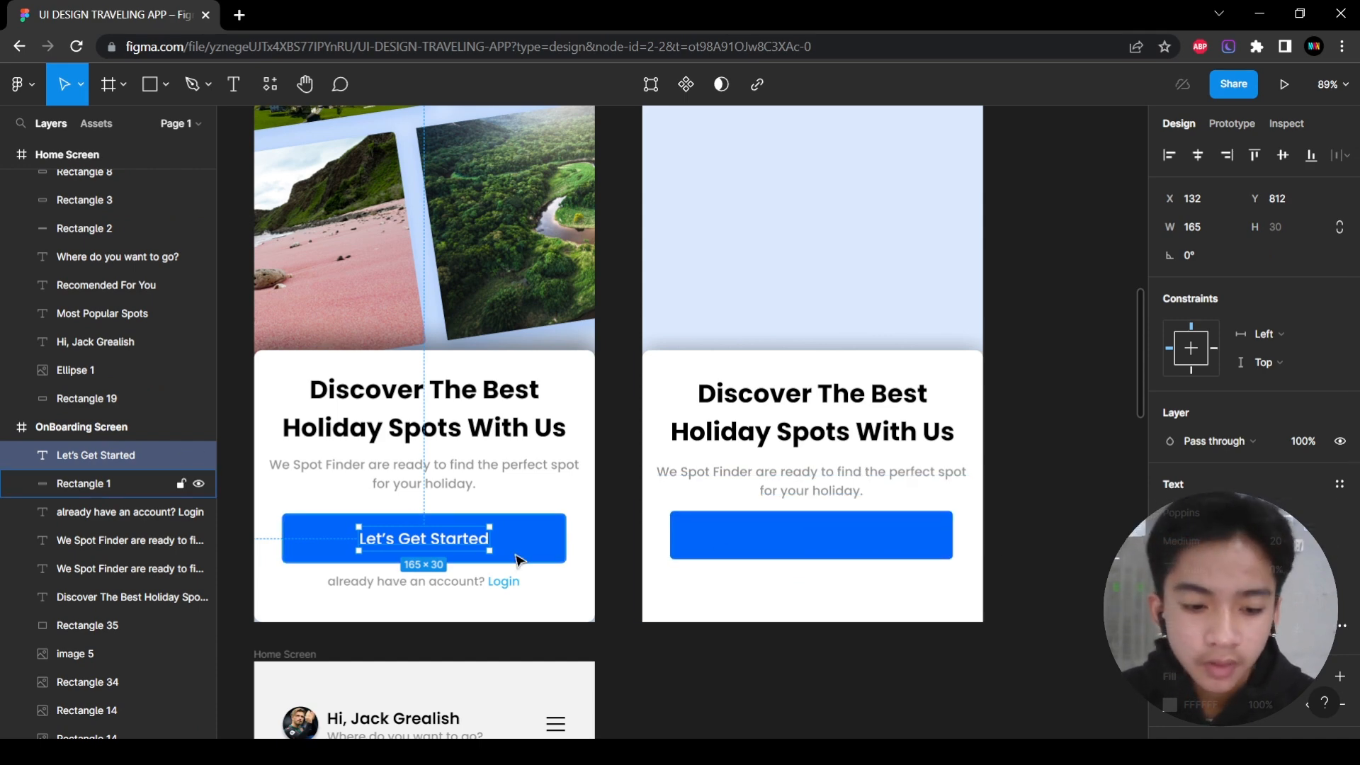
pyautogui.click(235, 88)
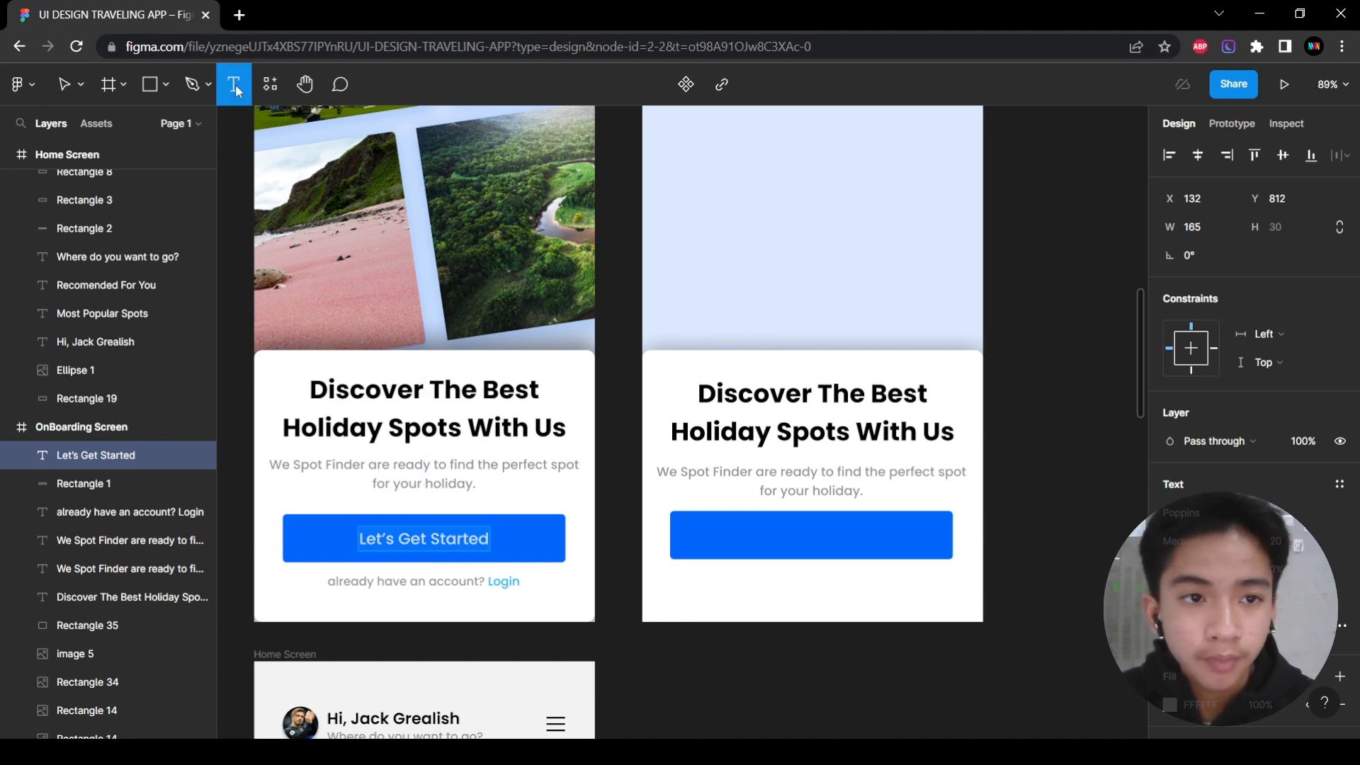
pyautogui.click(806, 544)
pyautogui.write("Let's")
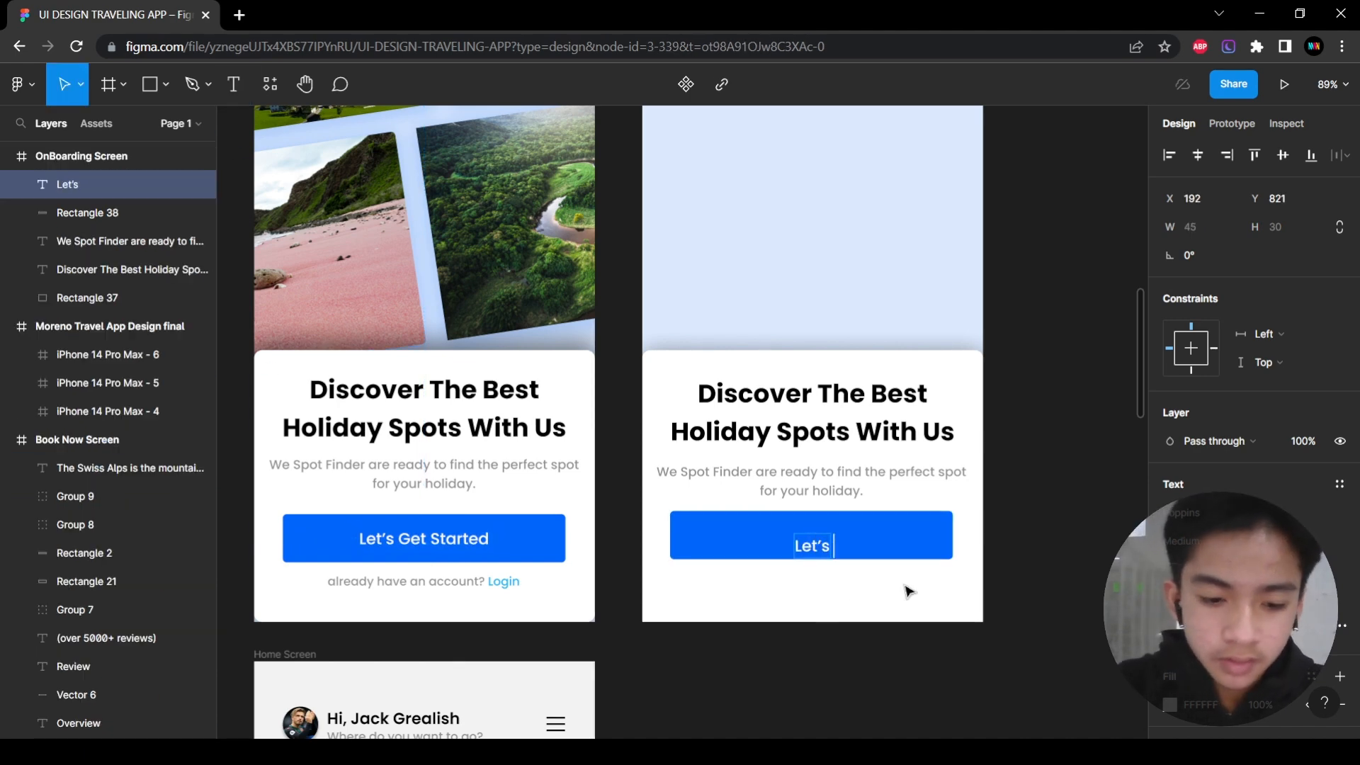
pyautogui.write(' Get Sta')
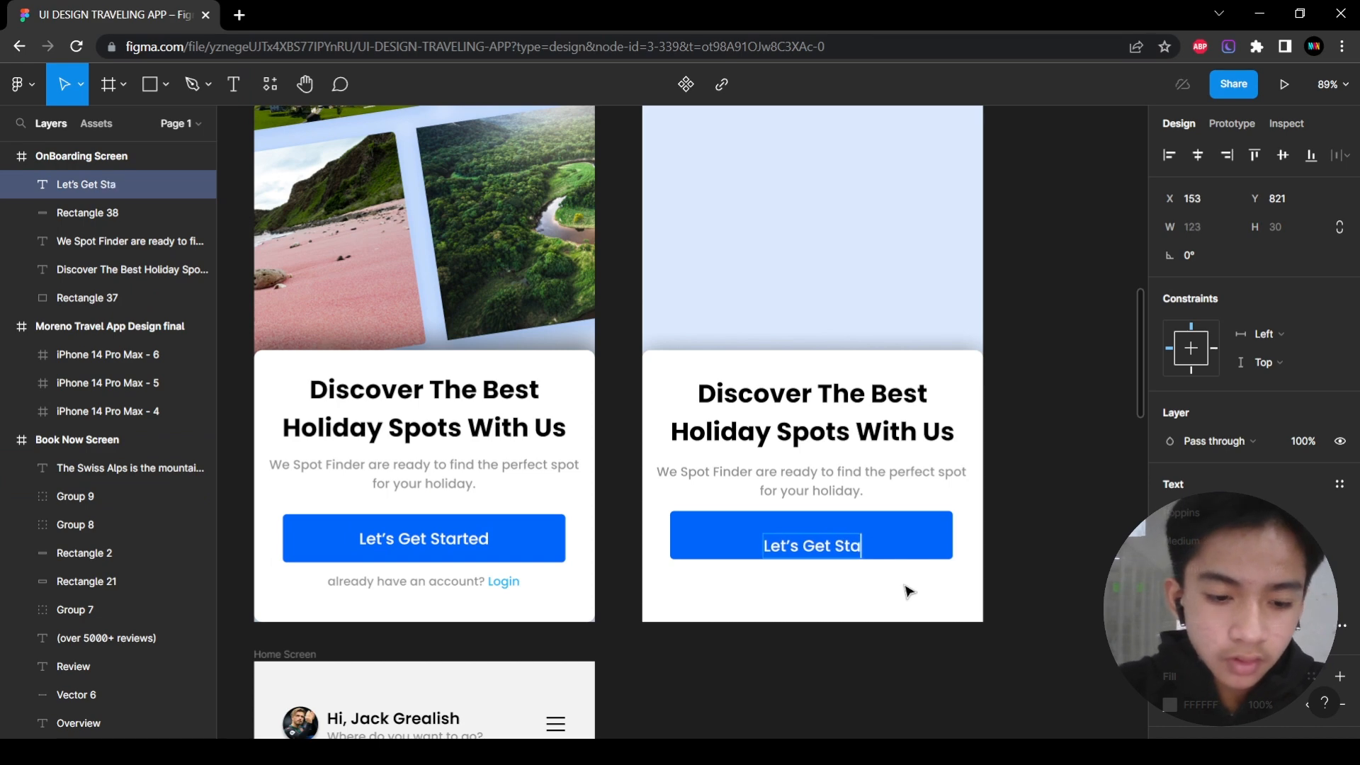
pyautogui.press('BackSpace')
pyautogui.write('rted')
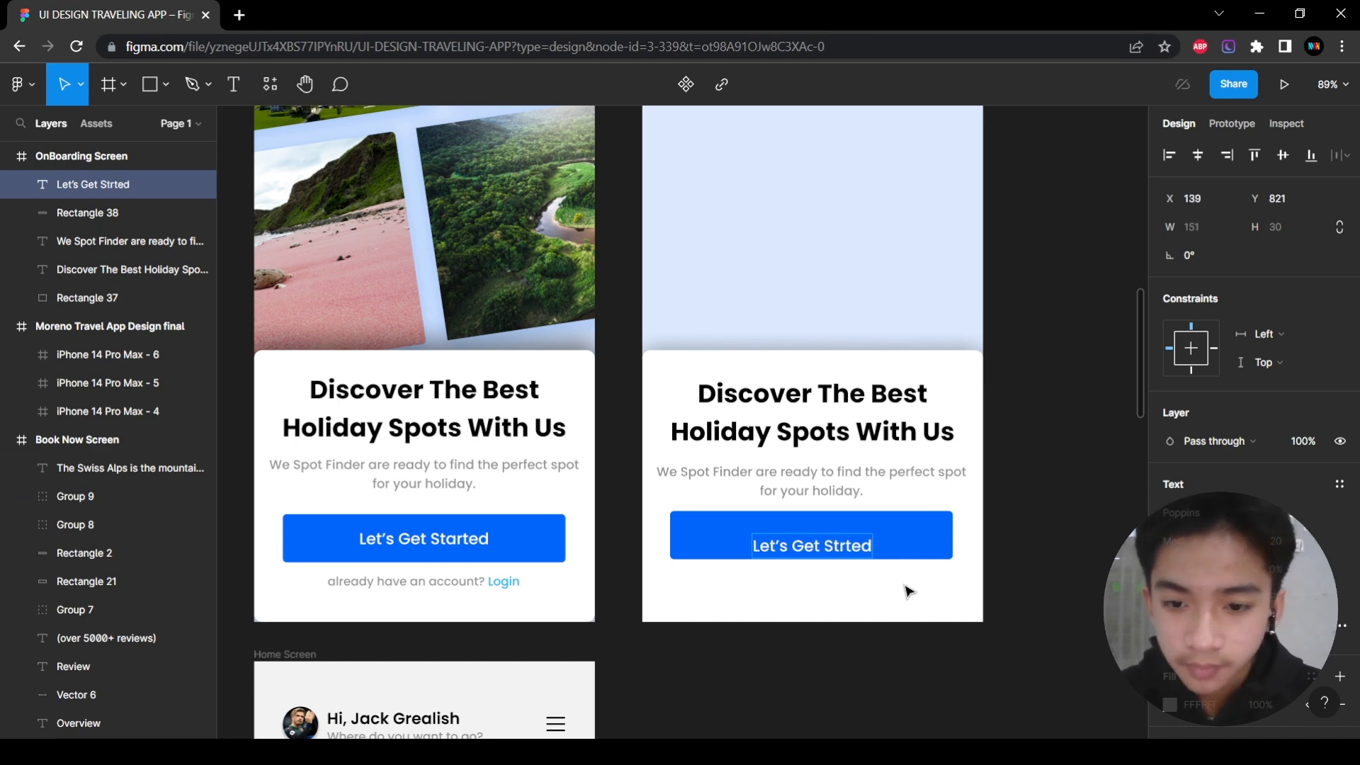
pyautogui.click(841, 551)
pyautogui.write('a')
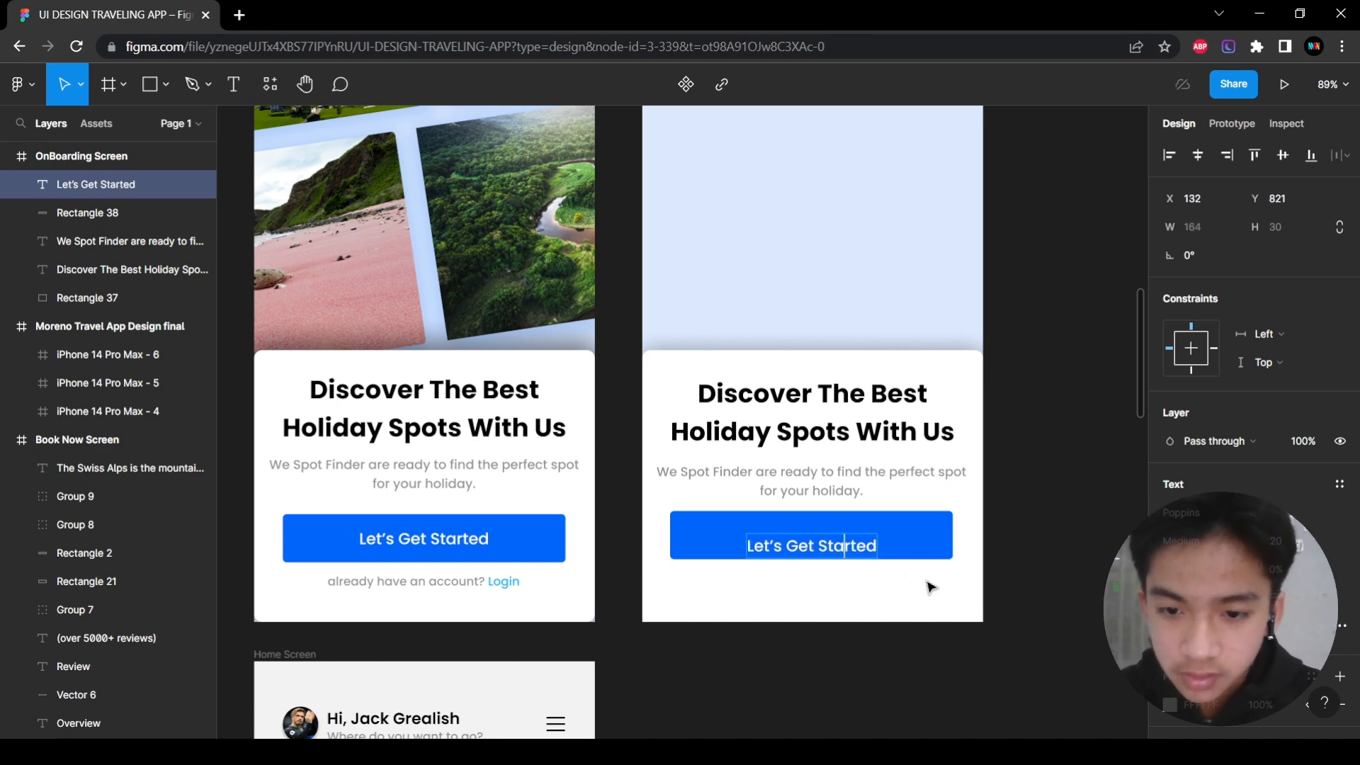
pyautogui.press('Escape')
pyautogui.click(1062, 595)
# Move the "Let's Get Started" label to X 131, Y 808, centred on the new button.
pyautogui.click(828, 551)
pyautogui.moveTo(834, 552); pyautogui.dragTo(832, 543)
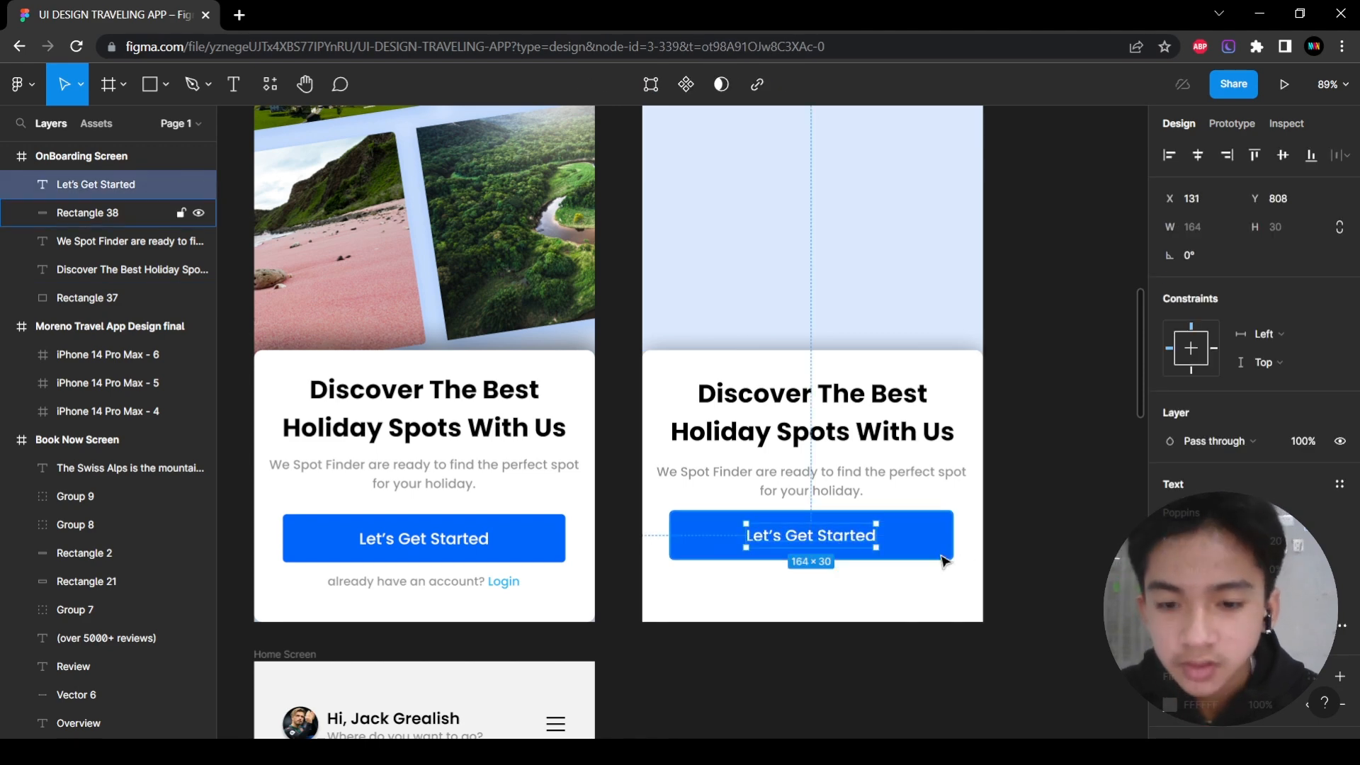
pyautogui.click(1004, 563)
# Compare the new panel with the finished one, looking at the login line beneath the finished button.
pyautogui.scroll(-2, 982, 602)
pyautogui.scroll(2, 985, 631)
pyautogui.scroll(3, 987, 631)
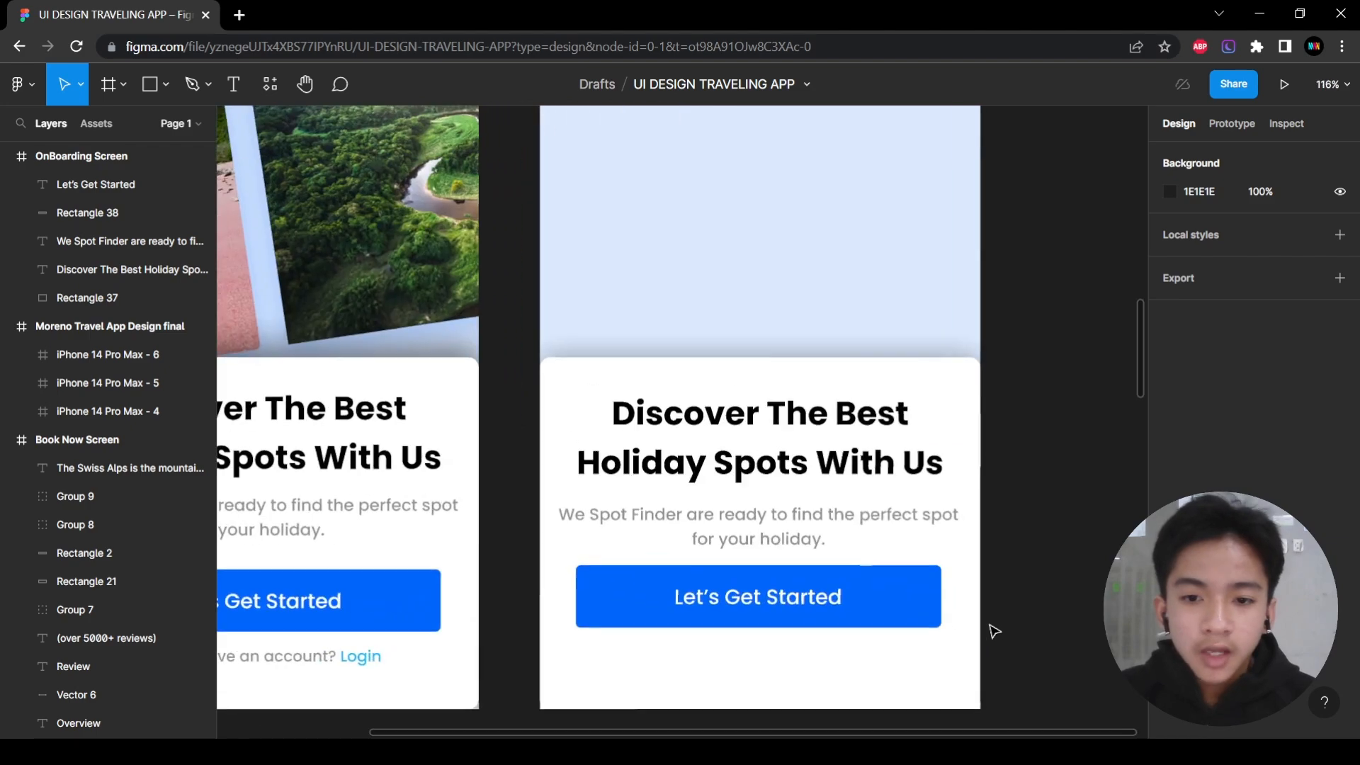
pyautogui.scroll(-2, 395, 592)
pyautogui.hscroll(-3, 425, 514)
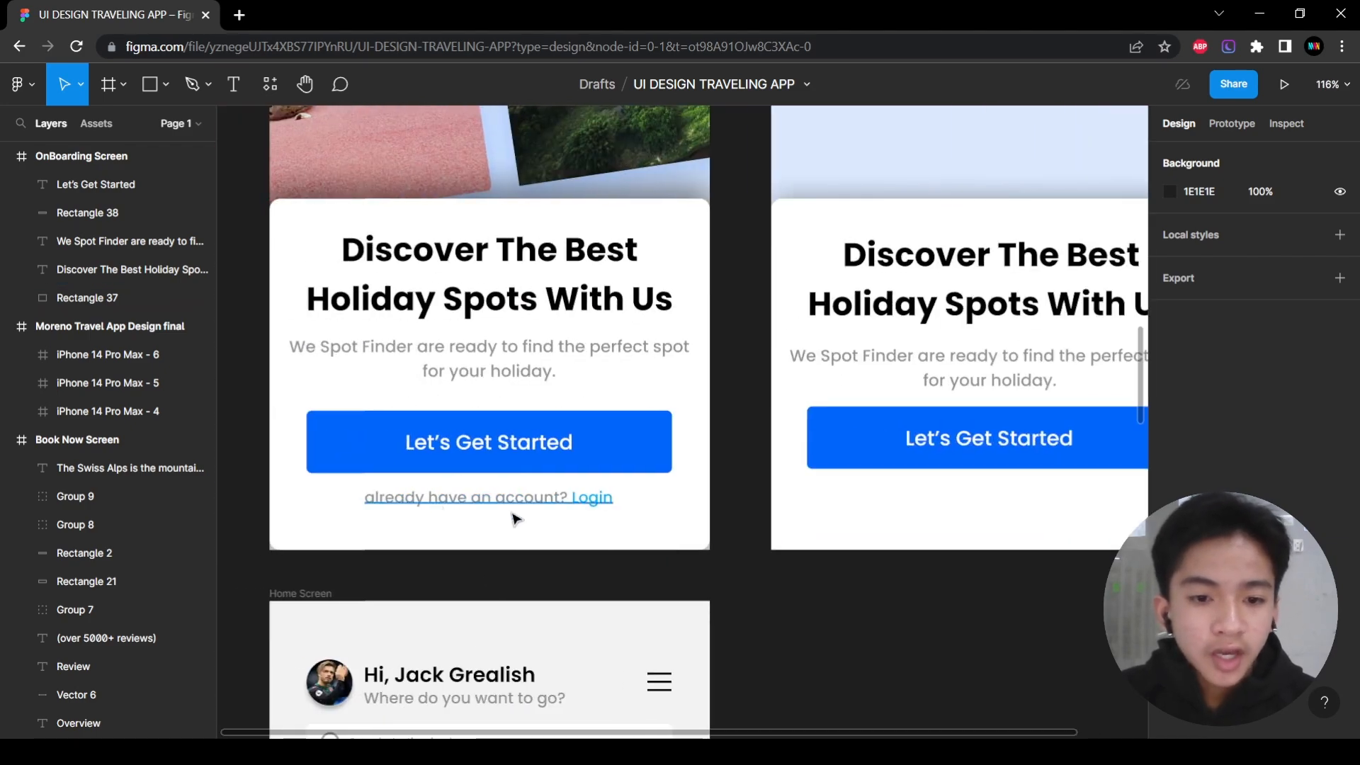
pyautogui.hscroll(1, 517, 519)
pyautogui.hscroll(2, 571, 511)
pyautogui.scroll(1, 571, 512)
pyautogui.scroll(-2, 573, 512)
pyautogui.scroll(-3, 572, 511)
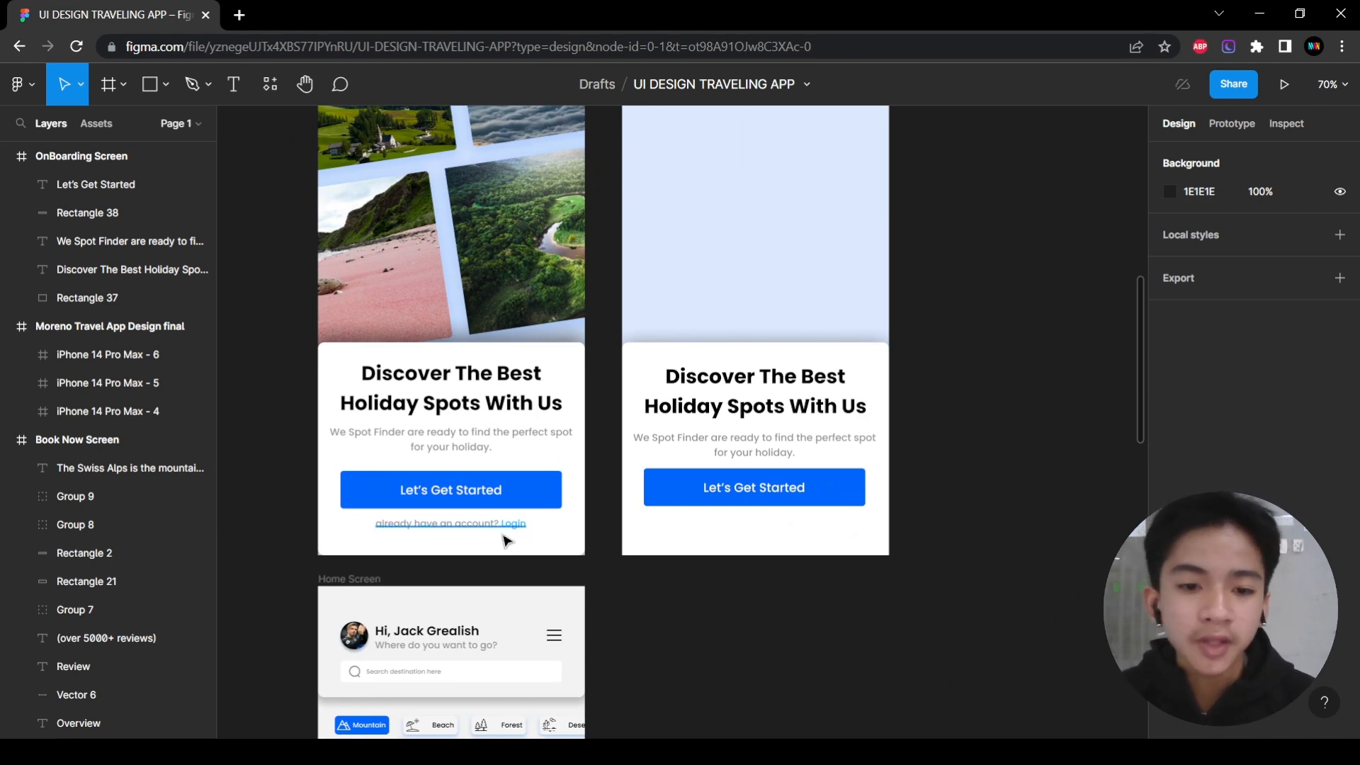
pyautogui.scroll(3, 471, 575)
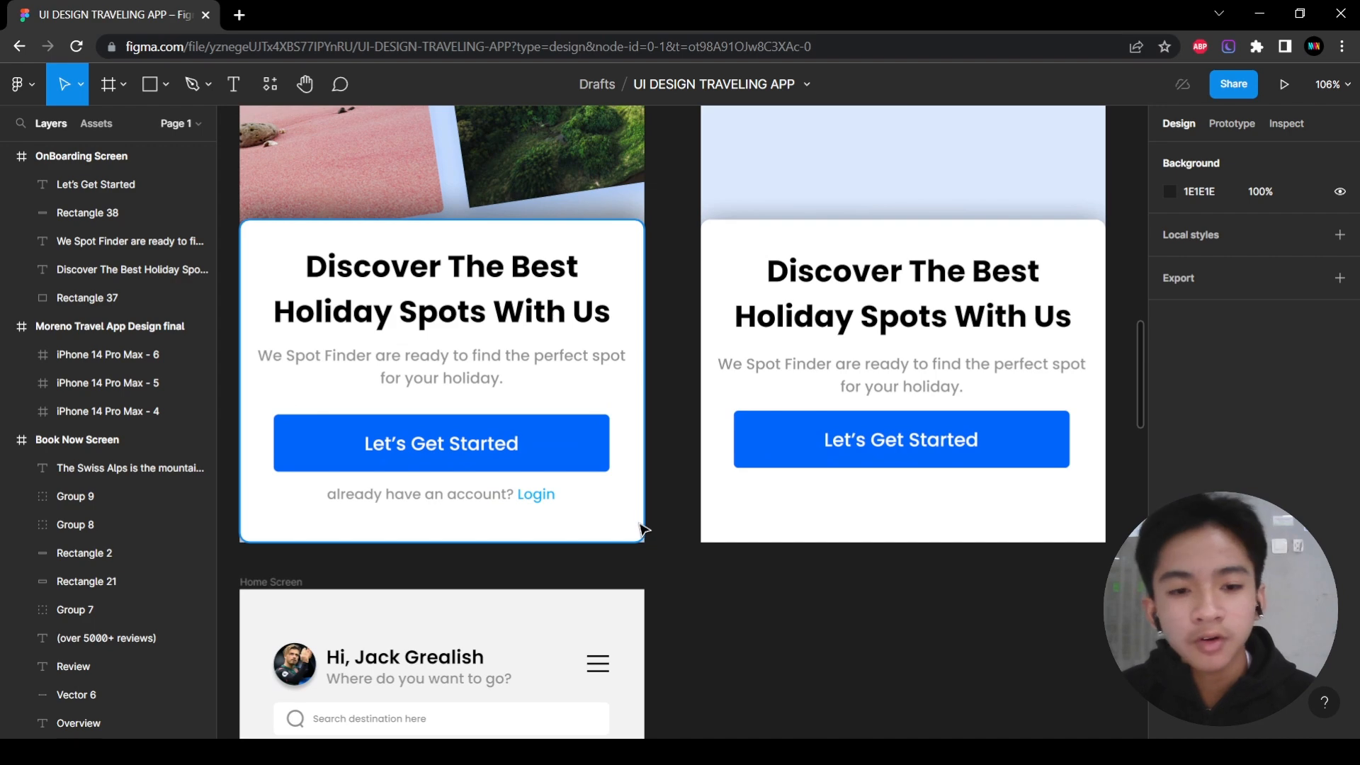
pyautogui.scroll(3, 662, 552)
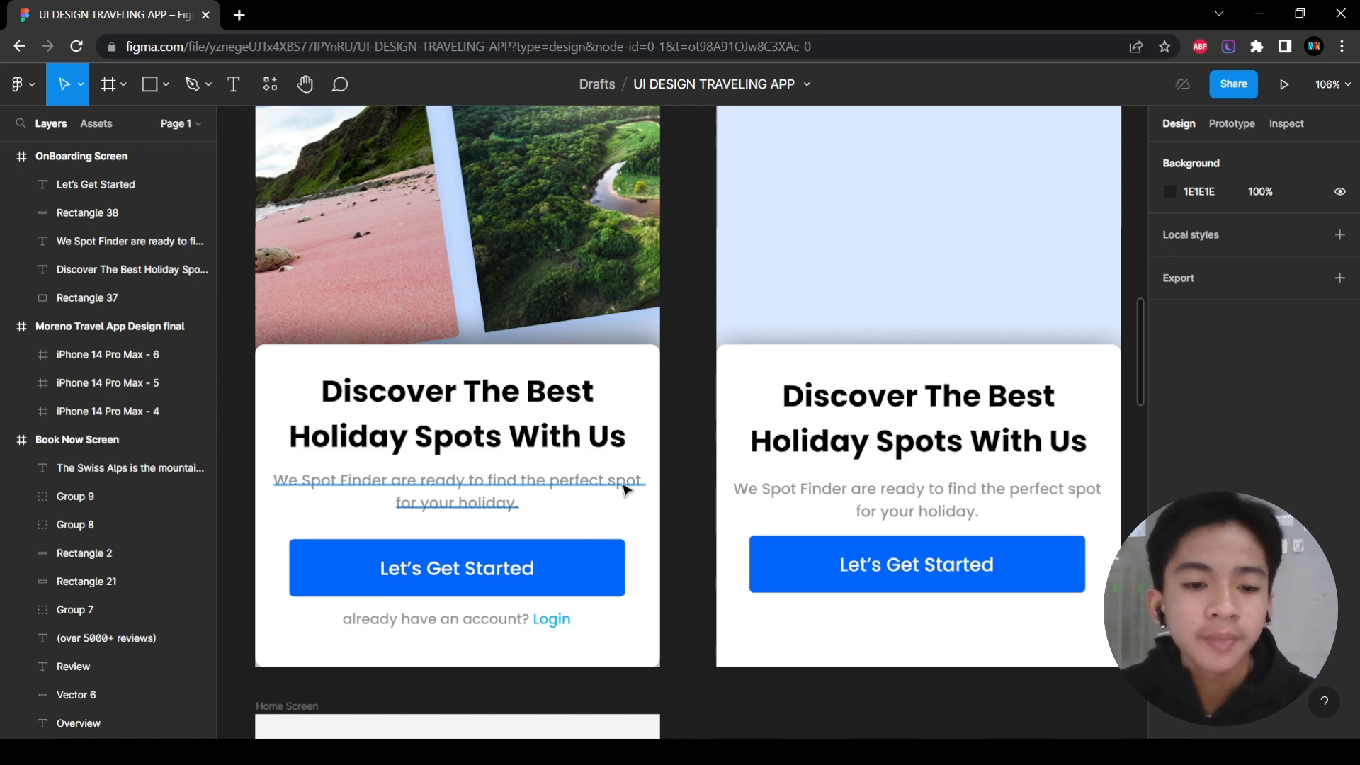
pyautogui.hscroll(1, 617, 511)
pyautogui.scroll(-4, 714, 546)
pyautogui.hscroll(-1, 453, 489)
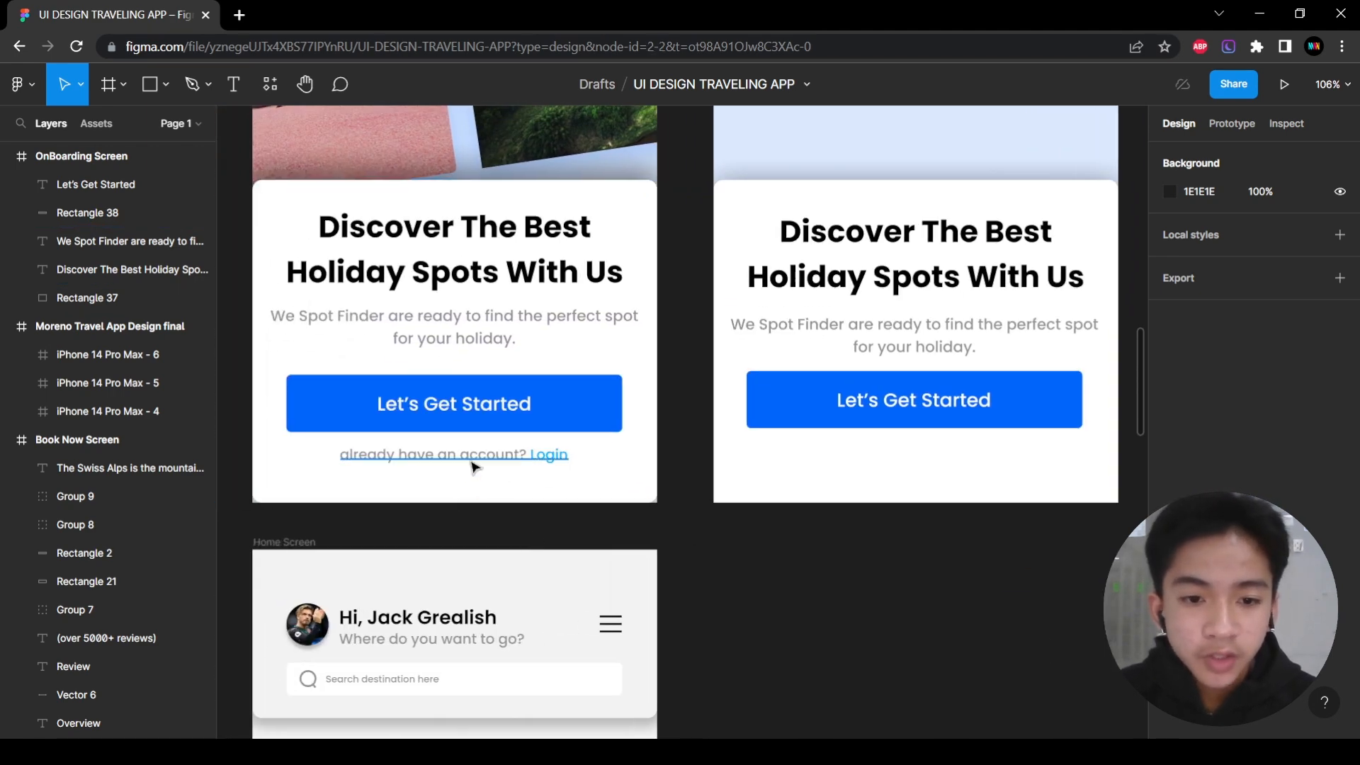
pyautogui.click(470, 460)
pyautogui.scroll(4, 810, 616)
pyautogui.hscroll(2, 810, 616)
pyautogui.click(799, 489)
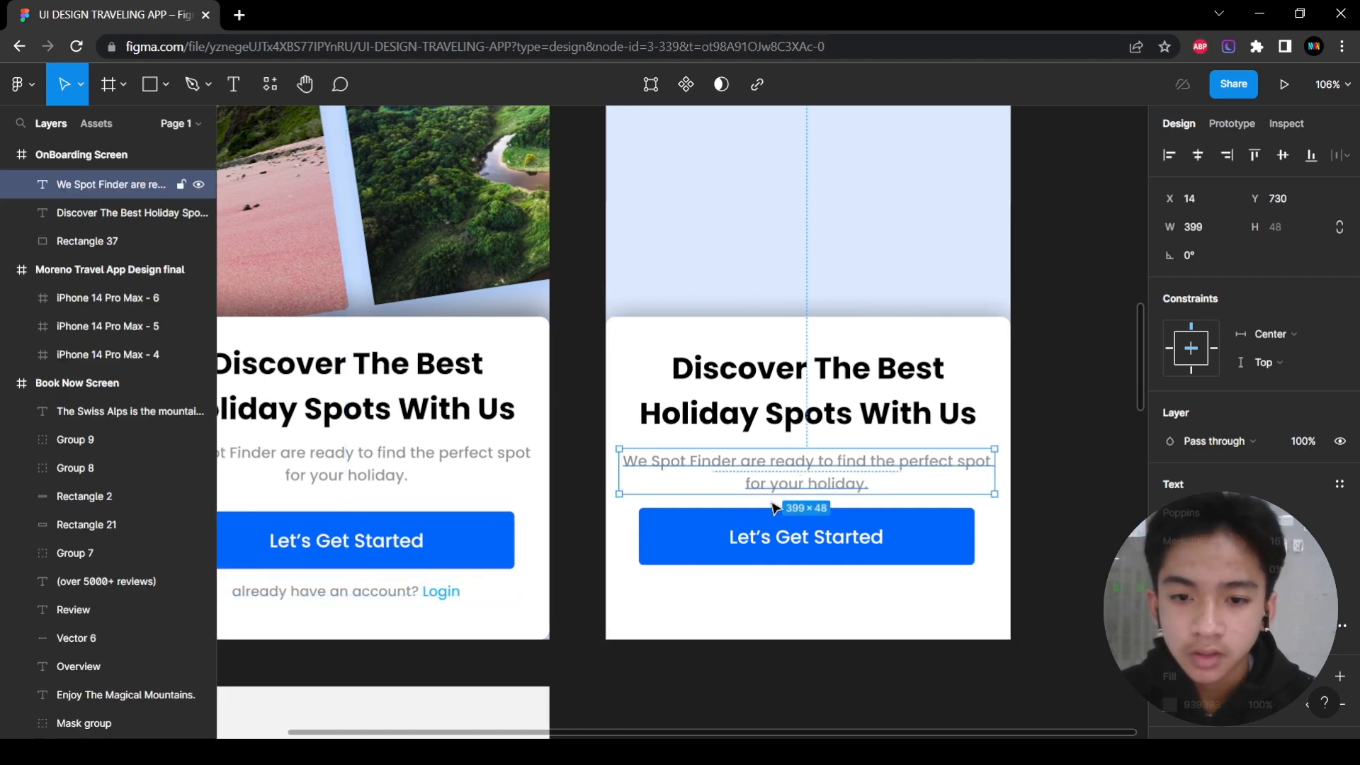
pyautogui.press('Return')
pyautogui.click(69, 84)
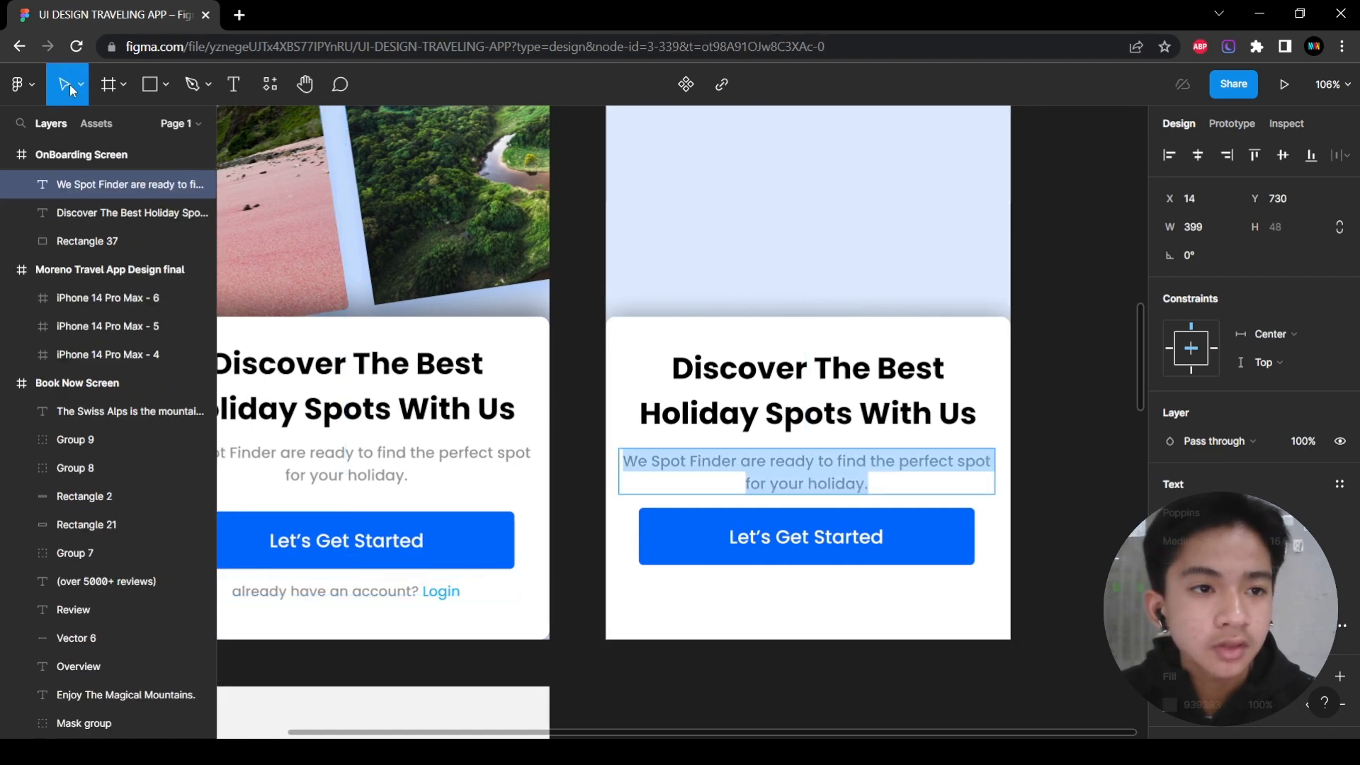
# Add the text "alreadu have an account? Login" below the new button in Poppins Medium 15, matching the finished login line's style.
pyautogui.click(370, 598)
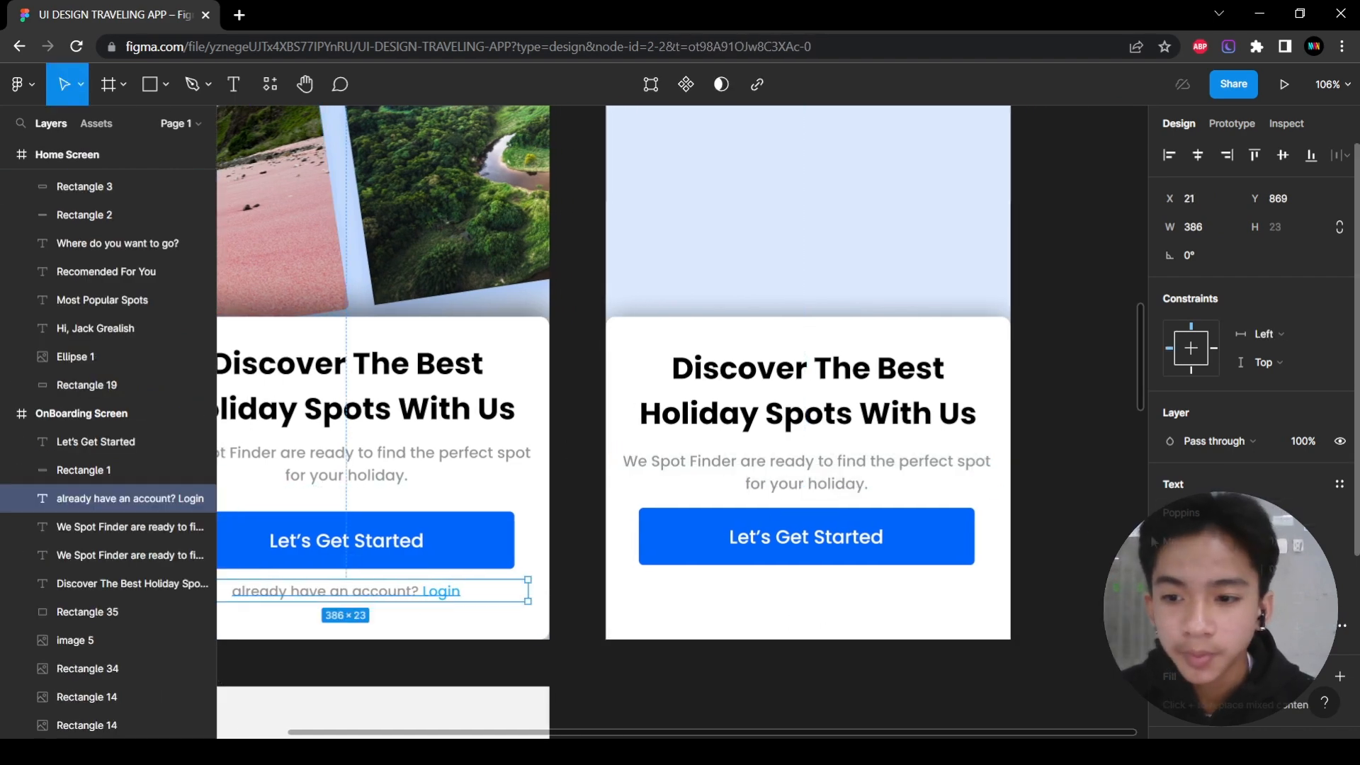
pyautogui.scroll(-2, 1247, 354)
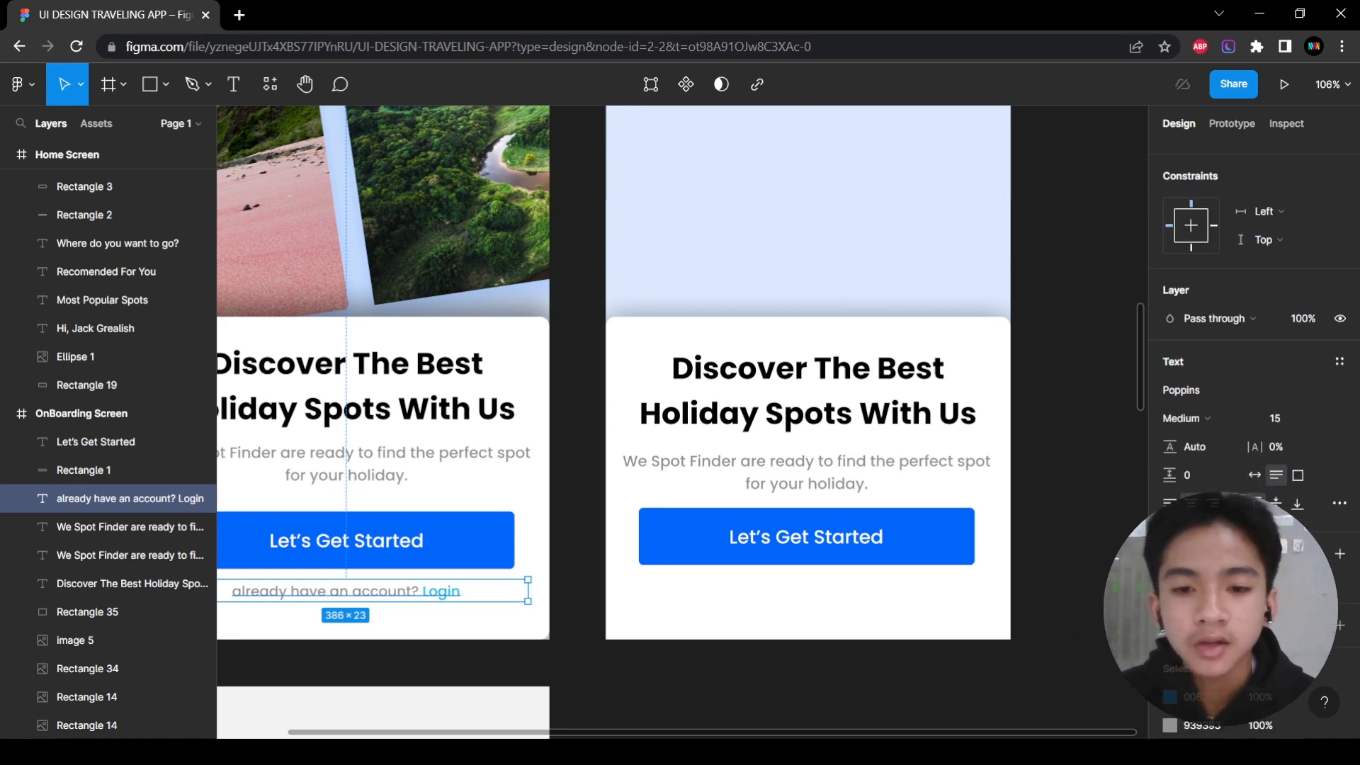
pyautogui.press('Return')
pyautogui.click(759, 607)
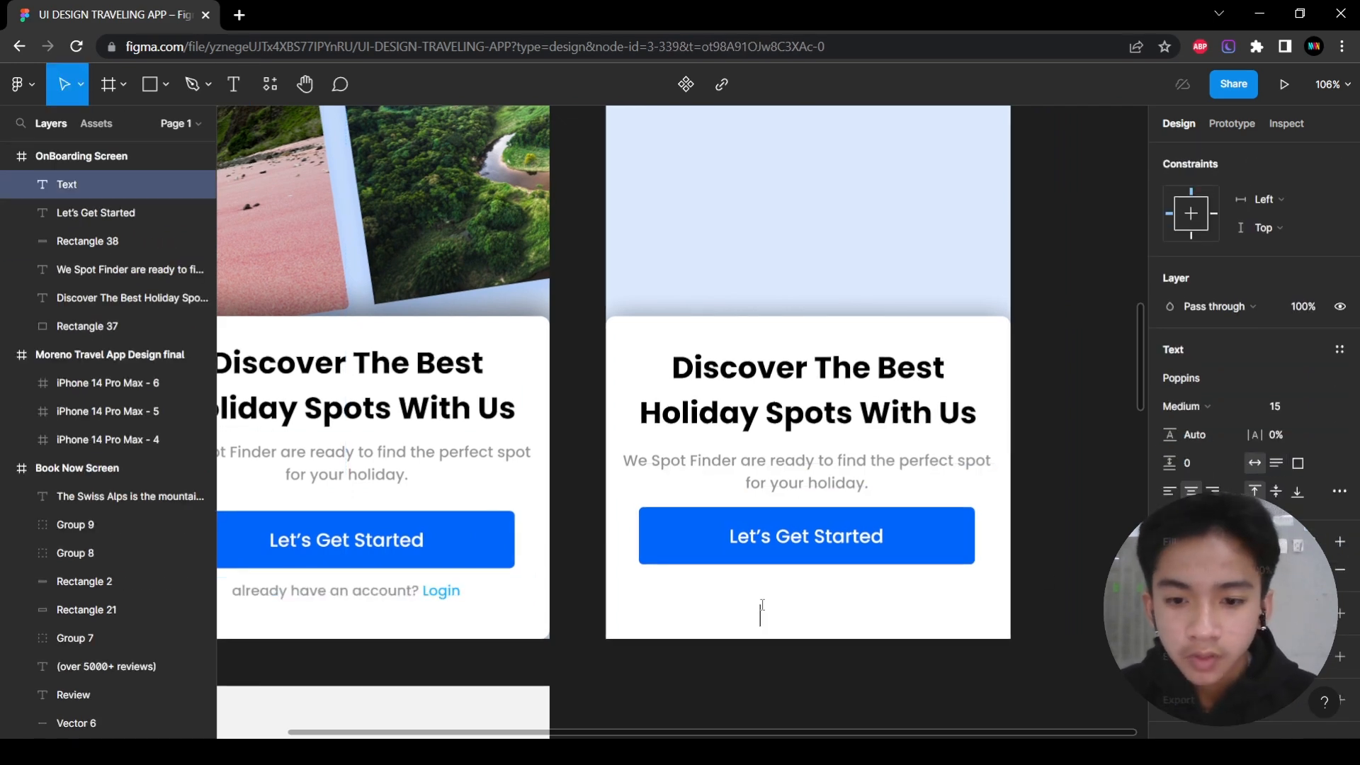
pyautogui.hscroll(-3, 761, 609)
pyautogui.write('a')
pyautogui.press('Escape')
pyautogui.write('lreadu have an account? Login')
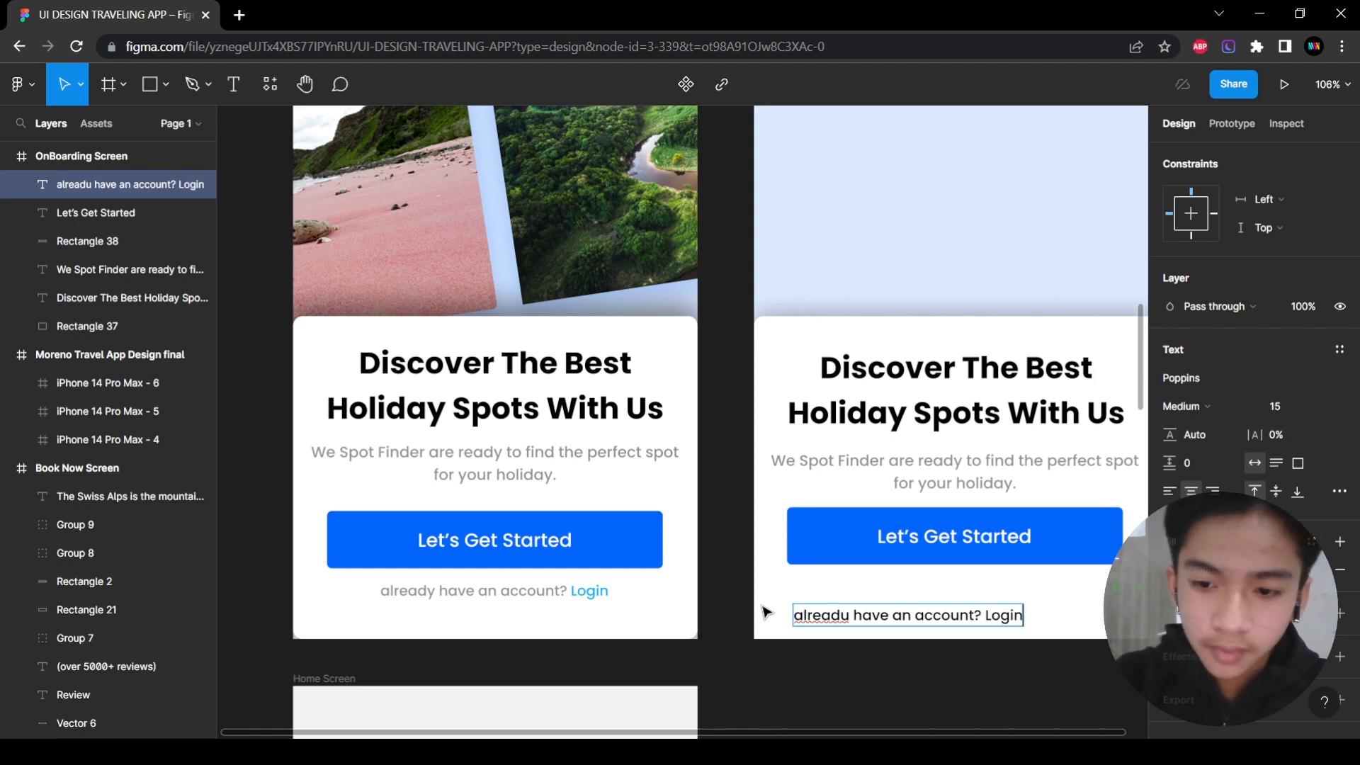
pyautogui.press('Escape')
pyautogui.click(935, 661)
# Correct the first word of the new login line to "already".
pyautogui.hscroll(3, 935, 661)
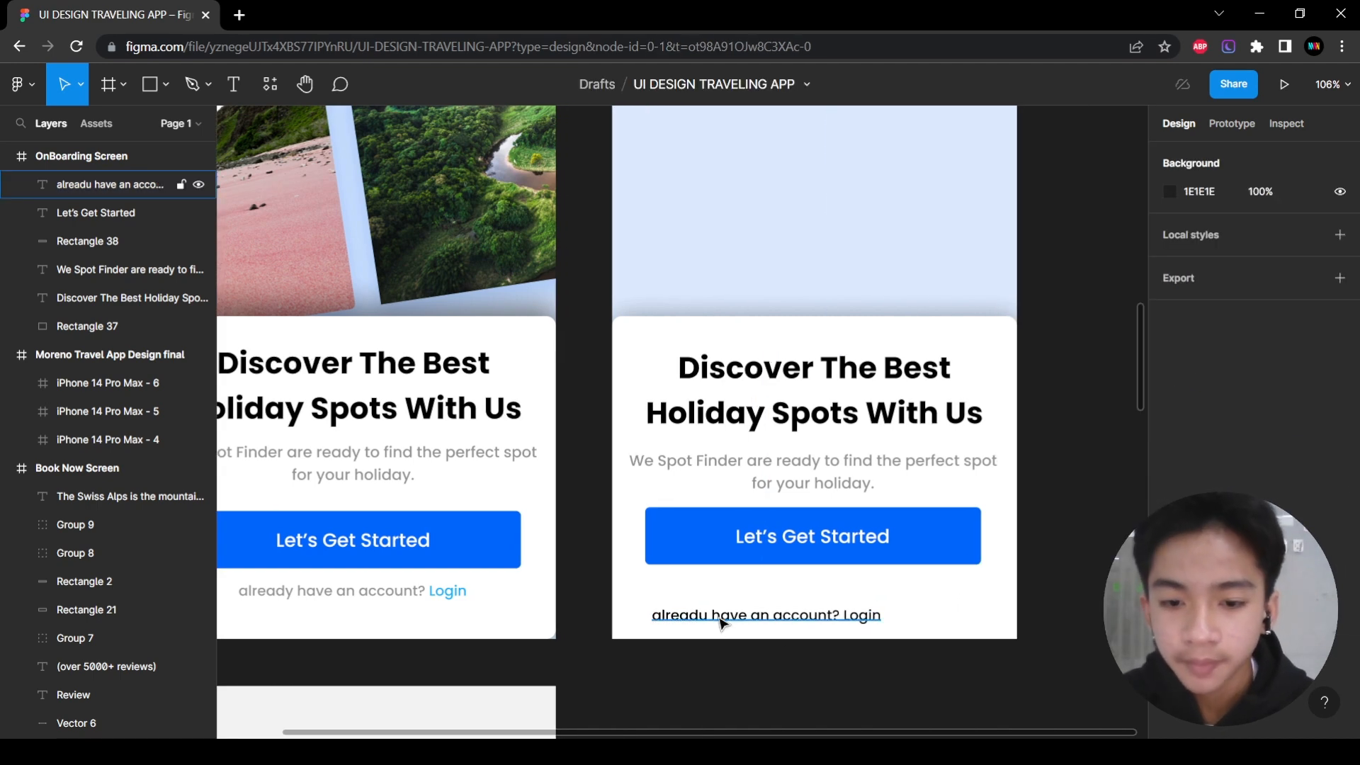
pyautogui.click(705, 615)
pyautogui.doubleClick(705, 615)
pyautogui.write('already')
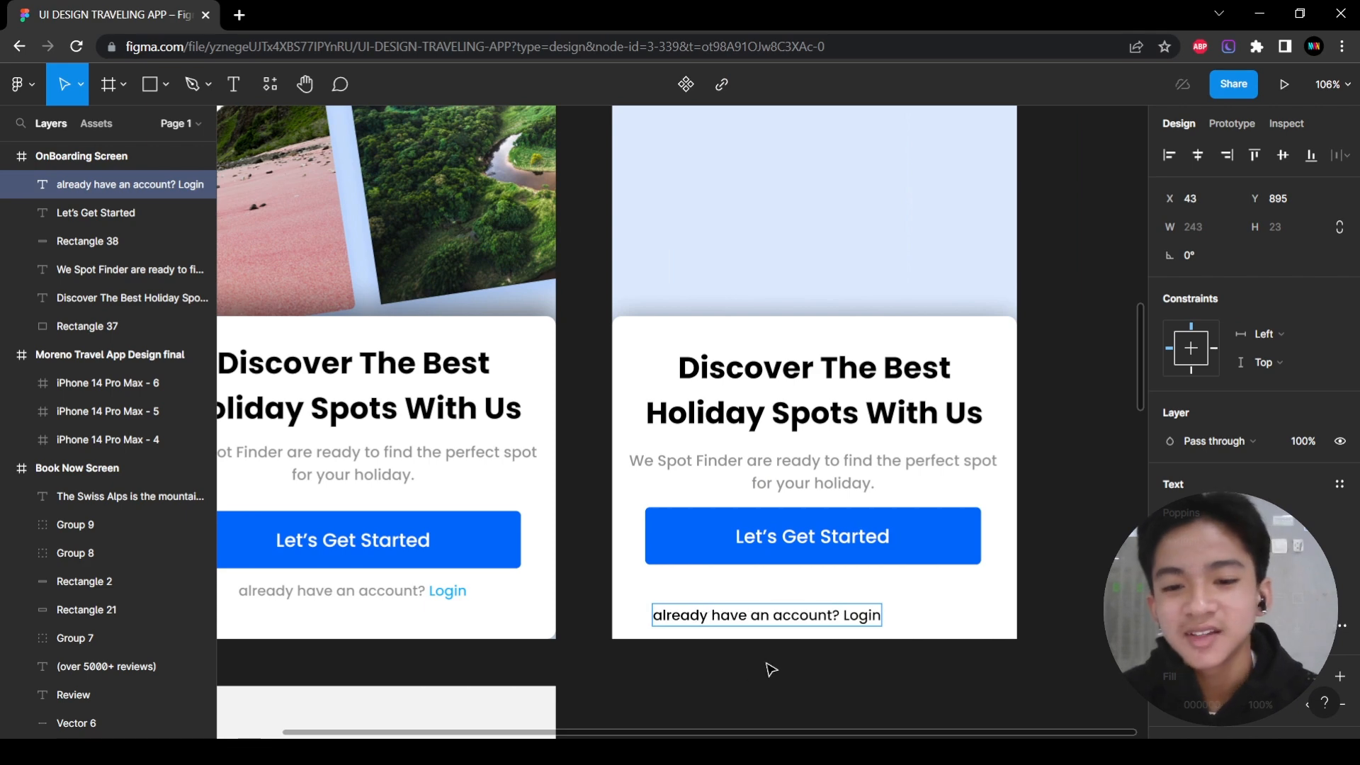
pyautogui.press('Escape')
# Move the new login line up to Y 867 under the button and centre it horizontally in the frame.
pyautogui.moveTo(829, 601); pyautogui.dragTo(828, 588)
pyautogui.click(1204, 155)
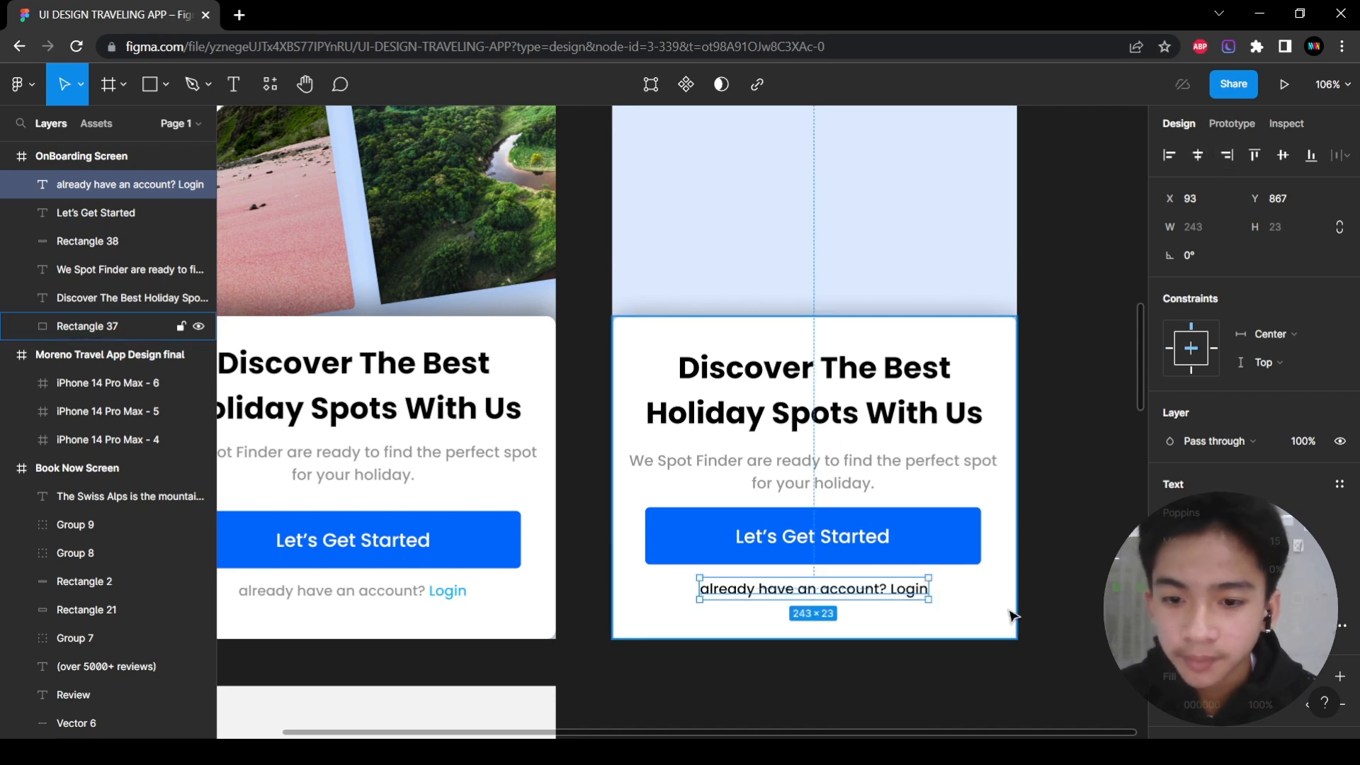
pyautogui.click(1049, 615)
# Recolour the new login line to the same grey as the subtitle above the button.
pyautogui.hscroll(-1, 832, 607)
pyautogui.hscroll(-1, 833, 607)
pyautogui.click(832, 593)
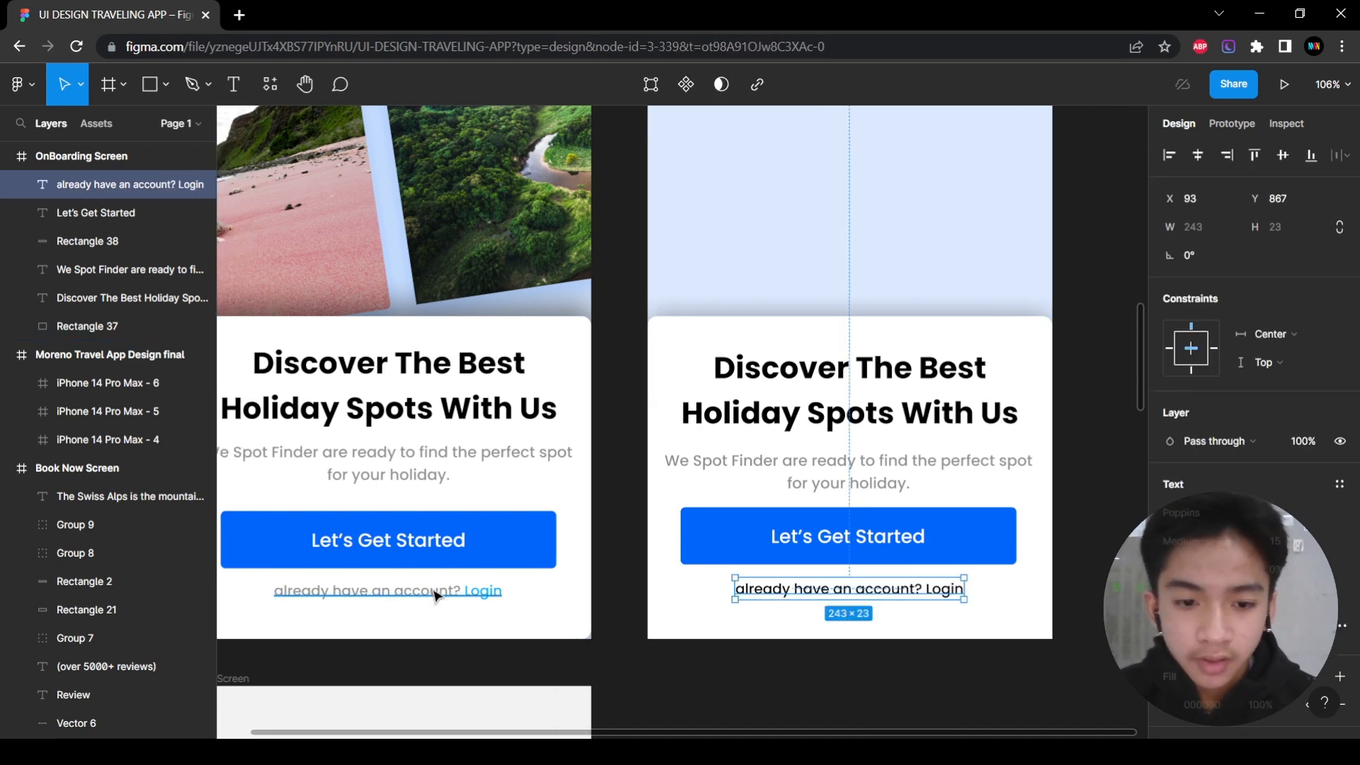
pyautogui.click(854, 481)
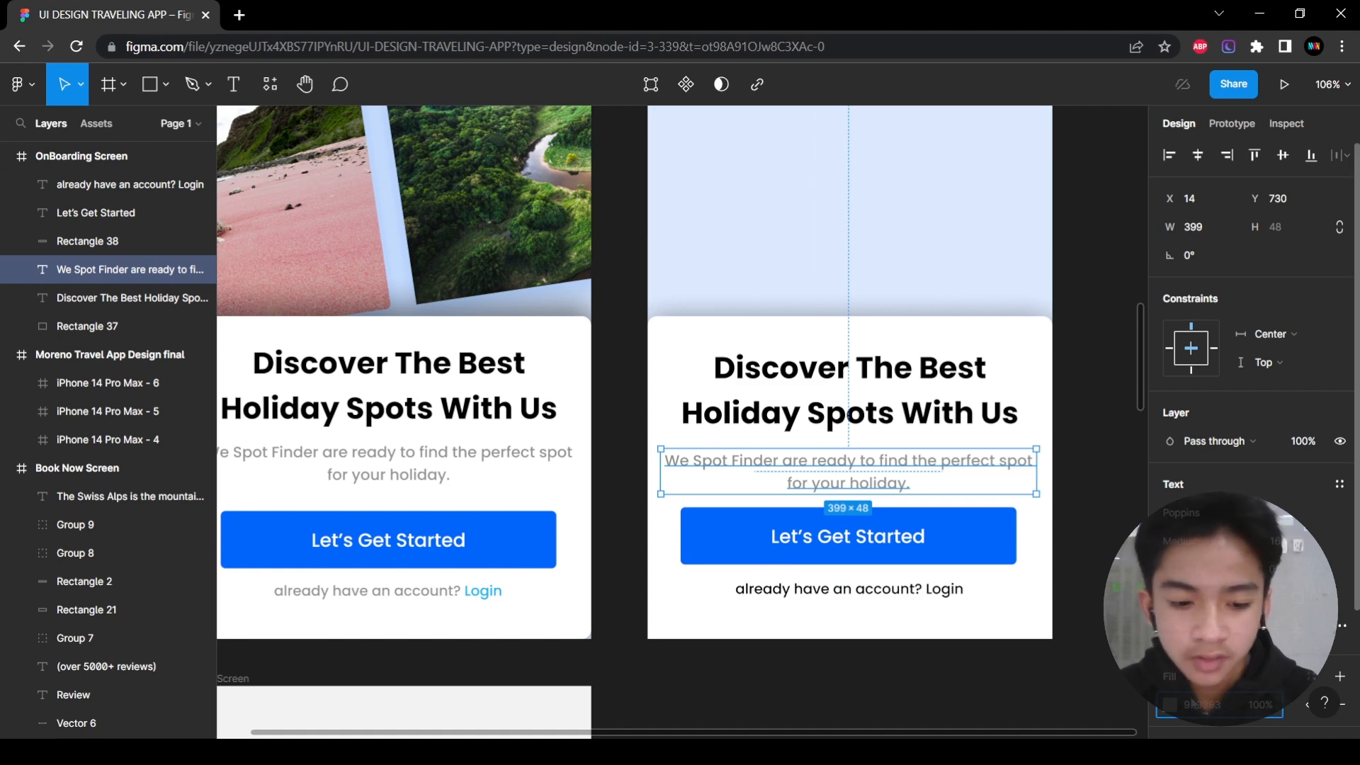
pyautogui.click(850, 590)
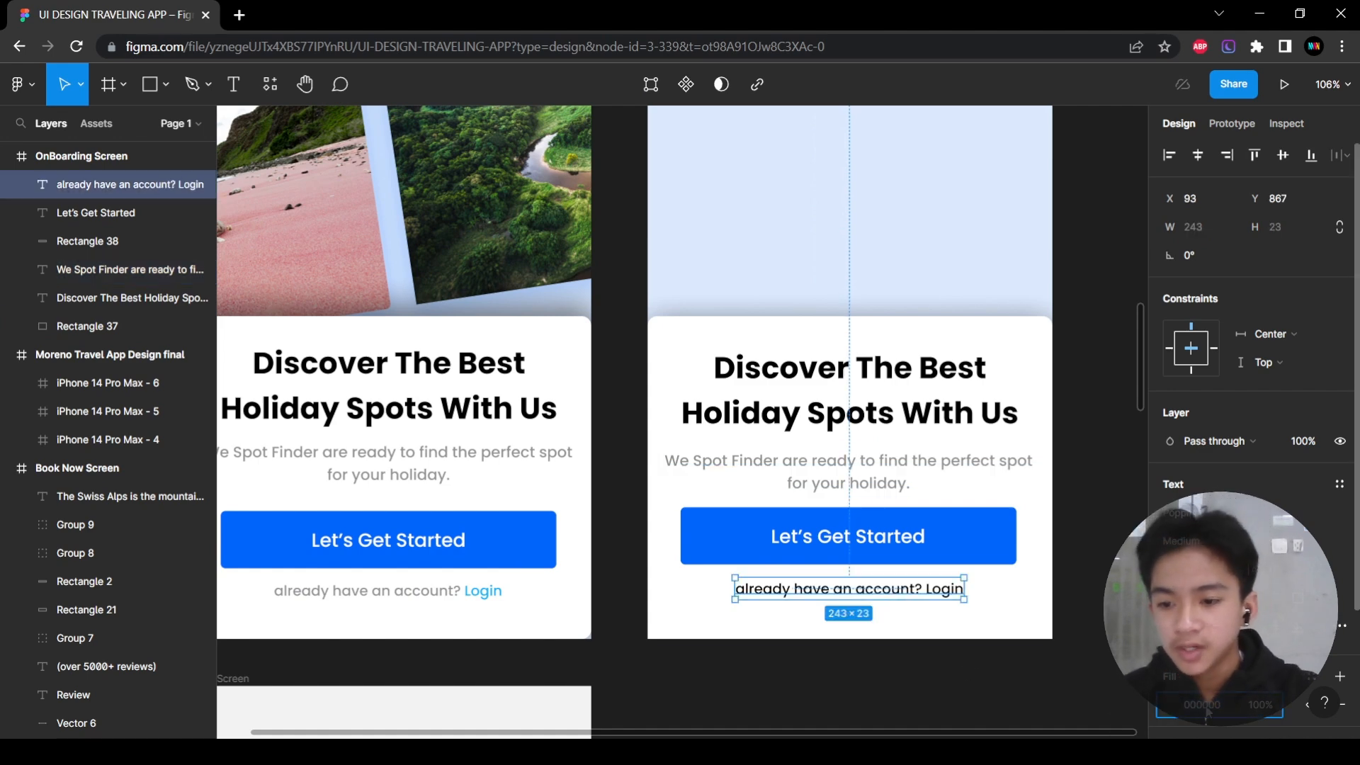
pyautogui.click(812, 683)
pyautogui.scroll(-2, 913, 654)
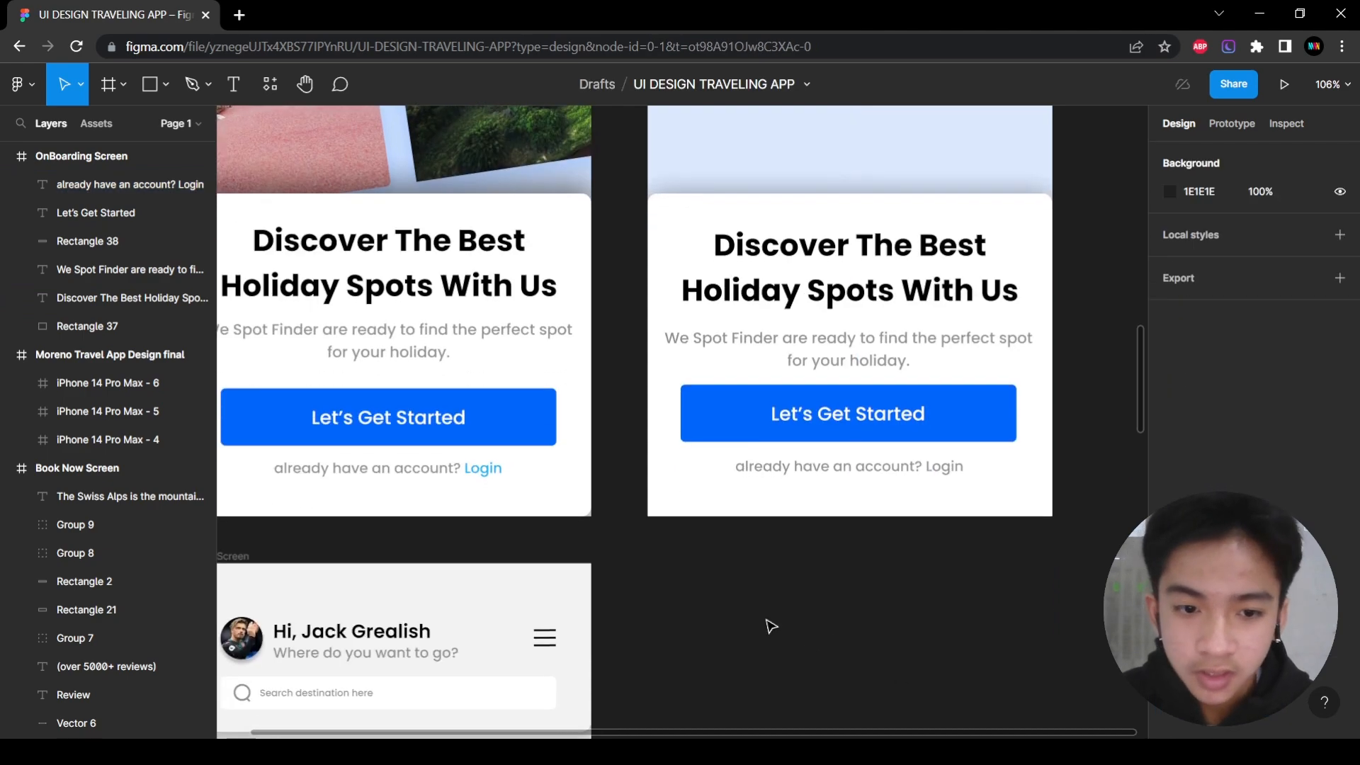
# Inspect the text colour of the word "Login" in the finished OnBoarding Screen's login line.
pyautogui.scroll(2, 1020, 595)
pyautogui.hscroll(1, 1020, 595)
pyautogui.hscroll(-1, 1029, 617)
pyautogui.scroll(5, 425, 595)
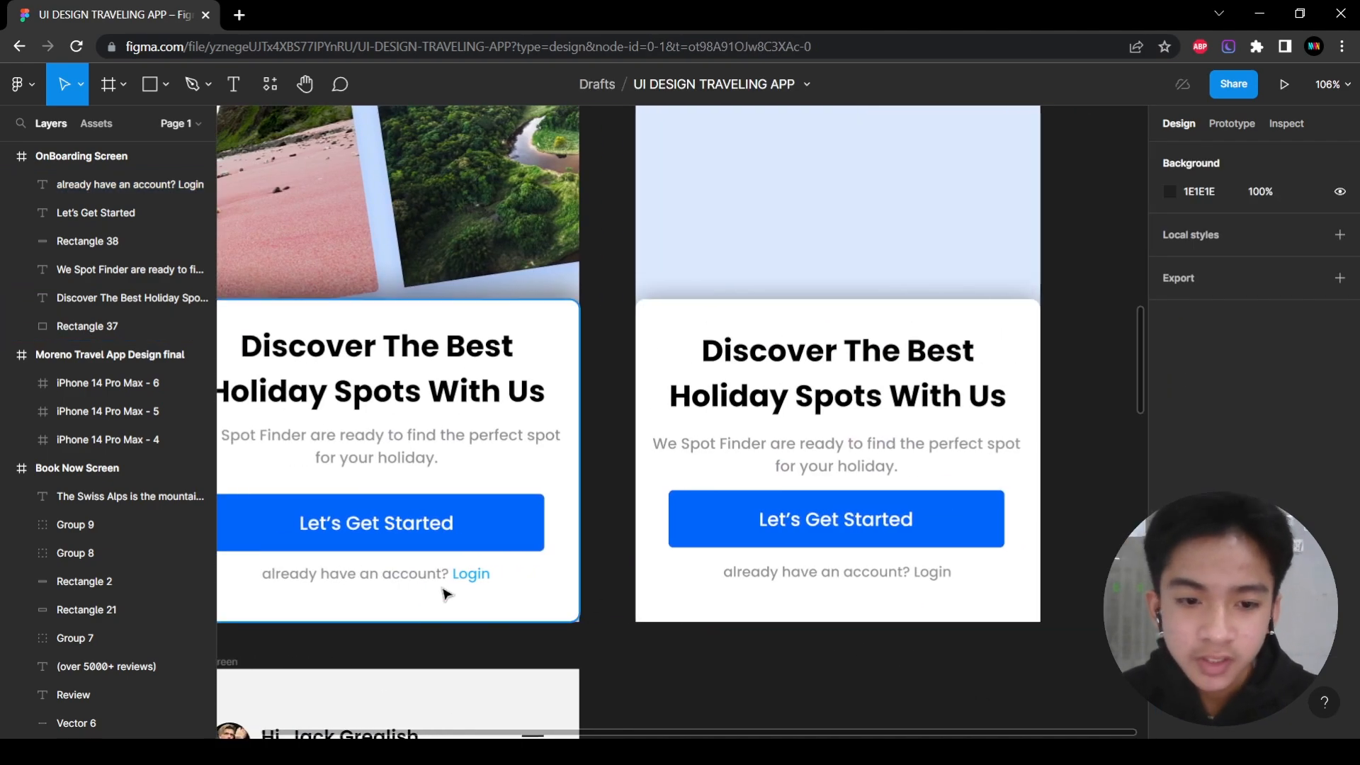
pyautogui.scroll(-5, 501, 562)
pyautogui.scroll(5, 526, 566)
pyautogui.click(525, 567)
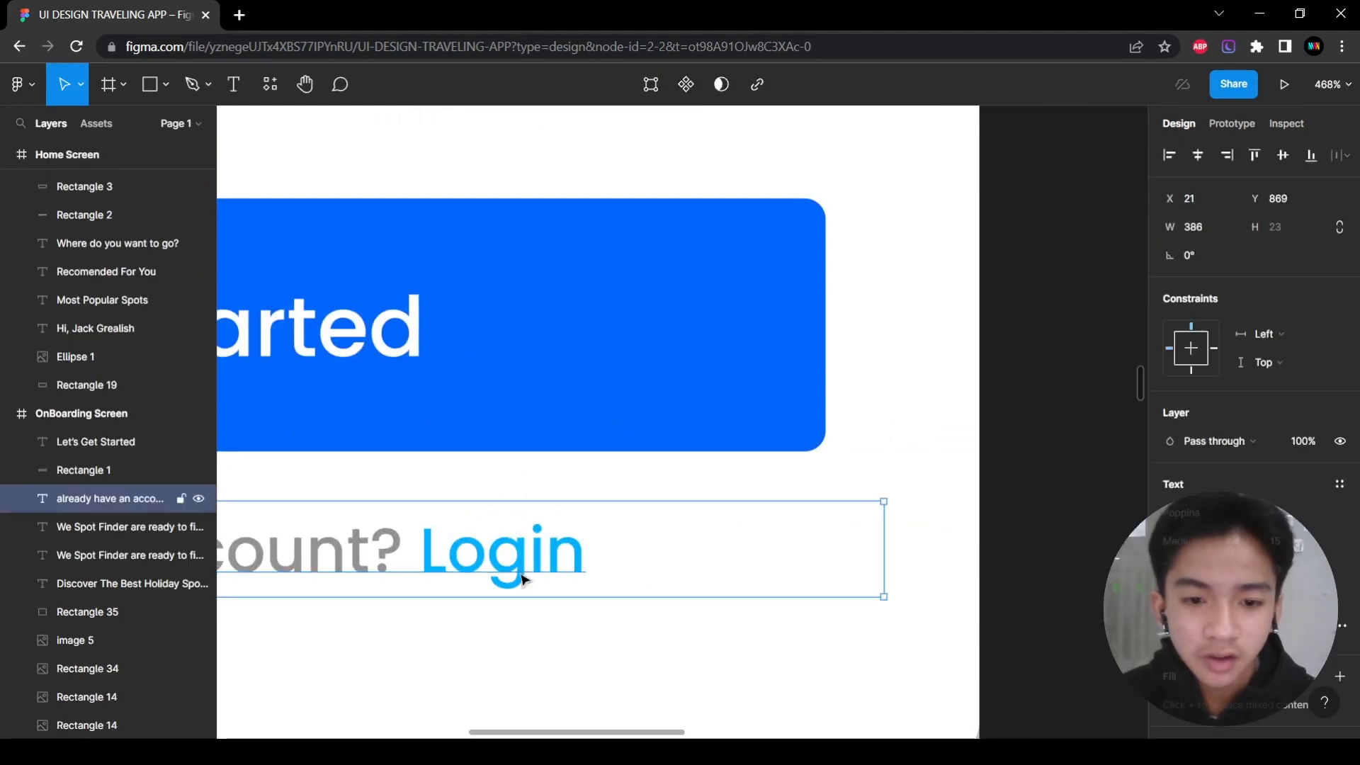
pyautogui.scroll(-5, 517, 564)
pyautogui.doubleClick(546, 571)
pyautogui.click(581, 579)
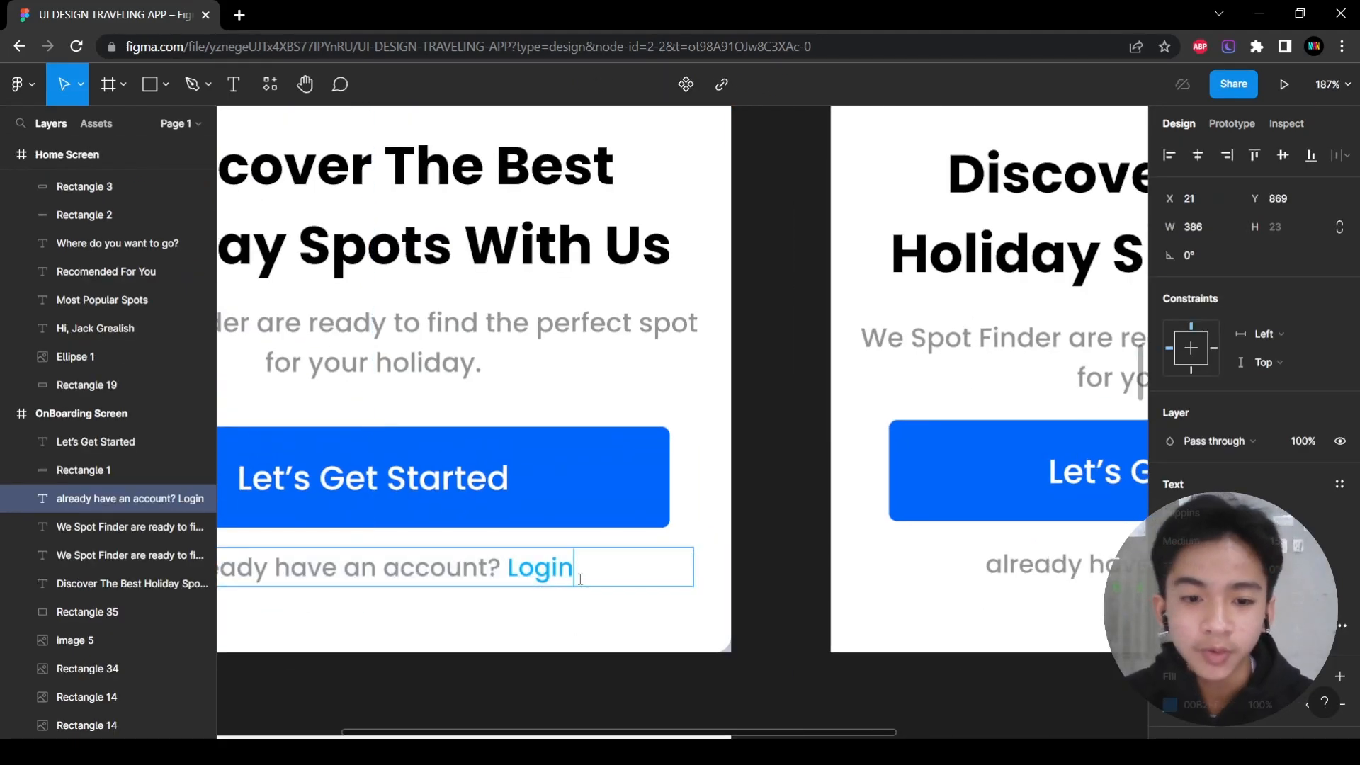
pyautogui.moveTo(578, 576); pyautogui.dragTo(515, 576)
pyautogui.press('Escape')
pyautogui.hscroll(3, 921, 678)
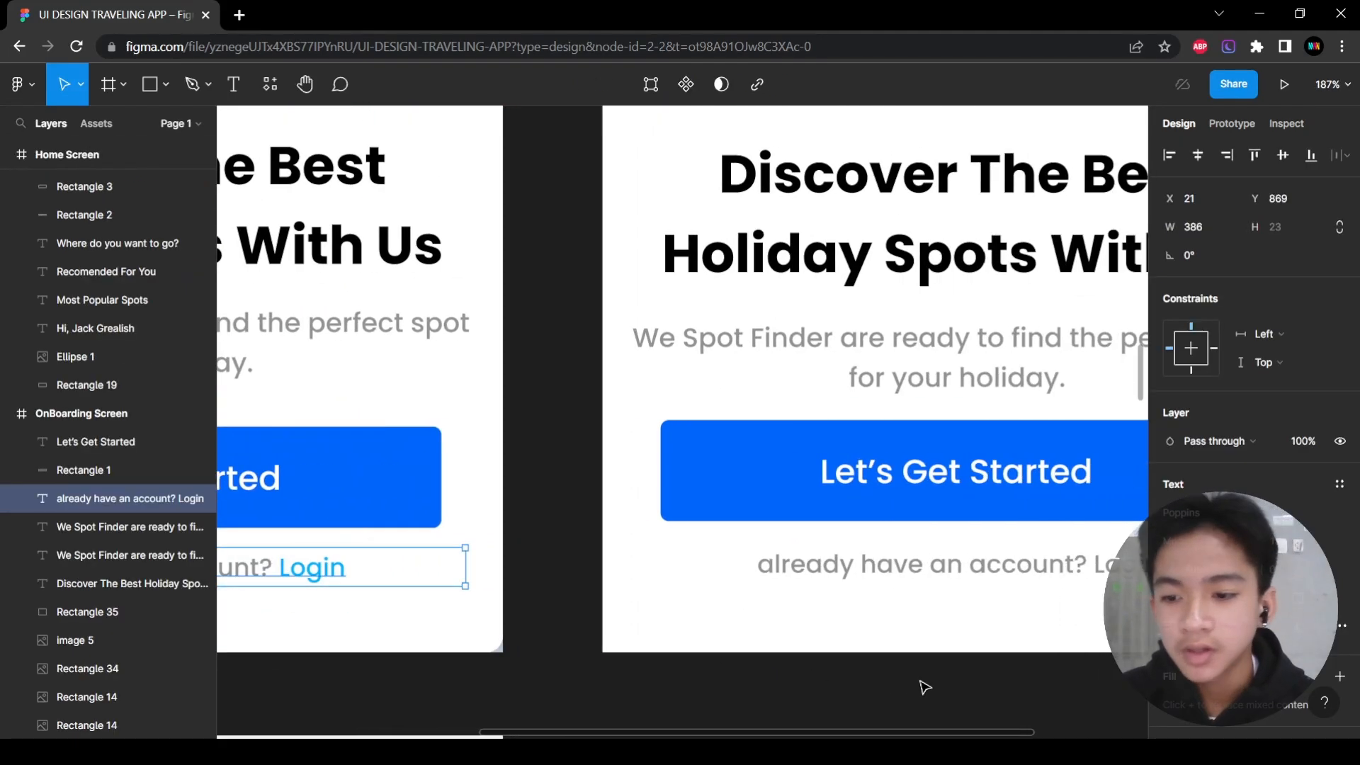
# Recolour the word "Login" in the new login line to the same light blue as in the finished login line.
pyautogui.scroll(-5, 612, 660)
pyautogui.doubleClick(473, 623)
pyautogui.click(479, 619)
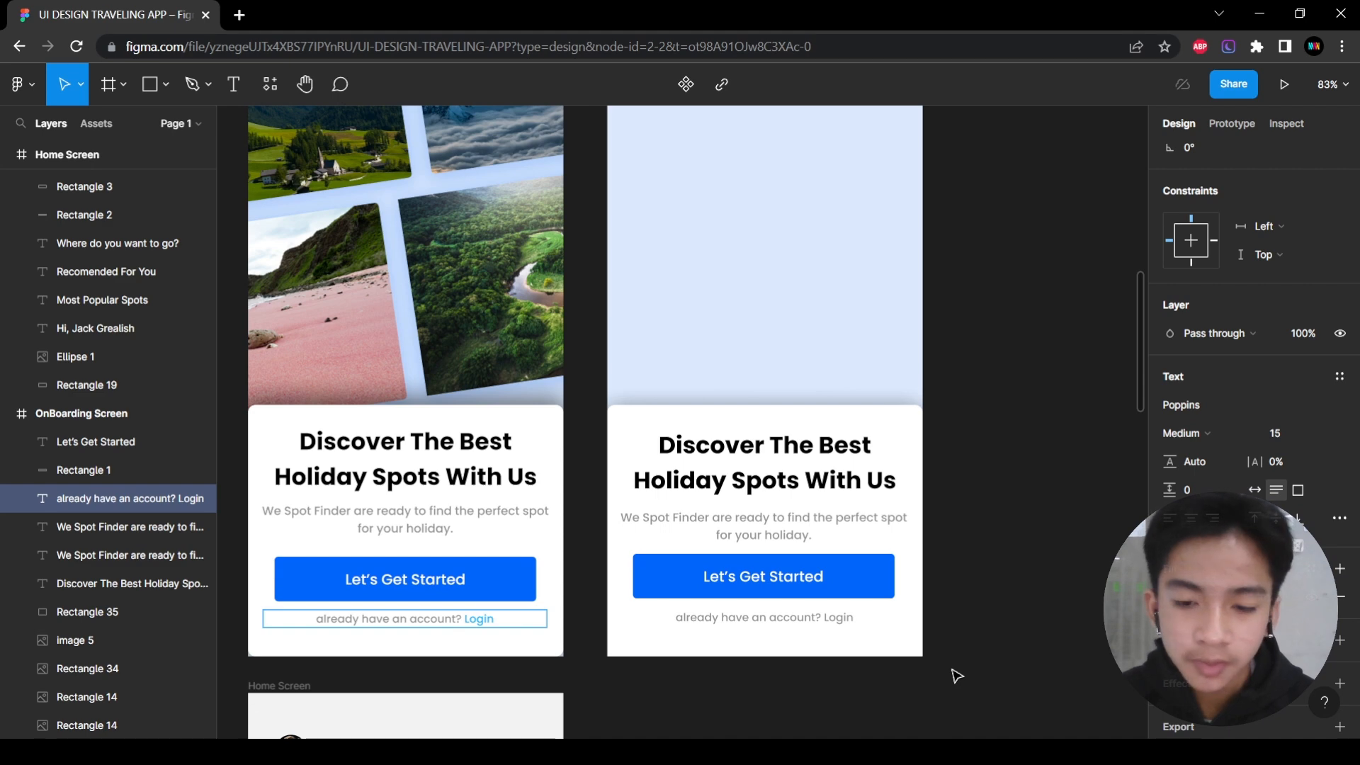
pyautogui.click(846, 620)
pyautogui.doubleClick(843, 620)
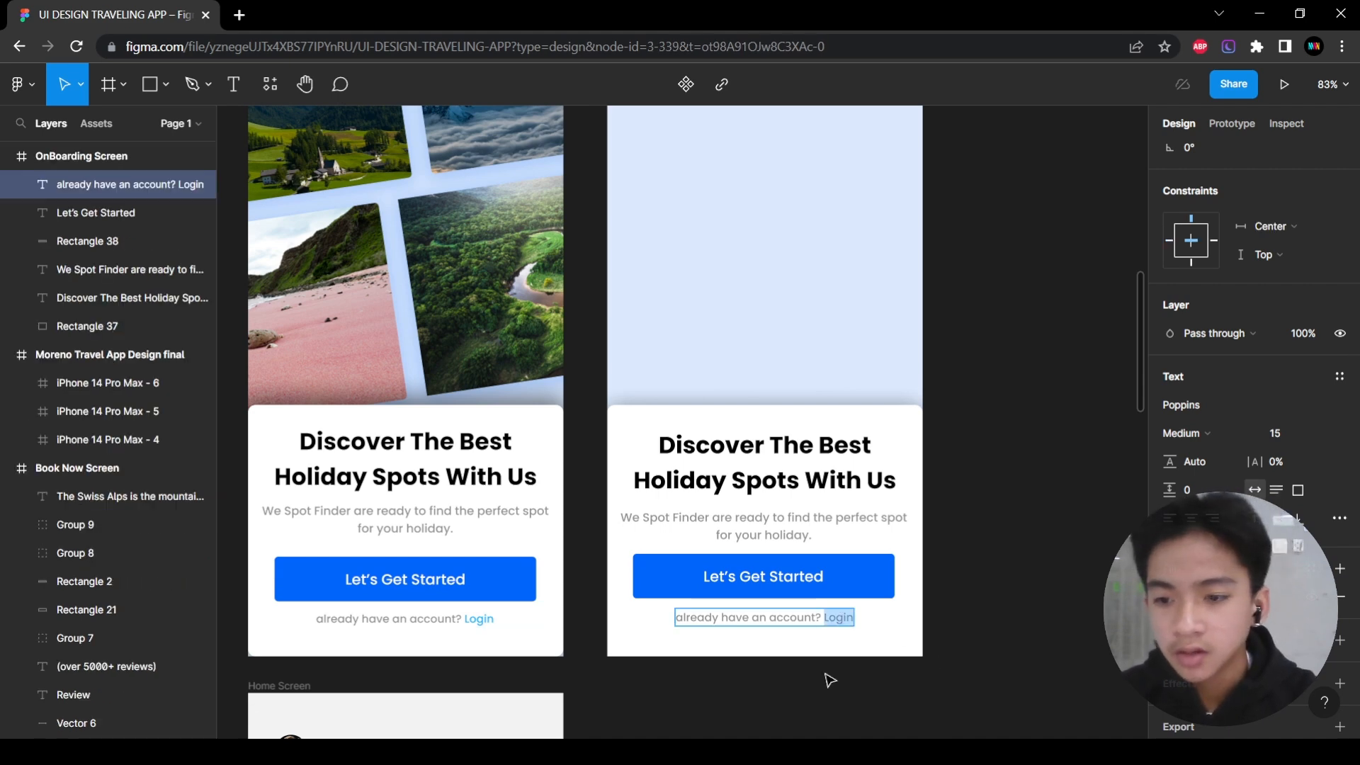
pyautogui.press('Escape')
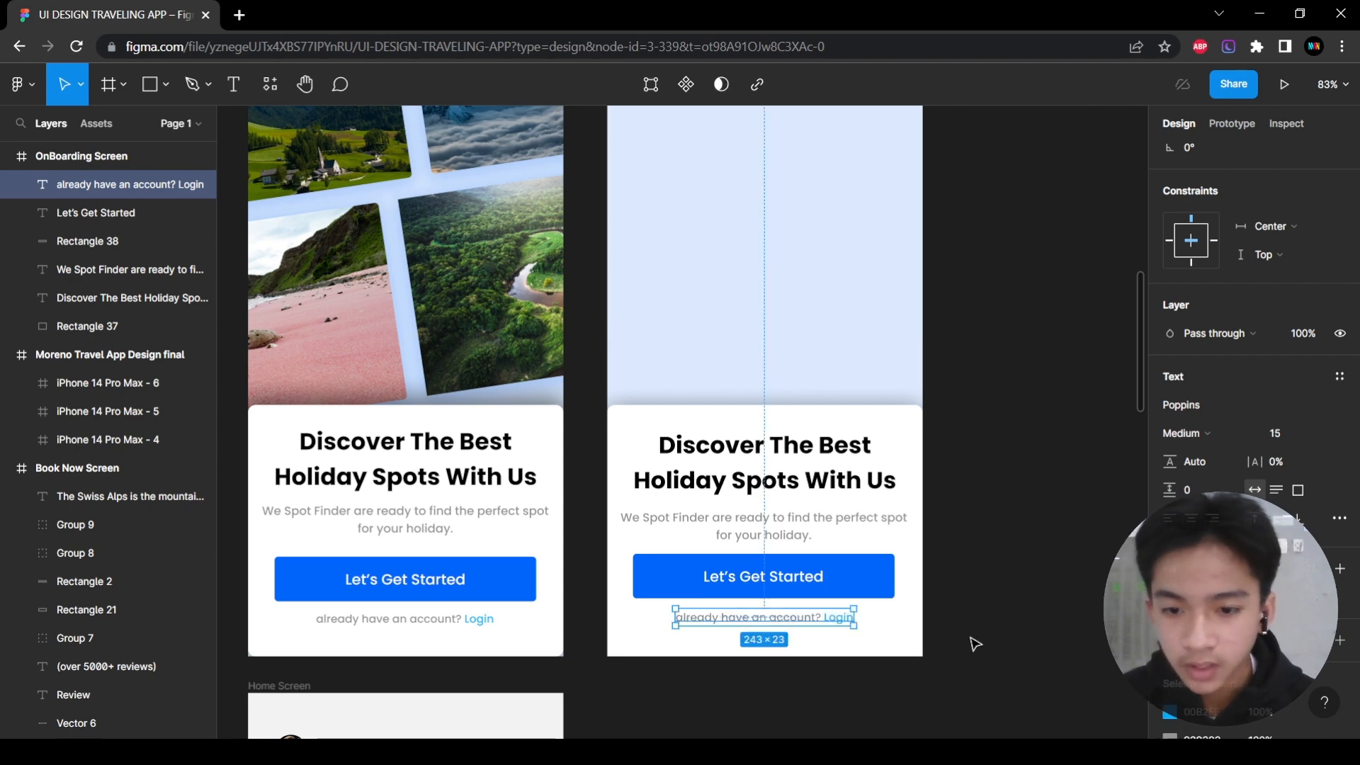
pyautogui.click(978, 635)
# Compare the new OnBoarding Screen with the finished one, including the empty upper area and the panel.
pyautogui.scroll(-3, 1043, 613)
pyautogui.scroll(2, 1034, 609)
pyautogui.keyDown('ctrl'); pyautogui.scroll(-3, 980, 665); pyautogui.keyUp('ctrl')
pyautogui.scroll(-2, 815, 510)
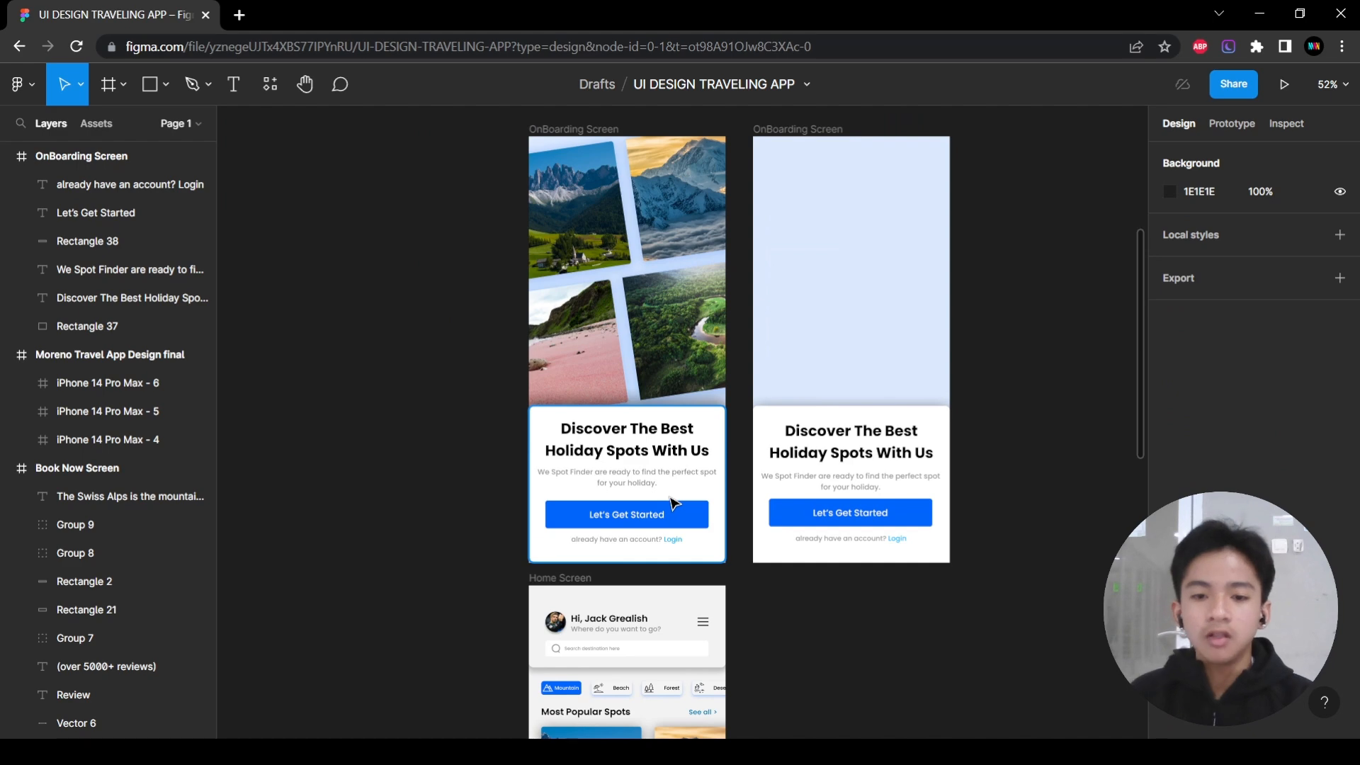
pyautogui.scroll(3, 671, 503)
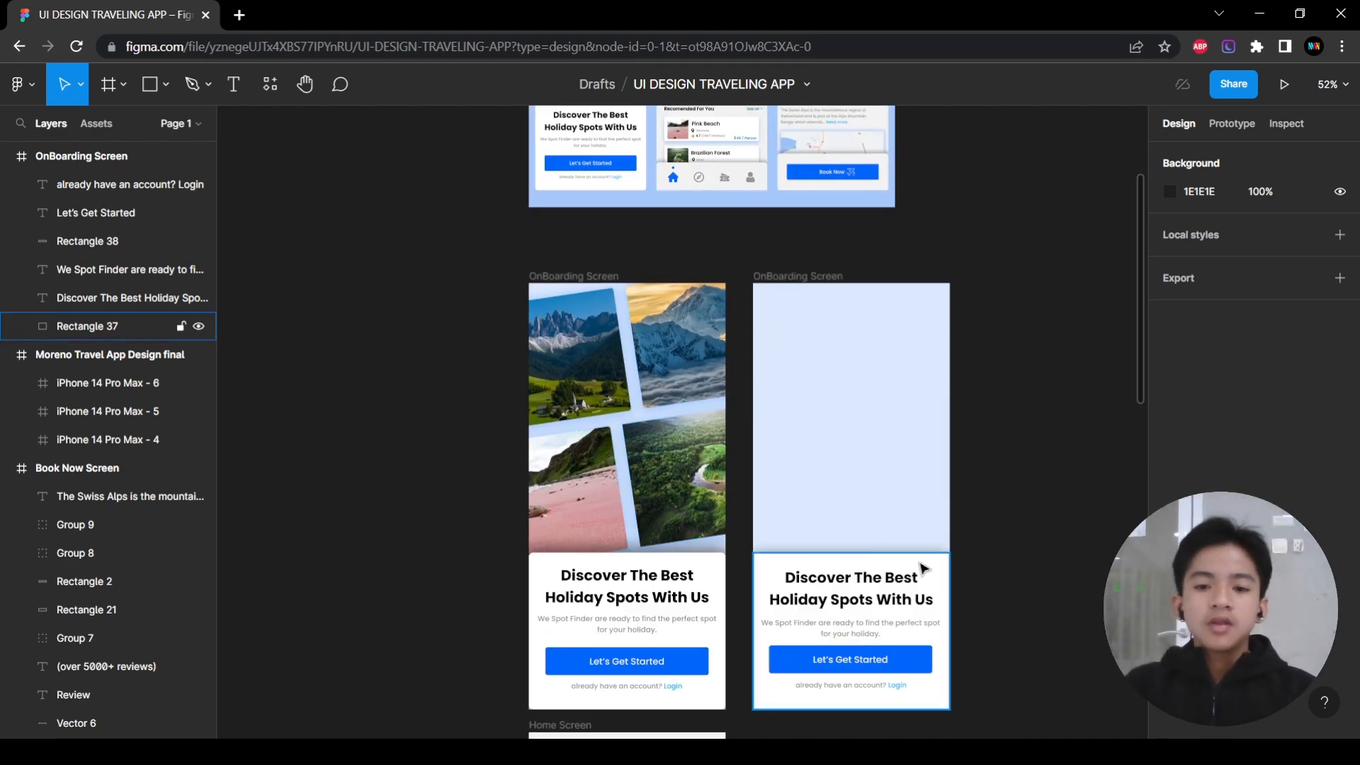
pyautogui.hscroll(3, 814, 560)
pyautogui.scroll(-1, 687, 559)
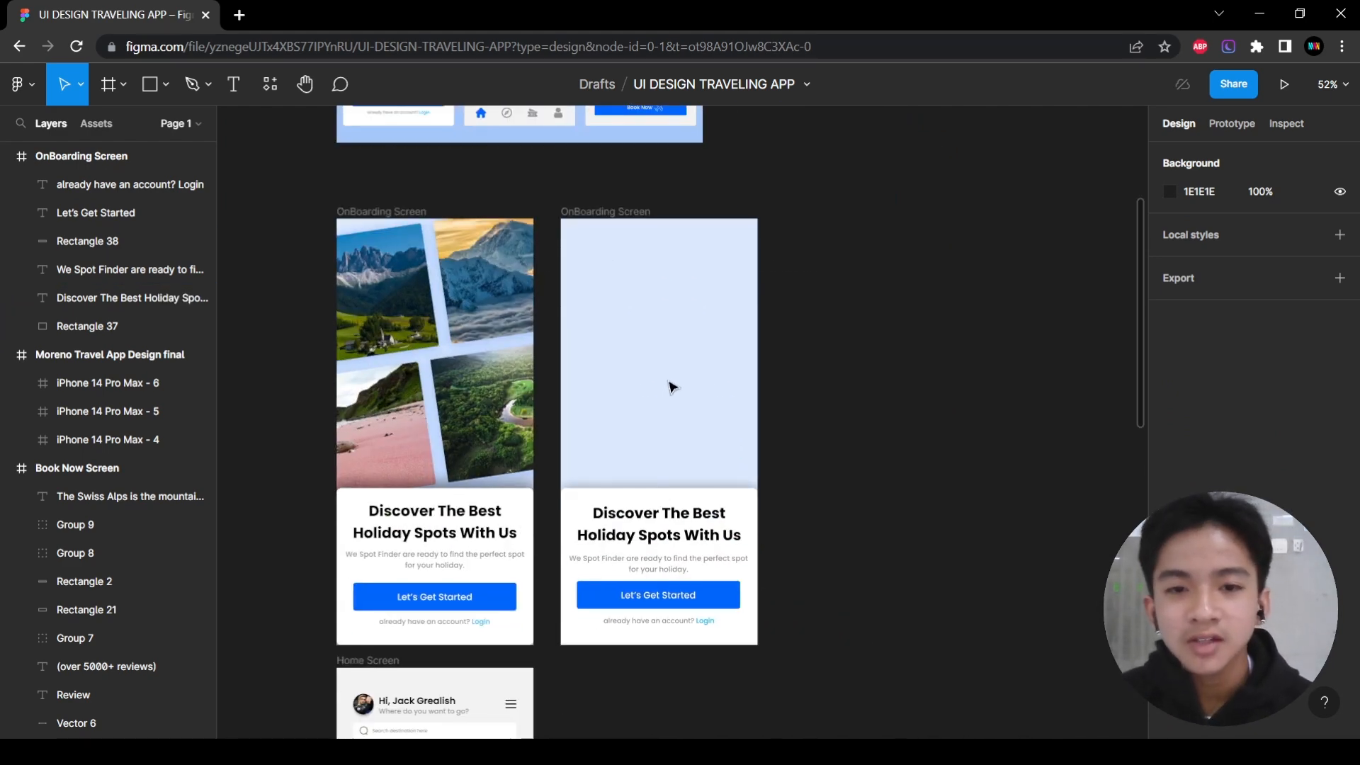
pyautogui.scroll(5, 752, 320)
pyautogui.scroll(-5, 695, 447)
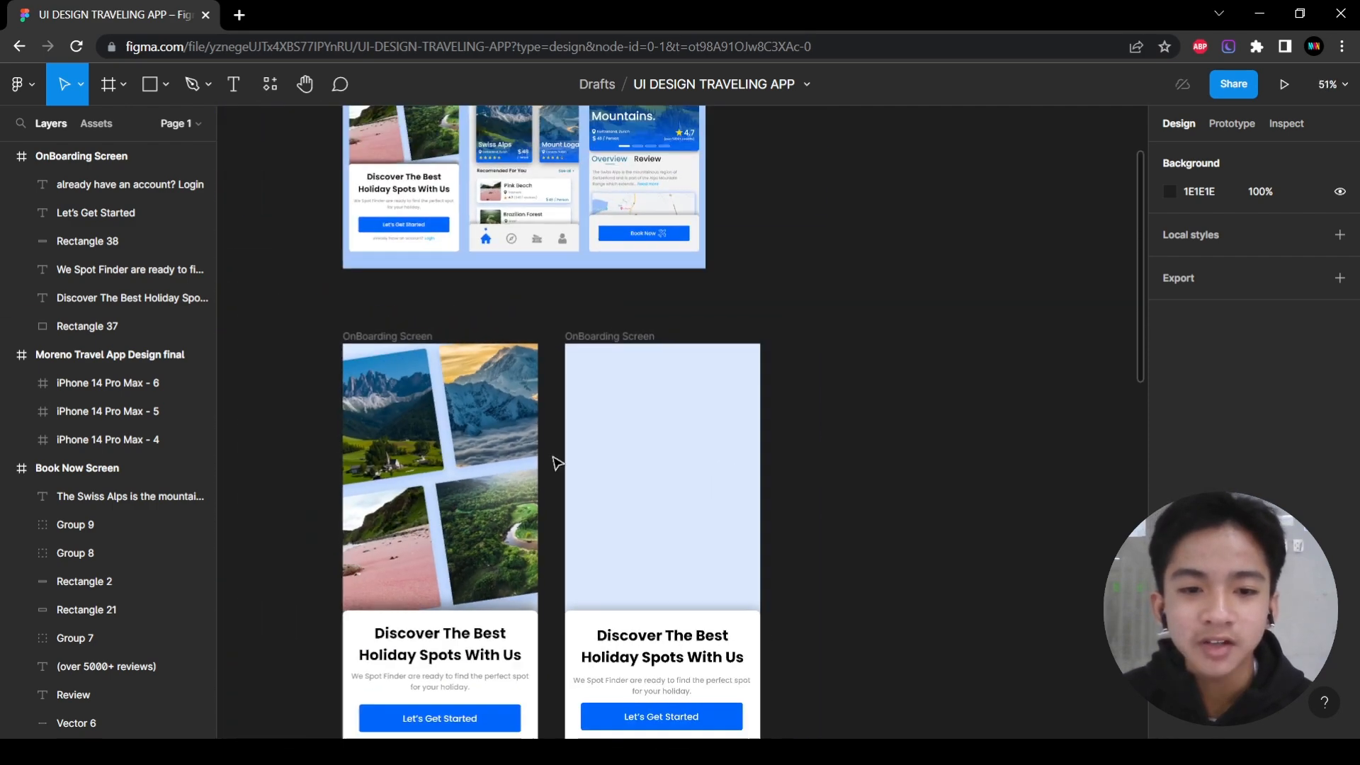
pyautogui.scroll(1, 705, 454)
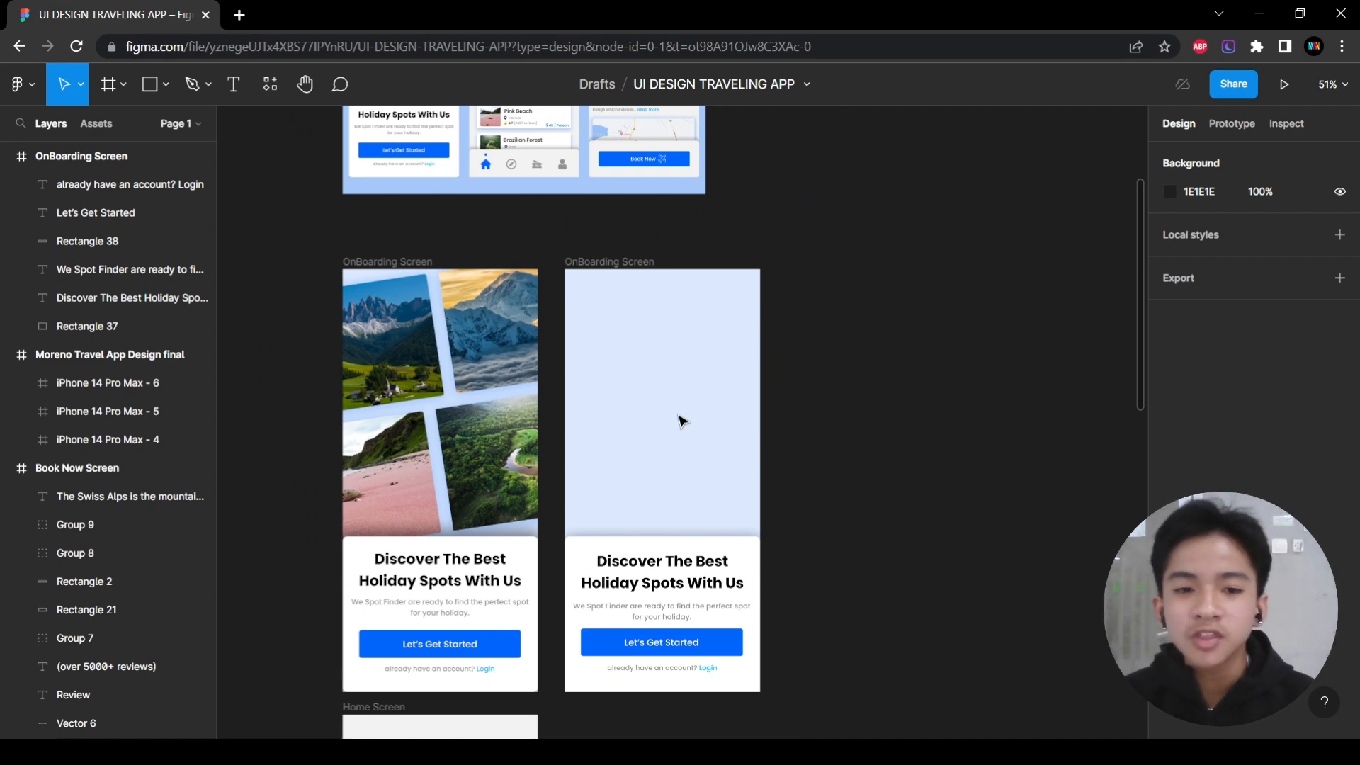
pyautogui.scroll(-2, 649, 431)
pyautogui.hscroll(-2, 638, 447)
pyautogui.scroll(4, 637, 446)
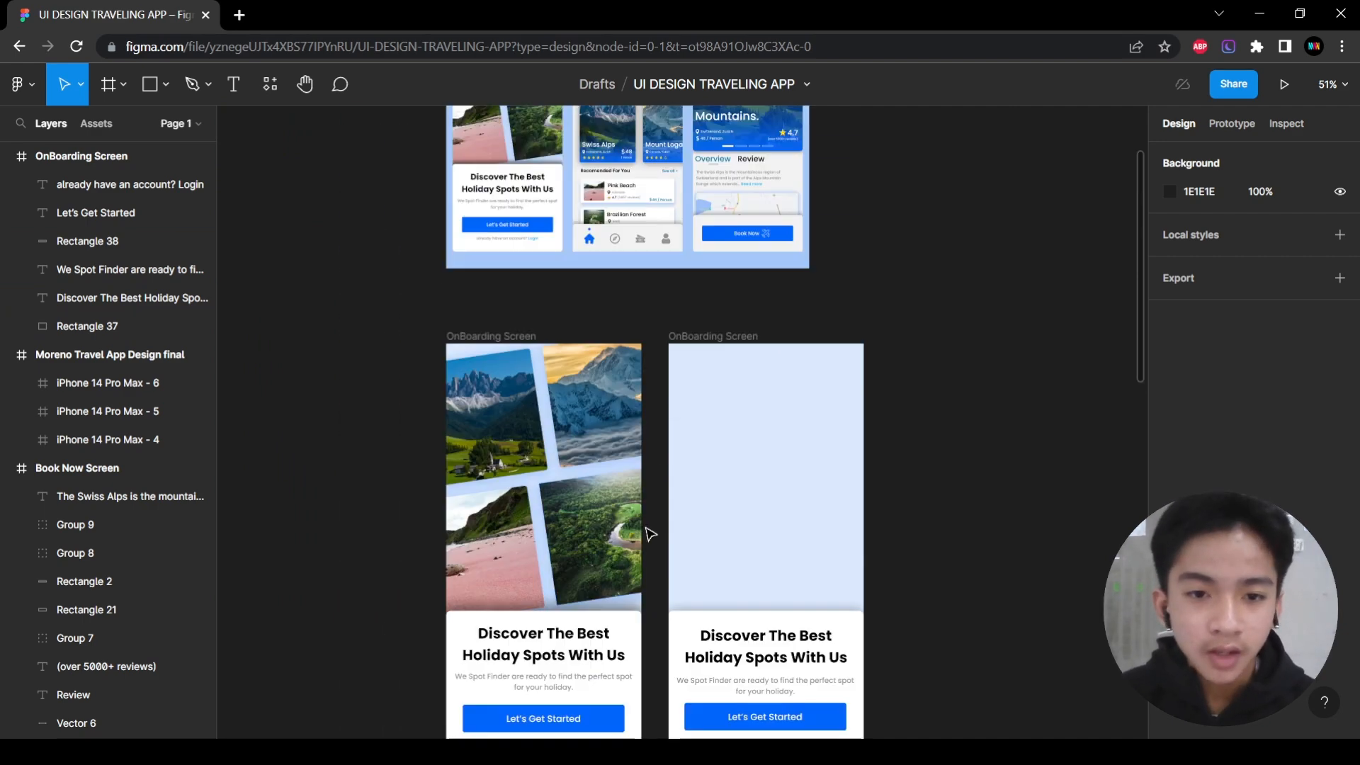
# Inspect the size, rotation and placement of each of the four tilted photos on the finished OnBoarding Screen.
pyautogui.click(598, 486)
pyautogui.scroll(-2, 590, 354)
pyautogui.moveTo(599, 486); pyautogui.dragTo(496, 388)
pyautogui.click(1004, 446)
pyautogui.scroll(1, 911, 415)
pyautogui.hscroll(1, 910, 416)
pyautogui.scroll(-2, 905, 468)
pyautogui.scroll(2, 599, 549)
pyautogui.hscroll(1, 599, 548)
pyautogui.click(420, 575)
pyautogui.hscroll(-3, 419, 575)
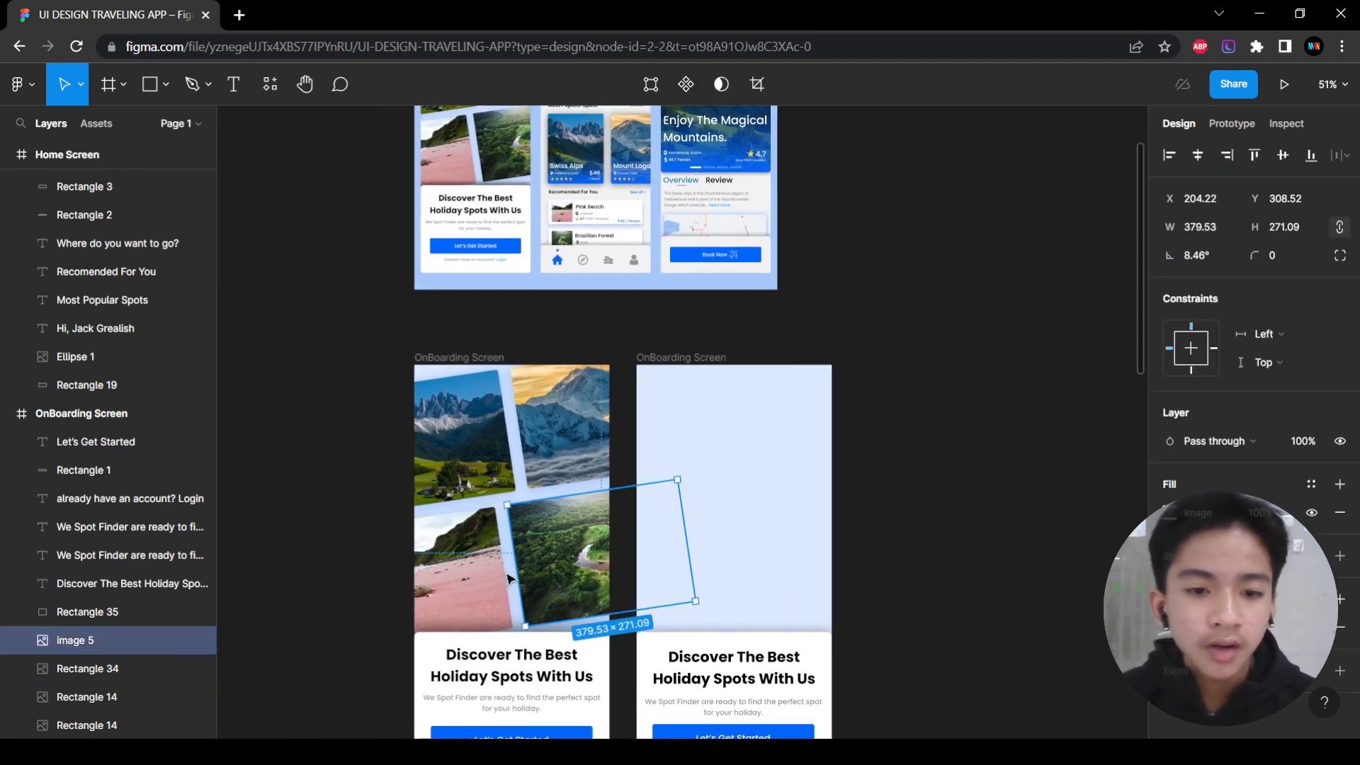
pyautogui.hscroll(1, 567, 461)
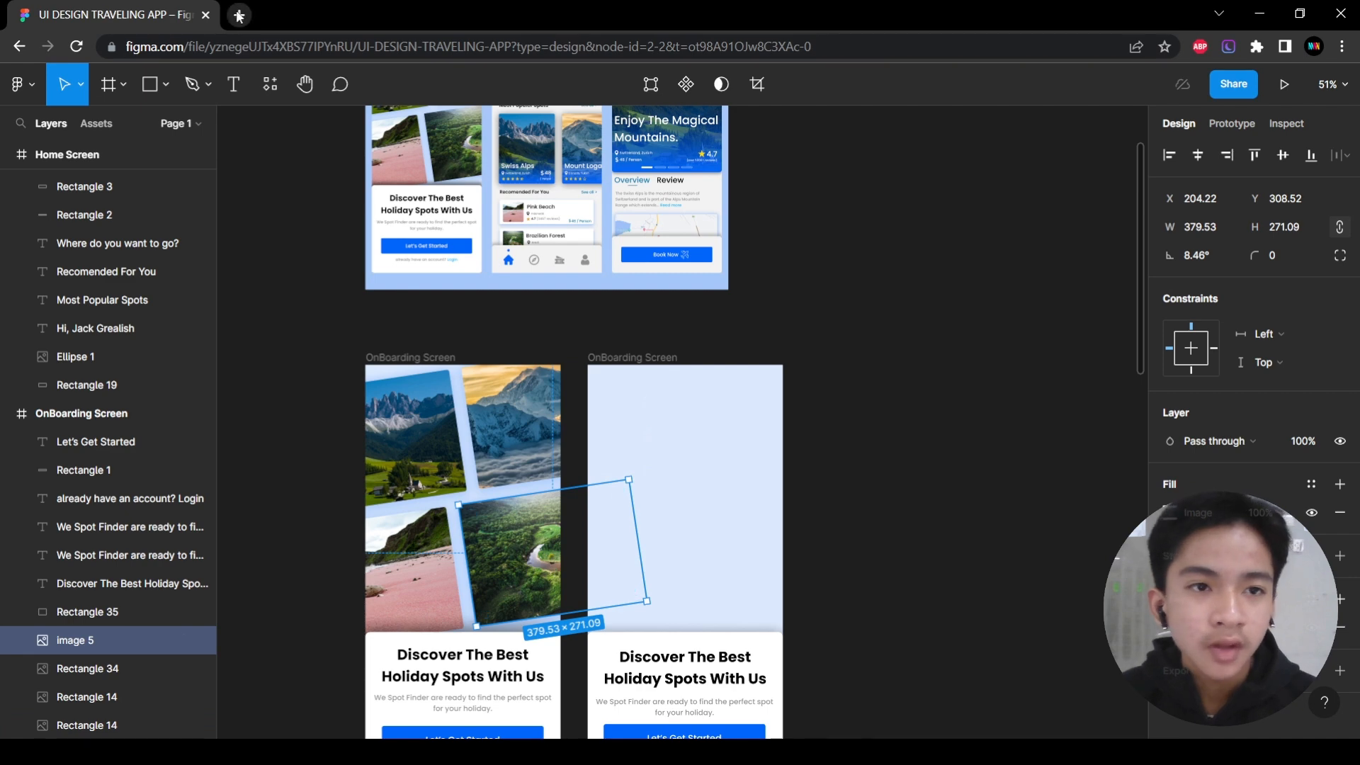
pyautogui.click(516, 448)
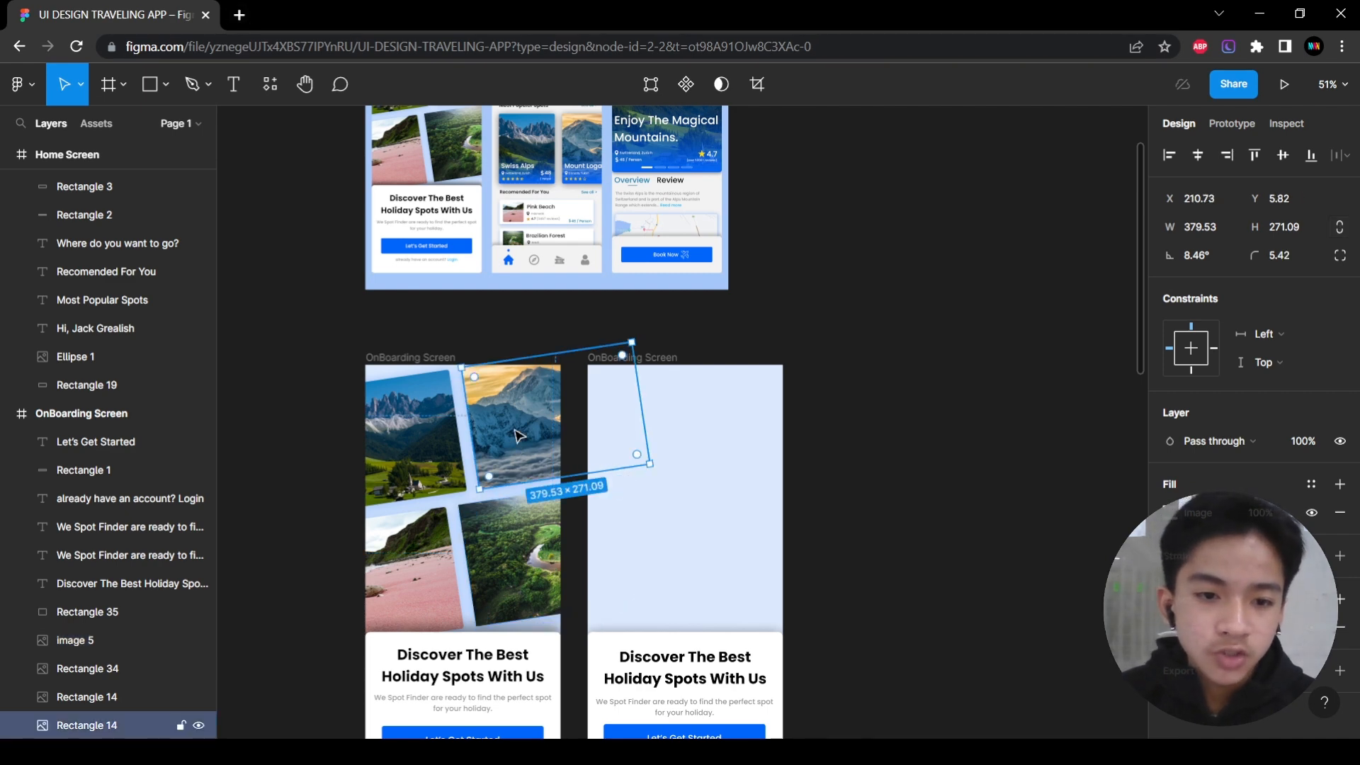
pyautogui.hscroll(-2, 516, 434)
pyautogui.scroll(-1, 539, 418)
pyautogui.moveTo(586, 367); pyautogui.dragTo(404, 395)
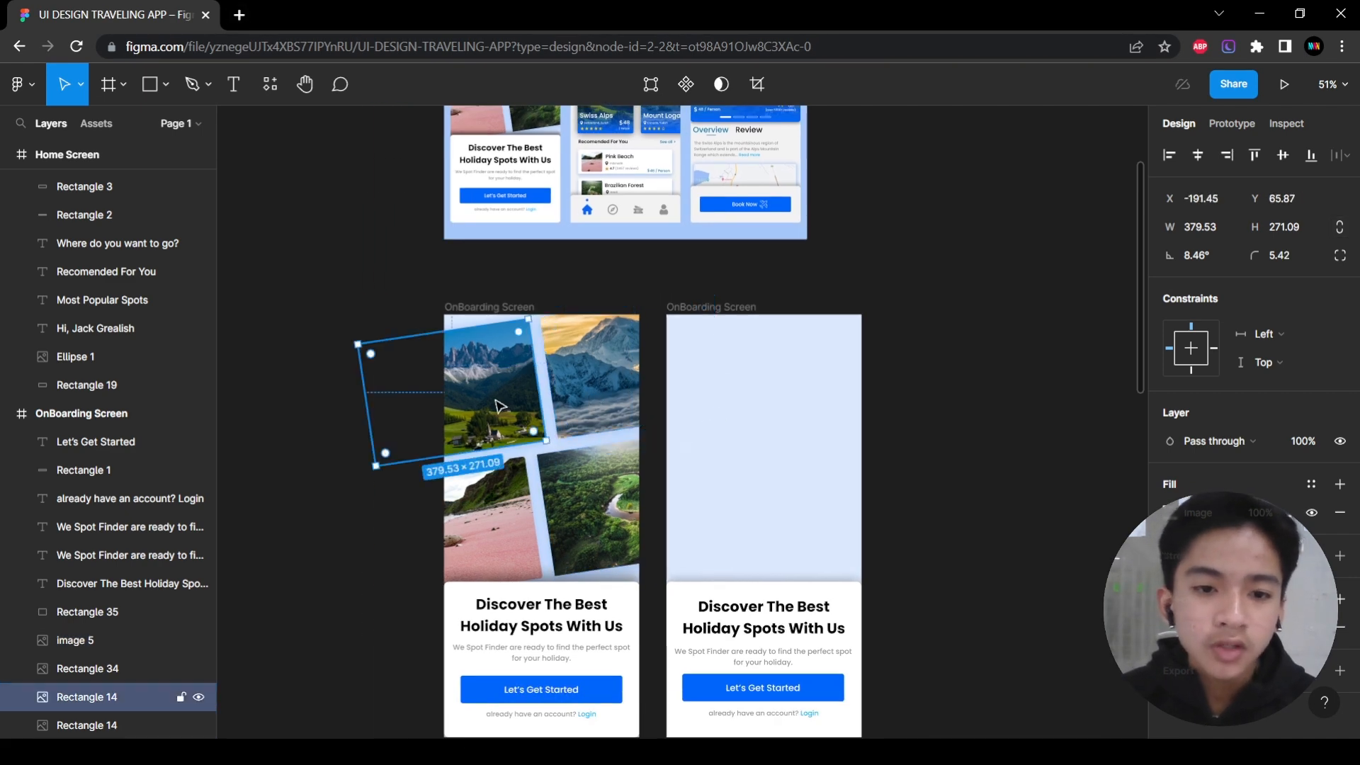
pyautogui.click(490, 555)
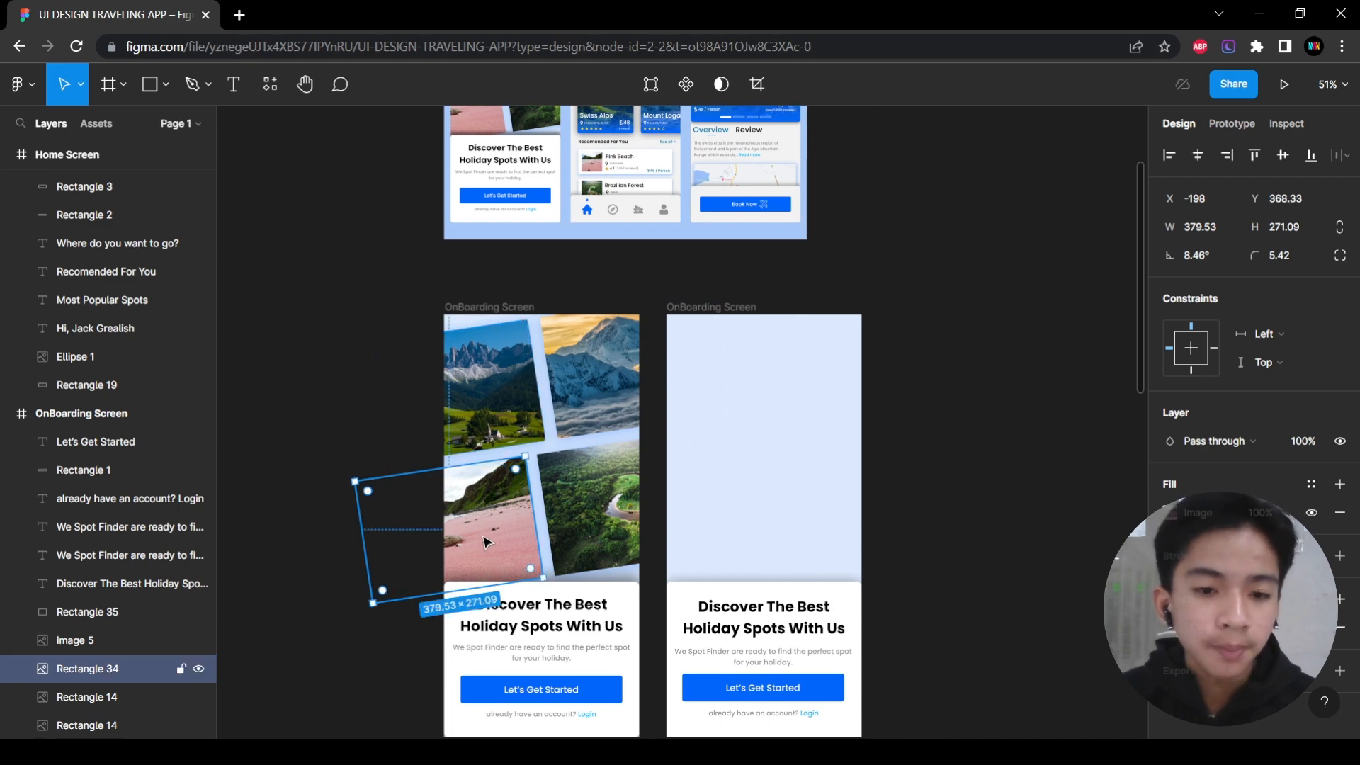
pyautogui.click(556, 508)
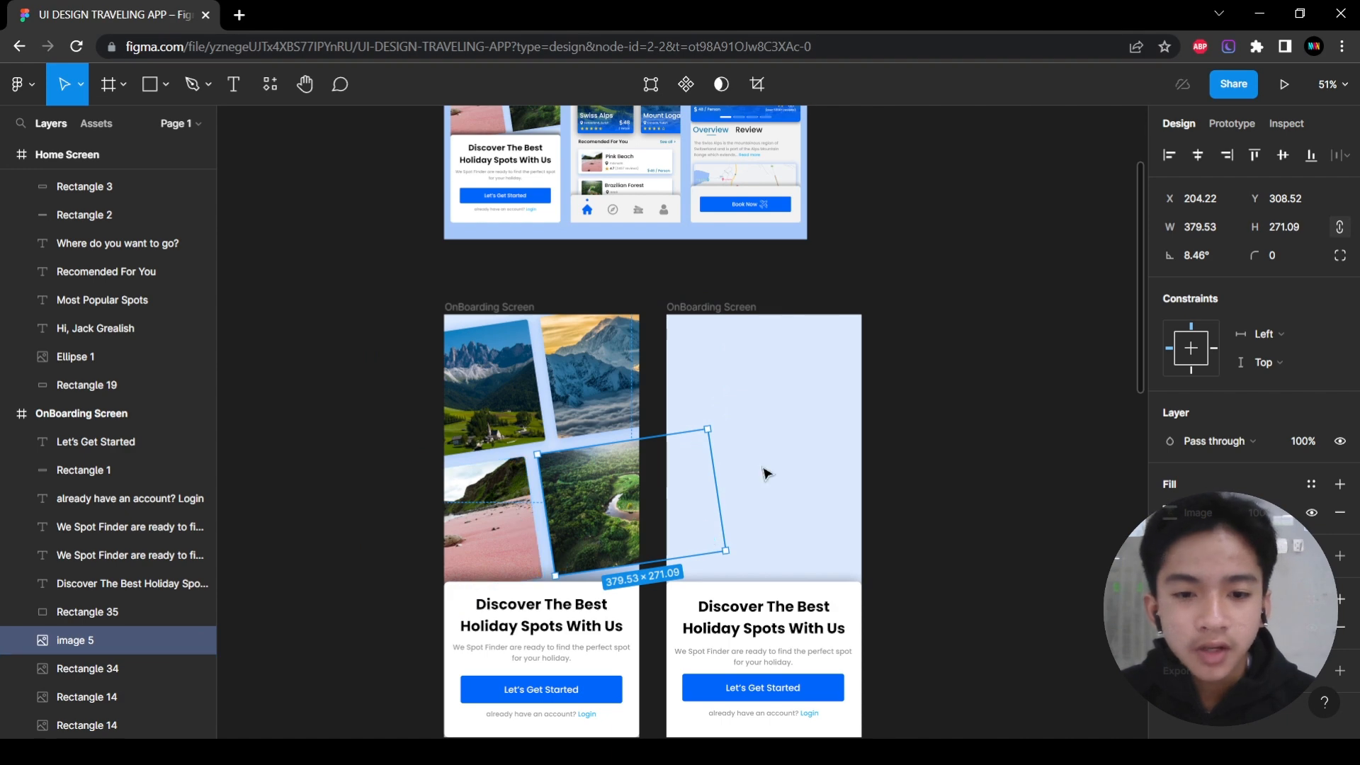
# Select all four photos on the finished OnBoarding Screen together and check their shared rotation.
pyautogui.keyDown('shift'); pyautogui.click(586, 401); pyautogui.keyUp('shift')
pyautogui.keyDown('shift'); pyautogui.click(488, 383); pyautogui.keyUp('shift')
pyautogui.keyDown('shift'); pyautogui.click(491, 520); pyautogui.keyUp('shift')
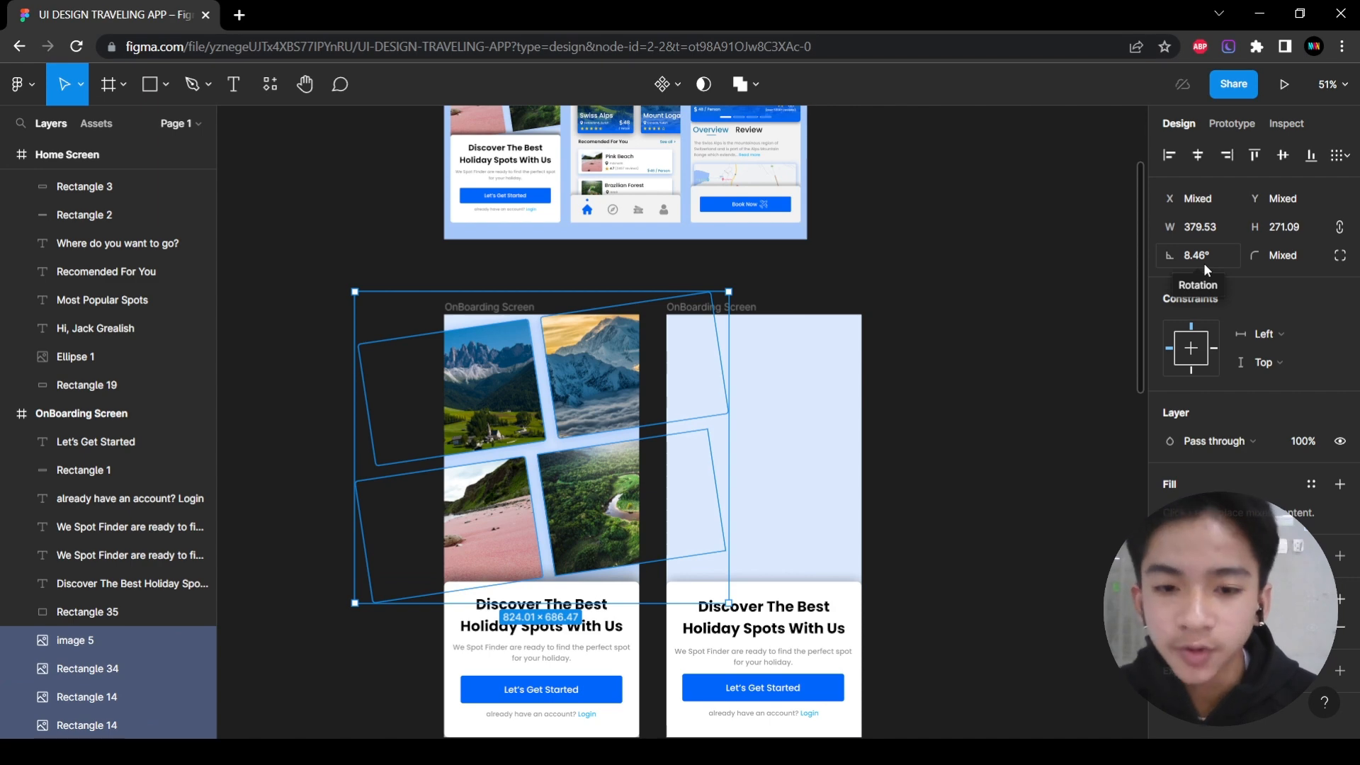
pyautogui.click(1011, 433)
# Copy the four tilted photos from the finished OnBoarding Screen into the new OnBoarding Screen frame.
pyautogui.click(494, 504)
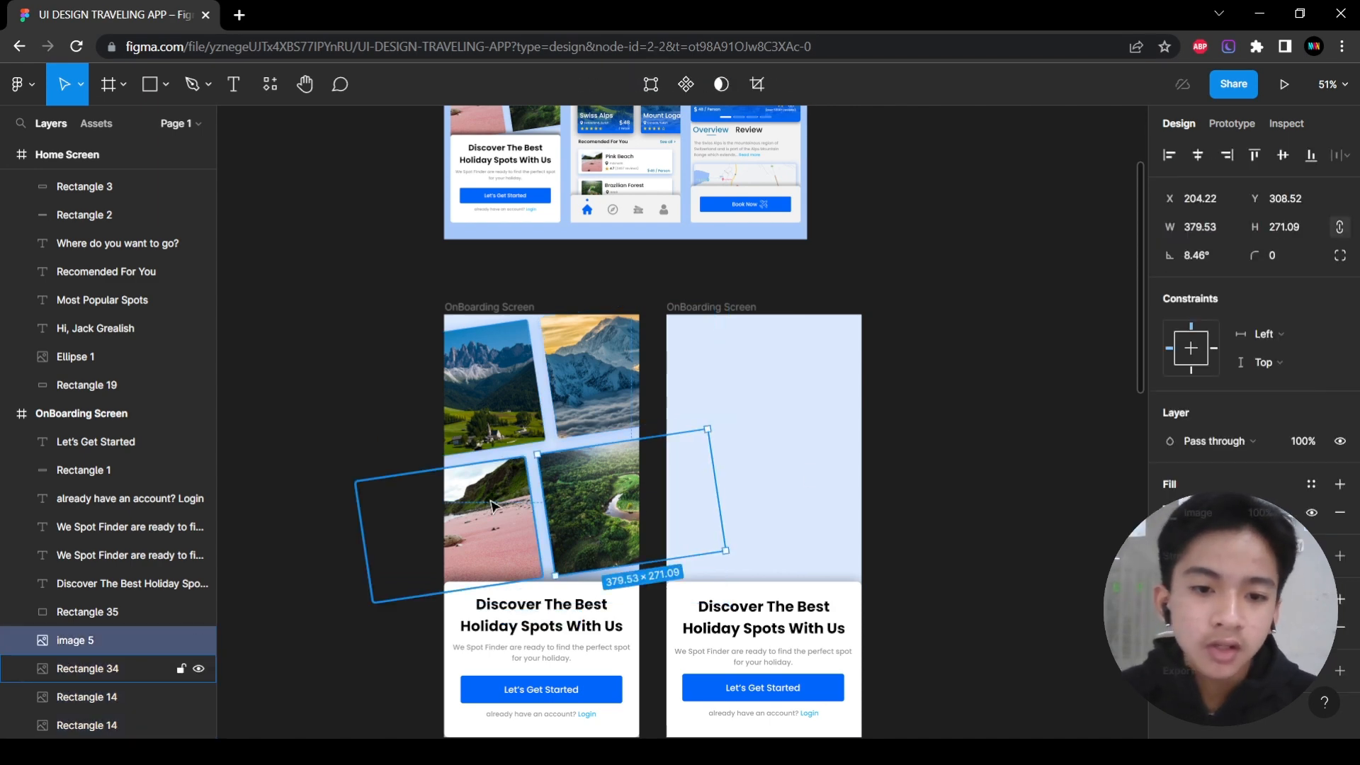
pyautogui.keyDown('shift'); pyautogui.click(494, 505); pyautogui.keyUp('shift')
pyautogui.keyDown('shift'); pyautogui.click(588, 375); pyautogui.keyUp('shift')
pyautogui.keyDown('shift'); pyautogui.click(499, 395); pyautogui.keyUp('shift')
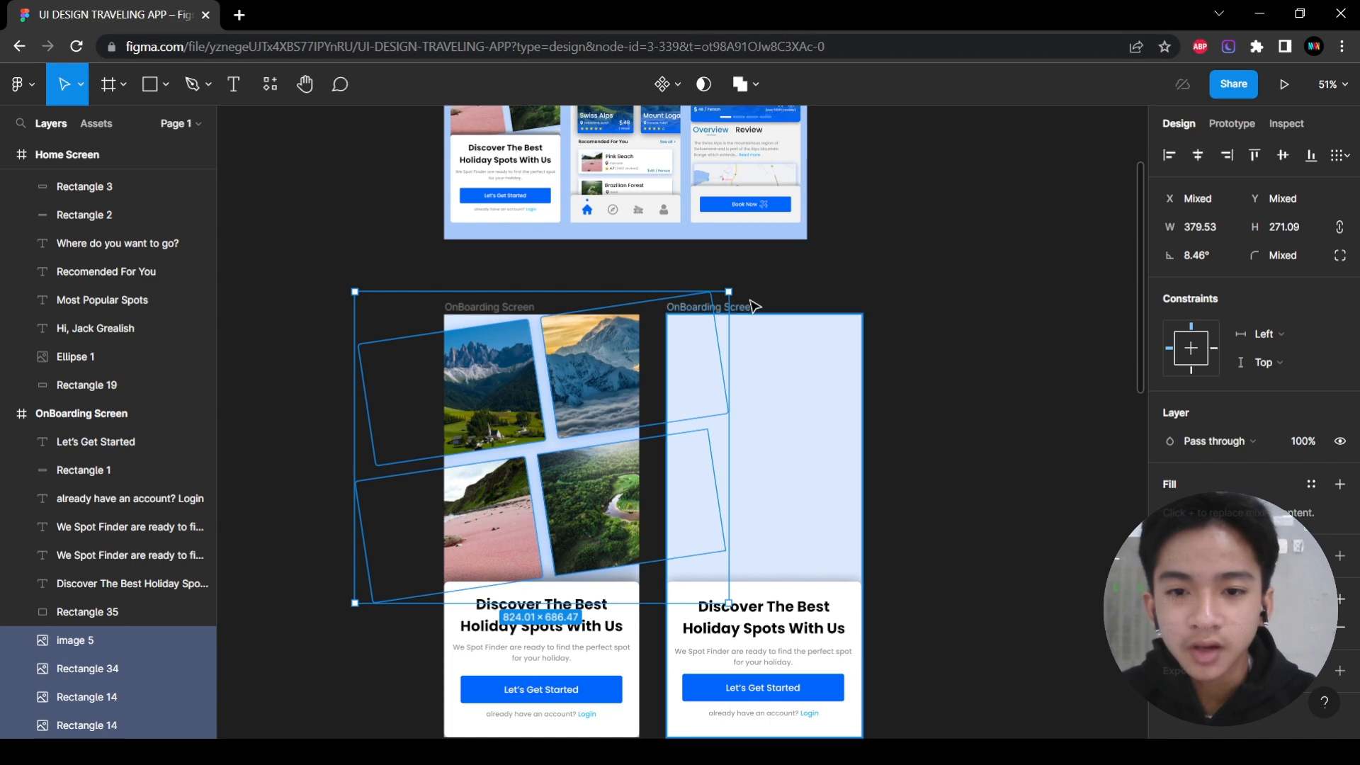
pyautogui.hotkey('ctrl', 'v')
pyautogui.hscroll(3, 1060, 515)
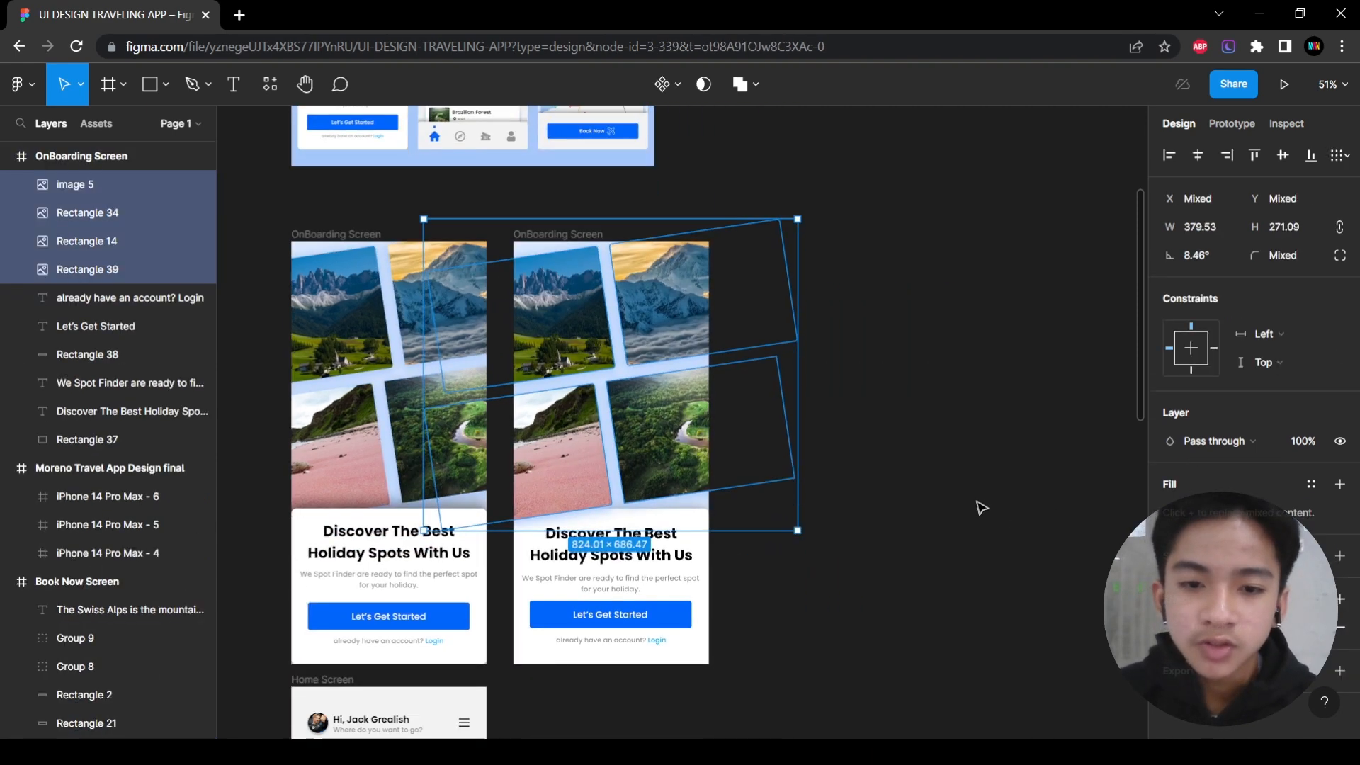
pyautogui.hscroll(-2, 909, 520)
pyautogui.scroll(-1, 909, 521)
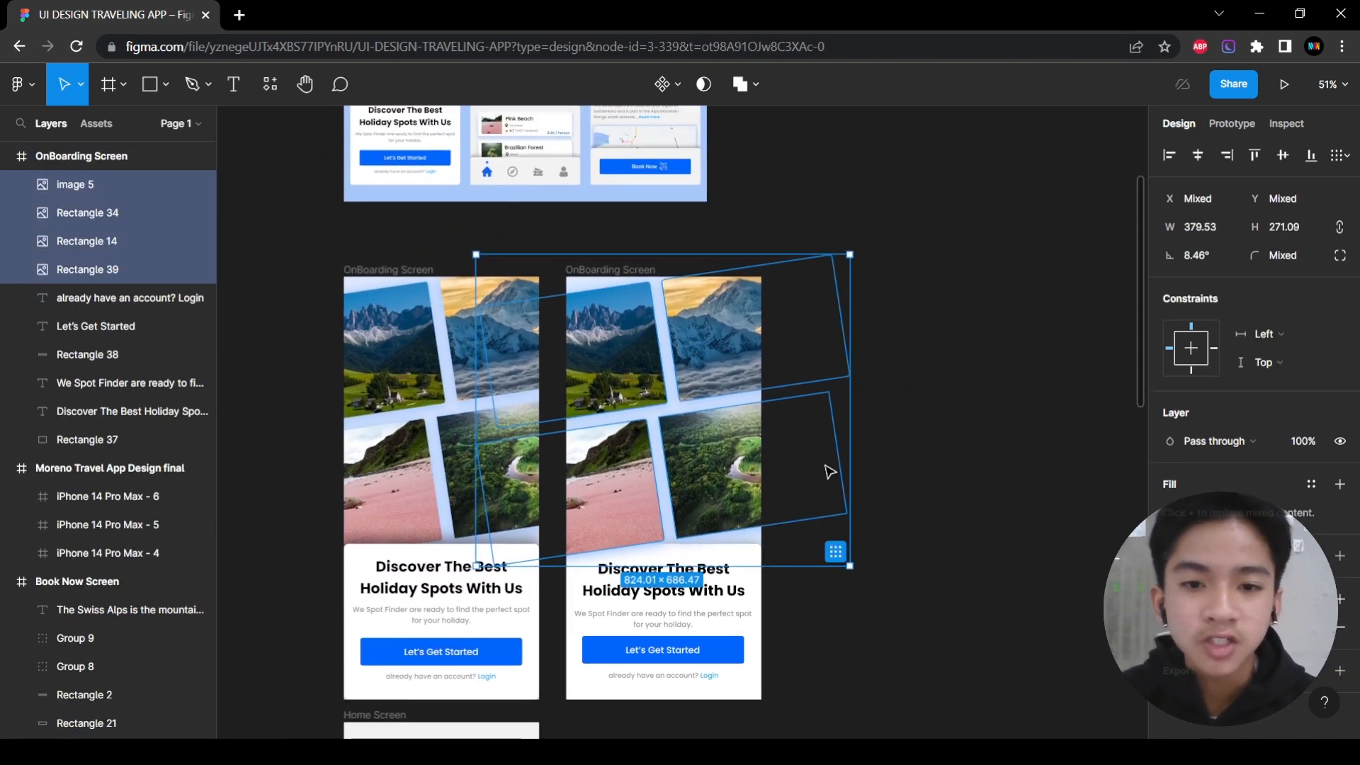
# Move the four copied photos below Rectangle 37 in the layer order so they sit behind the white panel.
pyautogui.click(947, 455)
pyautogui.click(631, 504)
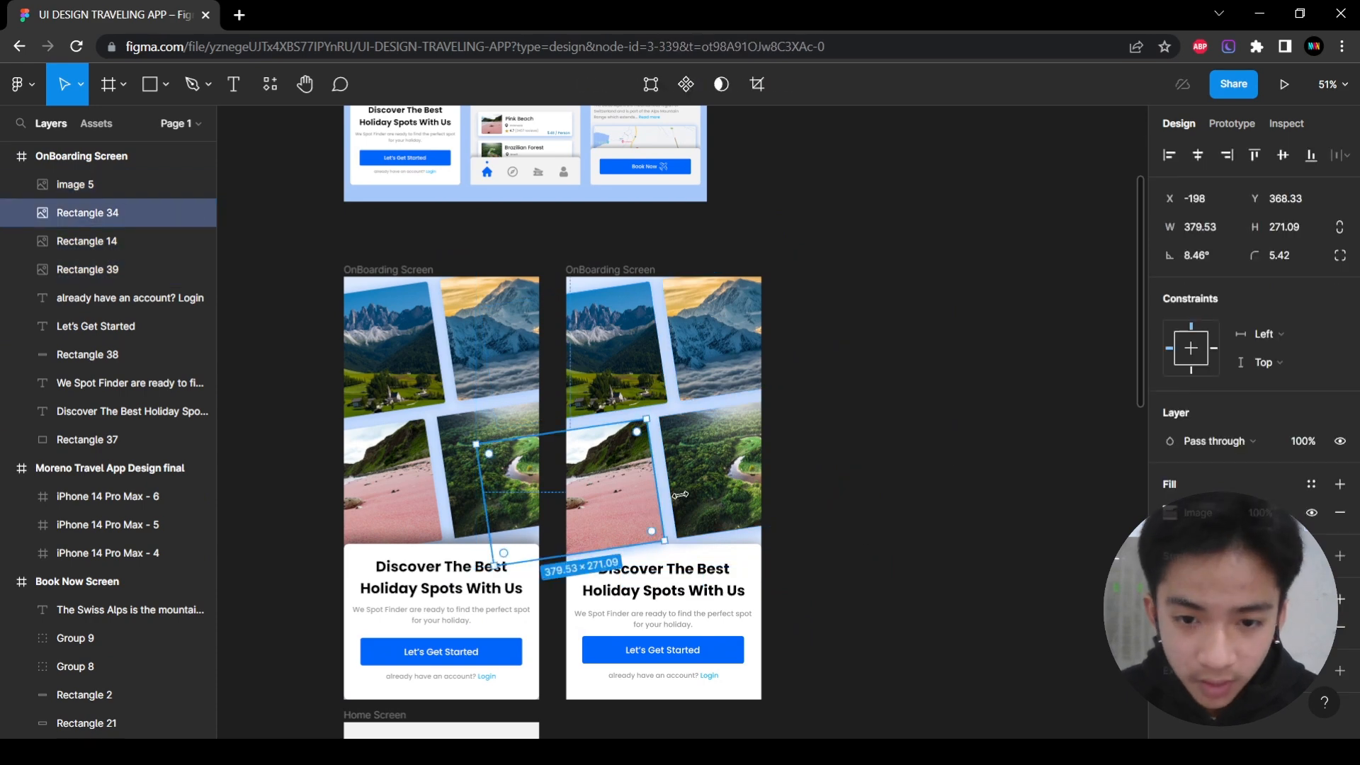
pyautogui.keyDown('shift'); pyautogui.click(705, 482); pyautogui.keyUp('shift')
pyautogui.keyDown('shift'); pyautogui.click(730, 368); pyautogui.keyUp('shift')
pyautogui.keyDown('shift'); pyautogui.click(626, 354); pyautogui.keyUp('shift')
pyautogui.moveTo(101, 185); pyautogui.dragTo(109, 447)
pyautogui.click(965, 508)
# Check how the white panel sits over the photos on the new OnBoarding Screen.
pyautogui.scroll(-3, 969, 492)
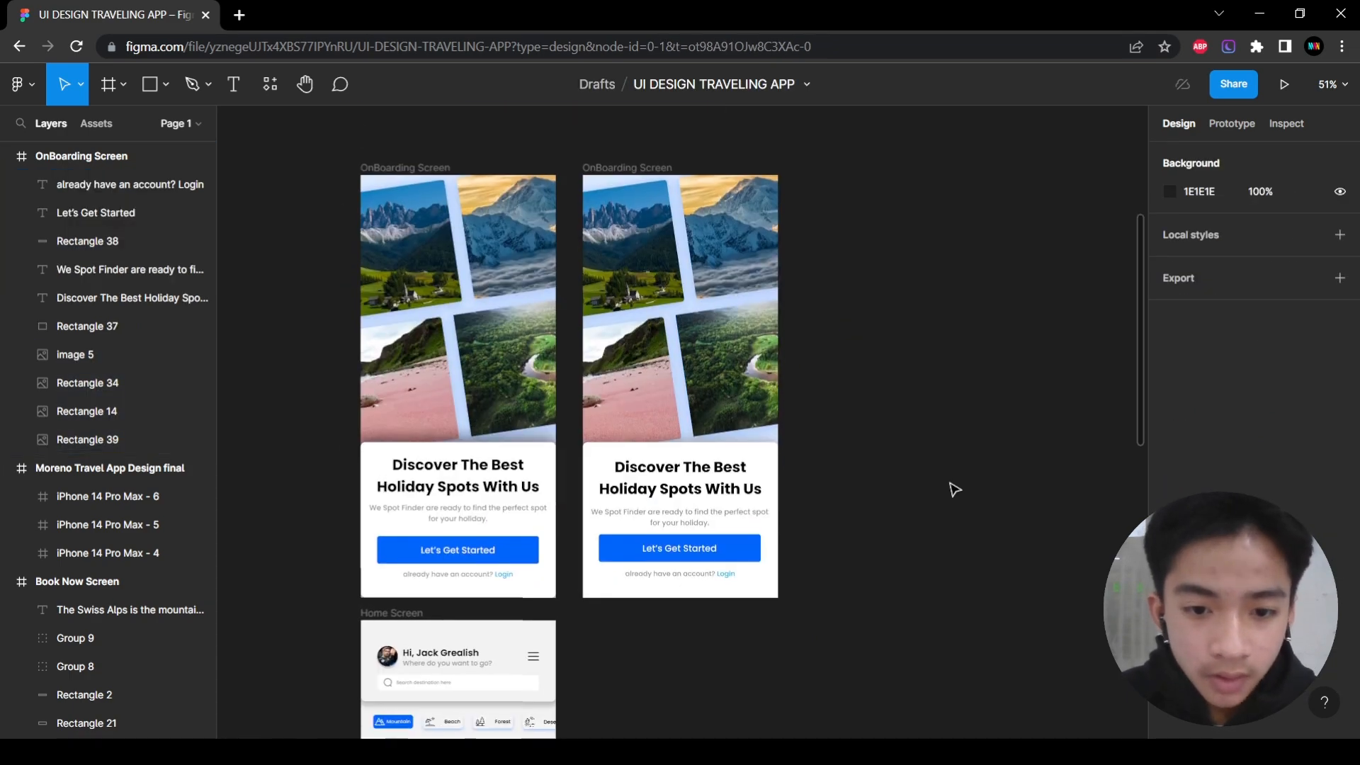
pyautogui.scroll(5, 691, 566)
pyautogui.click(489, 333)
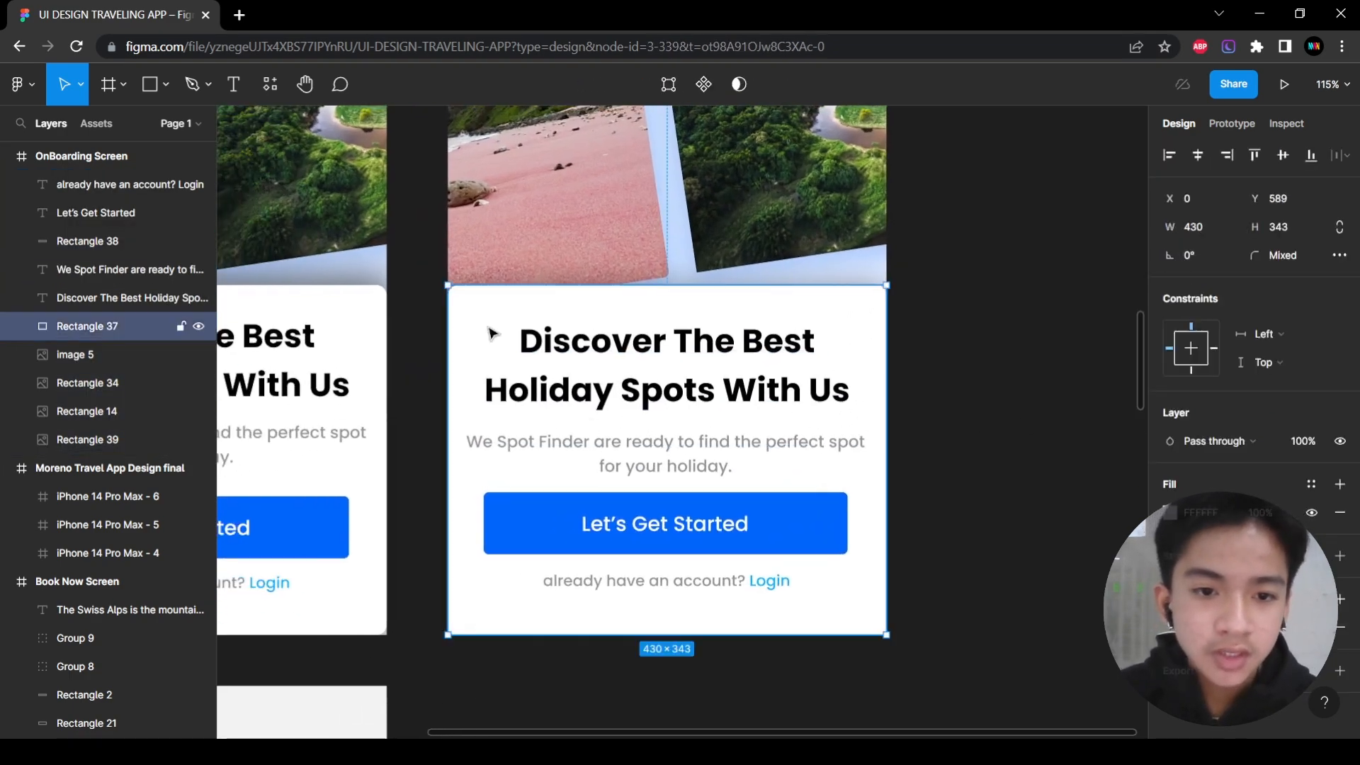
pyautogui.scroll(4, 921, 545)
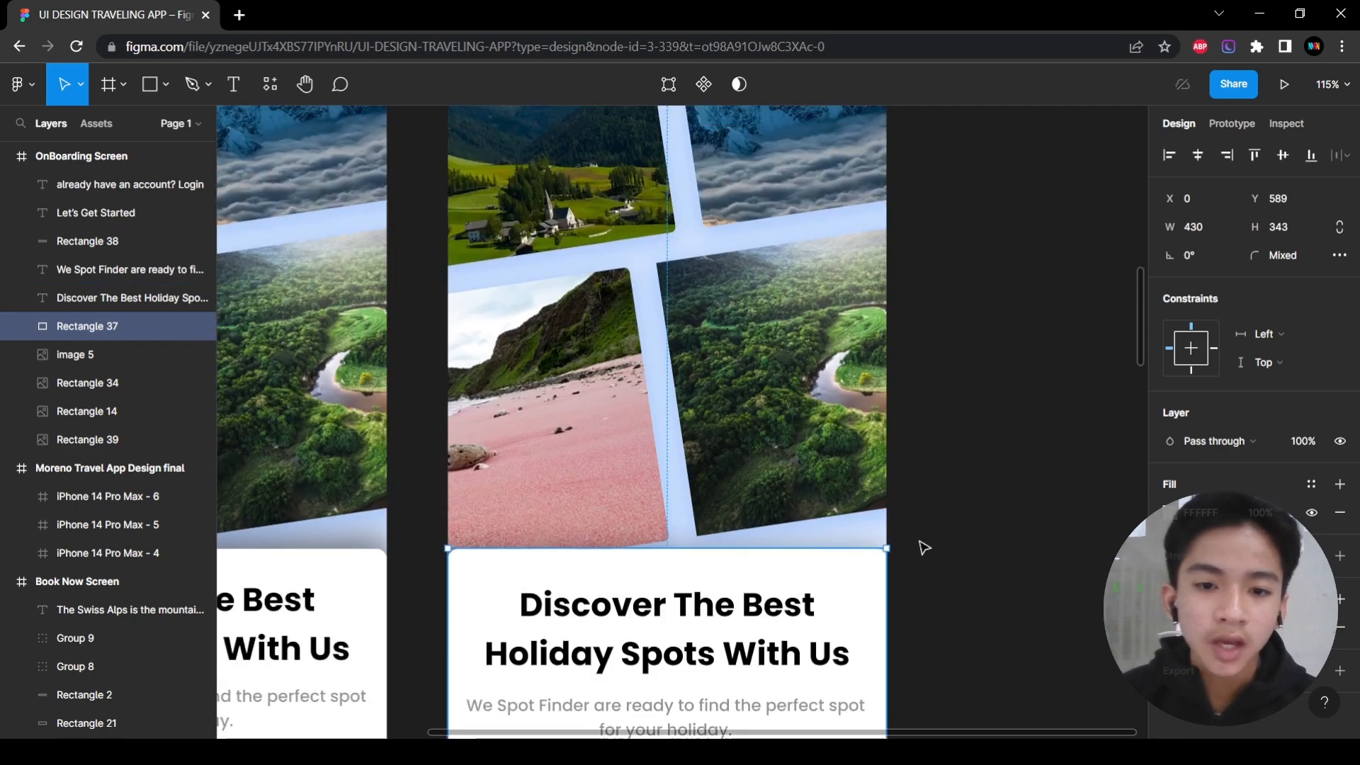
pyautogui.scroll(-3, 925, 547)
pyautogui.scroll(3, 924, 548)
pyautogui.scroll(-2, 924, 548)
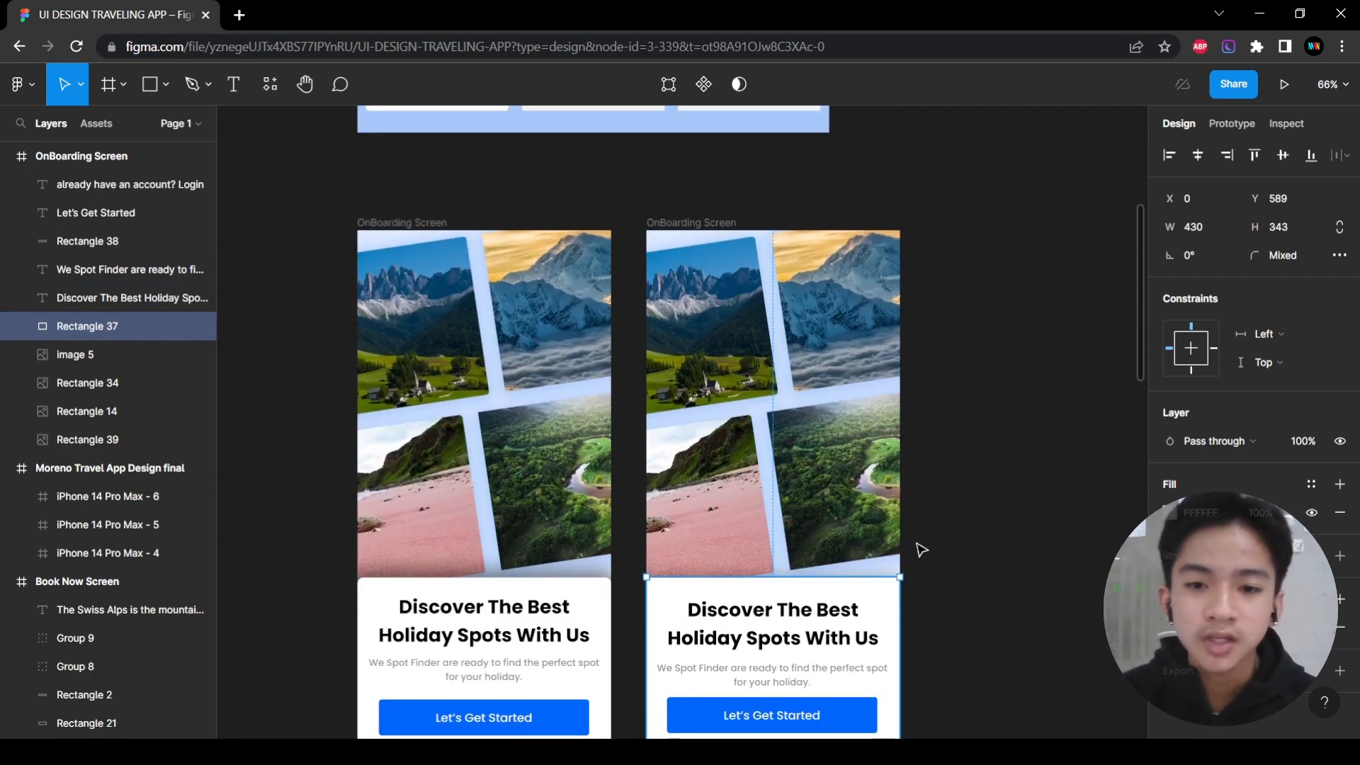
pyautogui.click(1025, 415)
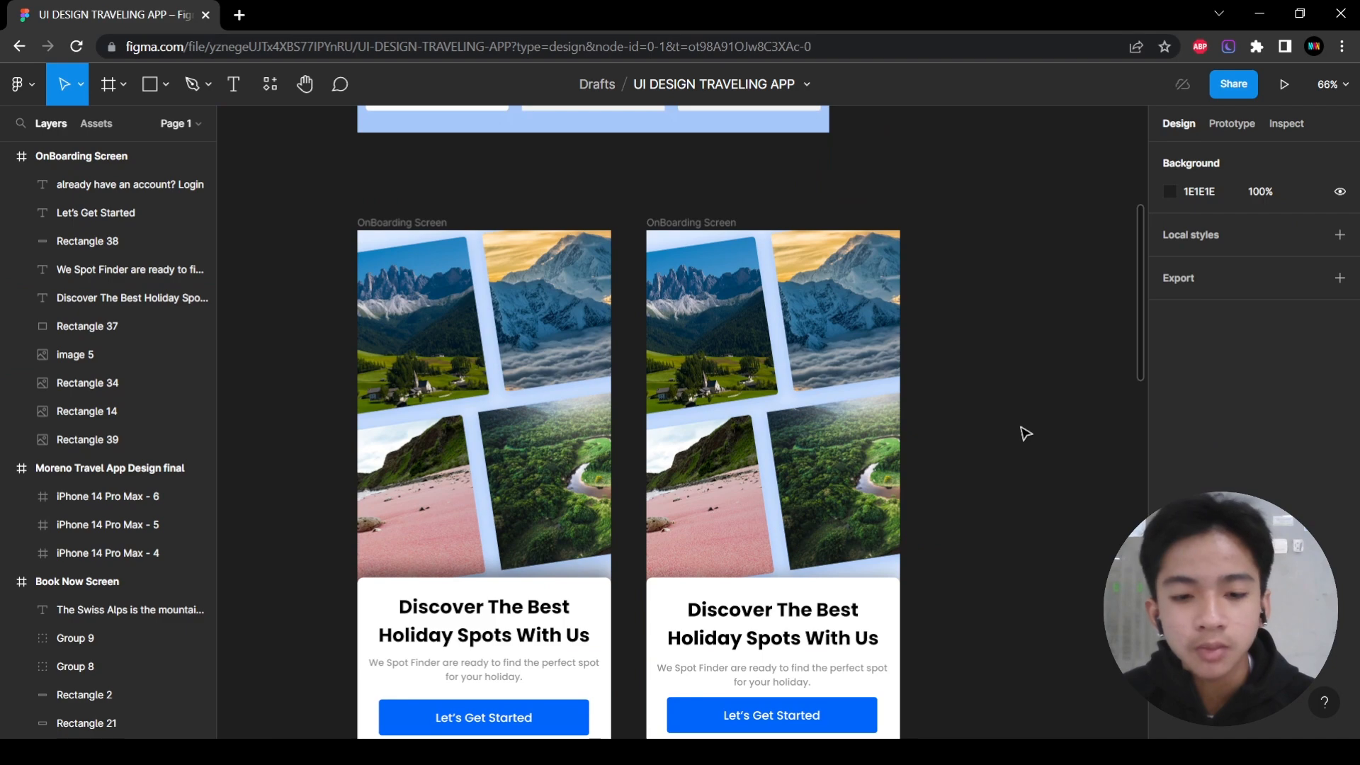
# Review both OnBoarding Screens and the finished Home Screen below them.
pyautogui.scroll(-4, 1001, 481)
pyautogui.scroll(2, 992, 494)
pyautogui.scroll(-2, 991, 494)
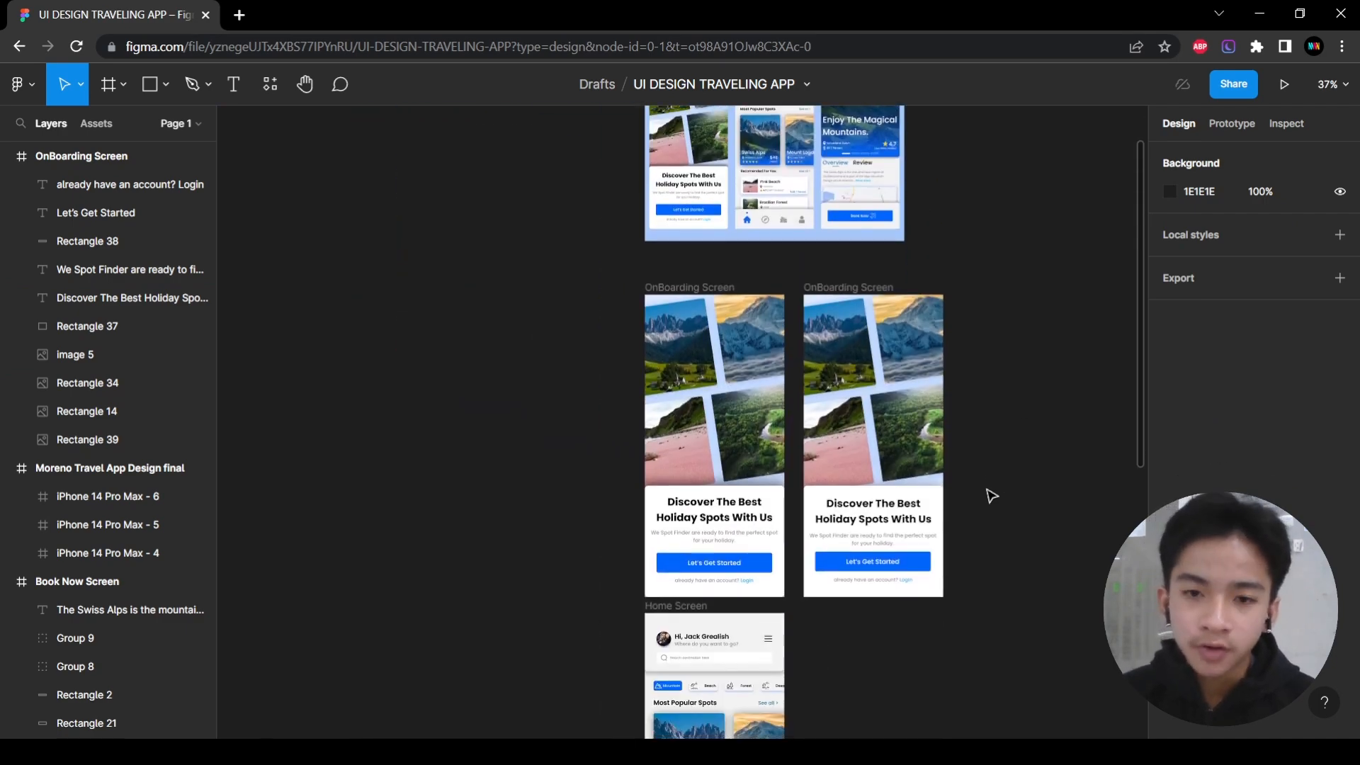
pyautogui.hscroll(3, 991, 495)
pyautogui.scroll(-5, 992, 496)
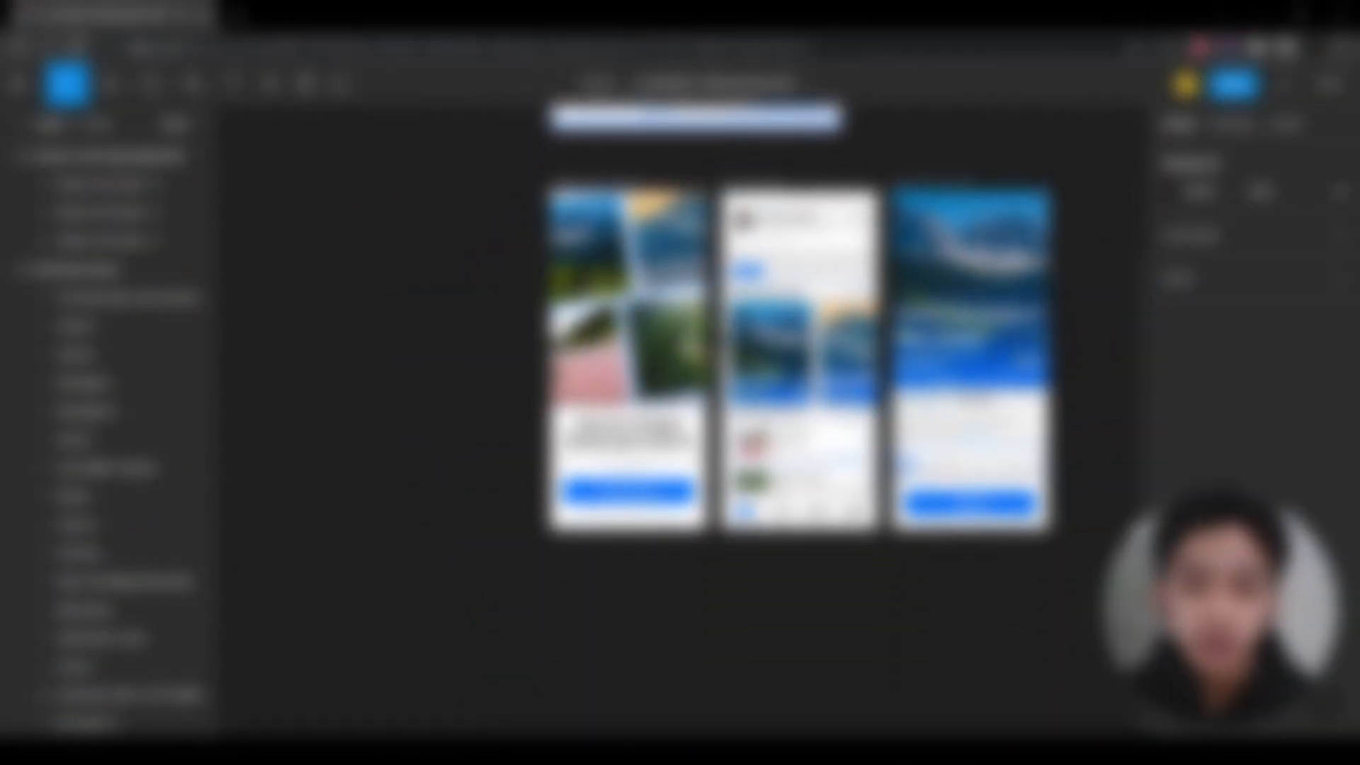
pyautogui.hscroll(2, 707, 322)
pyautogui.moveTo(583, 228); pyautogui.dragTo(407, 293)
pyautogui.scroll(-2, 655, 344)
pyautogui.scroll(3, 408, 293)
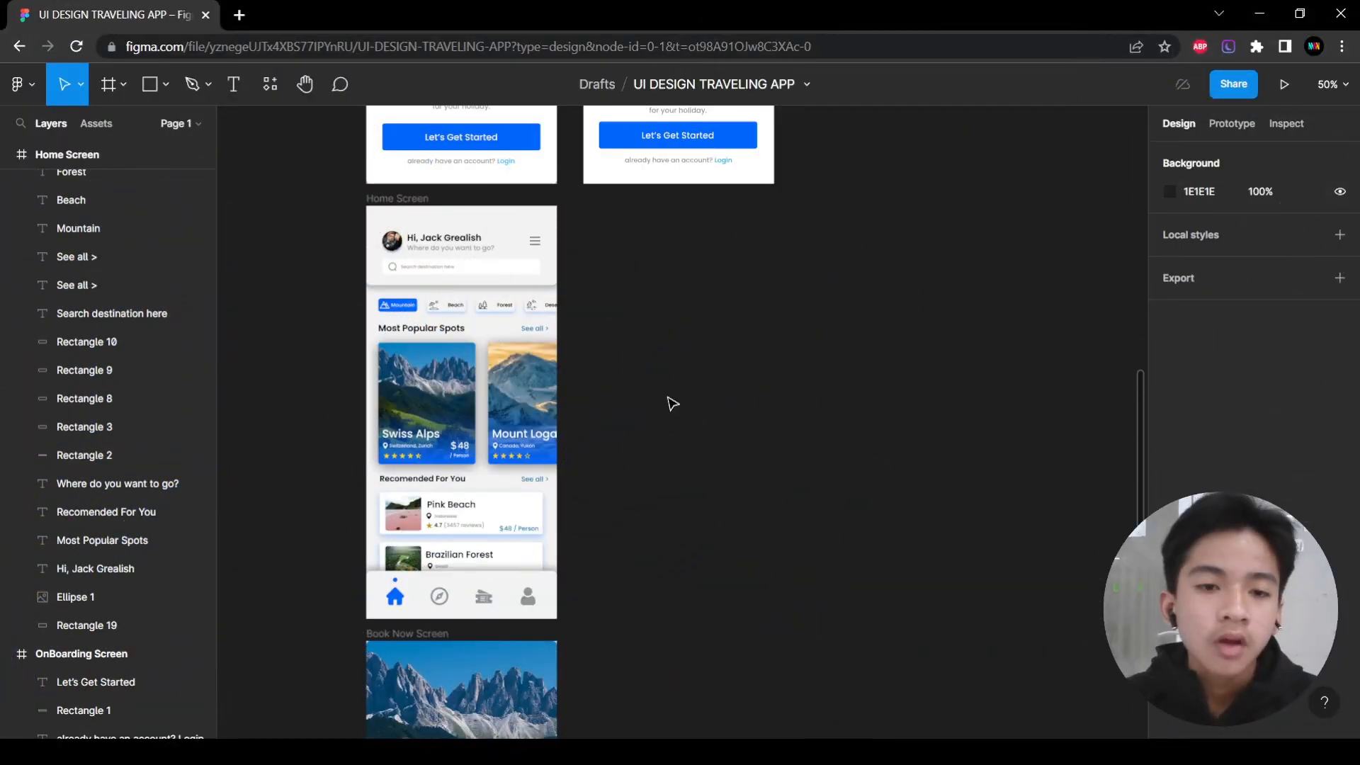
pyautogui.scroll(10, 673, 404)
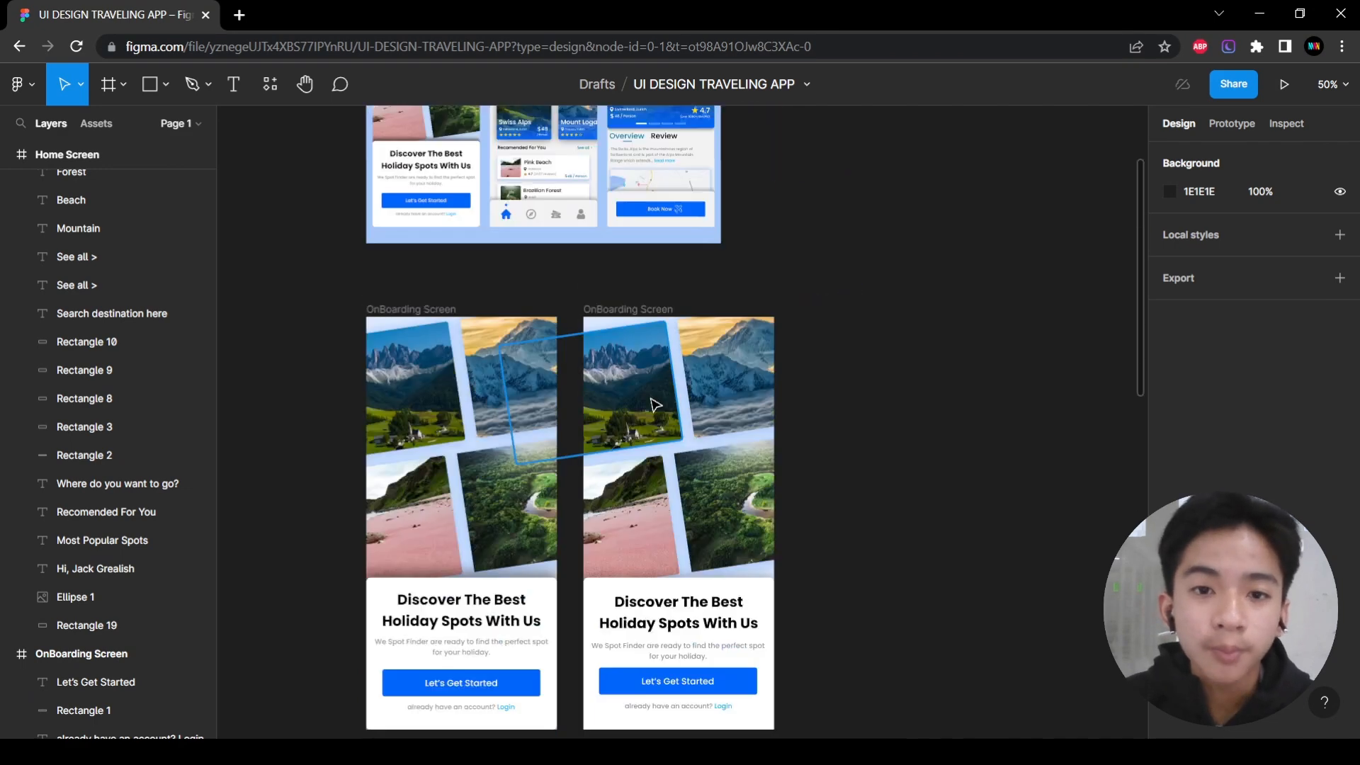
pyautogui.scroll(-9, 765, 474)
pyautogui.scroll(1, 765, 473)
pyautogui.scroll(-3, 765, 474)
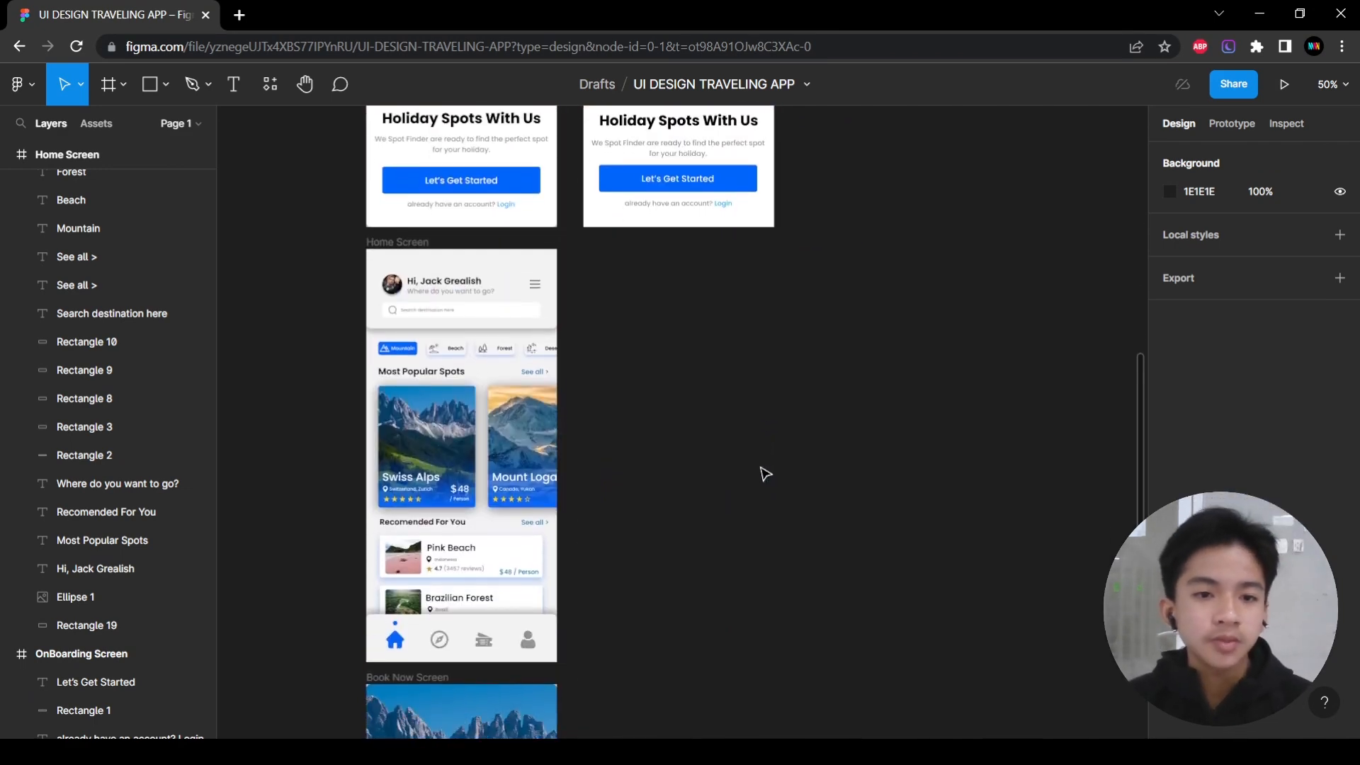
# Add an iPhone 14 Pro Max frame and align it beside the finished Home Screen, below the new OnBoarding Screen.
pyautogui.scroll(1, 768, 489)
pyautogui.scroll(-2, 786, 499)
pyautogui.scroll(4, 776, 510)
pyautogui.scroll(6, 769, 521)
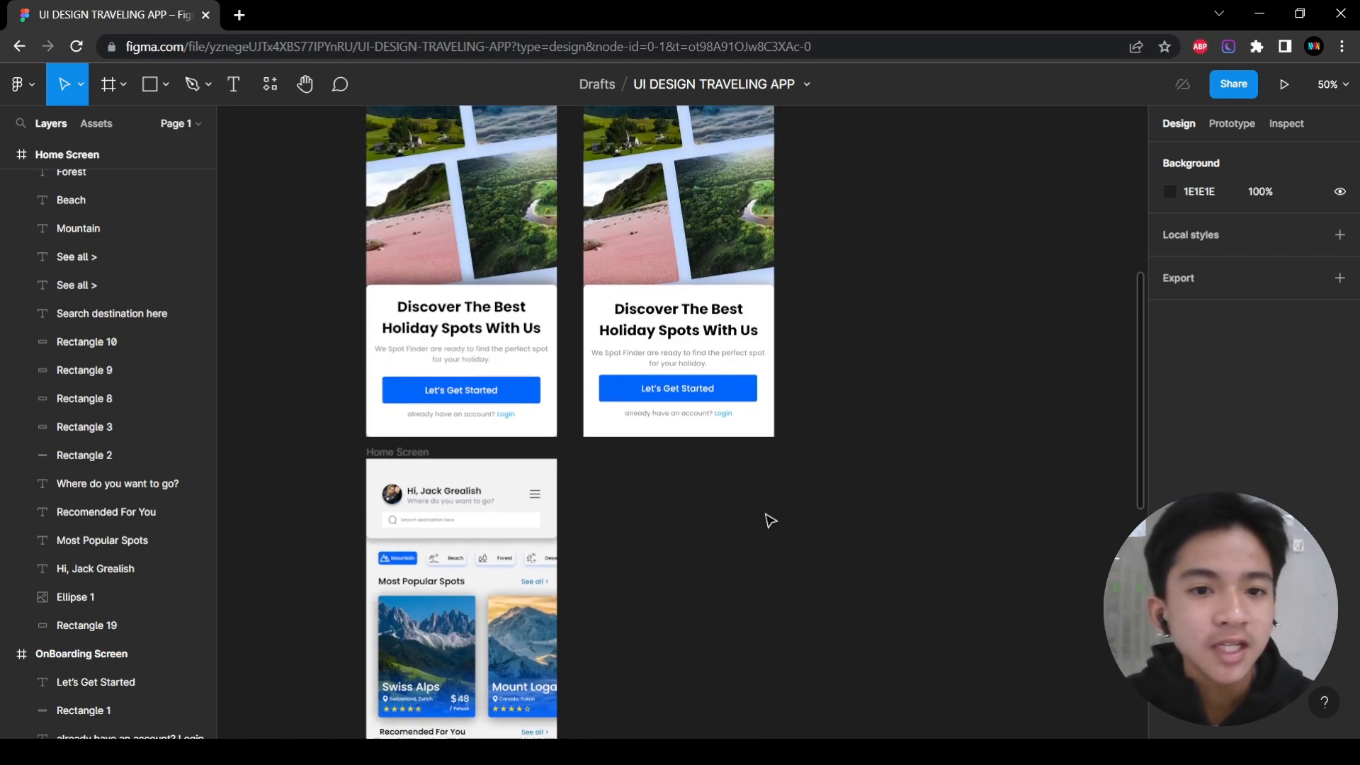
pyautogui.scroll(-7, 686, 288)
pyautogui.click(109, 97)
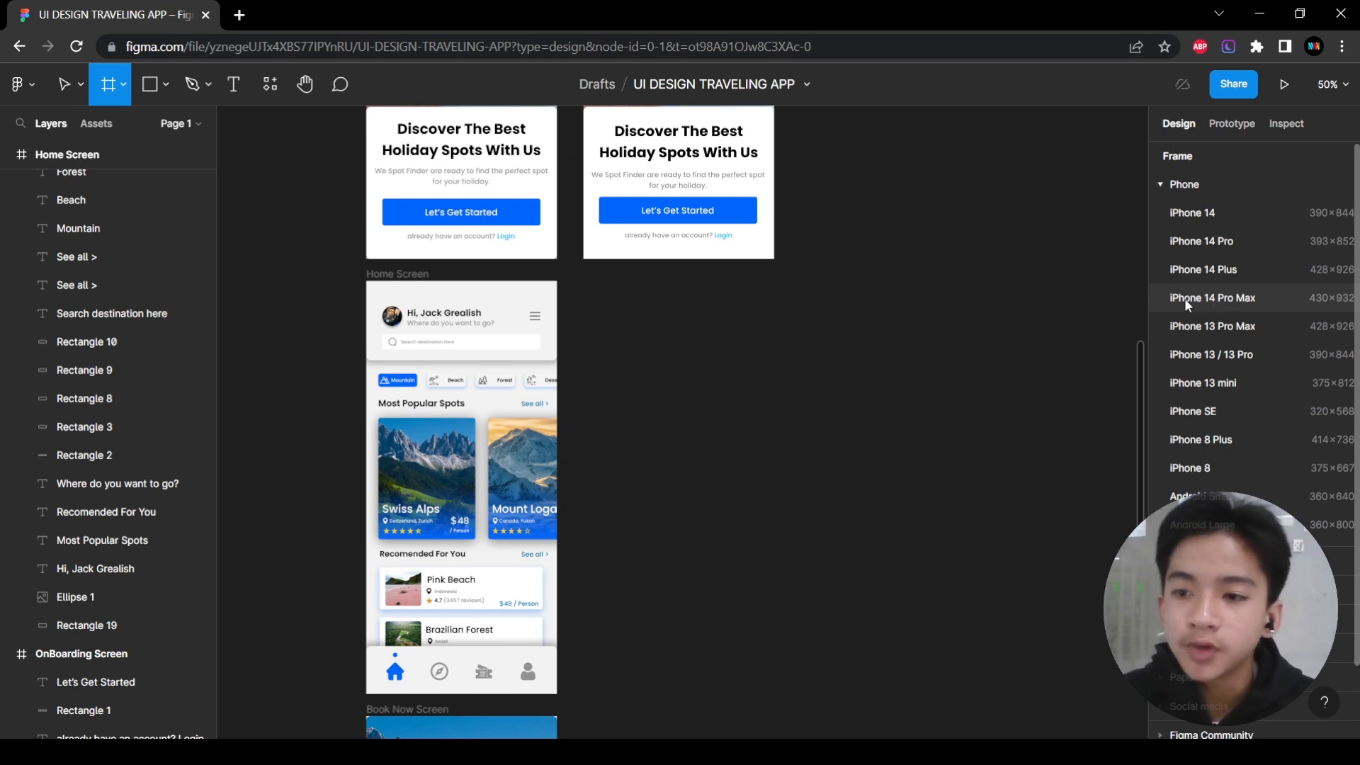
pyautogui.click(1242, 300)
pyautogui.moveTo(861, 211); pyautogui.dragTo(653, 276)
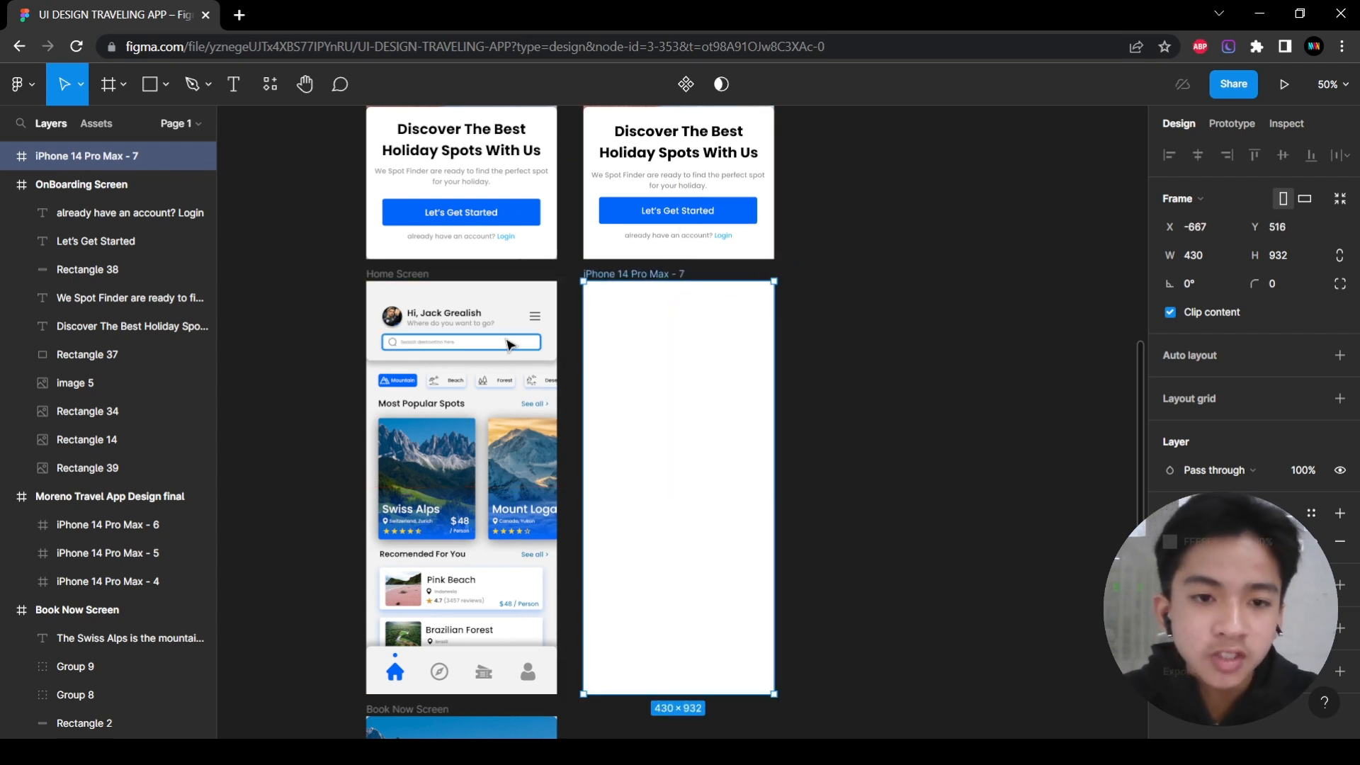
# Rename the new iPhone 14 Pro Max frame as Home Screen.
pyautogui.doubleClick(644, 275)
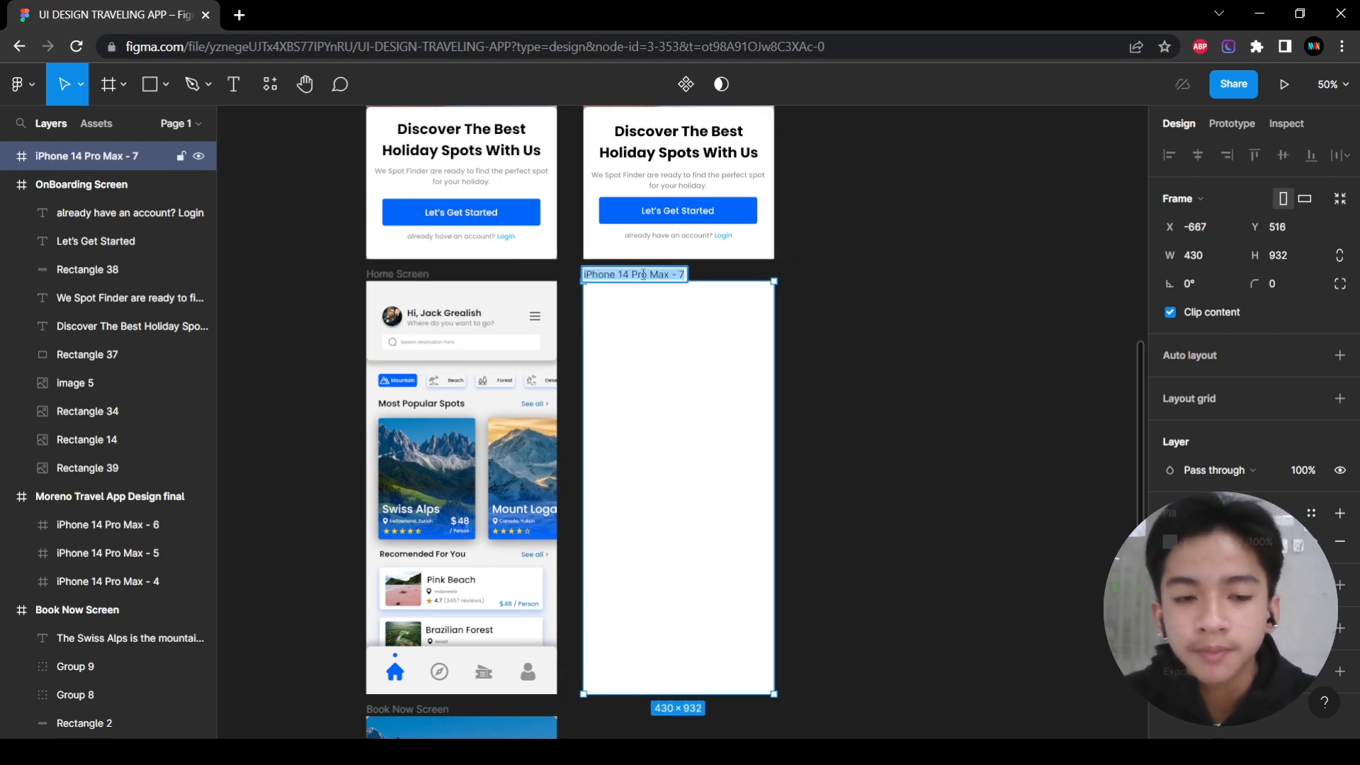
pyautogui.write('Home Screen')
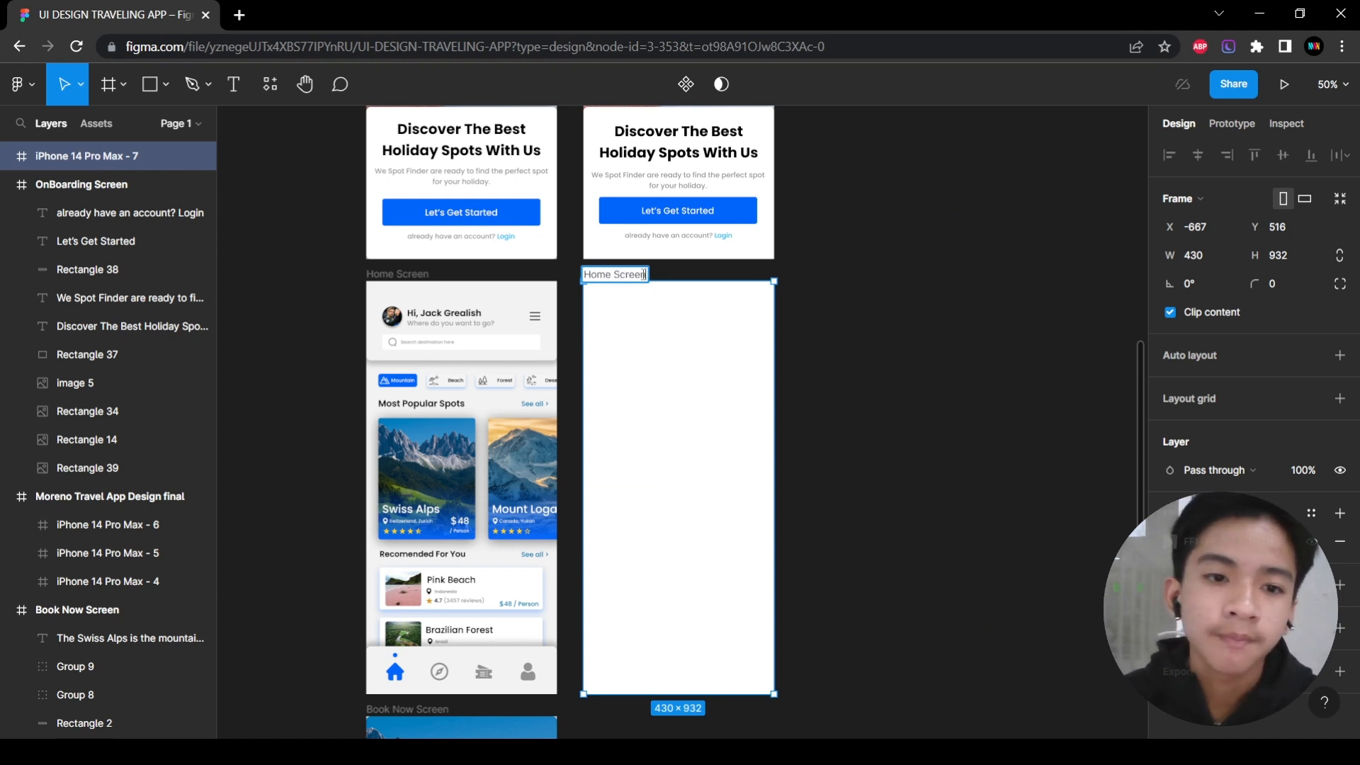
pyautogui.click(881, 425)
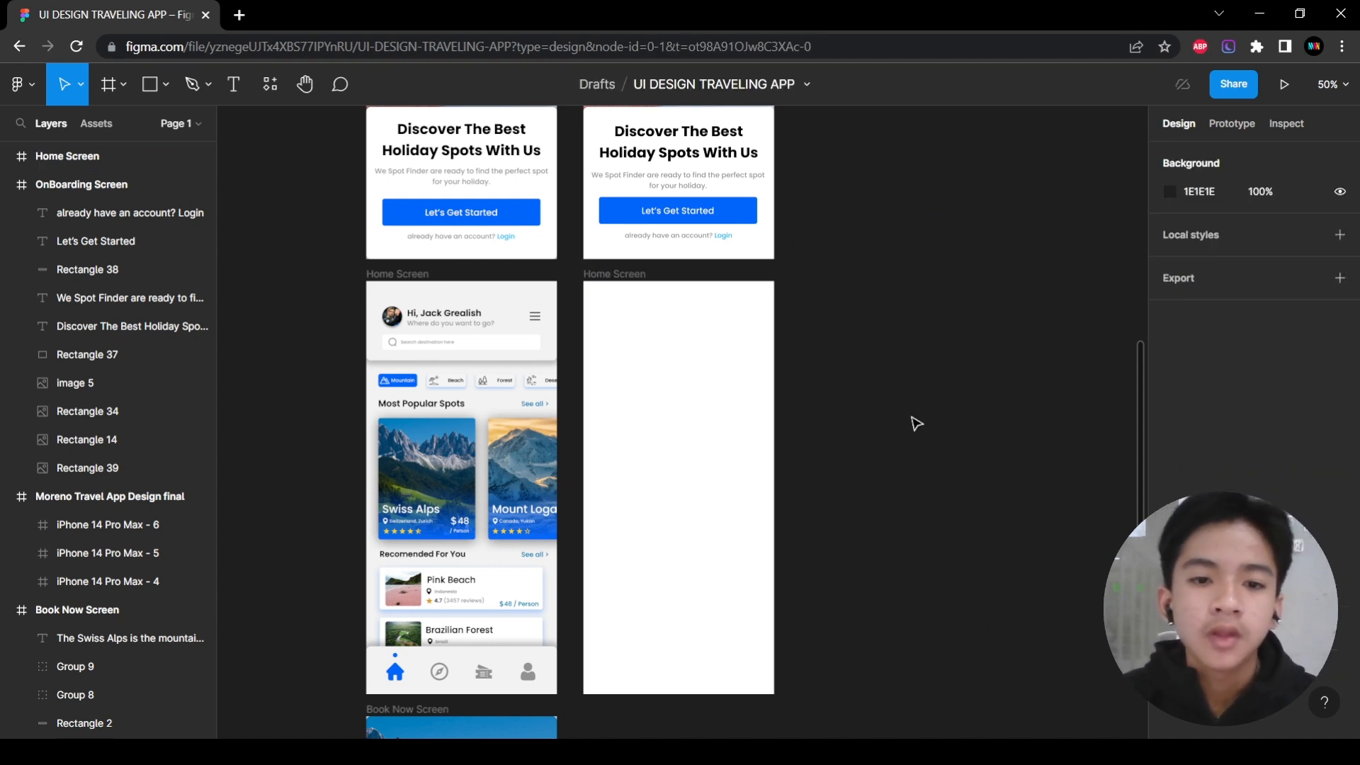
# Examine the header area of the finished Home Screen and the dimensions of its background rectangle.
pyautogui.scroll(5, 471, 315)
pyautogui.scroll(-5, 471, 315)
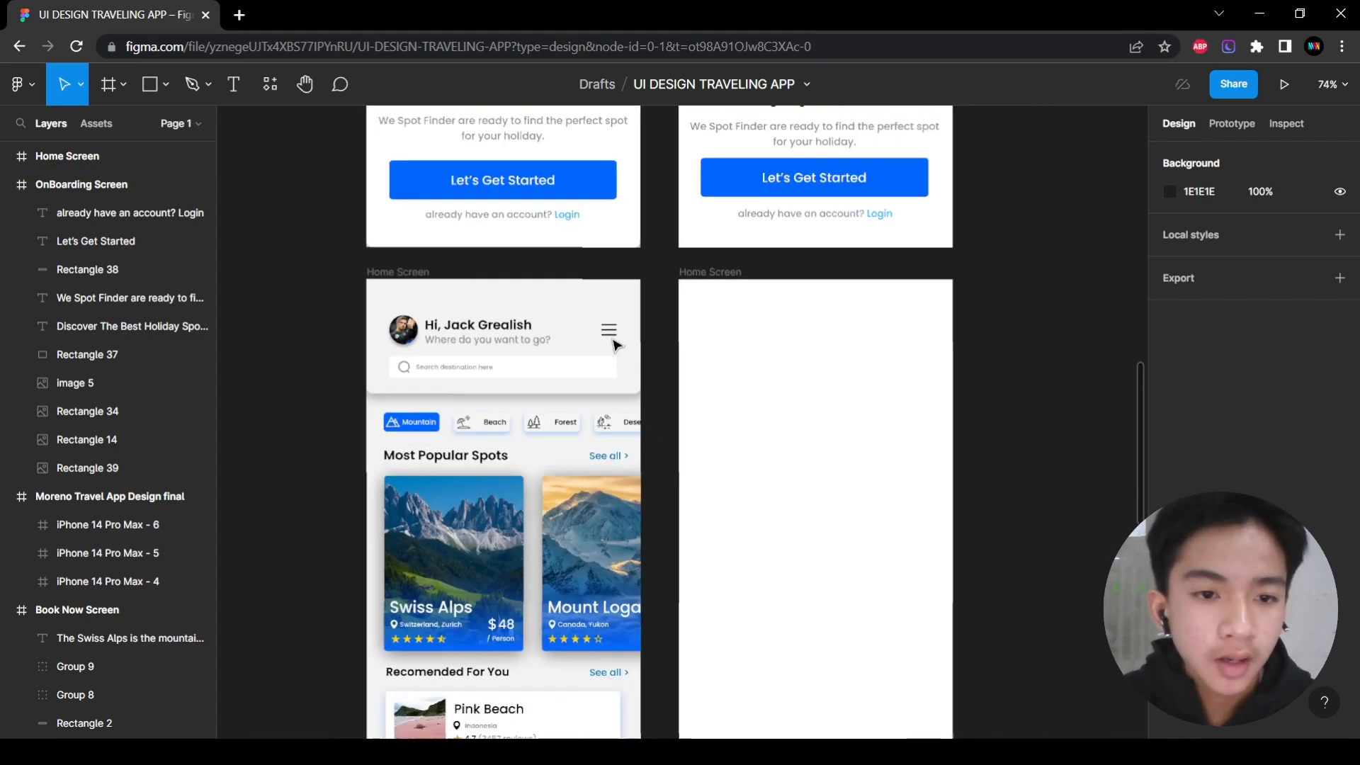
pyautogui.scroll(3, 643, 380)
pyautogui.scroll(-3, 705, 433)
pyautogui.scroll(5, 586, 355)
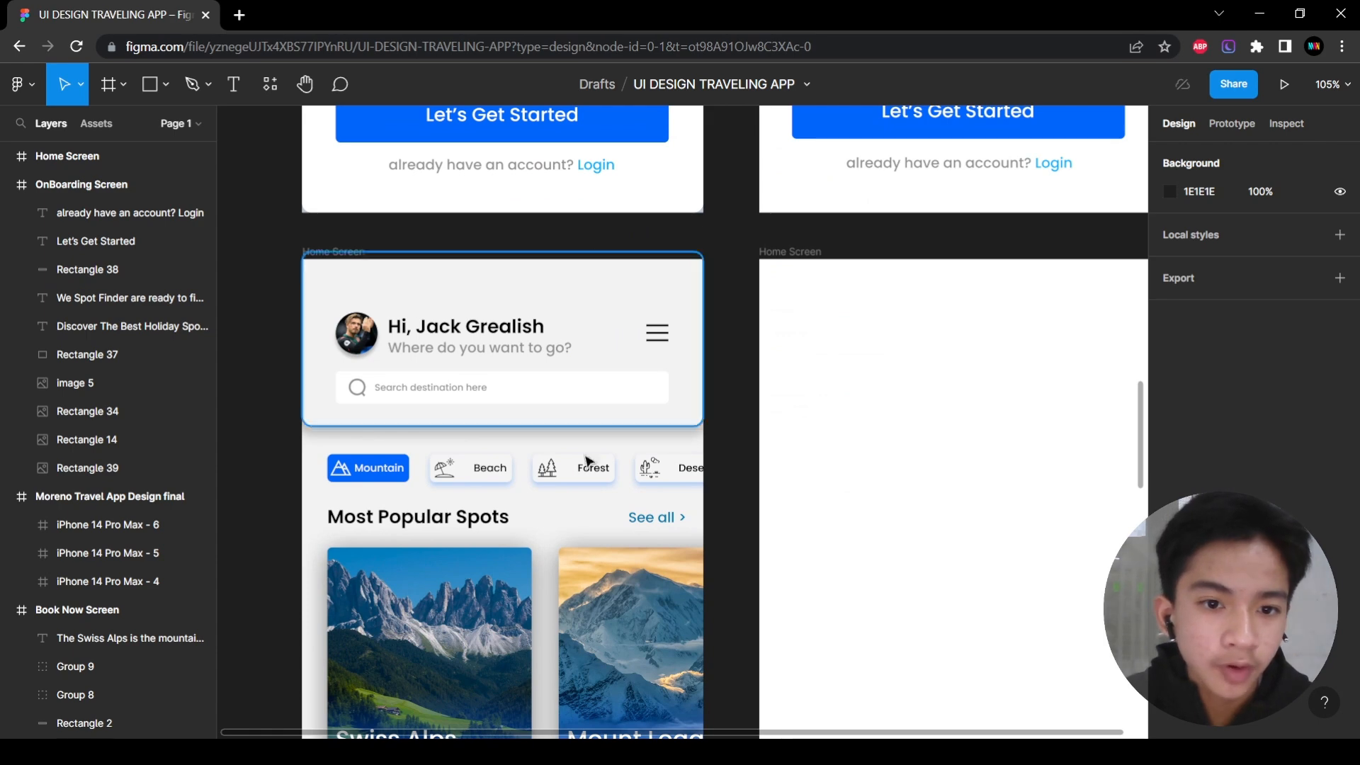
pyautogui.scroll(1, 528, 442)
pyautogui.scroll(1, 528, 441)
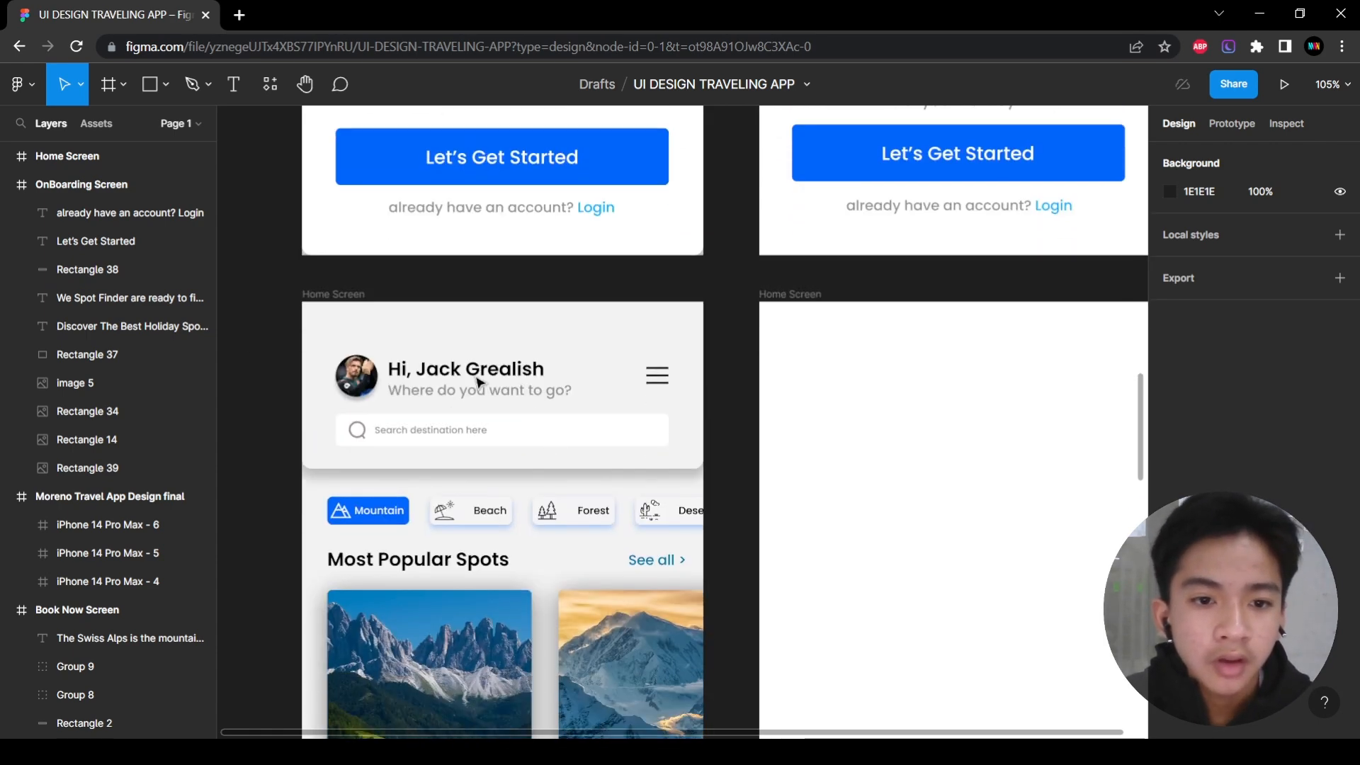
pyautogui.click(449, 347)
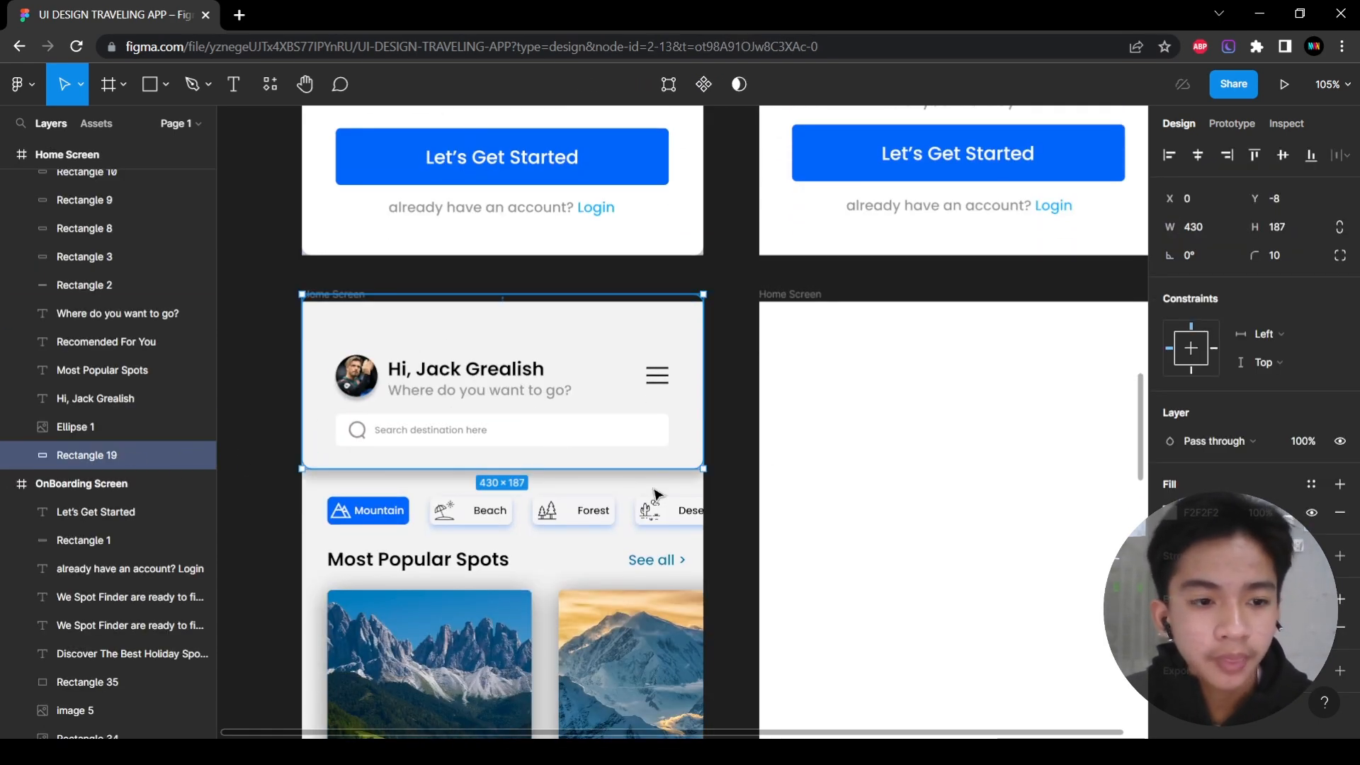
pyautogui.hscroll(3, 1229, 243)
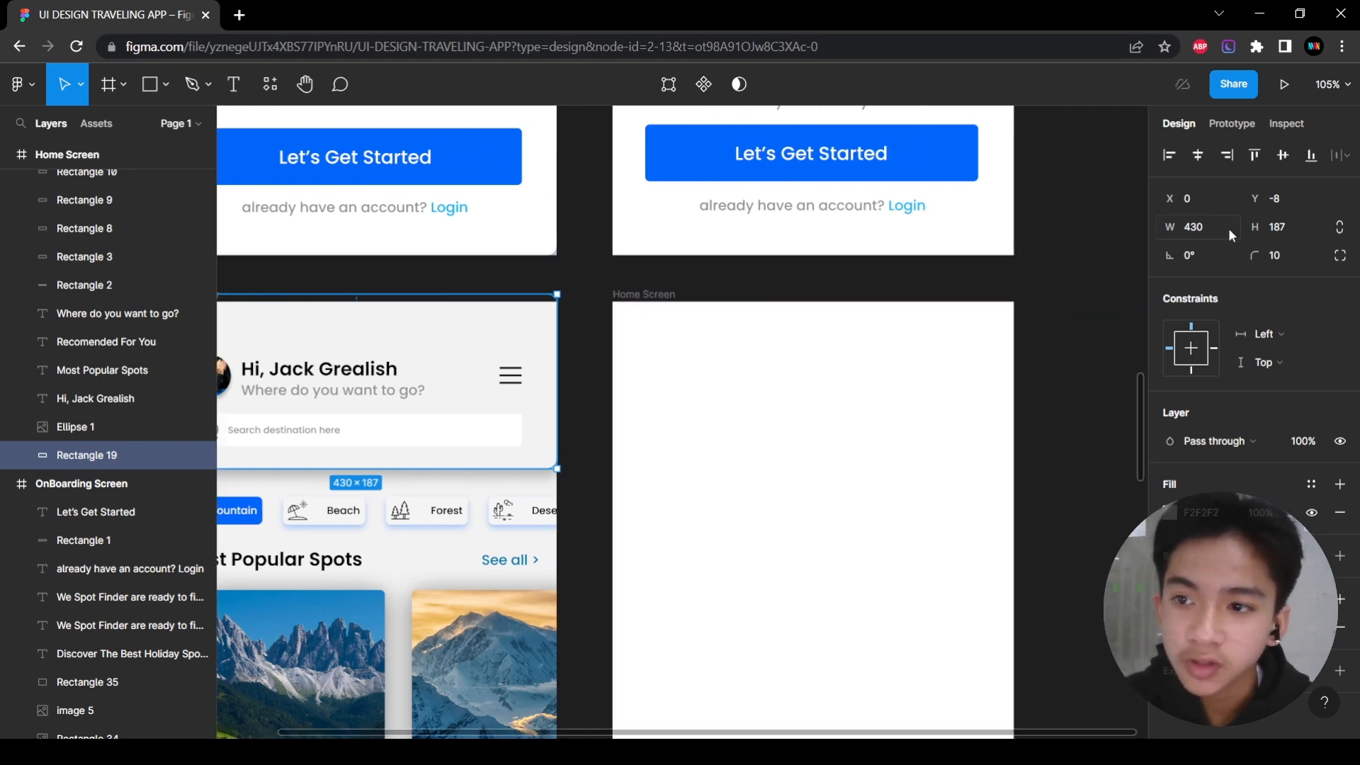
pyautogui.hscroll(-2, 762, 397)
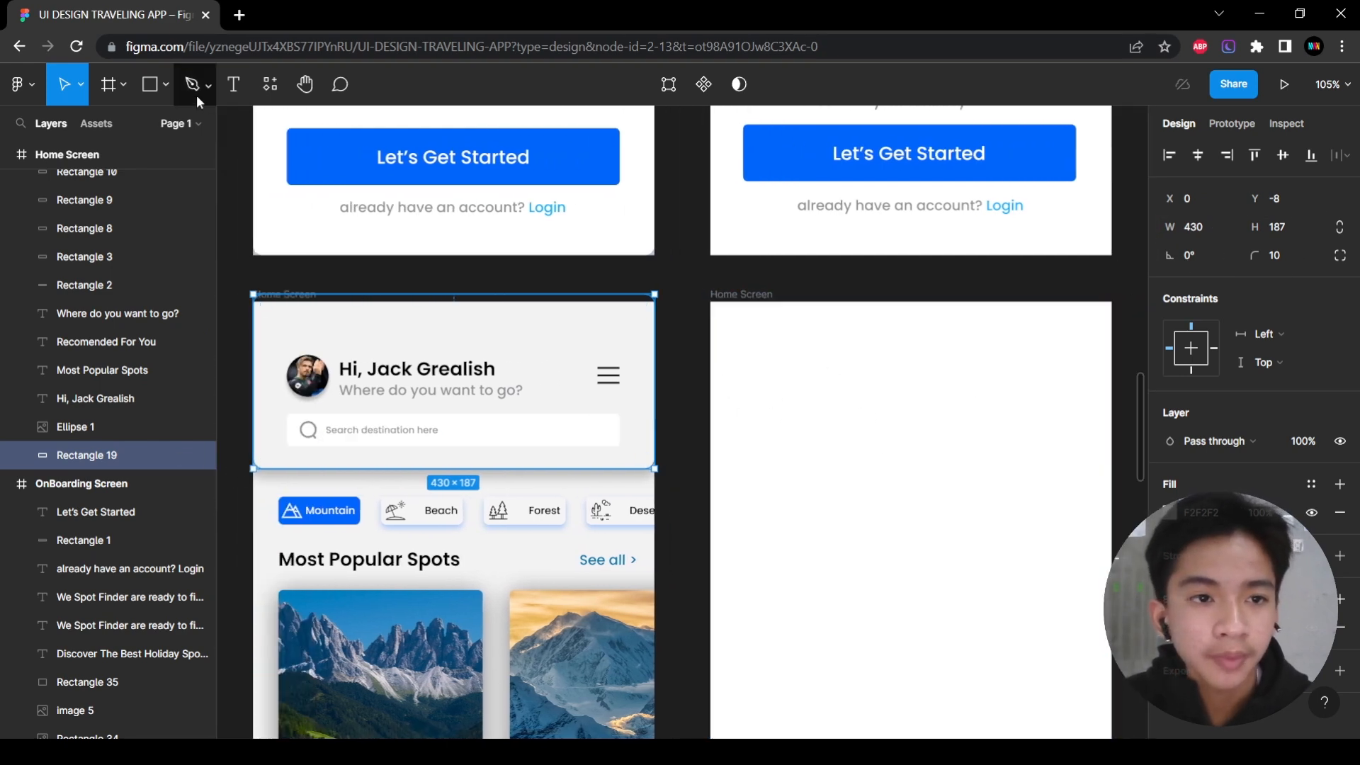
# Draw a full-width header rectangle of about 430 × 190 at the upper edge of the new Home Screen frame.
pyautogui.click(165, 85)
pyautogui.click(114, 113)
pyautogui.hscroll(2, 631, 327)
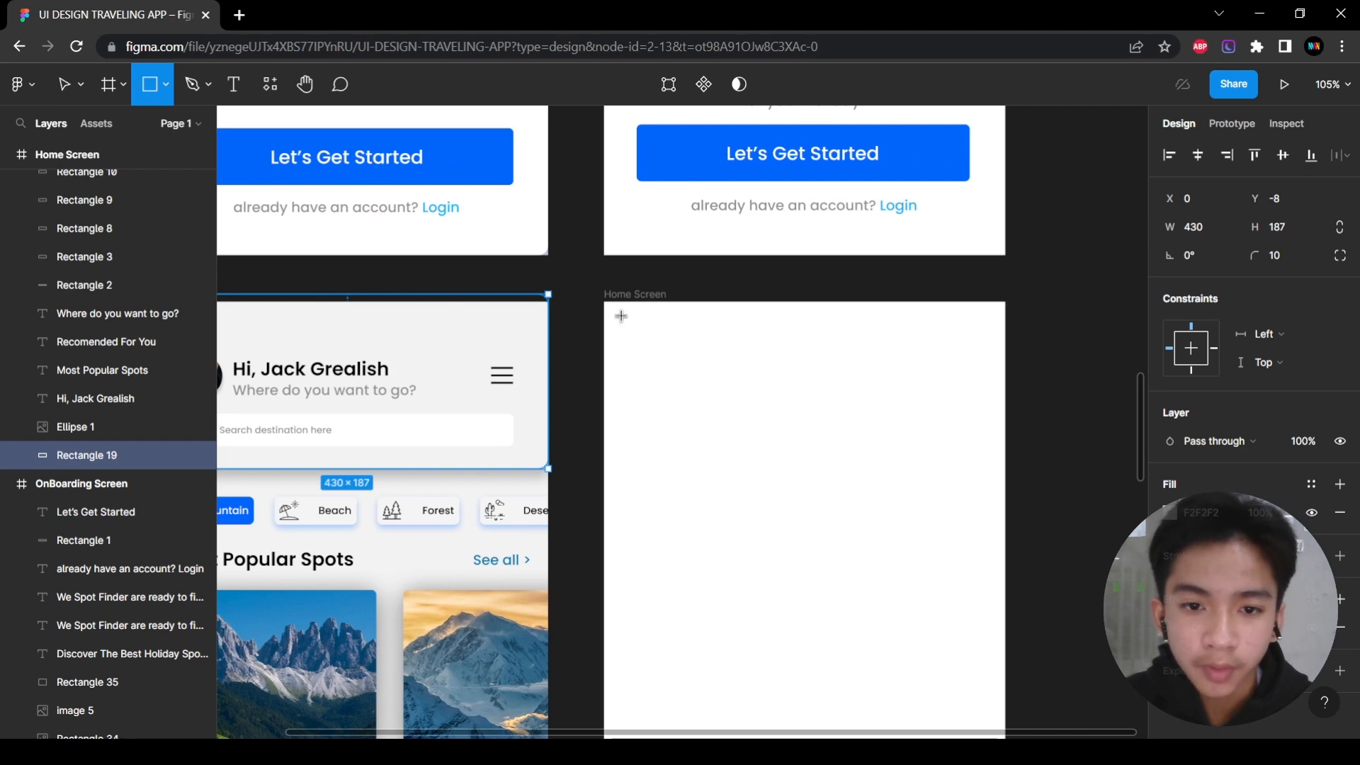
pyautogui.moveTo(604, 304)
pyautogui.mouseDown()
pyautogui.moveTo(950, 492)
pyautogui.moveTo(1006, 479)
pyautogui.mouseUp()
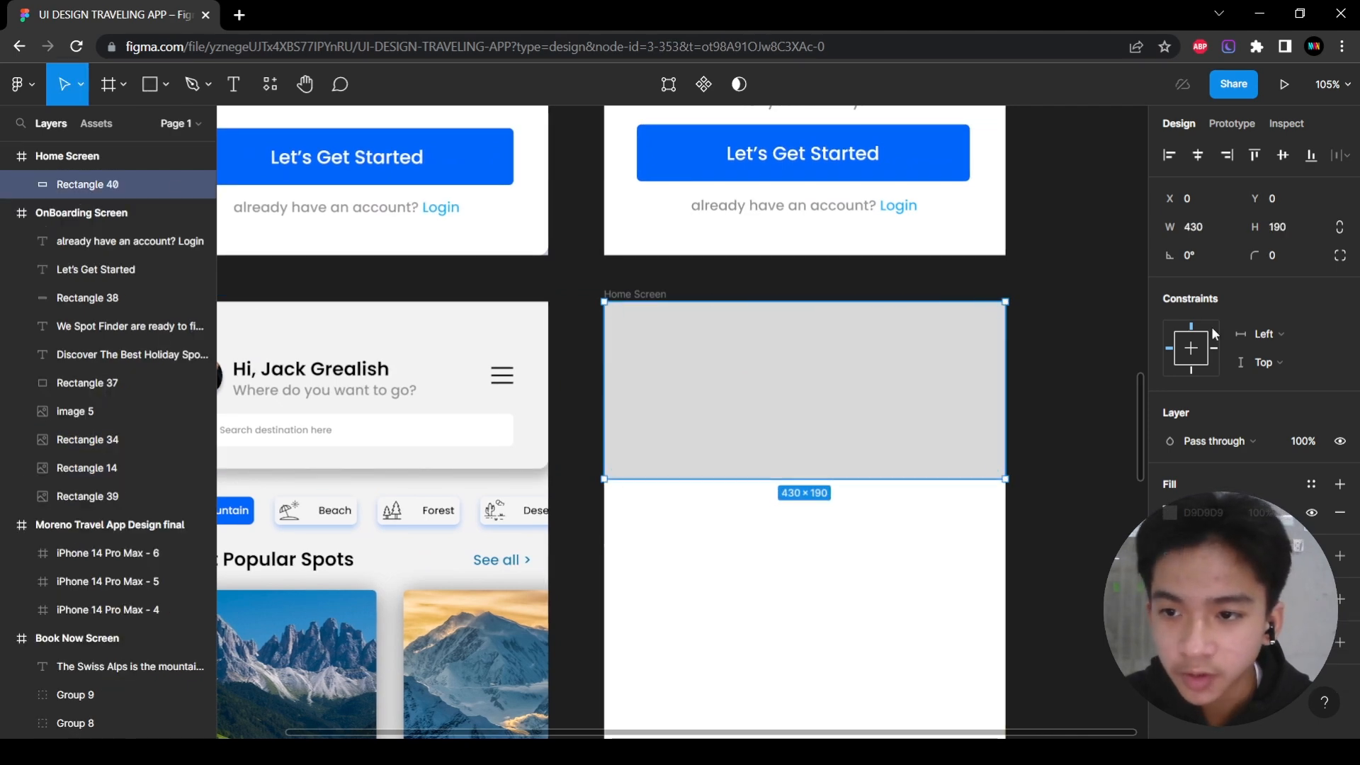
# Match the new header rectangle's height to the finished header panel, and shorten it to about 174.
pyautogui.click(542, 457)
pyautogui.click(964, 353)
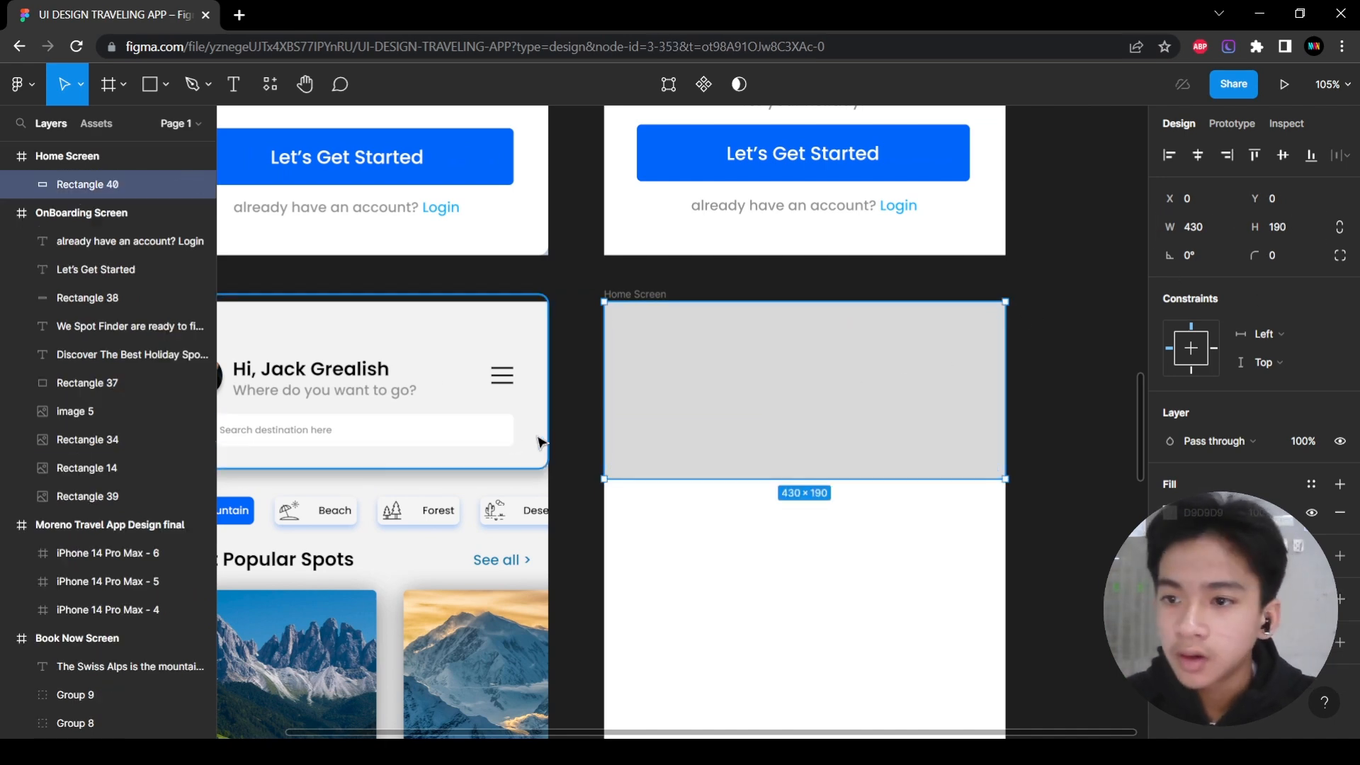
pyautogui.write('1')
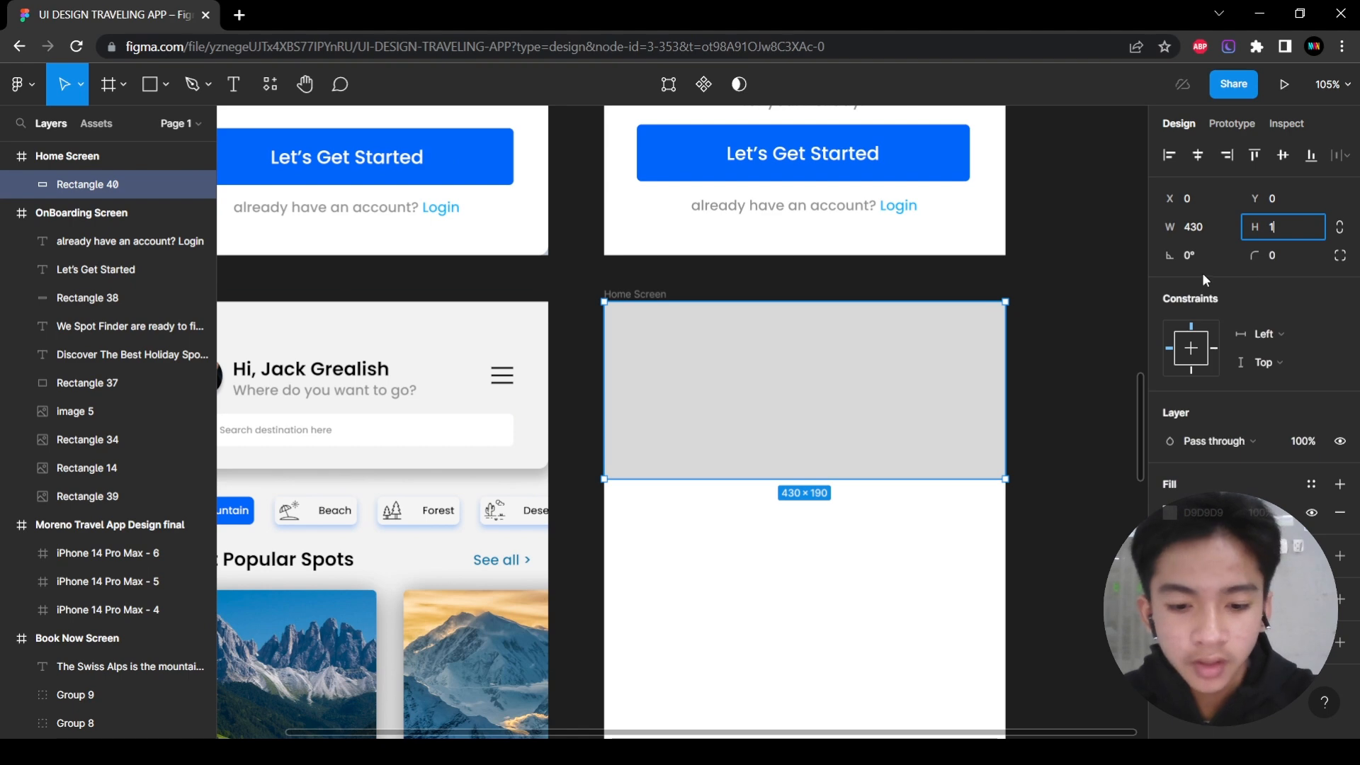
pyautogui.click(1076, 375)
pyautogui.scroll(-1, 984, 475)
pyautogui.scroll(1, 984, 476)
pyautogui.hscroll(-1, 801, 473)
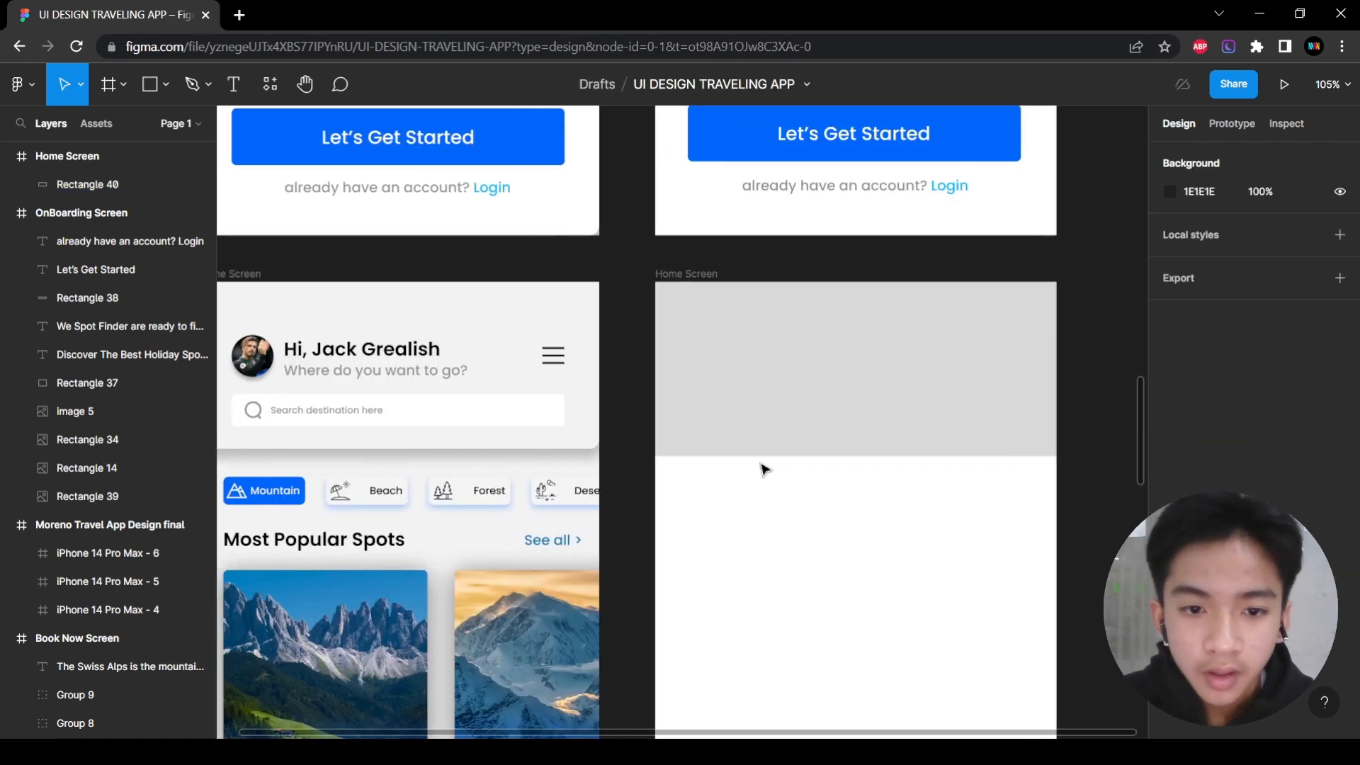
pyautogui.click(837, 453)
pyautogui.moveTo(837, 454); pyautogui.dragTo(836, 444)
# Copy the fill colour F2F2F2 from the finished header panel to the new Home Screen's header rectangle.
pyautogui.click(525, 314)
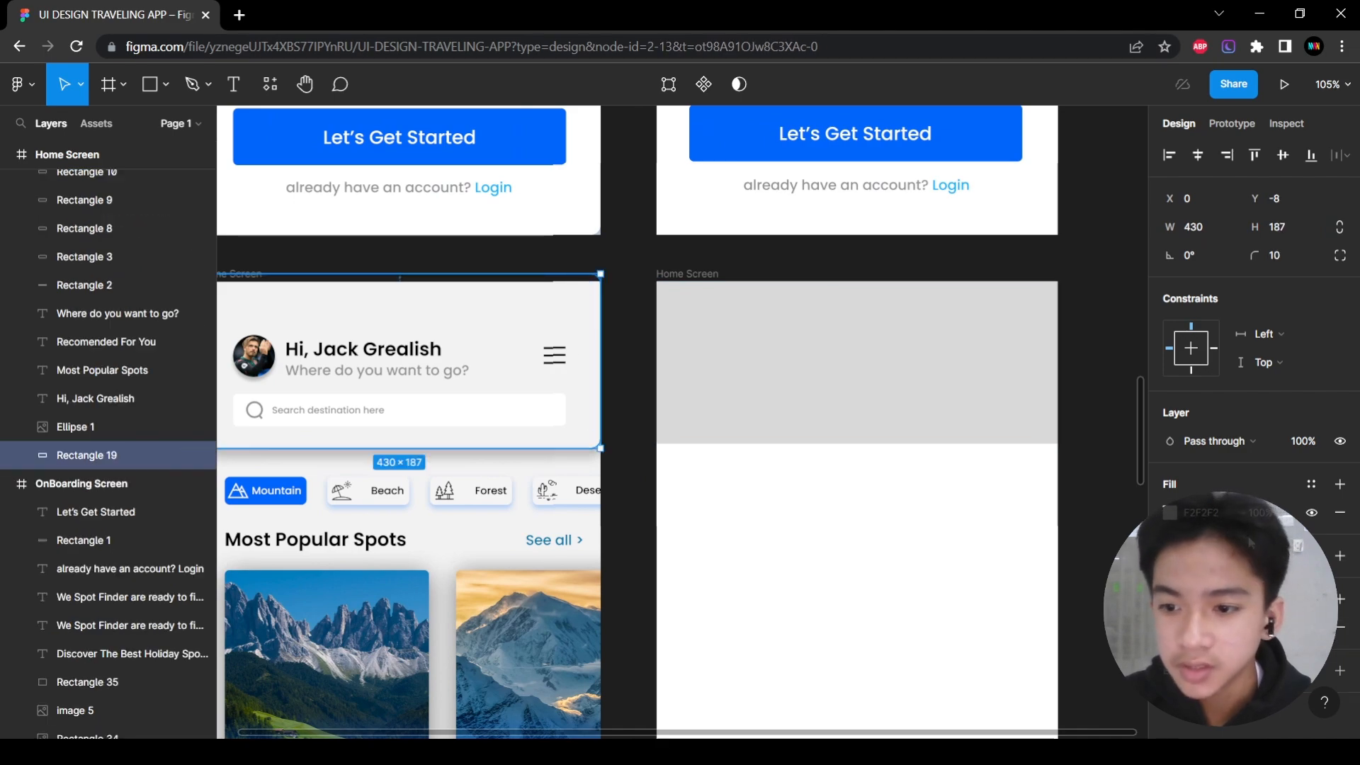
pyautogui.scroll(-4, 644, 531)
pyautogui.scroll(5, 631, 455)
pyautogui.scroll(-3, 631, 539)
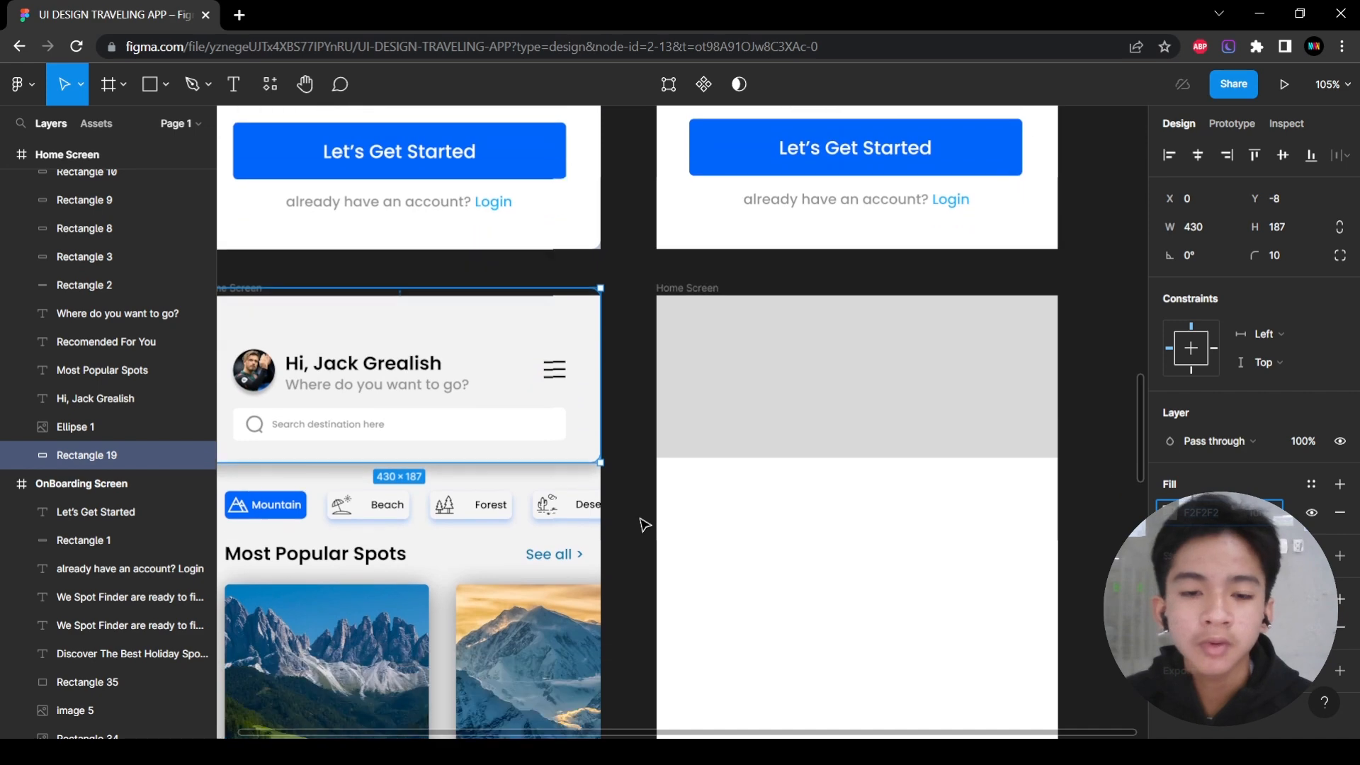
pyautogui.scroll(3, 644, 524)
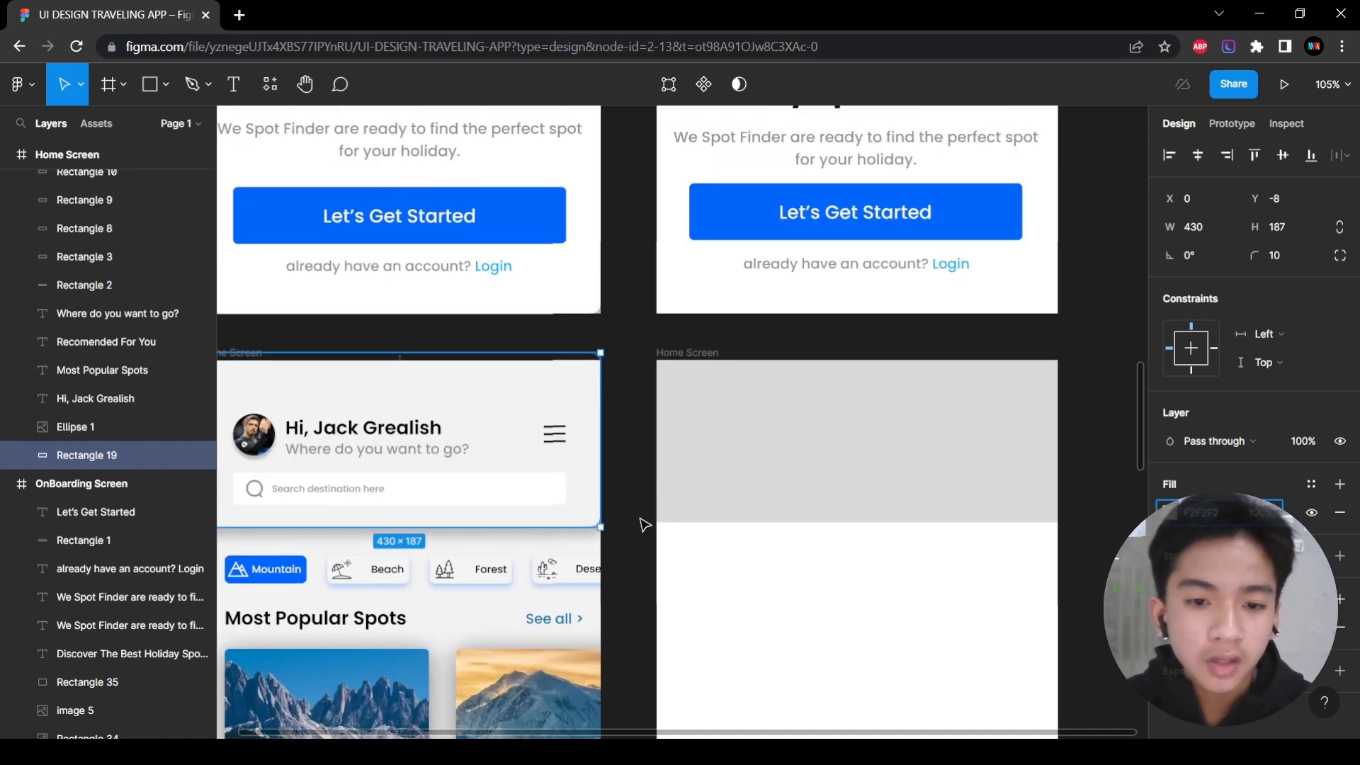
pyautogui.scroll(4, 609, 566)
pyautogui.scroll(-3, 629, 569)
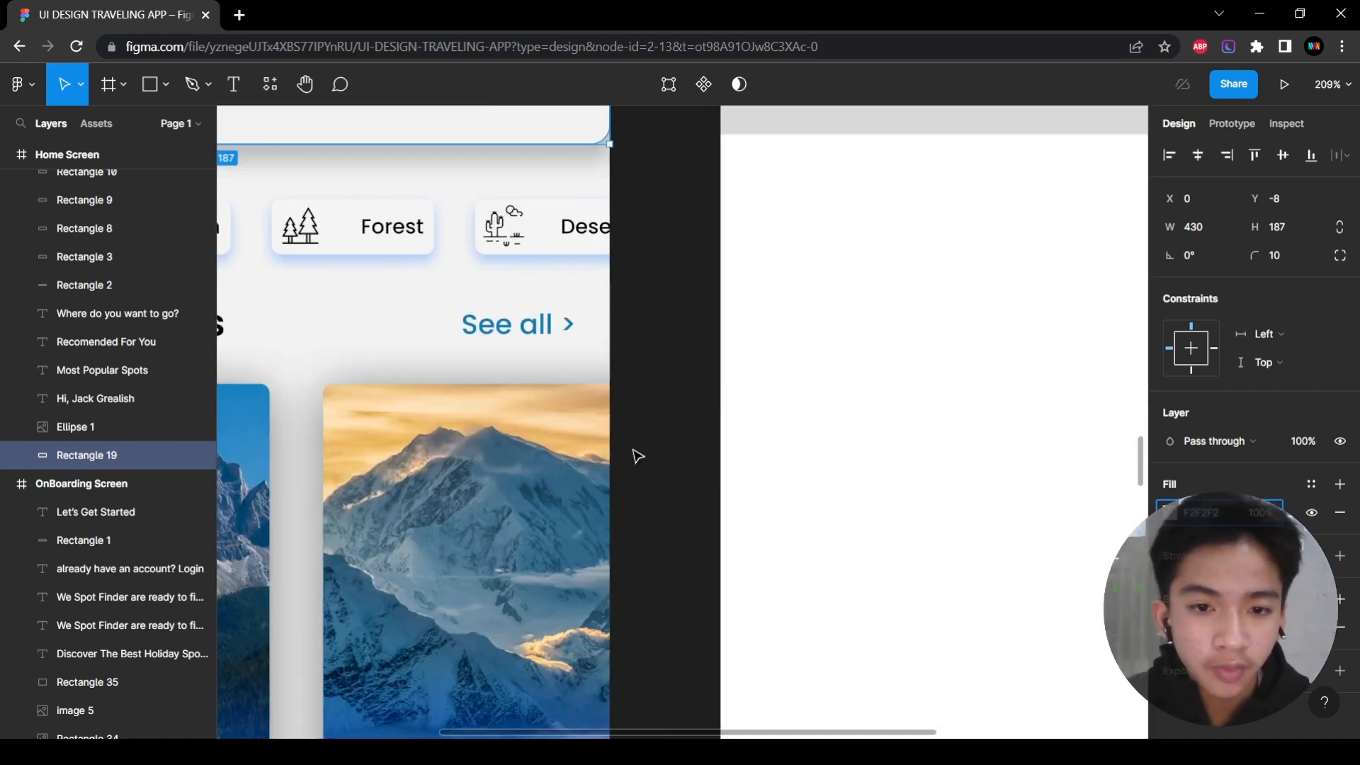
pyautogui.scroll(4, 617, 457)
pyautogui.scroll(-3, 650, 510)
pyautogui.scroll(3, 659, 525)
pyautogui.scroll(-4, 665, 531)
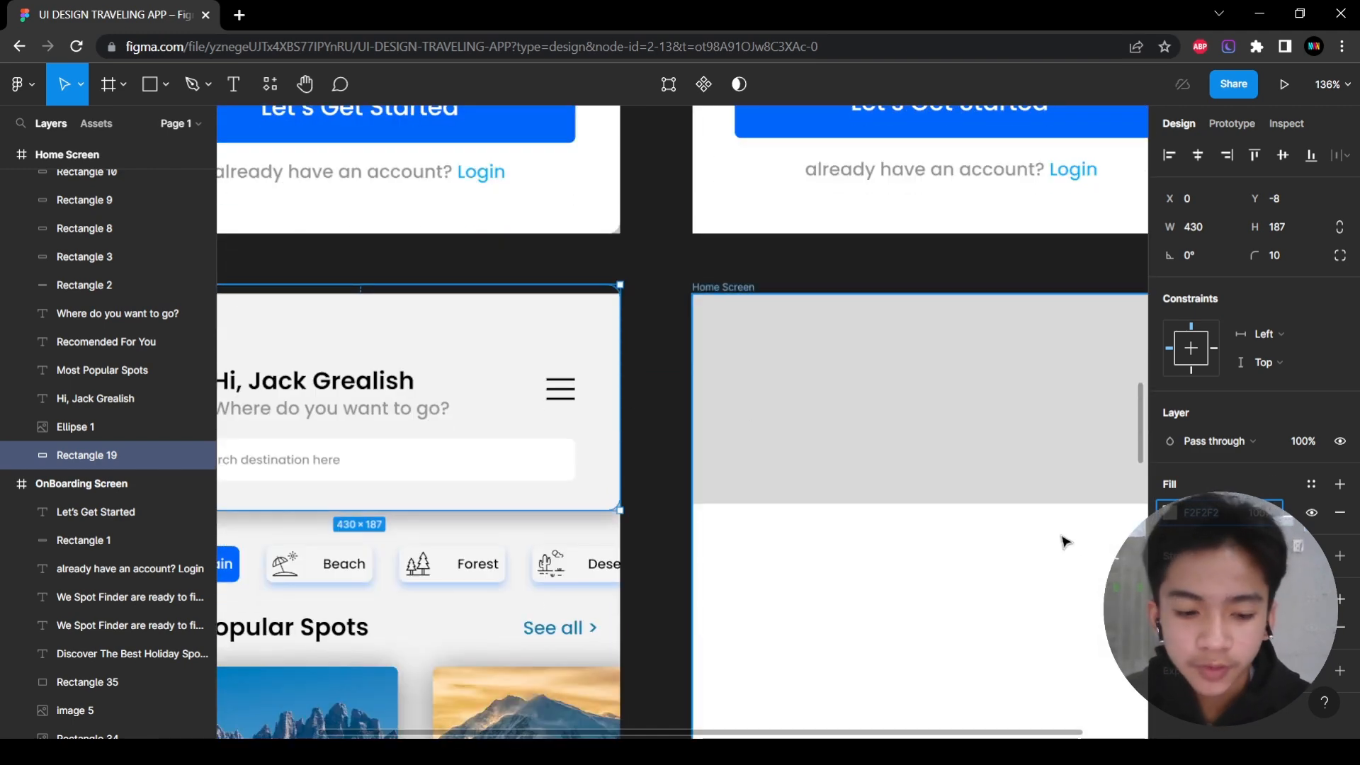
pyautogui.click(830, 392)
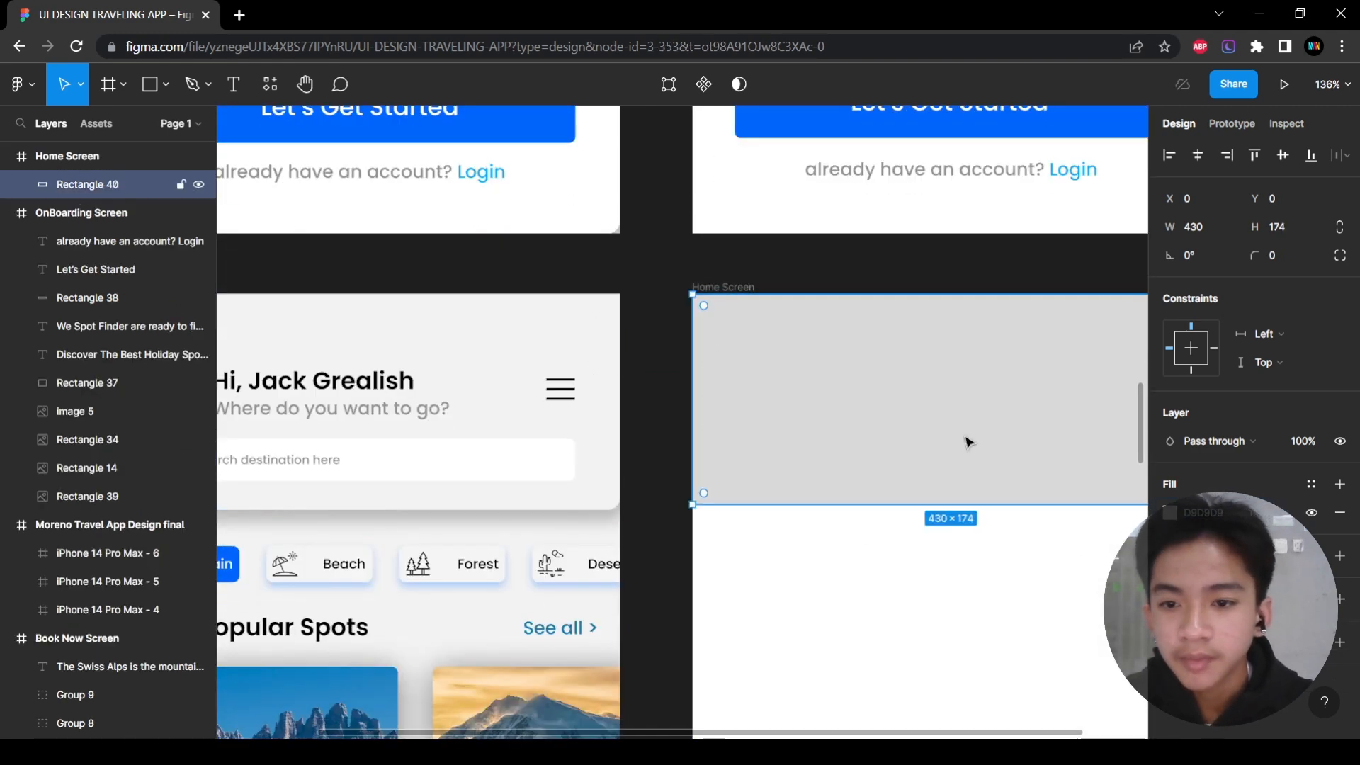
pyautogui.click(647, 275)
# Inspect the lower edge and corners of the new header rectangle up close against the finished header.
pyautogui.scroll(-6, 820, 377)
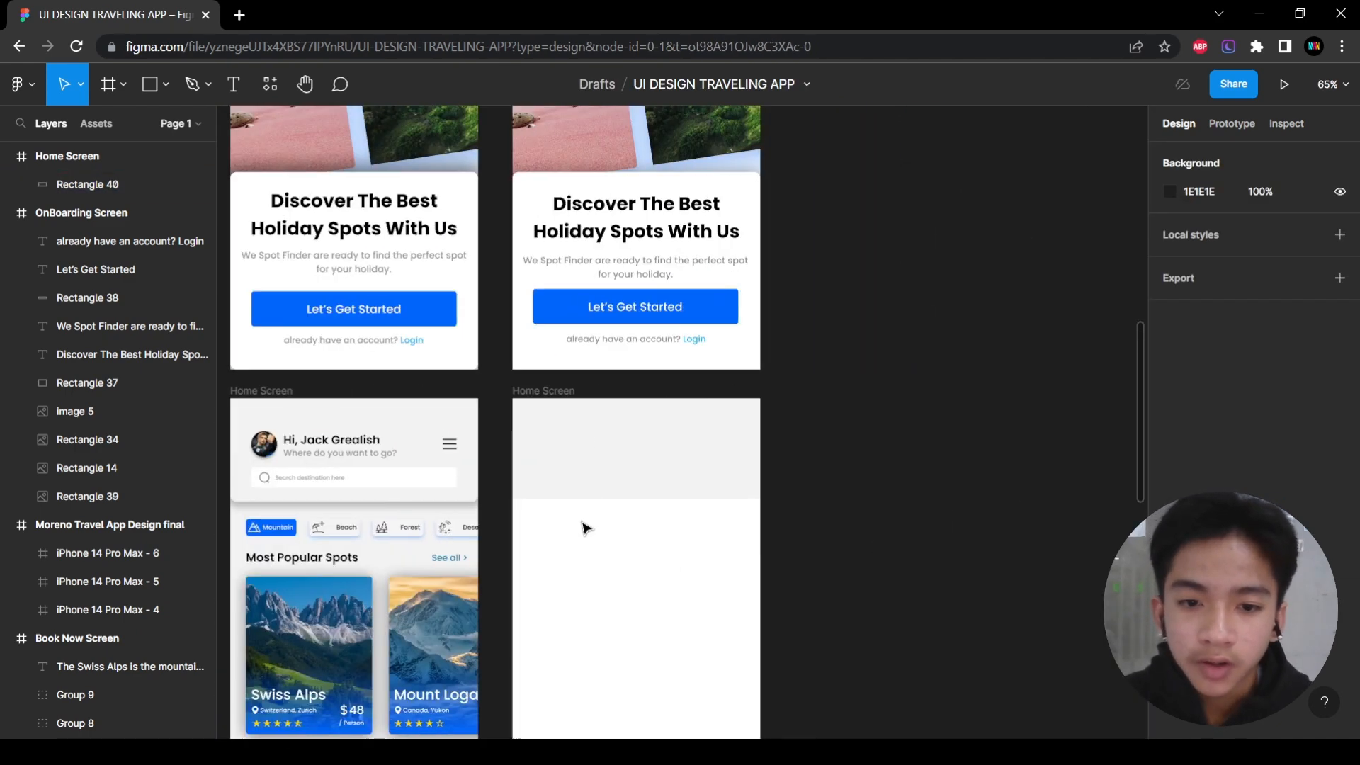
pyautogui.scroll(6, 584, 536)
pyautogui.click(640, 396)
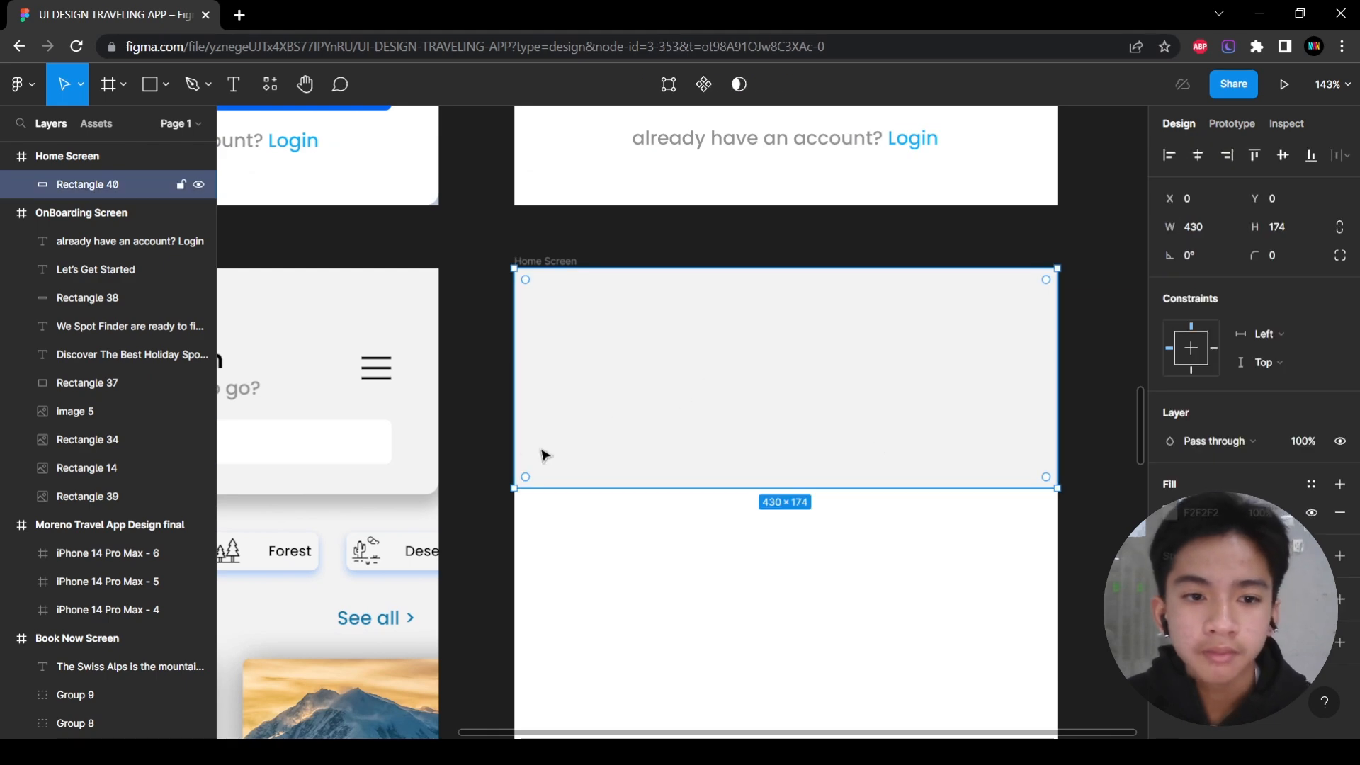
pyautogui.scroll(2, 641, 522)
pyautogui.click(452, 525)
pyautogui.moveTo(462, 534); pyautogui.dragTo(580, 535)
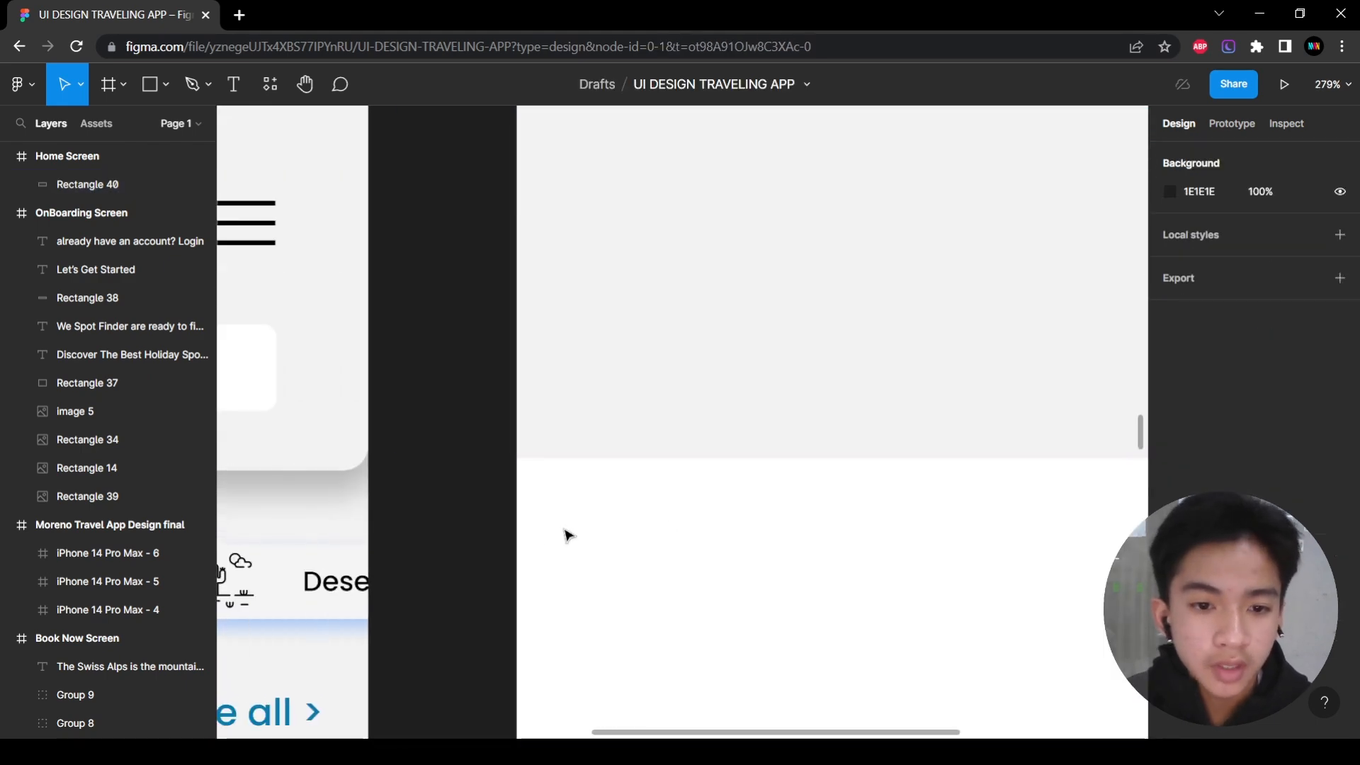
pyautogui.scroll(5, 585, 486)
pyautogui.scroll(-5, 578, 436)
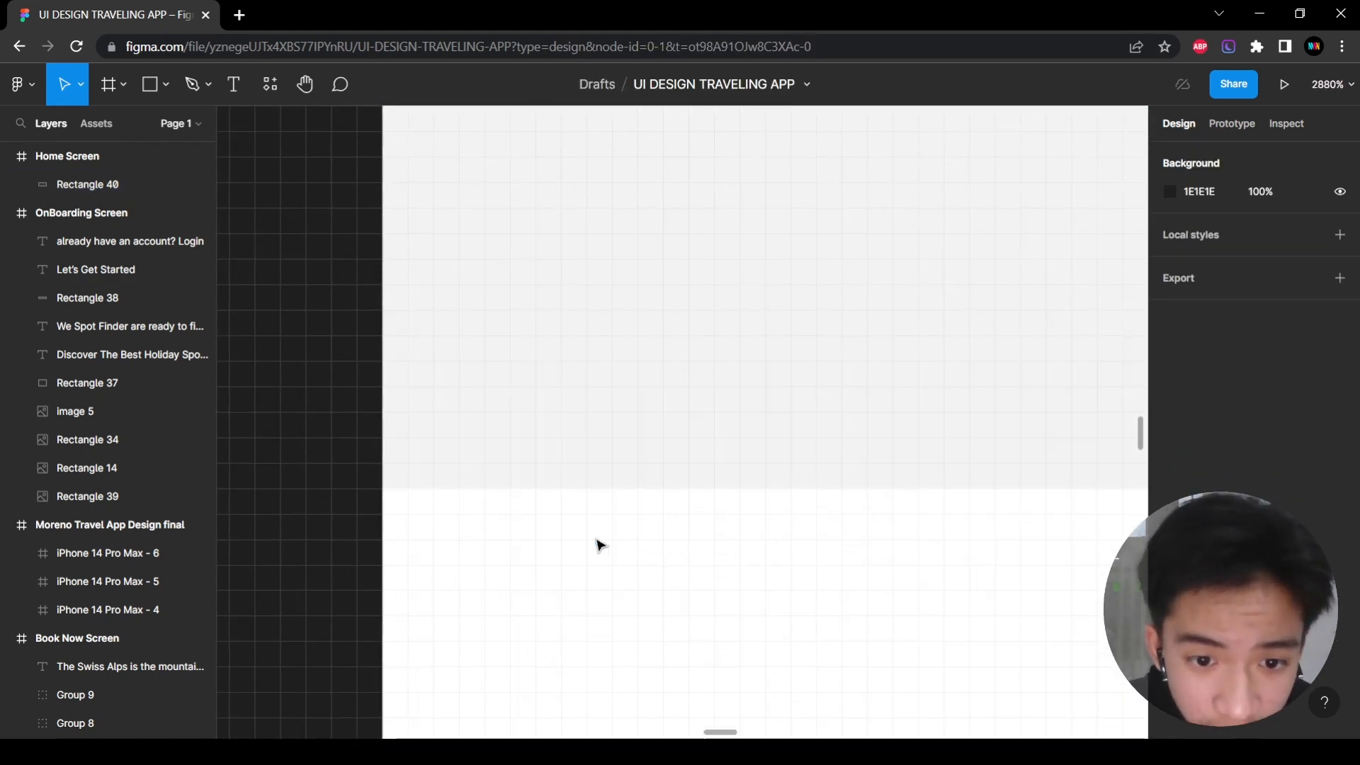
pyautogui.moveTo(698, 649); pyautogui.dragTo(669, 623)
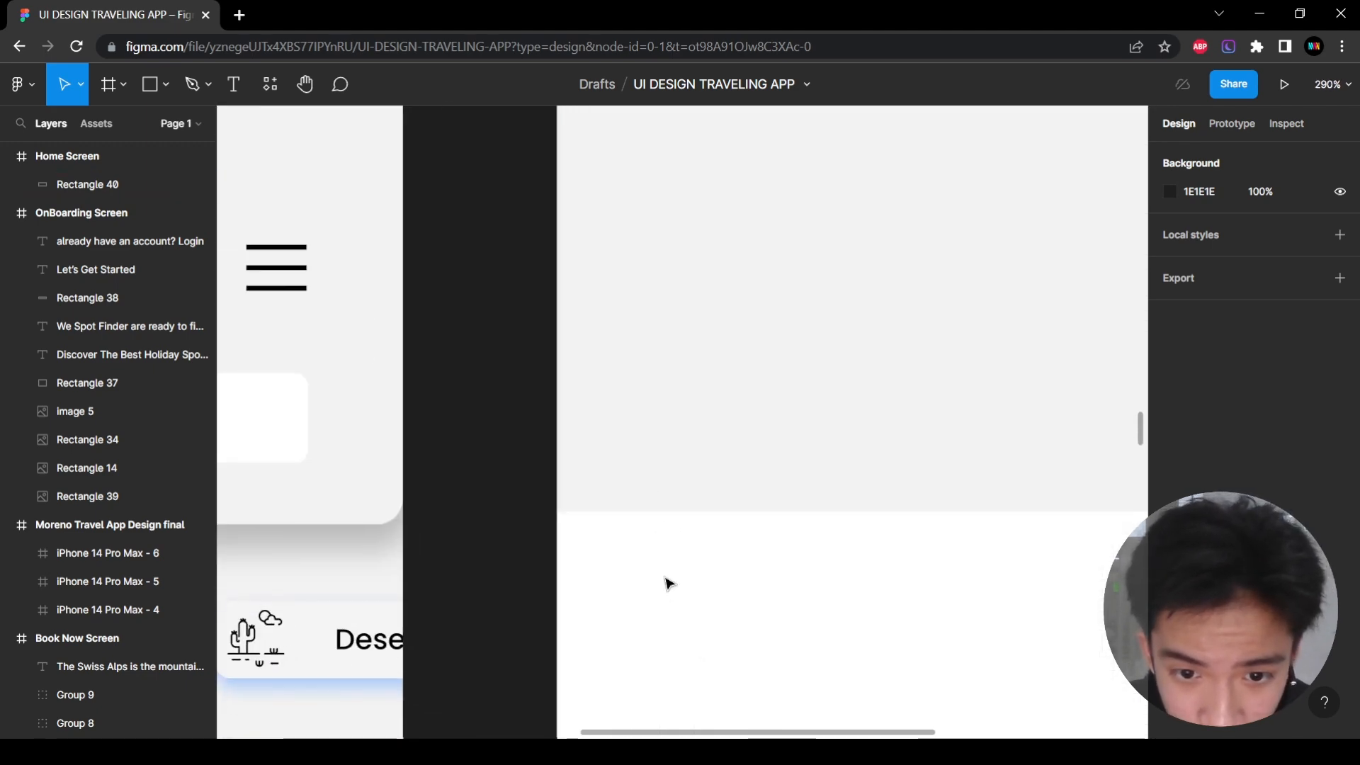
pyautogui.click(661, 470)
pyautogui.click(650, 580)
pyautogui.scroll(-8, 687, 613)
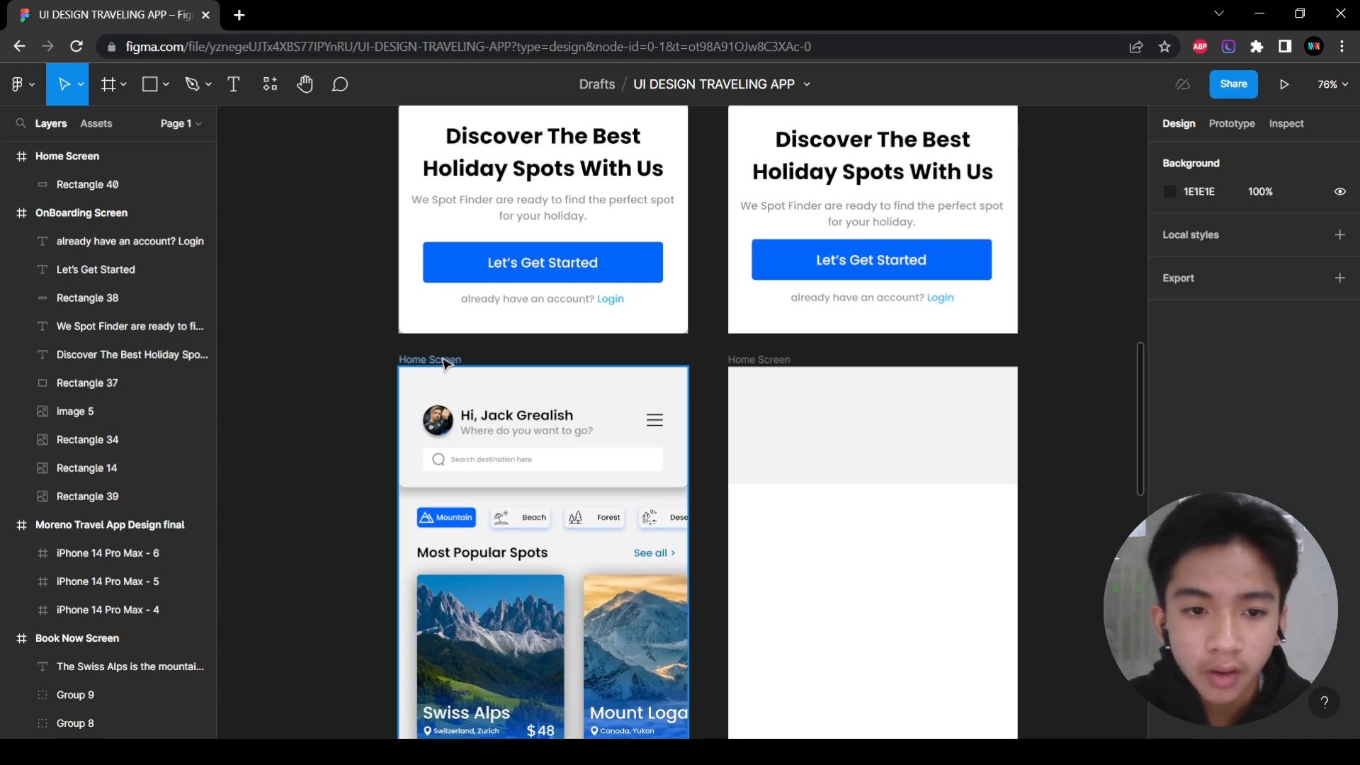
# Give the new Home Screen frame the same light grey background fill as the finished Home Screen.
pyautogui.click(446, 362)
pyautogui.scroll(-2, 454, 346)
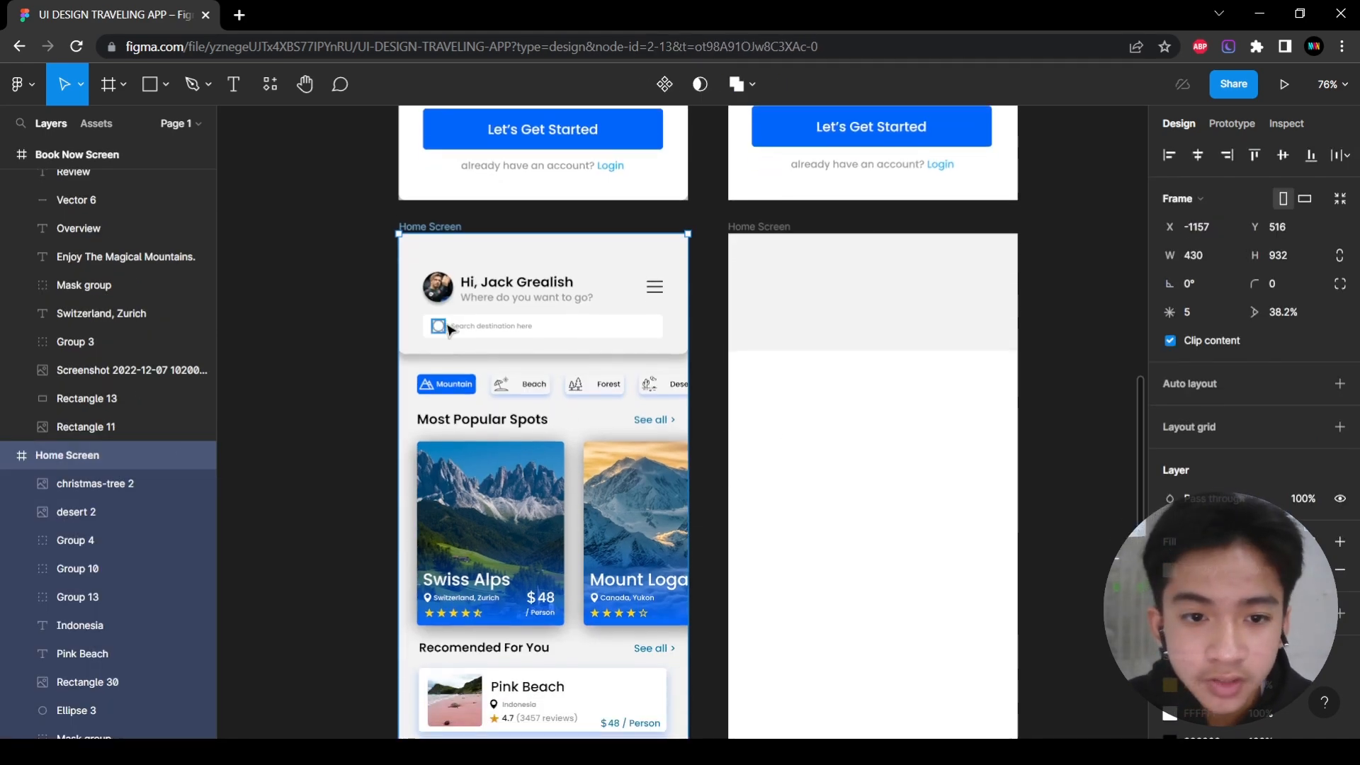
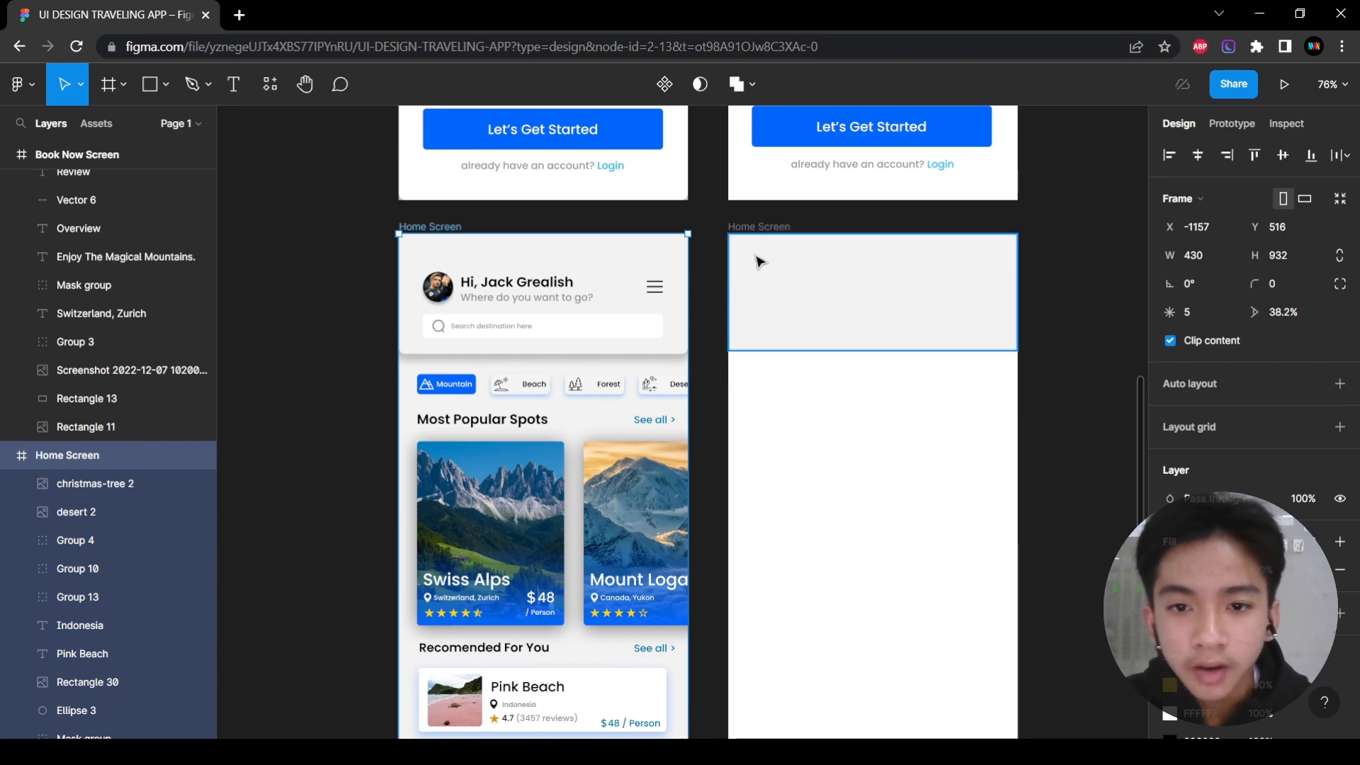
pyautogui.click(790, 454)
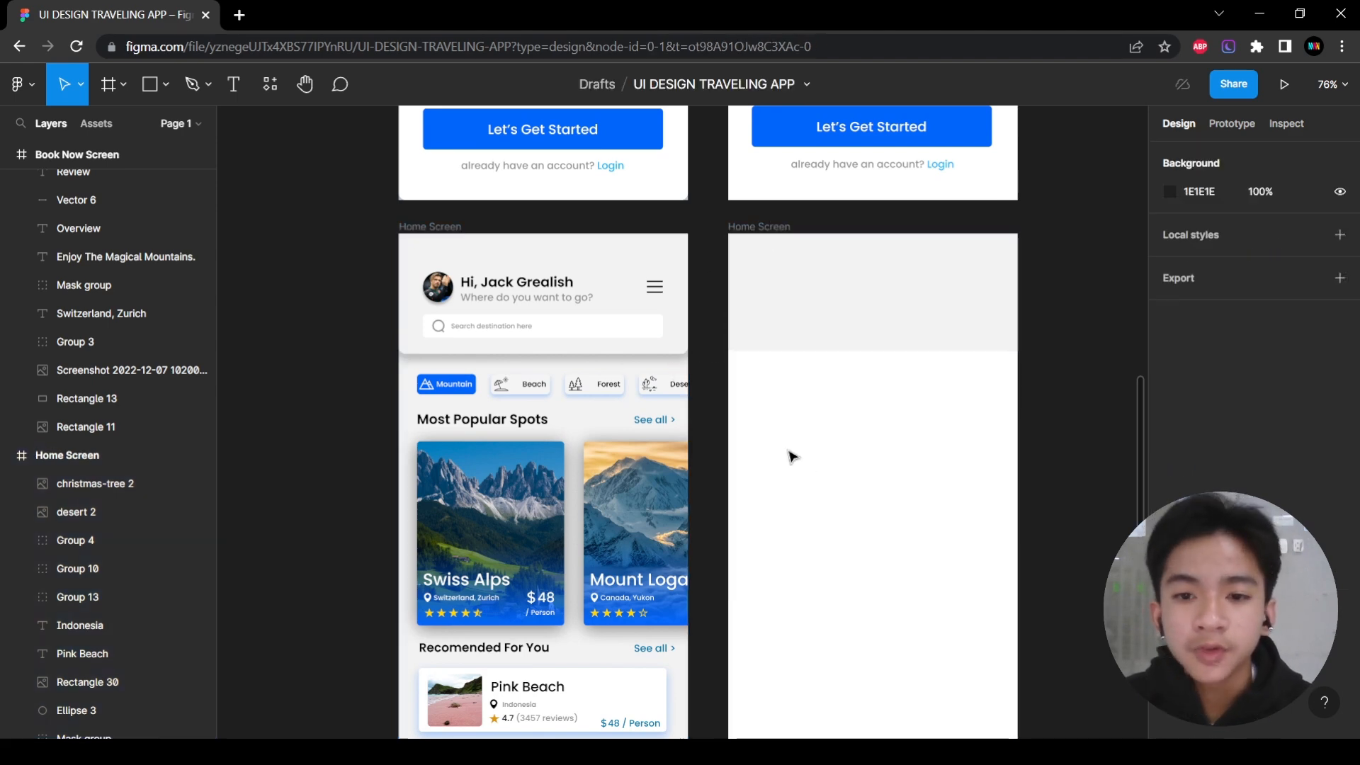
pyautogui.click(765, 234)
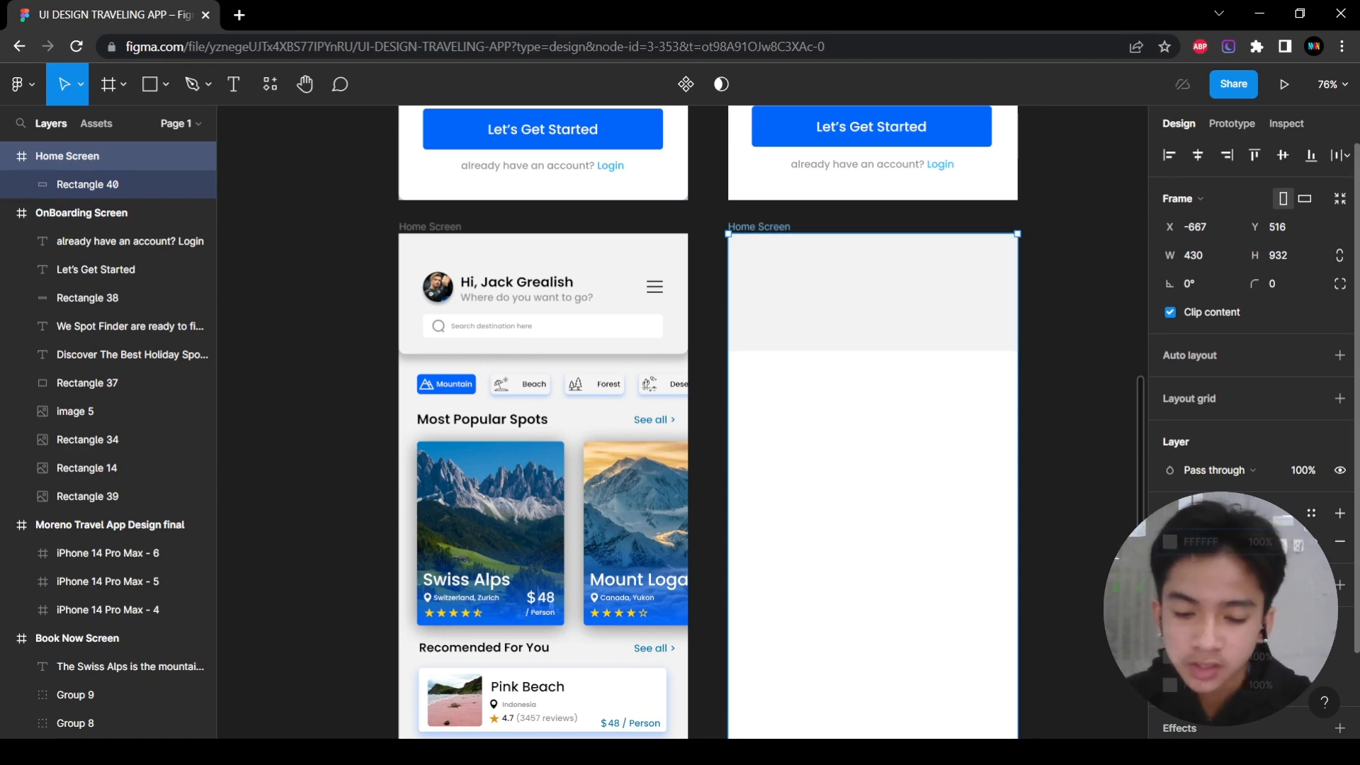
pyautogui.click(1103, 419)
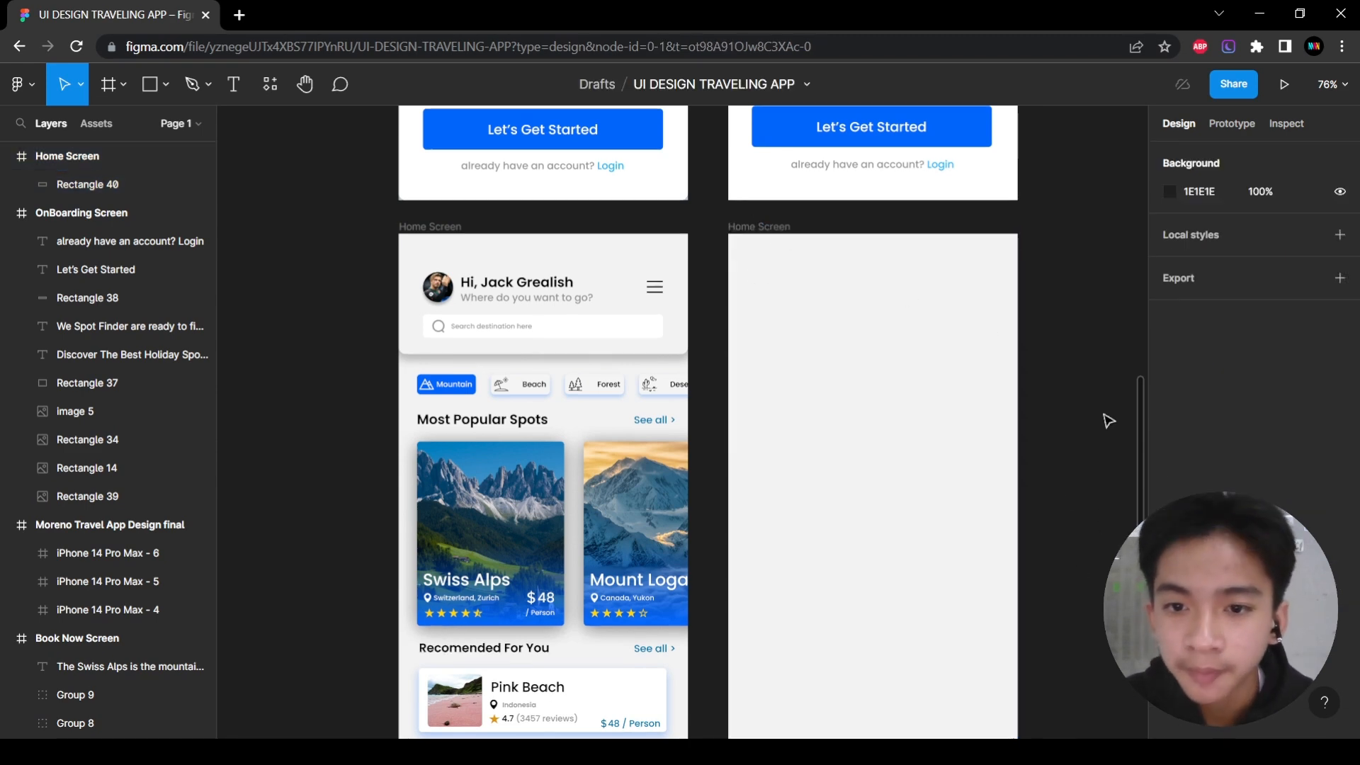
# Compare the new header rectangle with the rounded corners and shadow of the finished Home Screen's header.
pyautogui.hscroll(3, 1070, 446)
pyautogui.scroll(4, 591, 323)
pyautogui.hscroll(-2, 666, 425)
pyautogui.scroll(-5, 701, 474)
pyautogui.scroll(6, 737, 504)
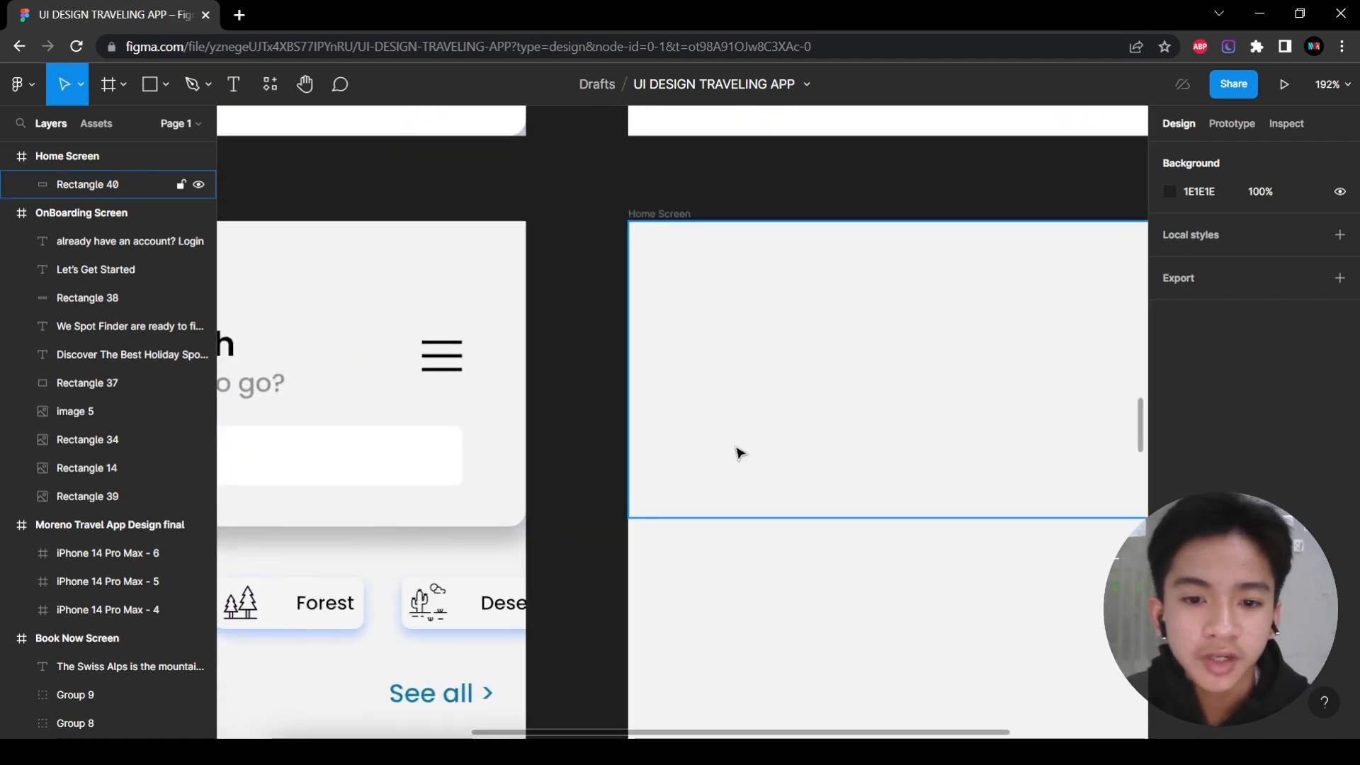
# Examine the finished Home Screen header's lower corners and drop shadow up close, beside the plain new header rectangle.
pyautogui.scroll(-3, 755, 486)
pyautogui.scroll(7, 708, 525)
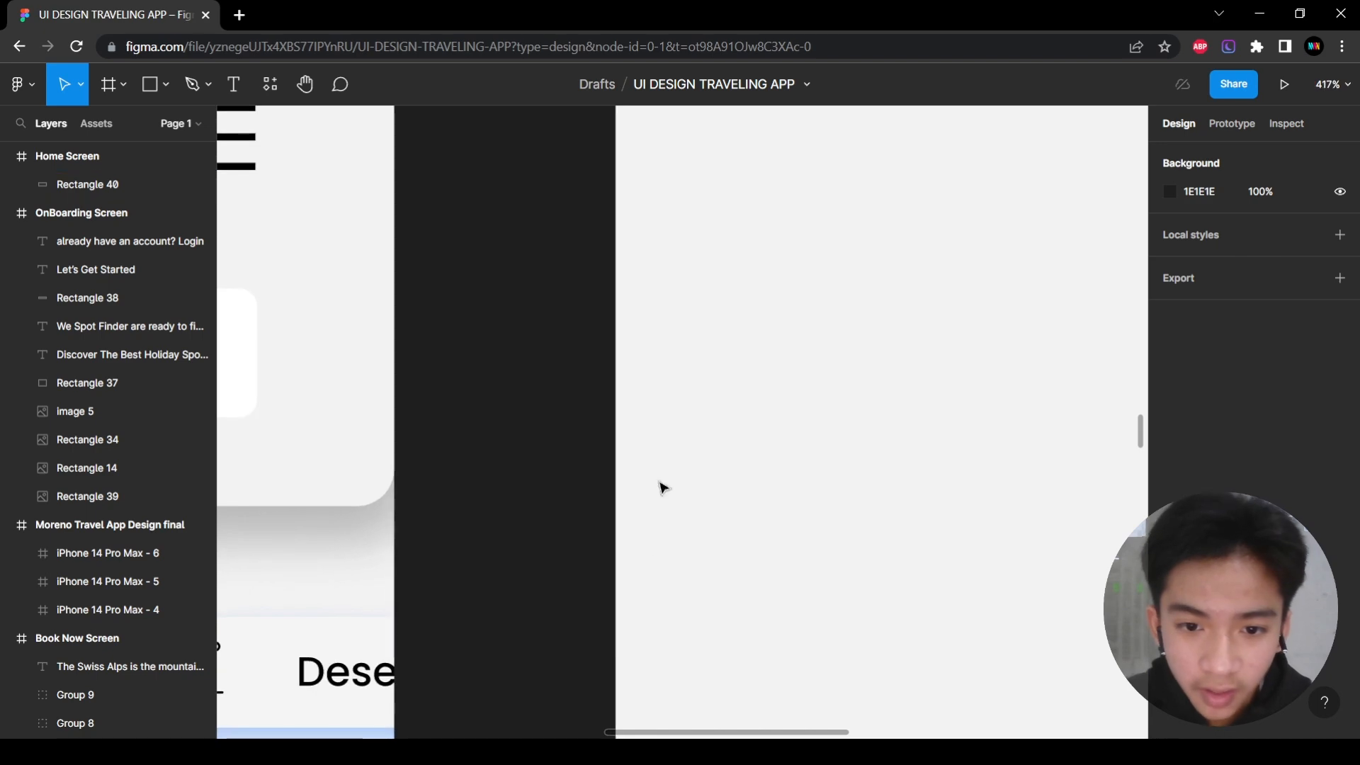
pyautogui.scroll(-5, 711, 565)
pyautogui.hscroll(-3, 486, 388)
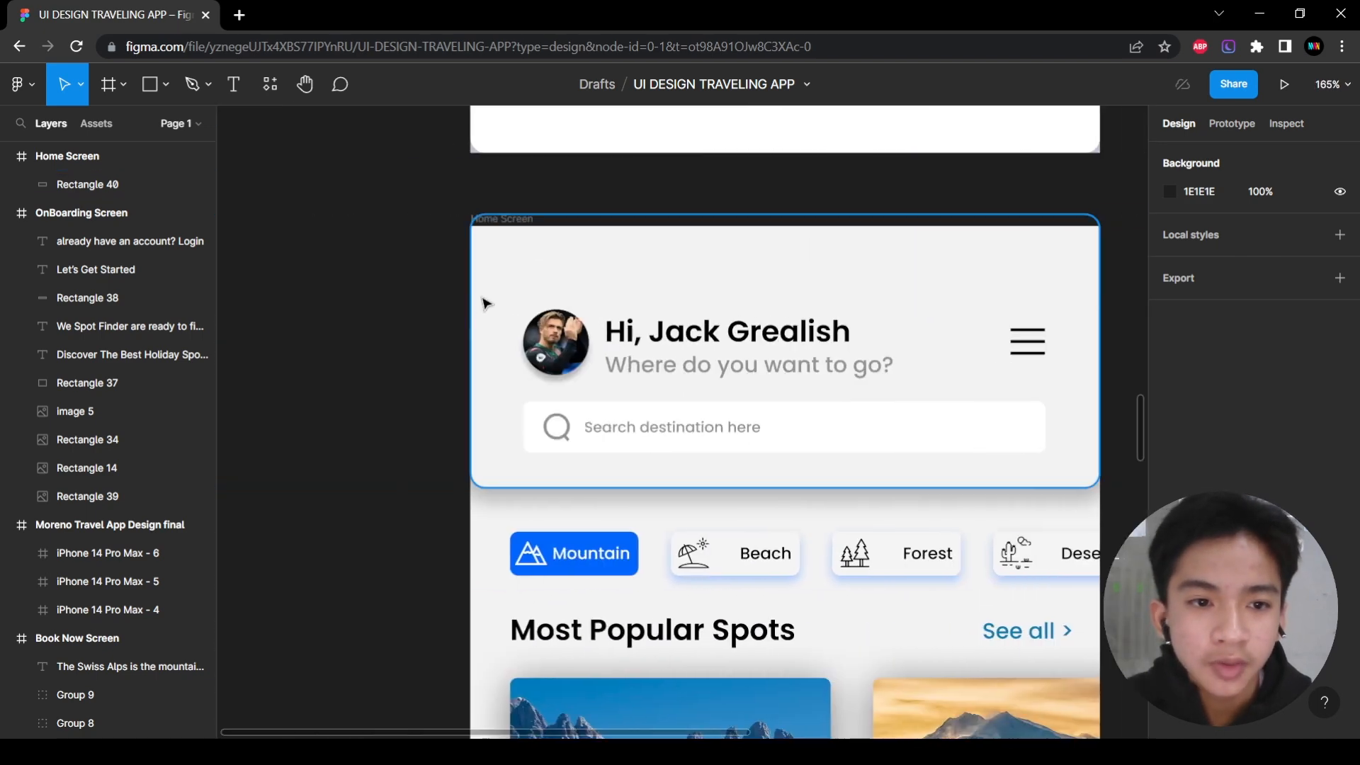
pyautogui.scroll(8, 499, 520)
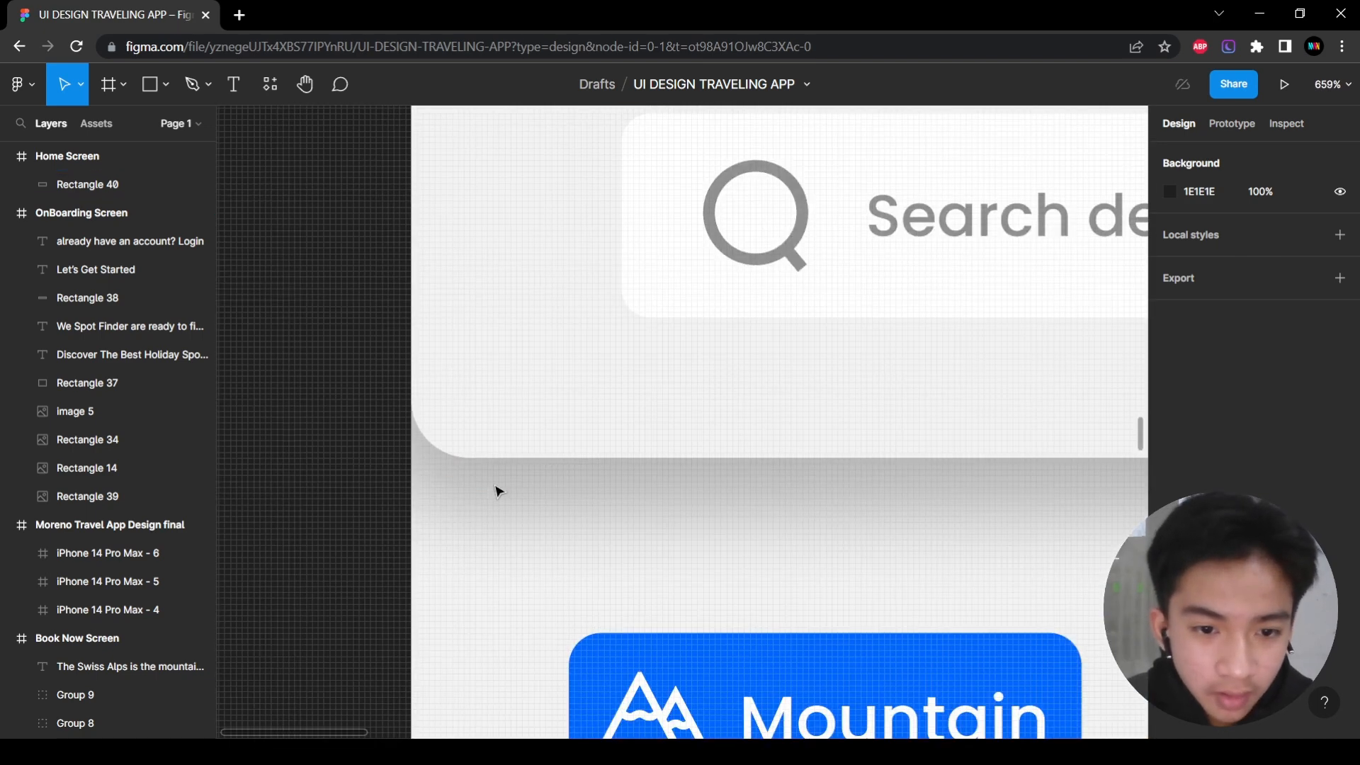
pyautogui.scroll(-8, 448, 469)
pyautogui.hscroll(2, 534, 516)
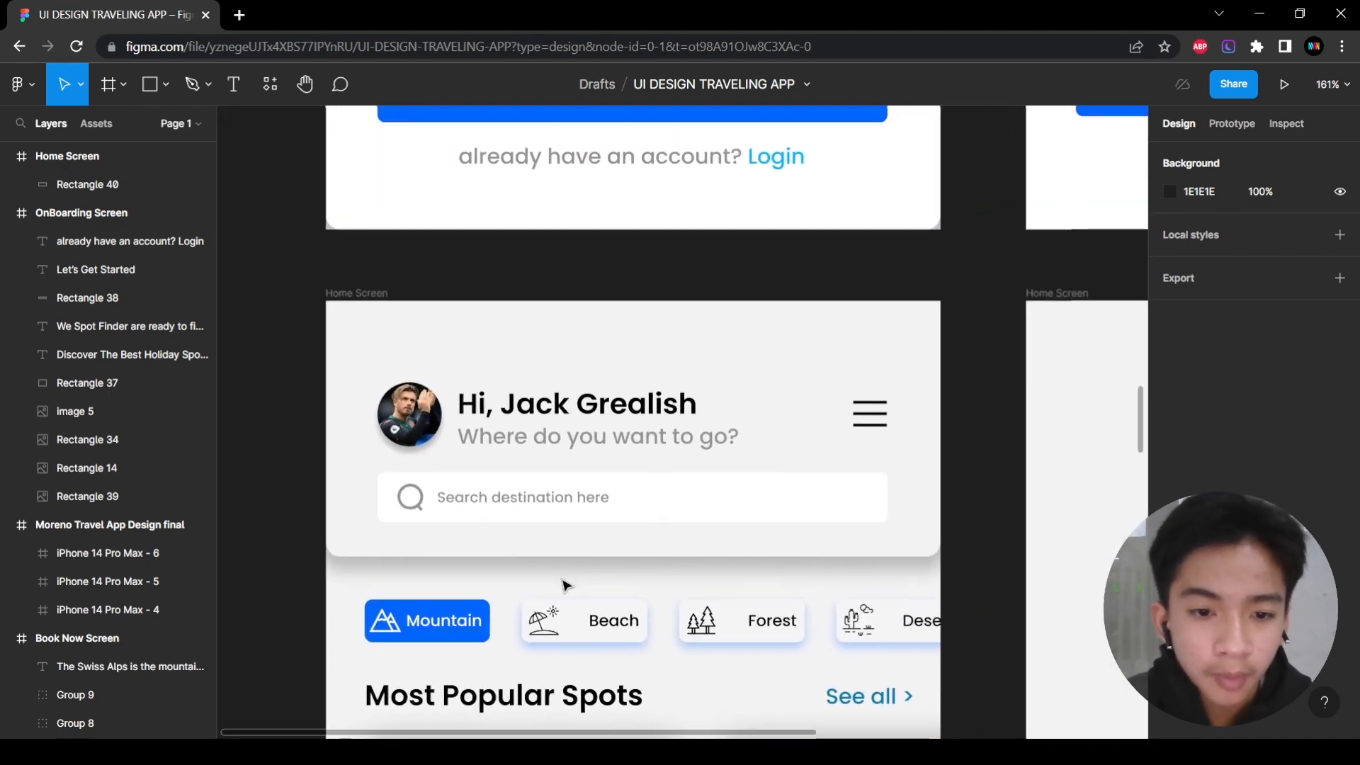
pyautogui.scroll(-8, 865, 539)
pyautogui.hscroll(3, 834, 540)
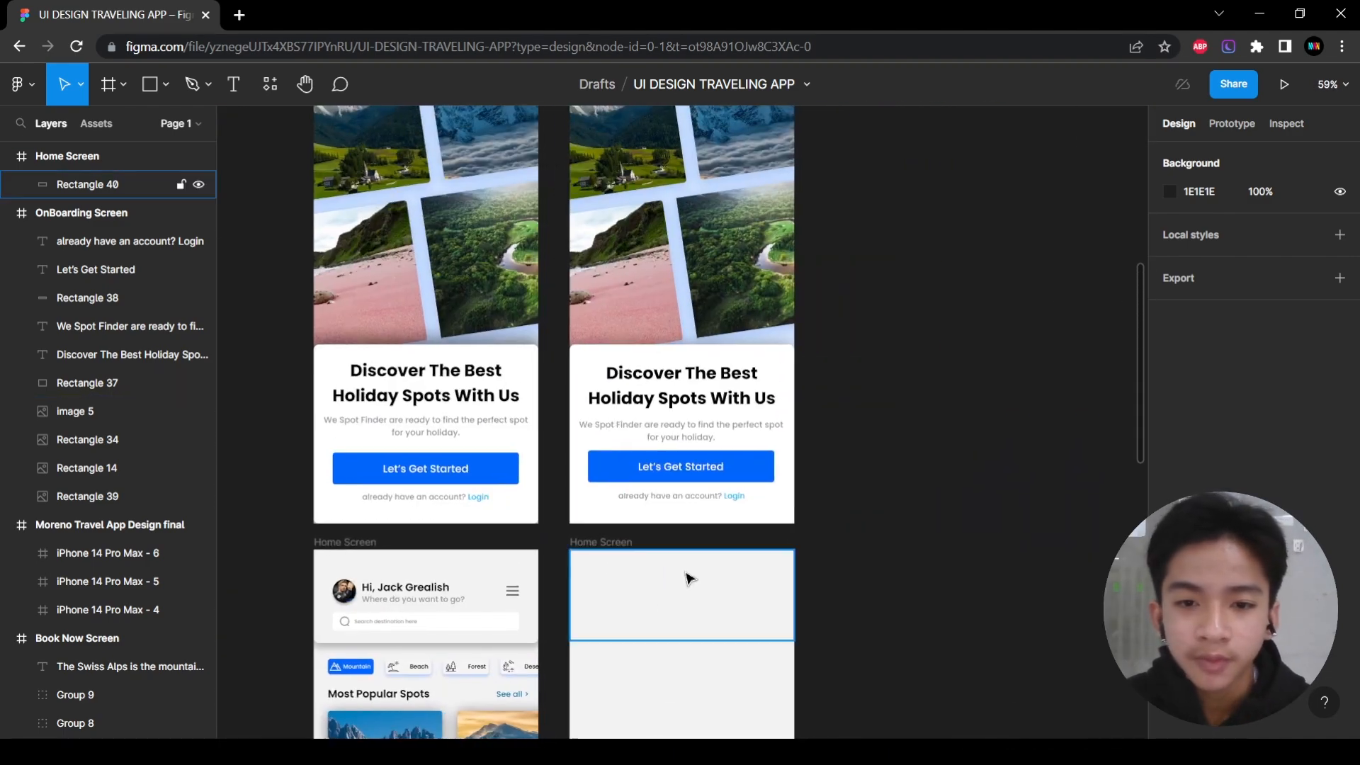
# Add a drop shadow effect to the new Home Screen's header rectangle.
pyautogui.scroll(-3, 775, 537)
pyautogui.click(645, 454)
pyautogui.click(1339, 599)
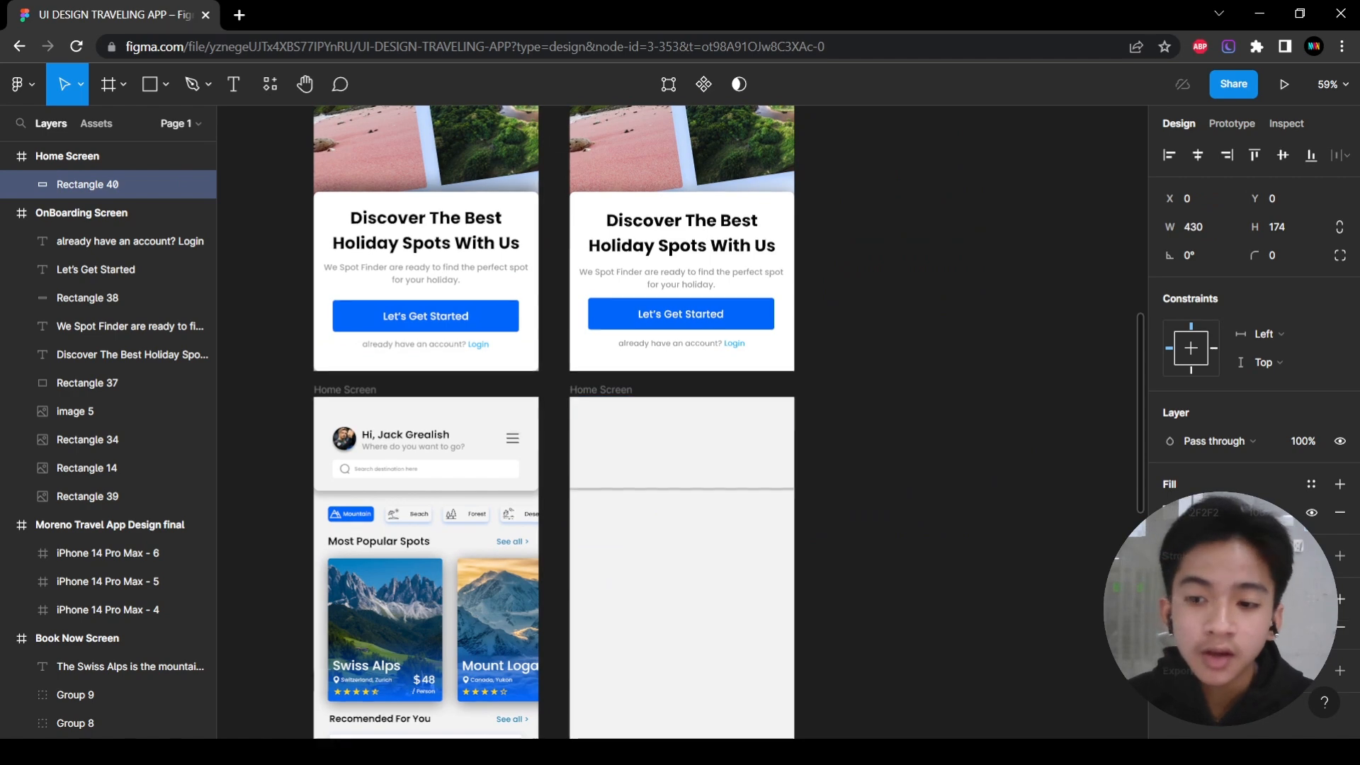
# Inspect the new header rectangle's shadow along its lower edge and compare it with the finished header's shadow.
pyautogui.scroll(8, 593, 505)
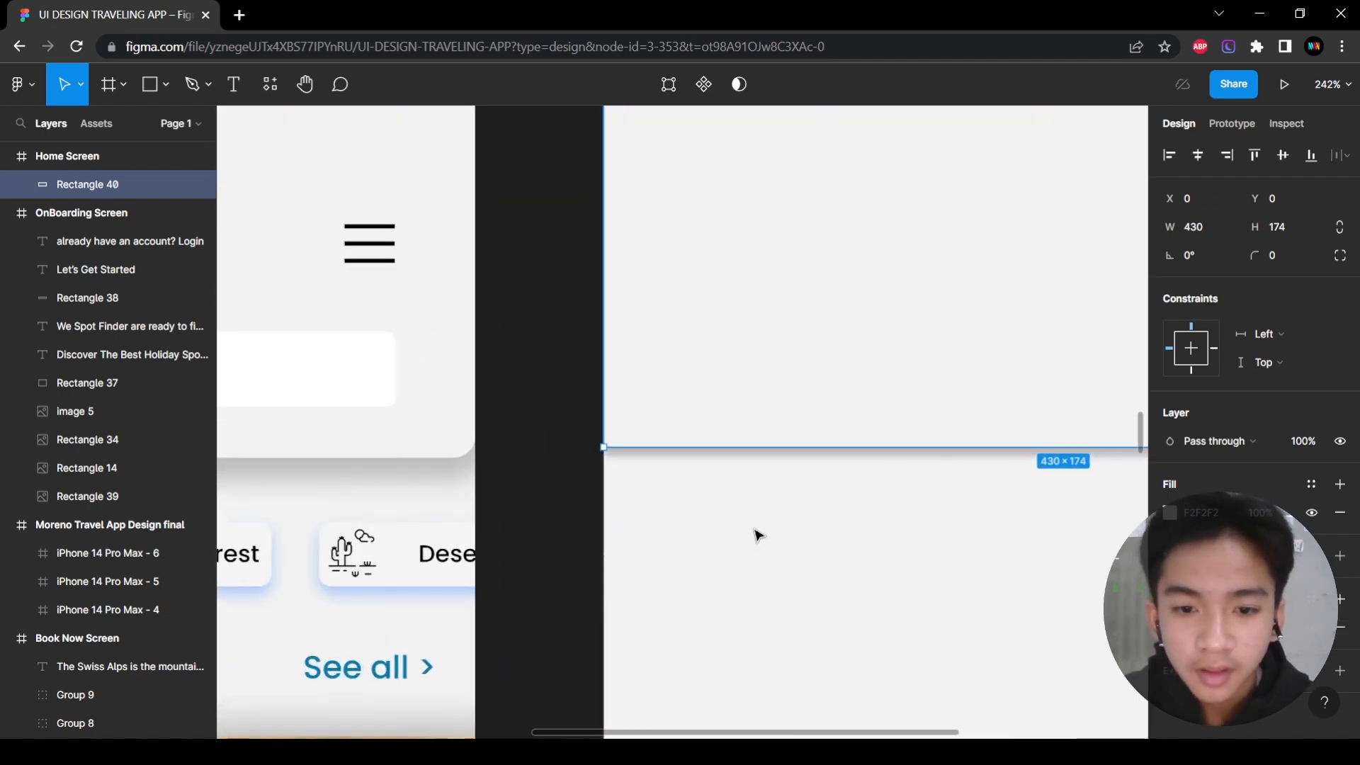
pyautogui.hscroll(3, 735, 529)
pyautogui.click(919, 573)
pyautogui.hscroll(3, 928, 541)
pyautogui.click(833, 418)
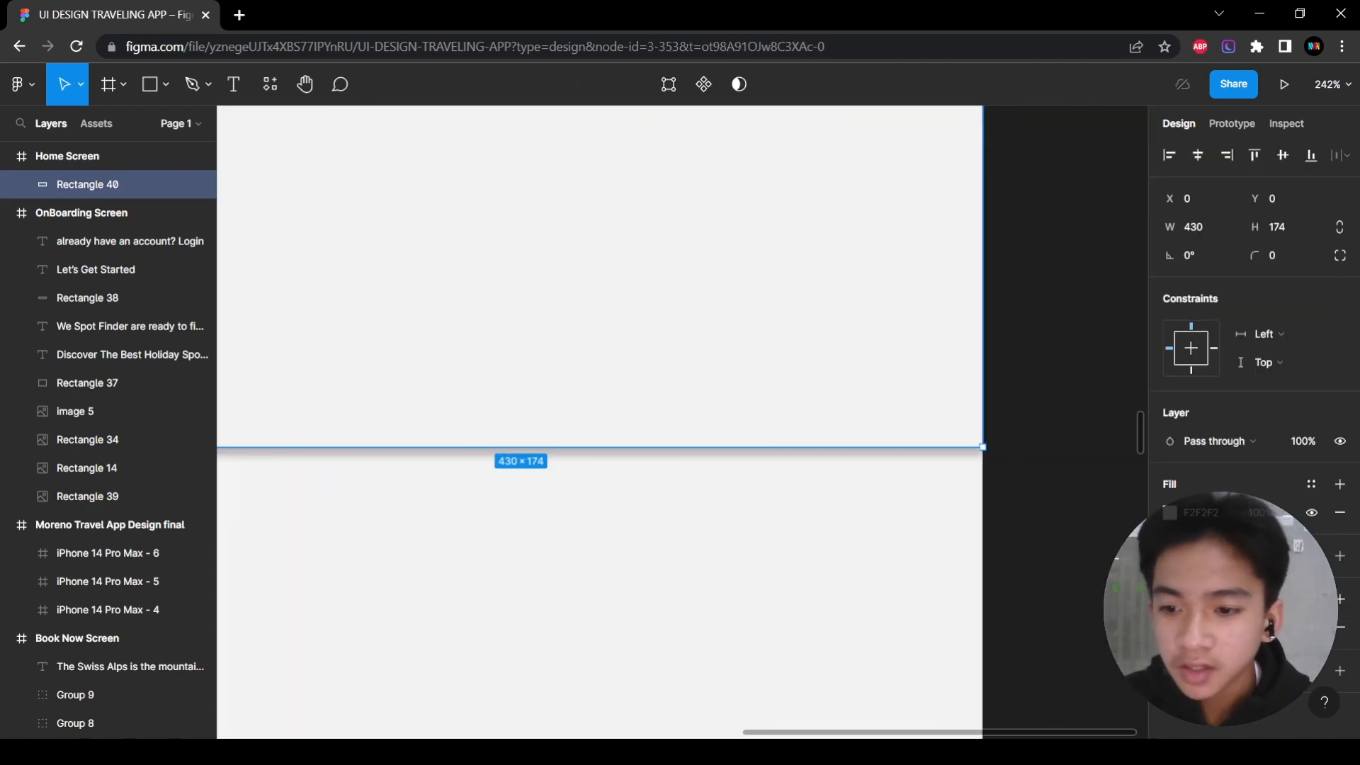
pyautogui.click(1058, 504)
pyautogui.hscroll(3, 796, 482)
pyautogui.scroll(5, 794, 454)
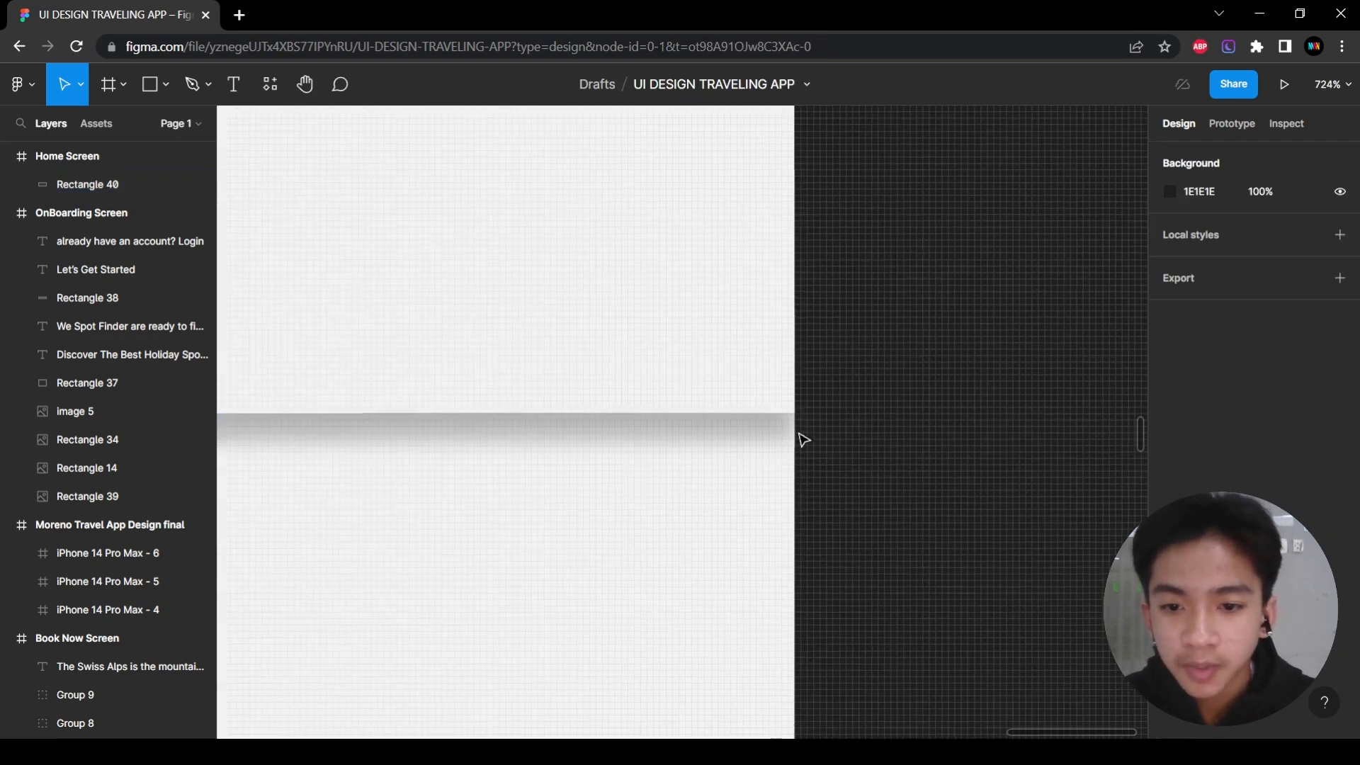
pyautogui.scroll(-5, 891, 478)
pyautogui.hscroll(-5, 914, 524)
pyautogui.scroll(-2, 765, 496)
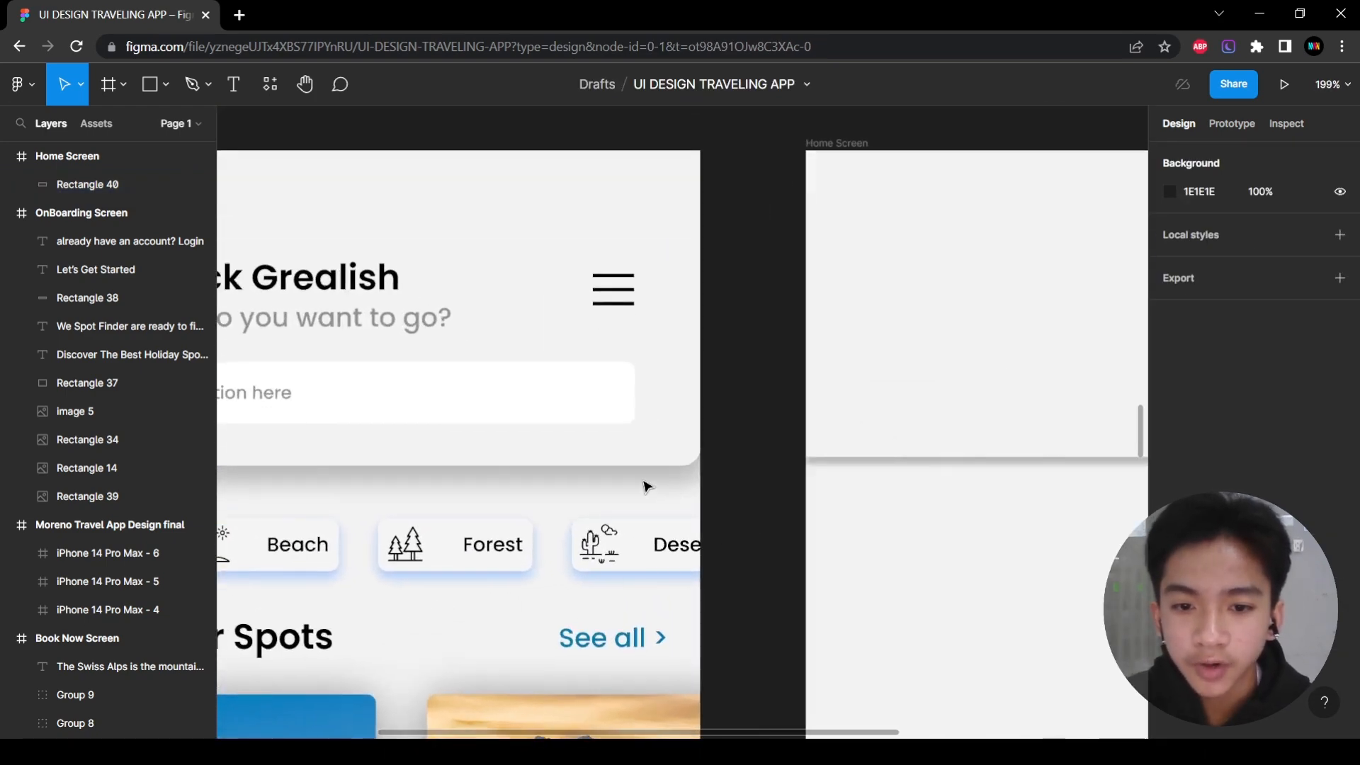
# Match the new header rectangle's drop shadow to the finished header's settings, with blur 15 and spread 5.
pyautogui.hscroll(1, 644, 486)
pyautogui.click(809, 444)
pyautogui.click(592, 459)
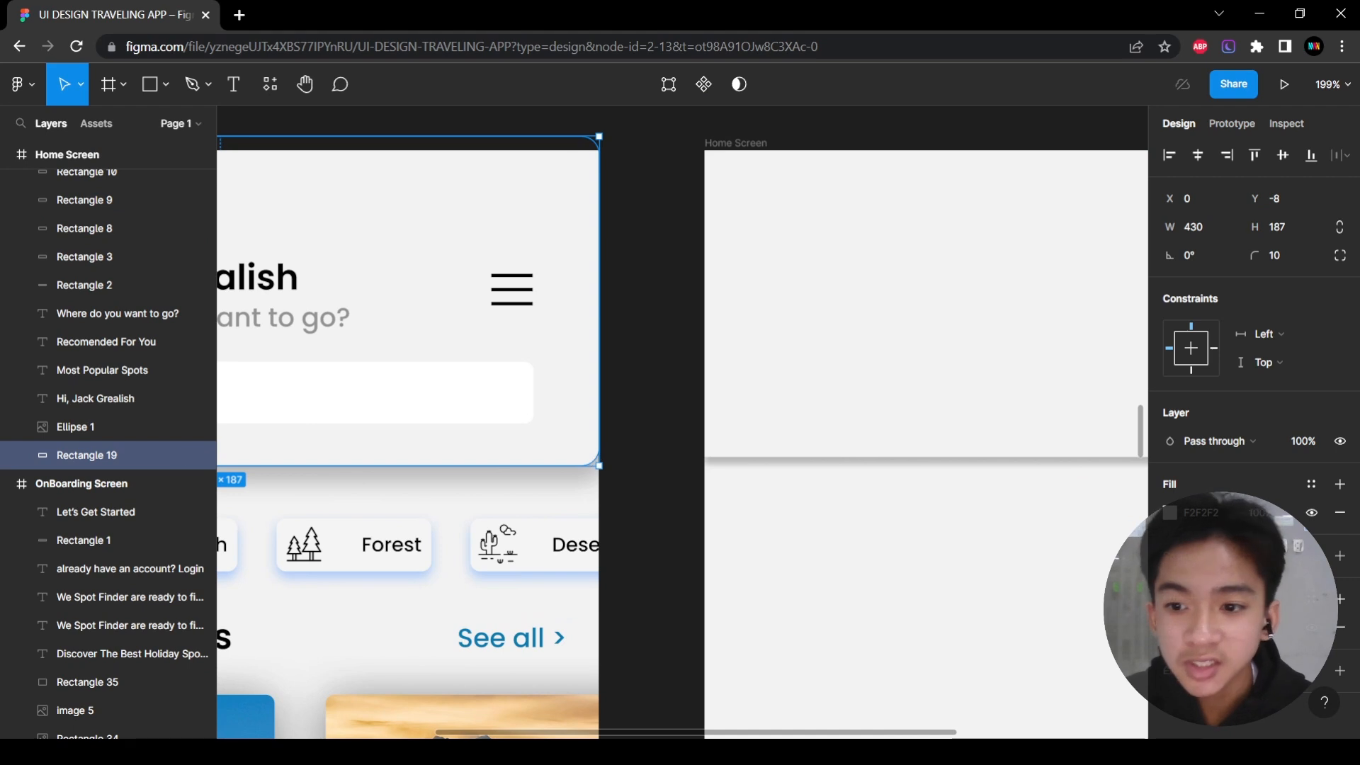
pyautogui.click(1169, 627)
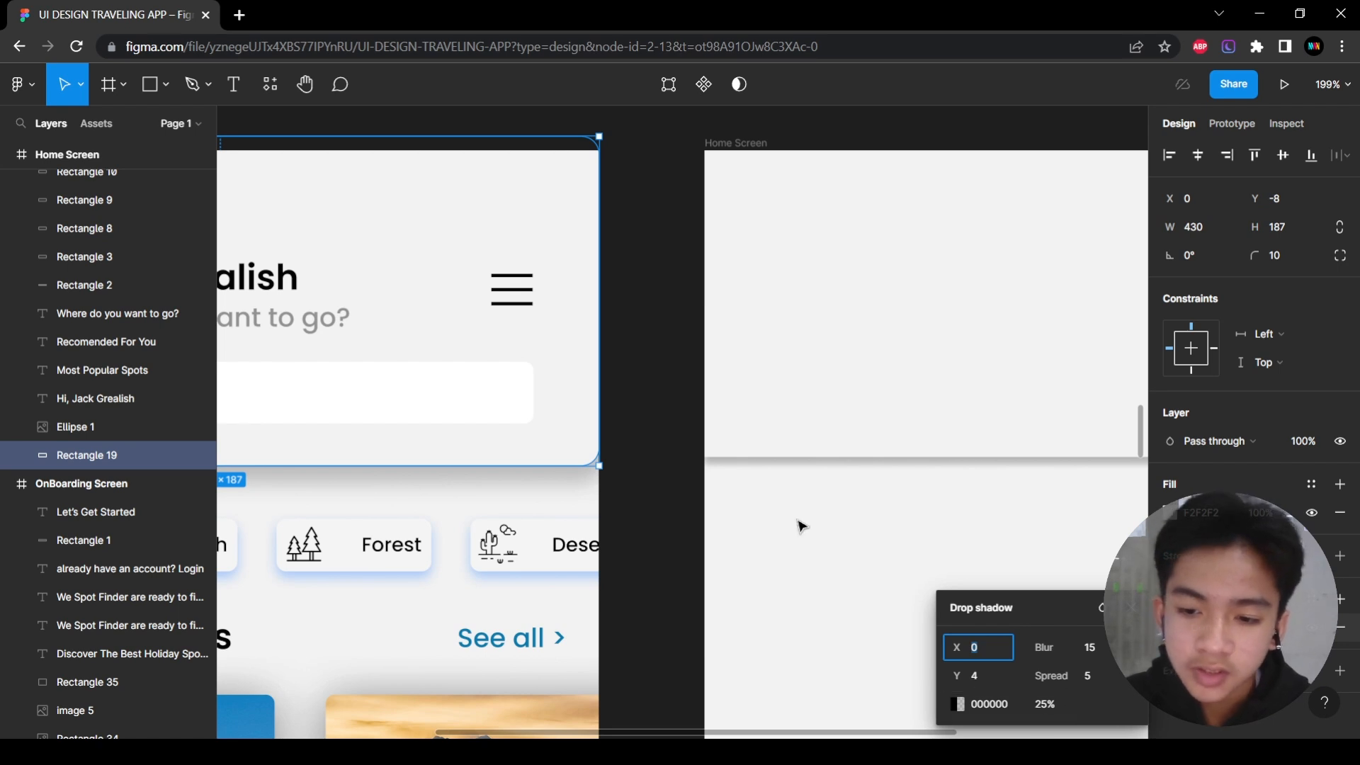
pyautogui.click(853, 468)
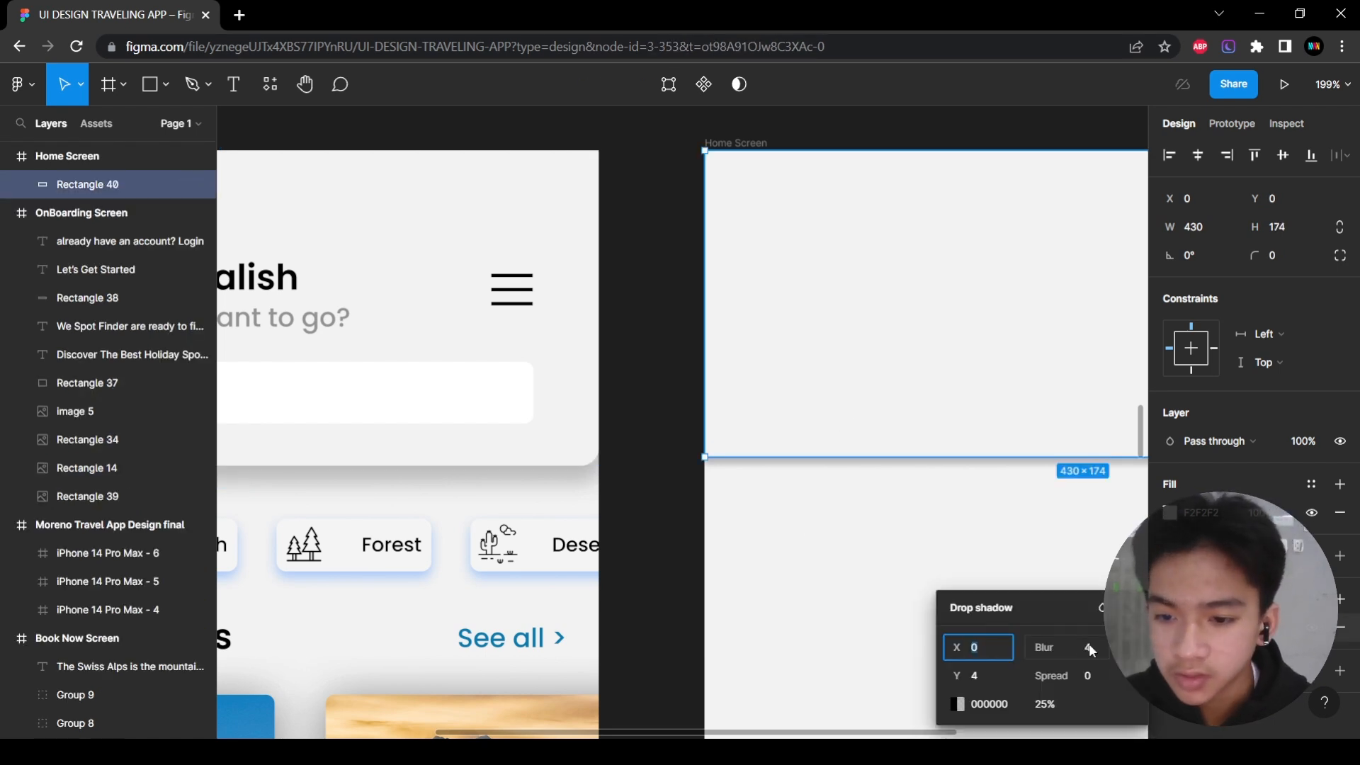
pyautogui.write('15')
pyautogui.click(1095, 676)
pyautogui.write('5')
pyautogui.click(1052, 707)
pyautogui.click(886, 552)
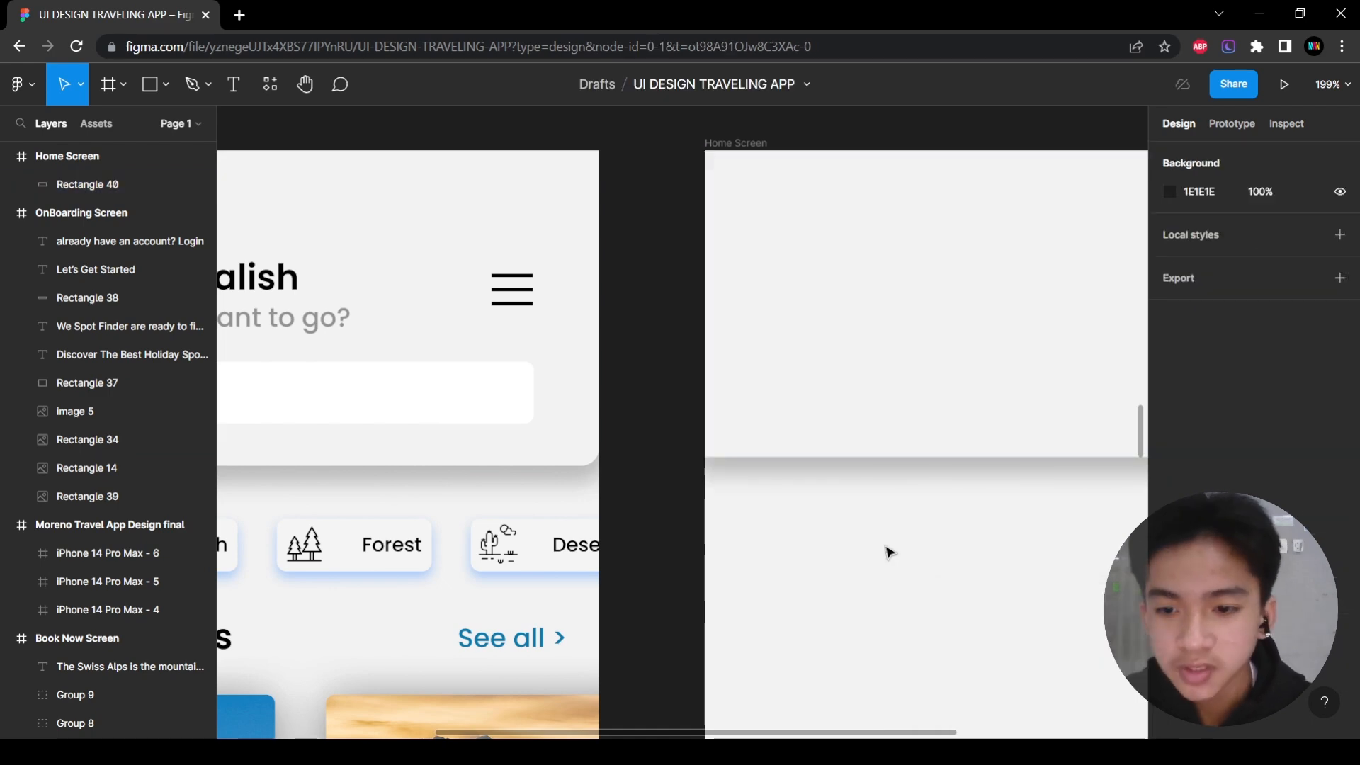
# Compare the shadows of both headers up close and check the finished header rectangle's corner radius.
pyautogui.hscroll(4, 883, 554)
pyautogui.keyDown('ctrl'); pyautogui.scroll(-3, 883, 557); pyautogui.keyUp('ctrl')
pyautogui.keyDown('ctrl'); pyautogui.scroll(8, 555, 531); pyautogui.keyUp('ctrl')
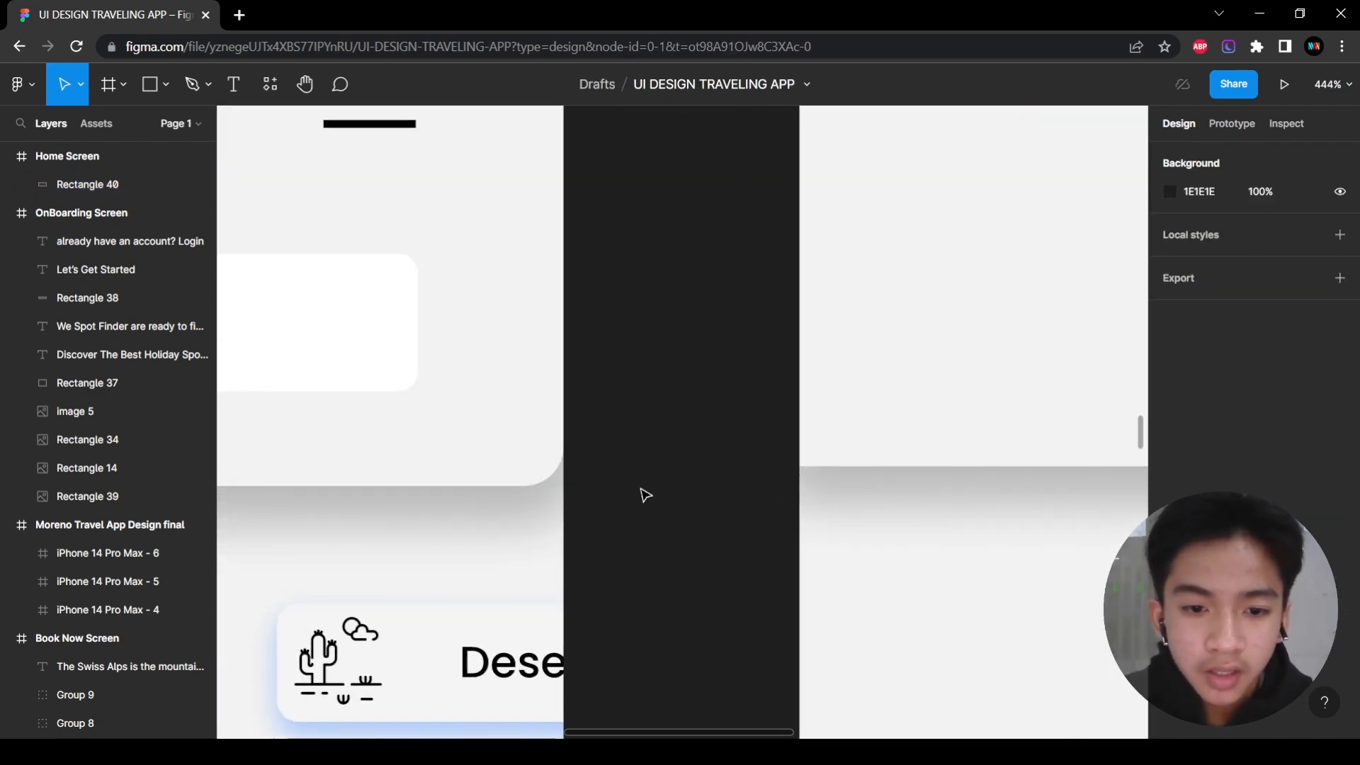
pyautogui.keyDown('ctrl'); pyautogui.scroll(-4, 624, 492); pyautogui.keyUp('ctrl')
pyautogui.keyDown('ctrl'); pyautogui.scroll(6, 835, 527); pyautogui.keyUp('ctrl')
pyautogui.keyDown('ctrl'); pyautogui.scroll(-4, 886, 546); pyautogui.keyUp('ctrl')
pyautogui.keyDown('ctrl'); pyautogui.scroll(3, 944, 534); pyautogui.keyUp('ctrl')
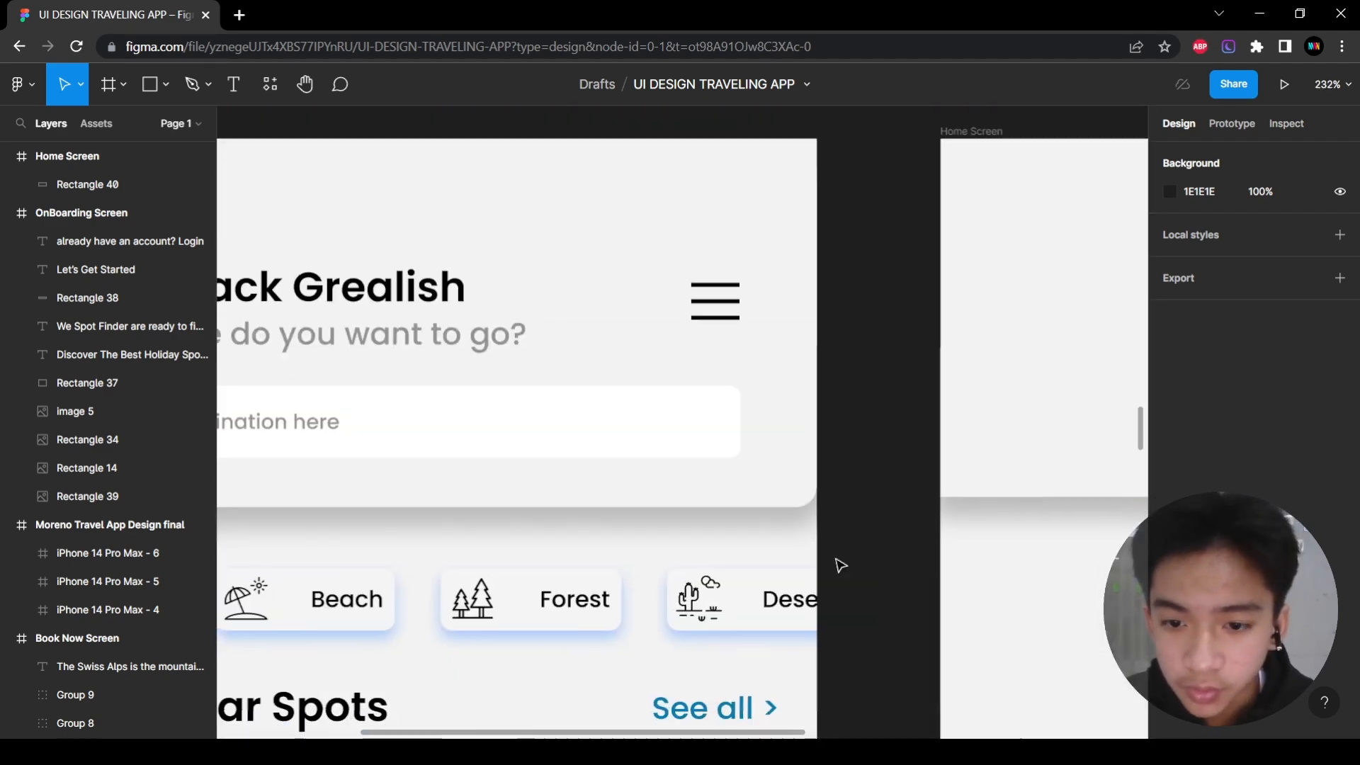
pyautogui.click(804, 505)
pyautogui.keyDown('shift'); pyautogui.hscroll(-5, 813, 503); pyautogui.keyUp('shift')
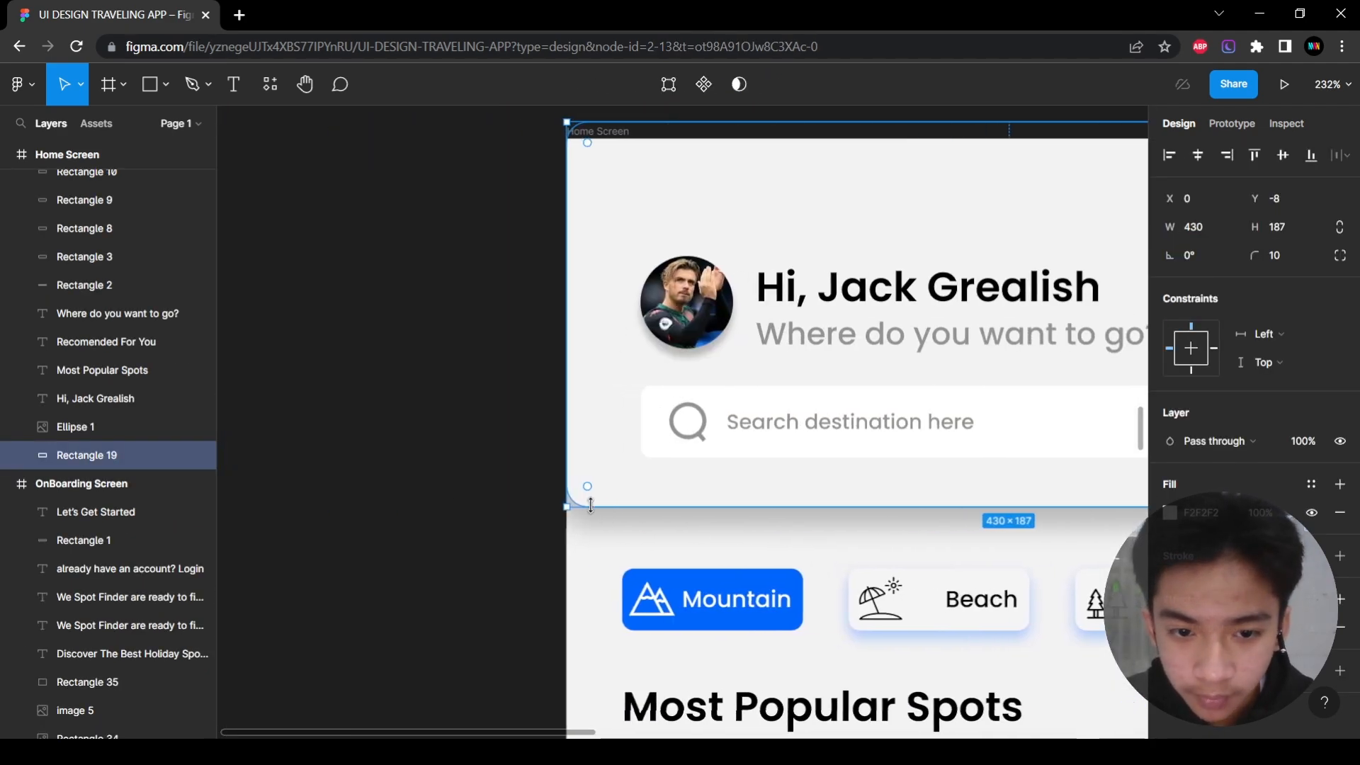
pyautogui.keyDown('shift'); pyautogui.hscroll(10, 595, 510); pyautogui.keyUp('shift')
# Edit the new header rectangle's points and round its lower-left corner with a radius of 5.
pyautogui.click(623, 489)
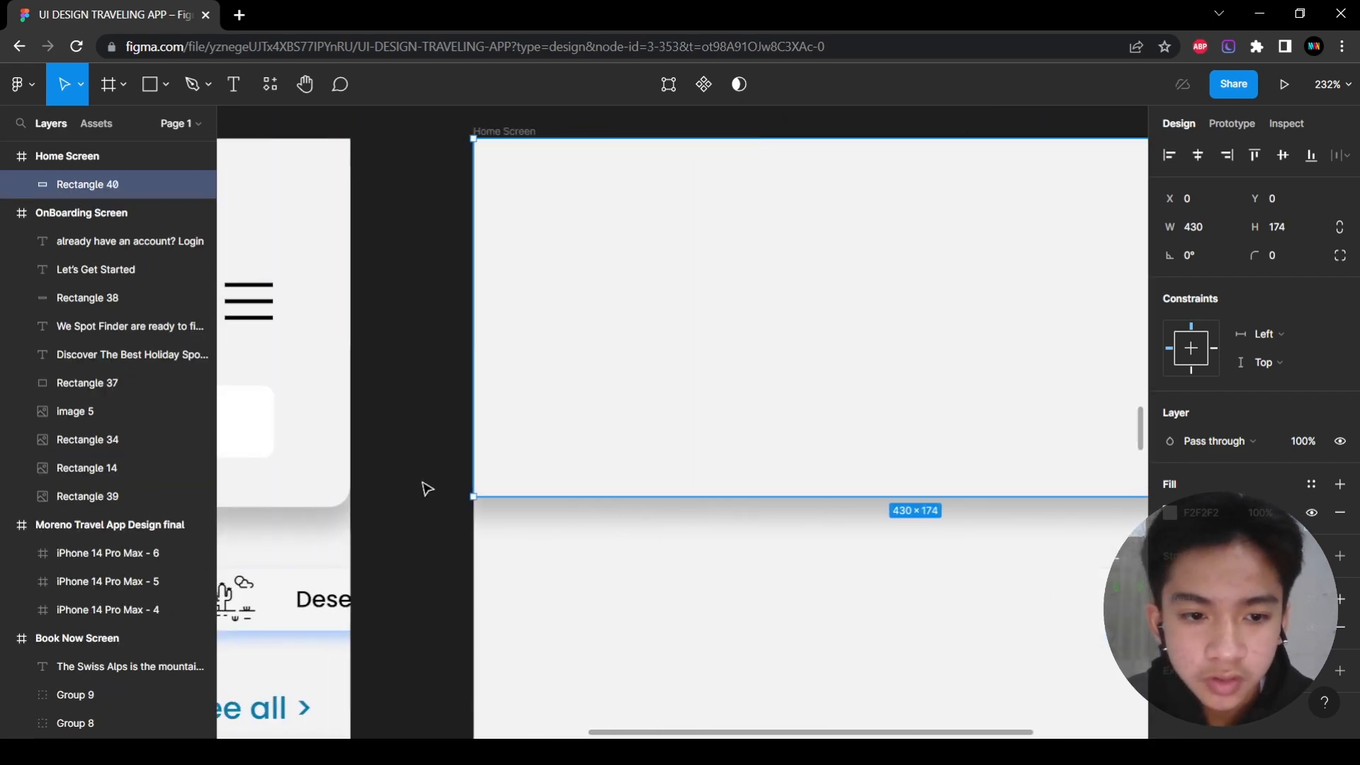
pyautogui.doubleClick(473, 495)
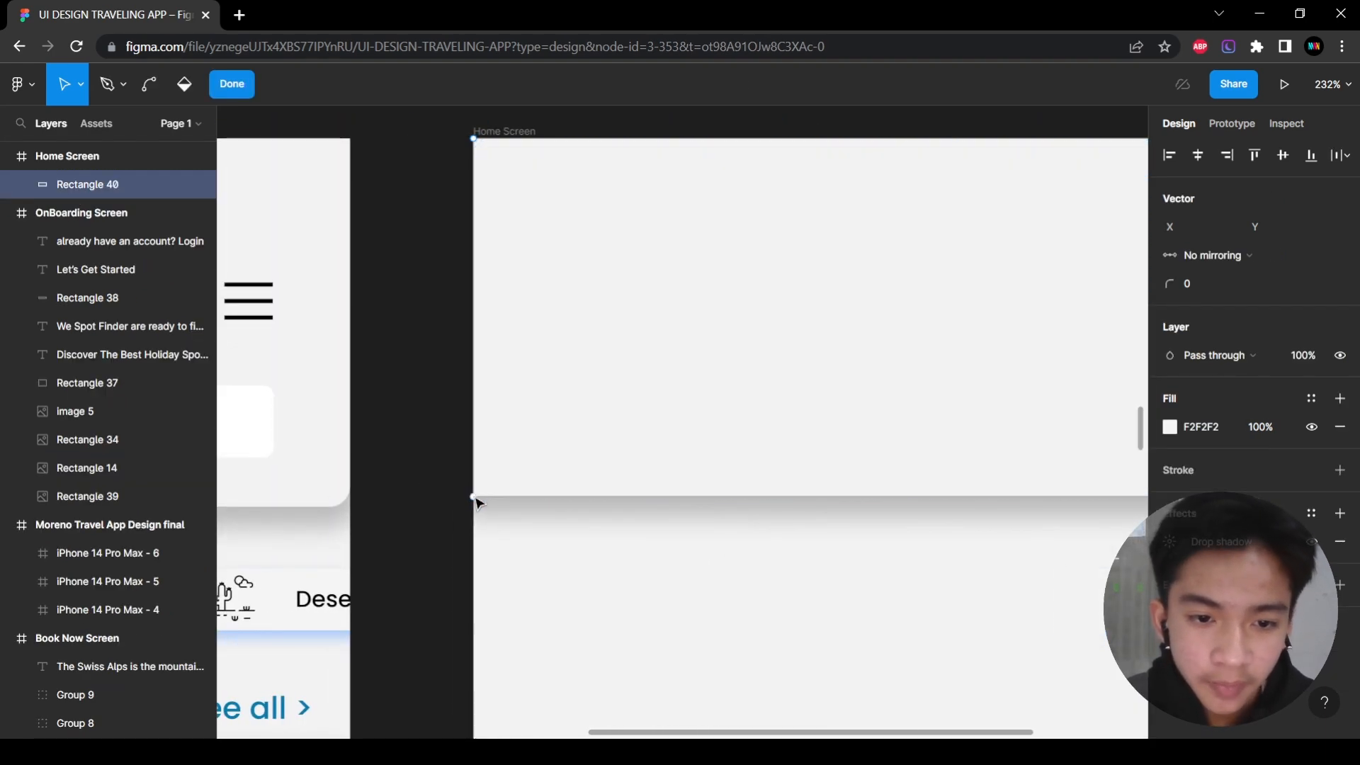
pyautogui.click(1206, 286)
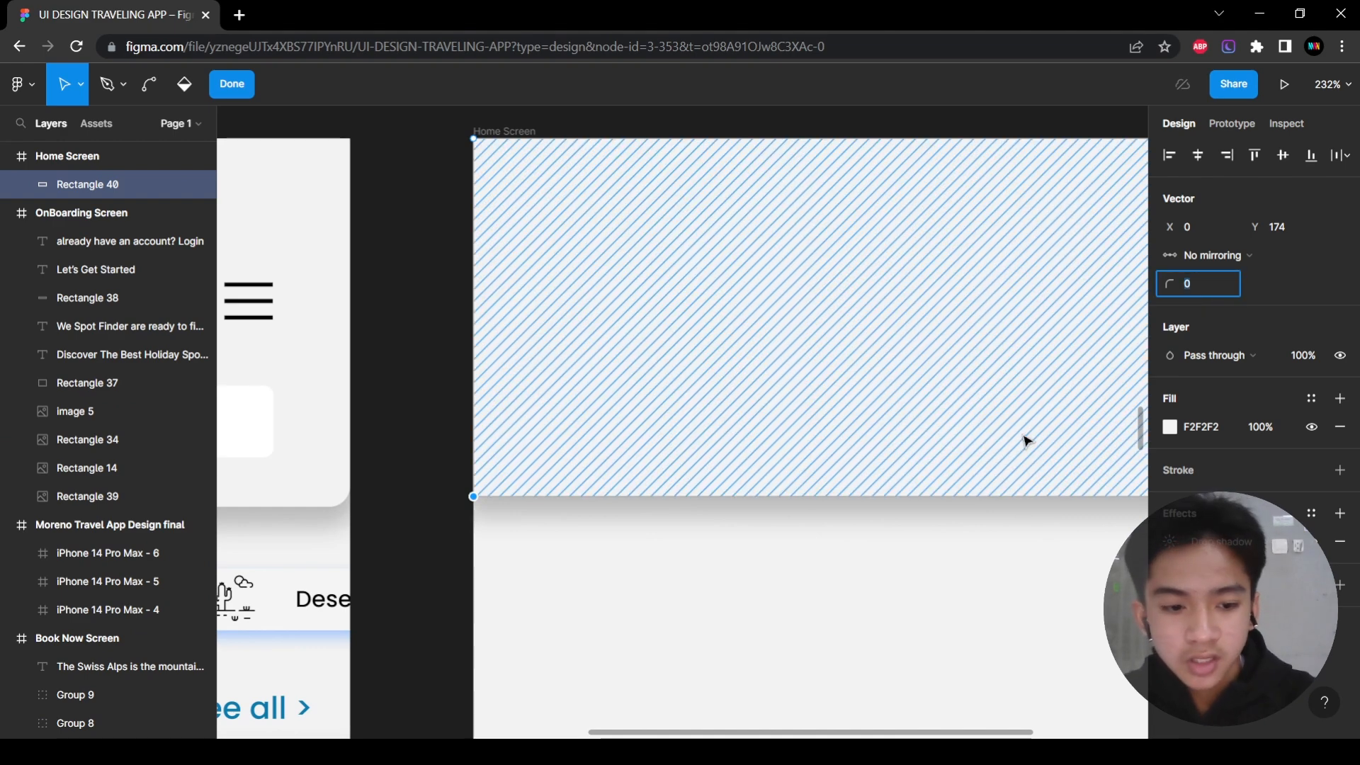
pyautogui.press('Return')
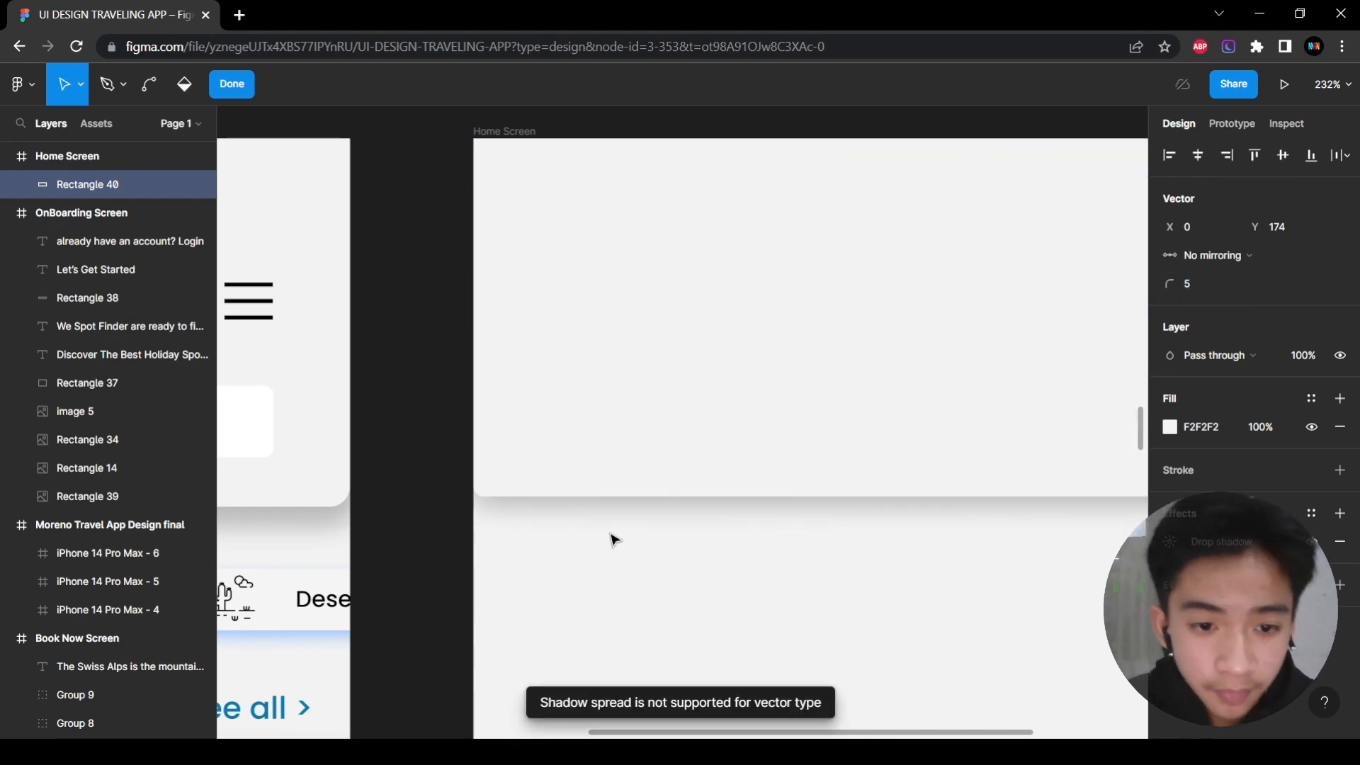
# Set the corner radius of the new header rectangle's lower-left point to 10.
pyautogui.hscroll(-3, 586, 546)
pyautogui.doubleClick(486, 495)
pyautogui.press('Escape')
pyautogui.press('Escape')
pyautogui.doubleClick(784, 447)
pyautogui.click(625, 497)
pyautogui.write('10')
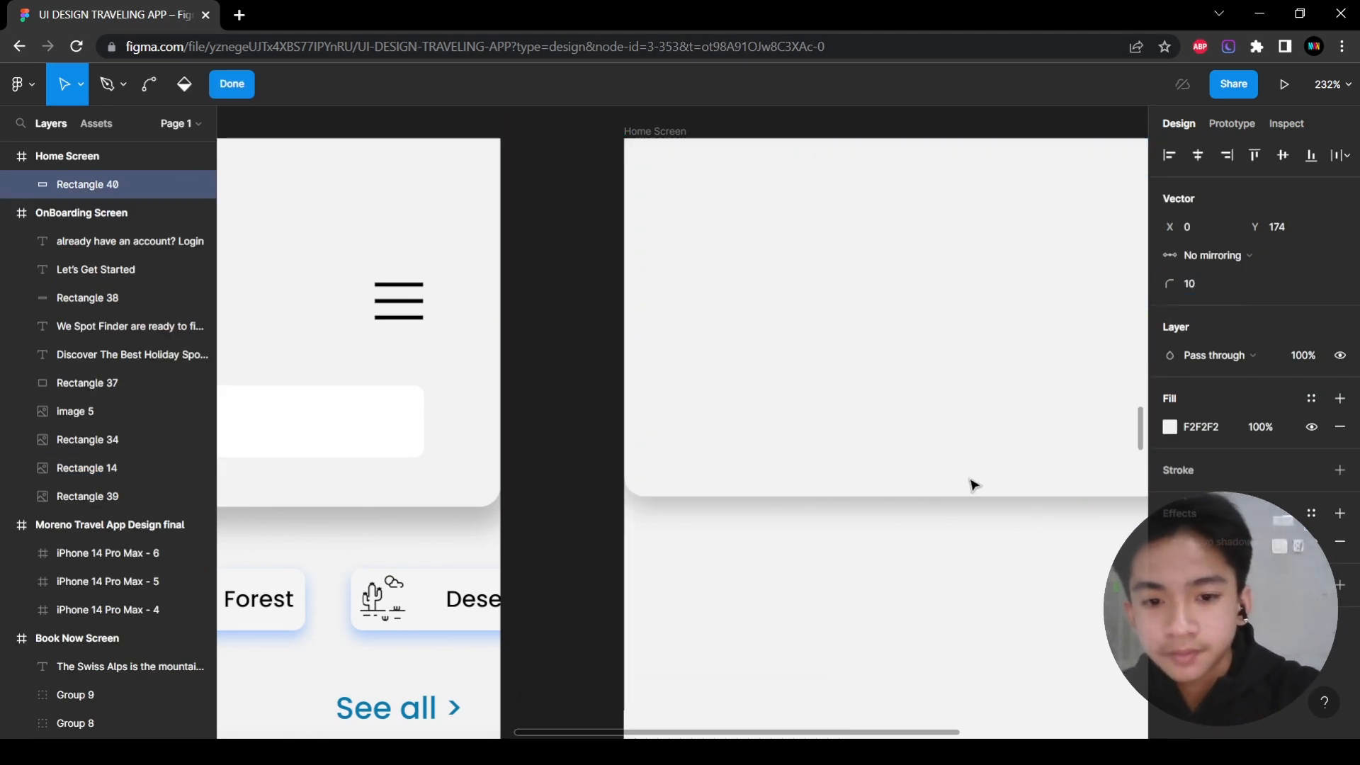
# Round the new header rectangle's lower-right point to match the lower-left one and finish editing the shape.
pyautogui.hscroll(10, 779, 549)
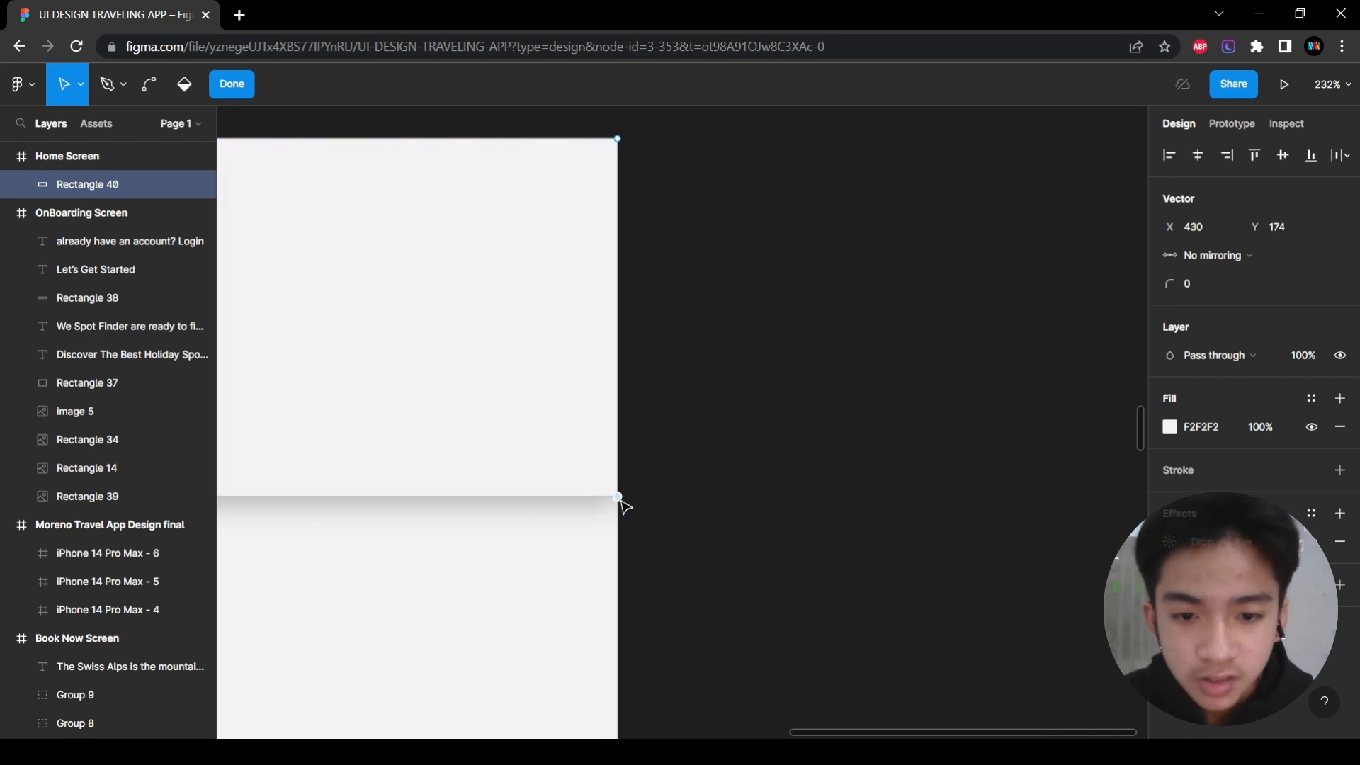
pyautogui.write('0')
pyautogui.press('Return')
pyautogui.click(878, 462)
pyautogui.hscroll(-4, 995, 482)
pyautogui.scroll(-6, 995, 487)
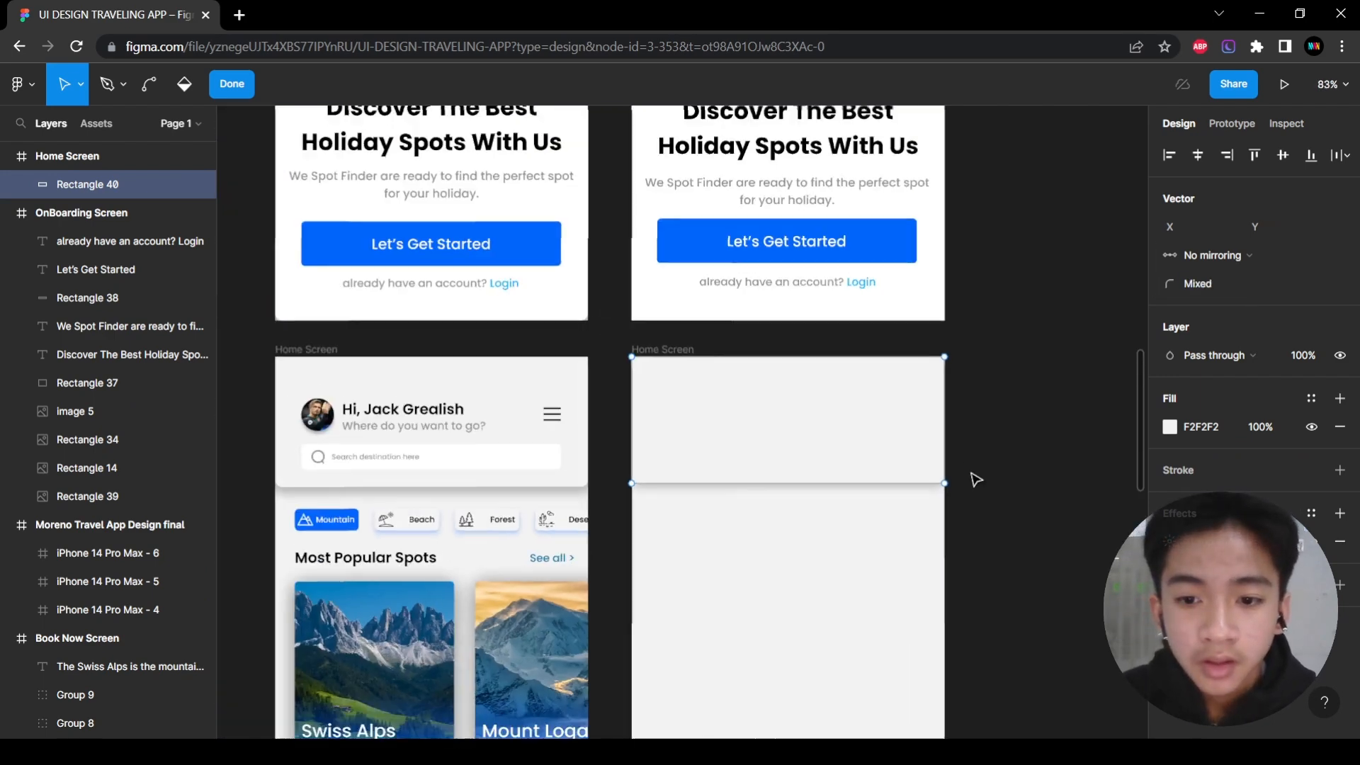
pyautogui.click(231, 84)
pyautogui.click(957, 556)
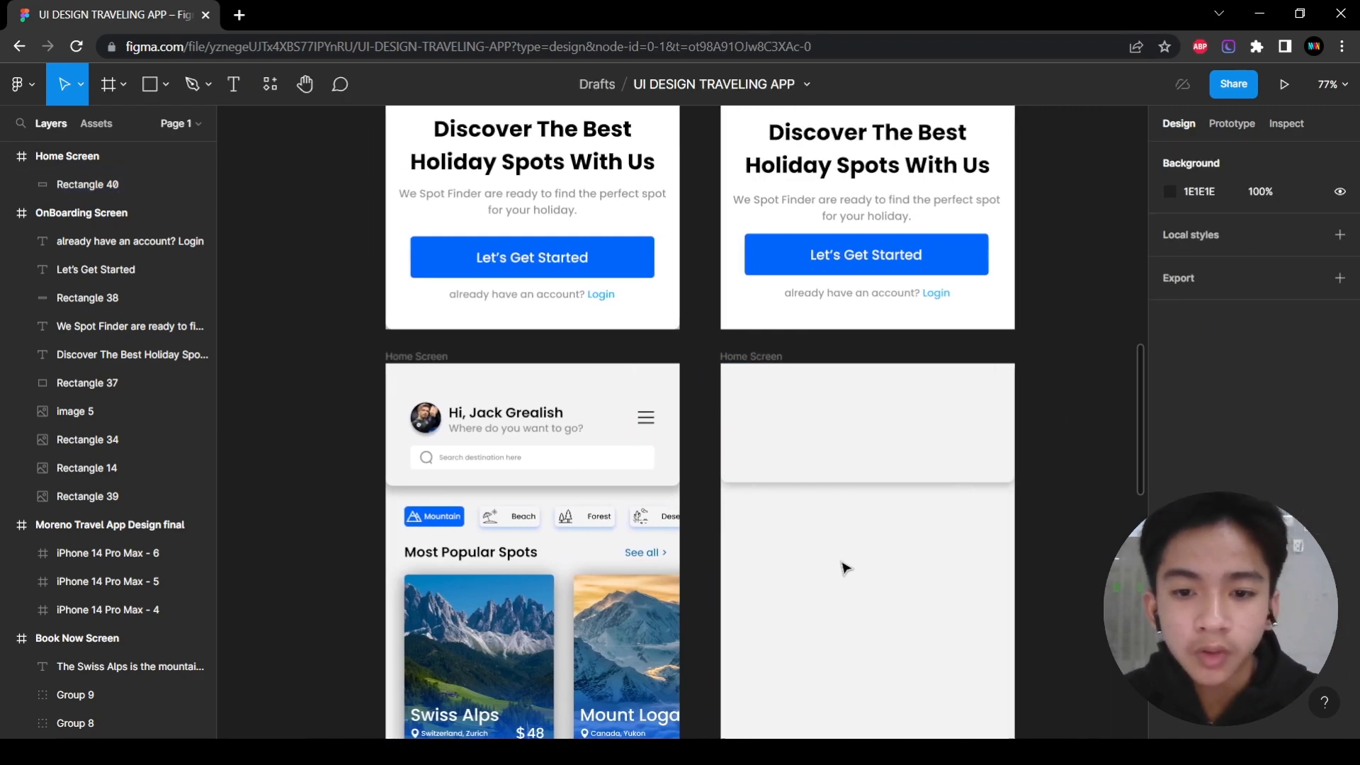
# Compare the new header's rounded lower corners and shadow with the finished Home Screen header.
pyautogui.scroll(6, 701, 510)
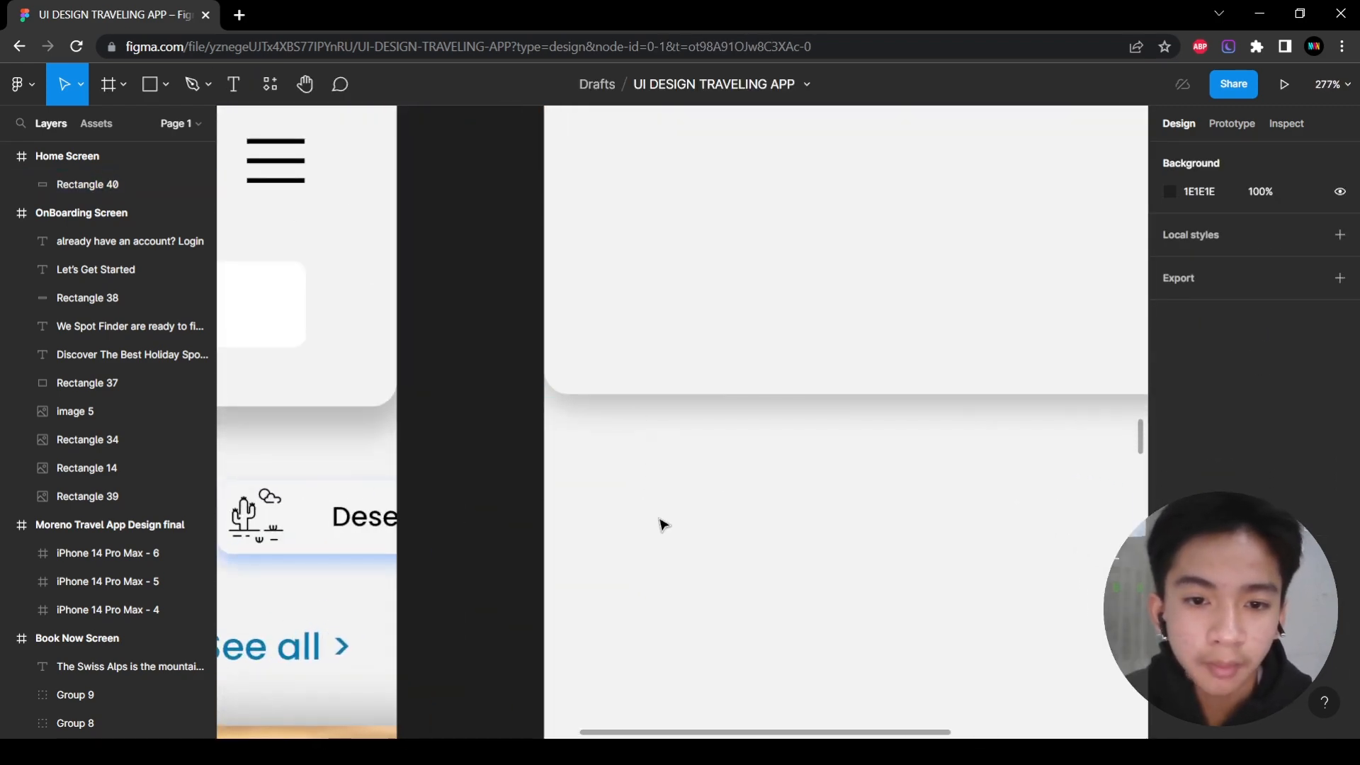
pyautogui.scroll(-3, 652, 496)
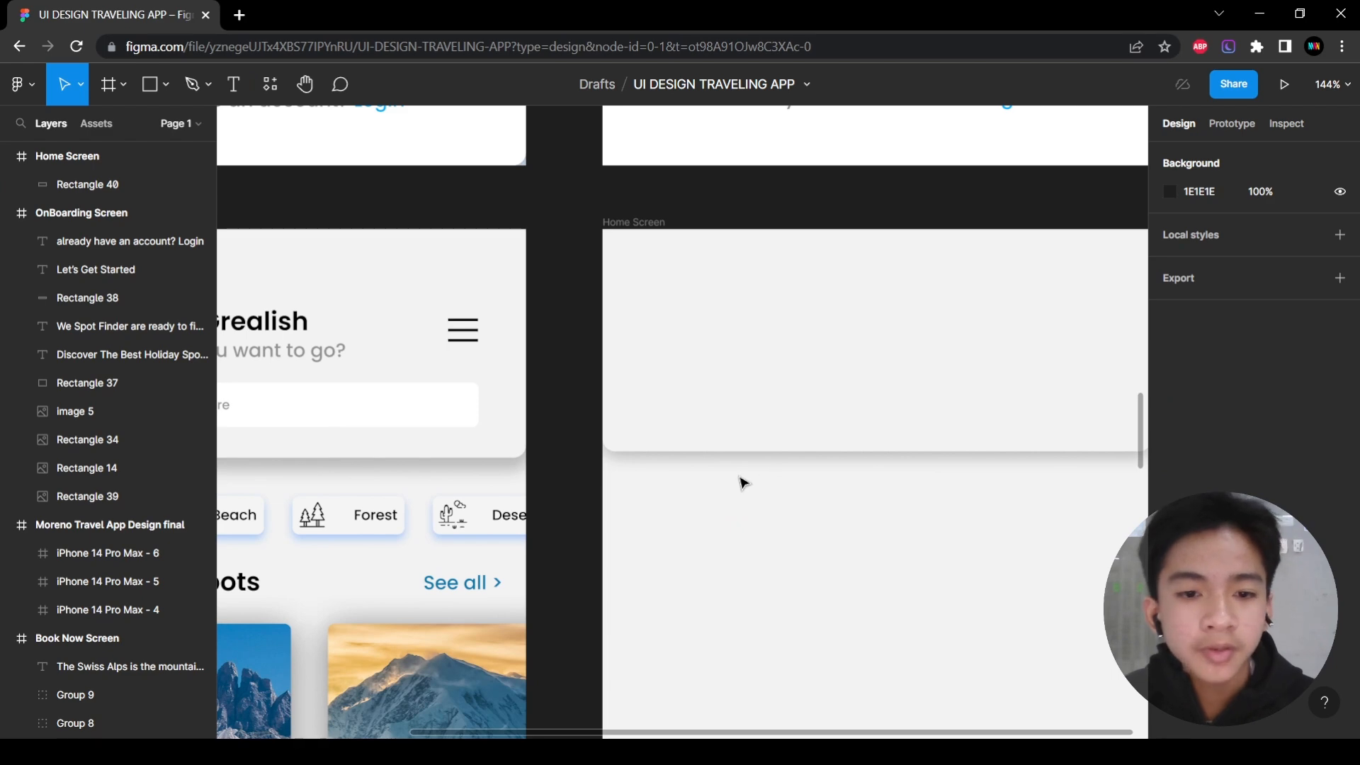
pyautogui.hscroll(-3, 723, 517)
pyautogui.scroll(-2, 651, 478)
pyautogui.scroll(4, 651, 478)
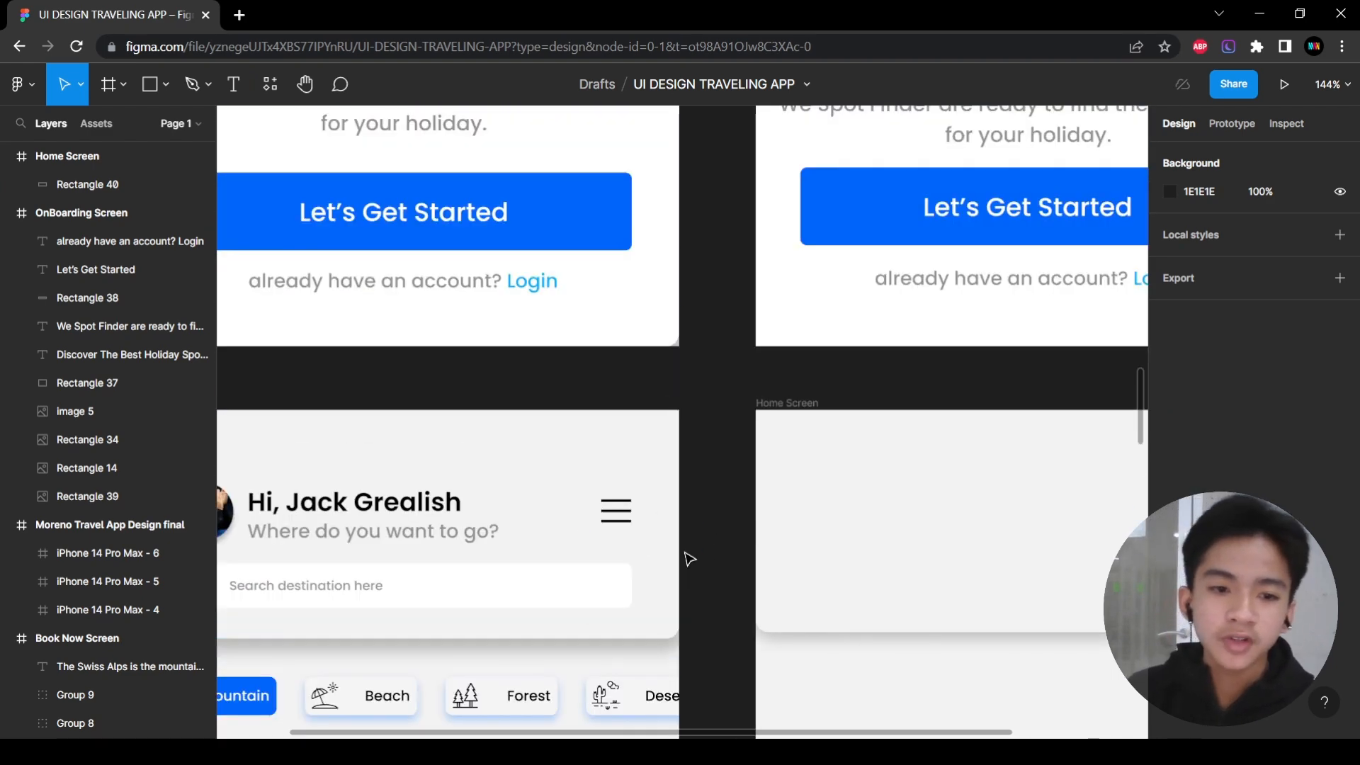
pyautogui.hscroll(-3, 690, 562)
pyautogui.hscroll(6, 741, 550)
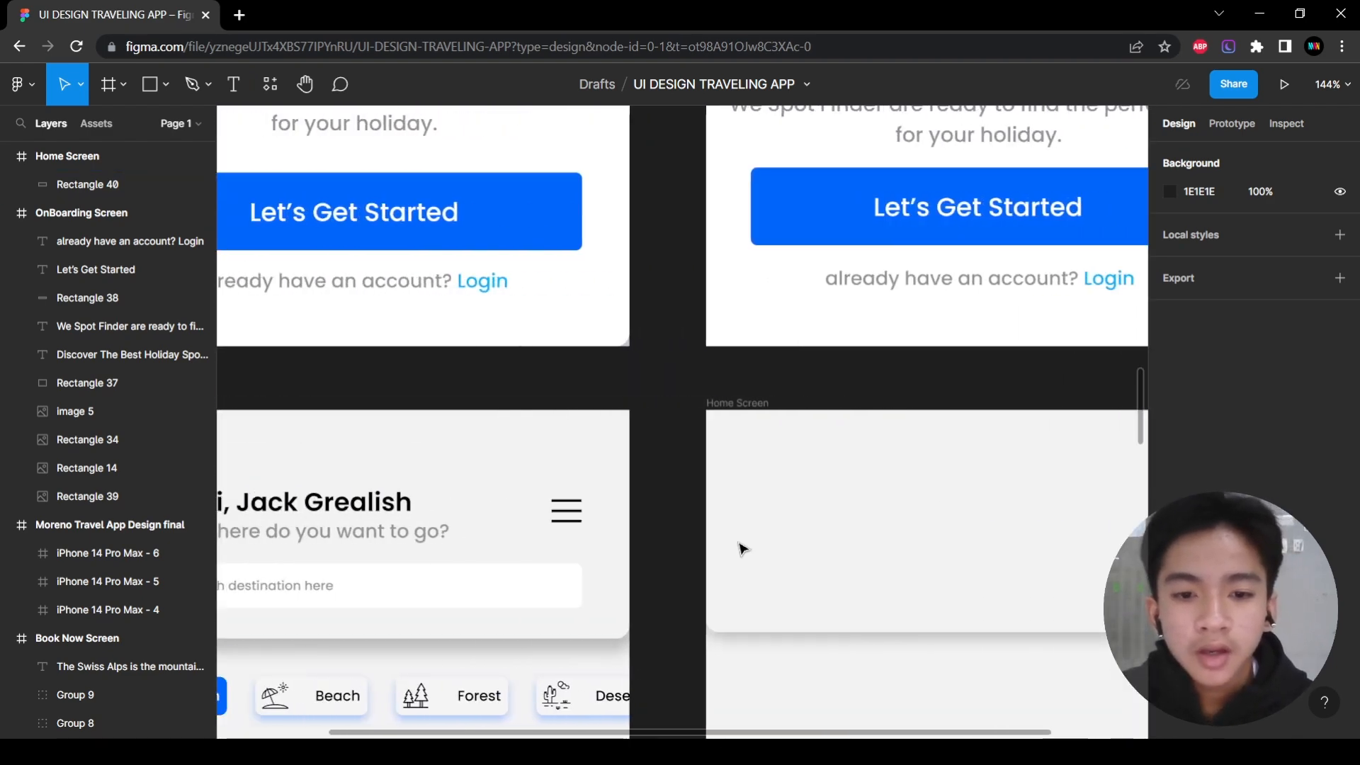
pyautogui.hscroll(-6, 726, 519)
pyautogui.hscroll(4, 737, 514)
pyautogui.scroll(1, 745, 510)
pyautogui.scroll(-3, 740, 515)
pyautogui.hscroll(-5, 740, 515)
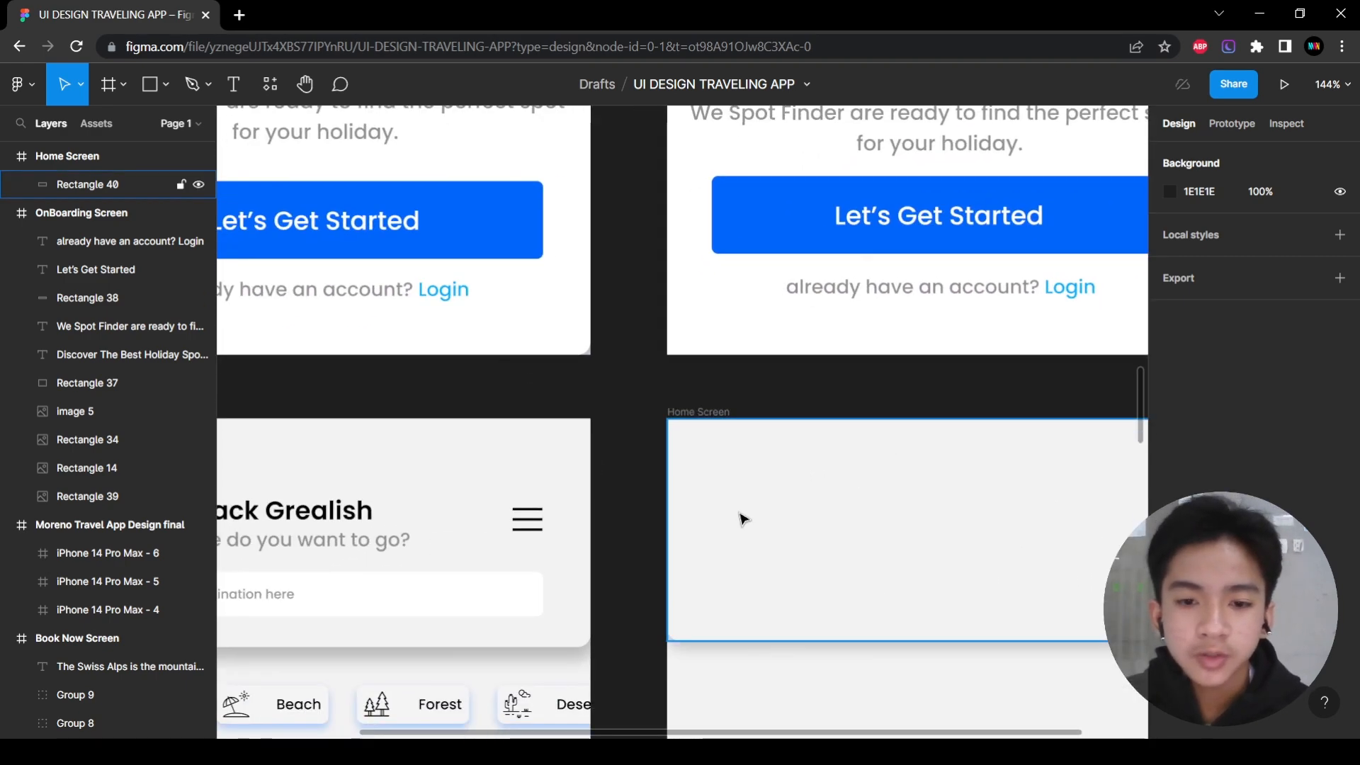
pyautogui.hscroll(2, 737, 517)
pyautogui.hscroll(-2, 551, 414)
pyautogui.hscroll(3, 551, 414)
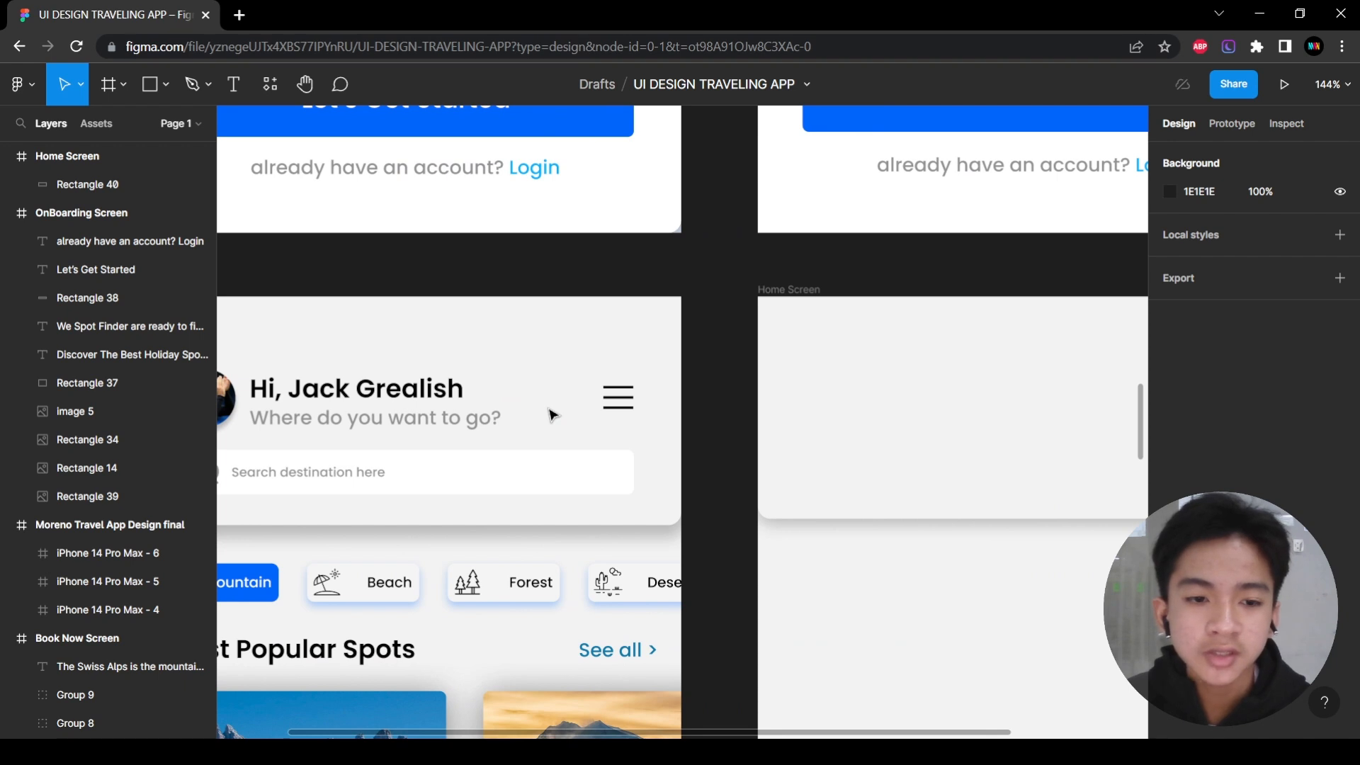
# Review the contents of the finished header and select its circular profile photo to check its size and position.
pyautogui.hscroll(1, 551, 414)
pyautogui.hscroll(-4, 552, 414)
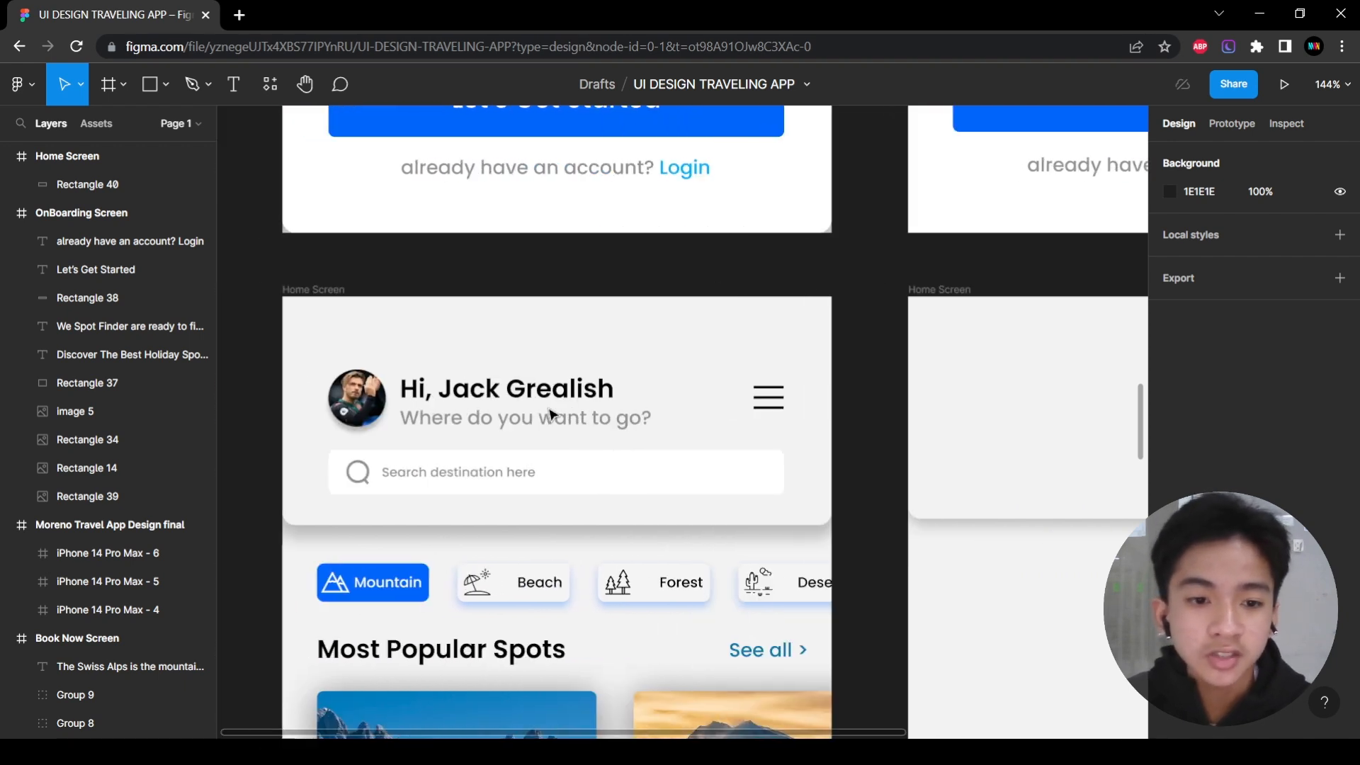
pyautogui.hscroll(2, 551, 414)
pyautogui.hscroll(-3, 551, 414)
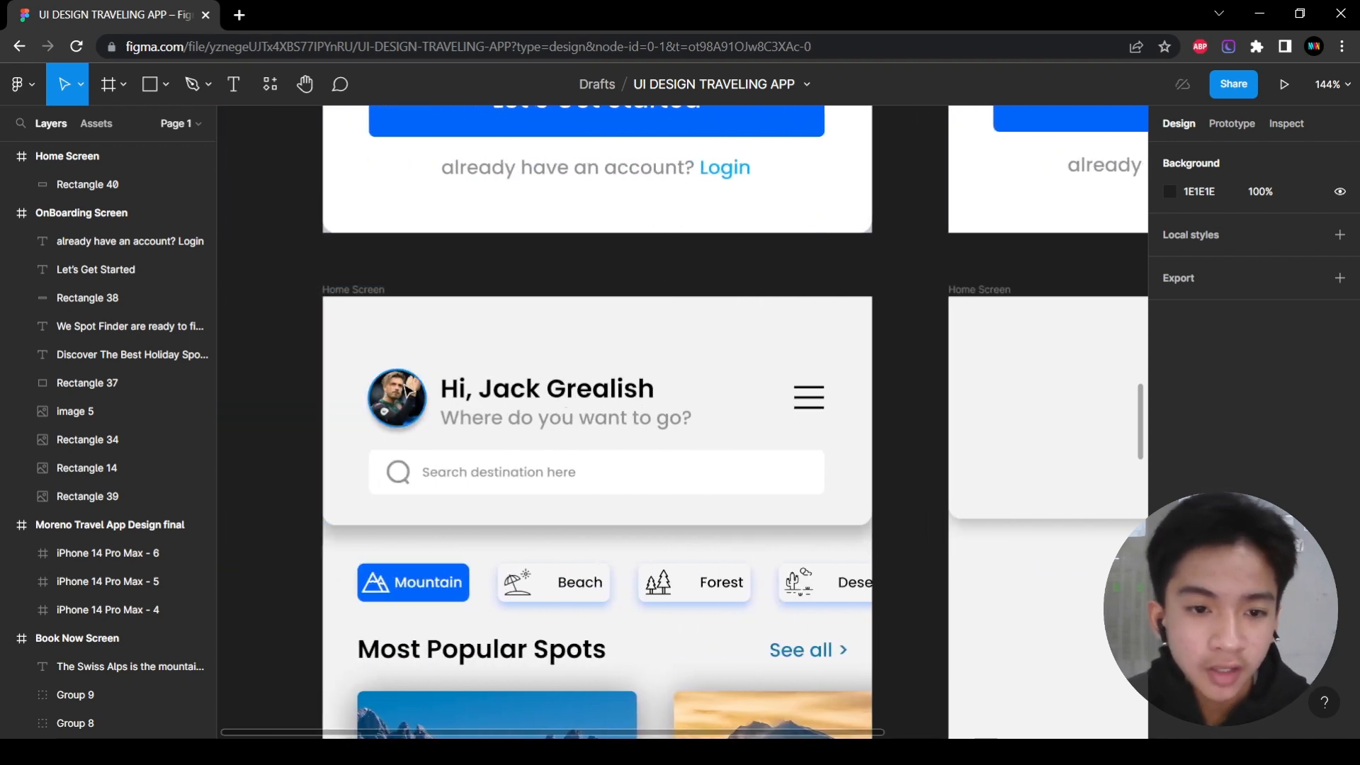
pyautogui.hscroll(3, 382, 394)
pyautogui.hscroll(-2, 343, 428)
pyautogui.click(325, 389)
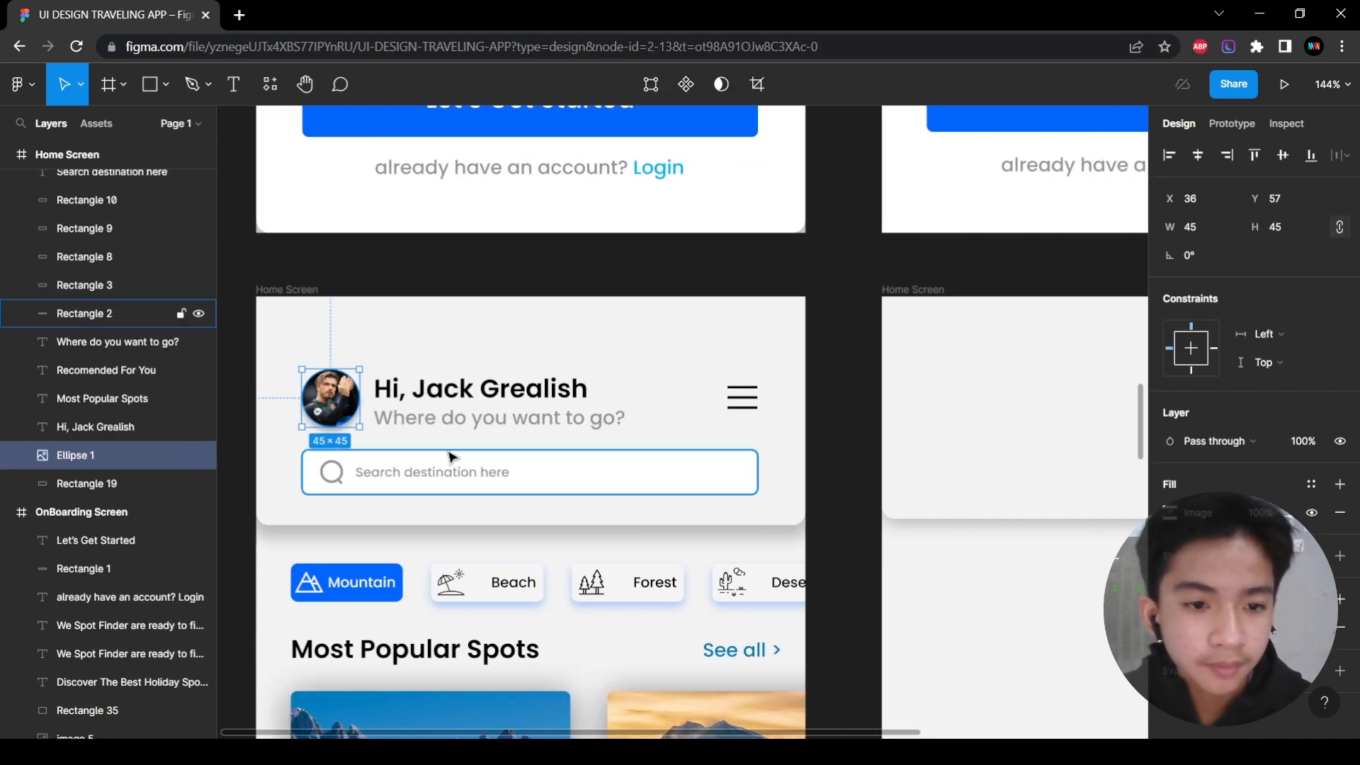
pyautogui.press('Return')
pyautogui.click(227, 91)
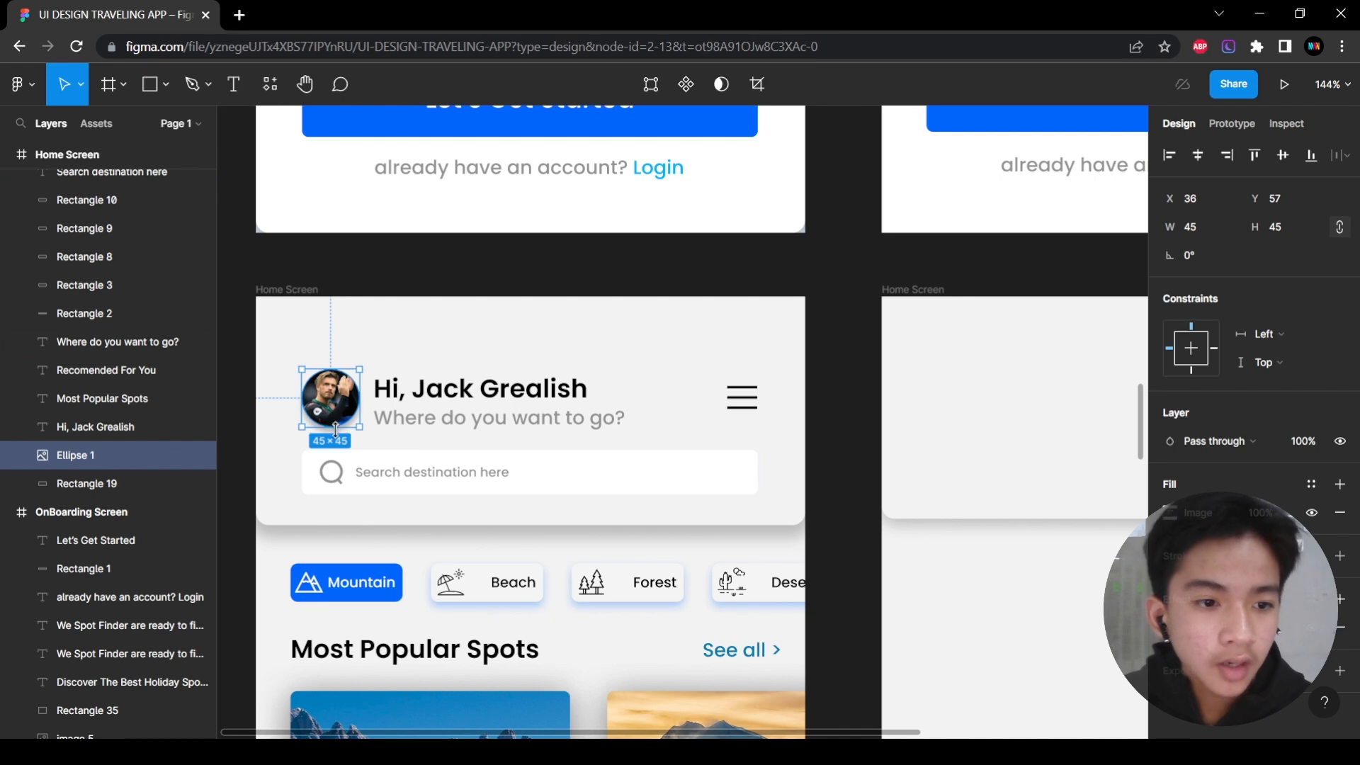
# Draw a 45 × 45 circle in the new Home Screen's header as a placeholder for the profile photo.
pyautogui.click(160, 84)
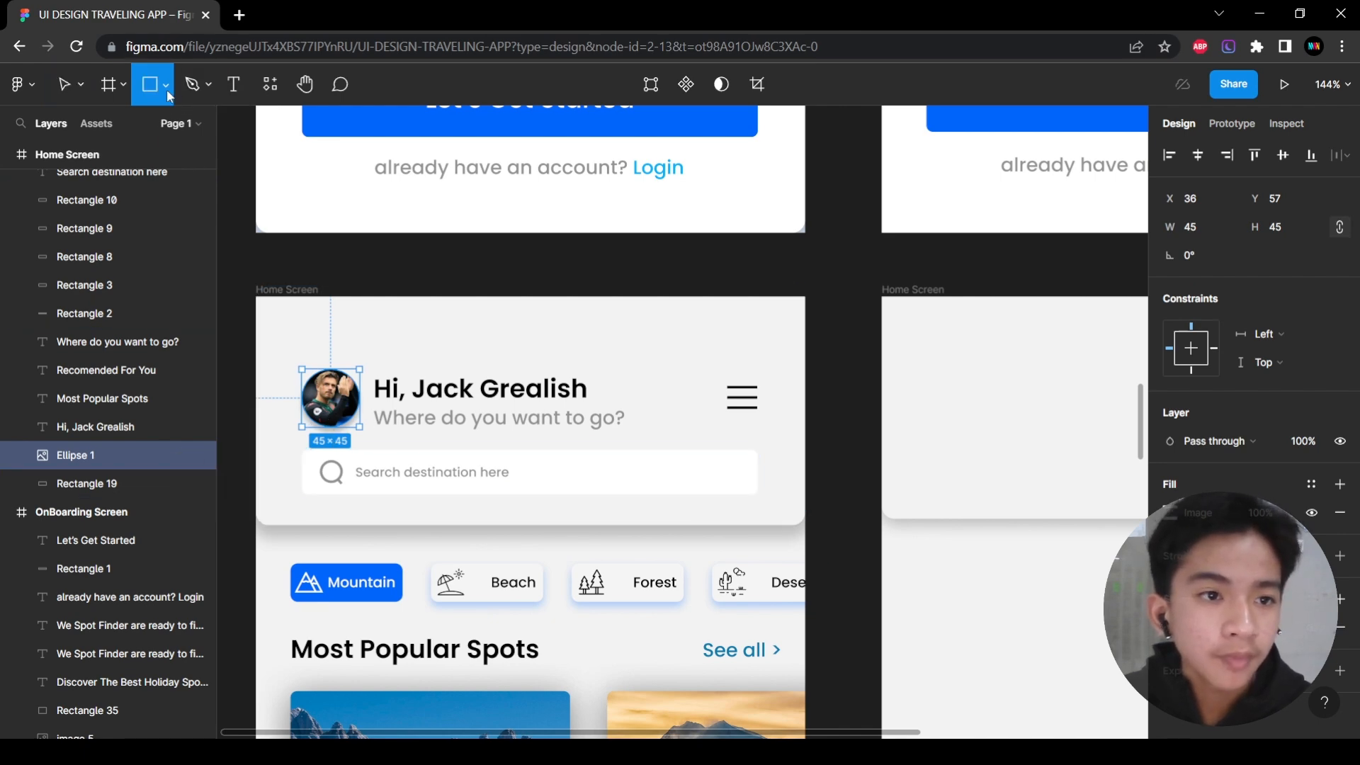
pyautogui.click(157, 78)
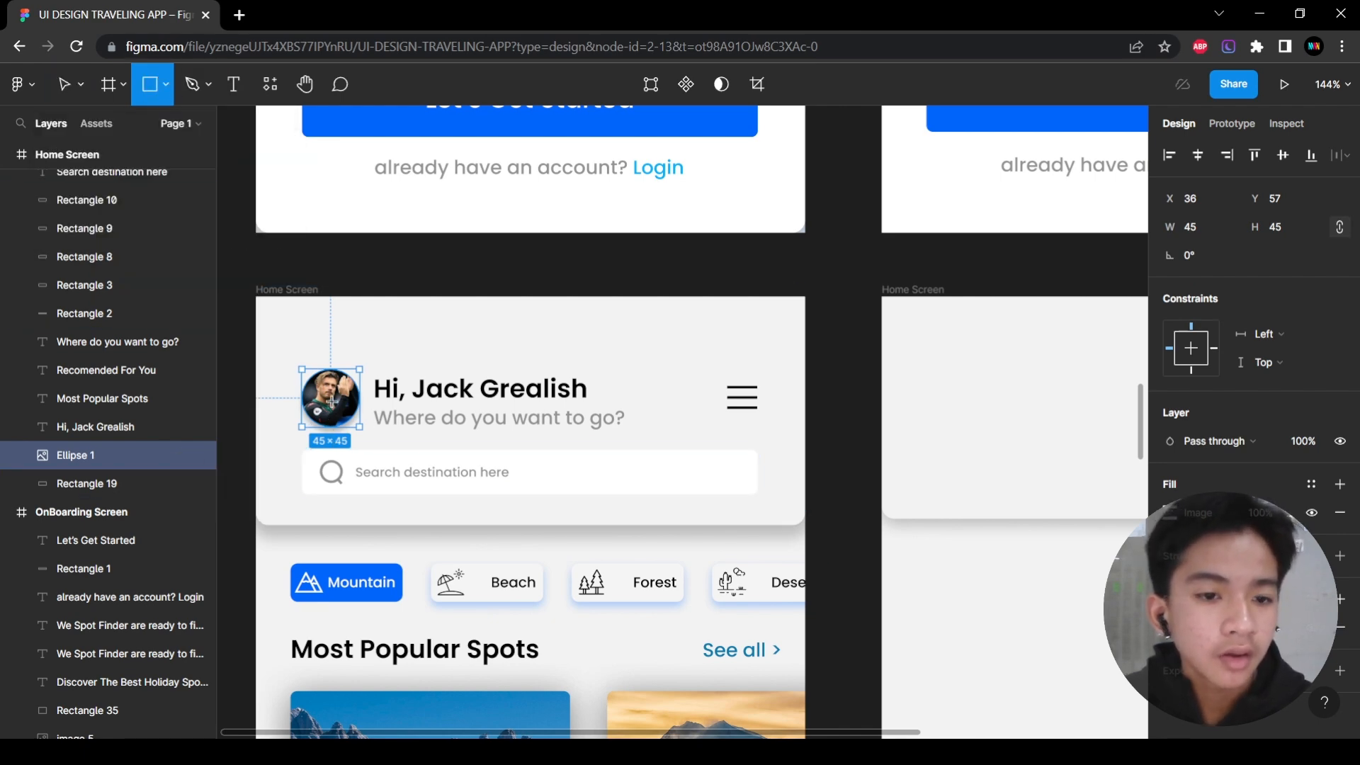
pyautogui.press('v')
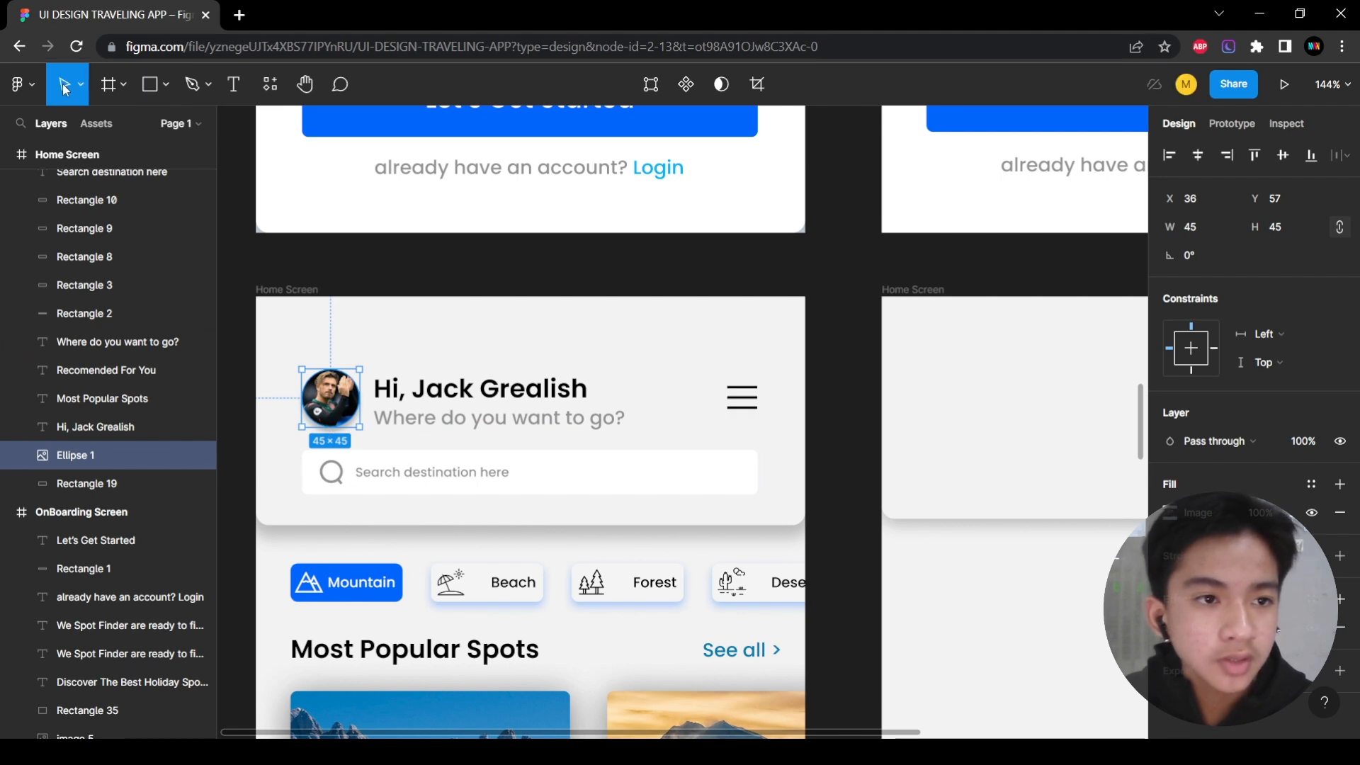
pyautogui.click(167, 87)
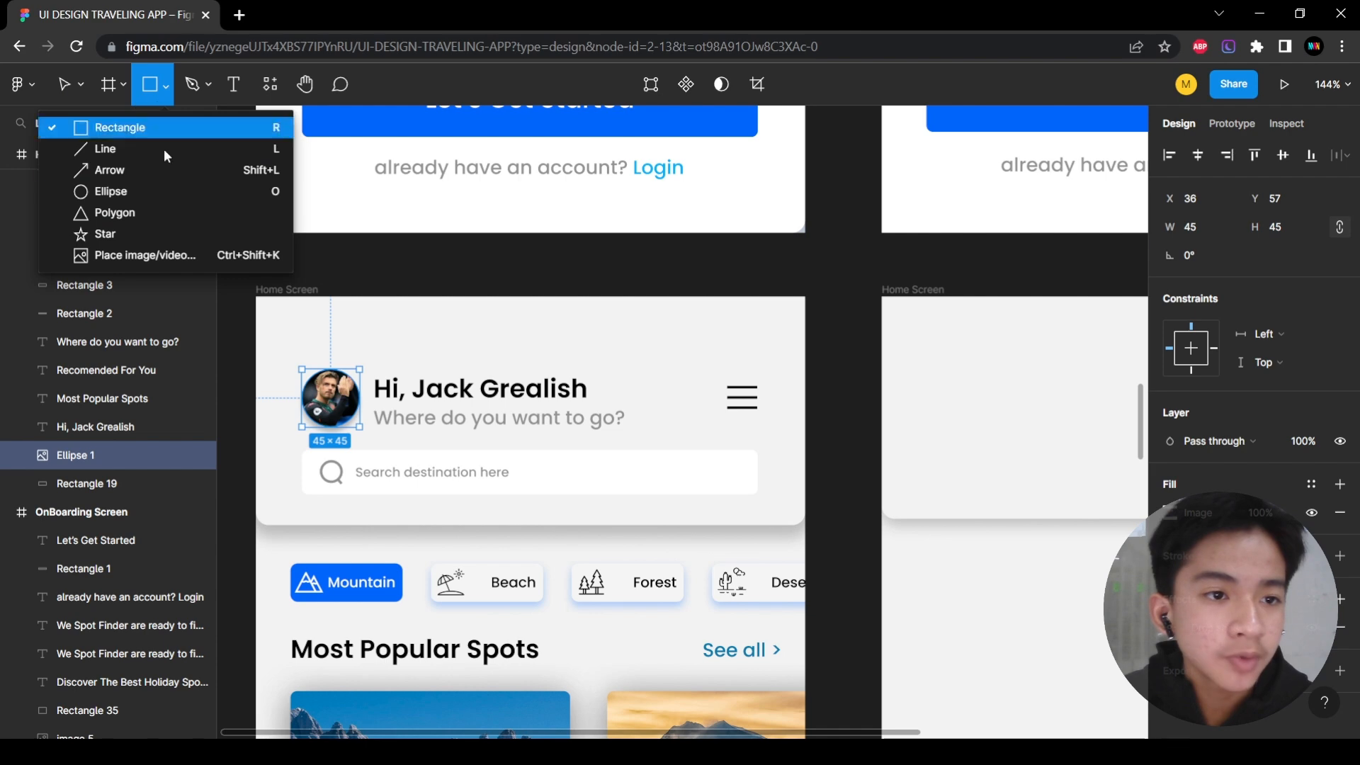
pyautogui.click(149, 191)
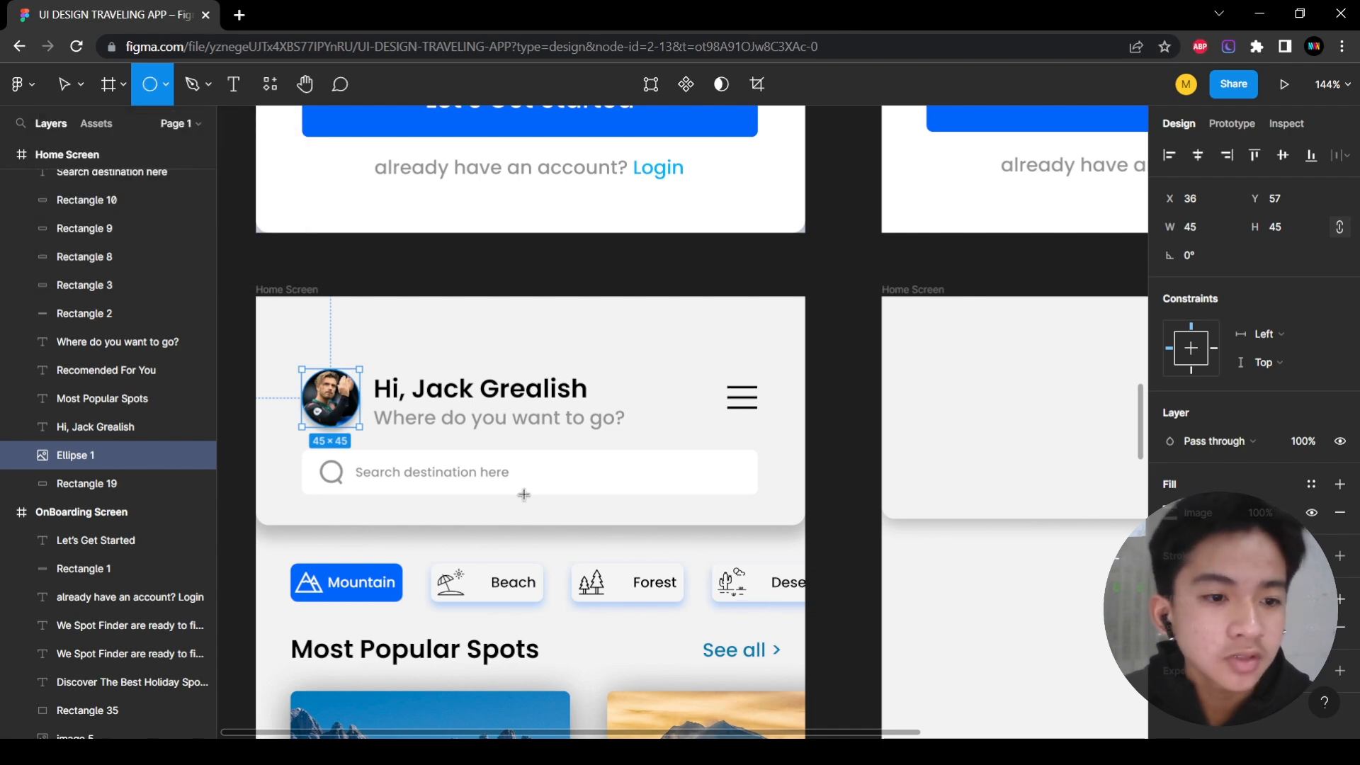
pyautogui.hscroll(3, 534, 538)
pyautogui.scroll(-5, 587, 534)
pyautogui.hscroll(1, 574, 524)
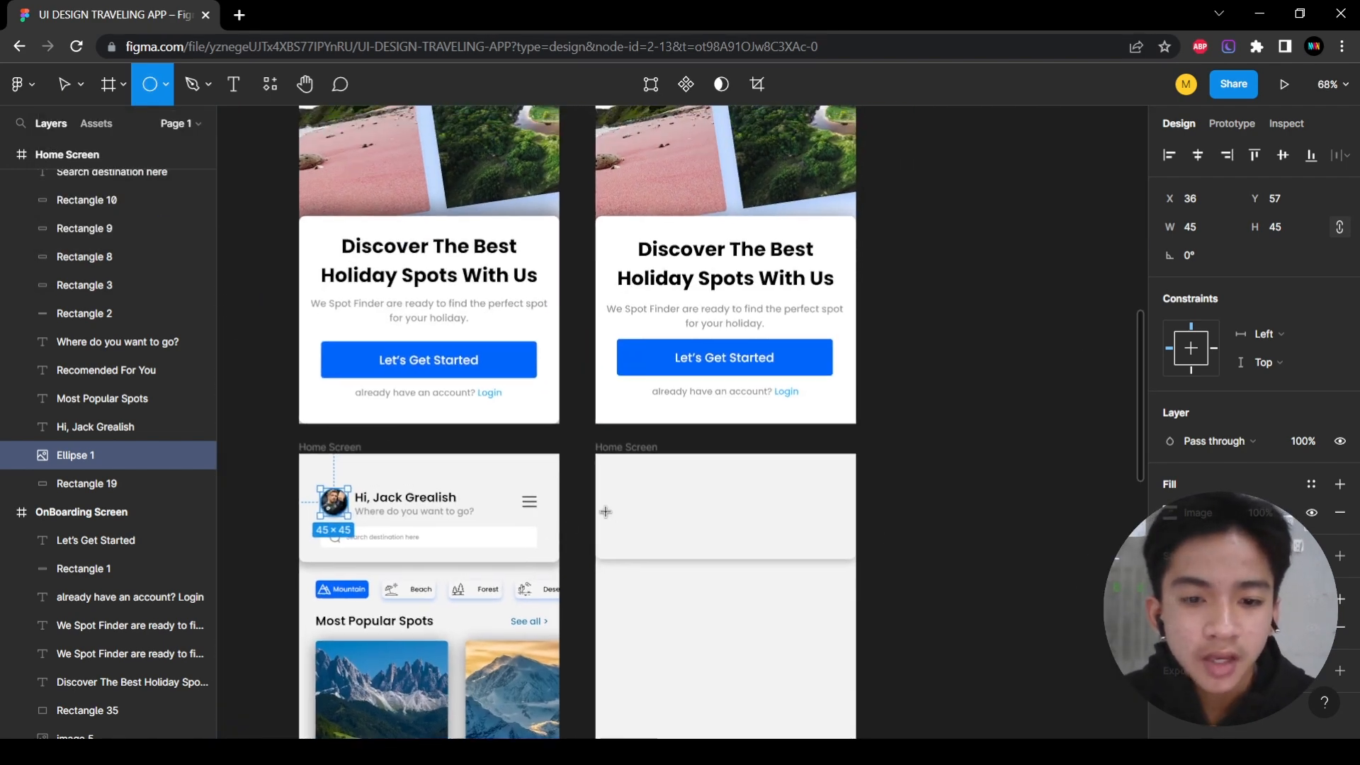
pyautogui.scroll(4, 611, 512)
pyautogui.moveTo(618, 454); pyautogui.dragTo(670, 505)
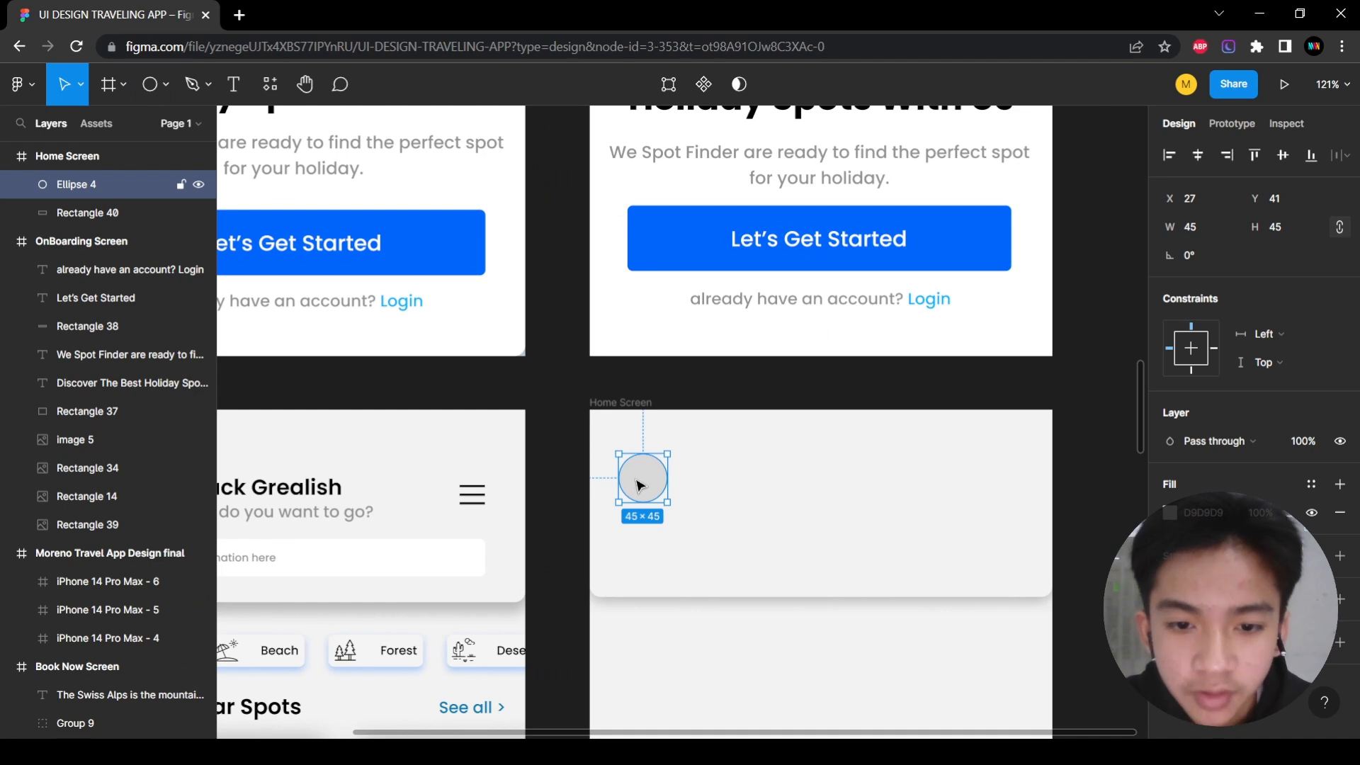
# Move the placeholder circle to about X 56, Y 49 in the new header, using the finished profile photo as reference.
pyautogui.moveTo(635, 480); pyautogui.dragTo(659, 504)
pyautogui.hscroll(-3, 662, 528)
pyautogui.moveTo(890, 475); pyautogui.dragTo(924, 464)
pyautogui.click(354, 461)
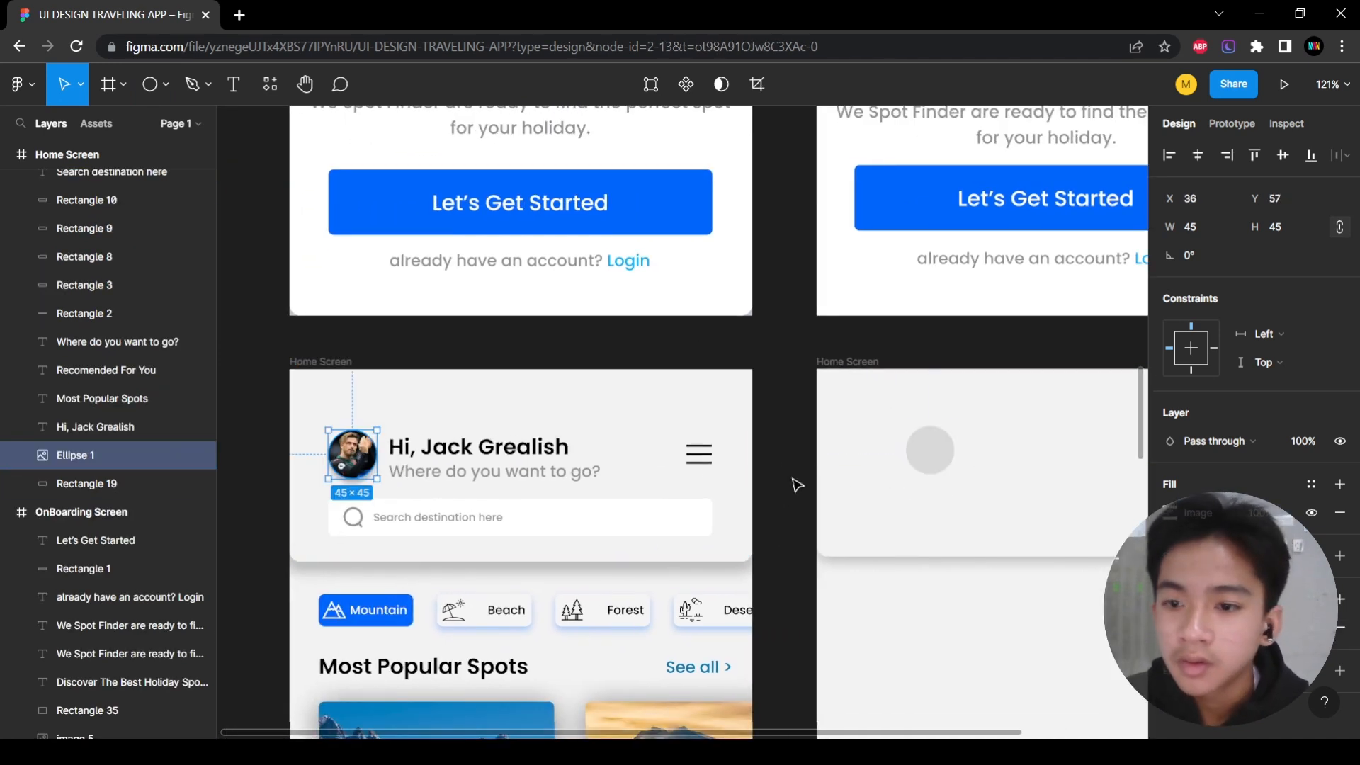
pyautogui.click(924, 466)
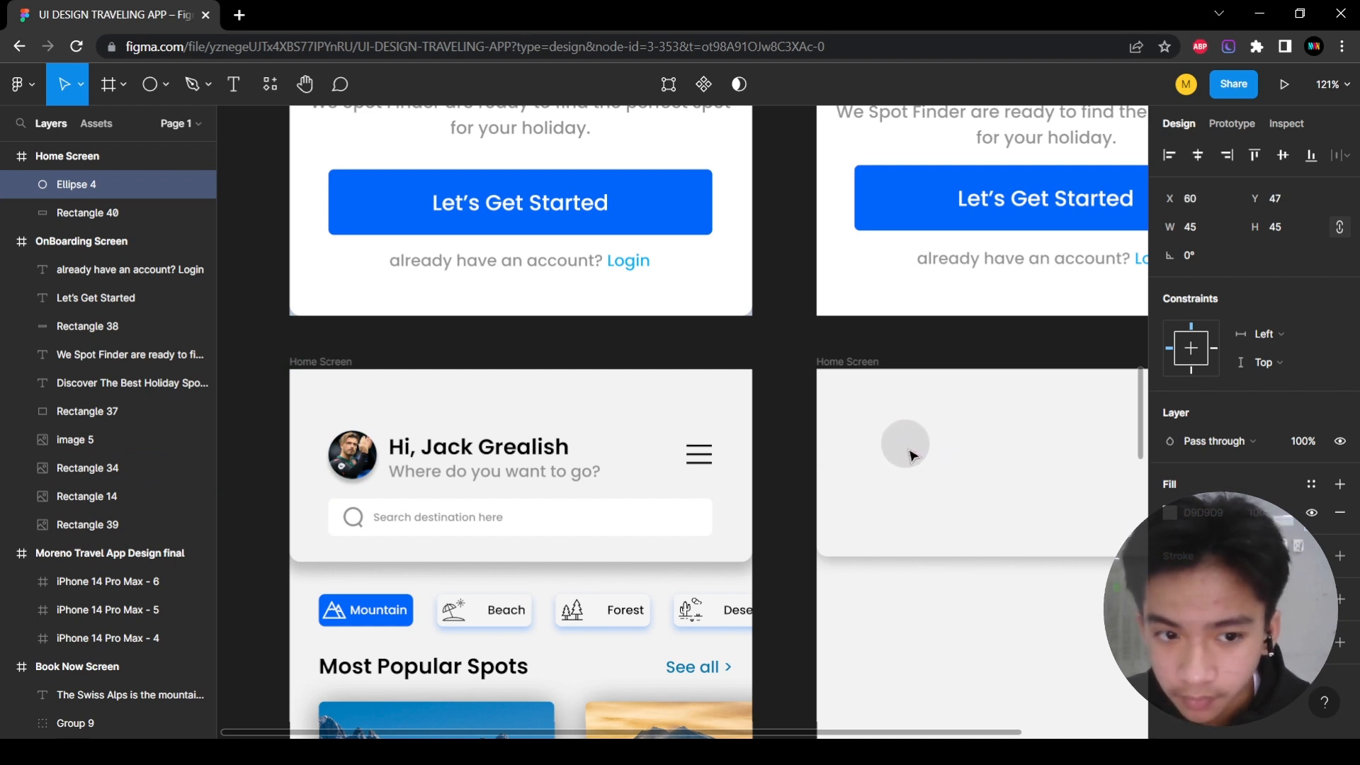
pyautogui.hscroll(3, 838, 470)
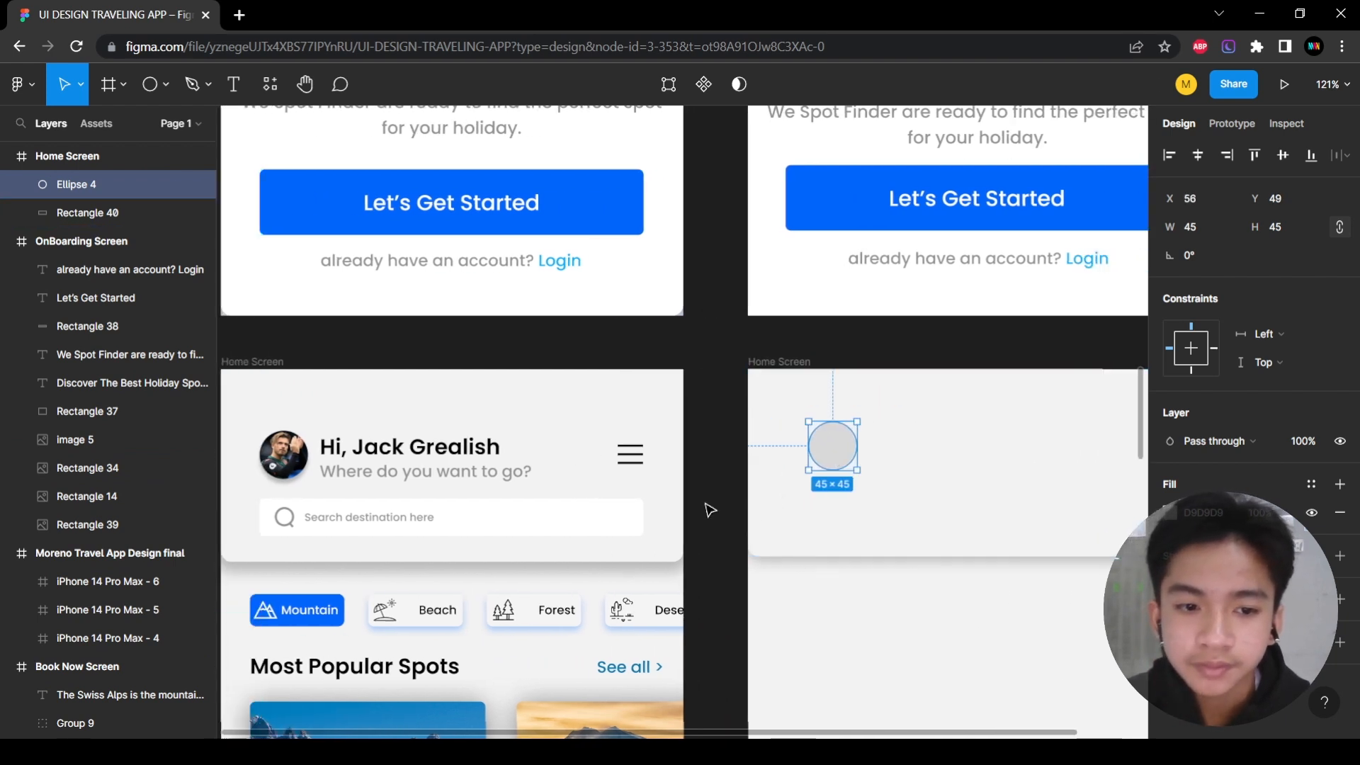
# Review the finished header's profile photo and the name in the greeting text beside it.
pyautogui.click(625, 315)
pyautogui.hscroll(-2, 624, 318)
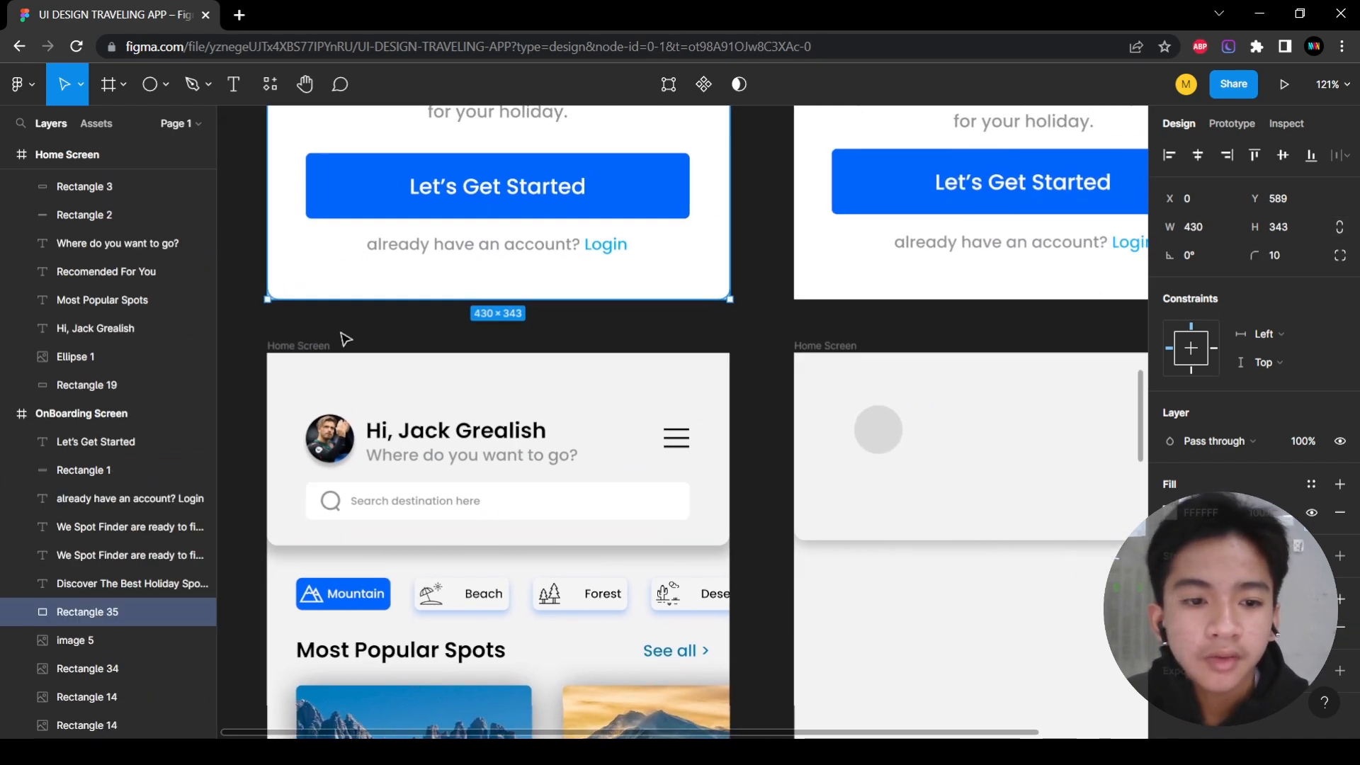
pyautogui.click(343, 337)
pyautogui.click(332, 449)
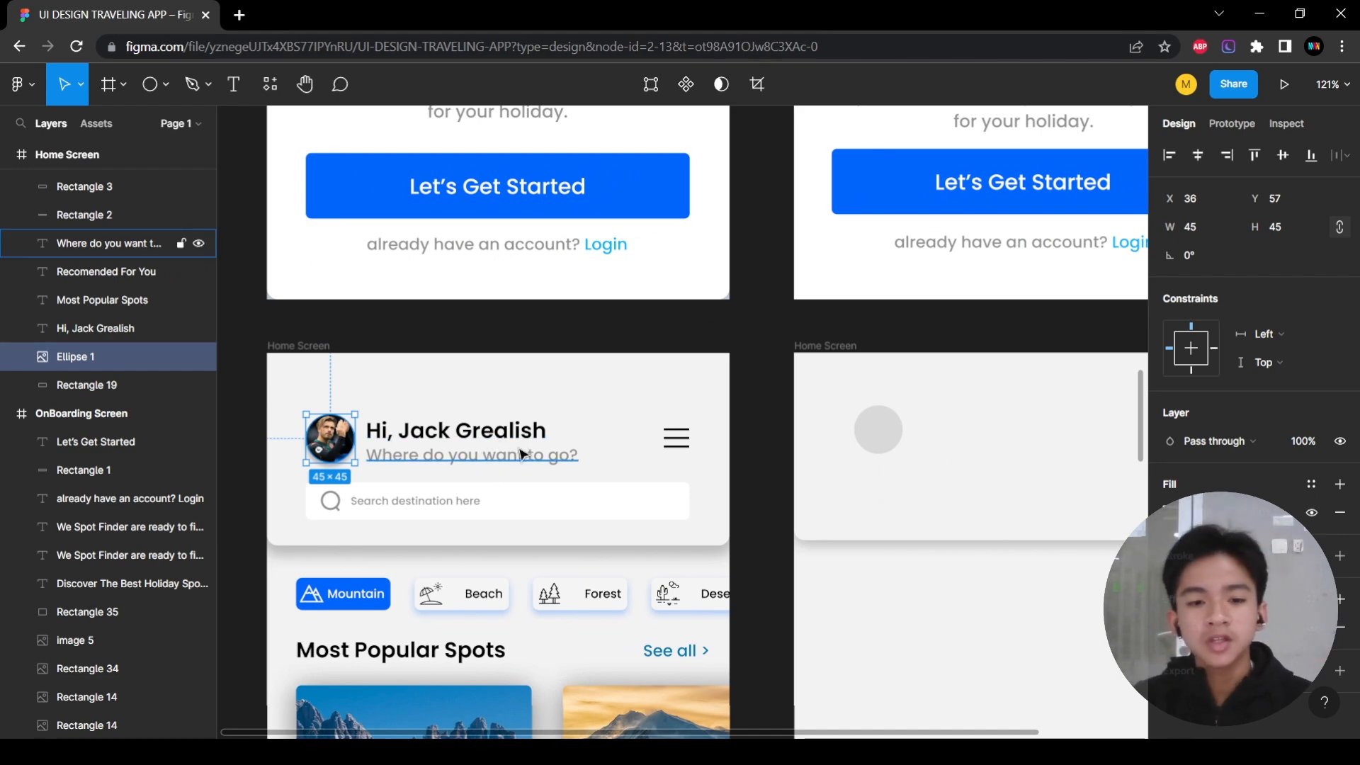
pyautogui.click(421, 438)
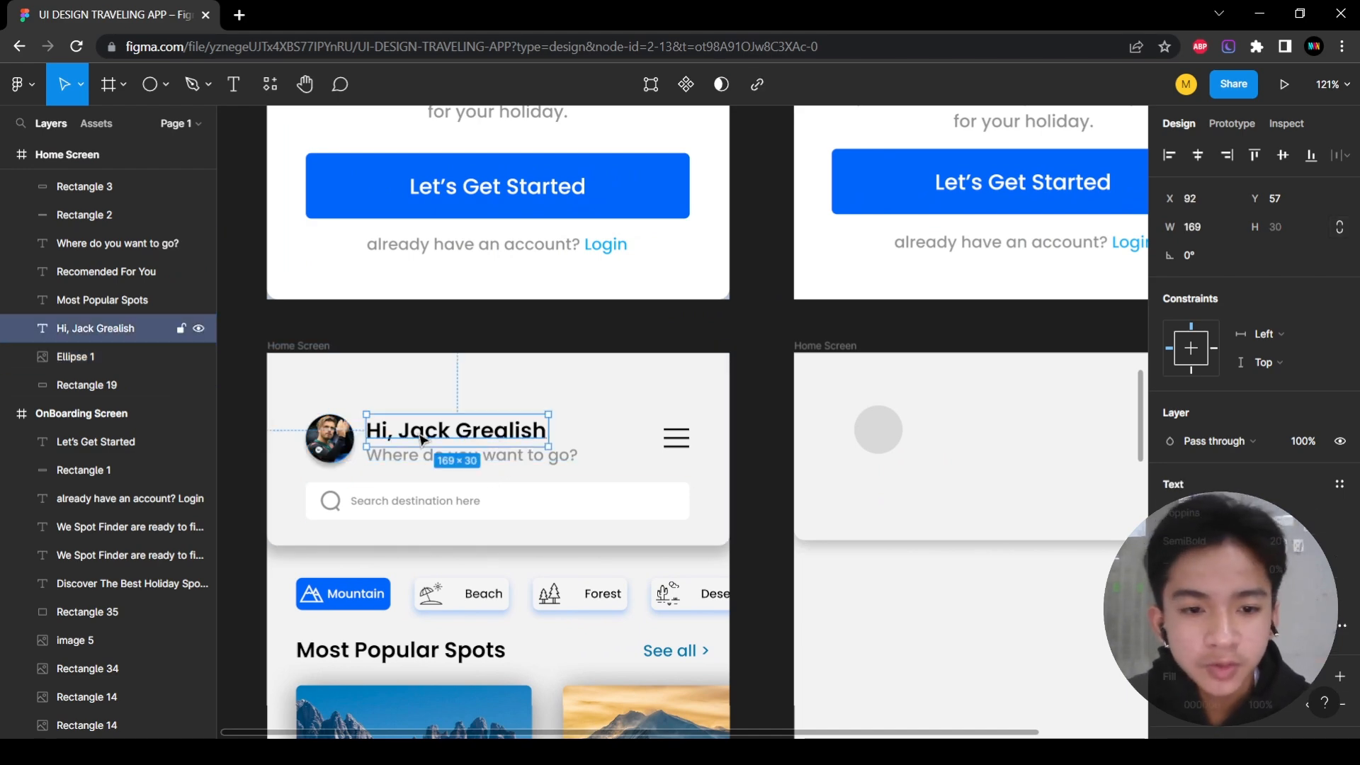
pyautogui.doubleClick(421, 439)
pyautogui.click(515, 431)
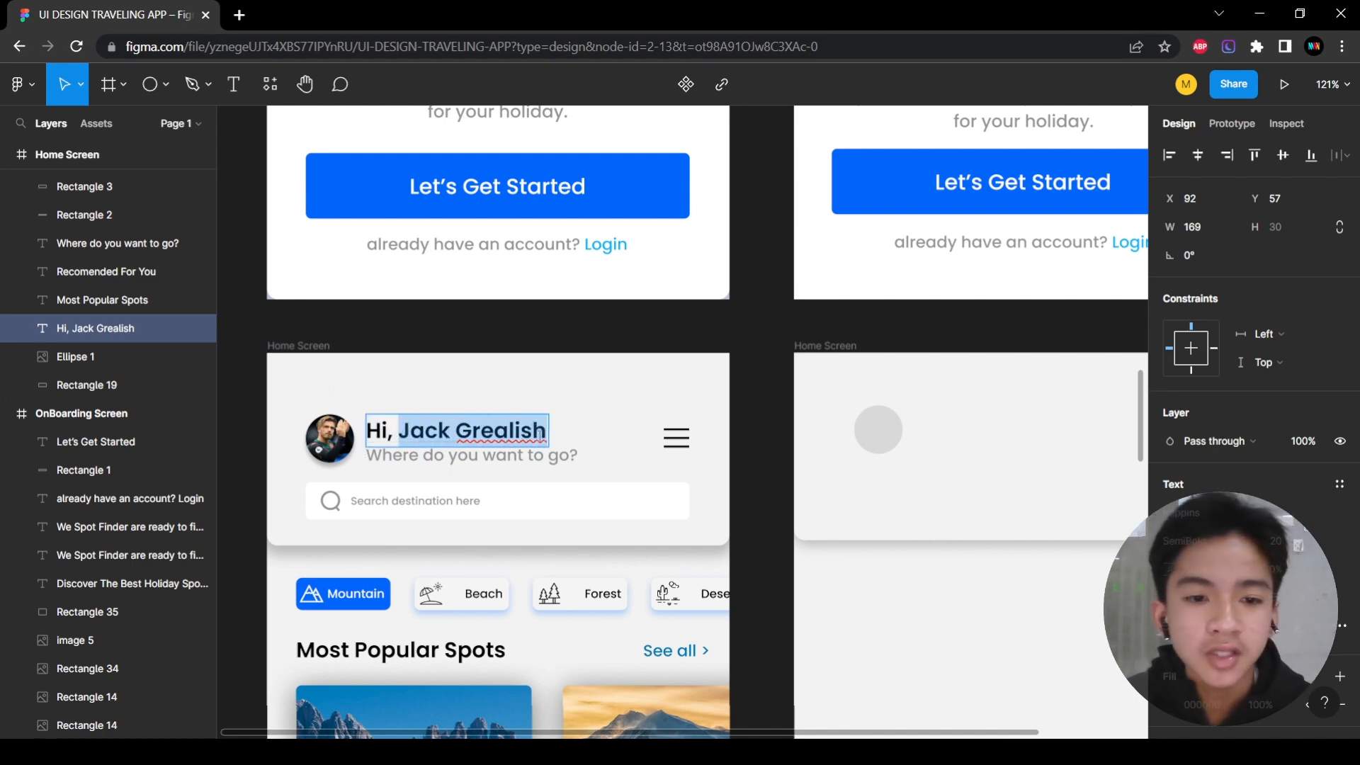
pyautogui.hscroll(2, 588, 446)
pyautogui.press('Escape')
pyautogui.hscroll(-3, 641, 367)
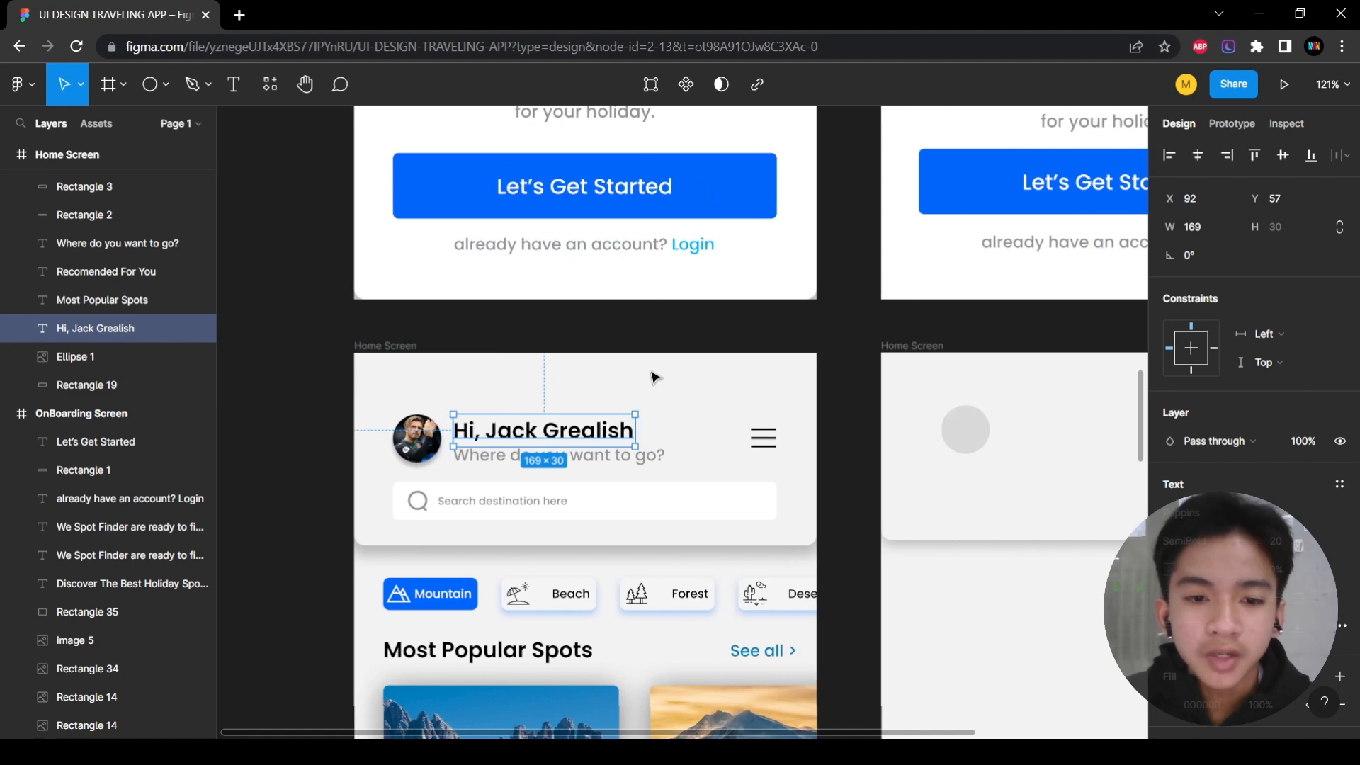
# Compare the finished Home Screen frame with the new Home Screen frame and its header contents.
pyautogui.click(409, 333)
pyautogui.hscroll(3, 433, 325)
pyautogui.hscroll(2, 433, 325)
pyautogui.click(623, 340)
pyautogui.hscroll(-3, 640, 370)
pyautogui.hscroll(3, 603, 343)
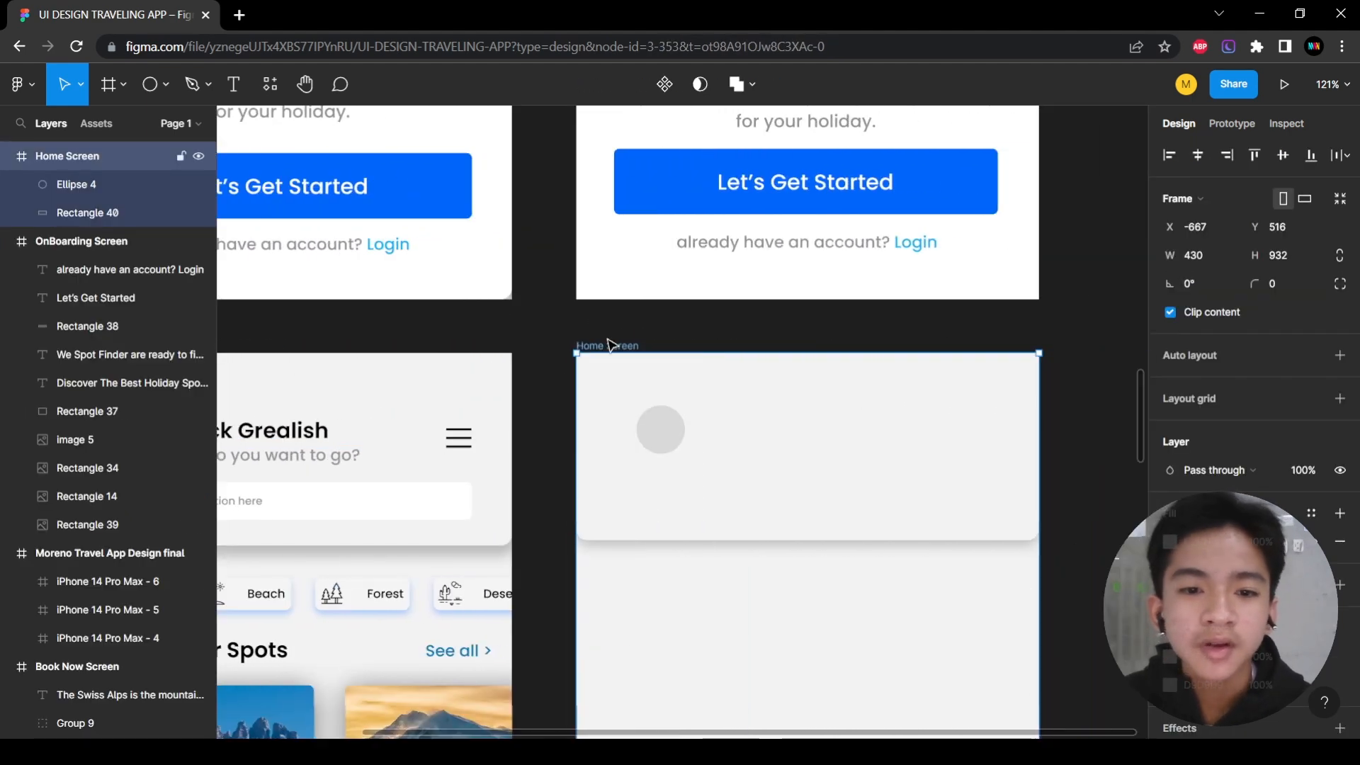
pyautogui.press('Escape')
pyautogui.hscroll(-4, 567, 389)
# Copy the finished header's circular profile photo into the new Home Screen's header and delete the grey placeholder circle.
pyautogui.doubleClick(320, 448)
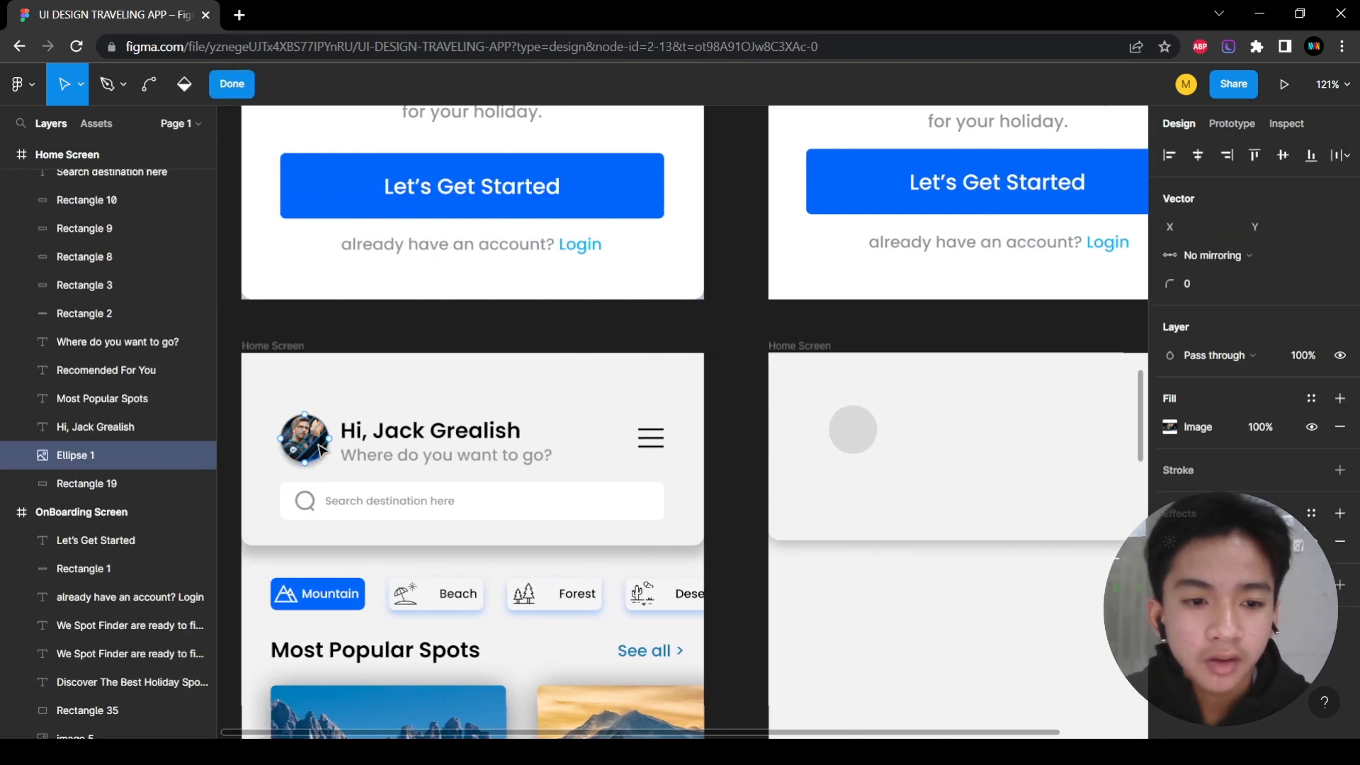
pyautogui.click(238, 86)
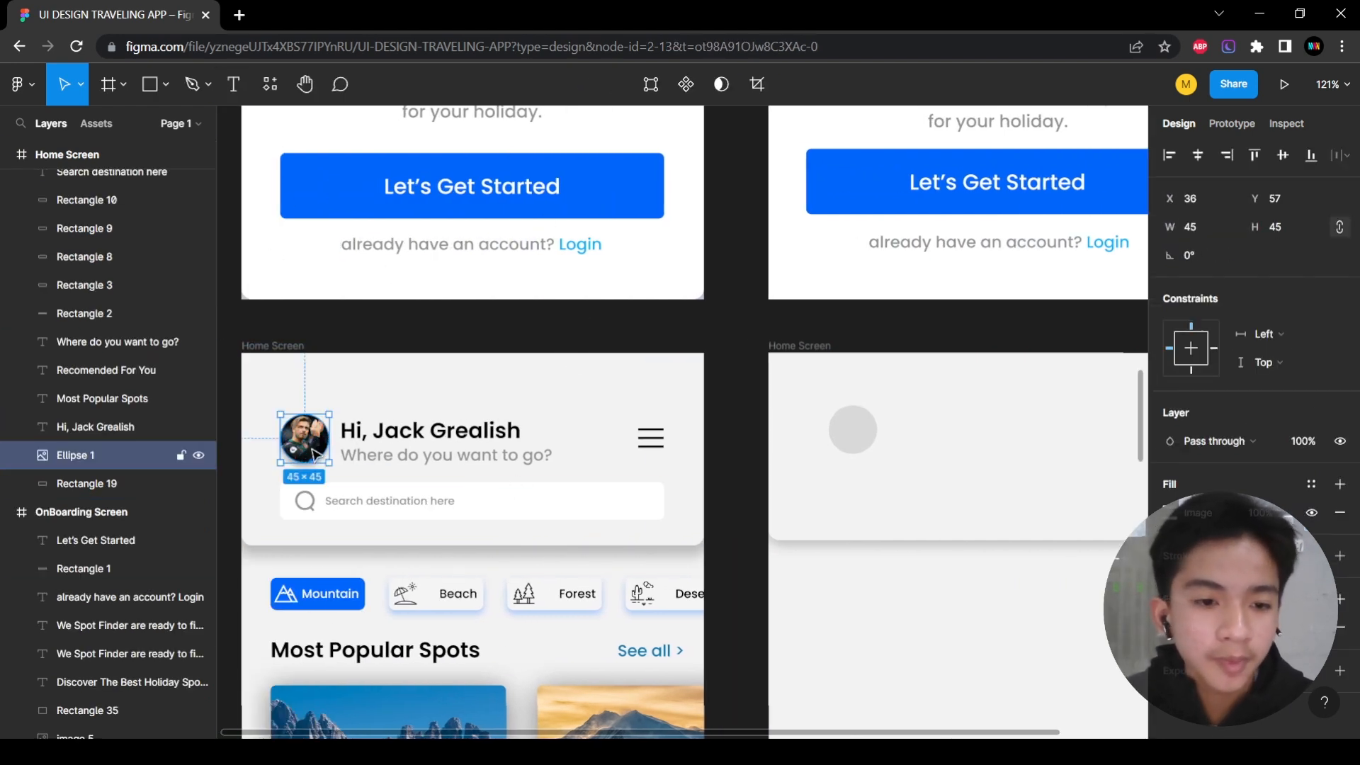
pyautogui.click(824, 402)
pyautogui.hotkey('ctrl', 'v')
pyautogui.hscroll(4, 850, 411)
pyautogui.click(628, 442)
pyautogui.press('Delete')
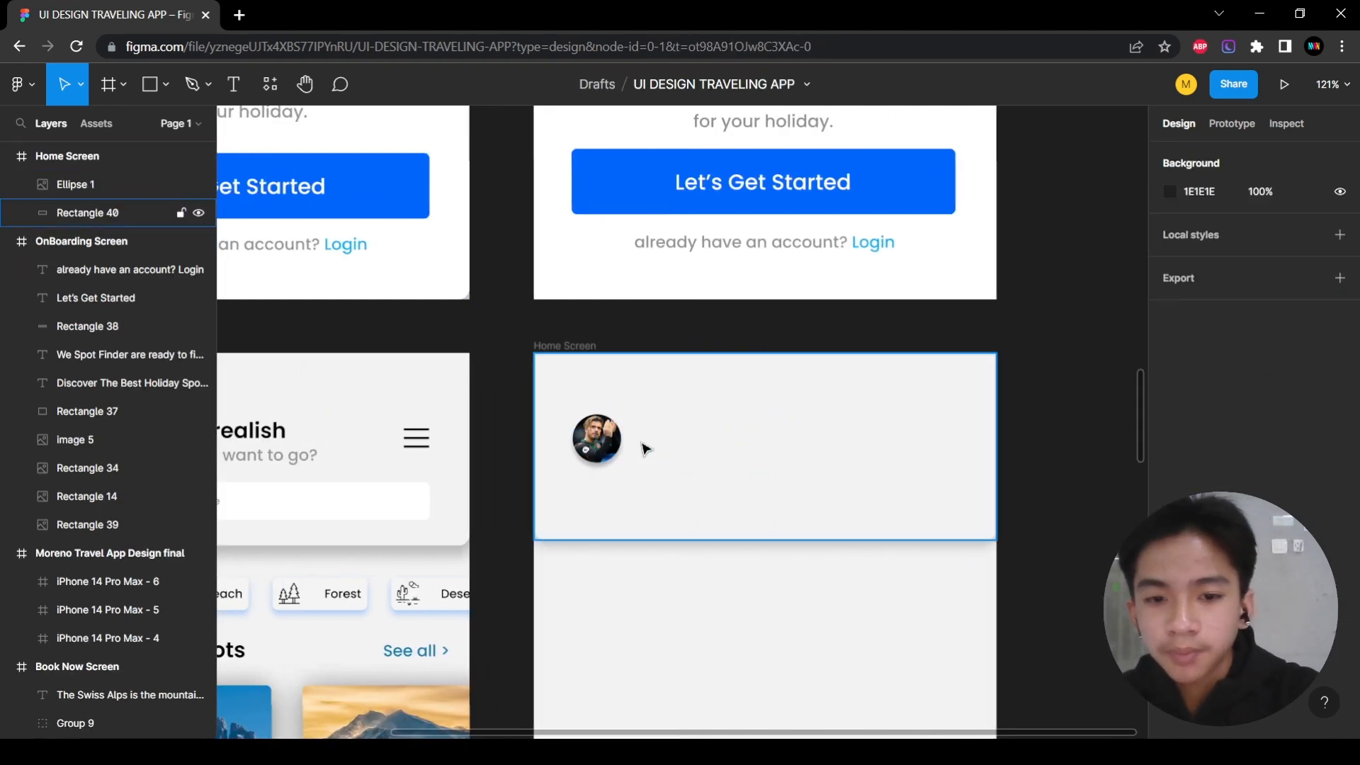
pyautogui.hscroll(-6, 451, 444)
pyautogui.hscroll(3, 859, 492)
pyautogui.scroll(5, 780, 457)
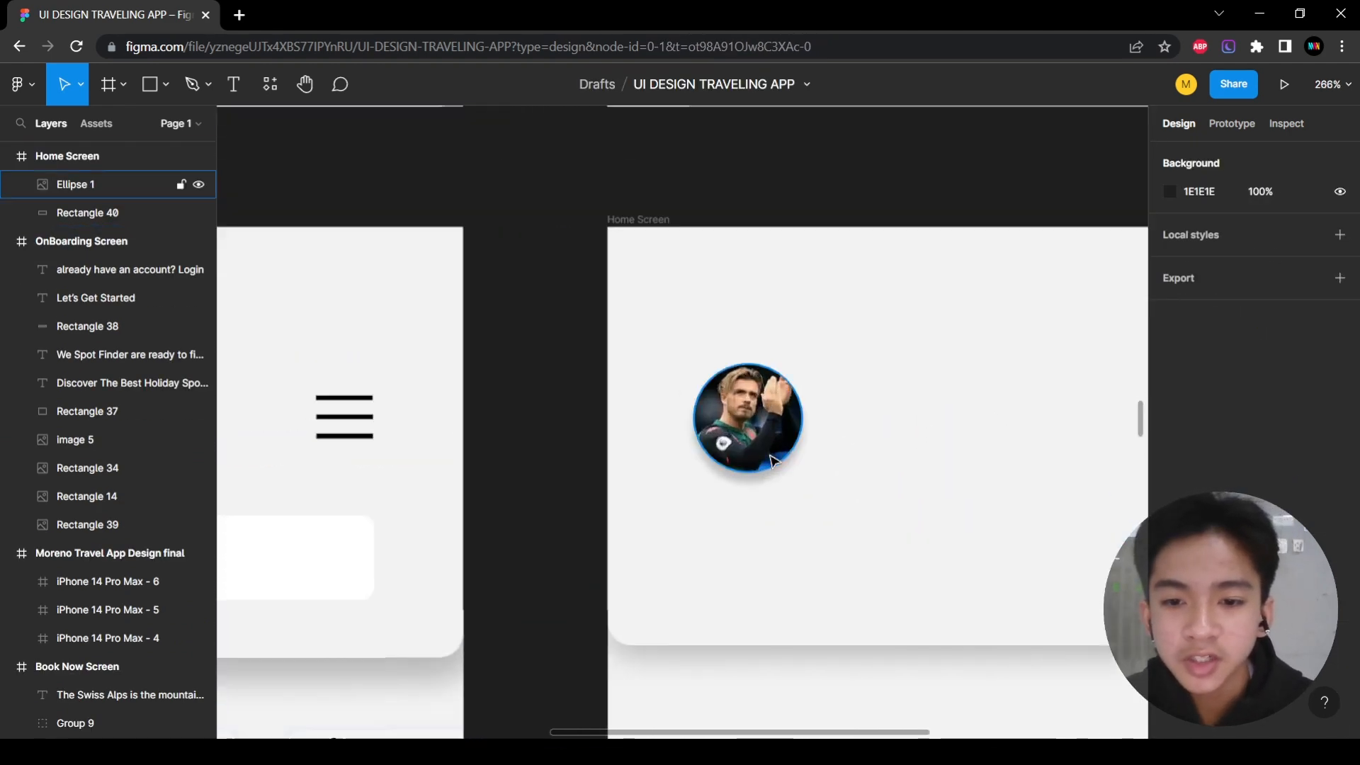
# Compare the circular profile picture's size and position on the new Home Screen with the reference Home Screen header.
pyautogui.scroll(-3, 780, 447)
pyautogui.scroll(-3, 772, 497)
pyautogui.scroll(2, 695, 486)
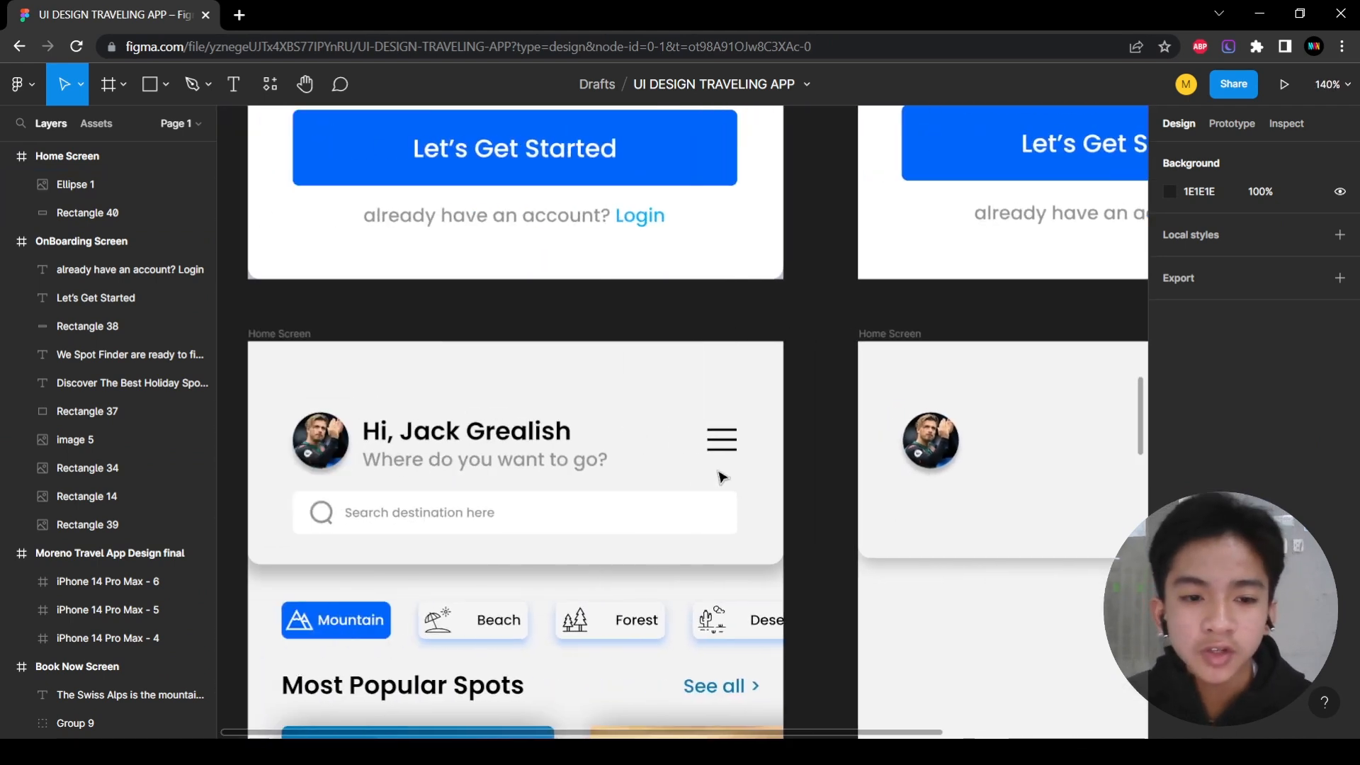
pyautogui.click(788, 447)
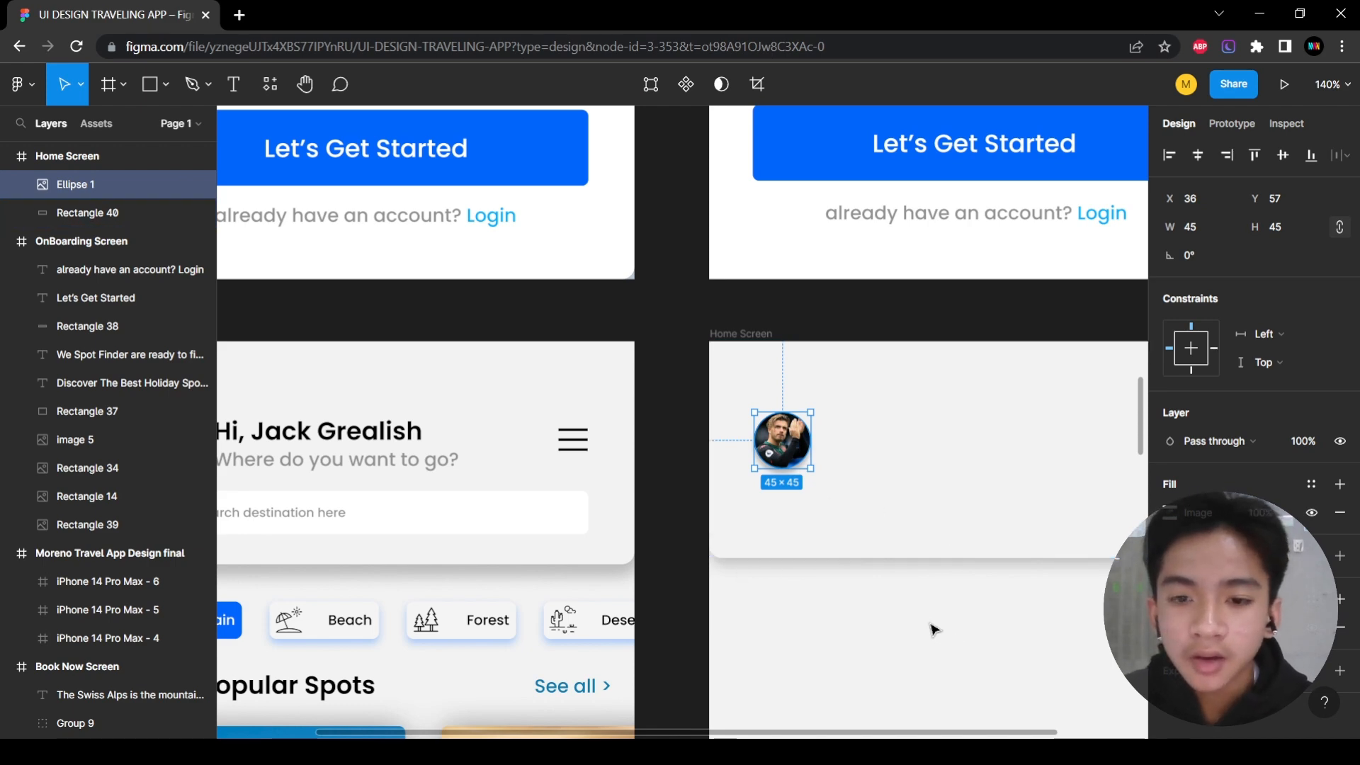
pyautogui.hscroll(2, 936, 627)
pyautogui.click(585, 518)
pyautogui.hscroll(-3, 674, 532)
pyautogui.hscroll(3, 673, 532)
pyautogui.scroll(2, 714, 455)
pyautogui.scroll(3, 718, 460)
pyautogui.click(717, 461)
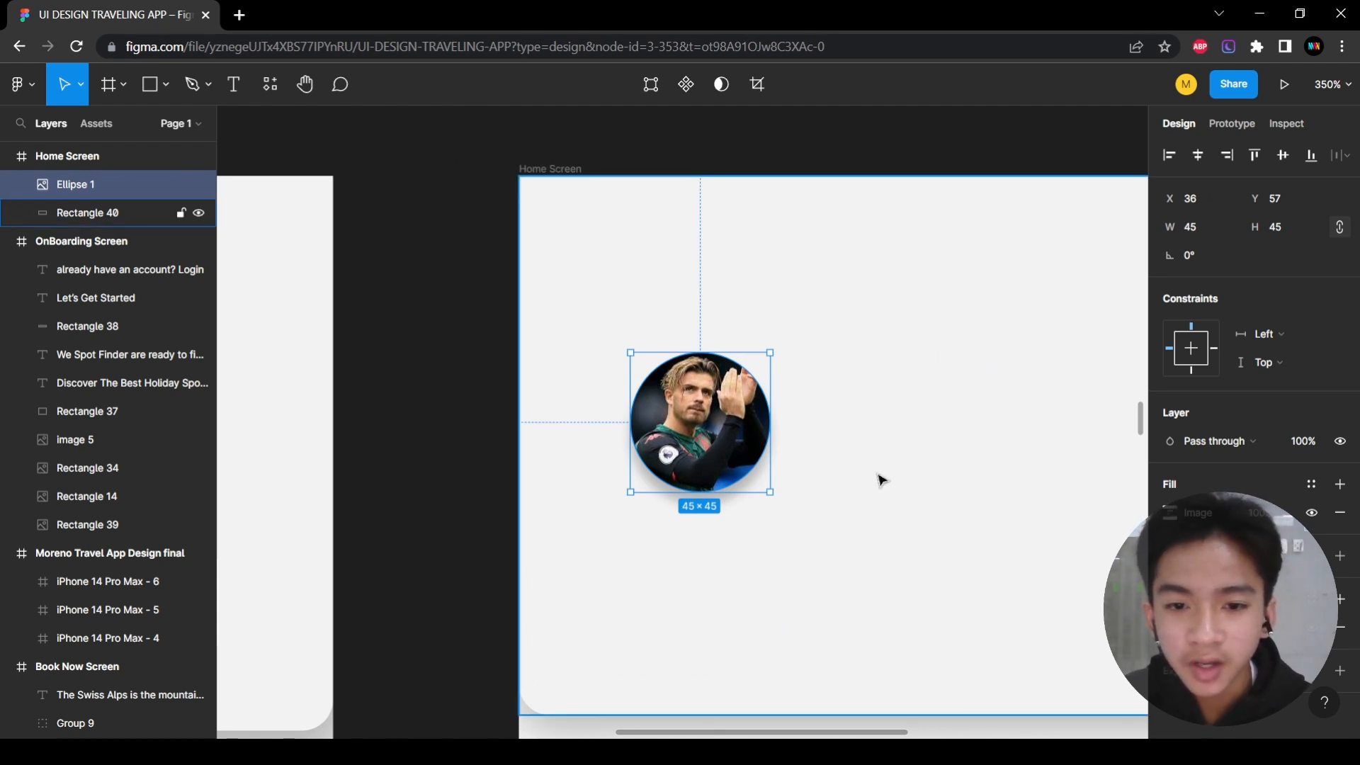
# Inspect the drop shadow settings and appearance of the profile picture on the new Home Screen.
pyautogui.click(1169, 627)
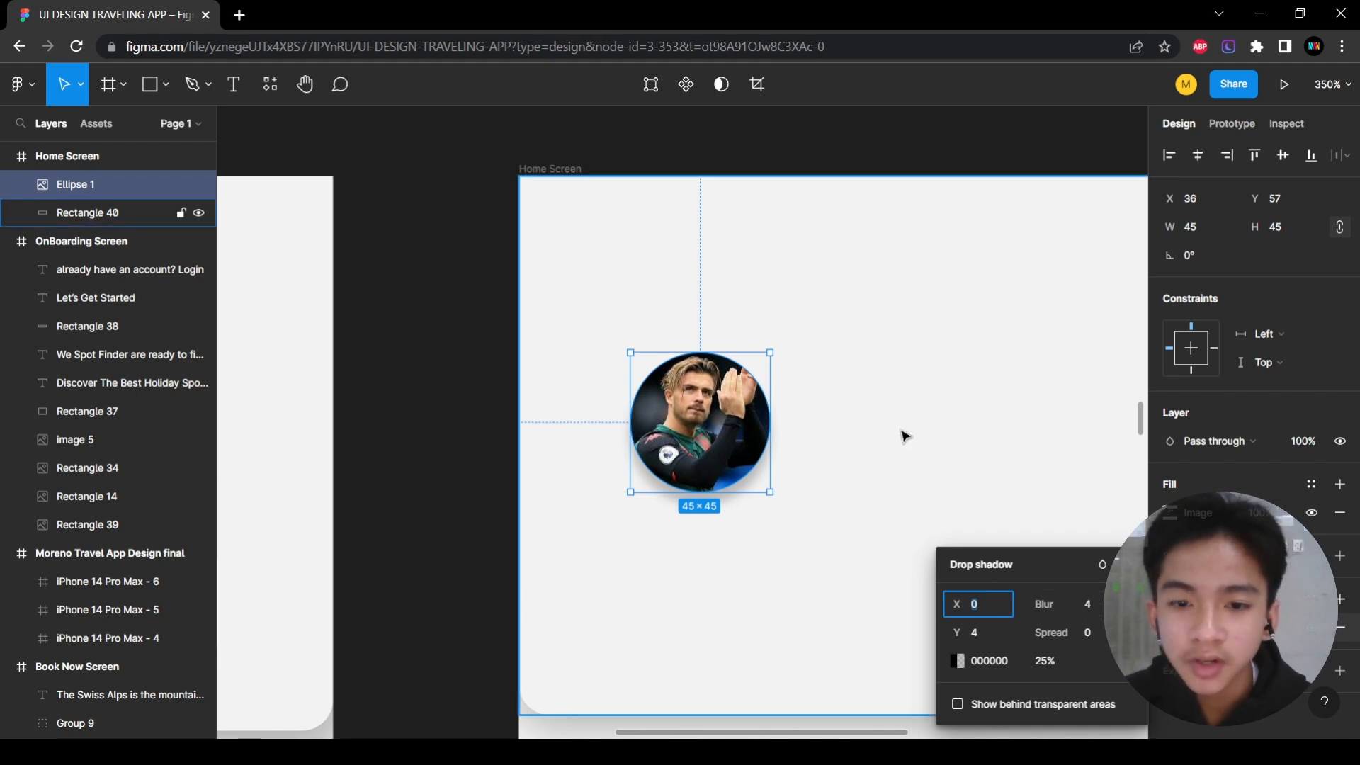
pyautogui.press('Escape')
pyautogui.scroll(-6, 889, 446)
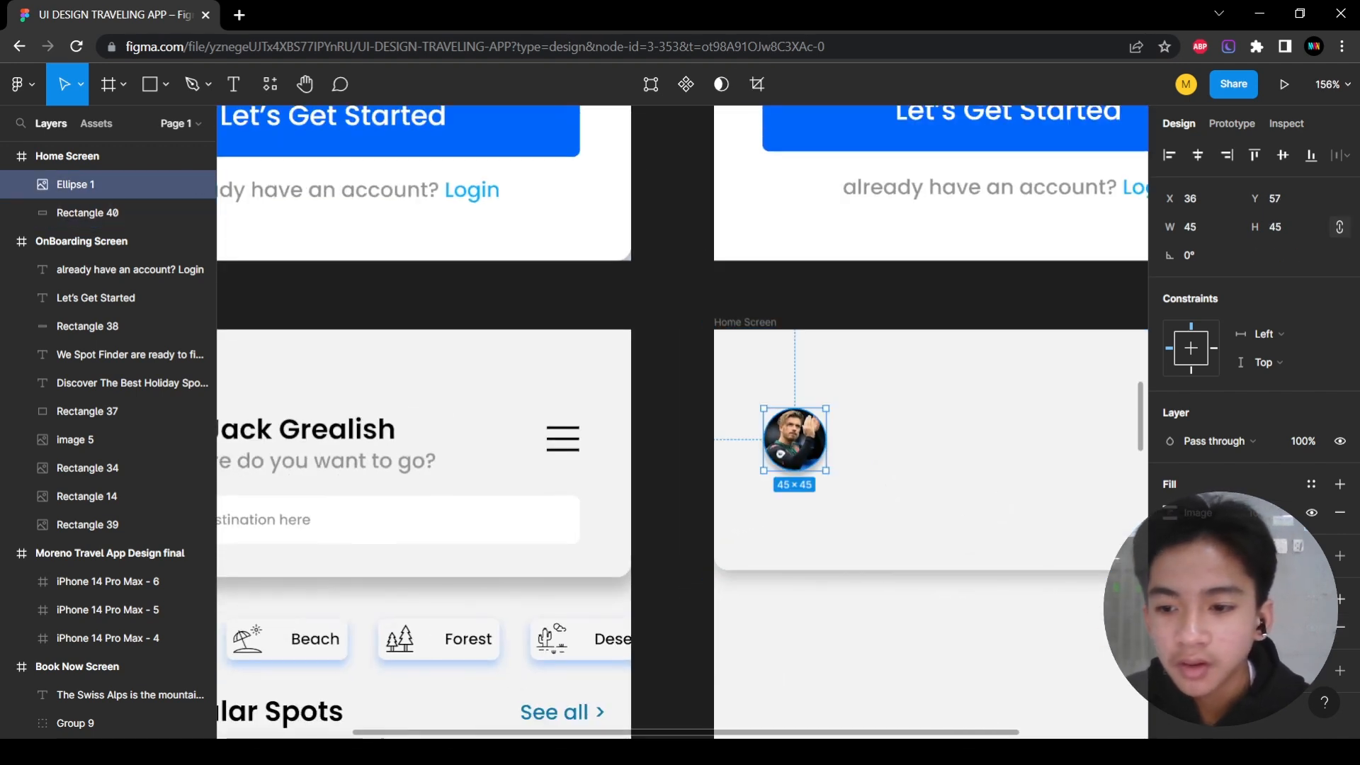
pyautogui.scroll(5, 822, 453)
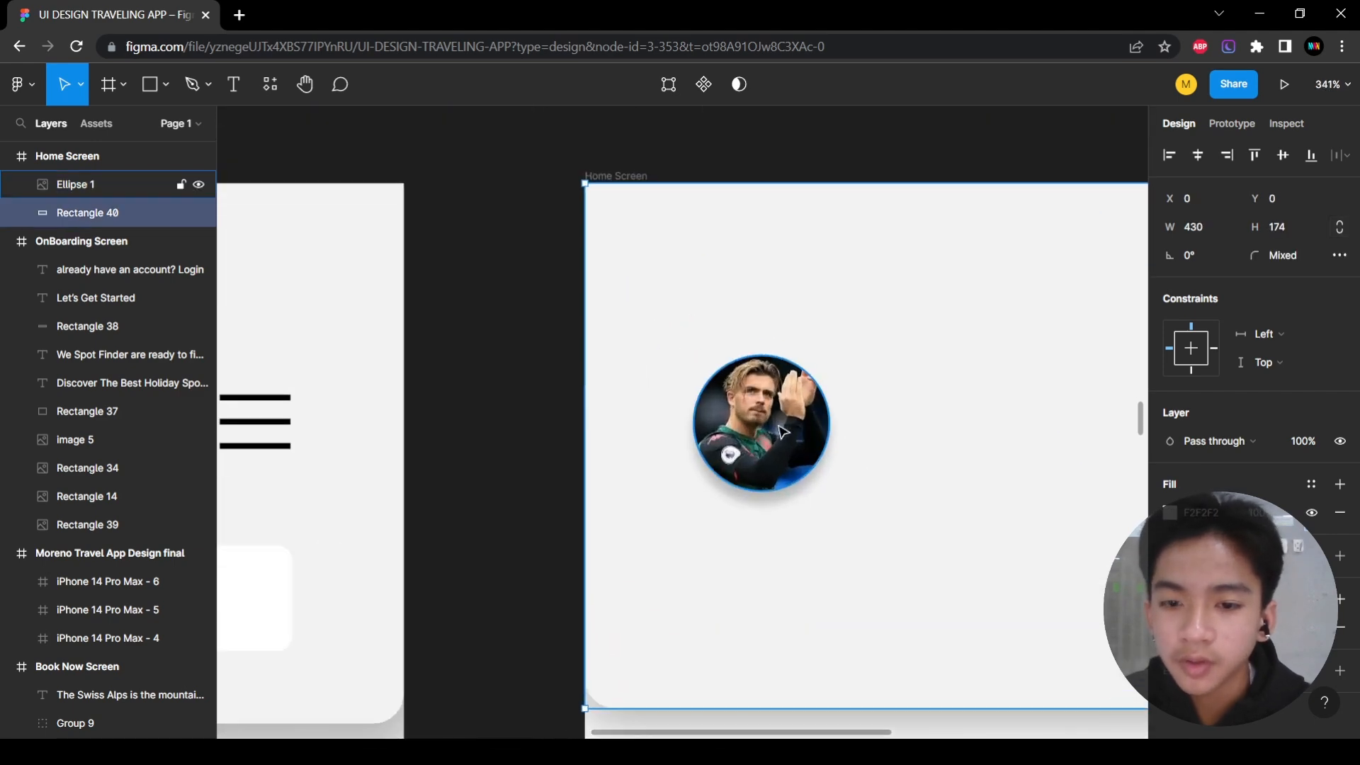
pyautogui.click(1171, 627)
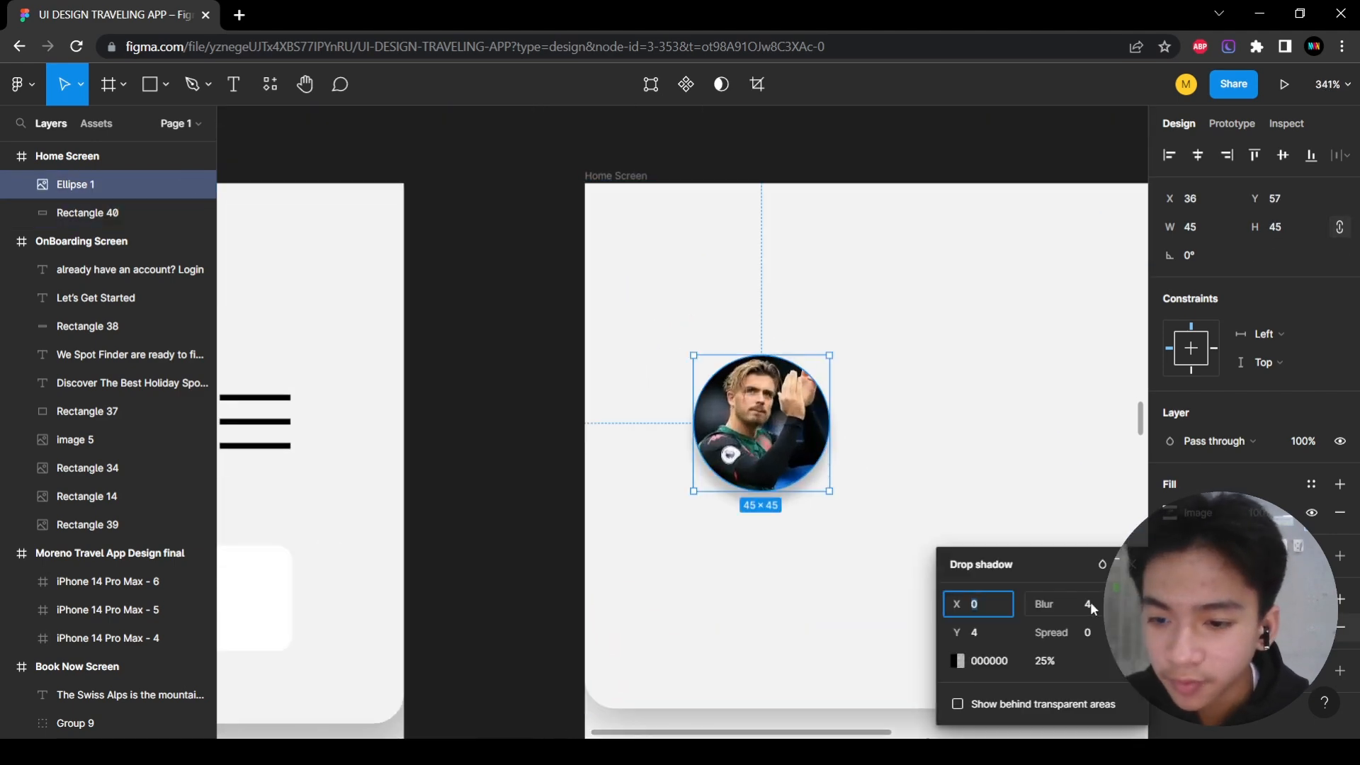
pyautogui.click(936, 398)
pyautogui.scroll(-5, 914, 447)
pyautogui.scroll(4, 894, 468)
pyautogui.scroll(2, 881, 454)
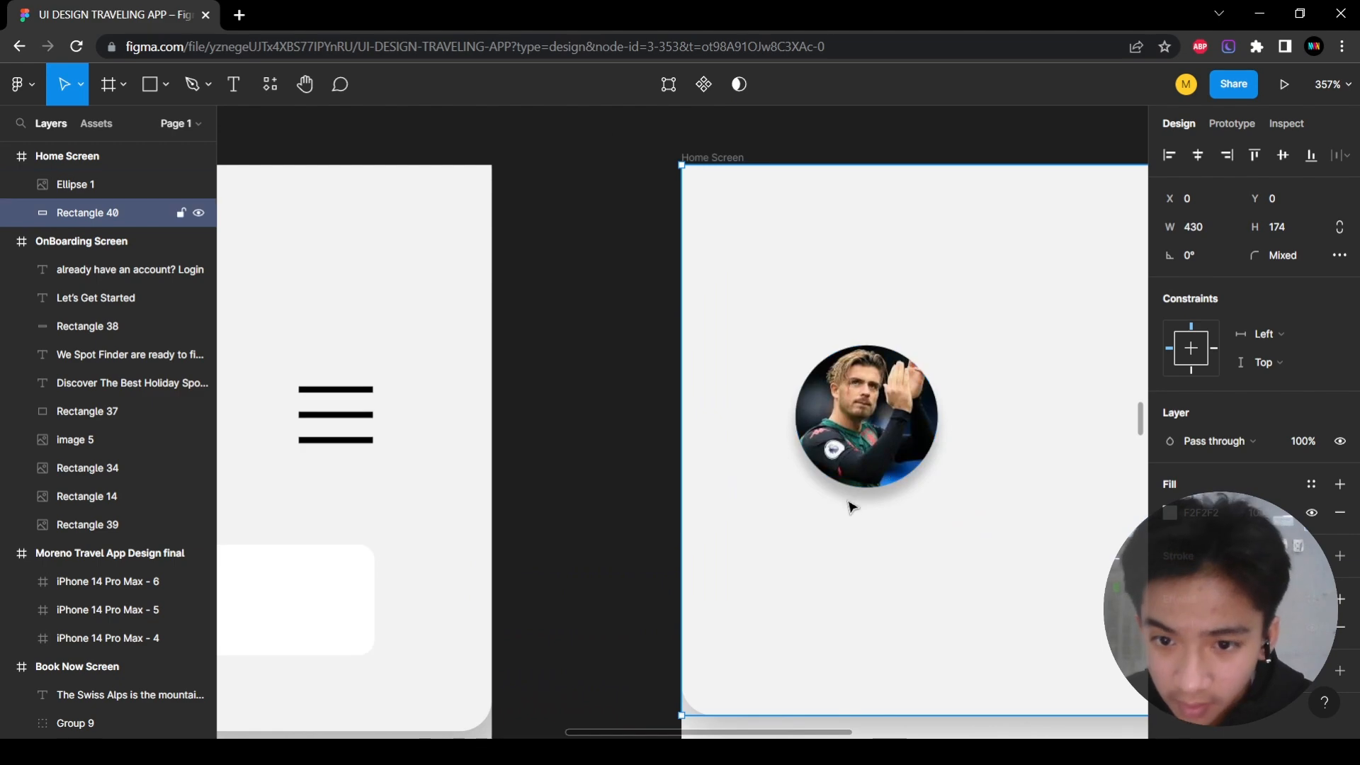
pyautogui.scroll(-4, 896, 464)
pyautogui.scroll(4, 853, 437)
pyautogui.hscroll(3, 854, 437)
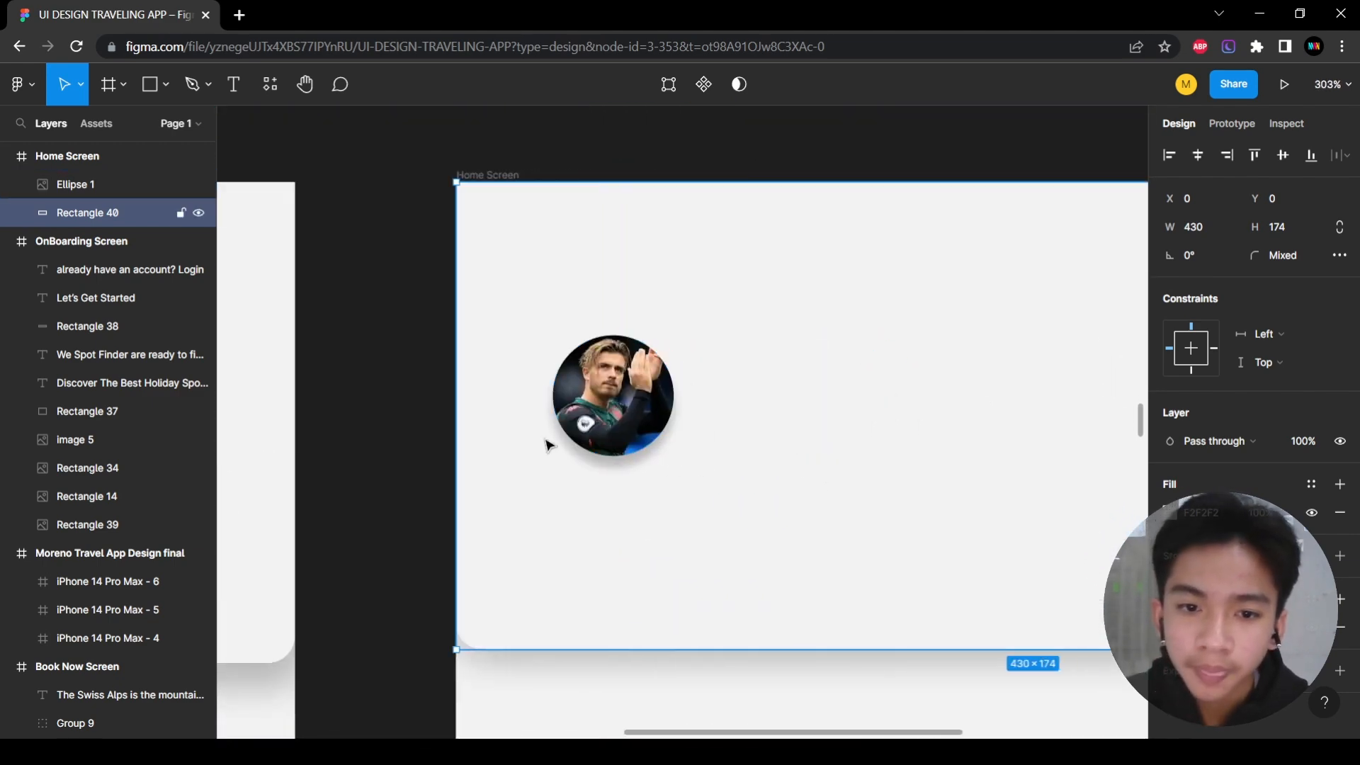
pyautogui.scroll(-4, 935, 560)
pyautogui.click(668, 477)
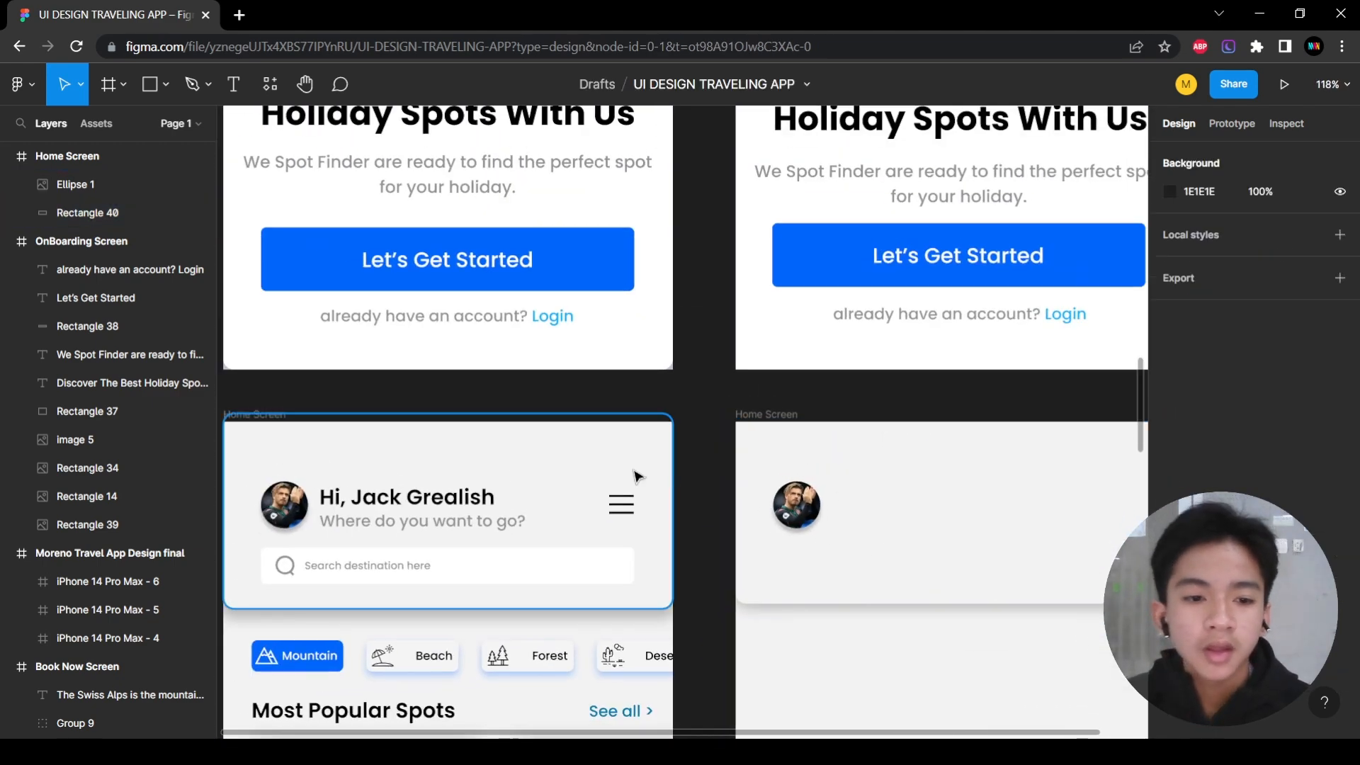
# Add the text "Hi, Jack Grealish" beside the profile picture on the new Home Screen, in the reference greeting's text style.
pyautogui.click(349, 498)
pyautogui.hscroll(-3, 426, 510)
pyautogui.hscroll(1, 559, 550)
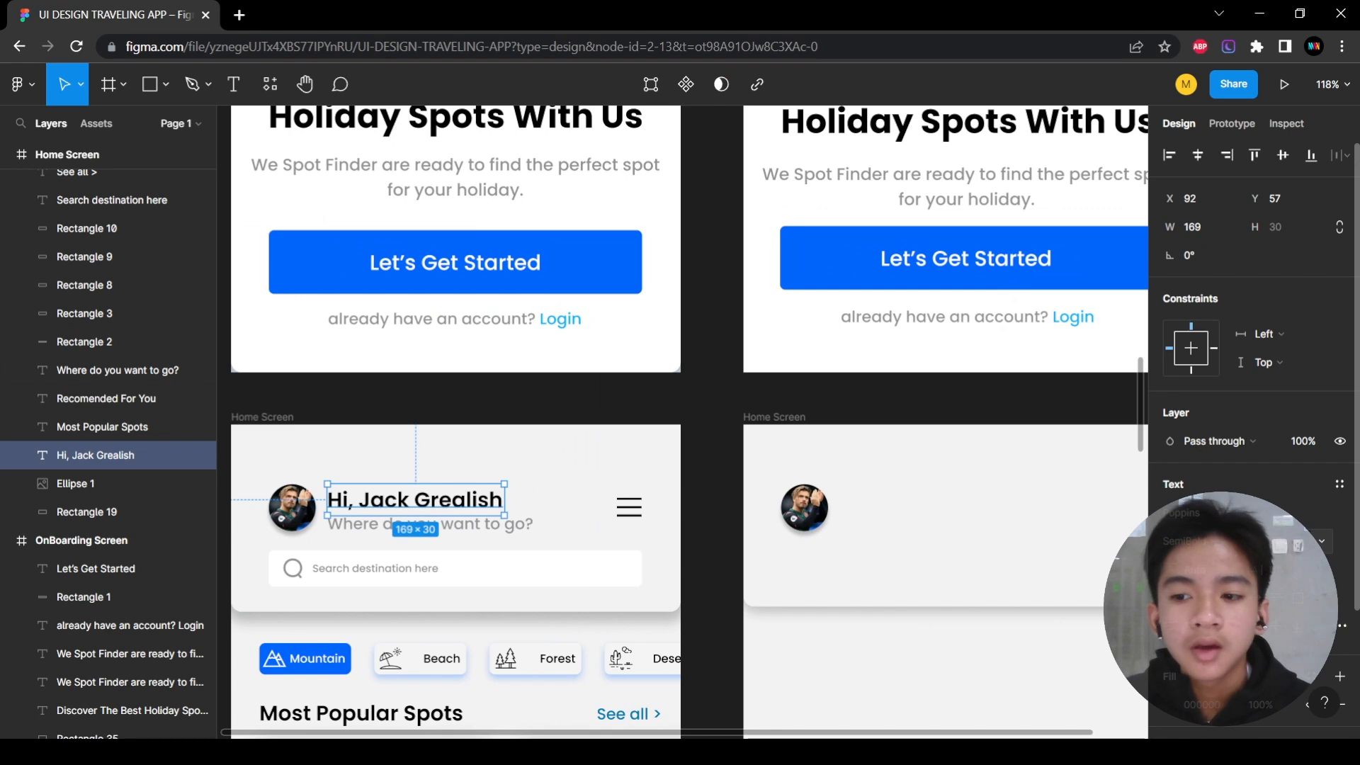
pyautogui.click(234, 84)
pyautogui.hscroll(2, 780, 510)
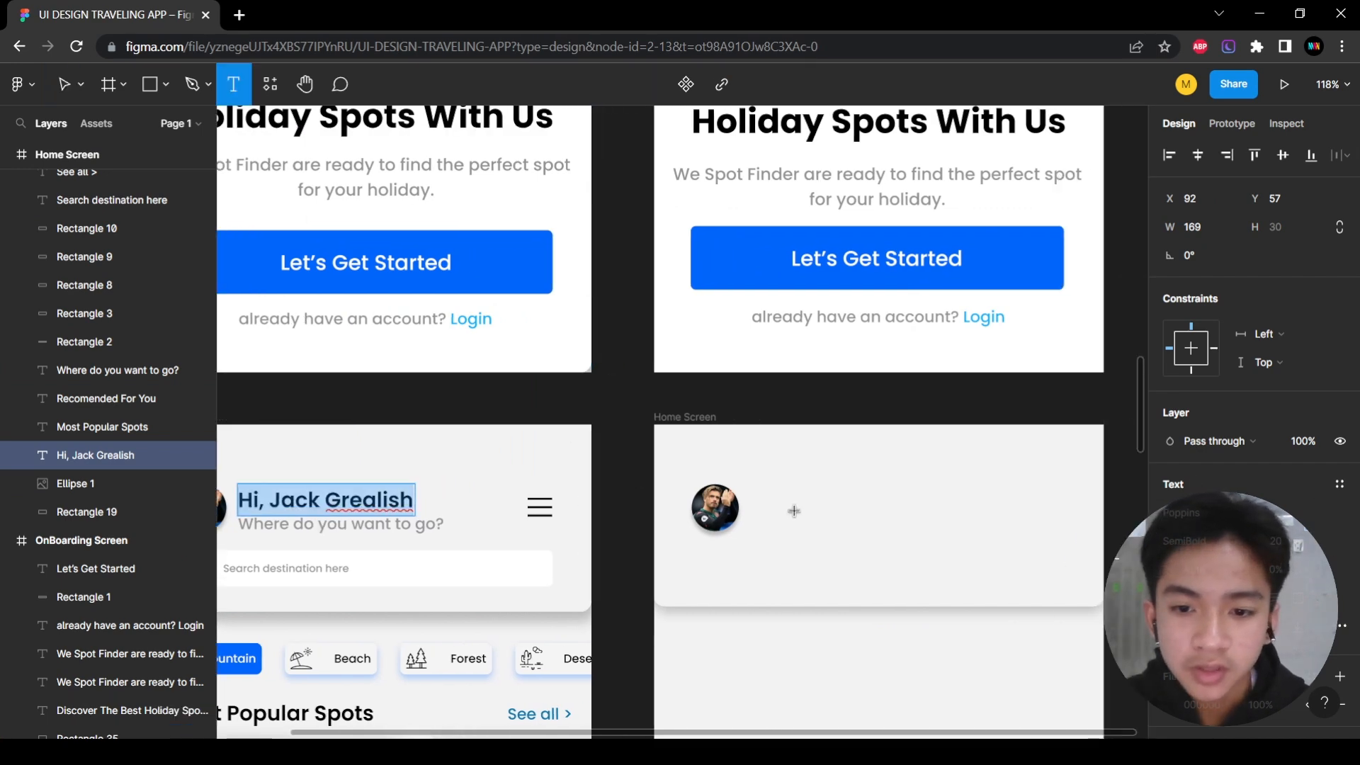
pyautogui.click(763, 487)
pyautogui.write('Hi, Jack Grealish')
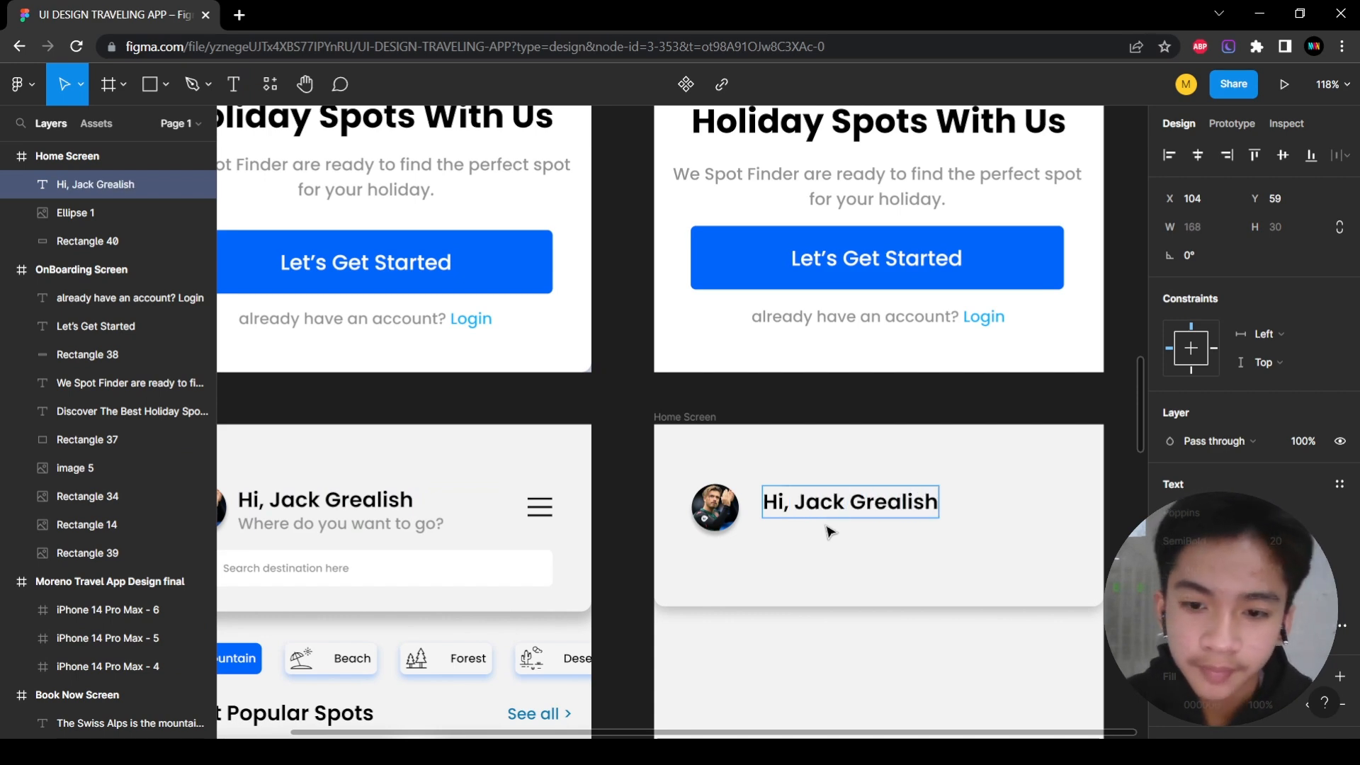
pyautogui.press('Escape')
# Move the new greeting text closer to the profile picture, to X 95, Y 58.
pyautogui.hscroll(-2, 904, 546)
pyautogui.click(916, 576)
pyautogui.click(932, 507)
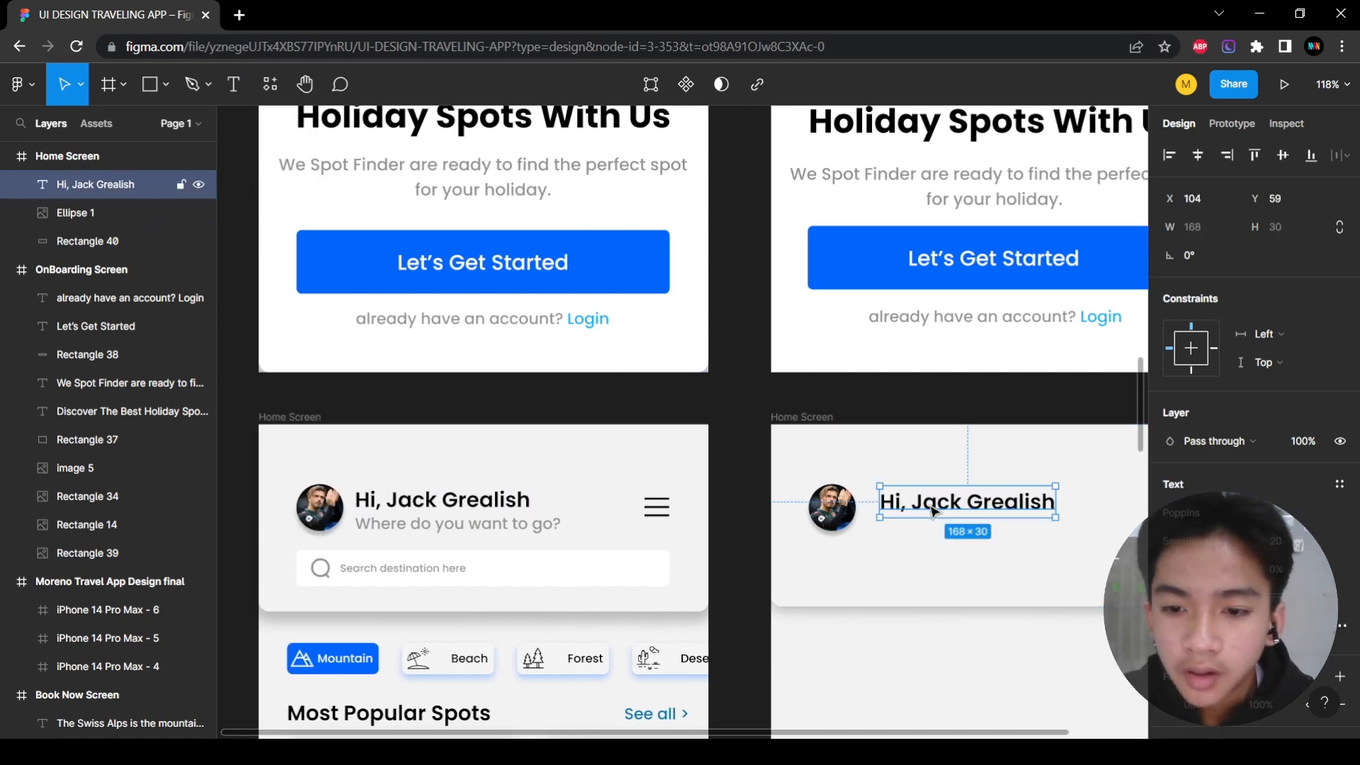
pyautogui.moveTo(957, 508); pyautogui.dragTo(953, 508)
pyautogui.hscroll(2, 843, 556)
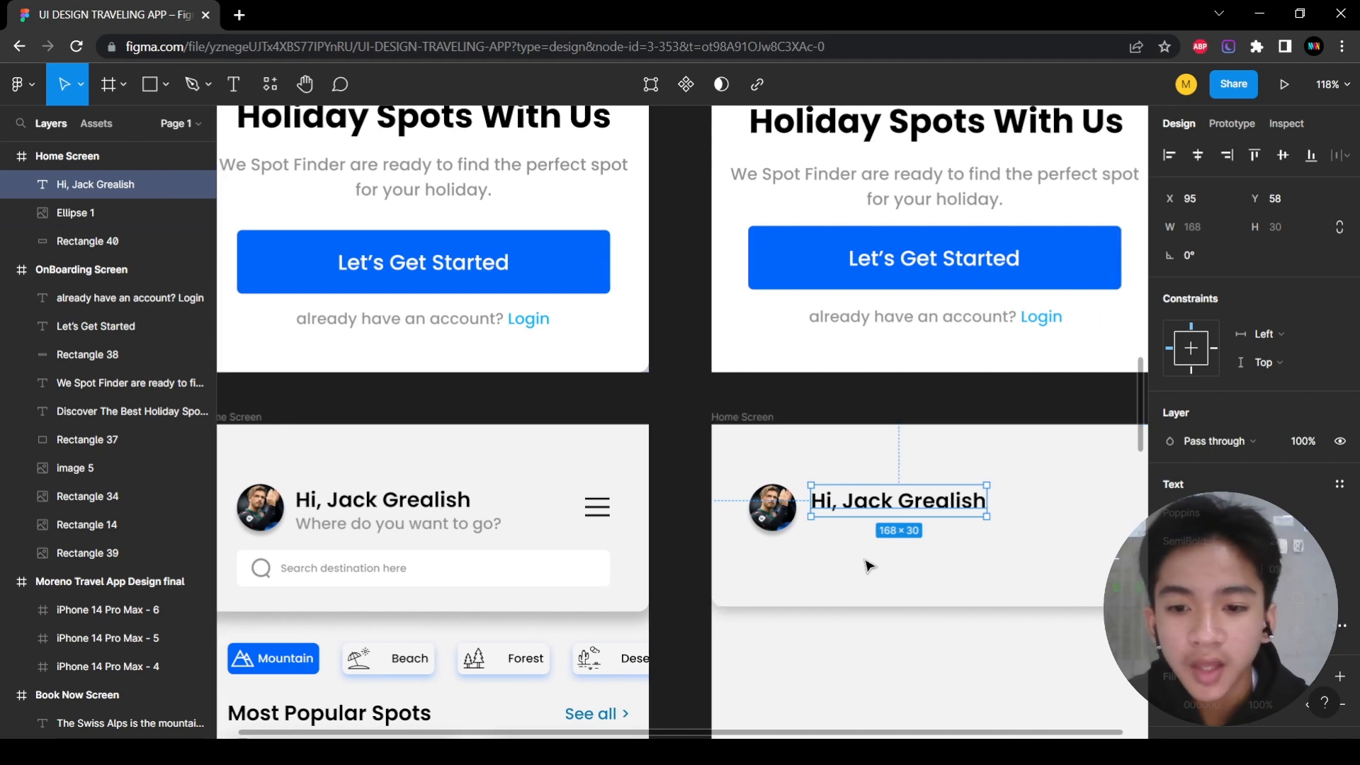
# Add the text "Where do you want to go?" below the new greeting, in the reference subtitle's font style.
pyautogui.scroll(3, 843, 552)
pyautogui.scroll(-5, 789, 522)
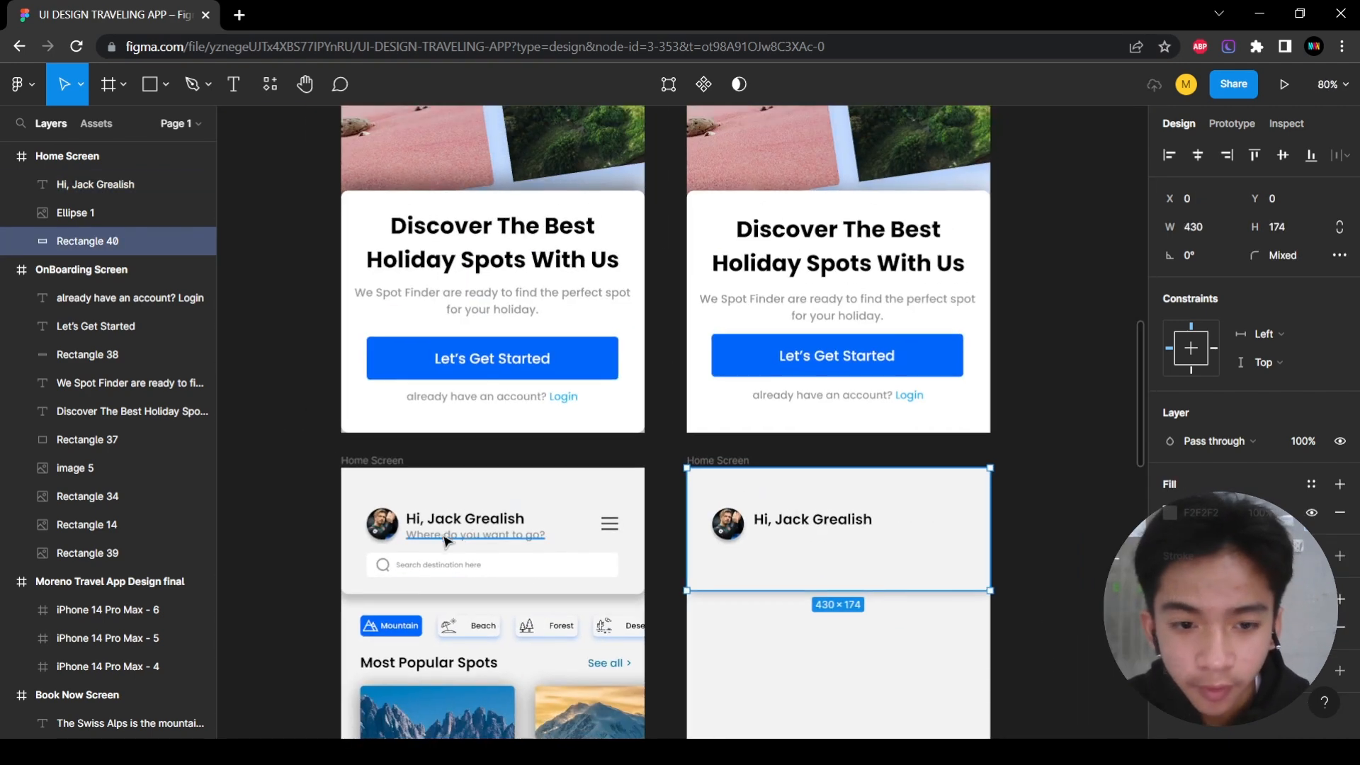
pyautogui.click(467, 538)
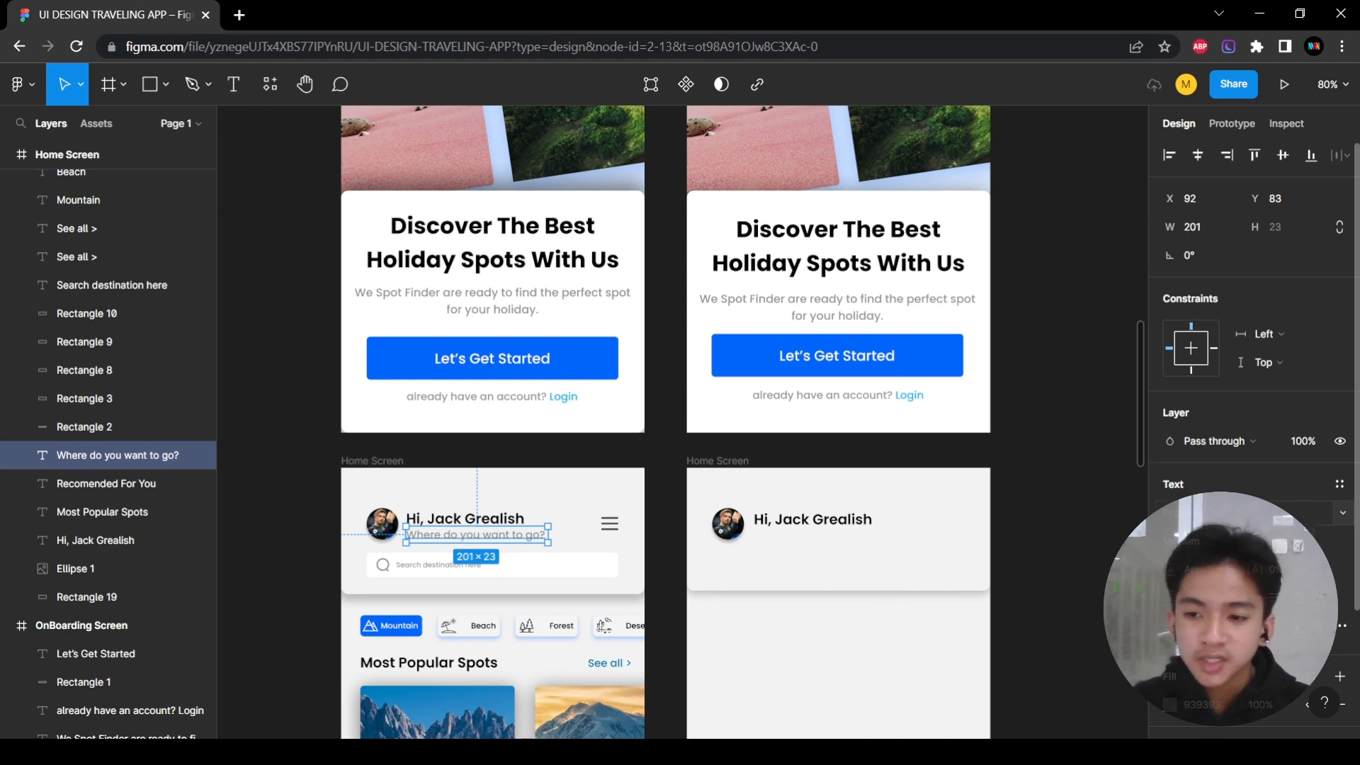
pyautogui.press('t')
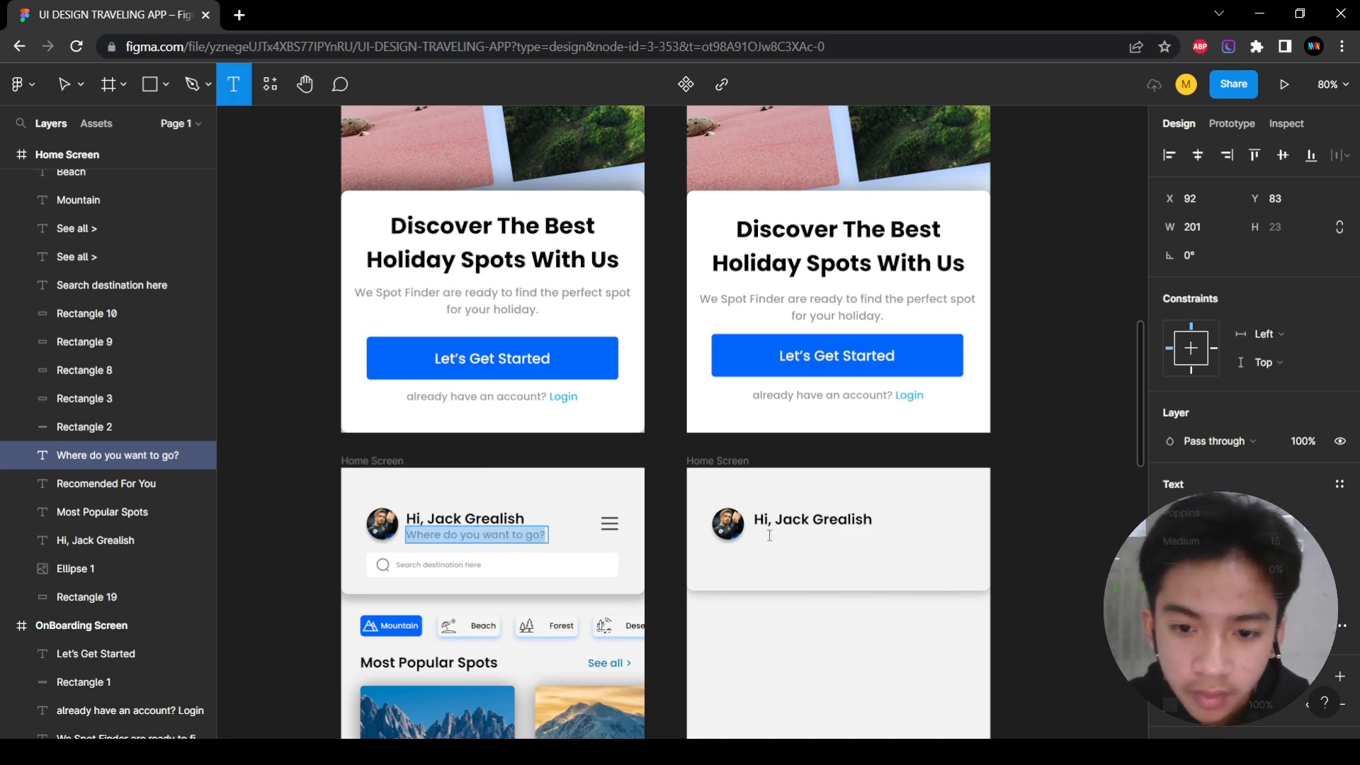
pyautogui.click(770, 536)
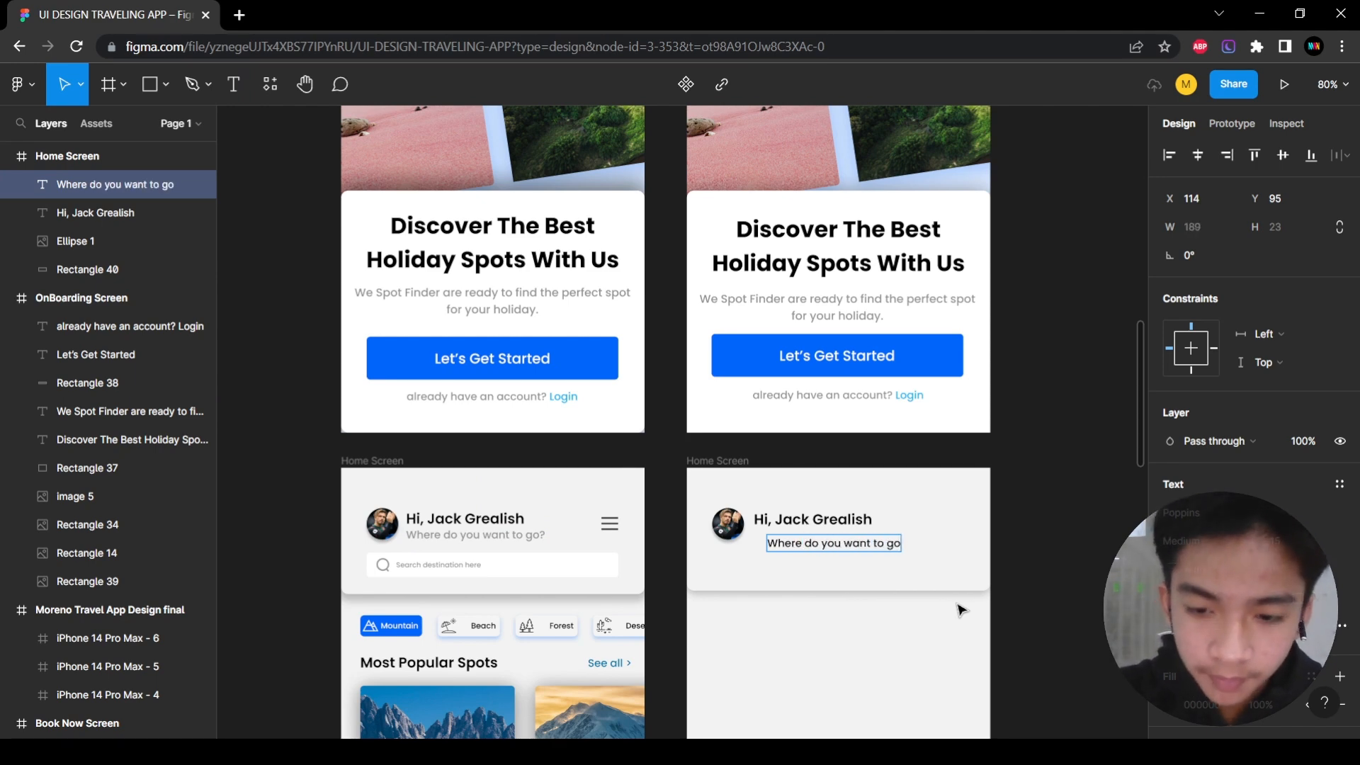
pyautogui.press('Escape')
# Change the fill of the new "Where do you want to go?" text to grey, matching the reference subtitle.
pyautogui.click(489, 535)
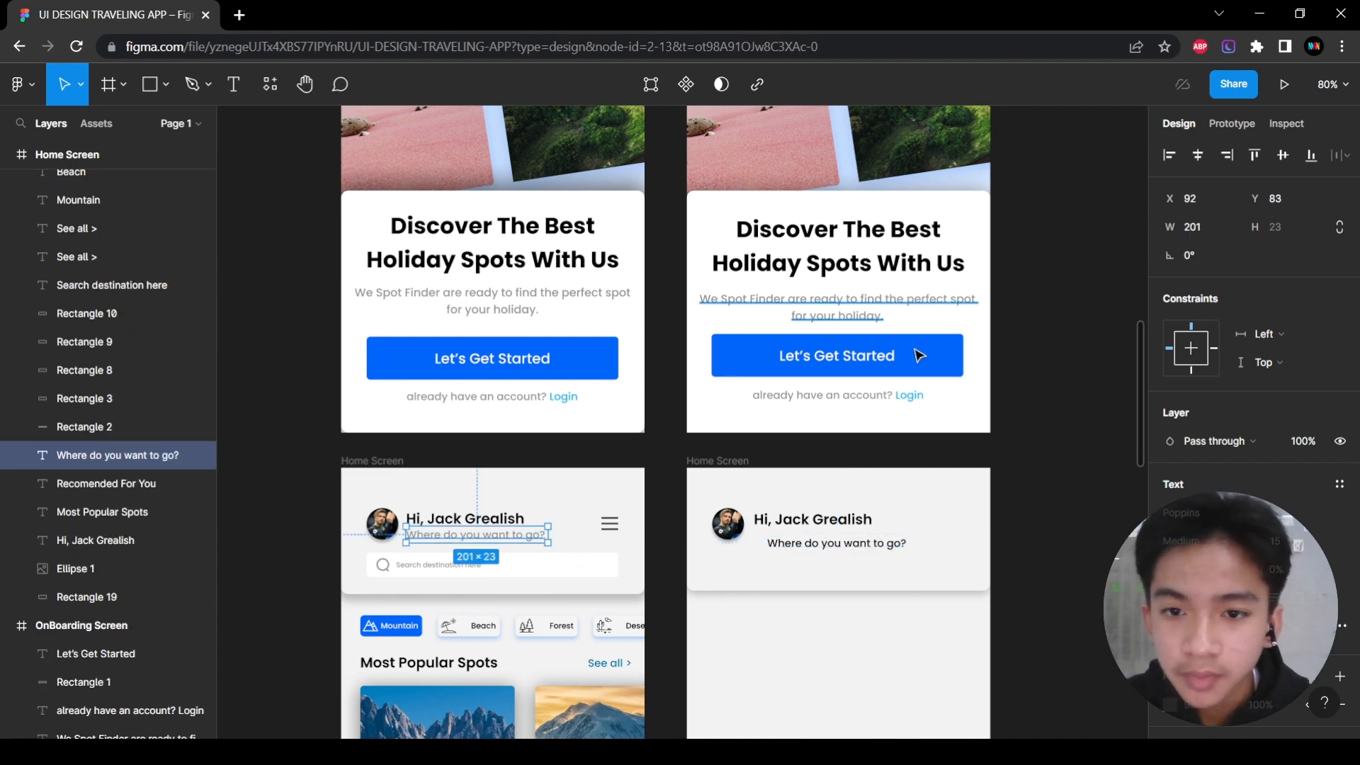
pyautogui.click(788, 310)
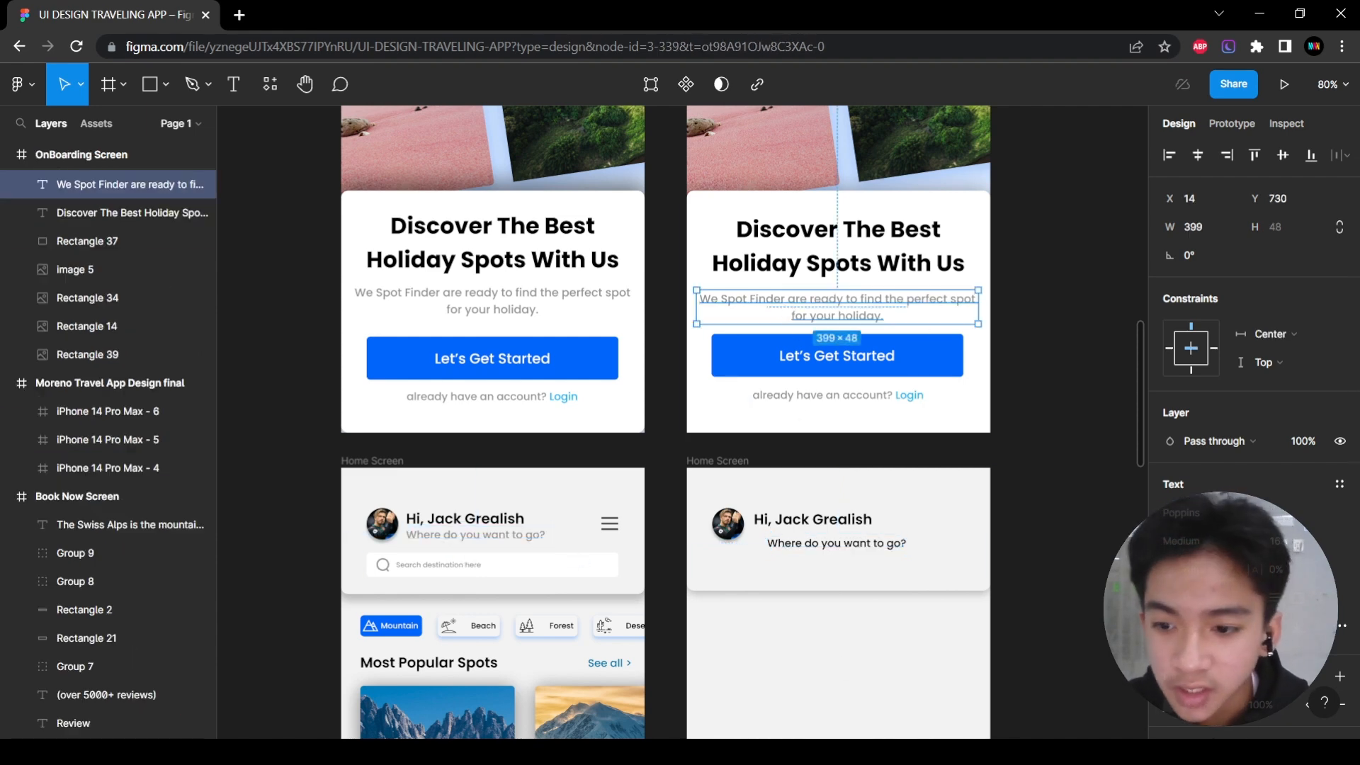
pyautogui.click(836, 543)
pyautogui.scroll(-3, 892, 481)
pyautogui.click(489, 452)
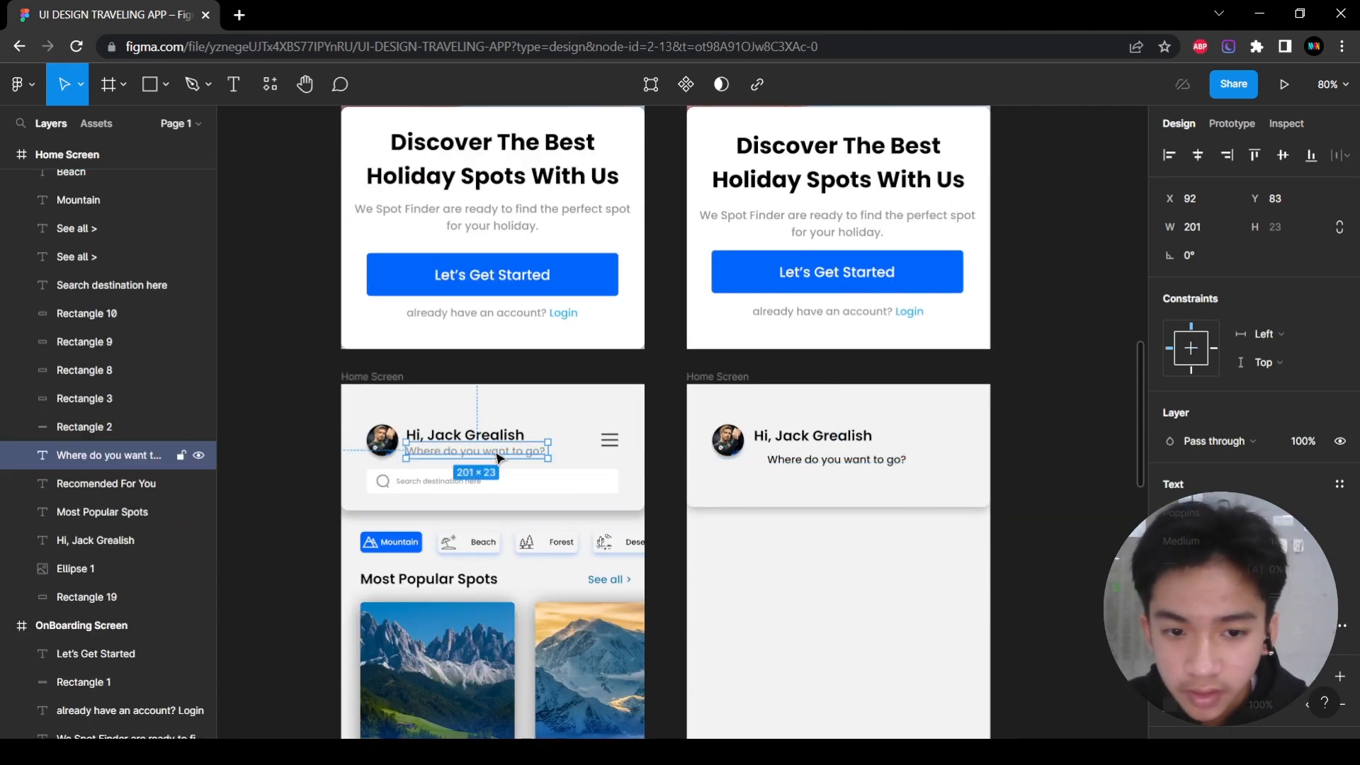
pyautogui.click(843, 461)
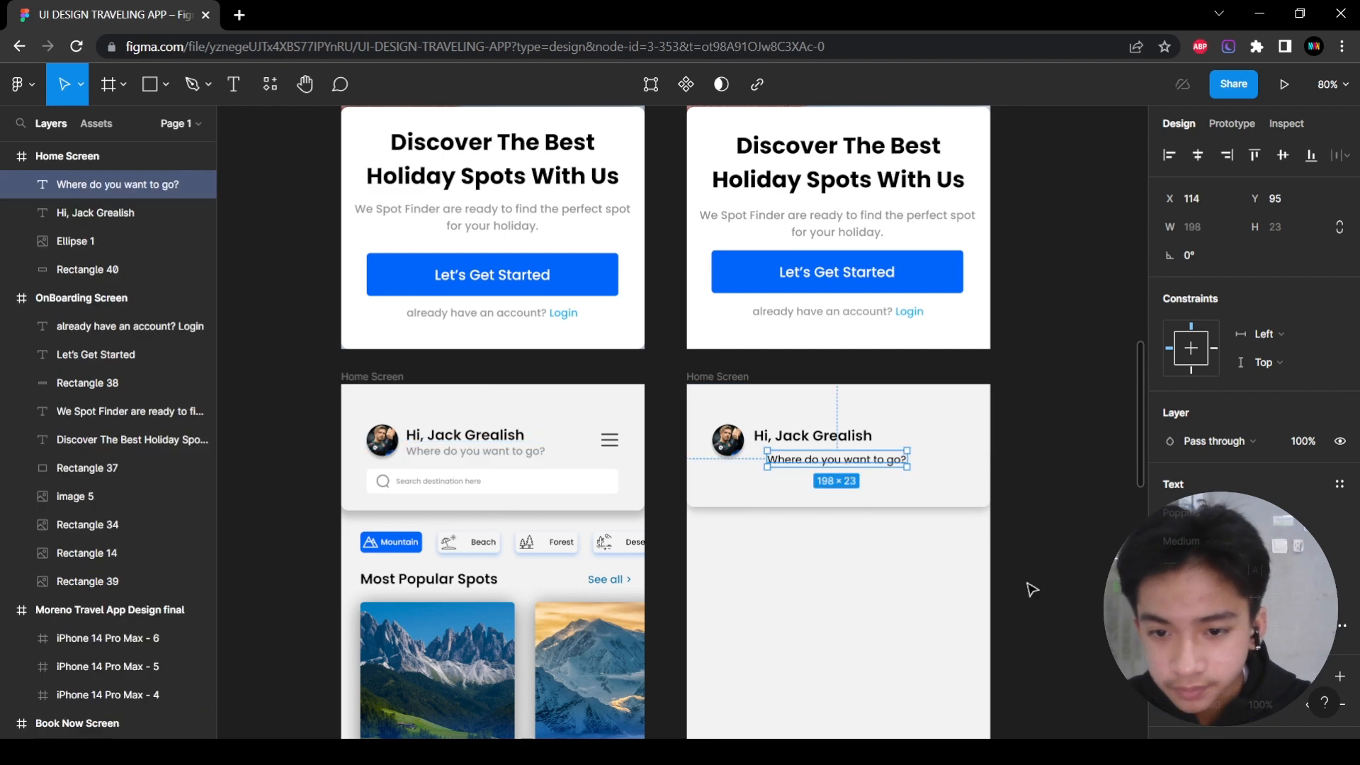
pyautogui.click(1047, 536)
# Move the grey subtitle directly under the greeting, left-aligned with it at X 95, Y 85.
pyautogui.scroll(4, 868, 509)
pyautogui.moveTo(676, 360); pyautogui.dragTo(637, 335)
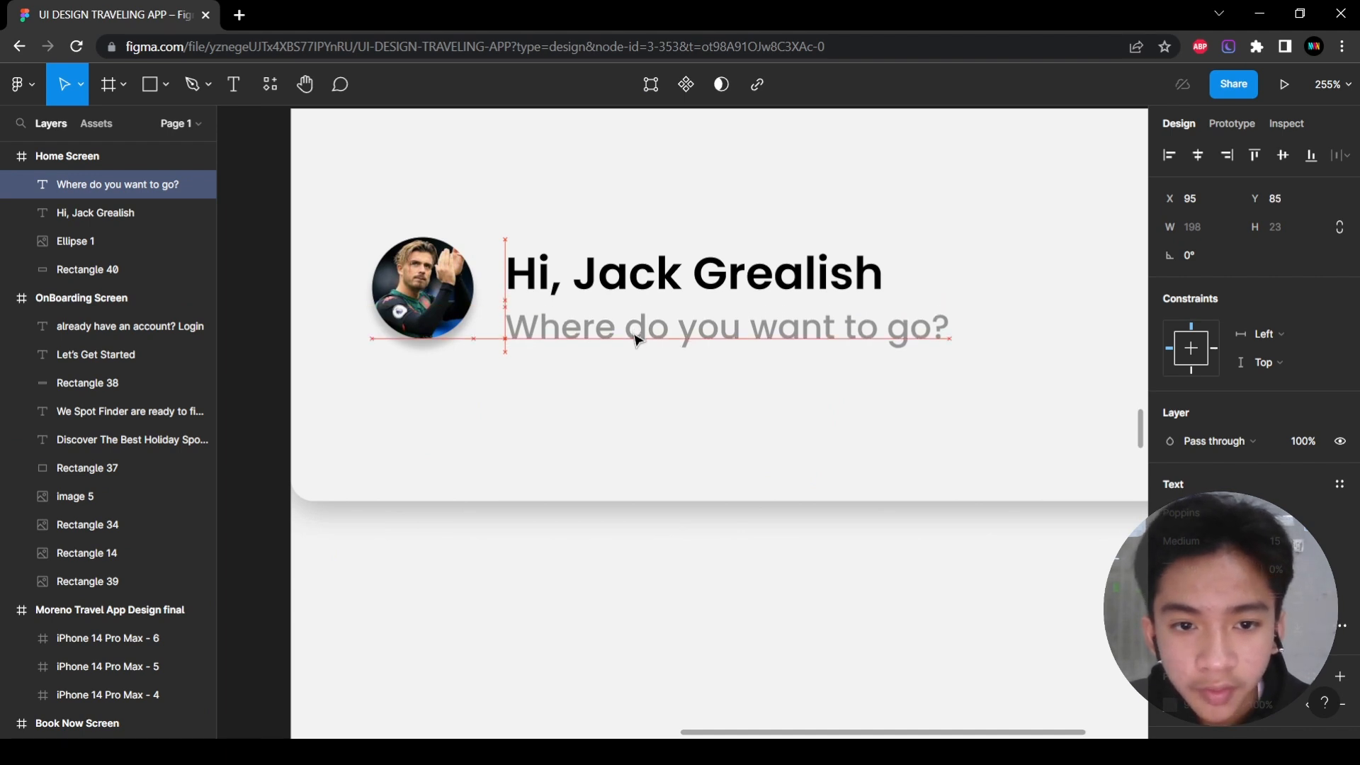
pyautogui.scroll(-5, 772, 494)
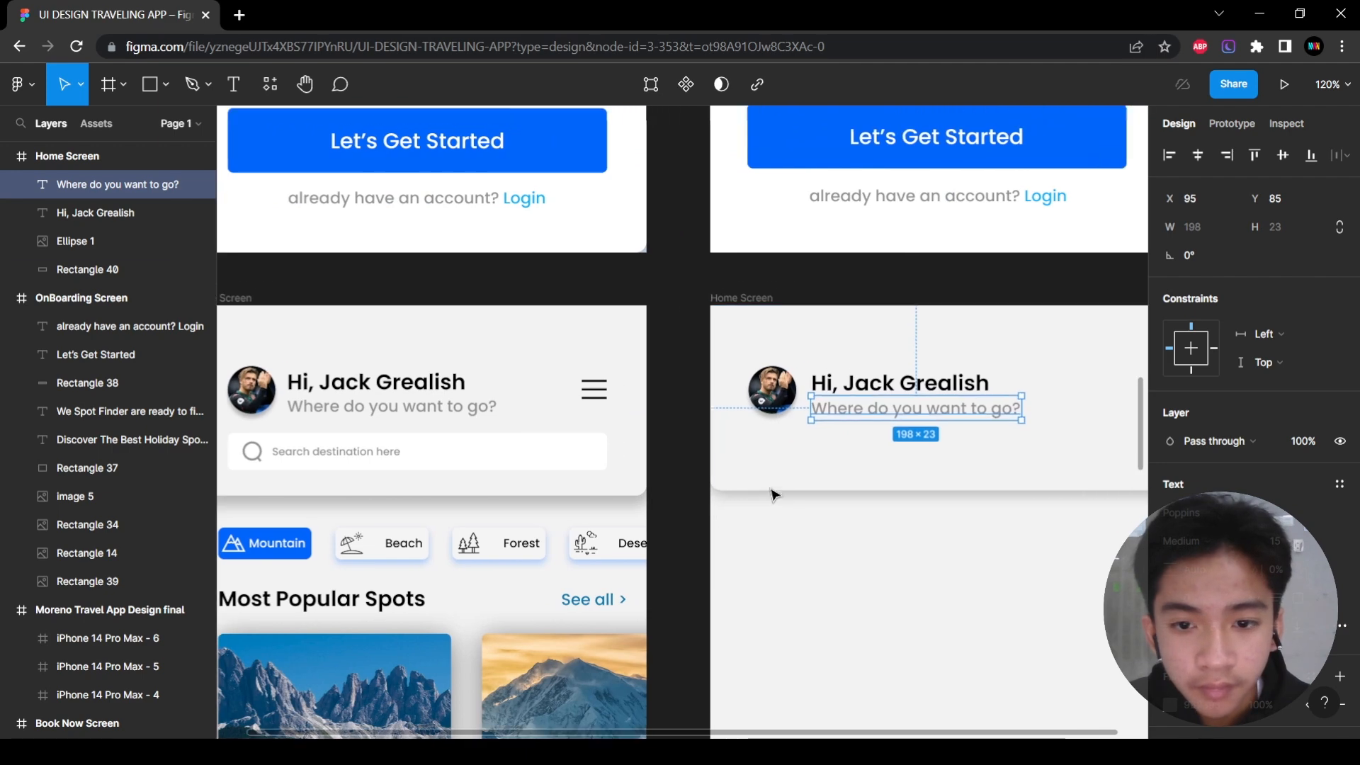
# Examine the three-line menu icon in the reference Home Screen header and compare it with the new header.
pyautogui.scroll(-3, 773, 494)
pyautogui.click(1041, 539)
pyautogui.scroll(-1, 945, 590)
pyautogui.scroll(1, 946, 590)
pyautogui.click(604, 441)
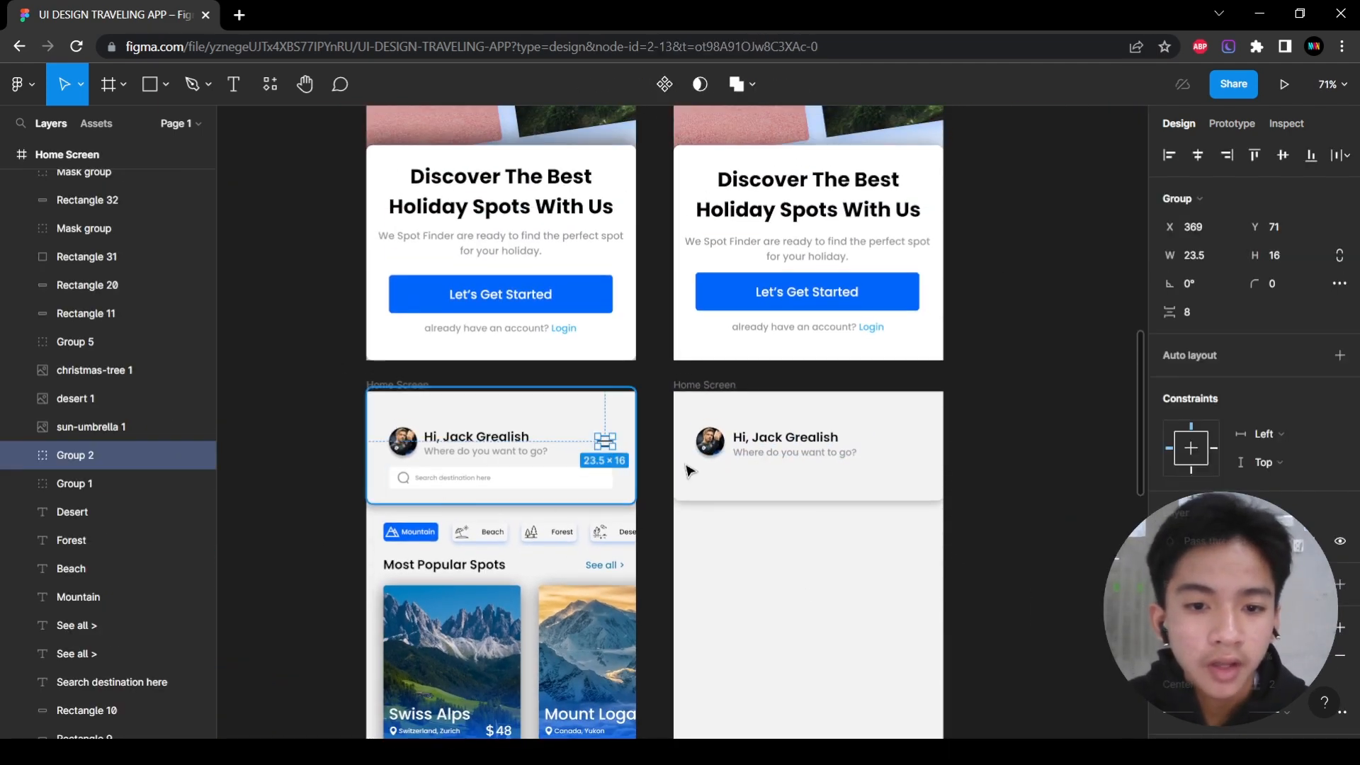
pyautogui.scroll(6, 659, 464)
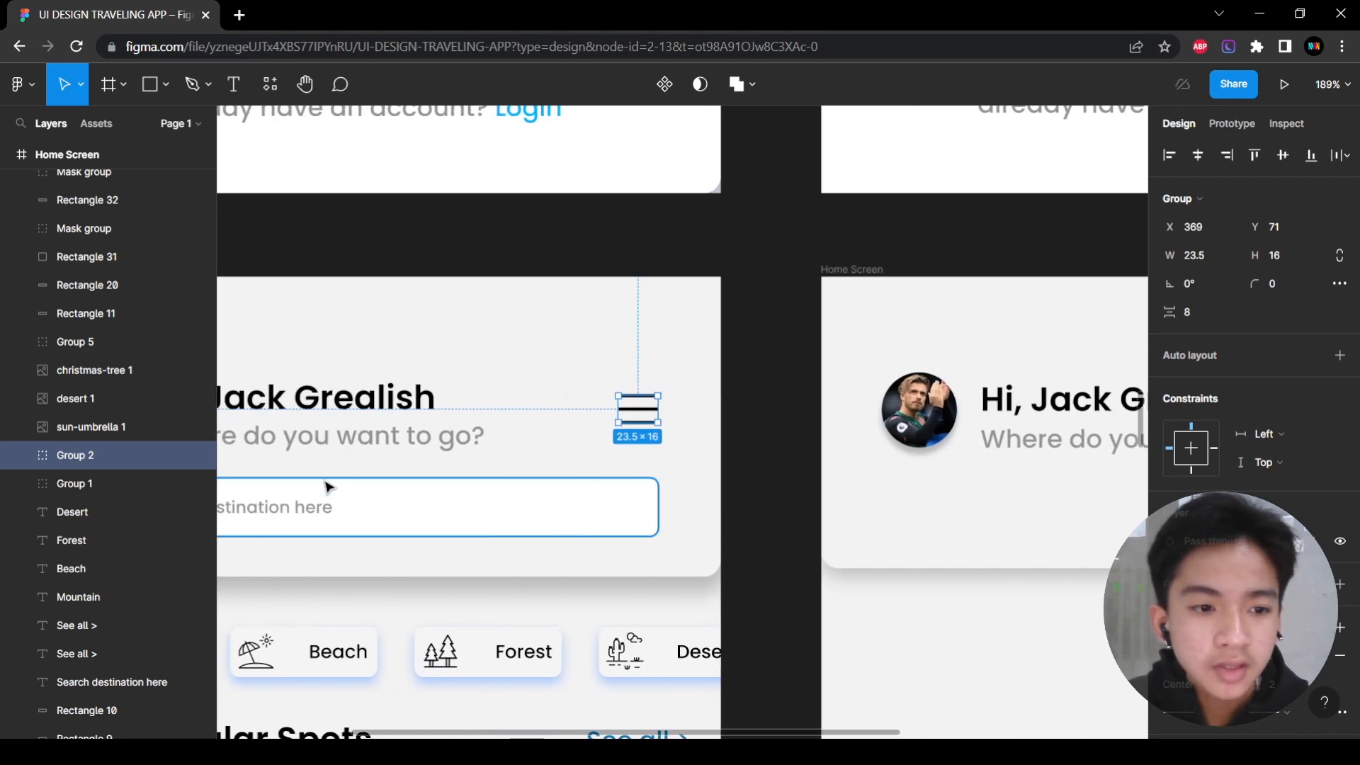
pyautogui.hscroll(2, 673, 443)
pyautogui.click(674, 443)
pyautogui.scroll(-3, 580, 451)
pyautogui.hscroll(-1, 578, 451)
pyautogui.hscroll(2, 597, 467)
pyautogui.hscroll(-2, 613, 467)
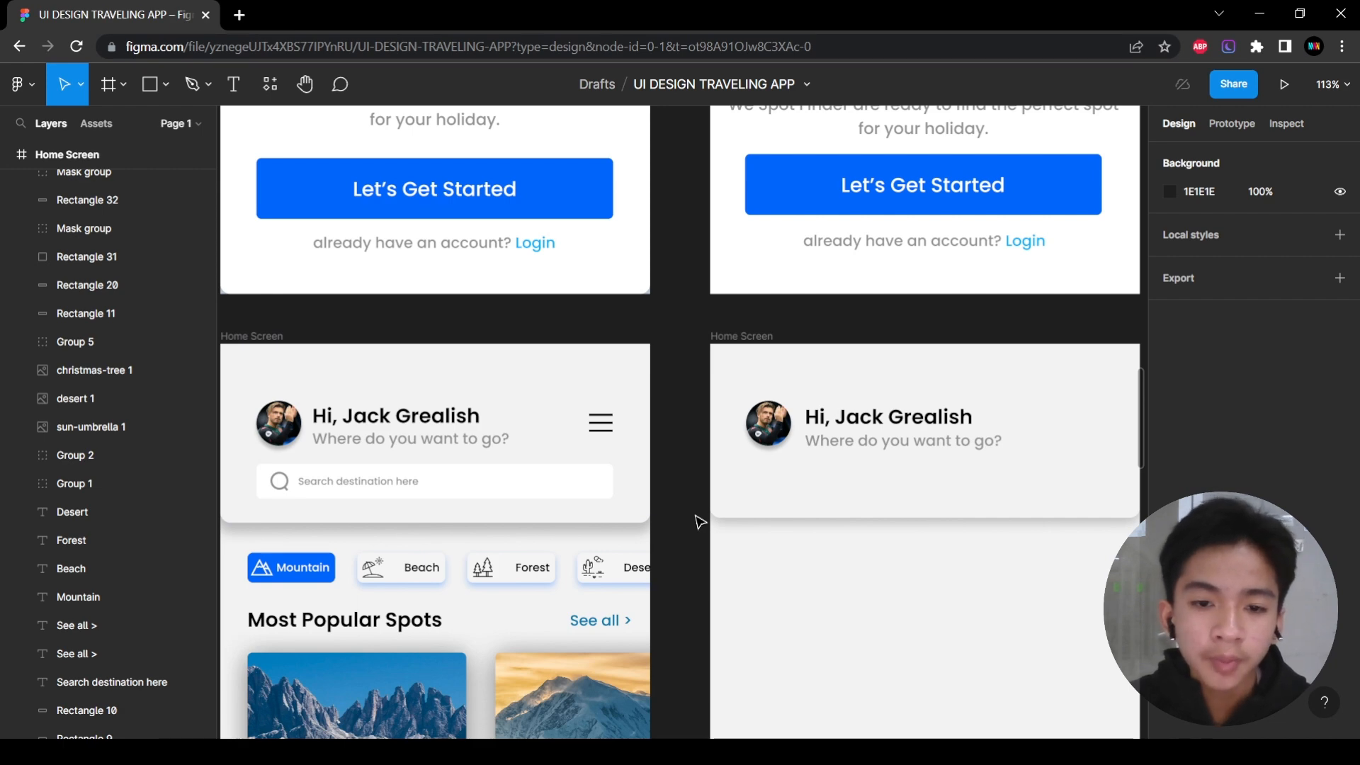
# Dismiss the unsaved-changes notice and check the size, position and line spacing of the reference menu icon group.
pyautogui.scroll(-3, 700, 522)
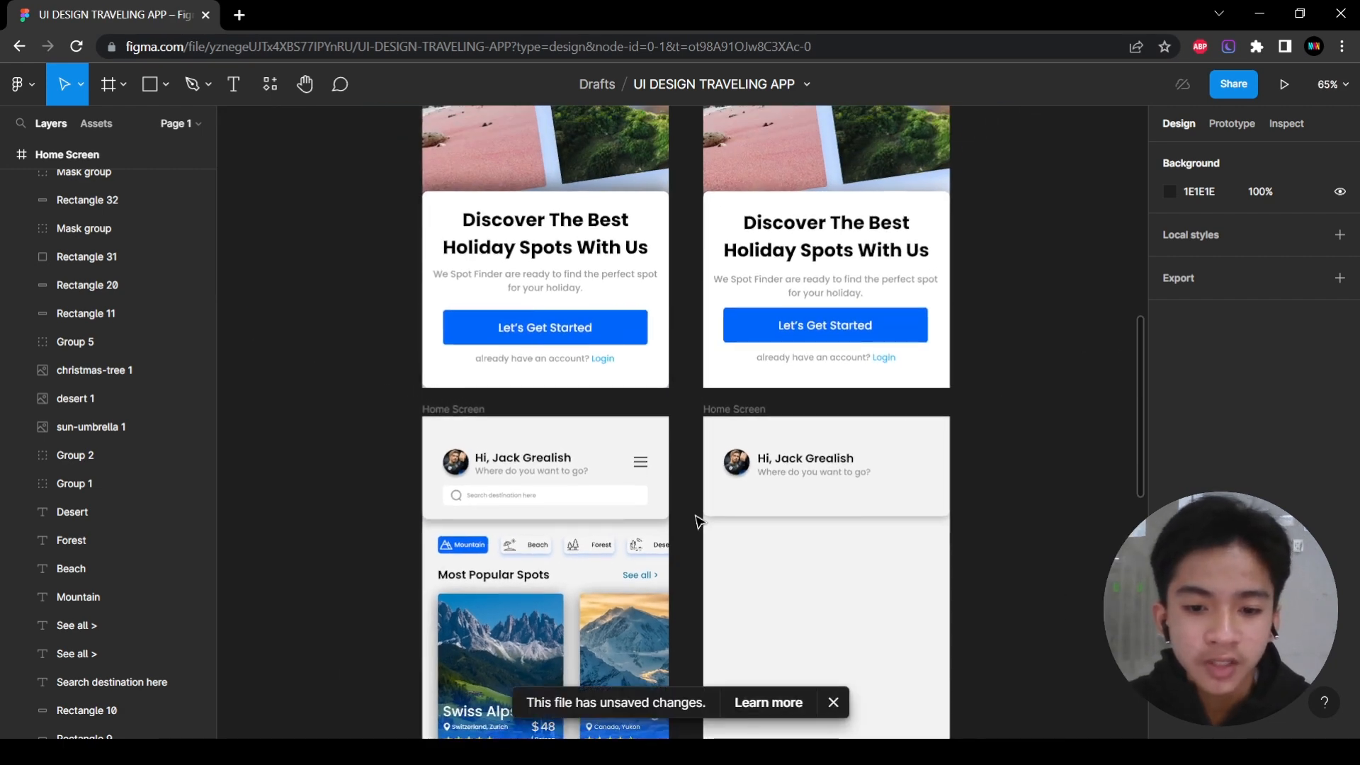
pyautogui.click(836, 703)
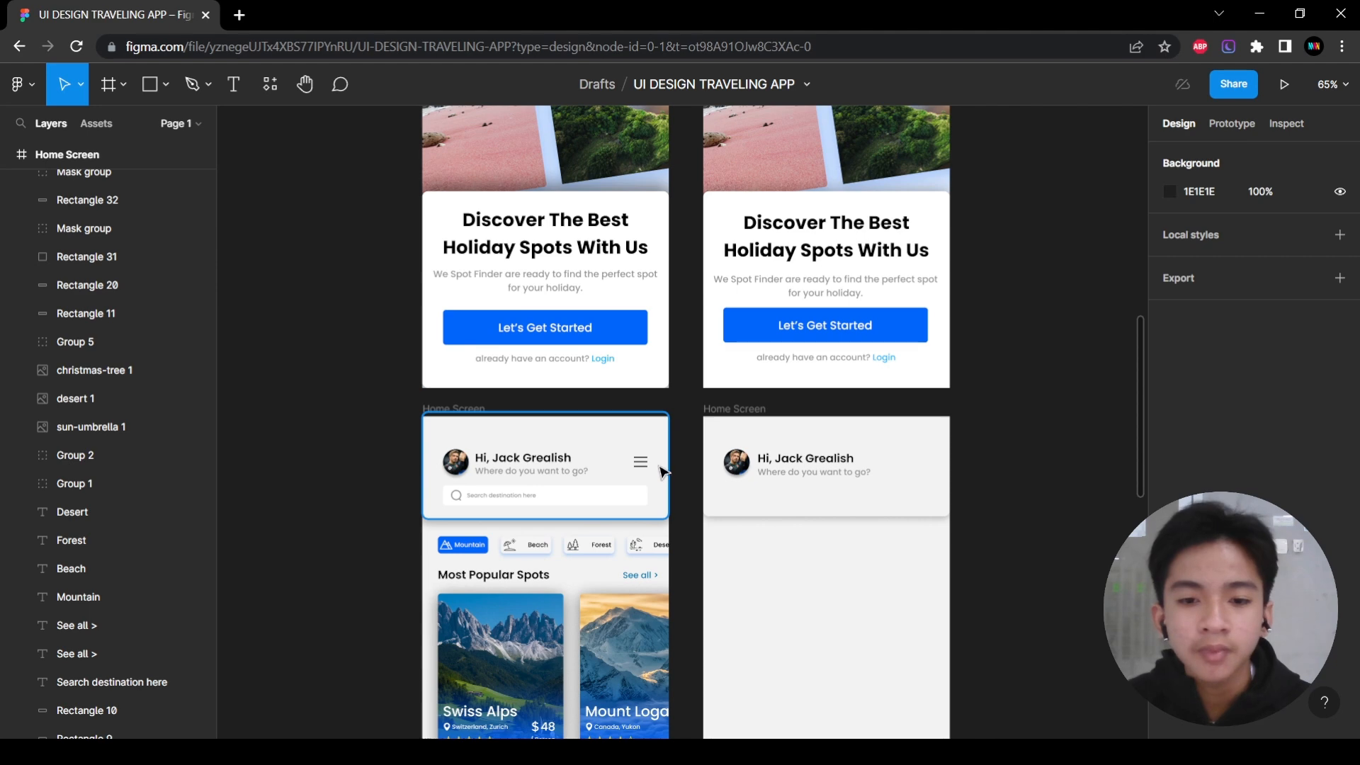
pyautogui.scroll(5, 640, 462)
pyautogui.hscroll(3, 640, 462)
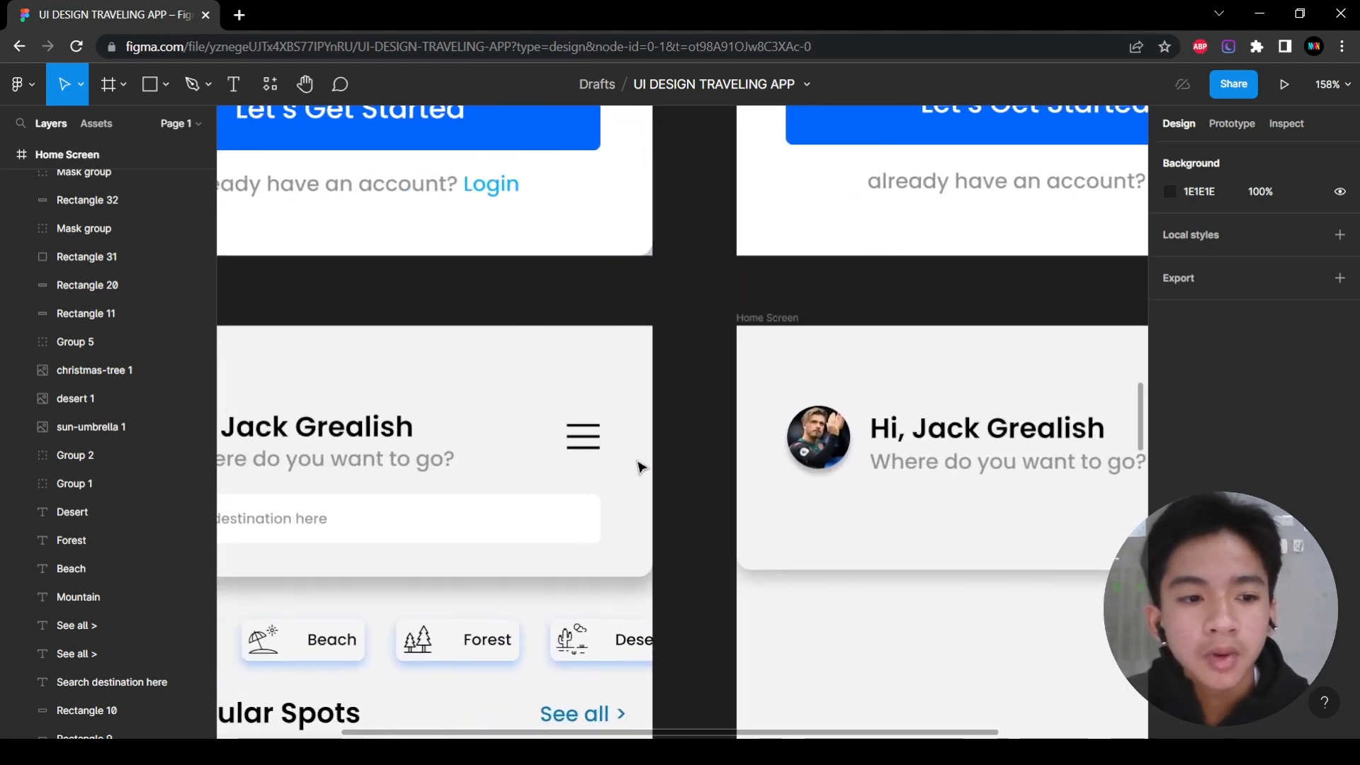
pyautogui.click(472, 450)
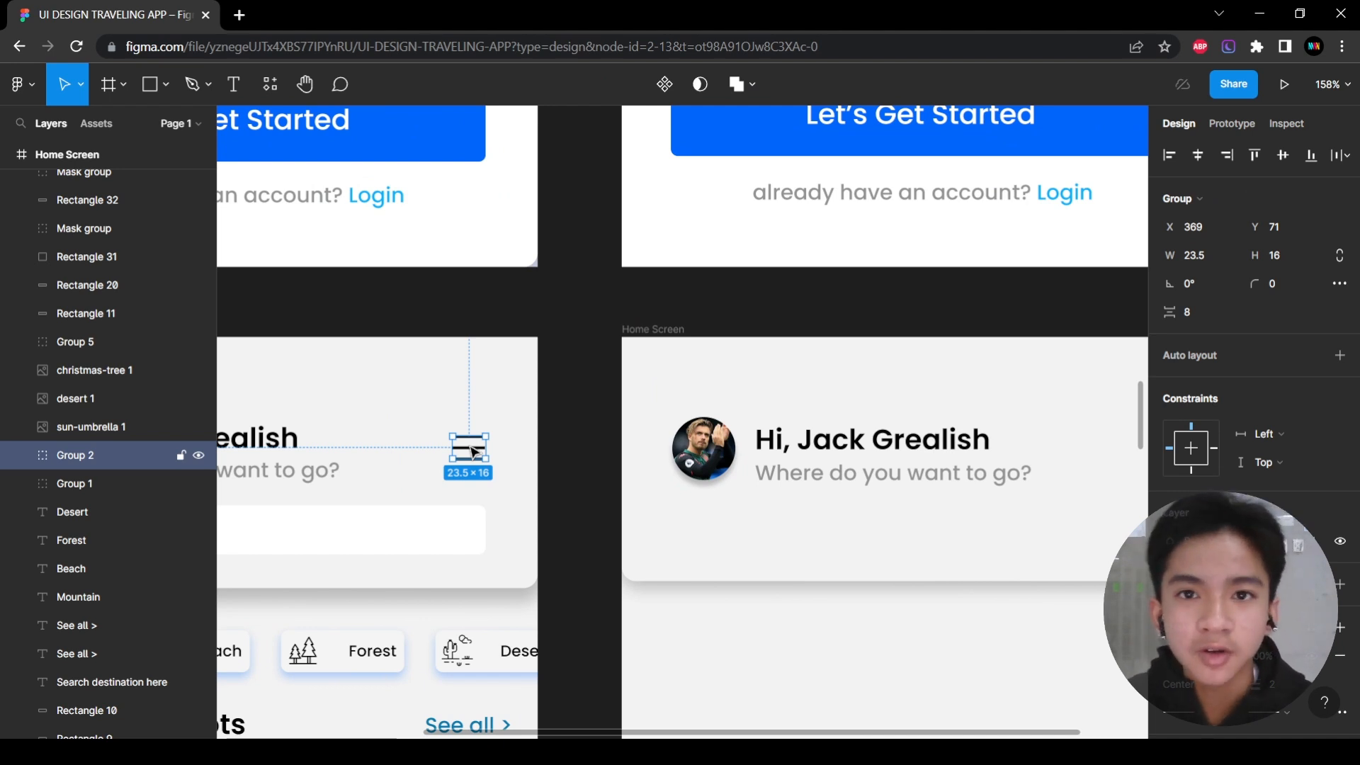
pyautogui.hscroll(-5, 472, 449)
pyautogui.click(756, 469)
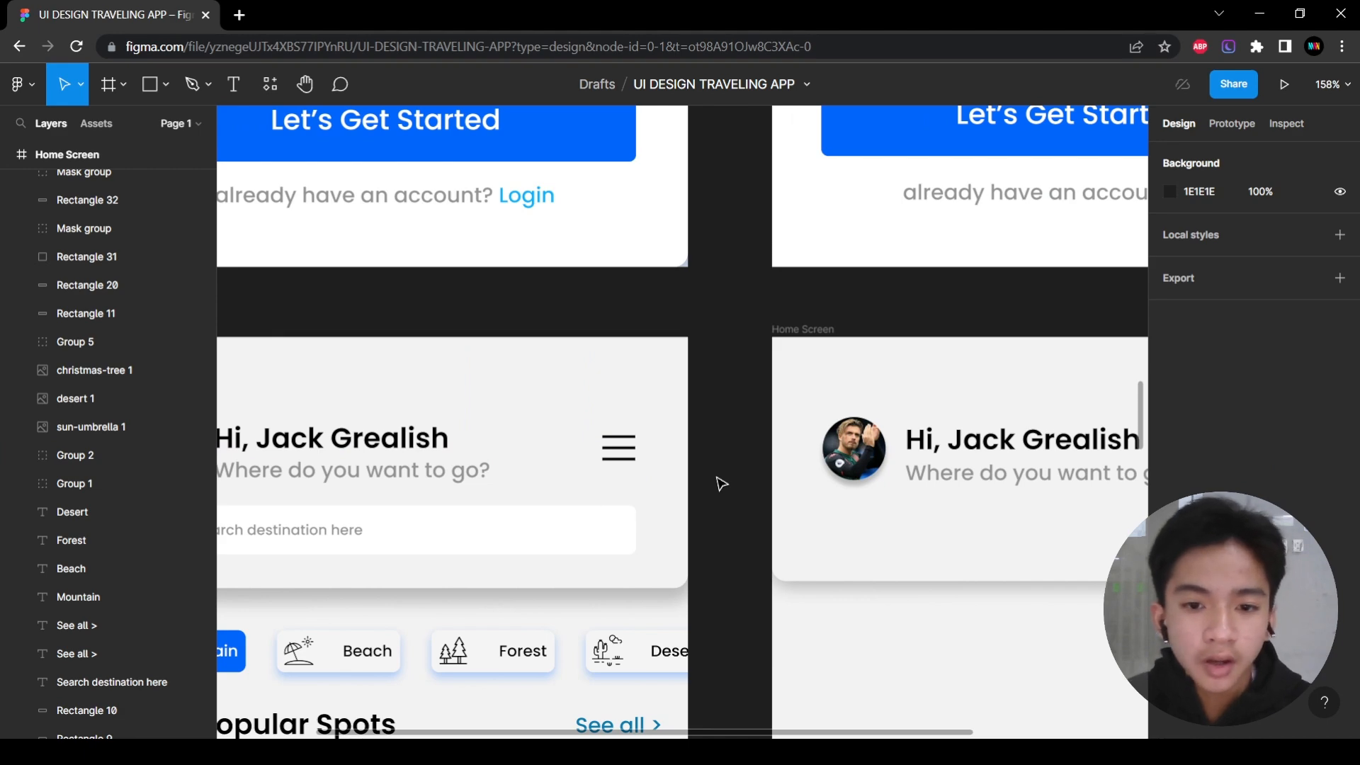
pyautogui.scroll(-5, 721, 484)
pyautogui.scroll(5, 721, 483)
pyautogui.hscroll(2, 717, 478)
pyautogui.hscroll(-2, 717, 478)
pyautogui.click(631, 454)
pyautogui.click(629, 449)
pyautogui.click(750, 452)
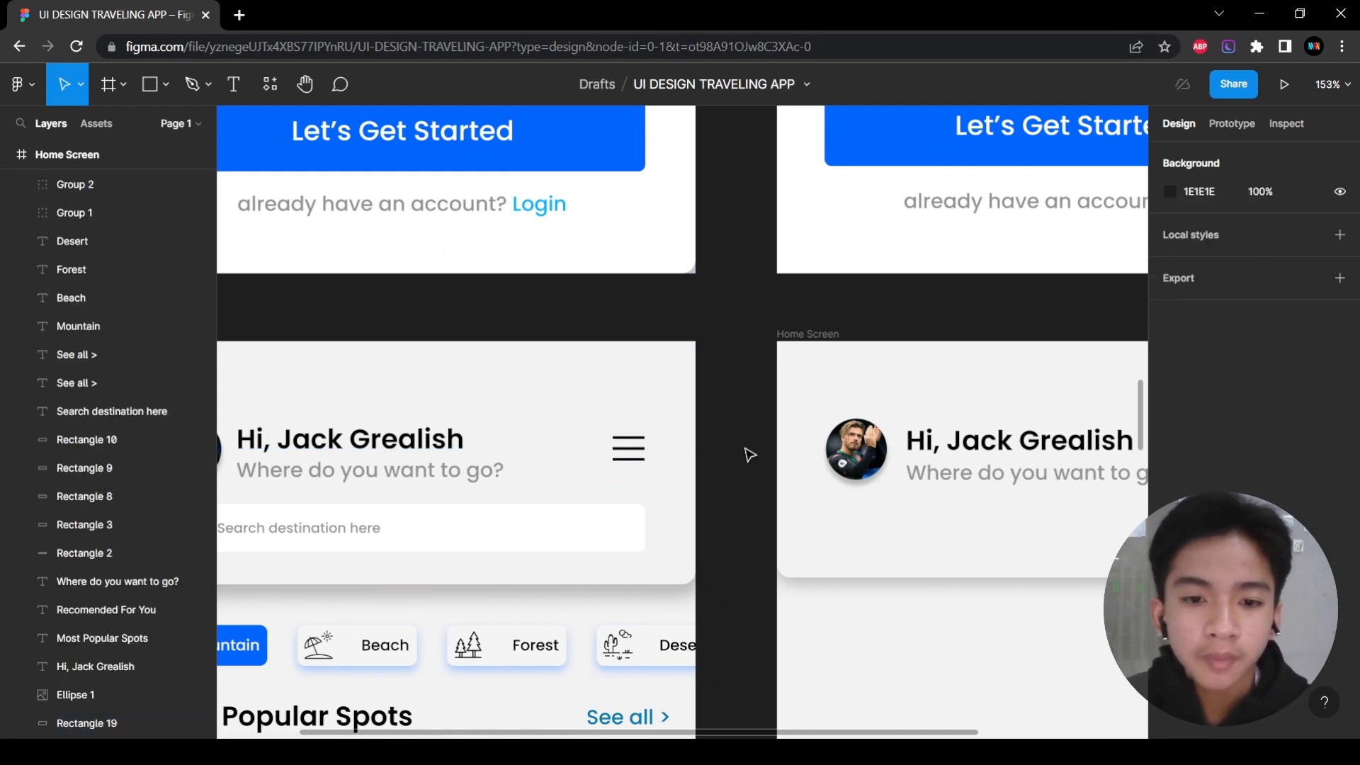
pyautogui.hscroll(2, 750, 454)
pyautogui.click(568, 462)
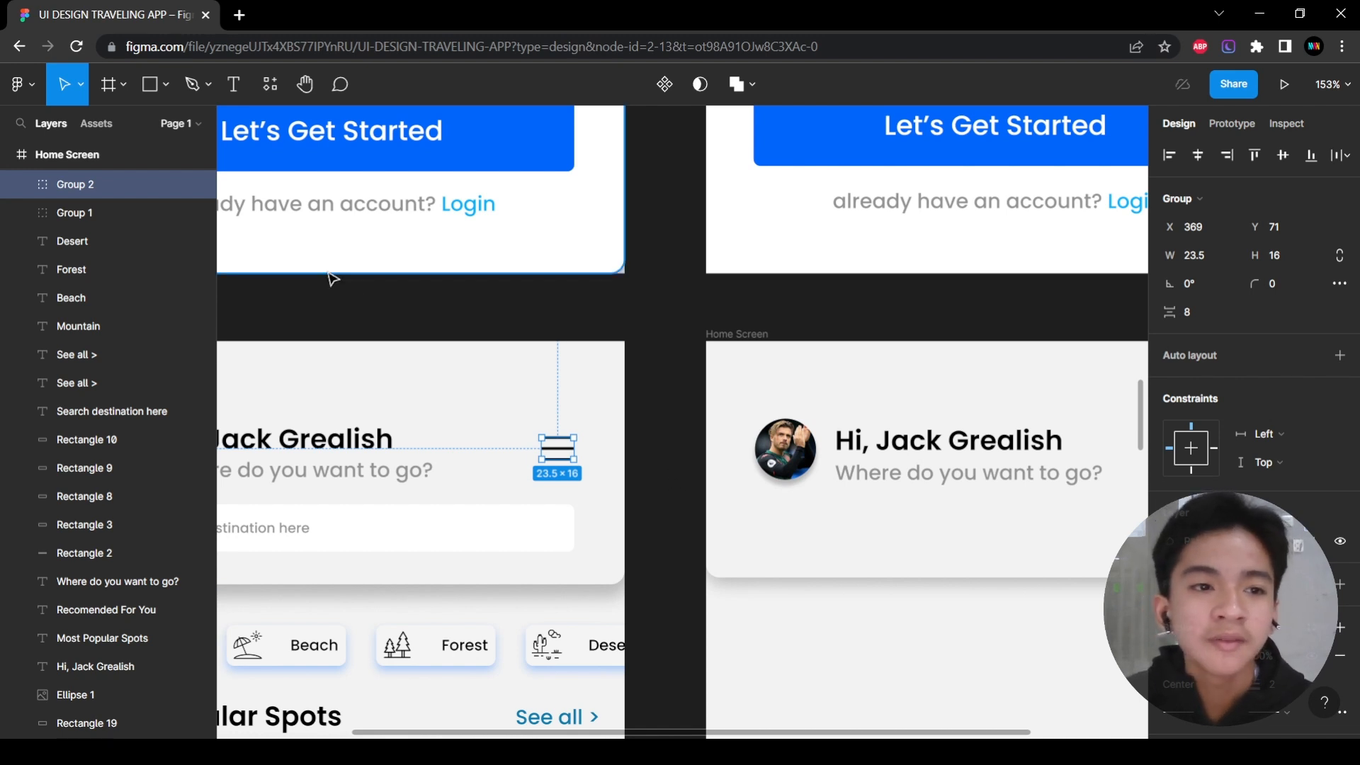
# Draw a horizontal black line 23 px long with the Pen tool, just above the reference menu icon.
pyautogui.hscroll(3, 321, 283)
pyautogui.scroll(5, 440, 464)
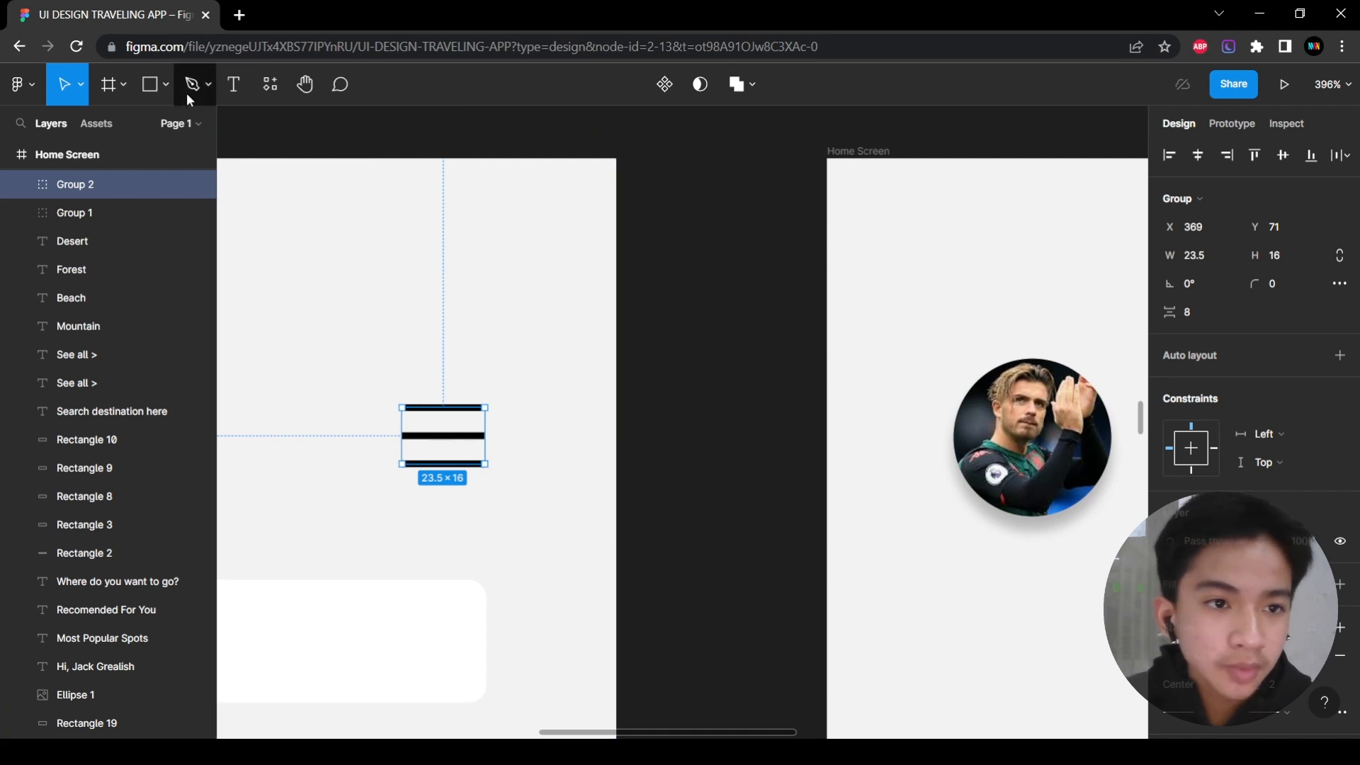
pyautogui.scroll(5, 438, 484)
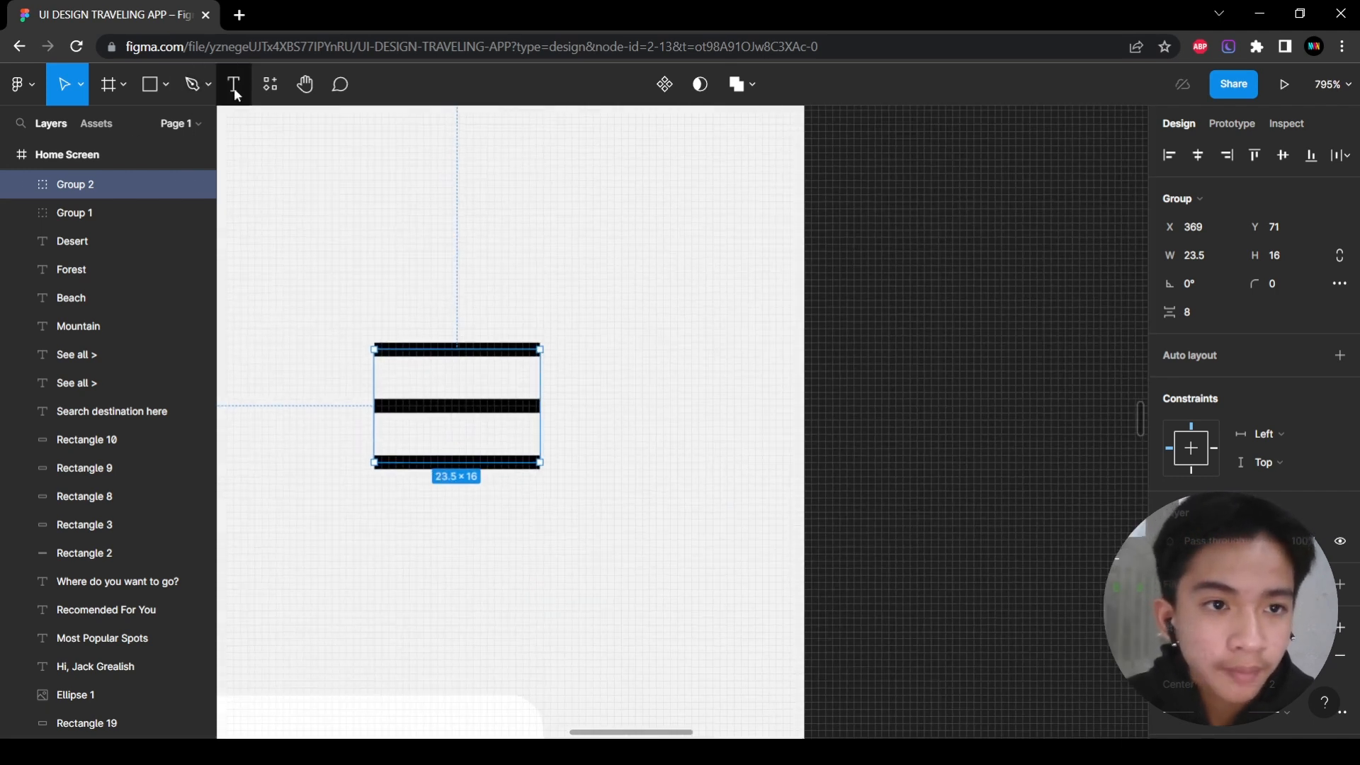
pyautogui.click(192, 86)
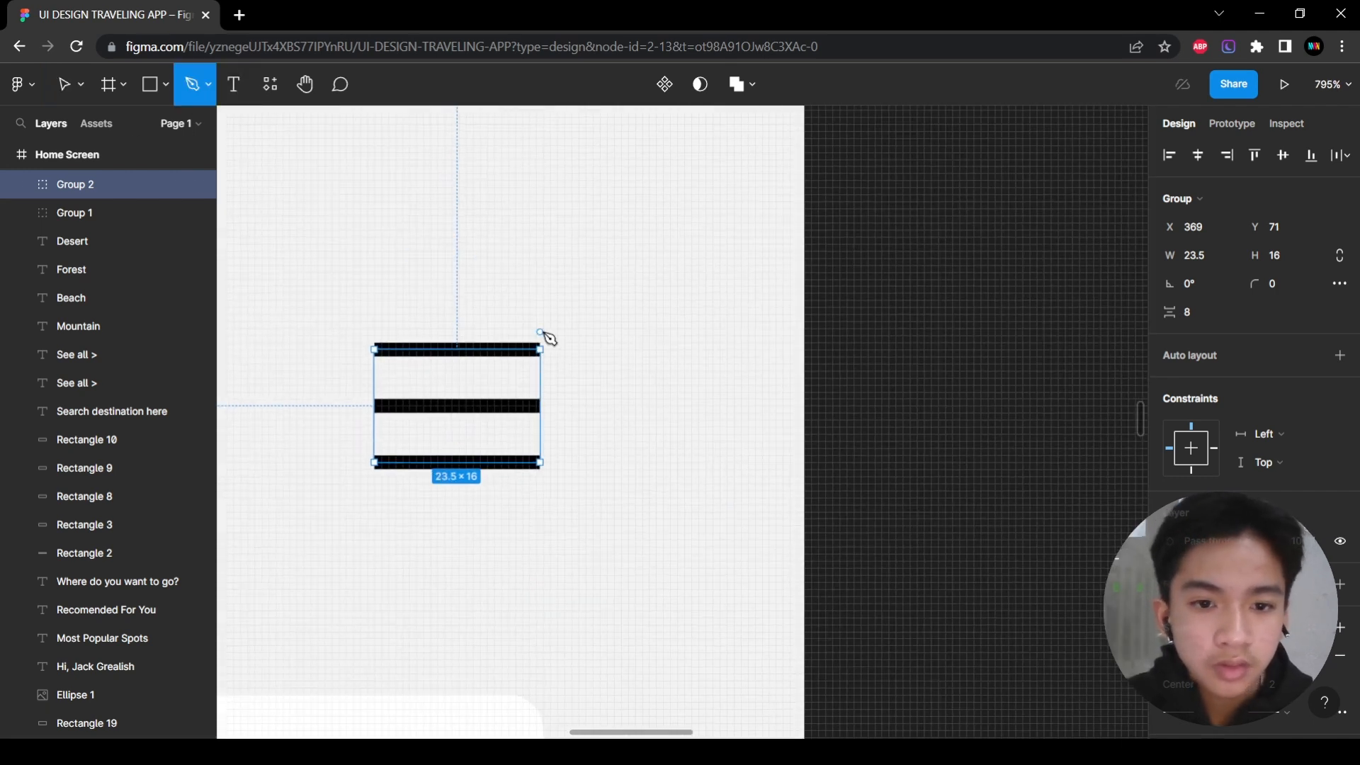
pyautogui.click(374, 301)
pyautogui.click(536, 300)
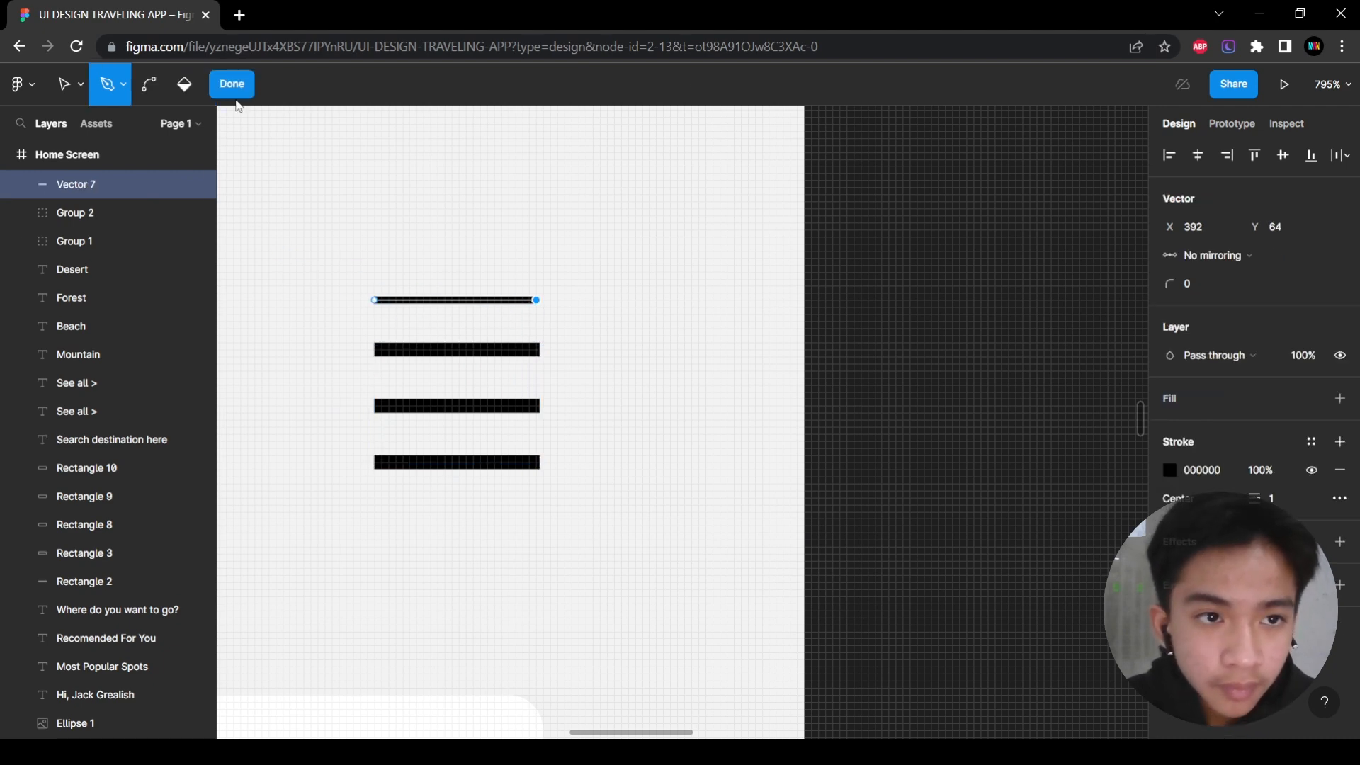
pyautogui.press('Escape')
# Set the new line's stroke weight to 2 to match the lines of the reference menu icon.
pyautogui.click(516, 351)
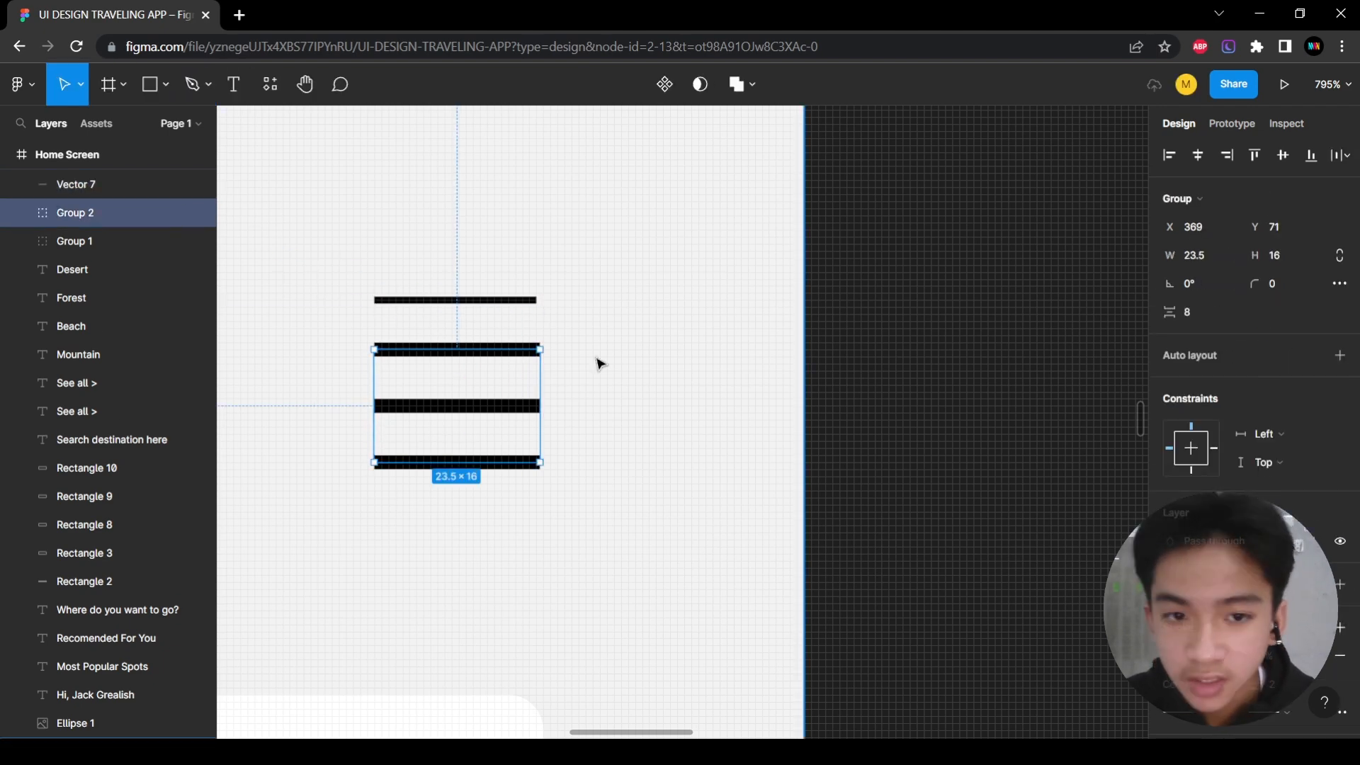
pyautogui.click(522, 301)
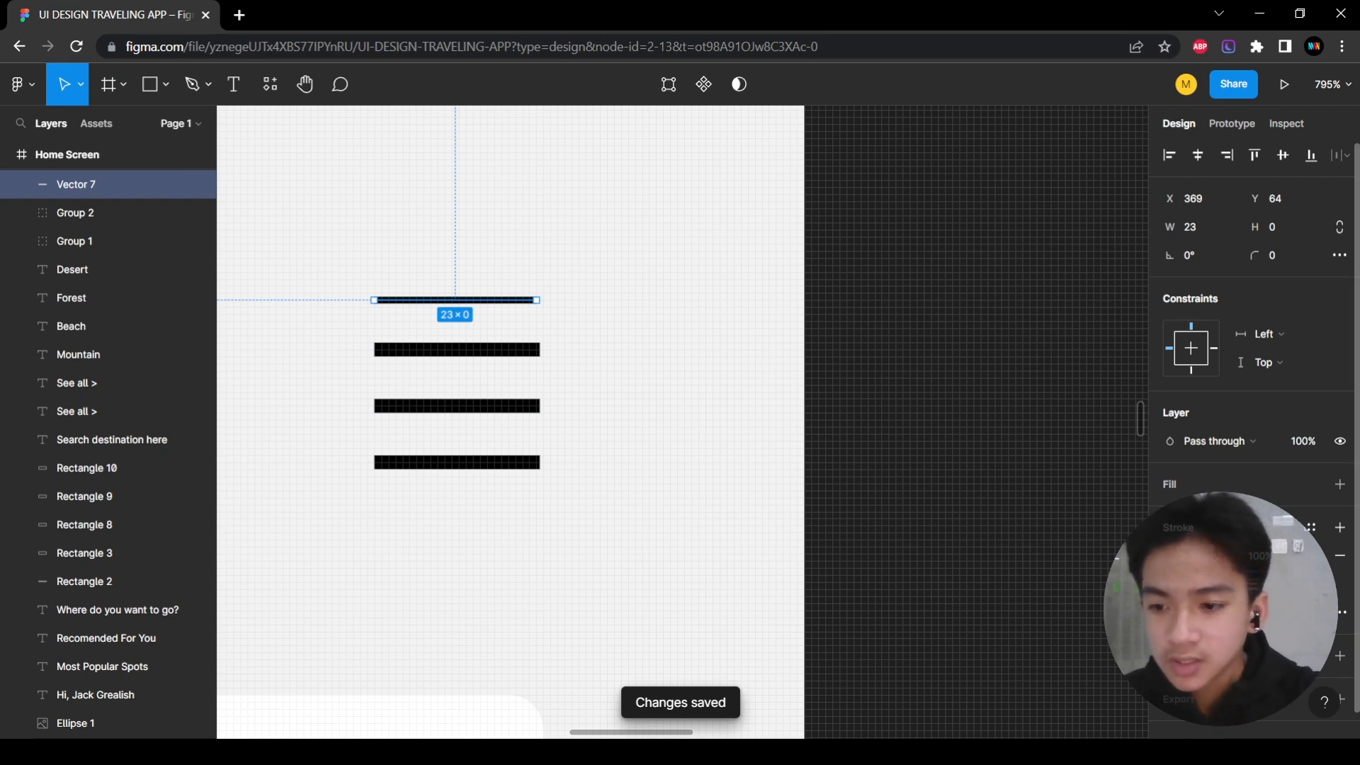
pyautogui.click(935, 322)
# Move the line beside the reference menu icon and duplicate it twice, stacking three lines 8 px apart at X 404.
pyautogui.moveTo(495, 304); pyautogui.dragTo(737, 406)
pyautogui.hotkey('ctrl', 'd')
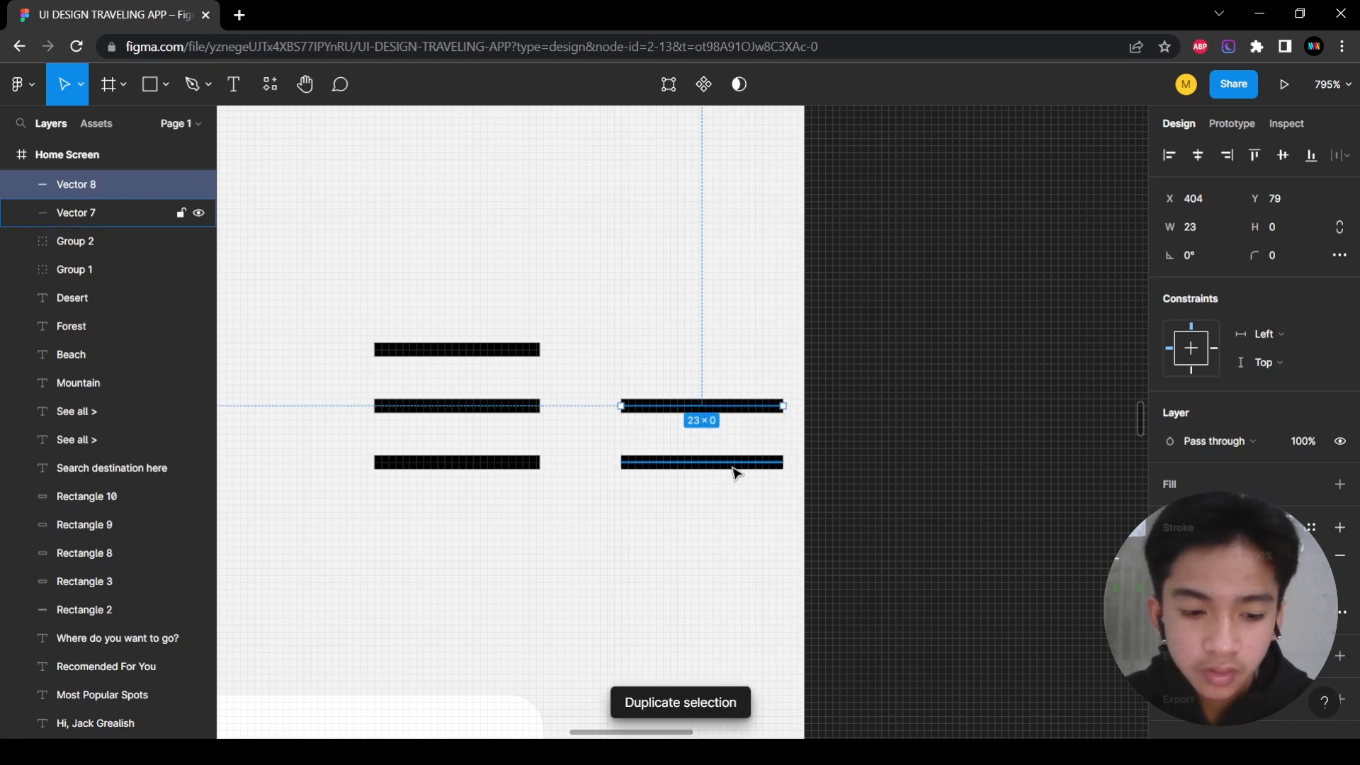
pyautogui.hotkey('ctrl', 'd')
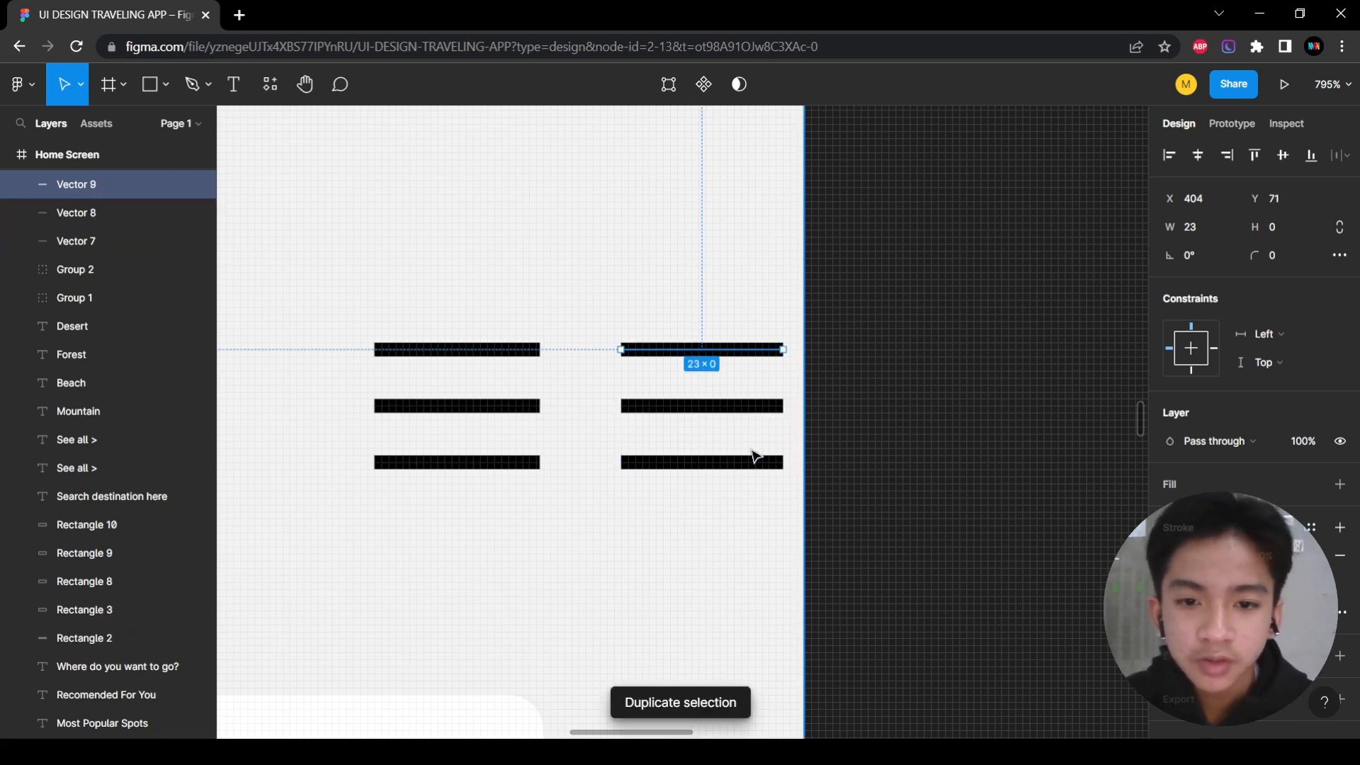
# Select the three new lines and group them into one menu icon.
pyautogui.click(899, 476)
pyautogui.click(732, 461)
pyautogui.keyDown('shift'); pyautogui.click(716, 405); pyautogui.keyUp('shift')
pyautogui.keyDown('shift'); pyautogui.click(734, 364); pyautogui.keyUp('shift')
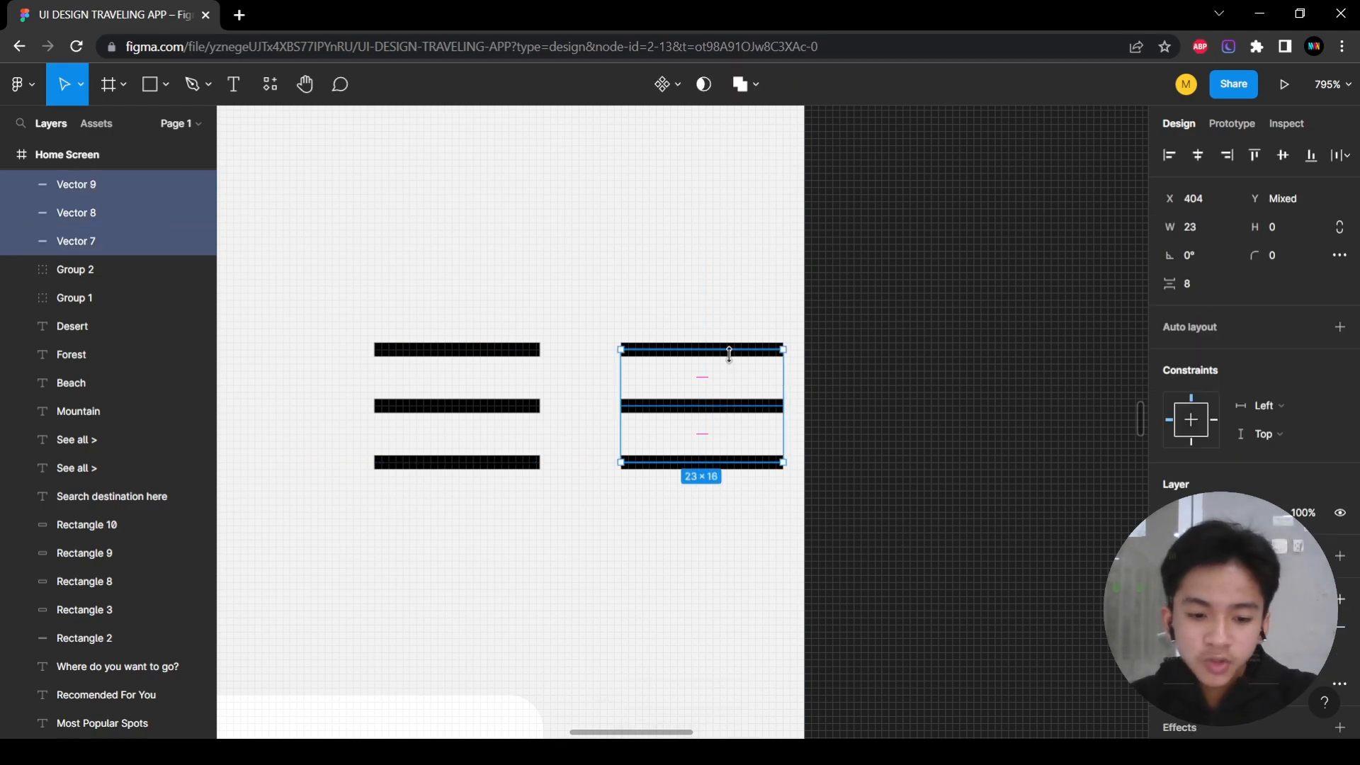
pyautogui.hotkey('ctrl', 'g')
# Move the new menu icon group into the new Home Screen header, level with the greeting, at X 373, Y 77.
pyautogui.scroll(-1, 738, 448)
pyautogui.scroll(-5, 737, 447)
pyautogui.hscroll(3, 725, 449)
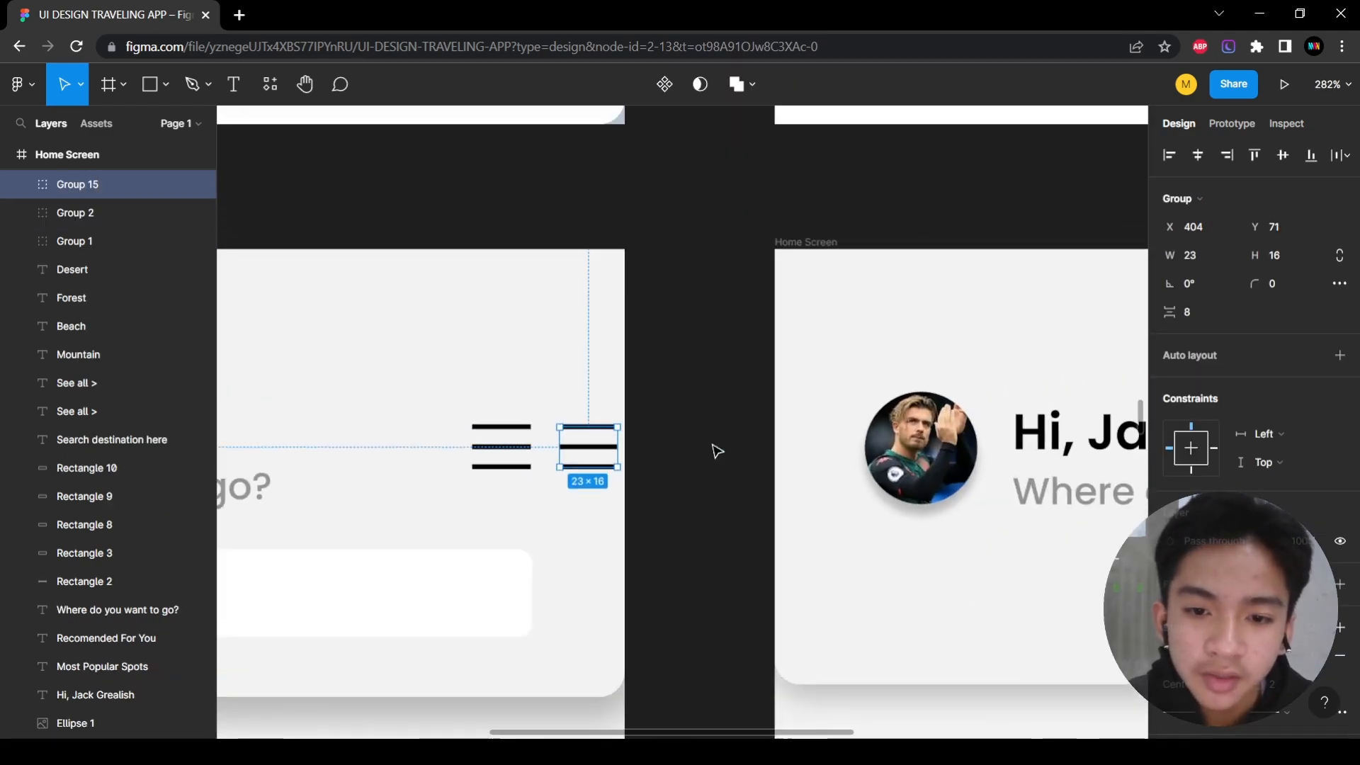
pyautogui.hscroll(6, 743, 470)
pyautogui.moveTo(534, 465); pyautogui.dragTo(745, 476)
pyautogui.hscroll(3, 751, 472)
pyautogui.scroll(-5, 740, 469)
pyautogui.hscroll(-6, 733, 496)
pyautogui.hscroll(3, 728, 508)
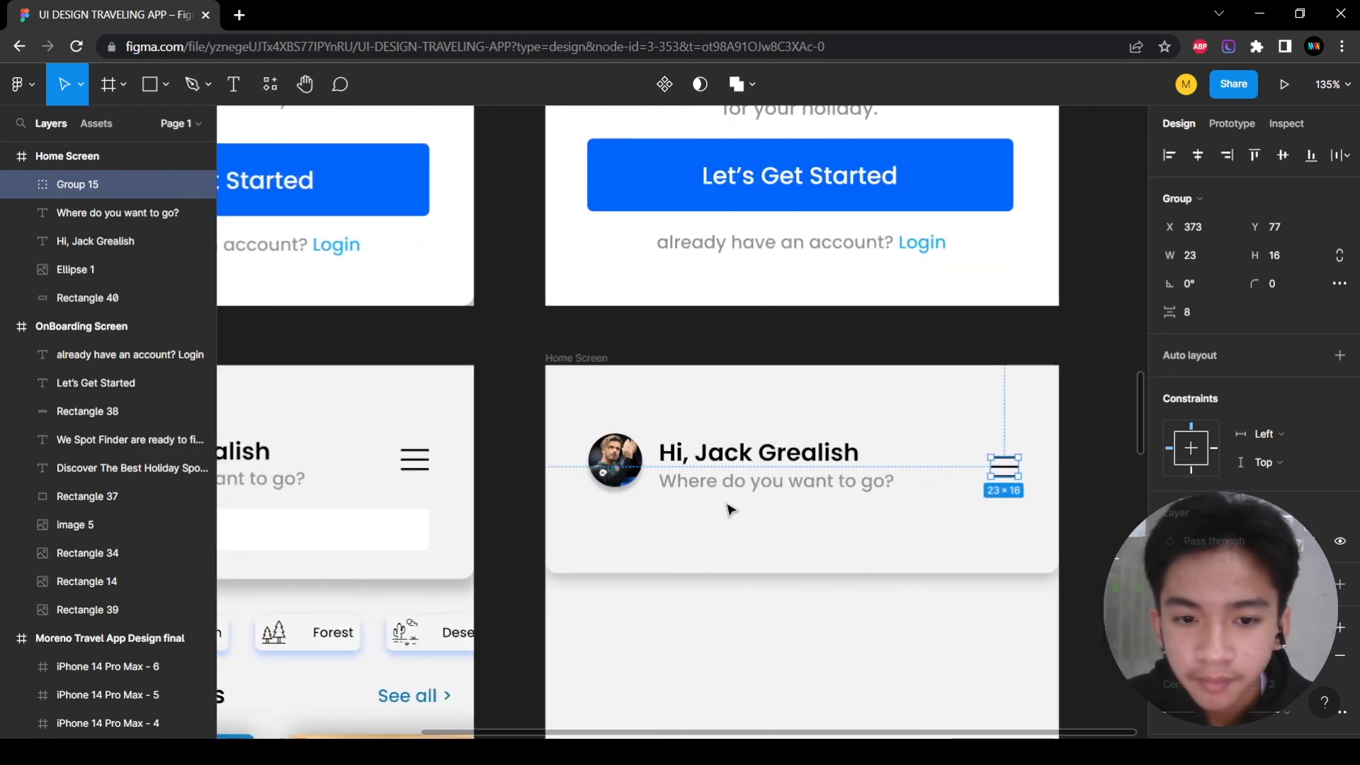
# Compare the two Home Screen headers and check the size, position and corner radius of the reference search bar.
pyautogui.hscroll(-4, 724, 511)
pyautogui.scroll(-2, 692, 541)
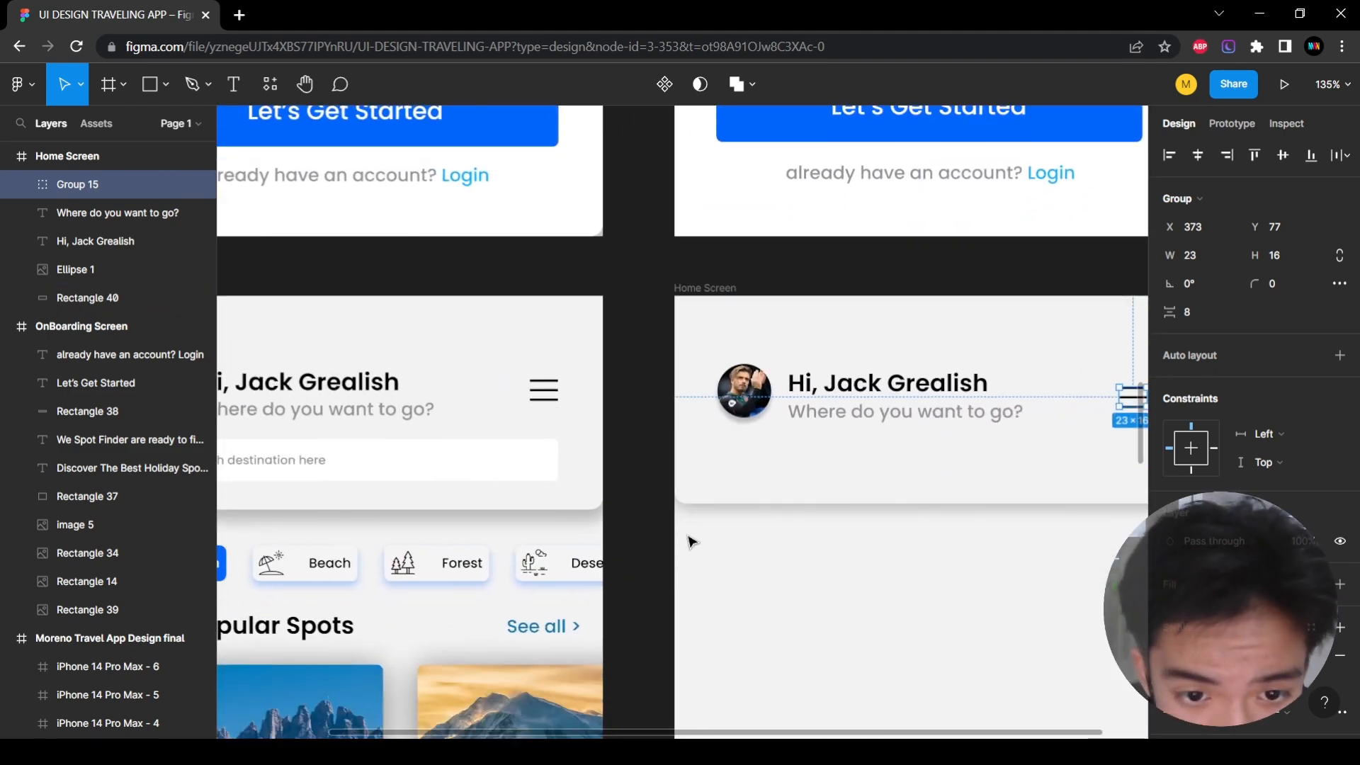
pyautogui.scroll(-4, 685, 531)
pyautogui.click(665, 492)
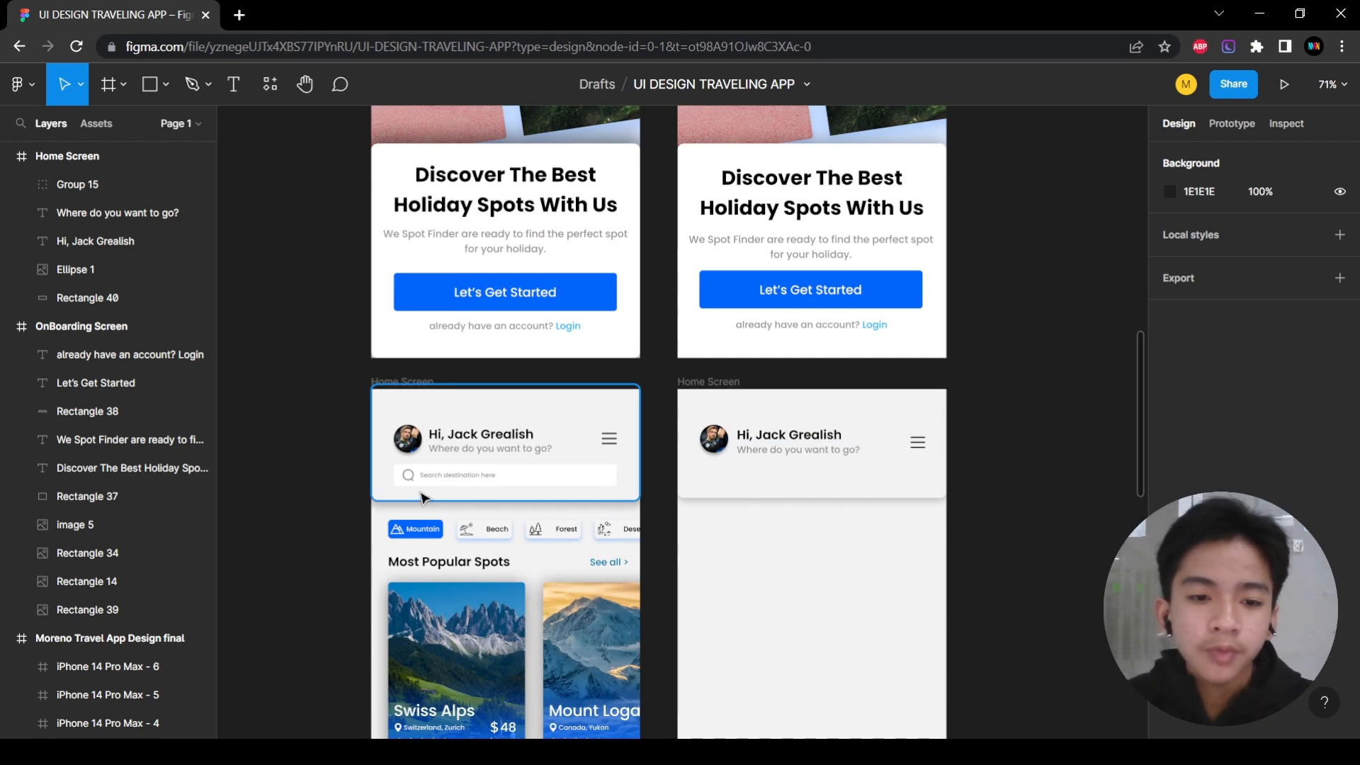
pyautogui.scroll(5, 425, 494)
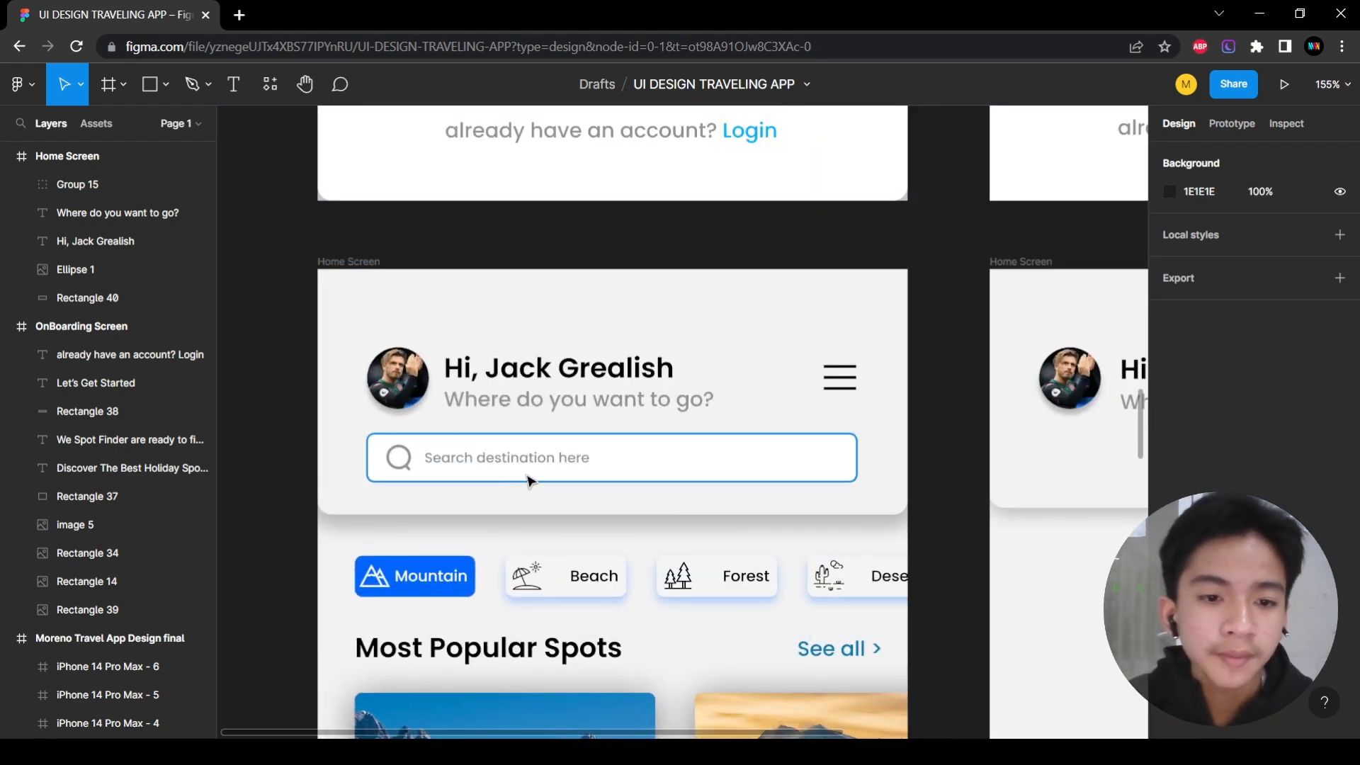
pyautogui.hscroll(3, 545, 488)
pyautogui.click(571, 473)
pyautogui.scroll(-2, 461, 537)
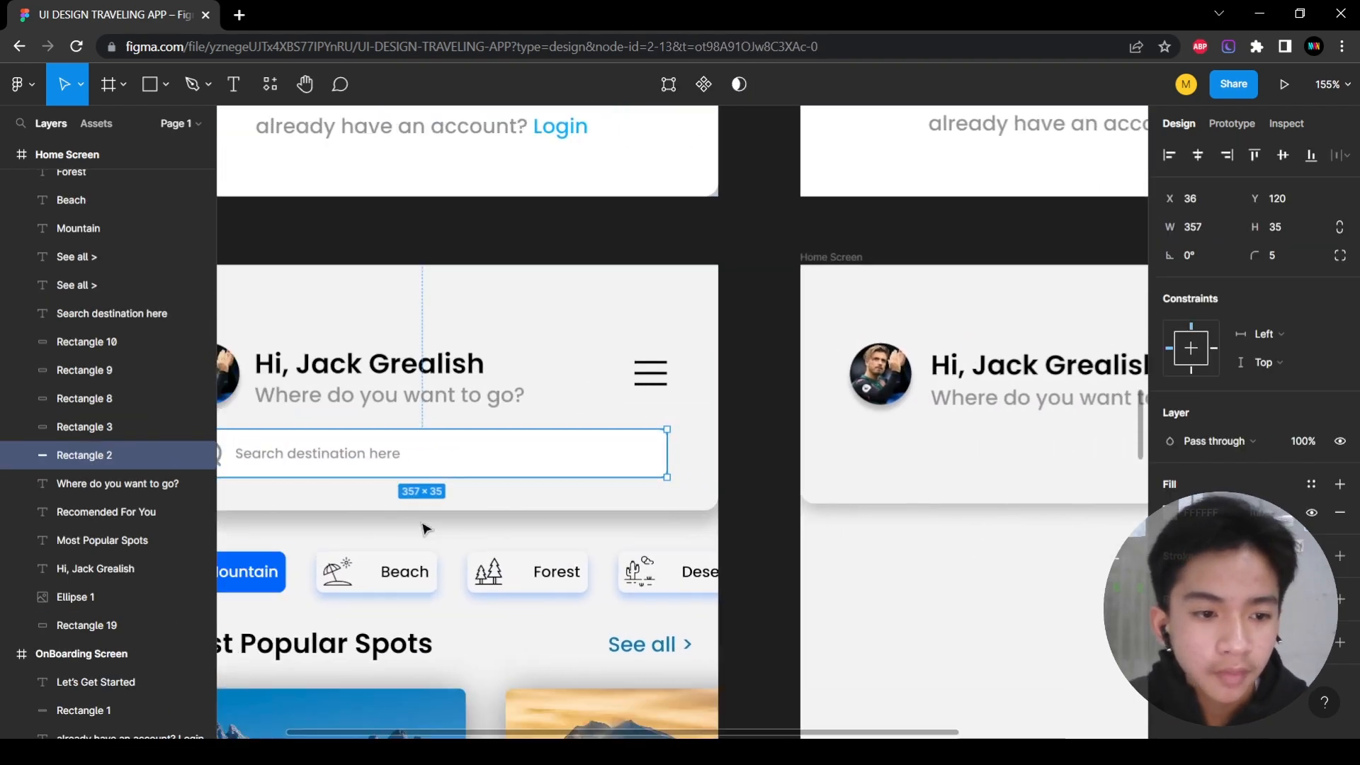
pyautogui.hscroll(-2, 628, 297)
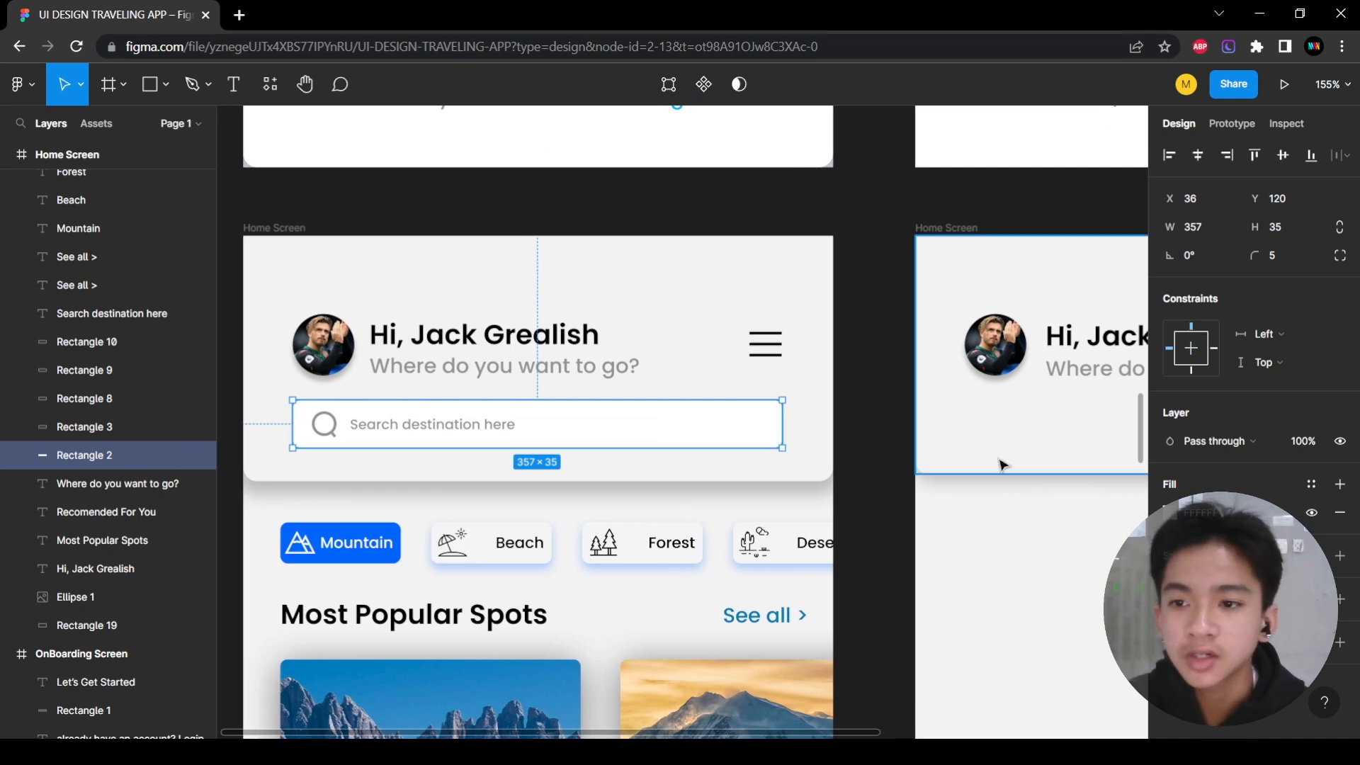
pyautogui.hscroll(3, 1042, 446)
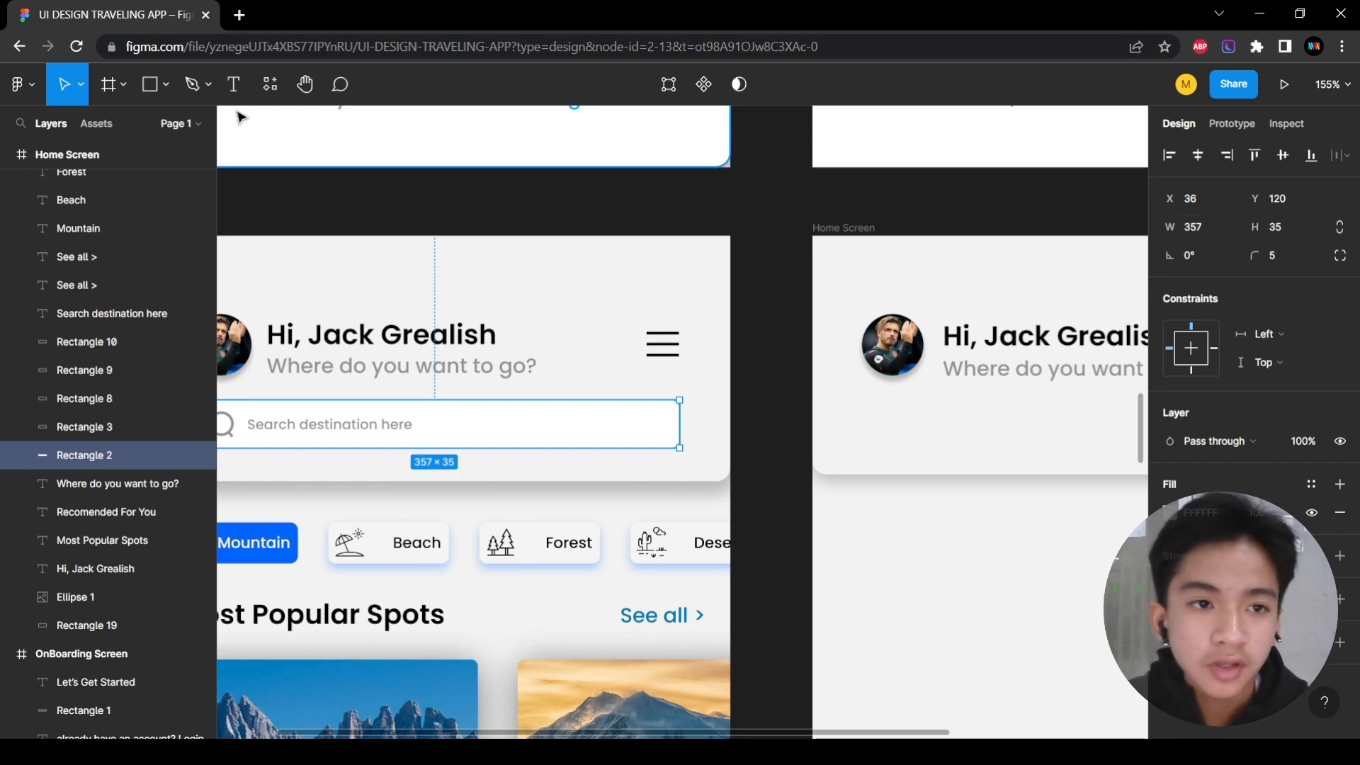
# Draw a rectangle about 347 × 25 under the subtitle in the new Home Screen header.
pyautogui.click(149, 84)
pyautogui.hscroll(5, 572, 406)
pyautogui.moveTo(575, 405)
pyautogui.mouseDown()
pyautogui.moveTo(885, 455)
pyautogui.moveTo(1050, 439)
pyautogui.mouseUp()
# Set the new rectangle's width to 357 and height to 35, matching the reference search bar.
pyautogui.click(1207, 234)
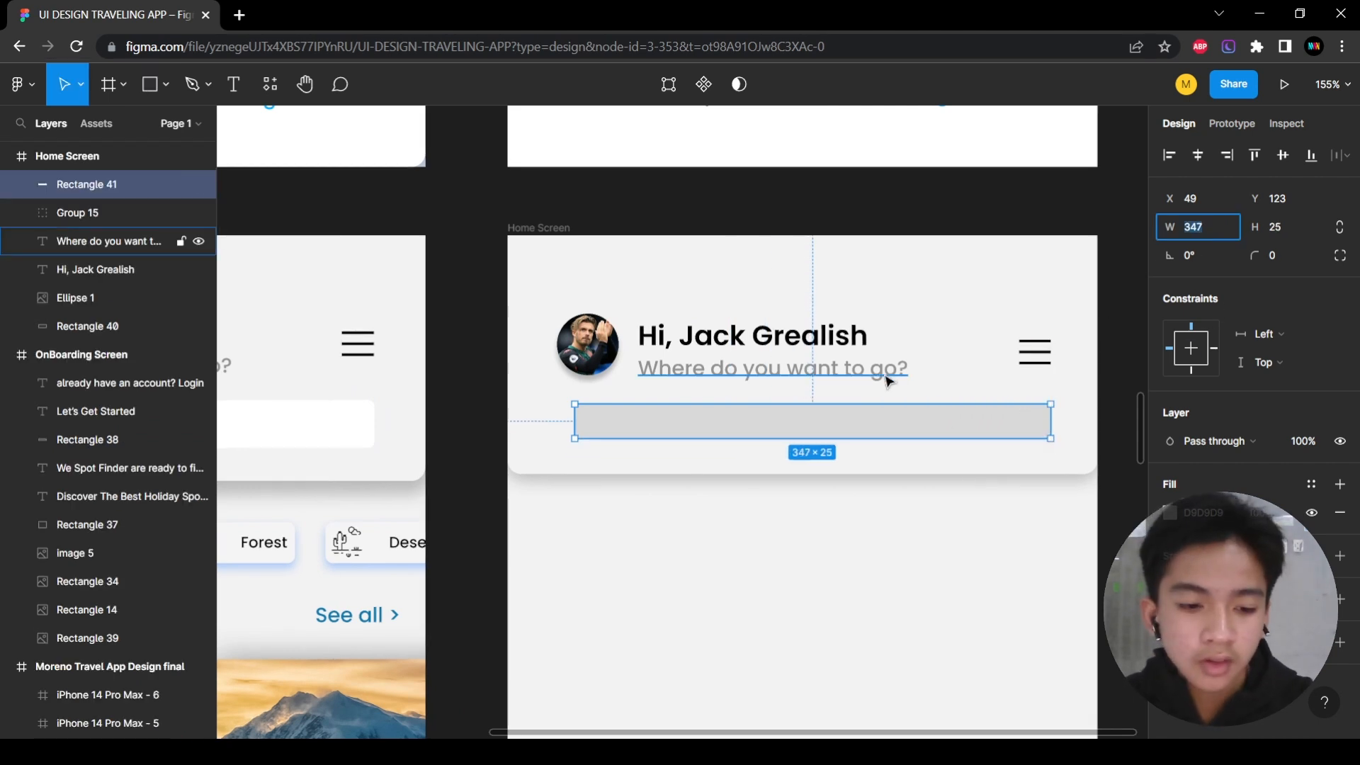
pyautogui.write('3')
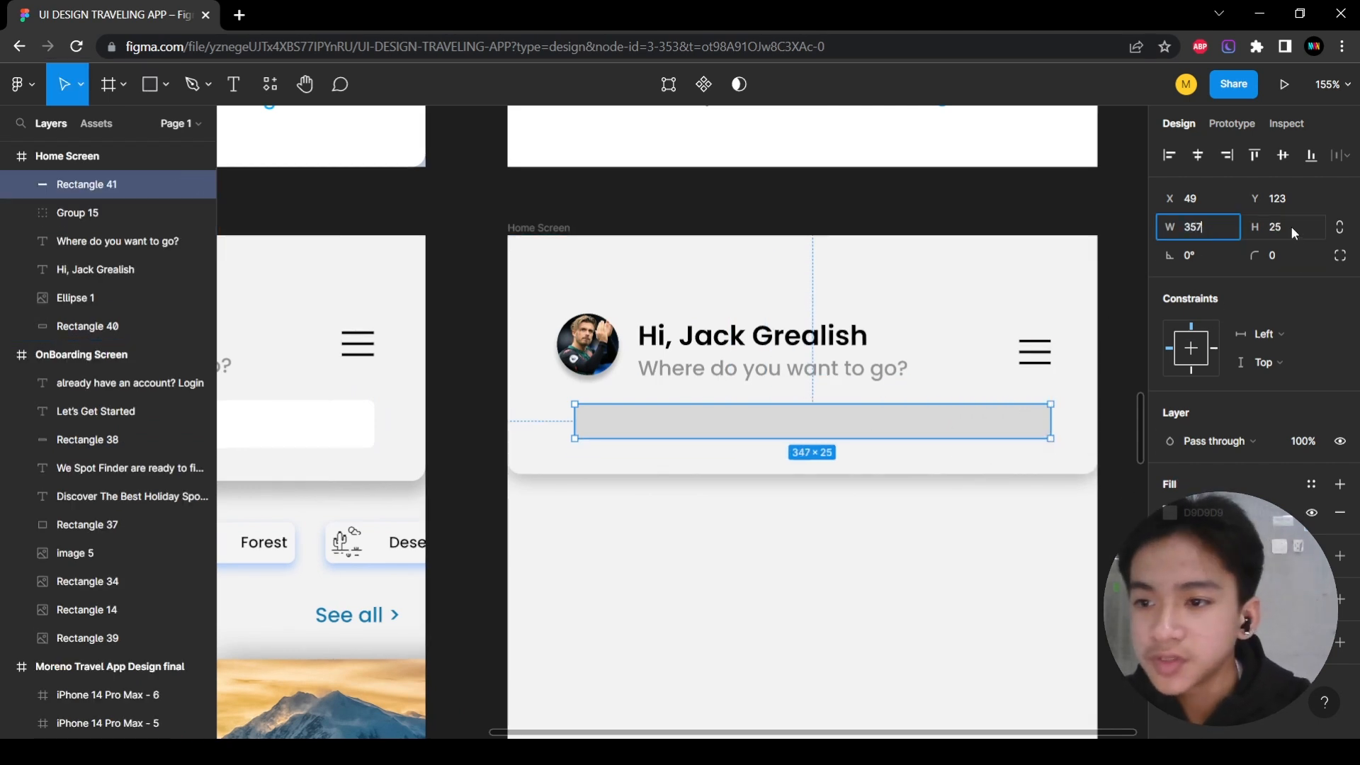
pyautogui.click(1292, 230)
pyautogui.click(369, 436)
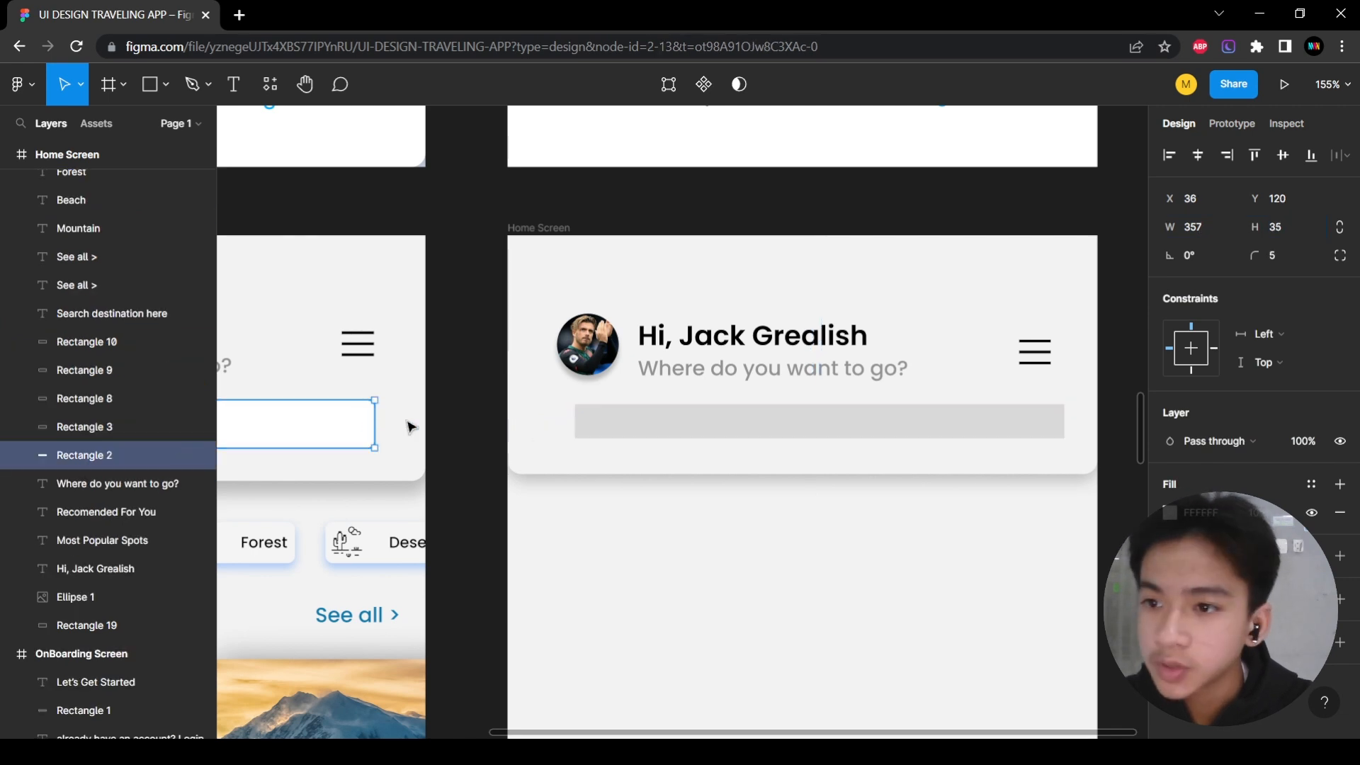
pyautogui.click(953, 434)
pyautogui.click(1313, 235)
pyautogui.click(952, 531)
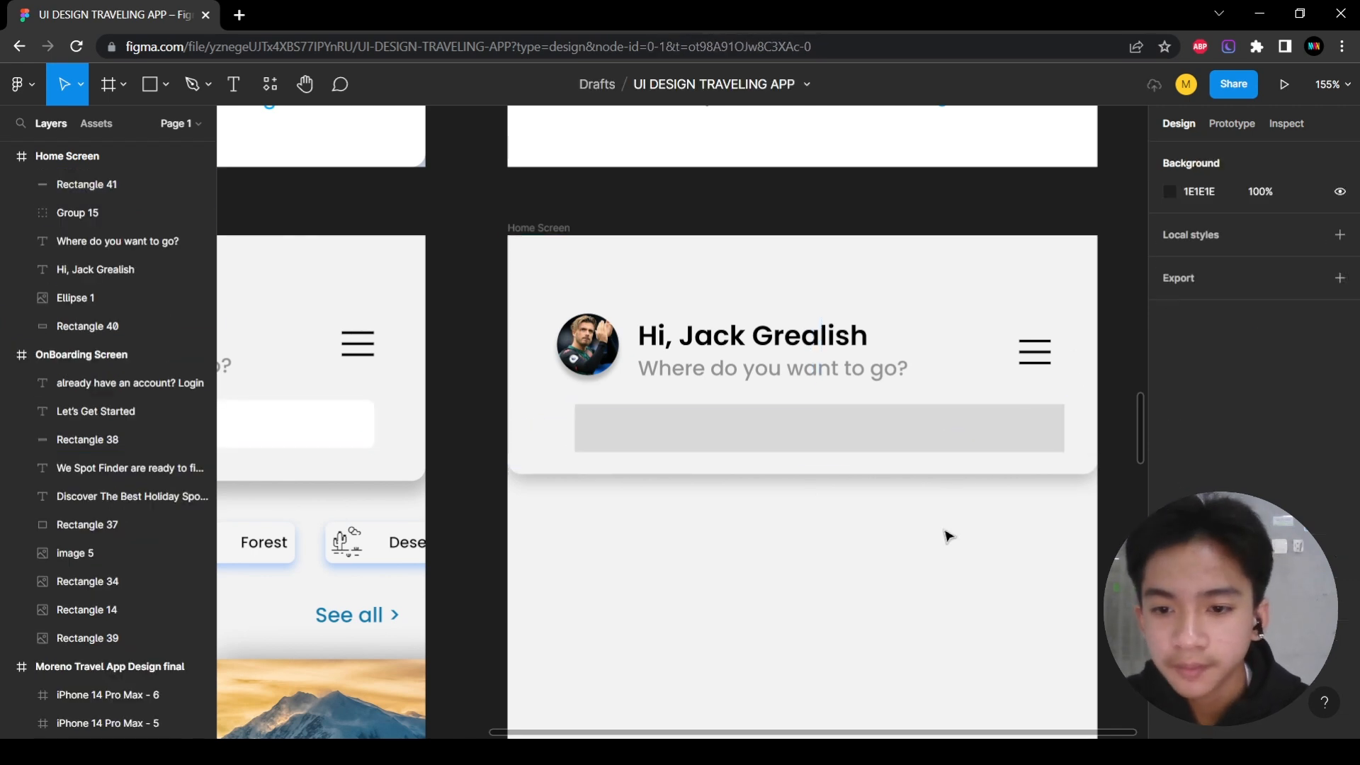
# Position the new search bar rectangle below the profile picture and subtitle at X 37, Y 120.
pyautogui.scroll(-1, 923, 494)
pyautogui.hscroll(-3, 924, 495)
pyautogui.moveTo(880, 386)
pyautogui.mouseDown()
pyautogui.moveTo(866, 373)
pyautogui.moveTo(859, 385)
pyautogui.mouseUp()
pyautogui.hscroll(3, 905, 407)
pyautogui.hscroll(-3, 744, 428)
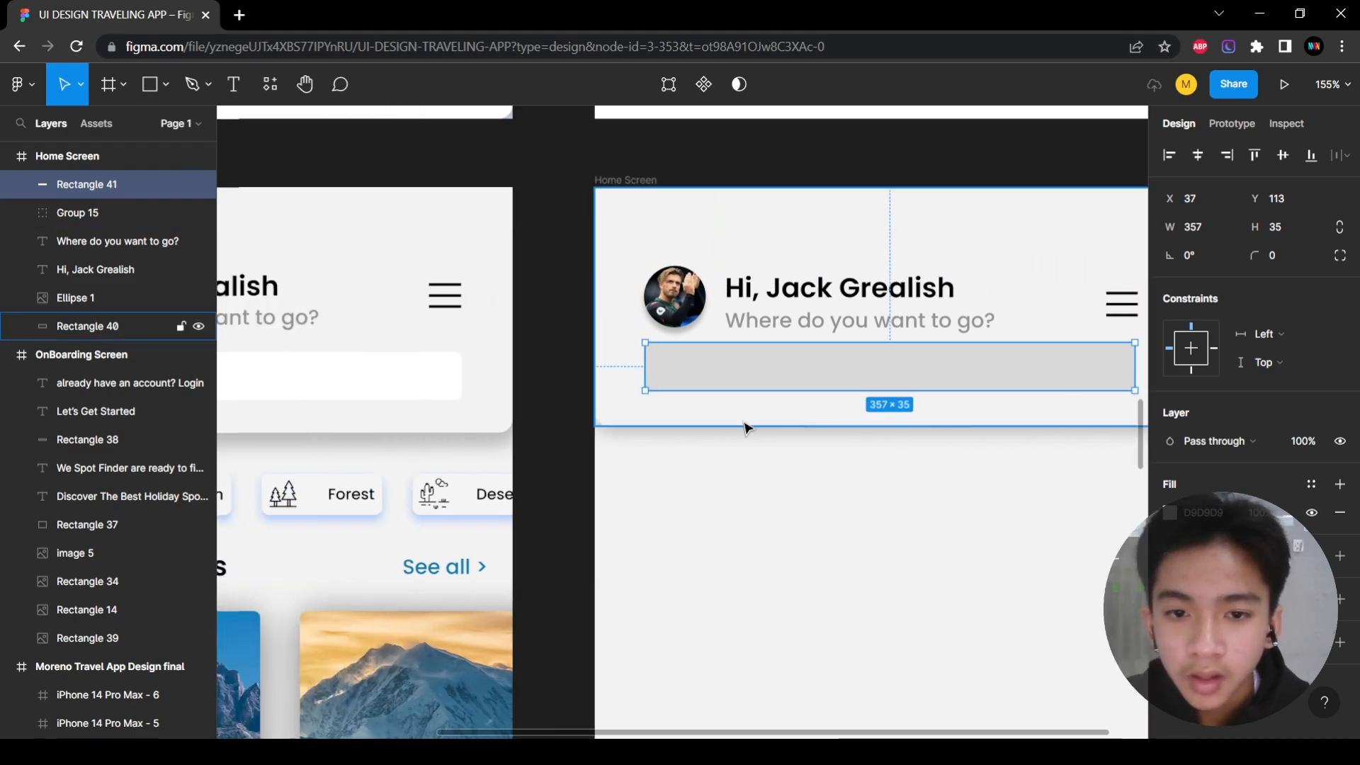
pyautogui.scroll(-4, 753, 452)
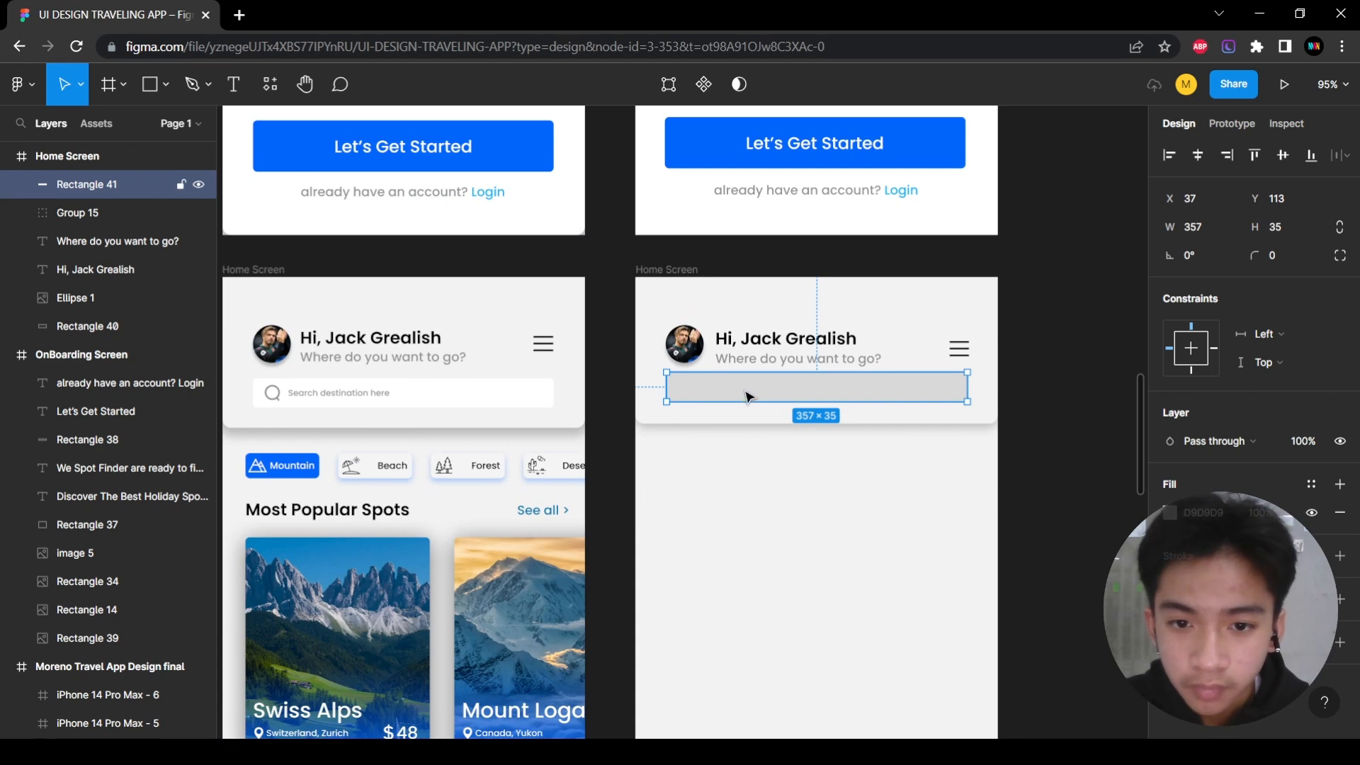
pyautogui.moveTo(748, 396); pyautogui.dragTo(749, 400)
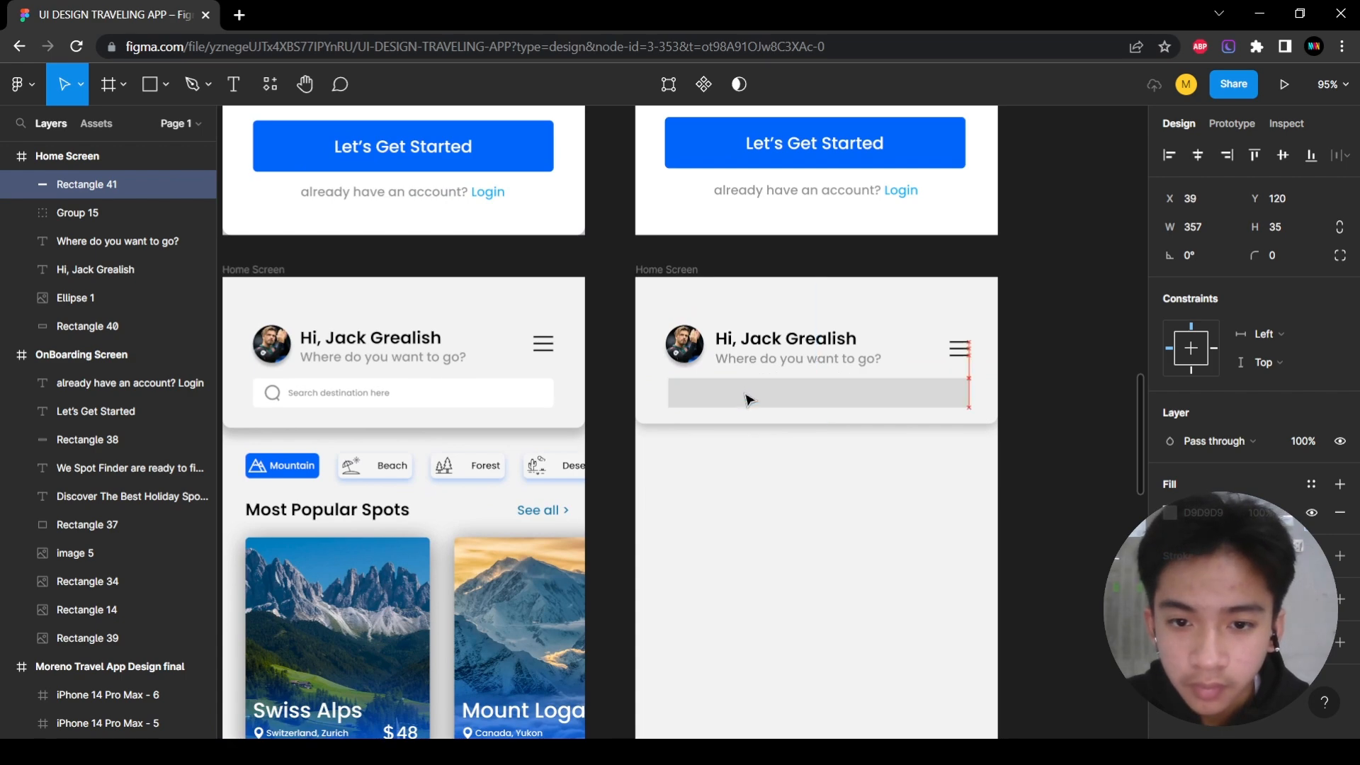
pyautogui.click(524, 400)
pyautogui.click(930, 402)
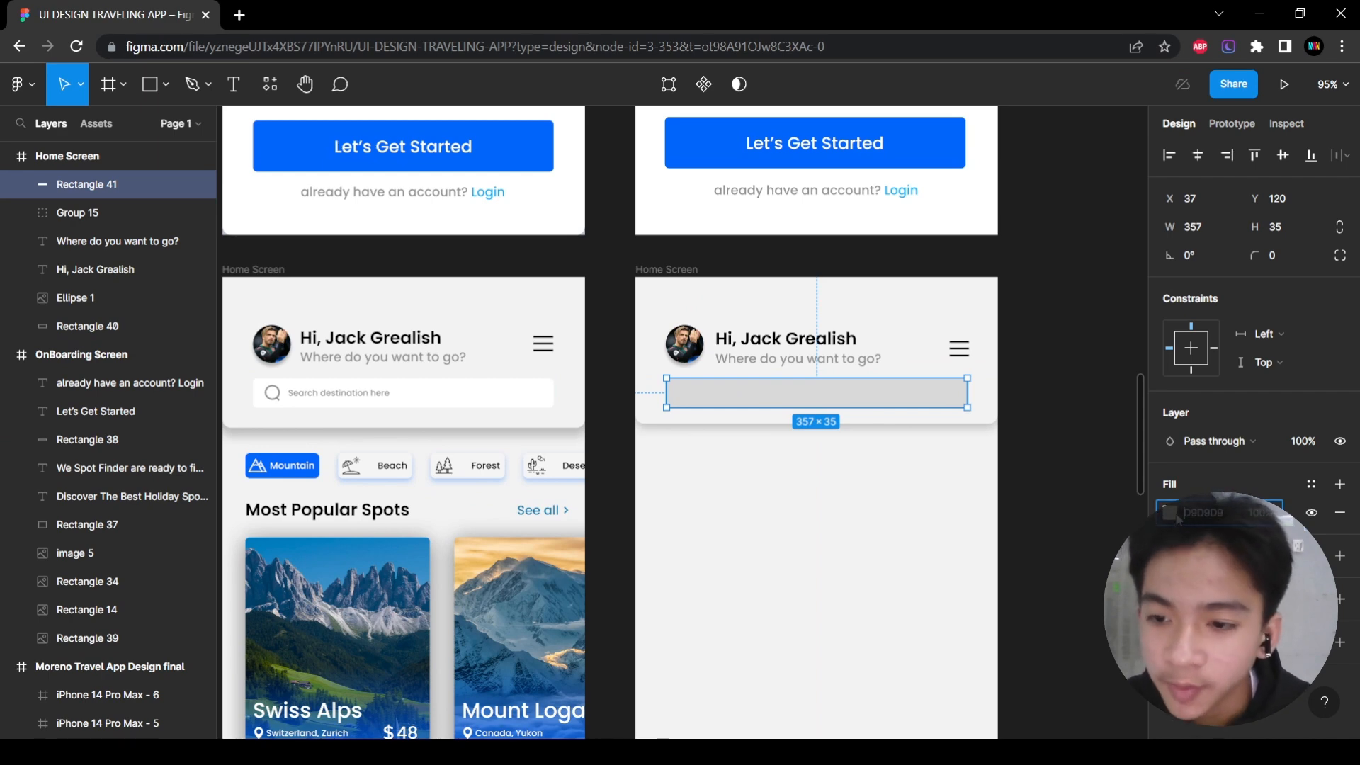
# Change the new search bar rectangle's fill to white (FFFFFF).
pyautogui.click(1170, 513)
pyautogui.write('F2F2F2')
pyautogui.press('Return')
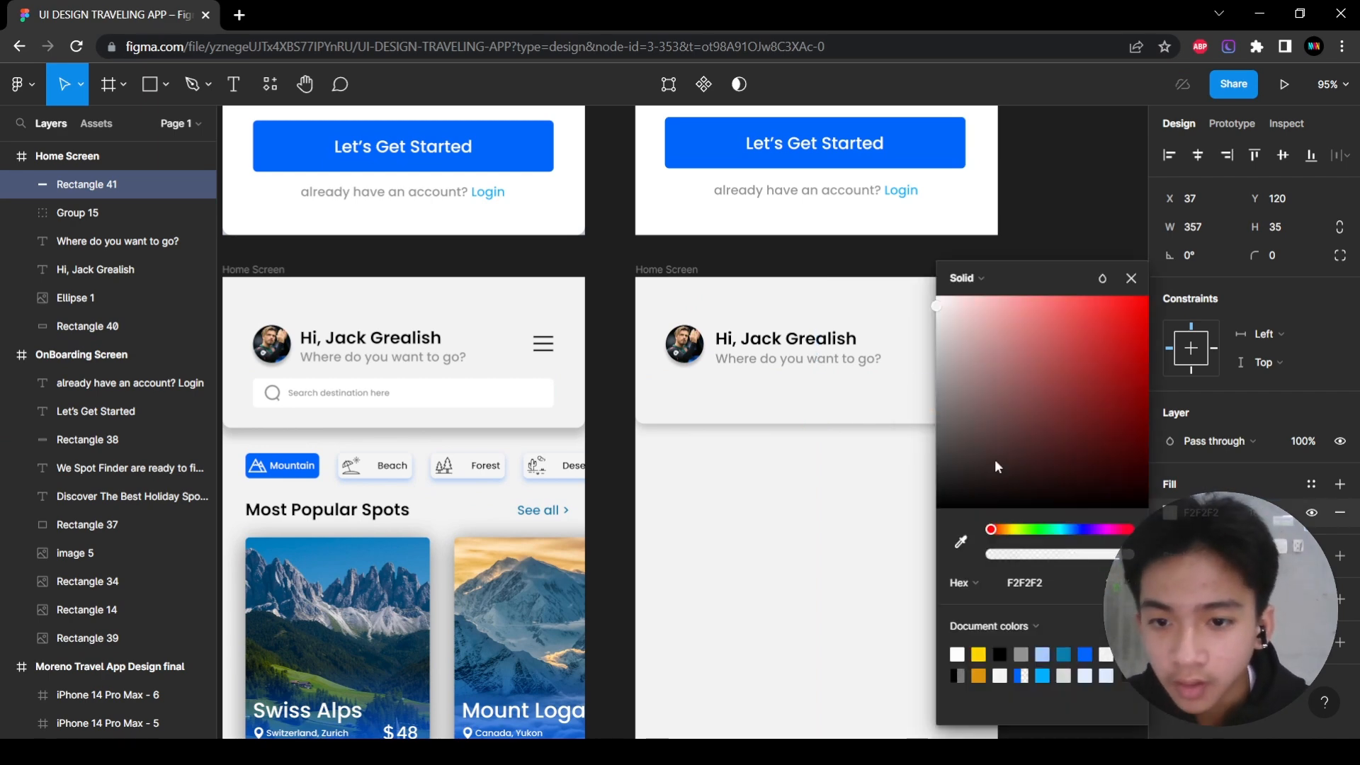
pyautogui.moveTo(940, 334); pyautogui.dragTo(911, 266)
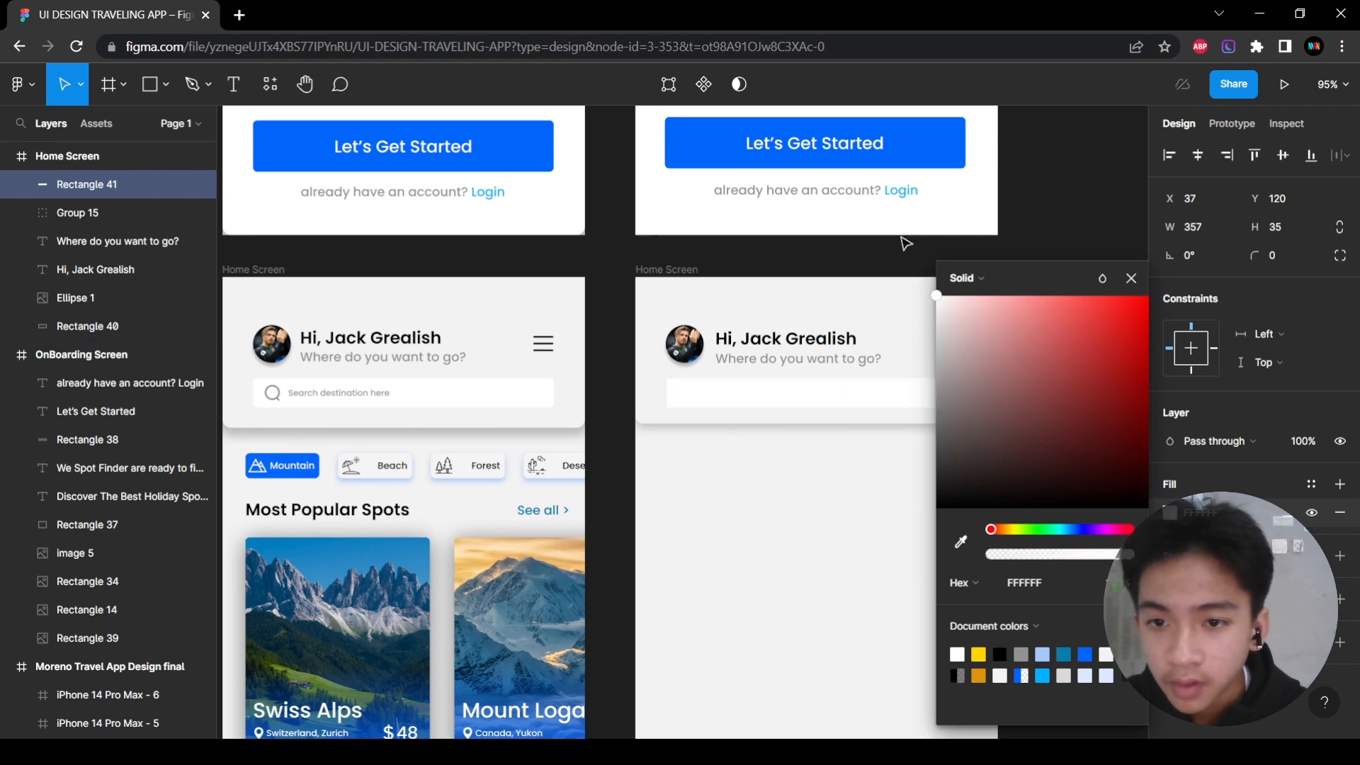
pyautogui.click(1130, 278)
pyautogui.click(1070, 363)
# Set the new search bar's corner radius to 5, matching the reference search bar.
pyautogui.scroll(10, 1017, 434)
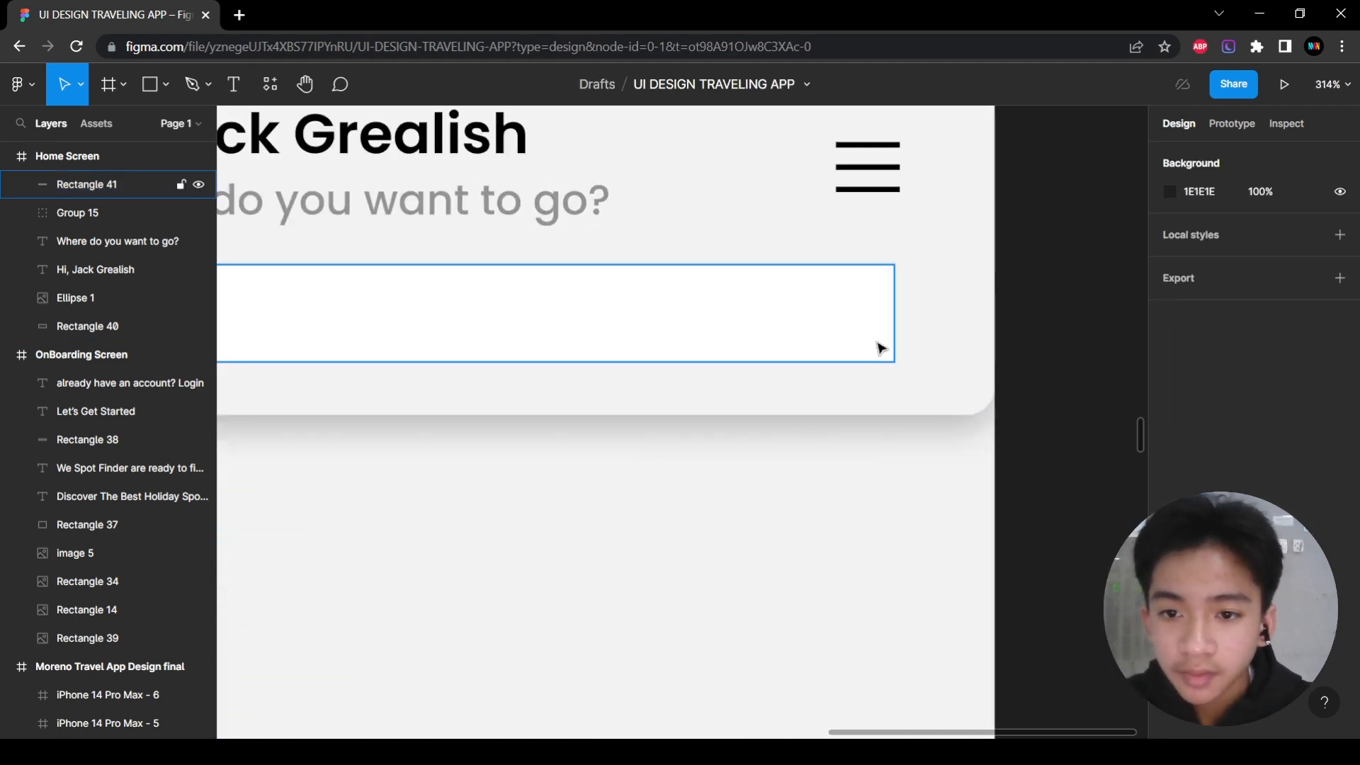
pyautogui.scroll(-5, 911, 464)
pyautogui.hscroll(-10, 929, 534)
pyautogui.scroll(6, 788, 578)
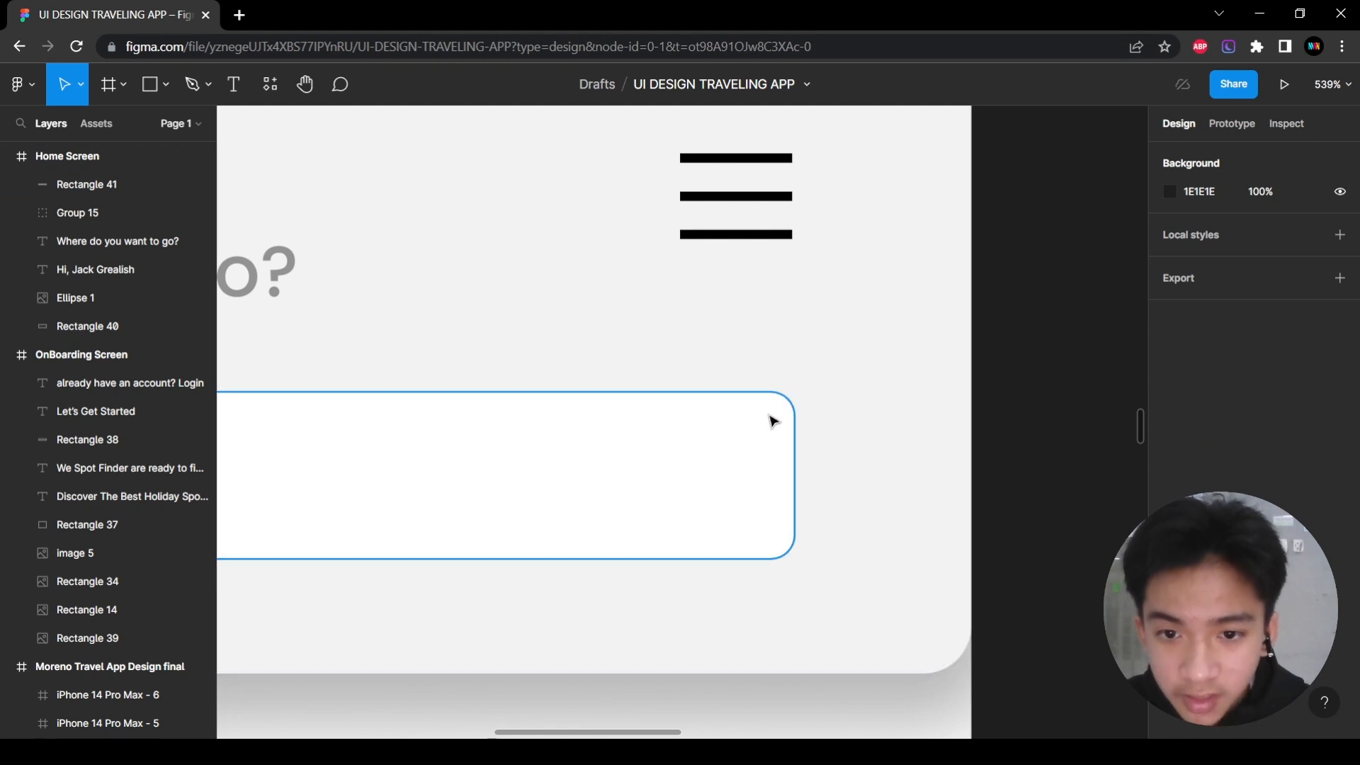
pyautogui.click(780, 418)
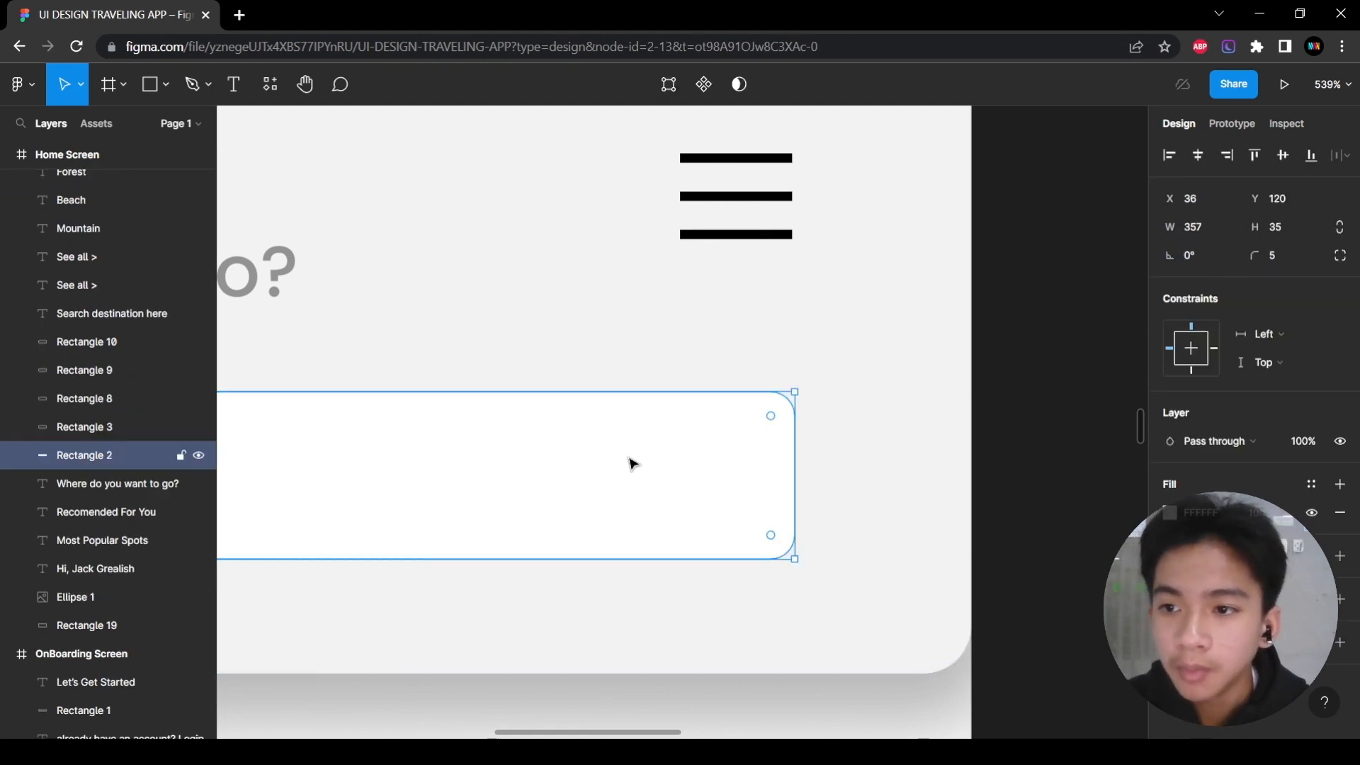
pyautogui.hscroll(10, 607, 501)
pyautogui.click(431, 455)
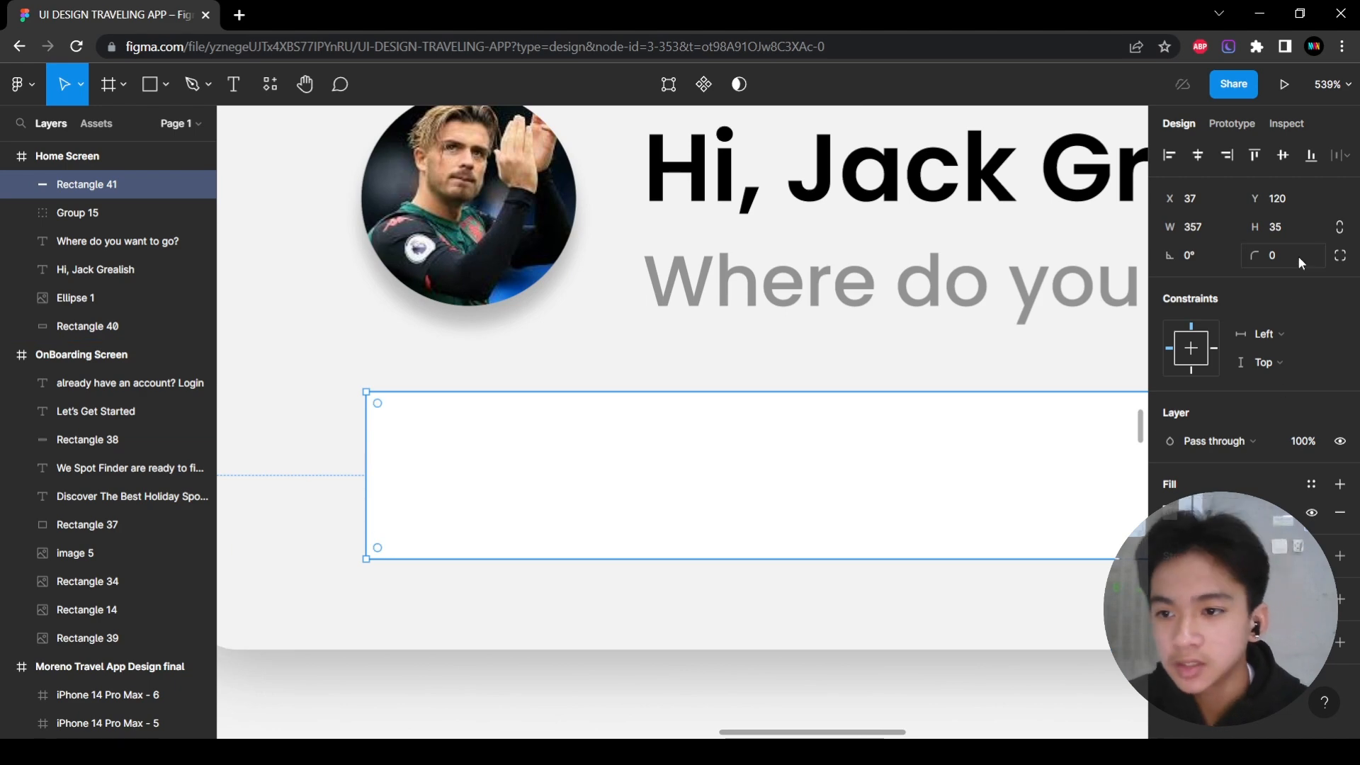
pyautogui.write('4')
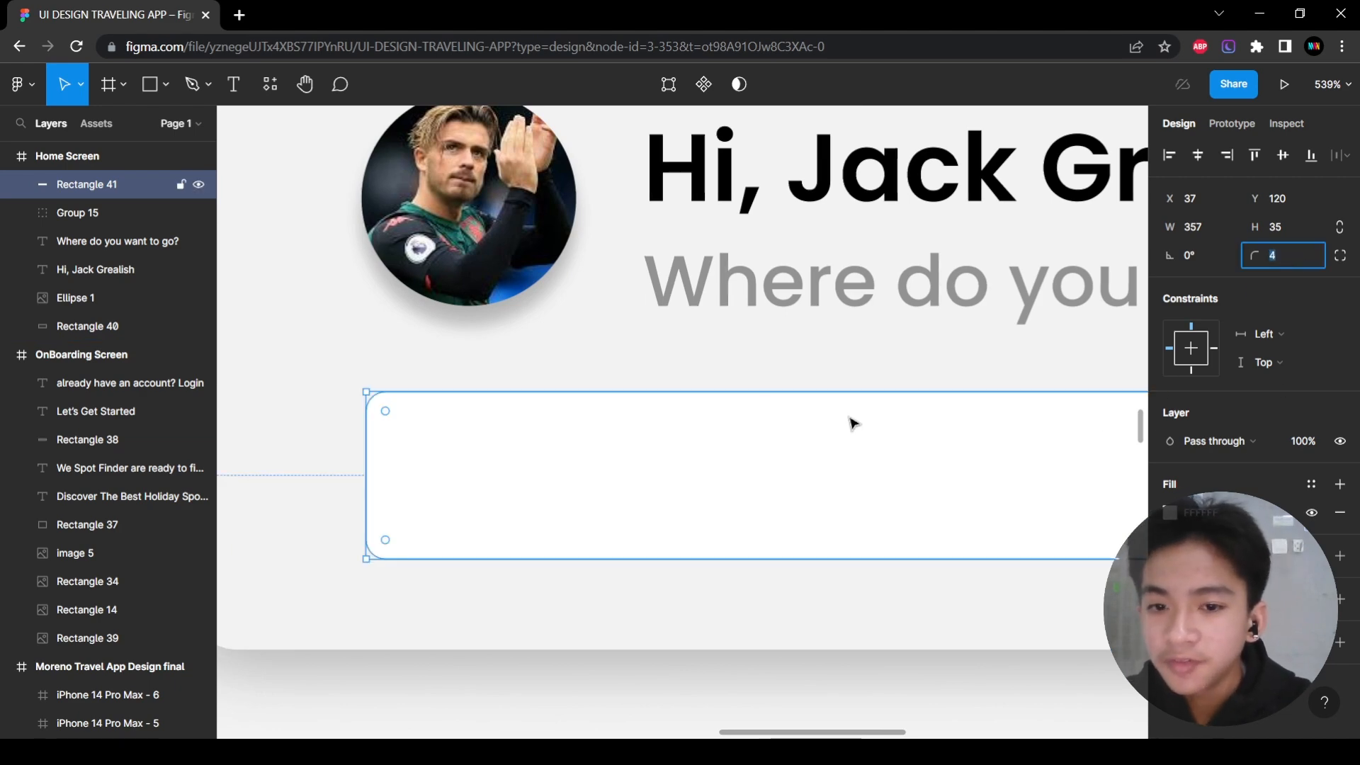
pyautogui.click(552, 328)
pyautogui.scroll(-10, 607, 440)
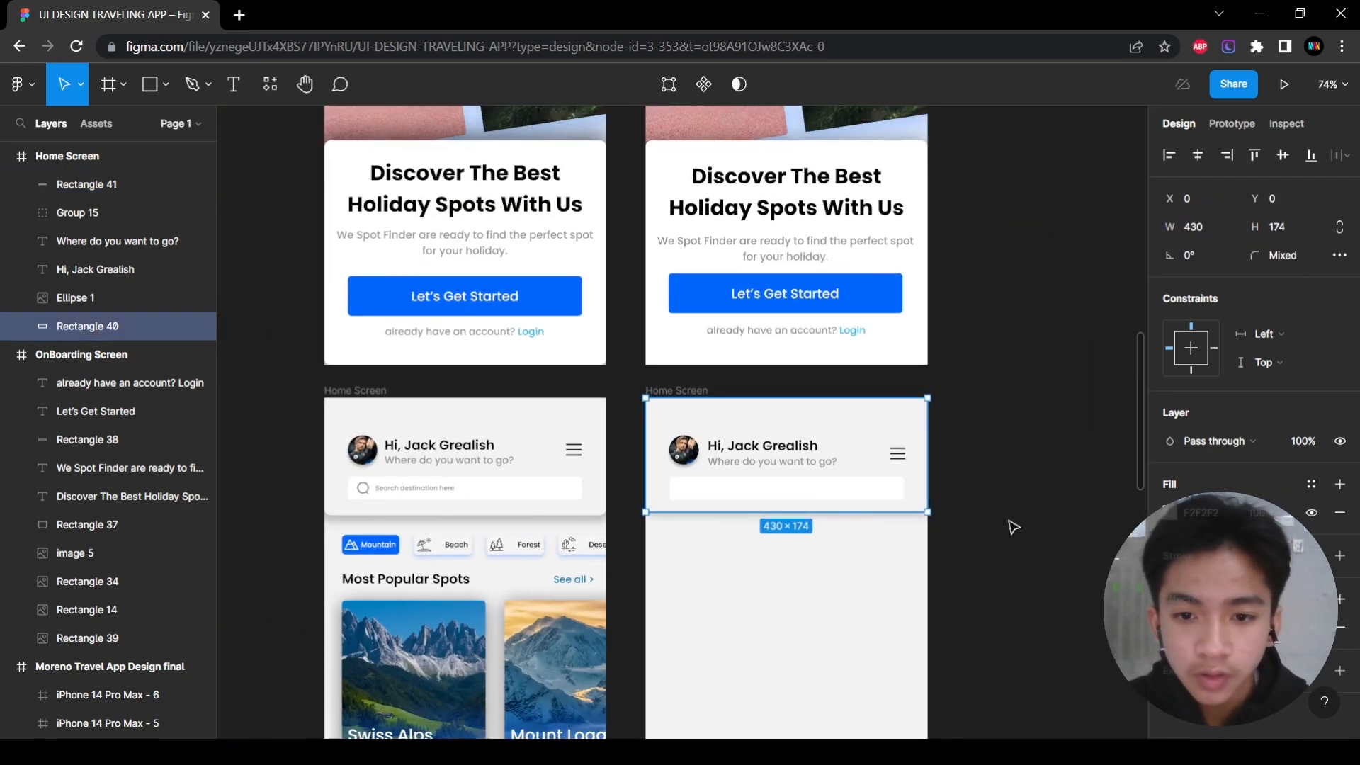
pyautogui.click(1015, 527)
# Examine the reference search icon's group dimensions and its circle-and-handle construction.
pyautogui.hscroll(-2, 991, 509)
pyautogui.hscroll(1, 990, 507)
pyautogui.click(804, 500)
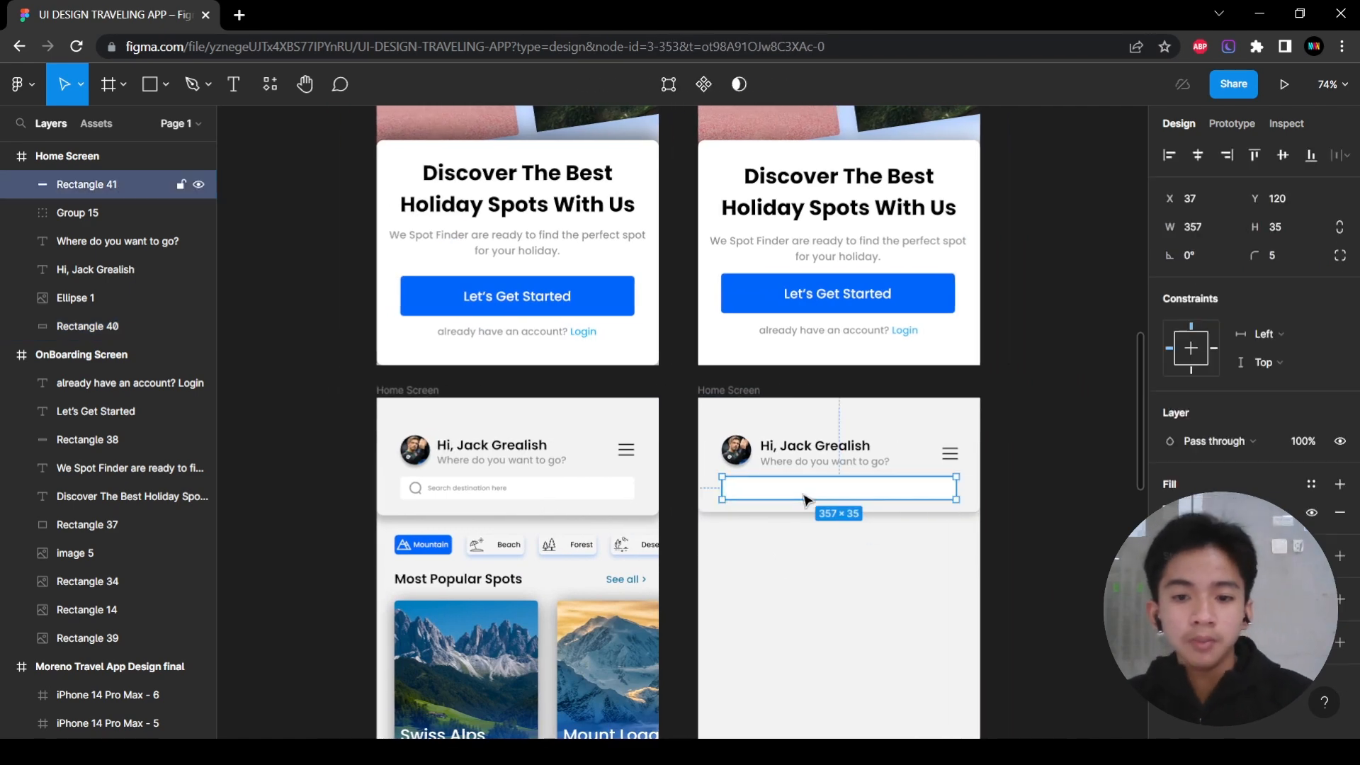
pyautogui.scroll(15, 425, 483)
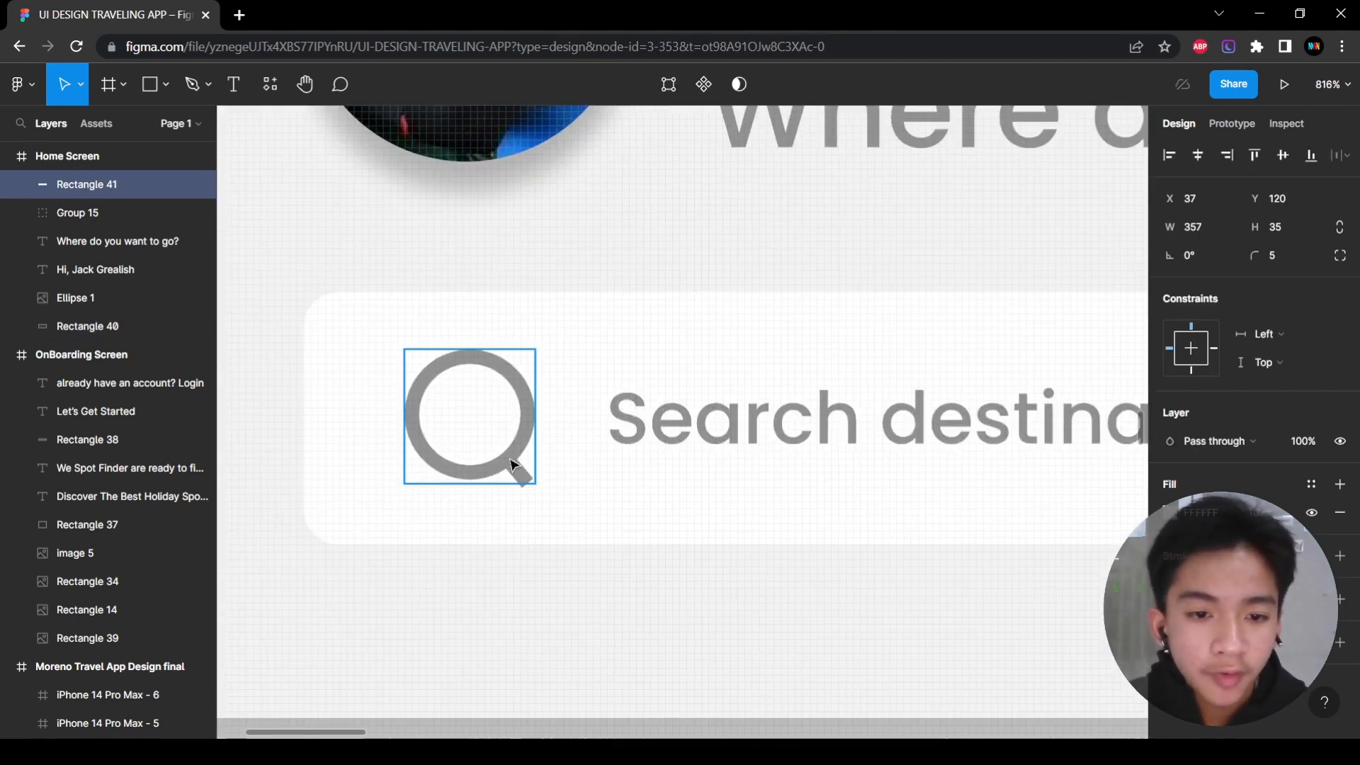
pyautogui.click(530, 476)
pyautogui.scroll(-4, 607, 507)
pyautogui.hscroll(-3, 673, 574)
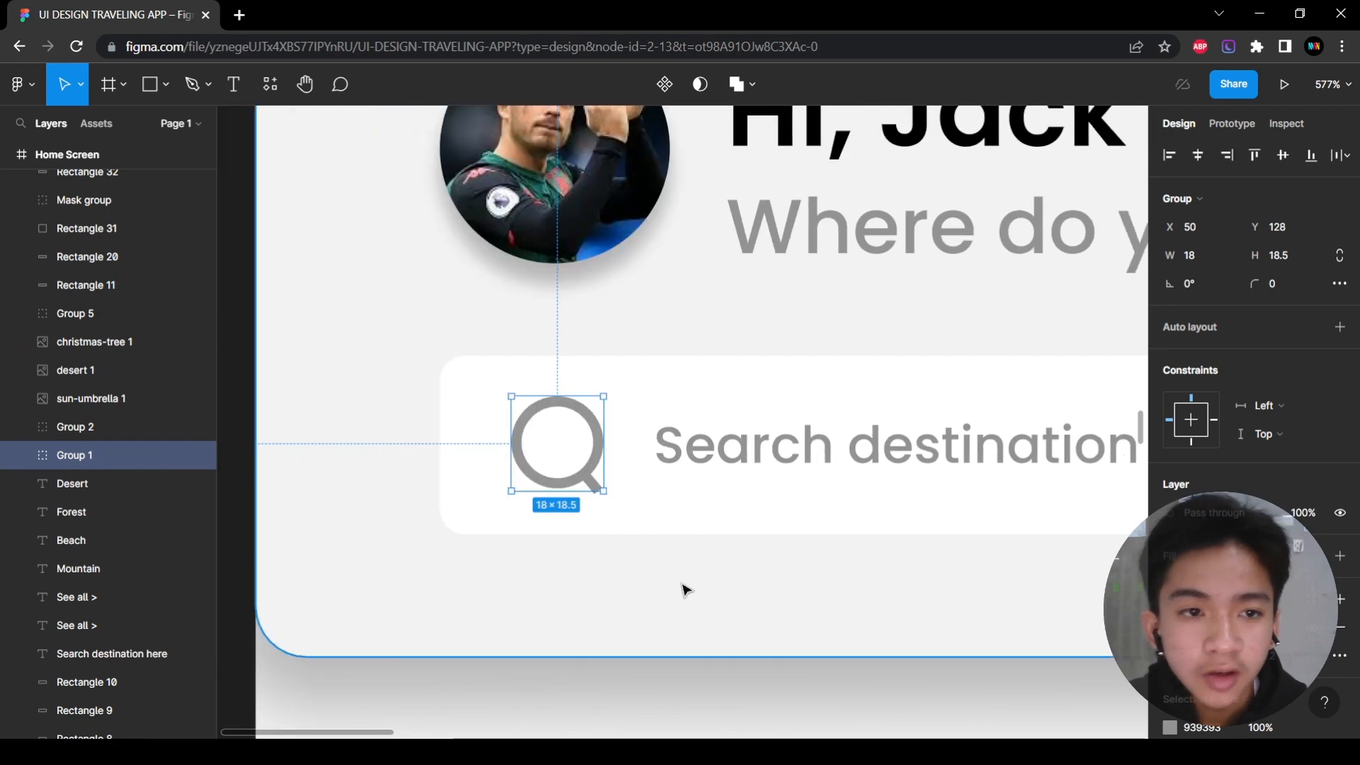
pyautogui.scroll(-2, 275, 178)
pyautogui.hscroll(-1, 276, 178)
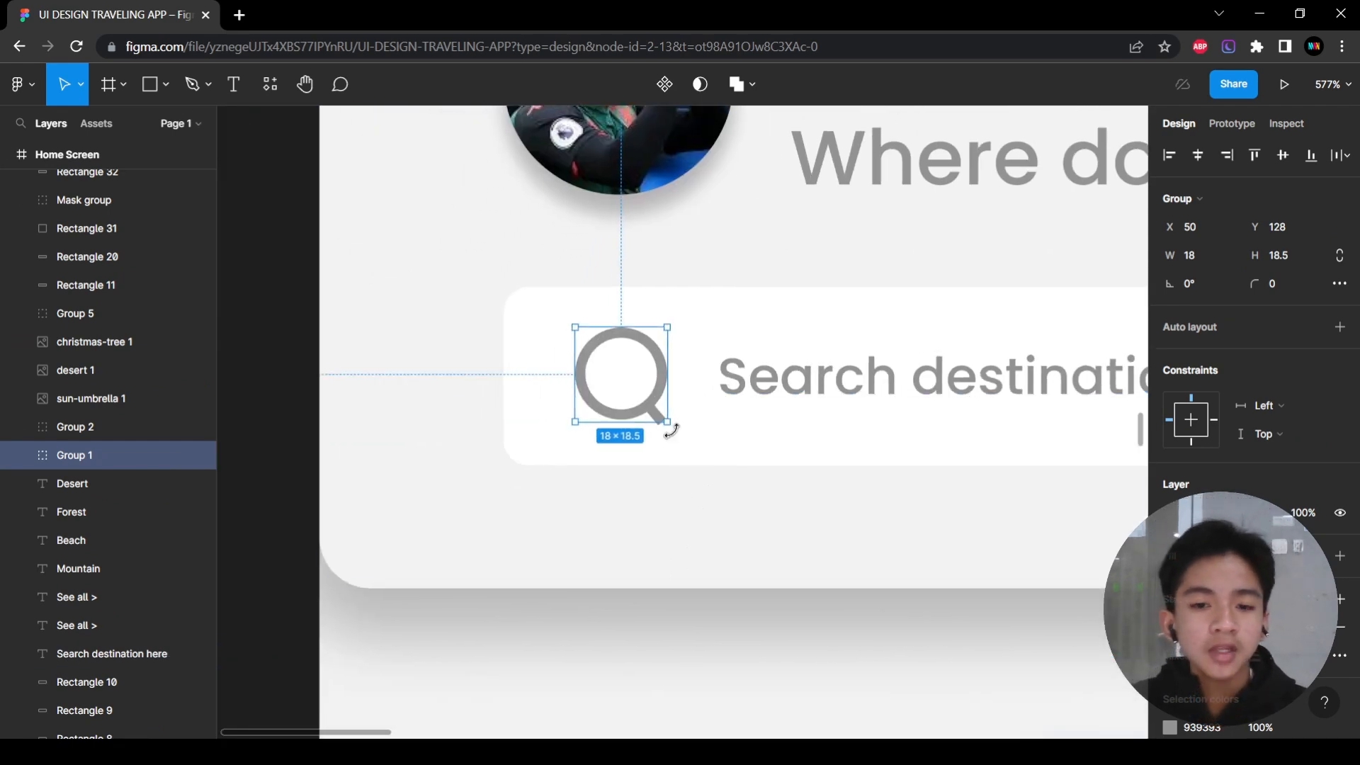
pyautogui.scroll(1, 623, 393)
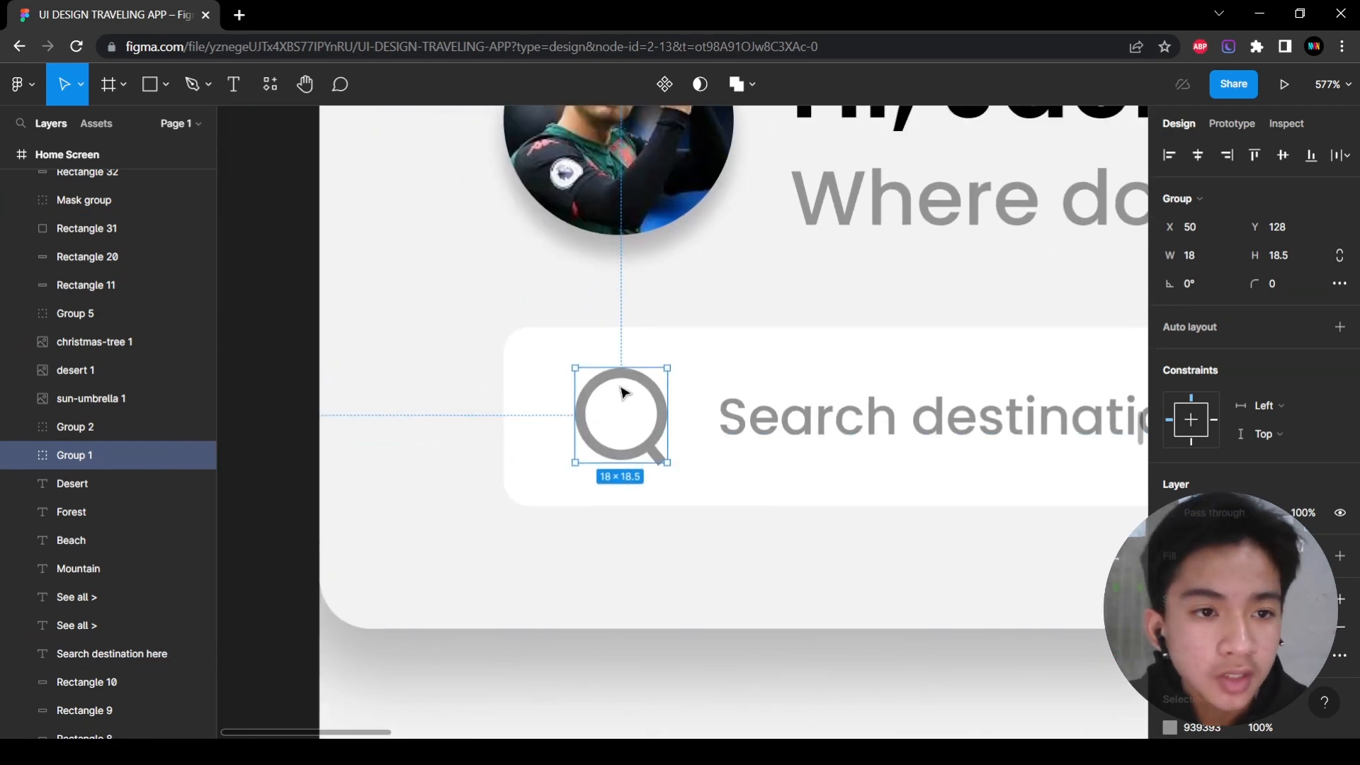
# Draw an 18 × 18 circle directly below the reference search icon at X 50, Y 157.
pyautogui.click(165, 85)
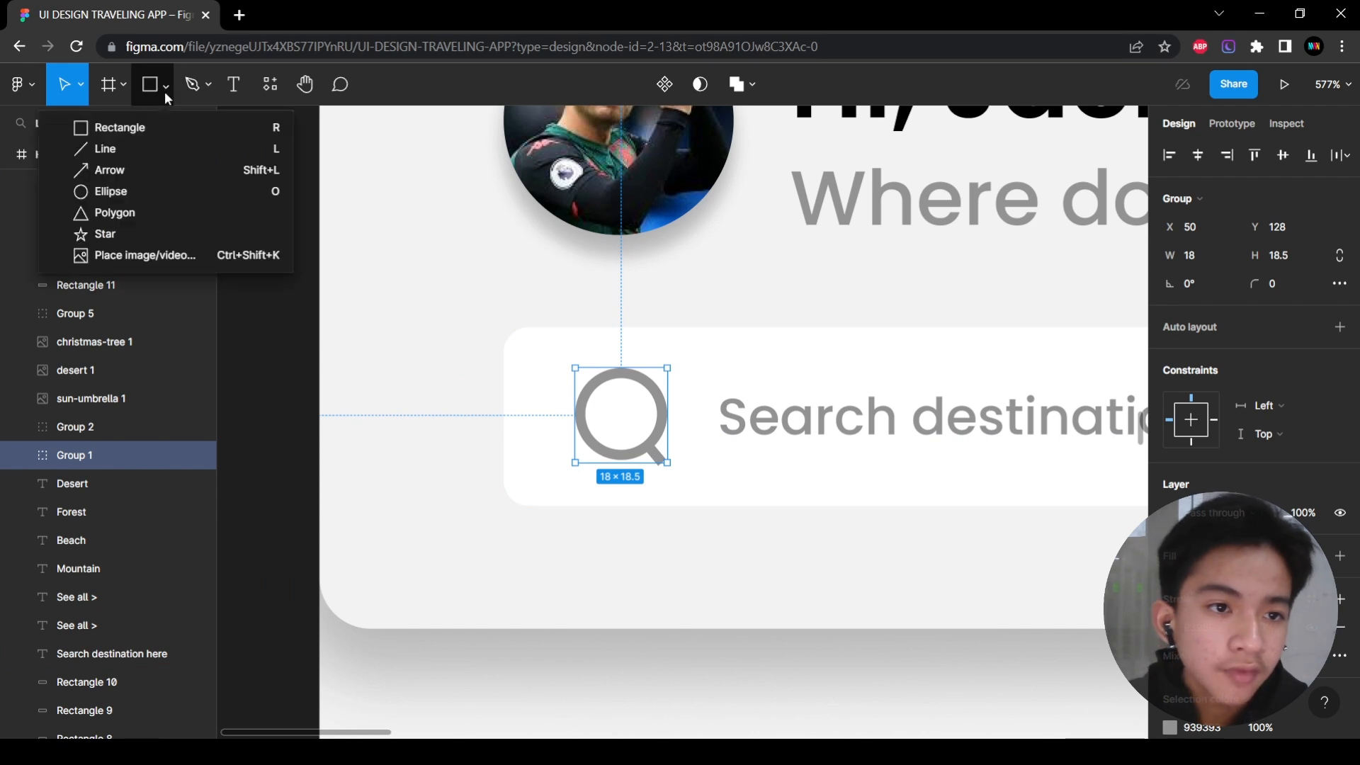
pyautogui.click(177, 186)
pyautogui.moveTo(581, 372); pyautogui.dragTo(635, 567)
pyautogui.scroll(-2, 635, 540)
pyautogui.scroll(1, 673, 588)
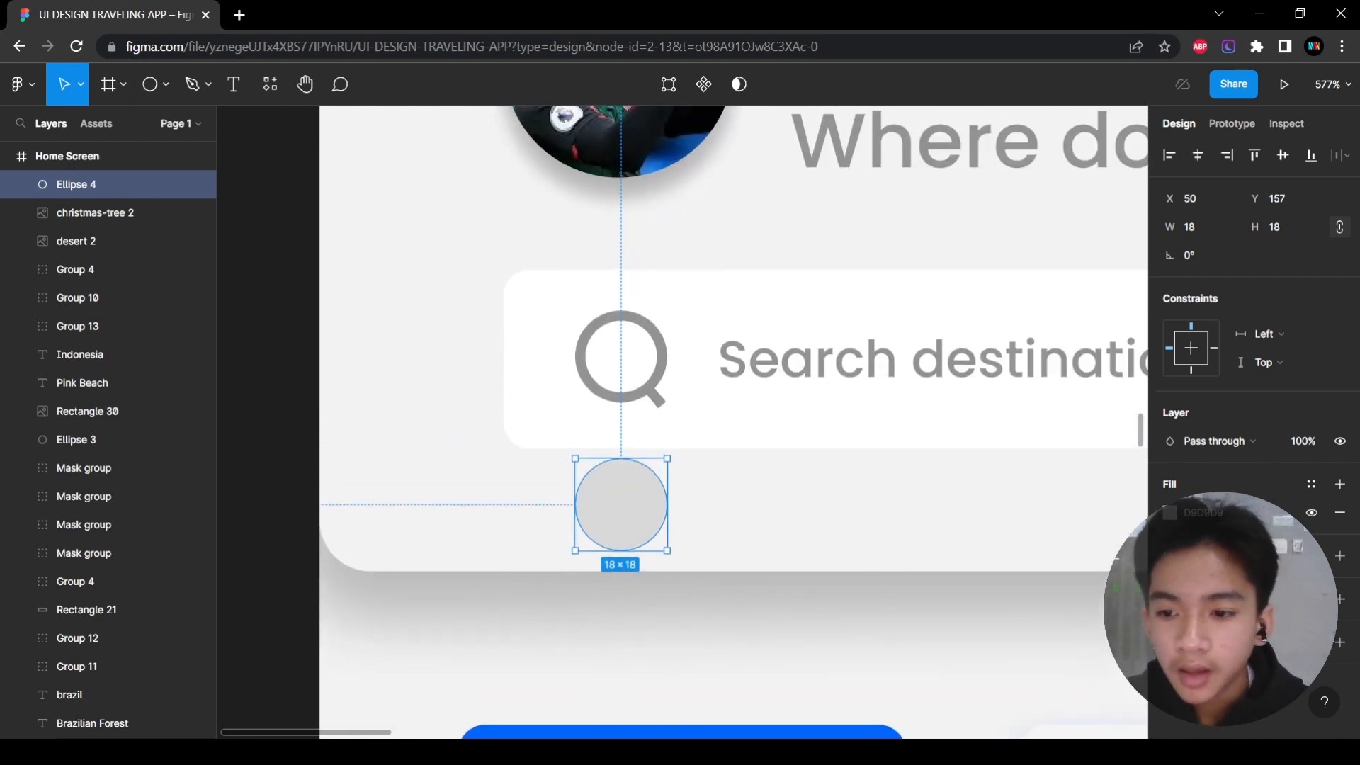
# Give the new circle a black (000000) inside stroke of weight 2, matching the reference, and remove its fill.
pyautogui.click(1231, 558)
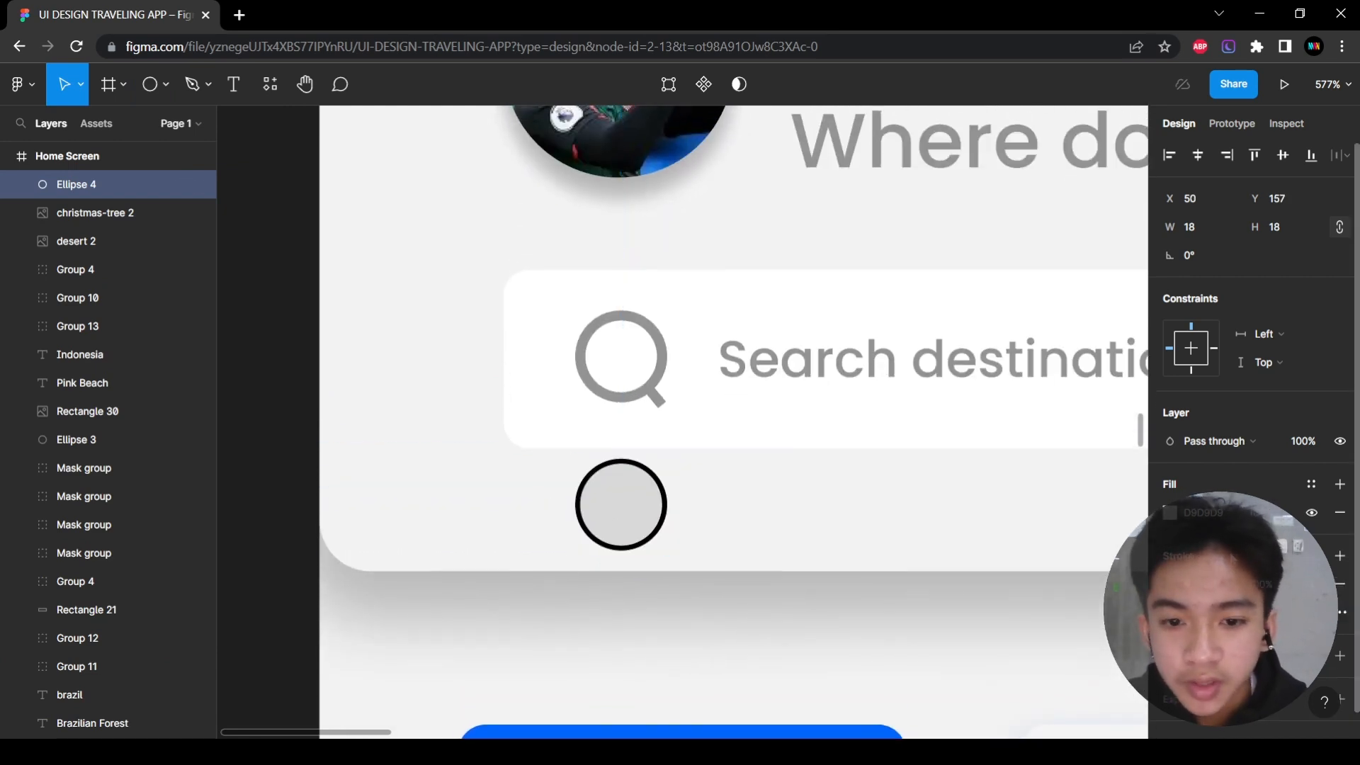
pyautogui.doubleClick(656, 376)
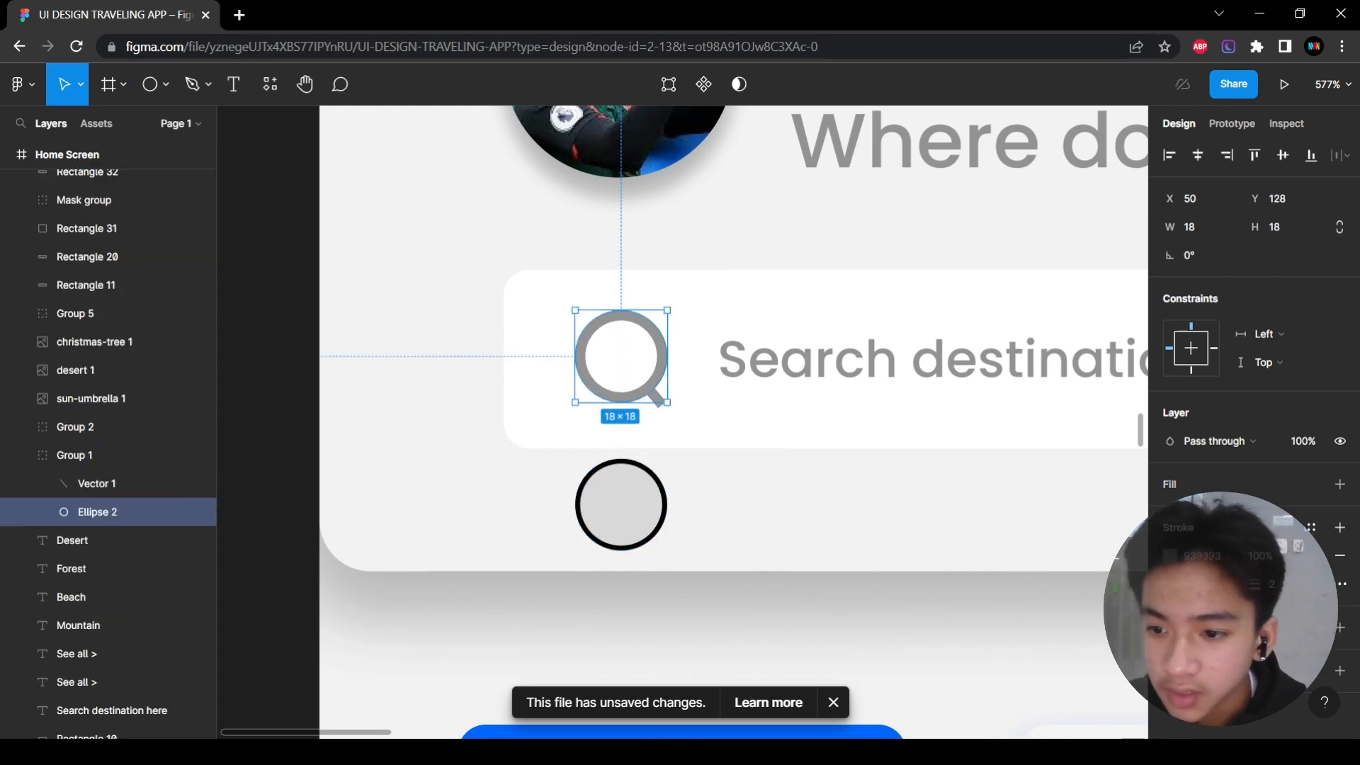
pyautogui.click(666, 532)
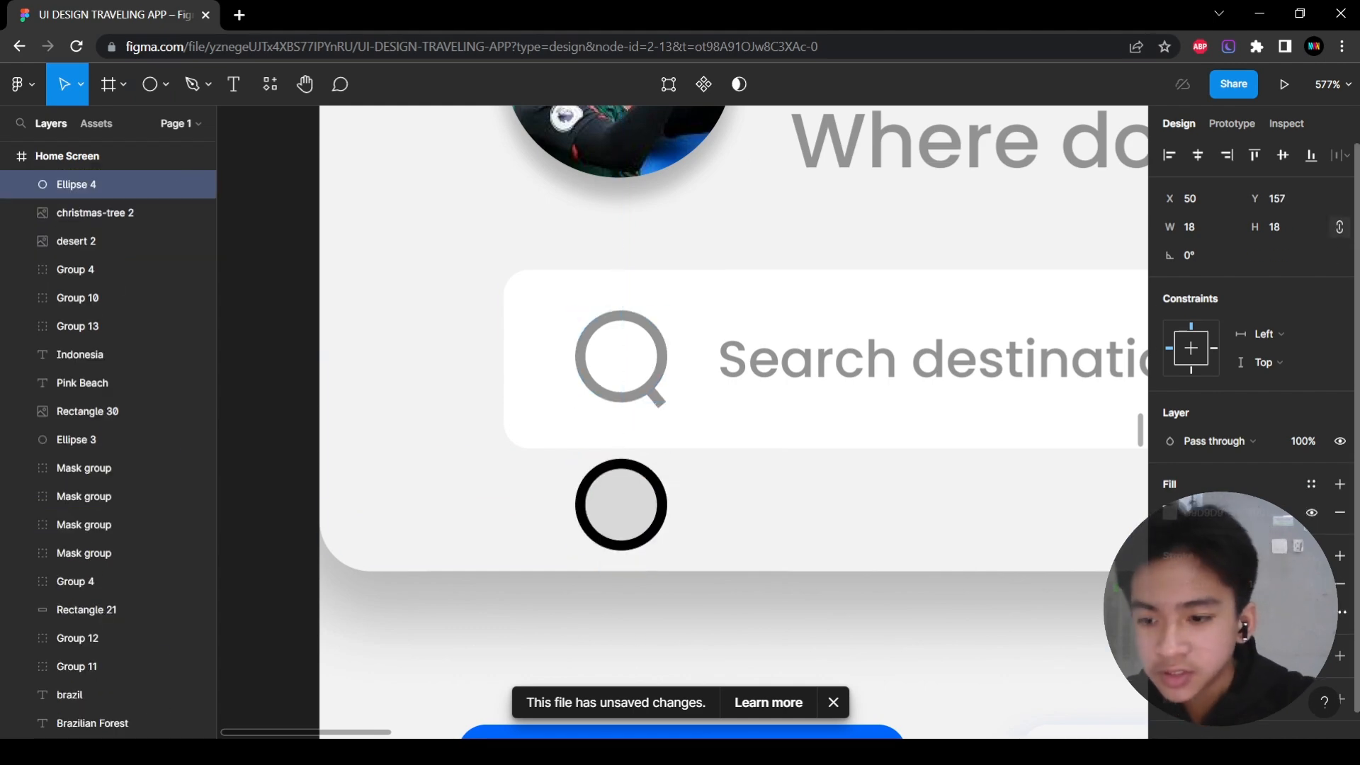
pyautogui.click(701, 515)
pyautogui.click(653, 522)
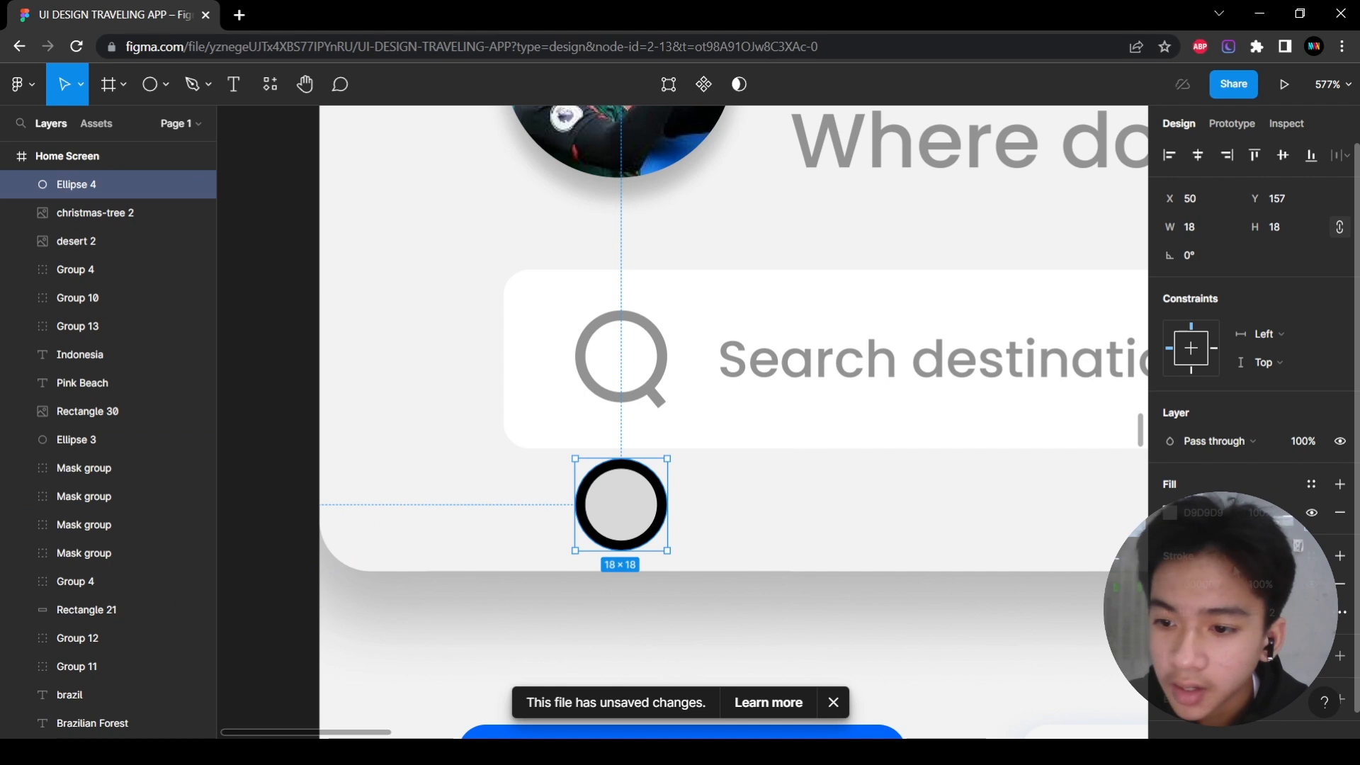
pyautogui.click(1340, 512)
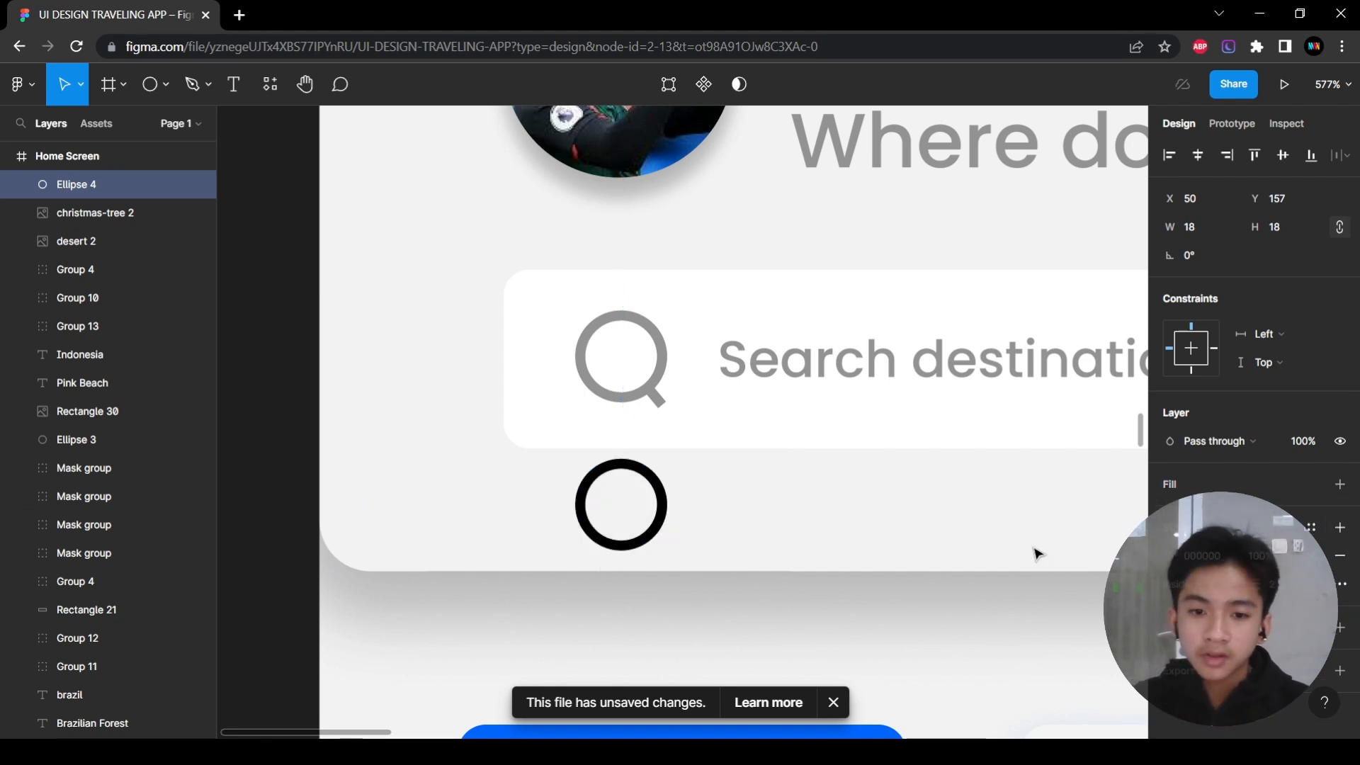
# Draw a short diagonal handle about 2 × 2.5 with the Pen tool near the circle's lower-right edge, using a black stroke of weight 2.
pyautogui.moveTo(639, 536)
pyautogui.mouseDown()
pyautogui.moveTo(670, 608)
pyautogui.moveTo(692, 492)
pyautogui.moveTo(668, 401)
pyautogui.moveTo(641, 542)
pyautogui.mouseUp()
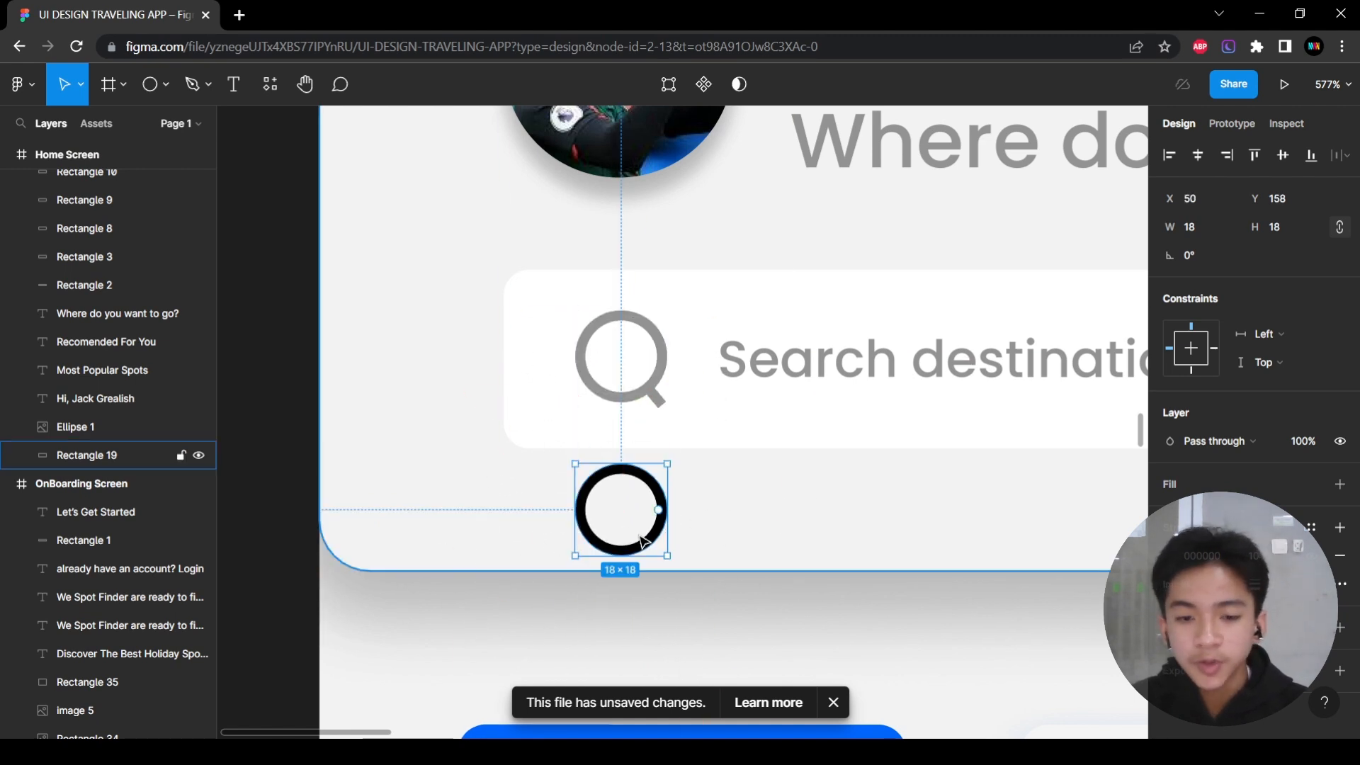
pyautogui.doubleClick(652, 394)
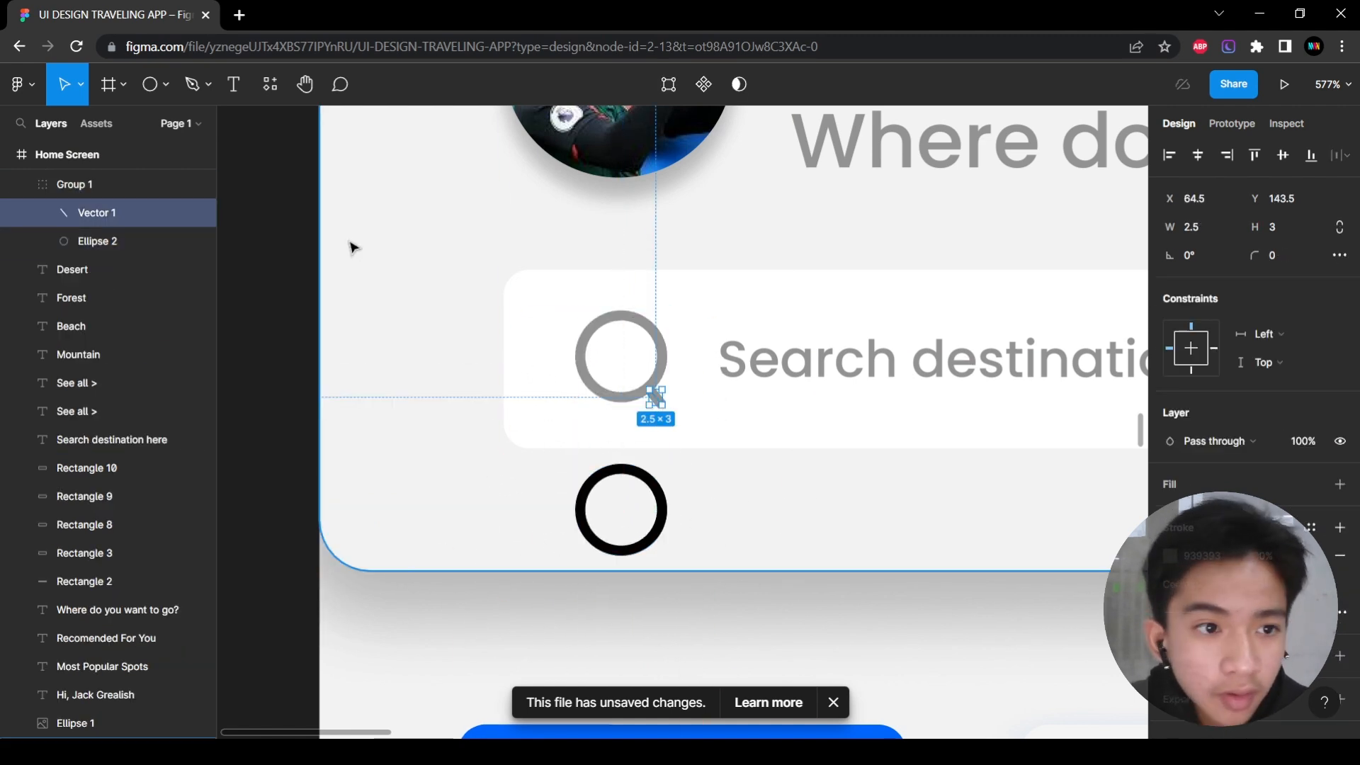
pyautogui.click(191, 89)
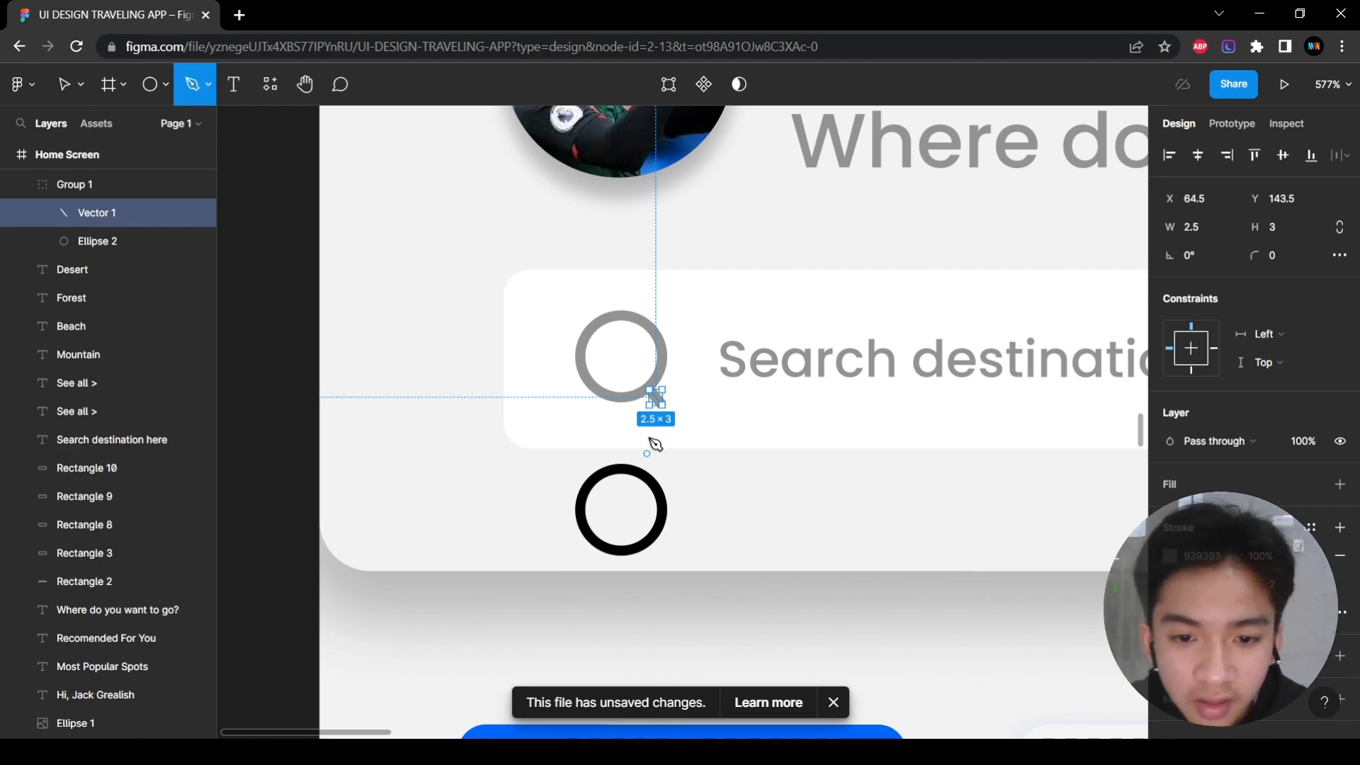
pyautogui.keyDown('ctrl'); pyautogui.scroll(5, 669, 542); pyautogui.keyUp('ctrl')
pyautogui.click(669, 536)
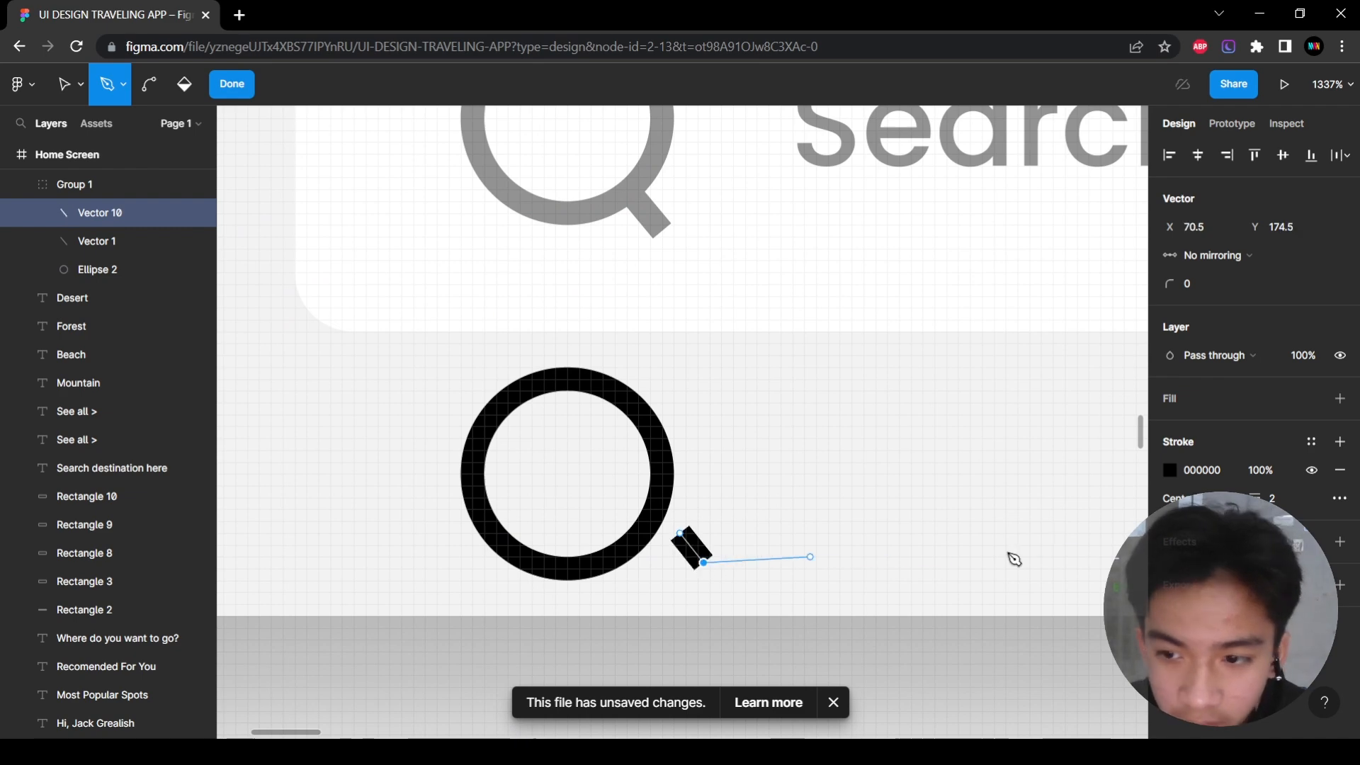
pyautogui.press('Escape')
pyautogui.press('Escape')
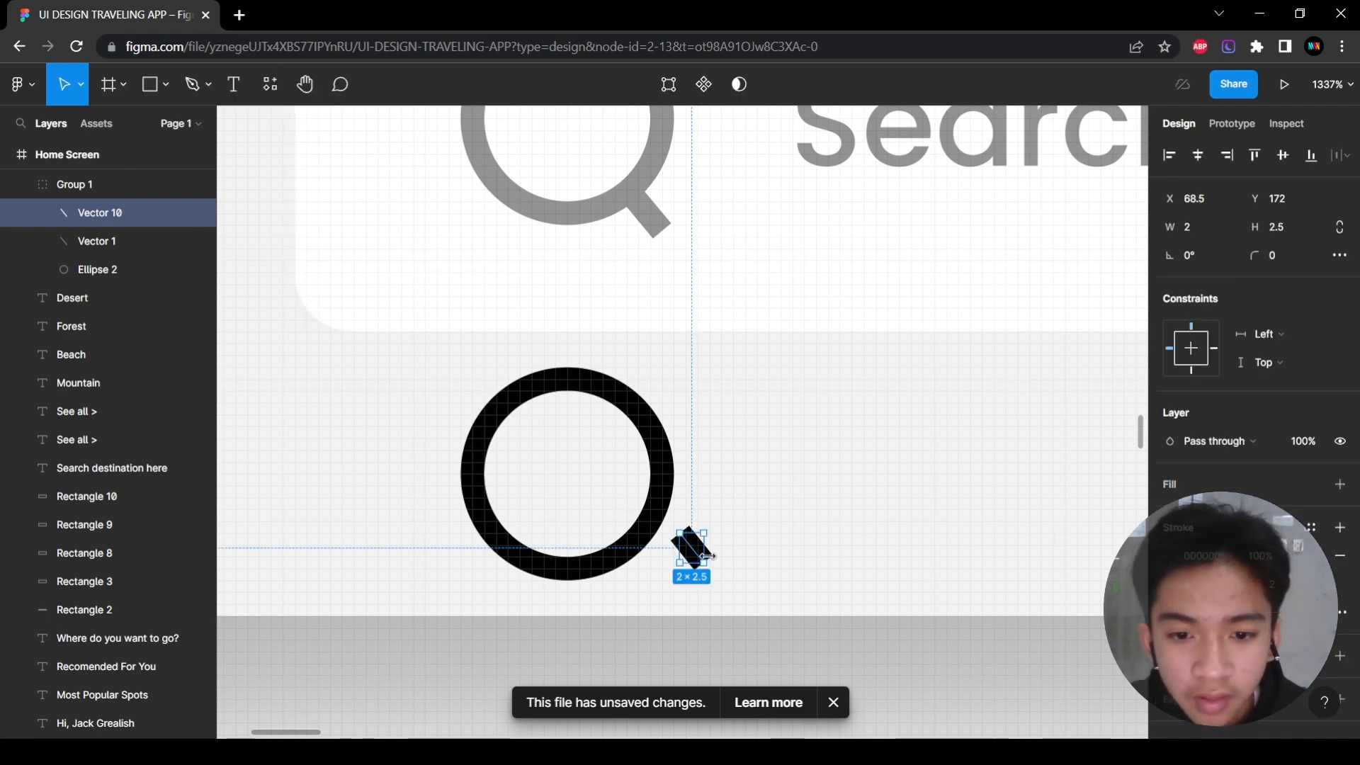
# Move the handle line against the circle's lower-right edge at X 65, Y 173.
pyautogui.moveTo(697, 559)
pyautogui.mouseDown()
pyautogui.moveTo(652, 573)
pyautogui.moveTo(660, 585)
pyautogui.mouseUp()
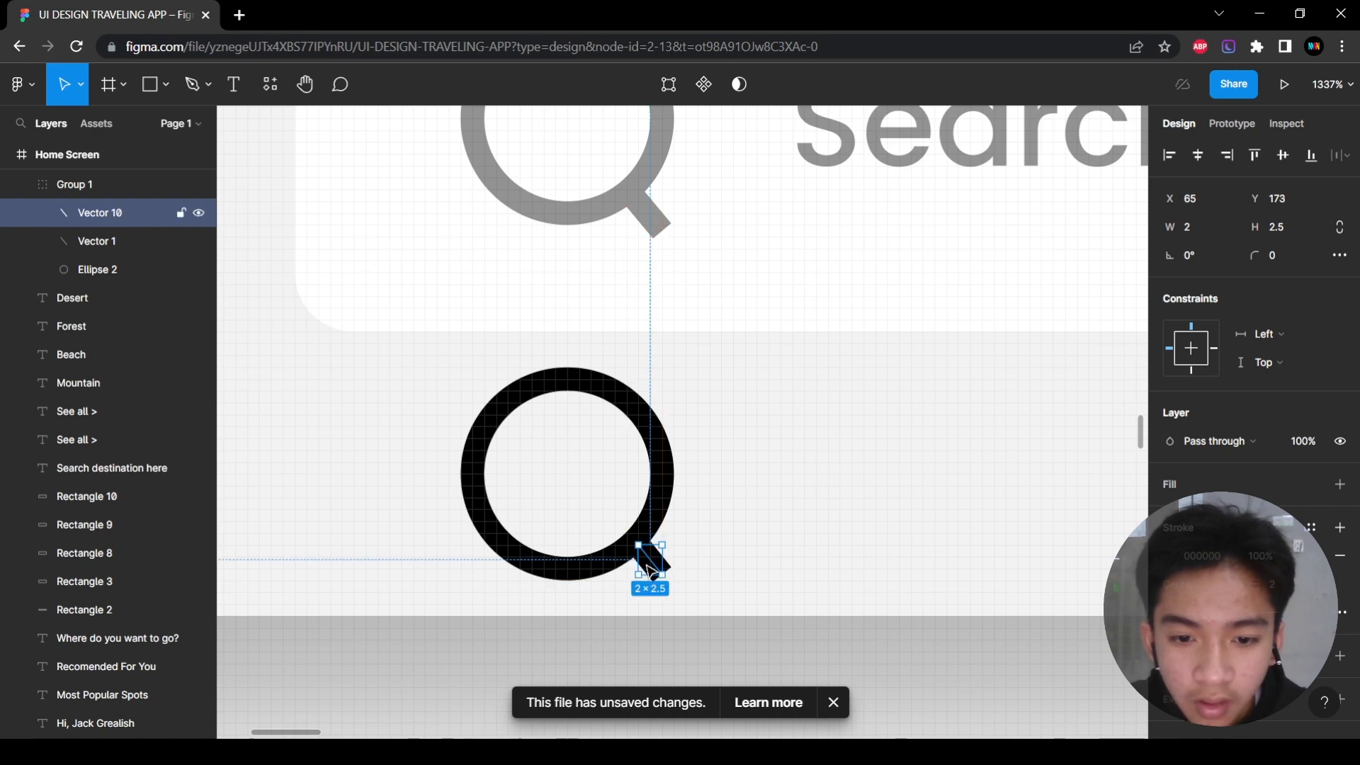
pyautogui.scroll(-3, 787, 563)
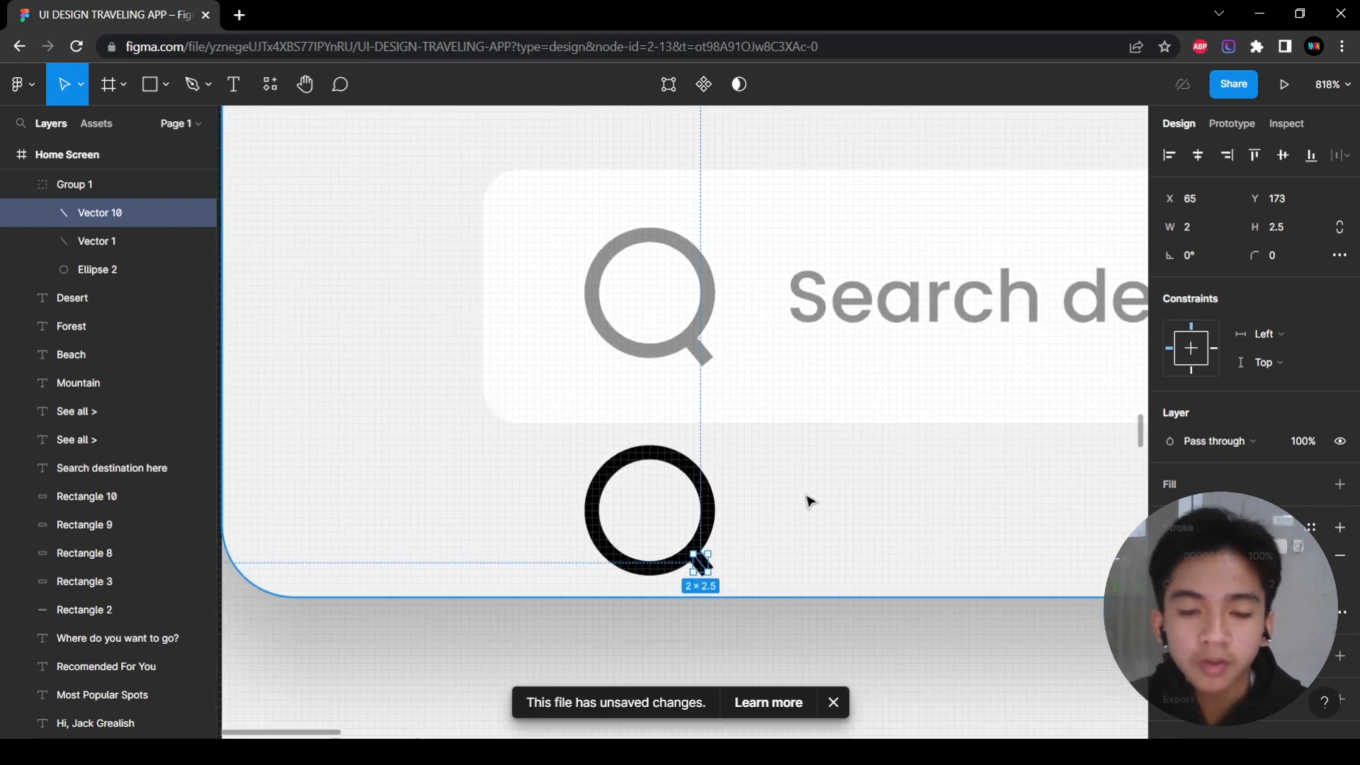
pyautogui.click(874, 510)
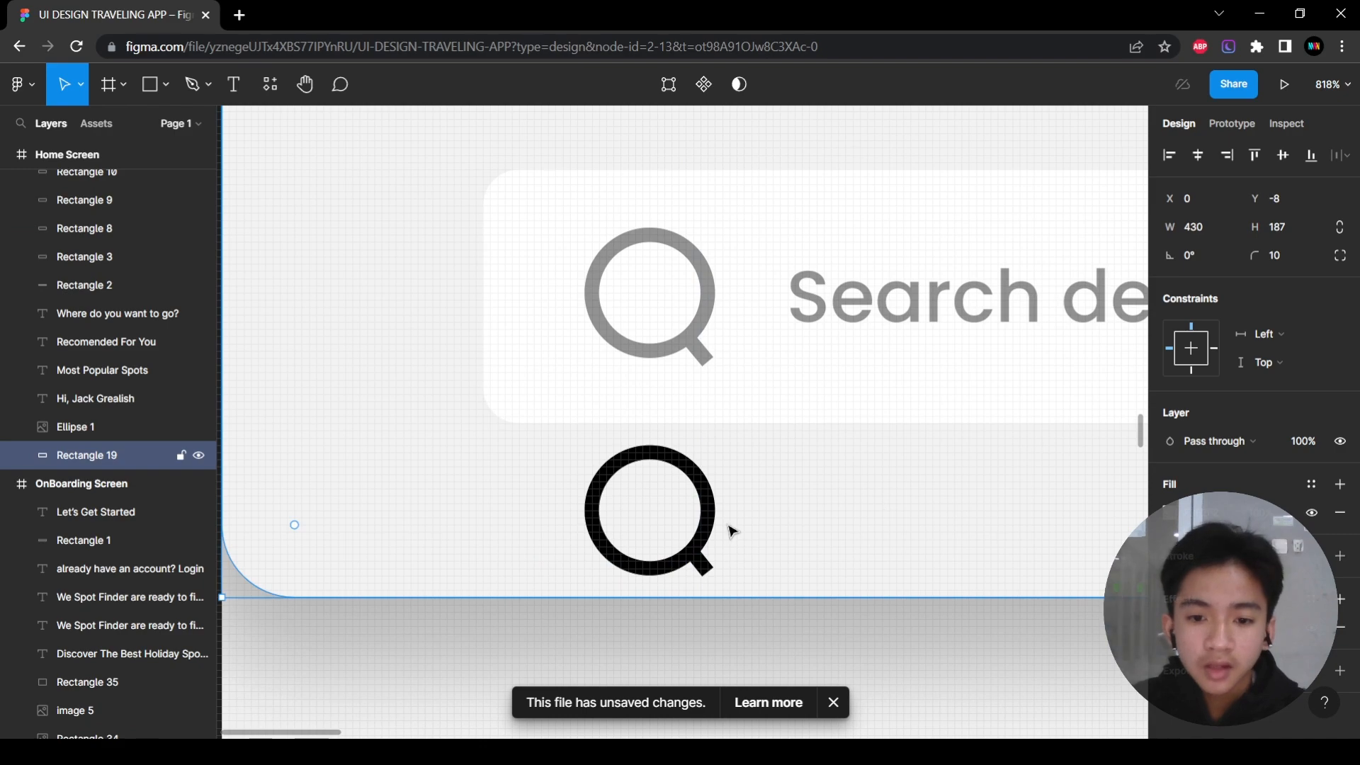
# Try to reposition the new icon's circle and handle, undoing the misplaced moves.
pyautogui.click(708, 571)
pyautogui.scroll(4, 708, 571)
pyautogui.click(687, 565)
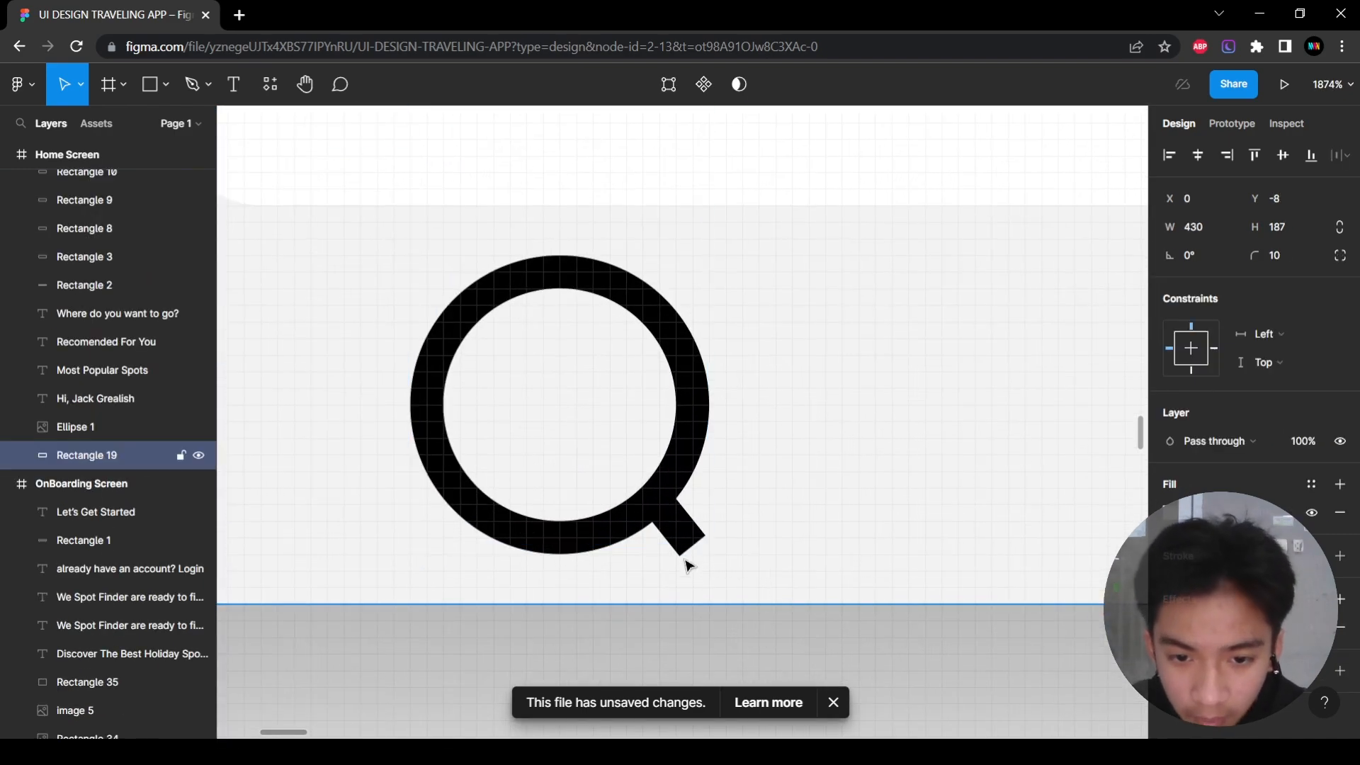
pyautogui.moveTo(672, 504); pyautogui.dragTo(675, 523)
pyautogui.hotkey('ctrl', 'z')
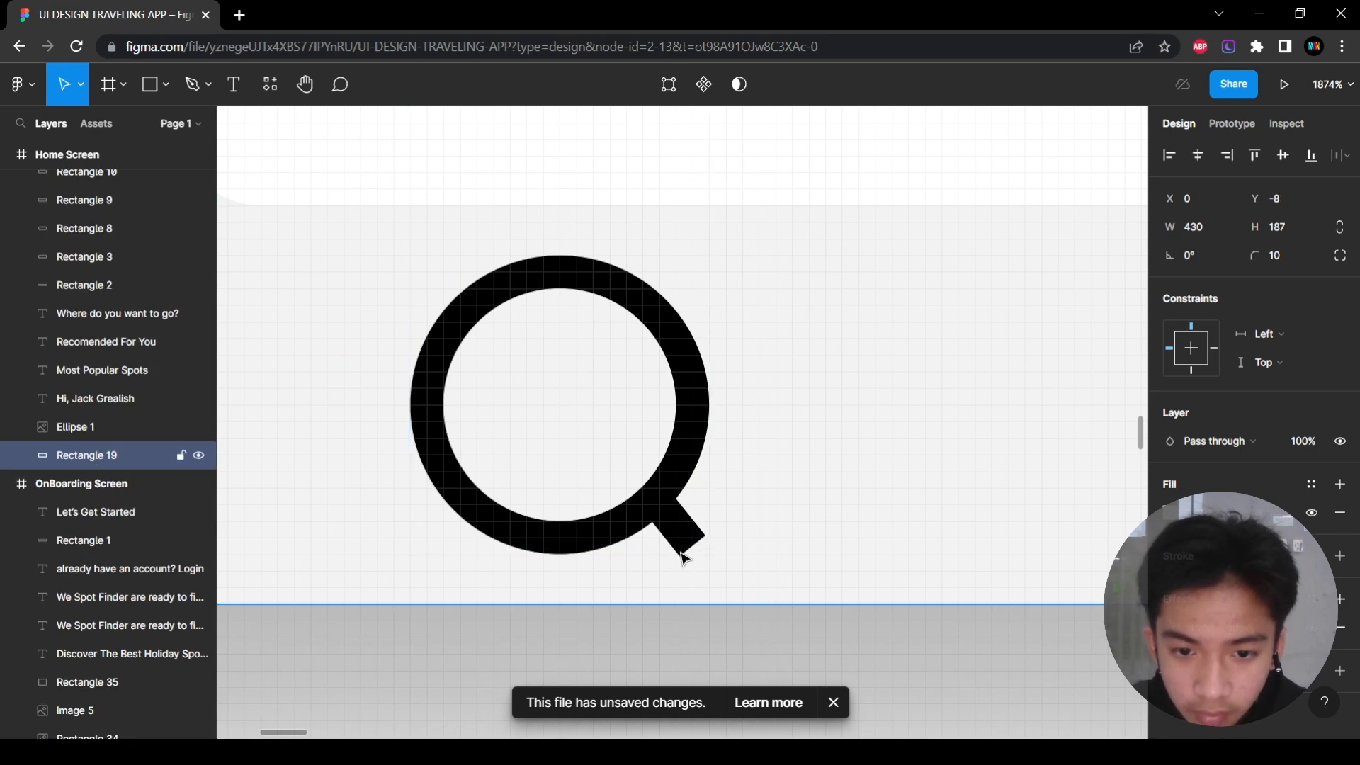
pyautogui.scroll(-5, 701, 552)
pyautogui.moveTo(663, 512); pyautogui.dragTo(669, 493)
pyautogui.hotkey('ctrl', 'z')
pyautogui.click(699, 515)
pyautogui.click(696, 545)
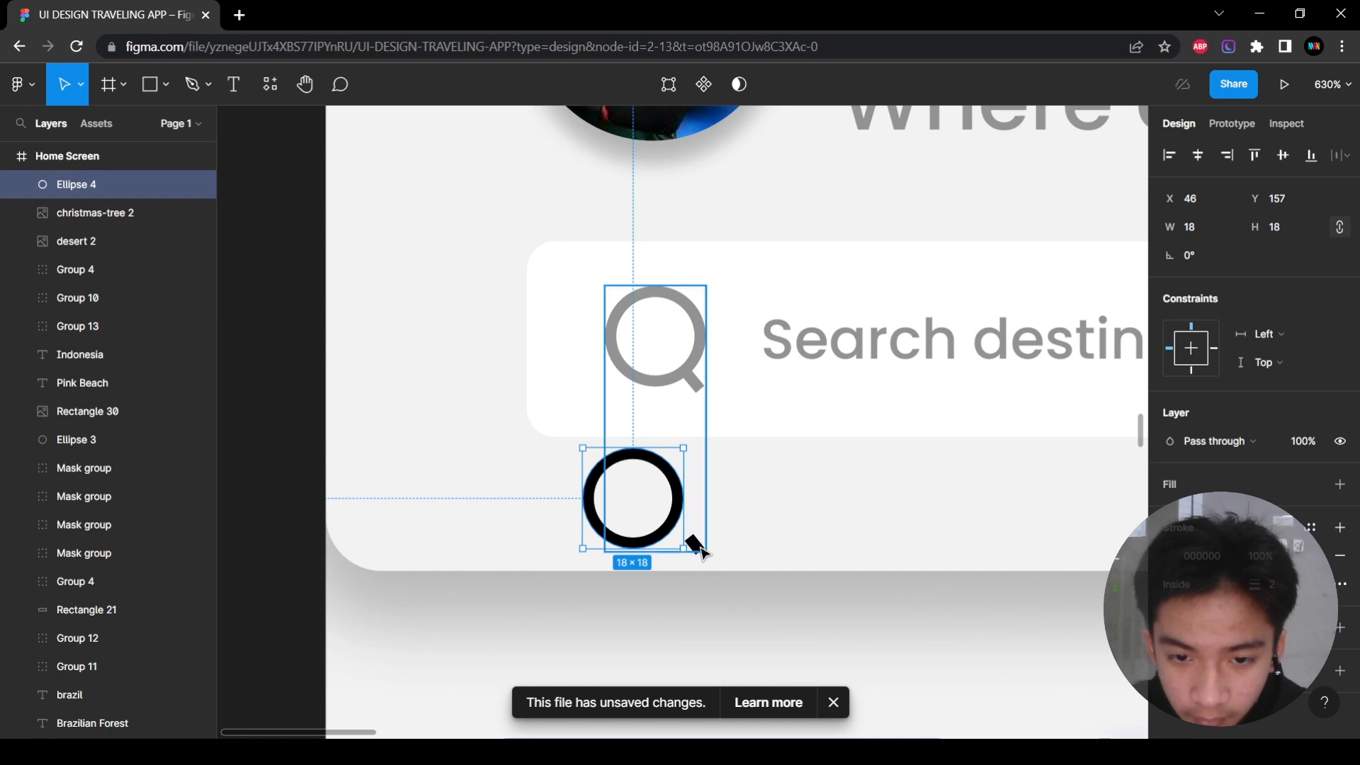
# Move the handle line out of the reference icon's group and place it against the circle's lower-right edge at X 60, Y 173.
pyautogui.doubleClick(695, 546)
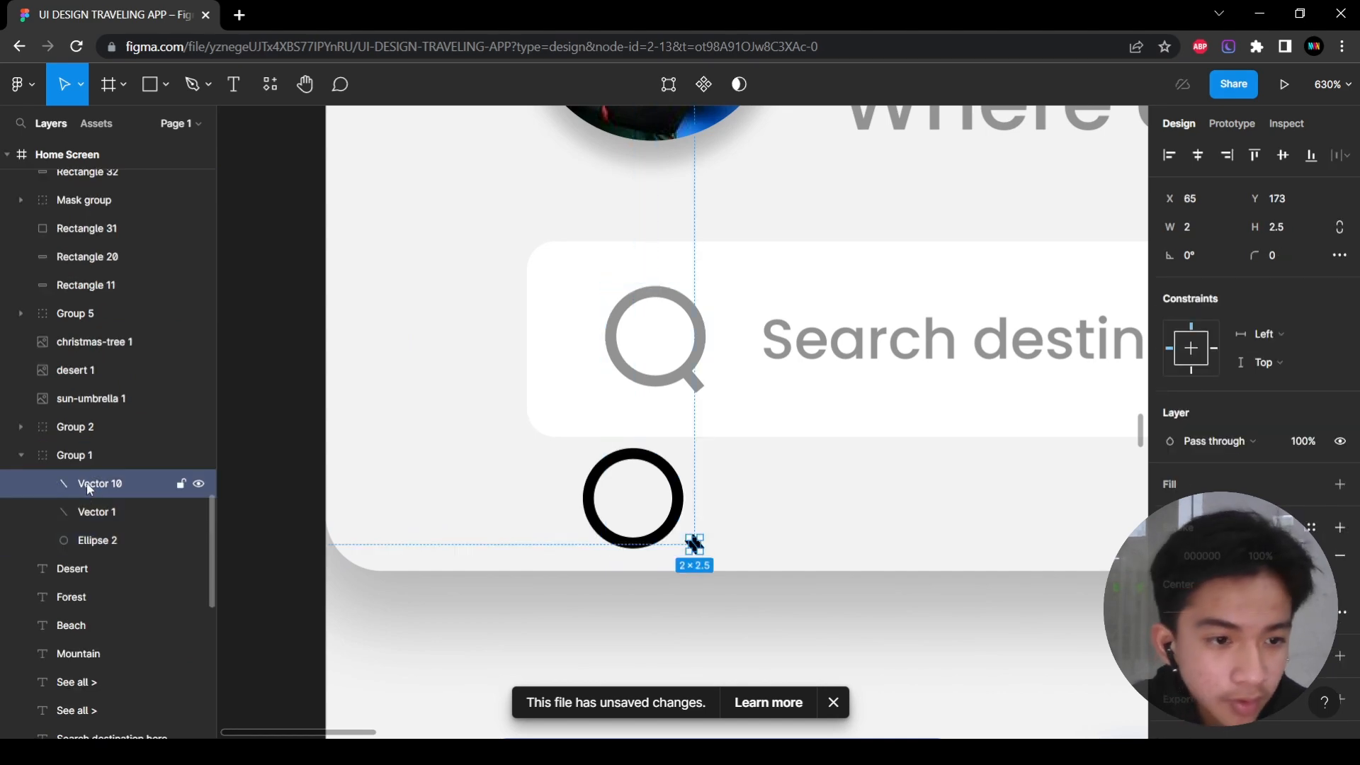
pyautogui.moveTo(92, 448); pyautogui.dragTo(92, 446)
pyautogui.click(23, 480)
pyautogui.scroll(5, 670, 542)
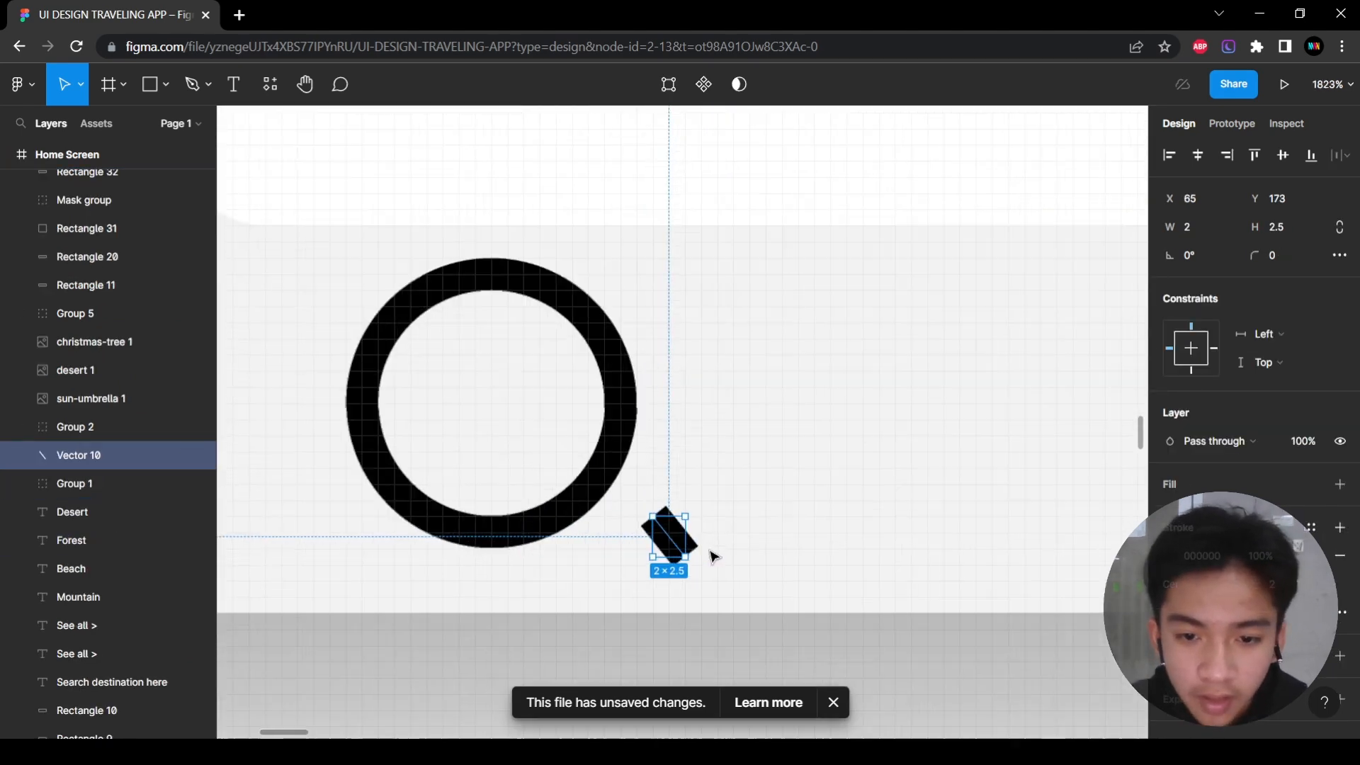
pyautogui.moveTo(669, 542); pyautogui.dragTo(563, 547)
pyautogui.scroll(-5, 623, 538)
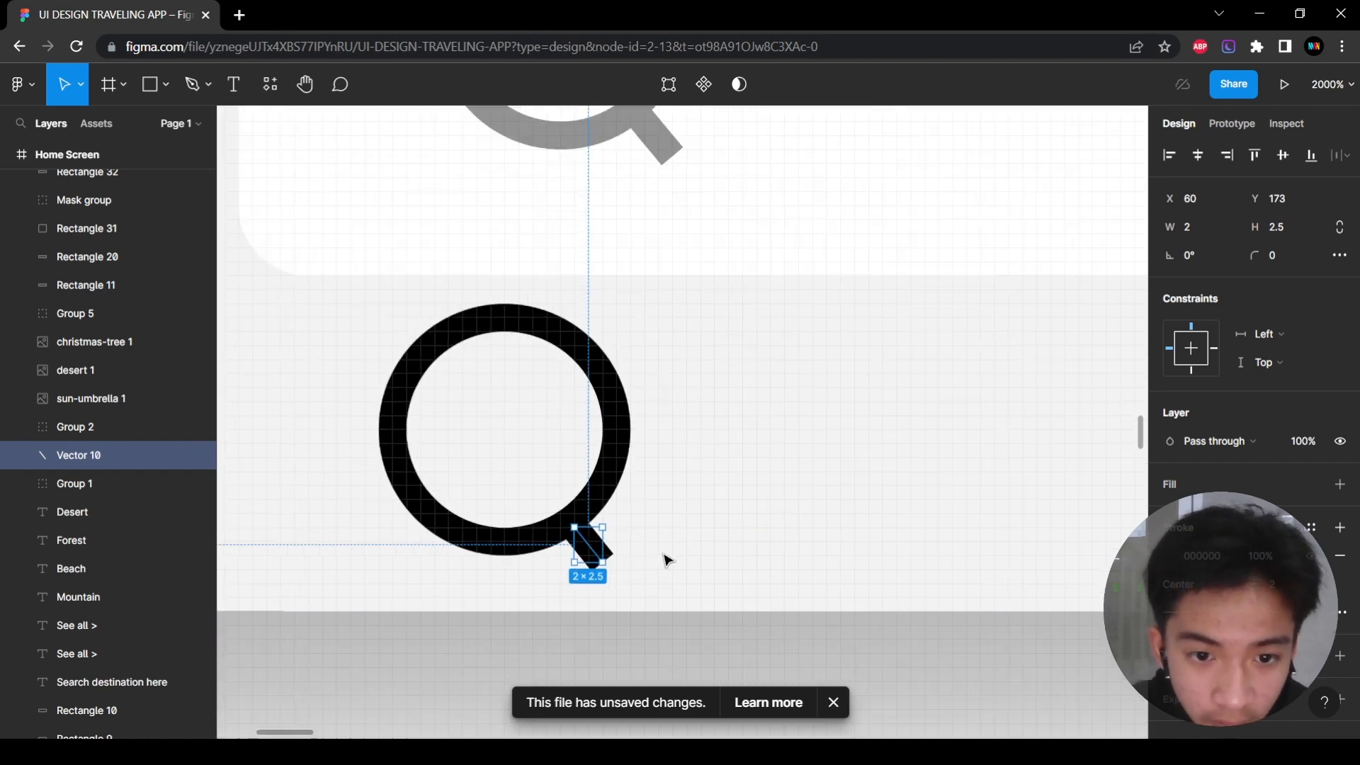
# Group the circle with its handle and move the group to X 57, Y 155.
pyautogui.keyDown('shift'); pyautogui.click(633, 507); pyautogui.keyUp('shift')
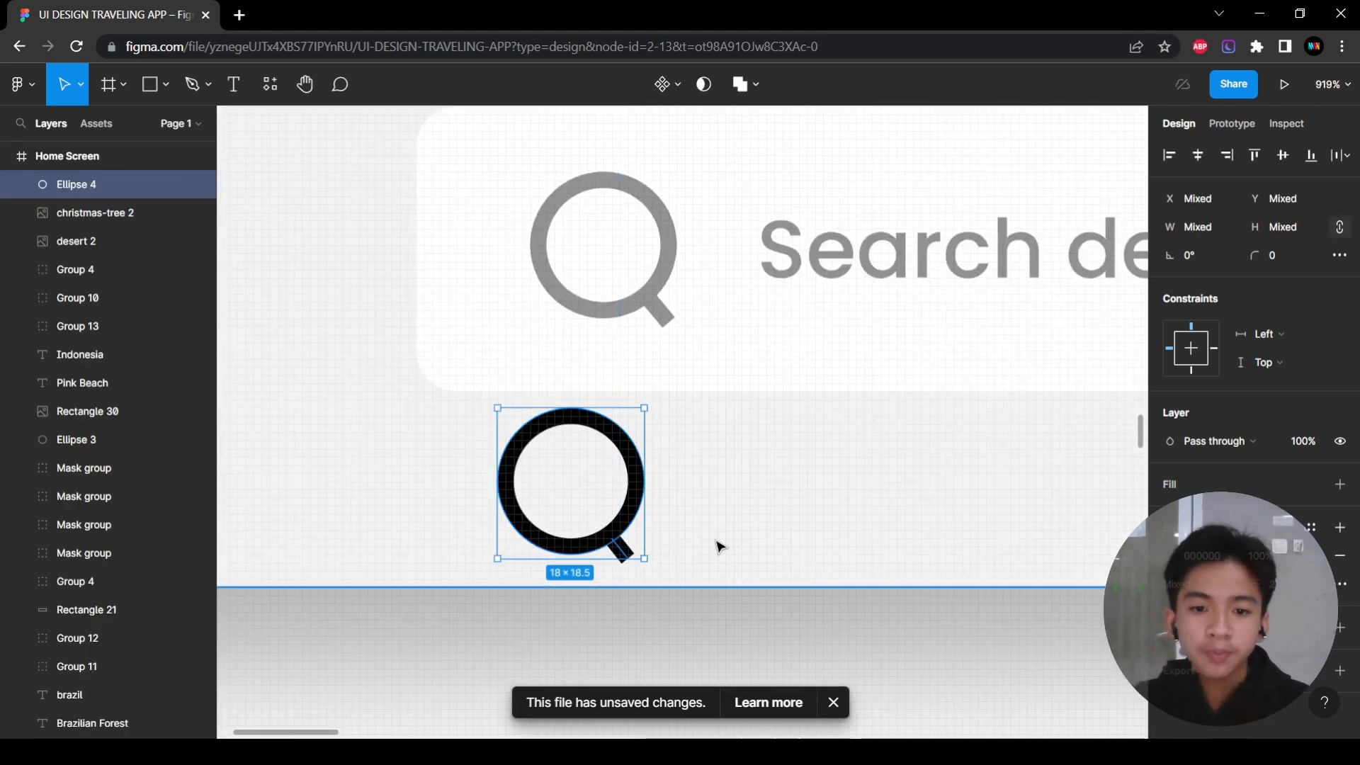
pyautogui.hotkey('ctrl', 'g')
pyautogui.moveTo(638, 522); pyautogui.dragTo(722, 505)
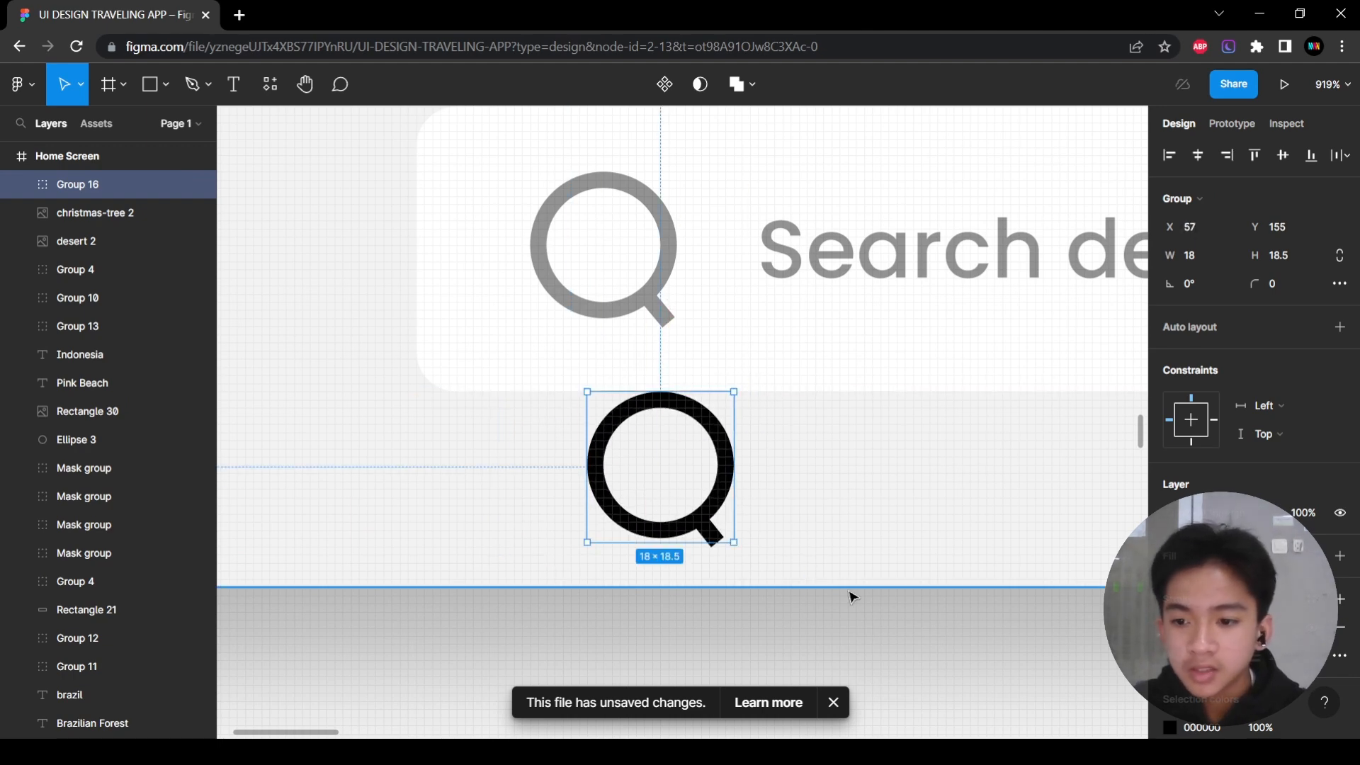
# Change the new search icon group's stroke color to 939393, matching the reference icon.
pyautogui.click(656, 284)
pyautogui.click(733, 520)
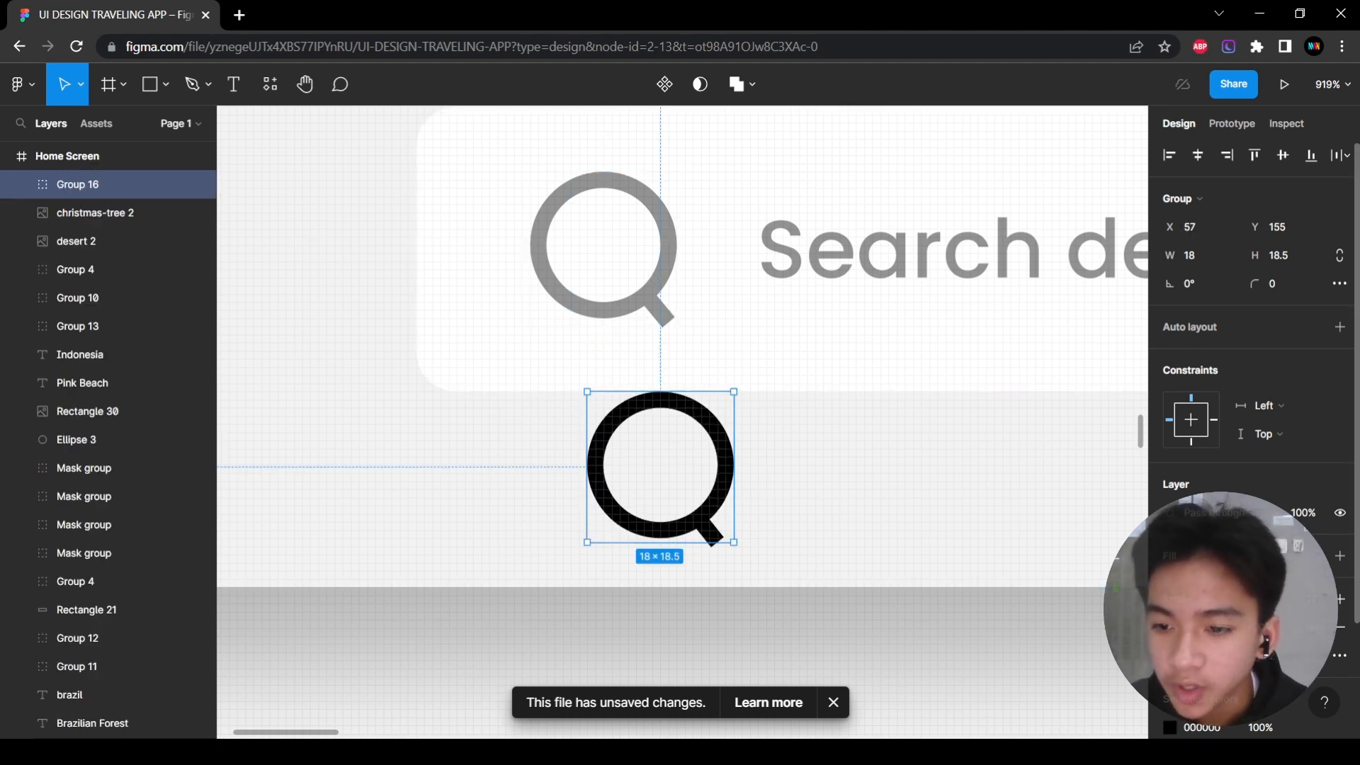
pyautogui.scroll(-2, 1254, 425)
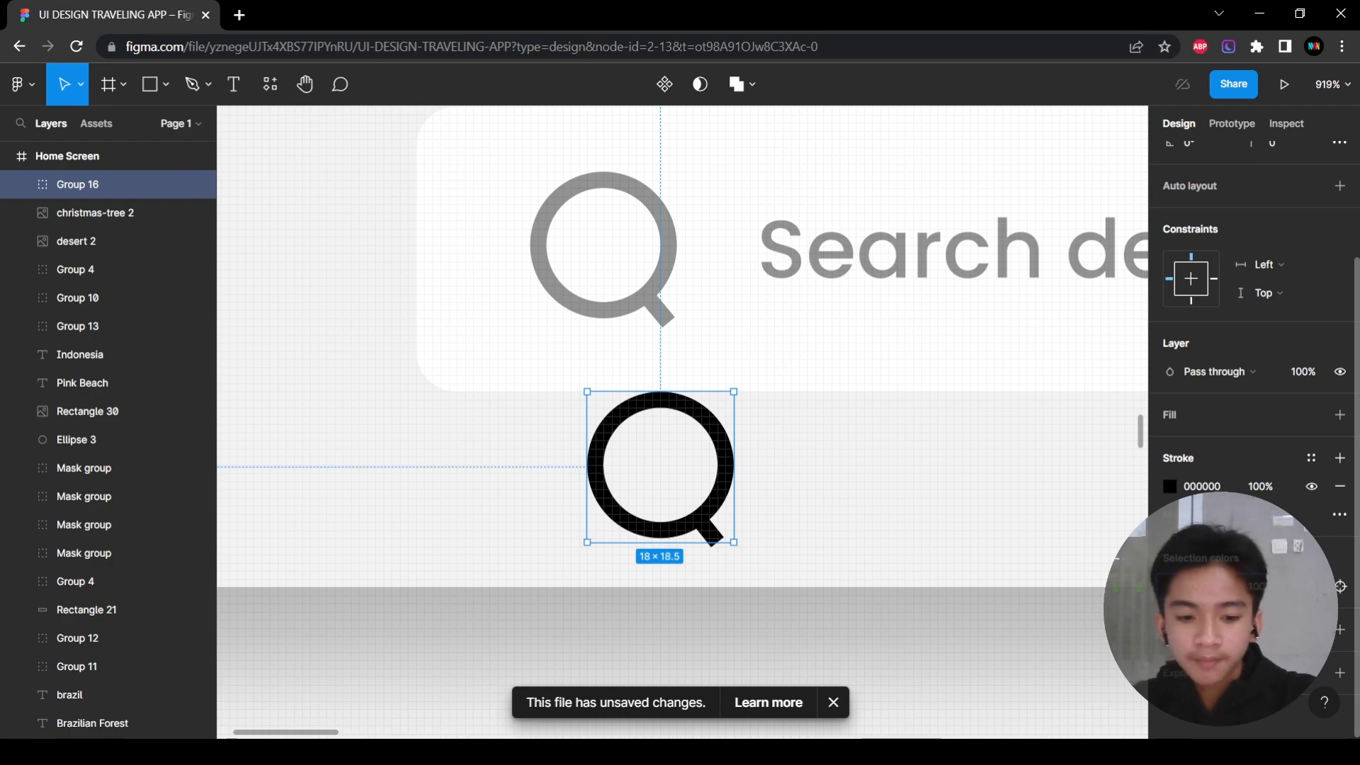
pyautogui.click(762, 550)
pyautogui.scroll(-5, 762, 550)
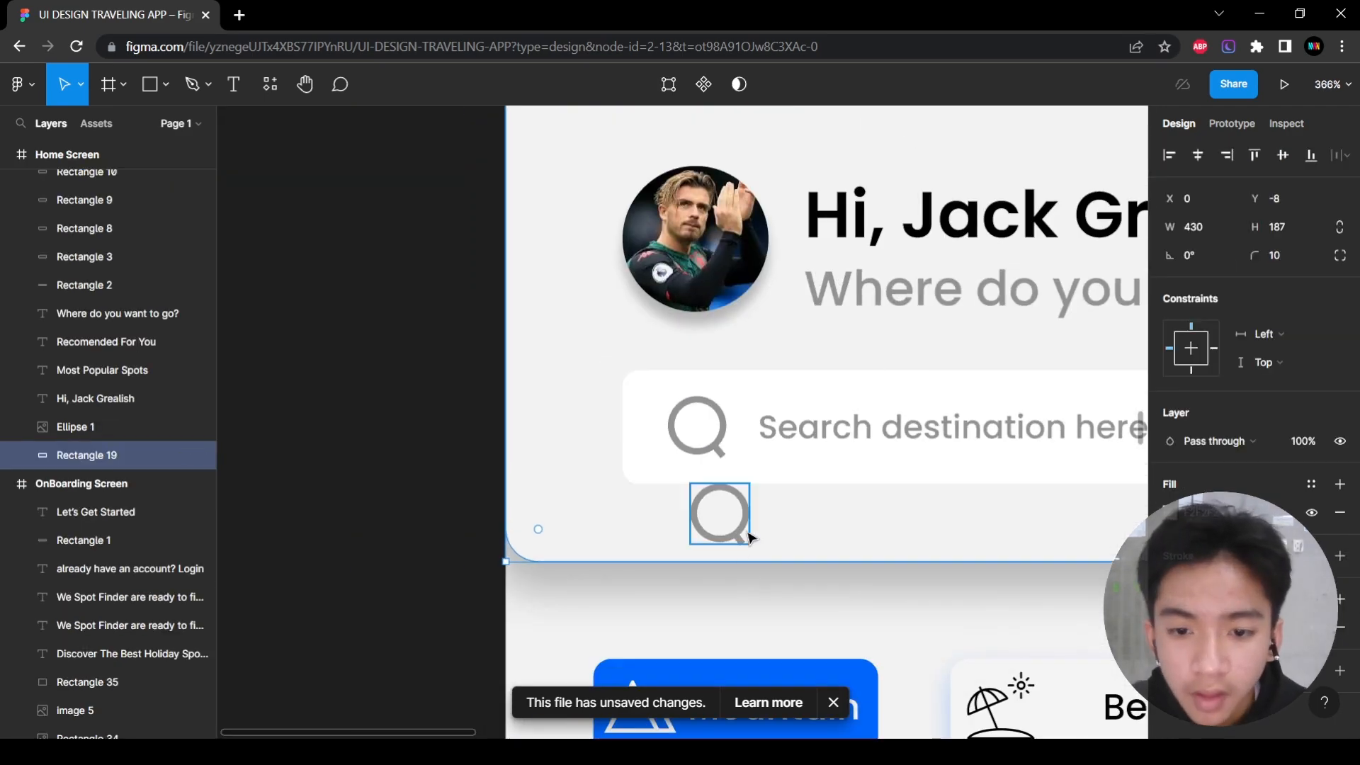
# Move the new search icon into the start of the recreated Home Screen's empty search bar at X 49, Y 129.
pyautogui.click(744, 528)
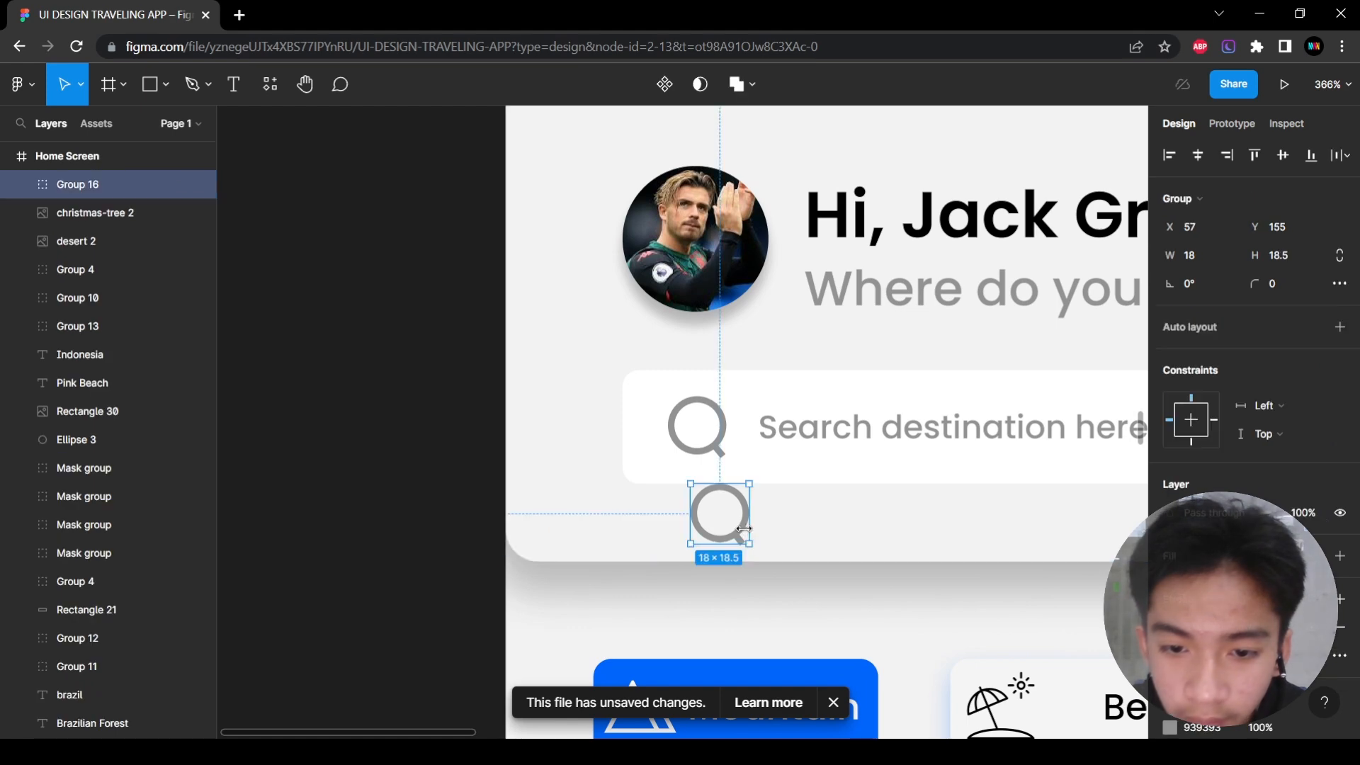
pyautogui.hscroll(15, 816, 503)
pyautogui.moveTo(734, 524); pyautogui.dragTo(658, 454)
pyautogui.scroll(-5, 786, 448)
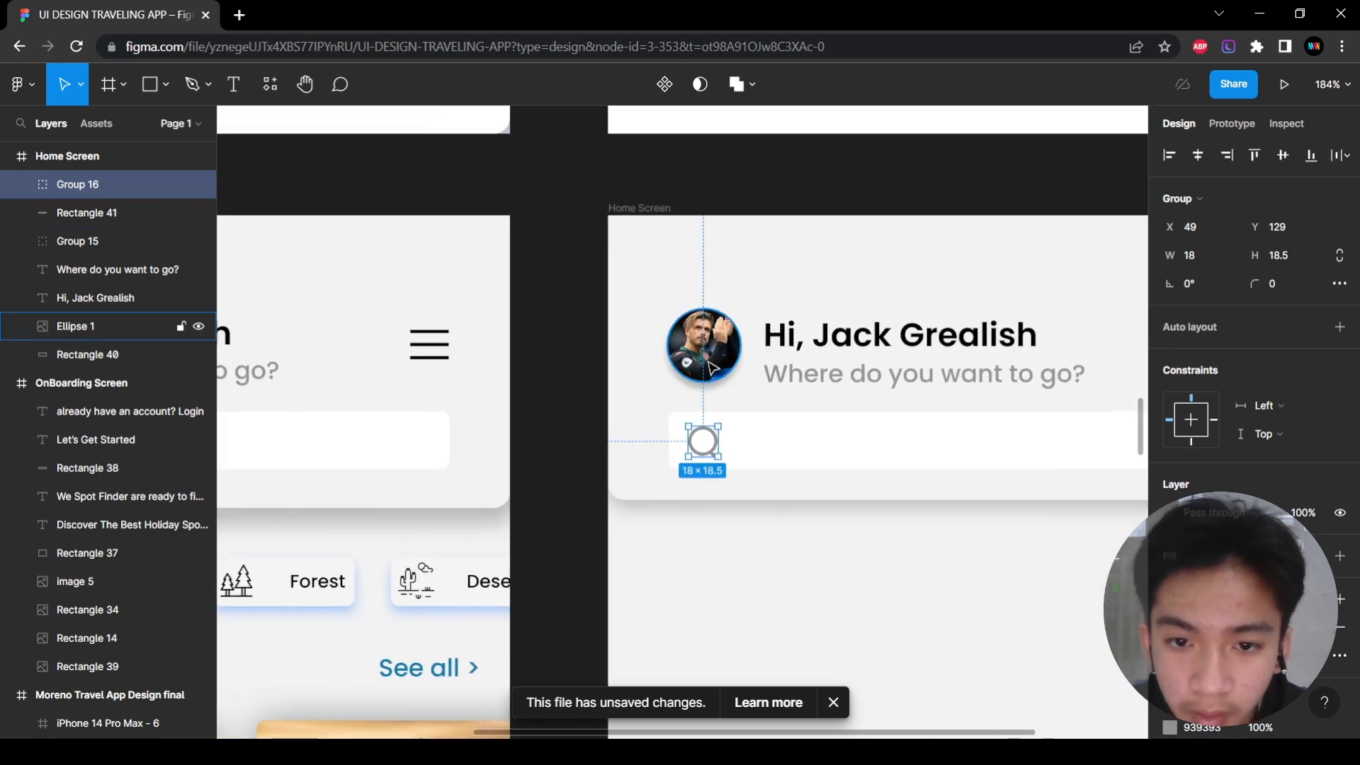
pyautogui.hscroll(-10, 687, 531)
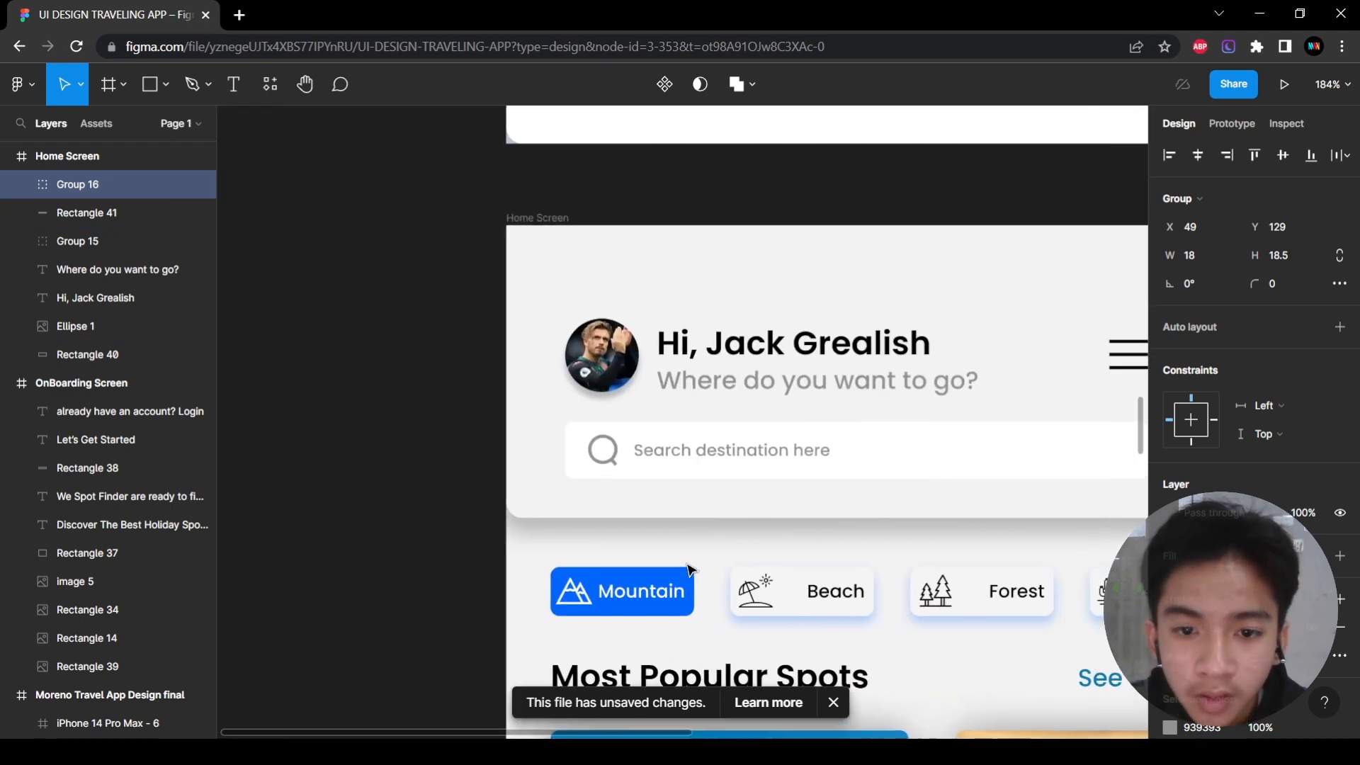
pyautogui.hscroll(5, 587, 519)
pyautogui.hscroll(-6, 631, 516)
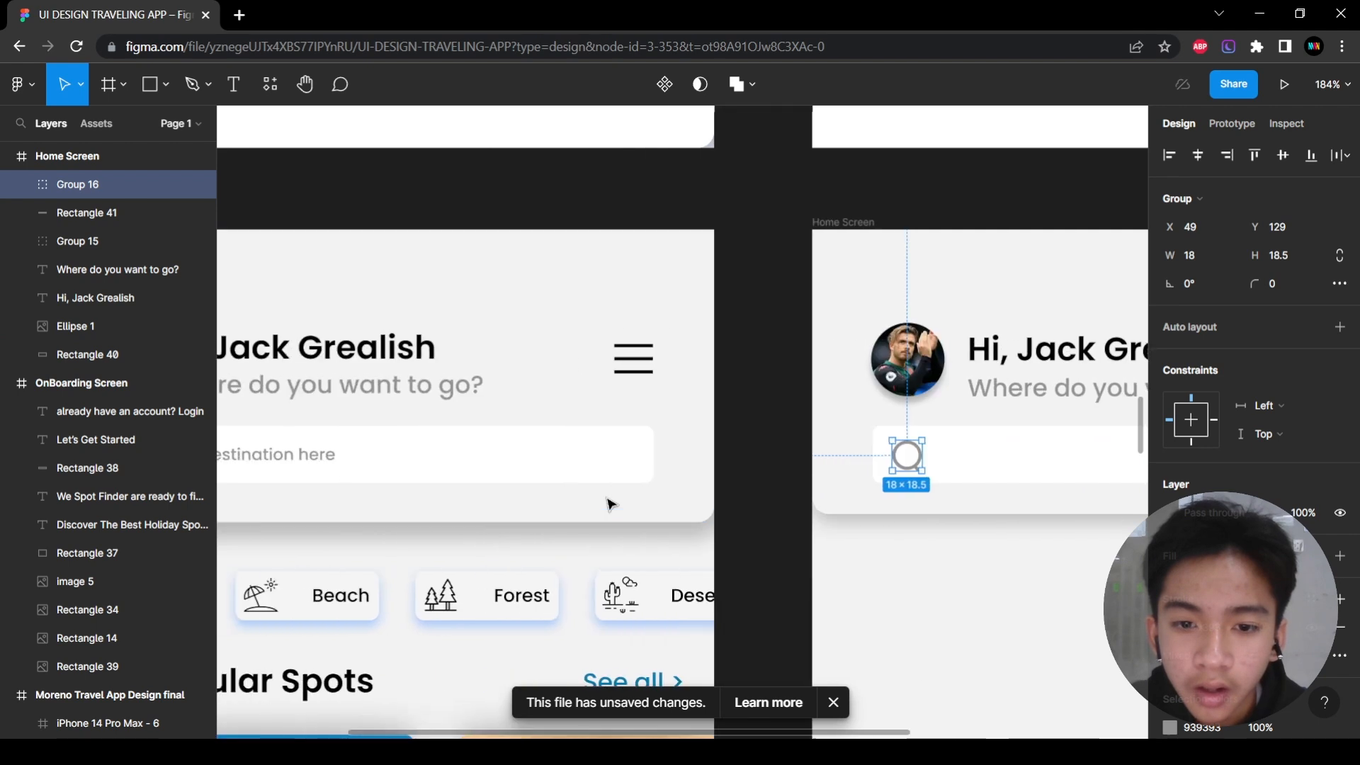
# Add the placeholder text "Search destination here" to the recreated Home Screen's search bar, using the reference text as the model.
pyautogui.click(494, 462)
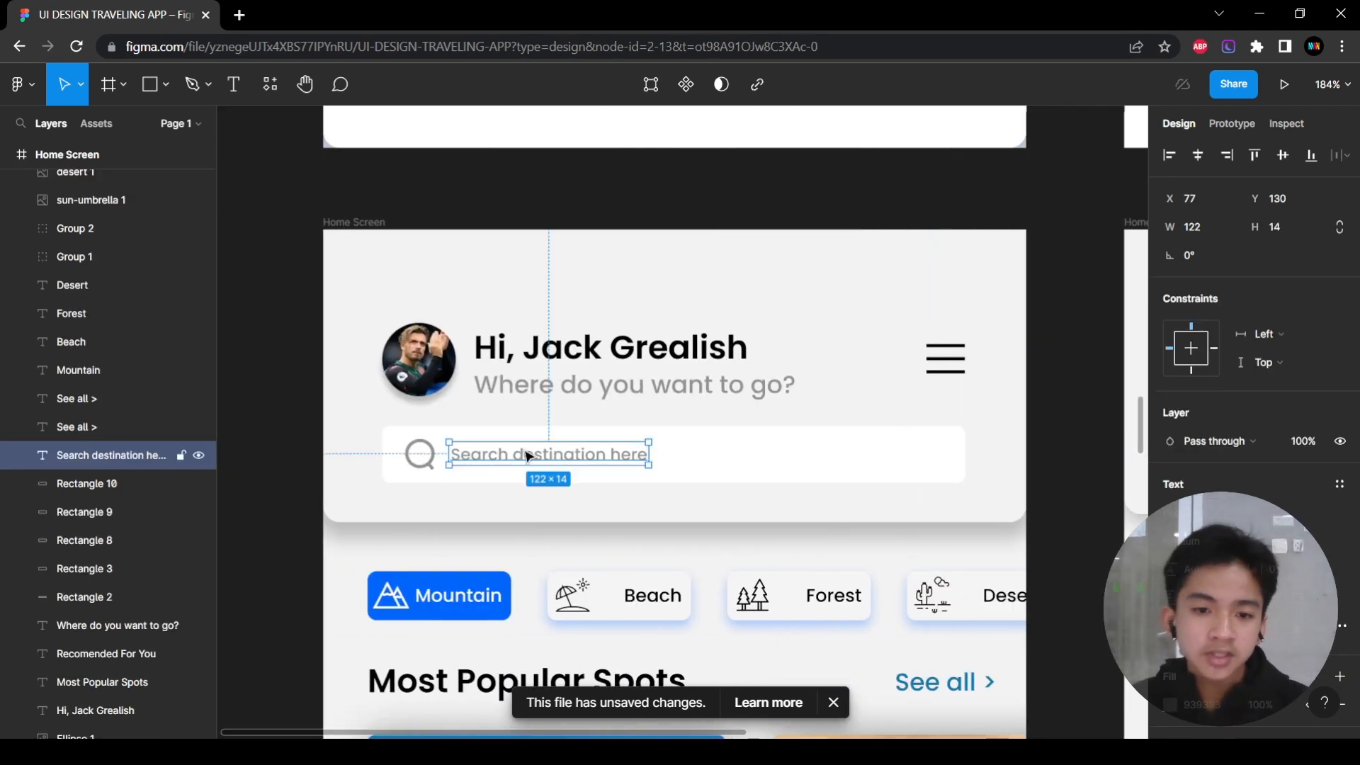
pyautogui.doubleClick(561, 460)
pyautogui.hscroll(3, 665, 523)
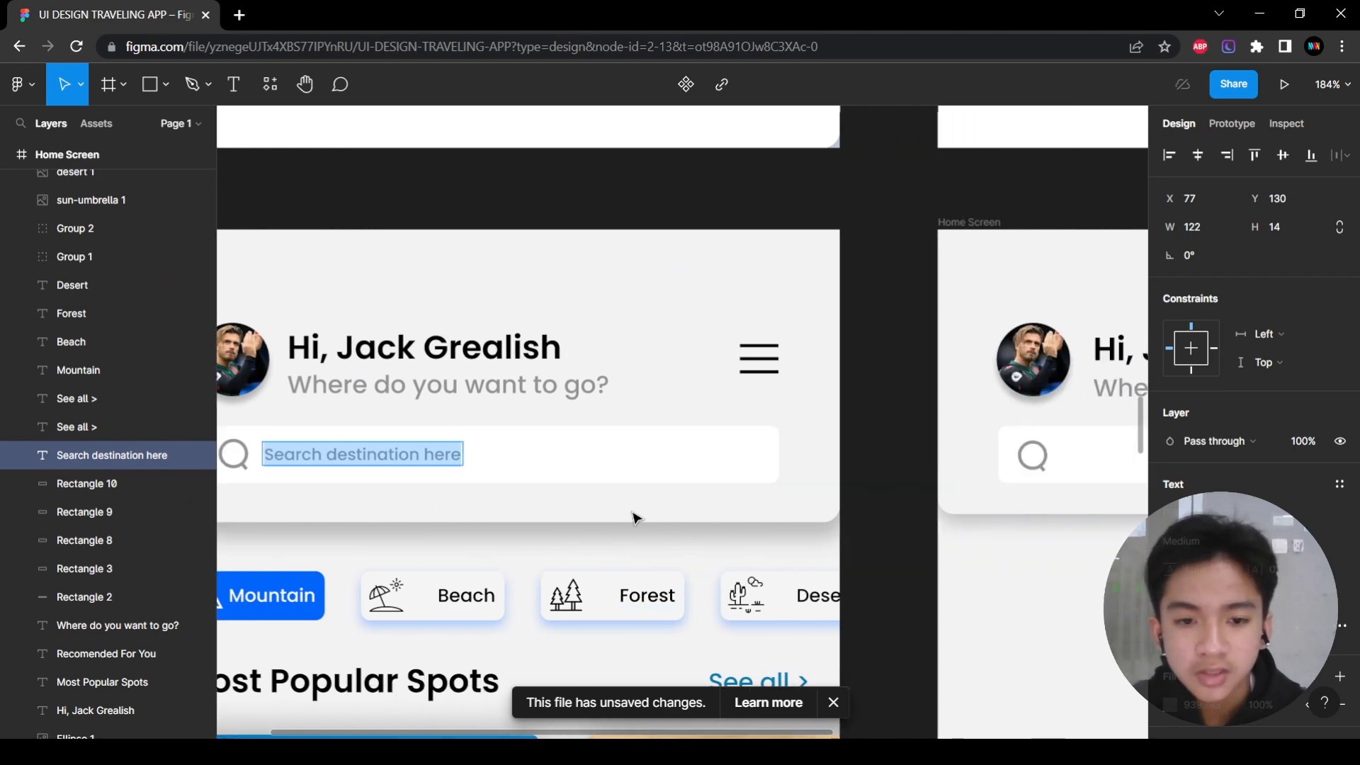
pyautogui.press('Escape')
pyautogui.hscroll(5, 880, 509)
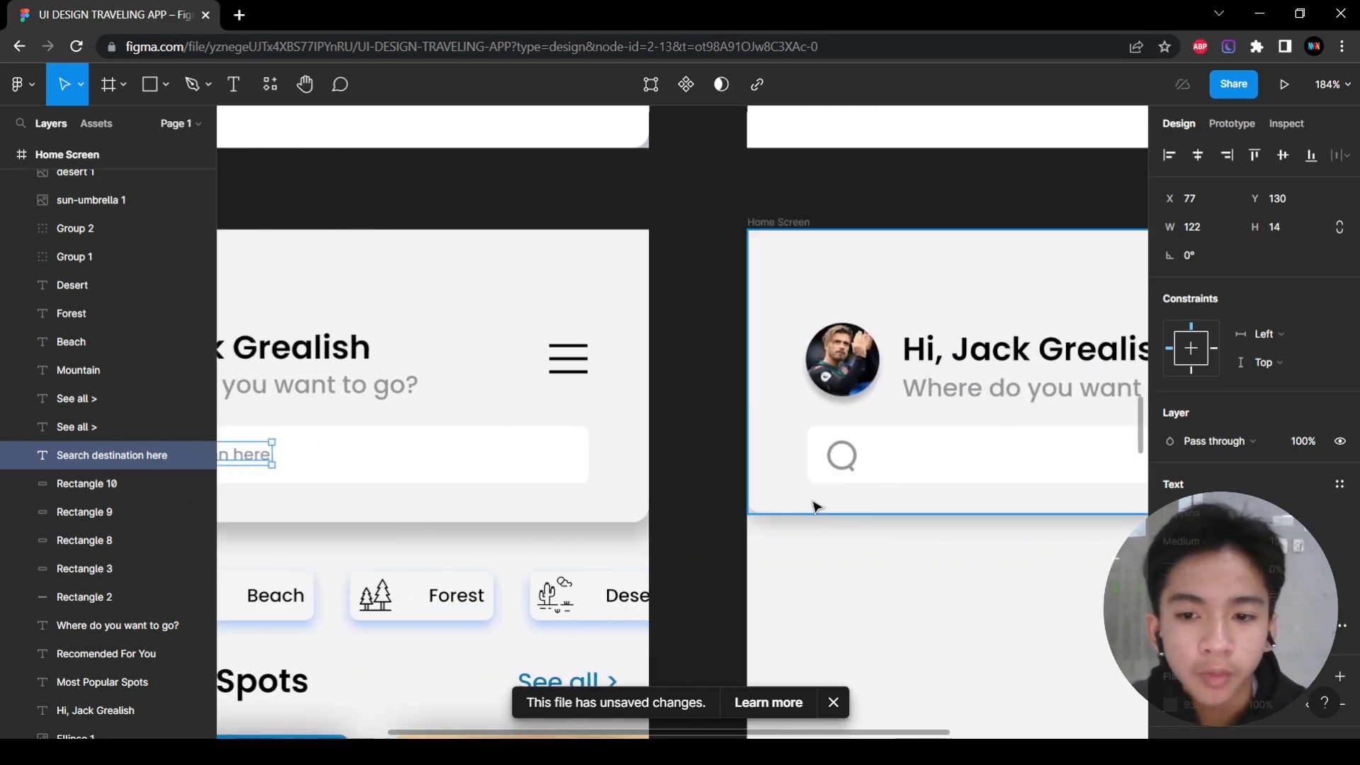
pyautogui.click(234, 91)
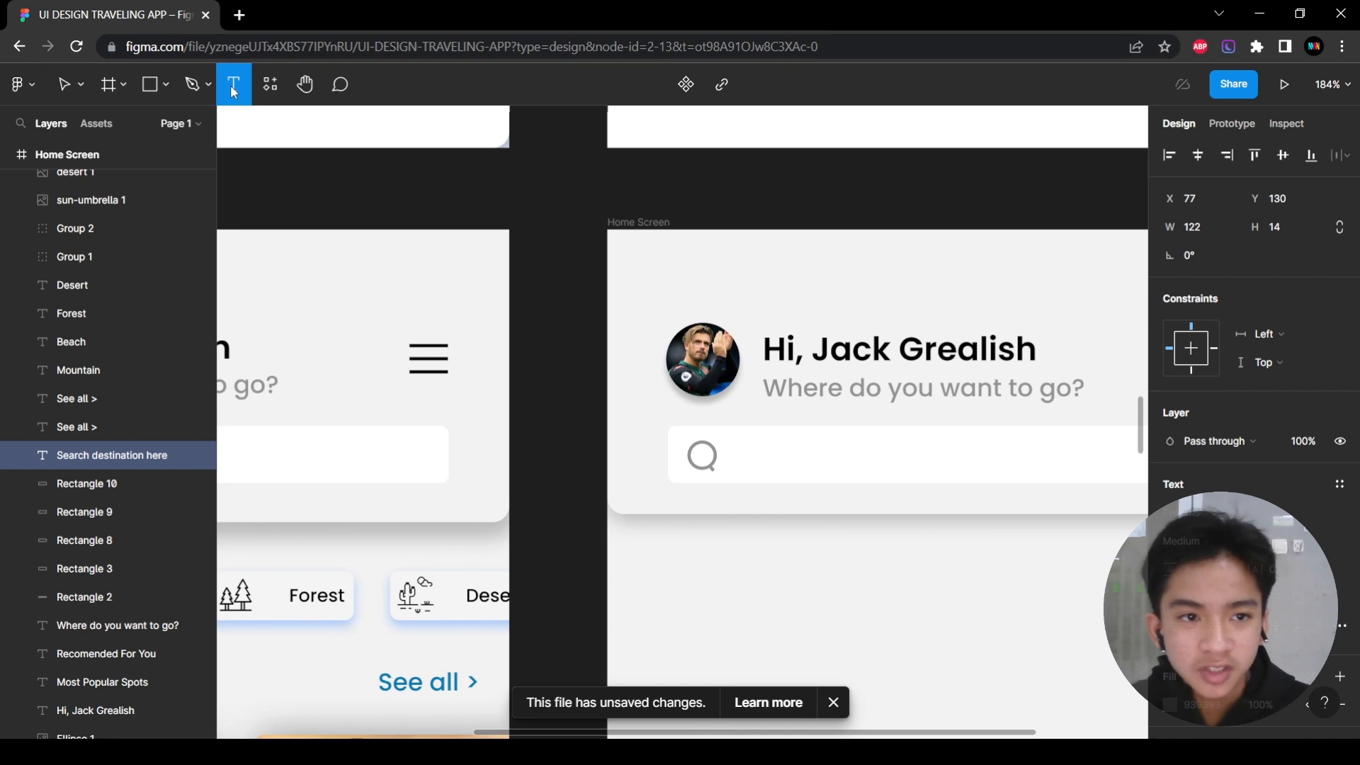
pyautogui.click(778, 454)
pyautogui.hscroll(-5, 781, 460)
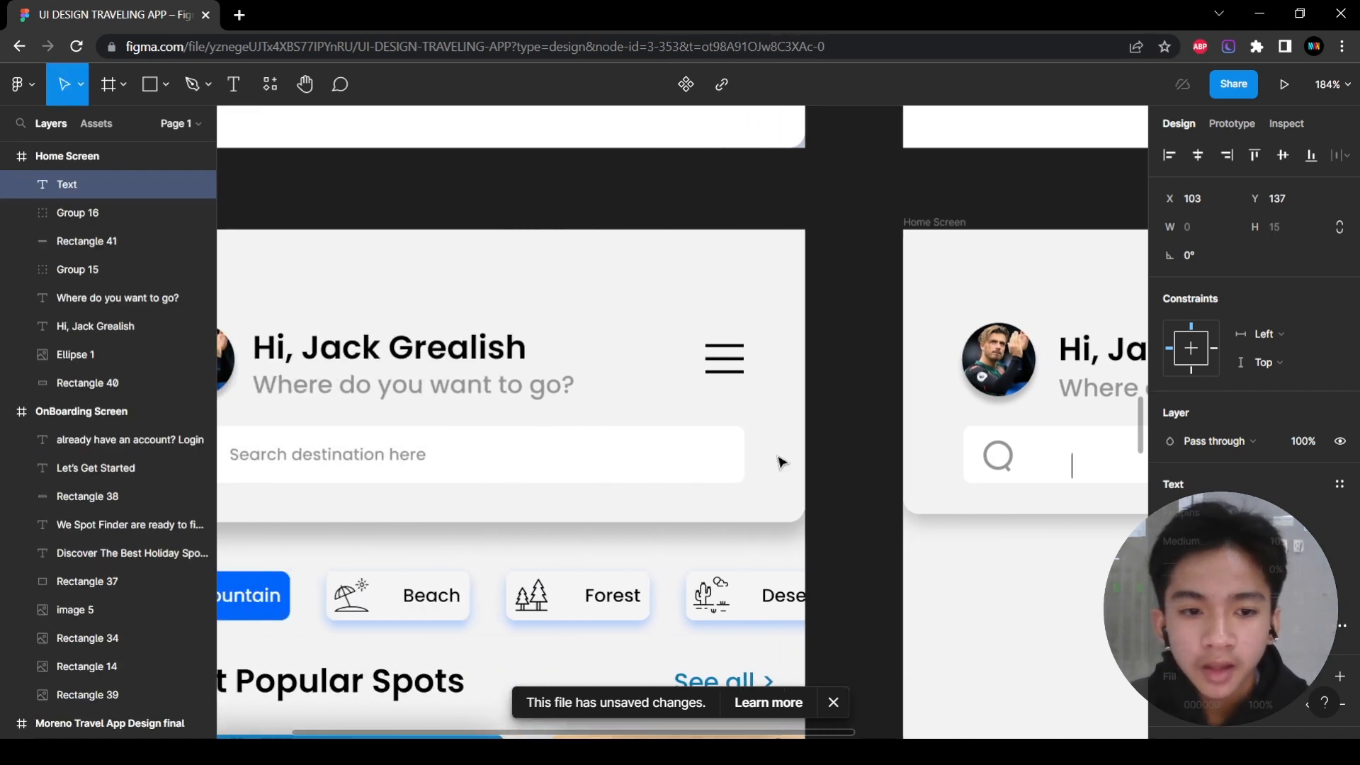
pyautogui.write('Search destination')
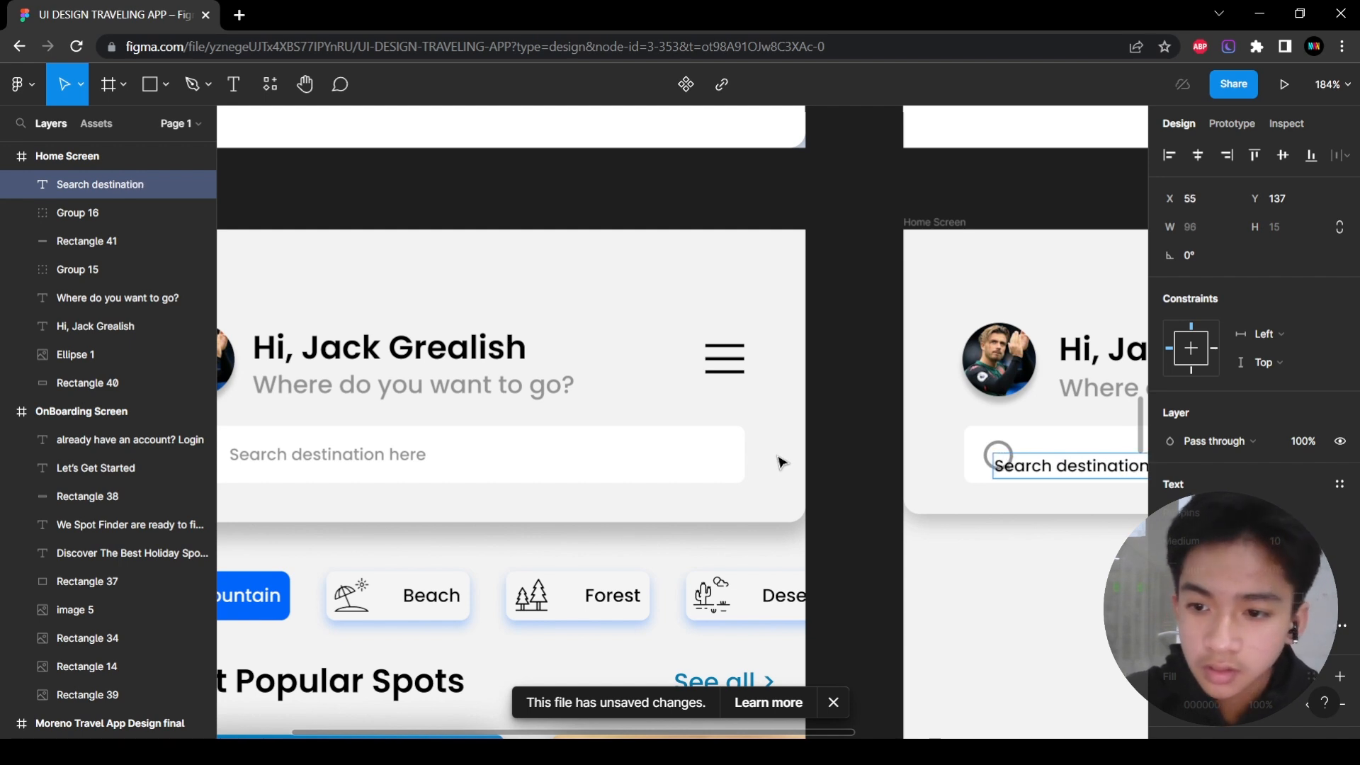
pyautogui.hscroll(3, 782, 463)
pyautogui.write('here')
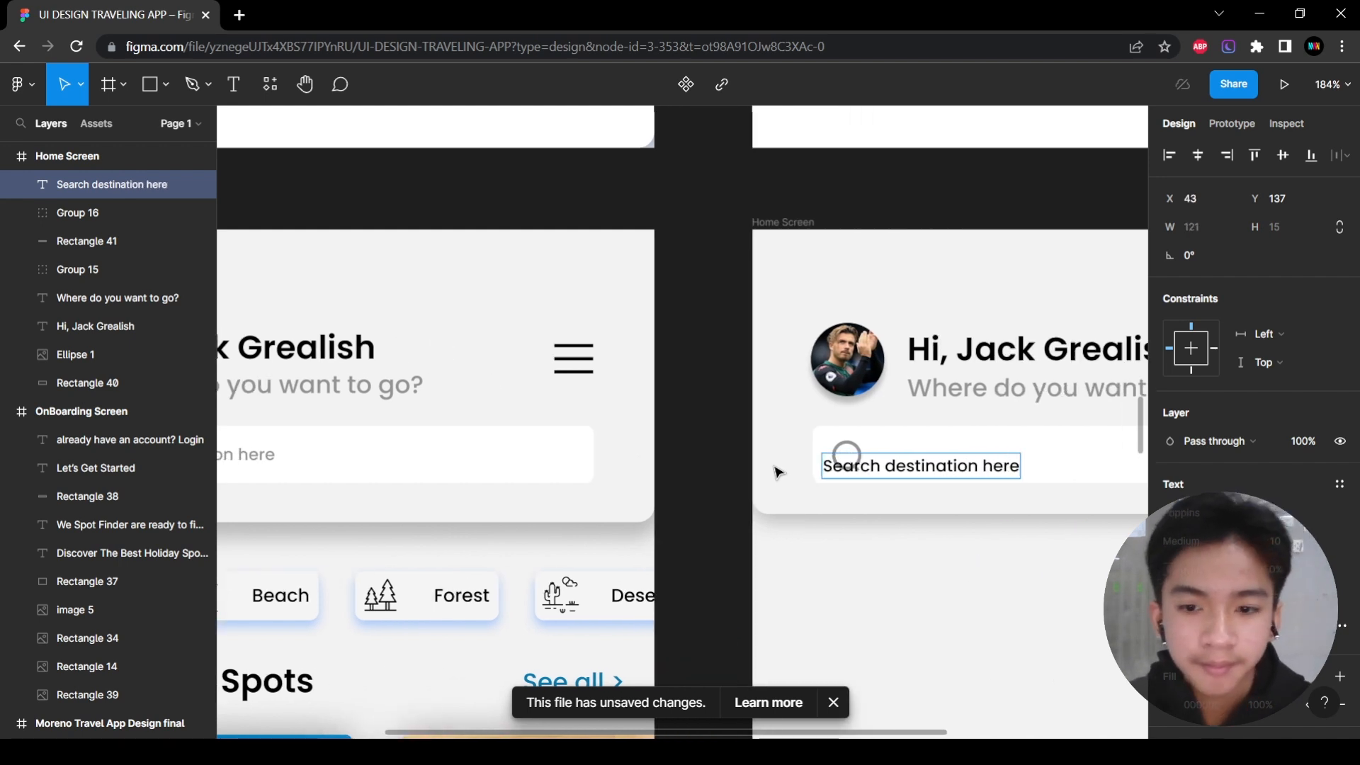
pyautogui.press('Escape')
# Color the new placeholder text gray like the reference and move it beside the search icon at X 81, vertically centered in the bar.
pyautogui.hscroll(-4, 782, 463)
pyautogui.hscroll(6, 1082, 617)
pyautogui.hscroll(1, 717, 454)
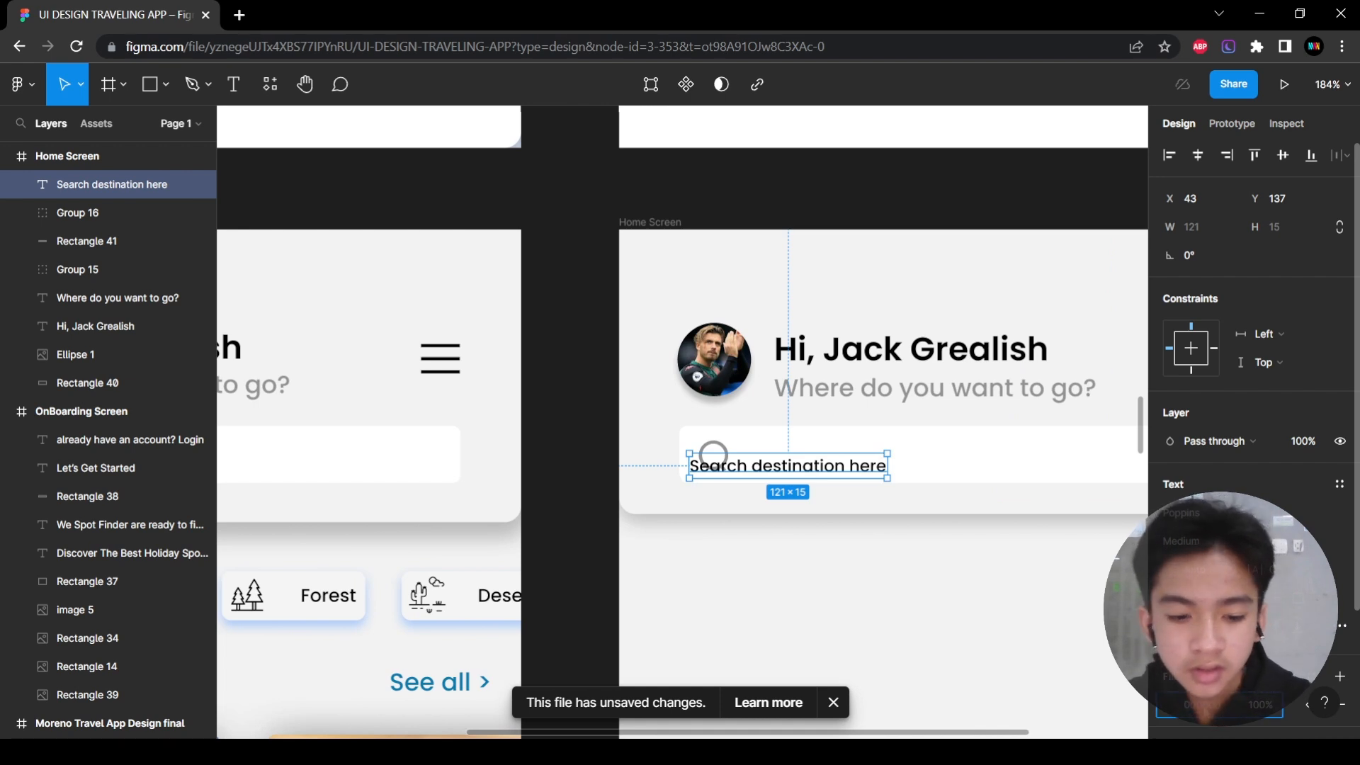
pyautogui.click(811, 562)
pyautogui.hscroll(-4, 853, 500)
pyautogui.hscroll(3, 964, 470)
pyautogui.click(878, 462)
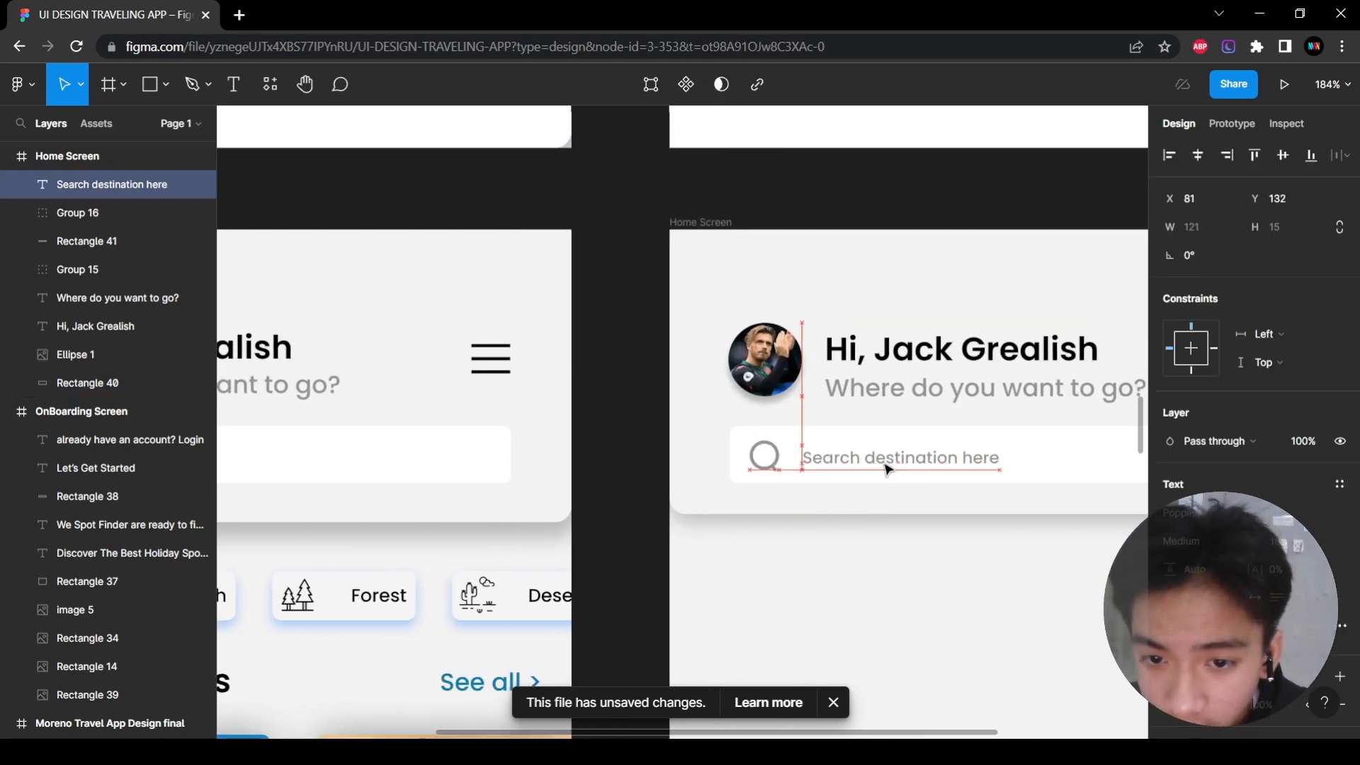
pyautogui.click(874, 556)
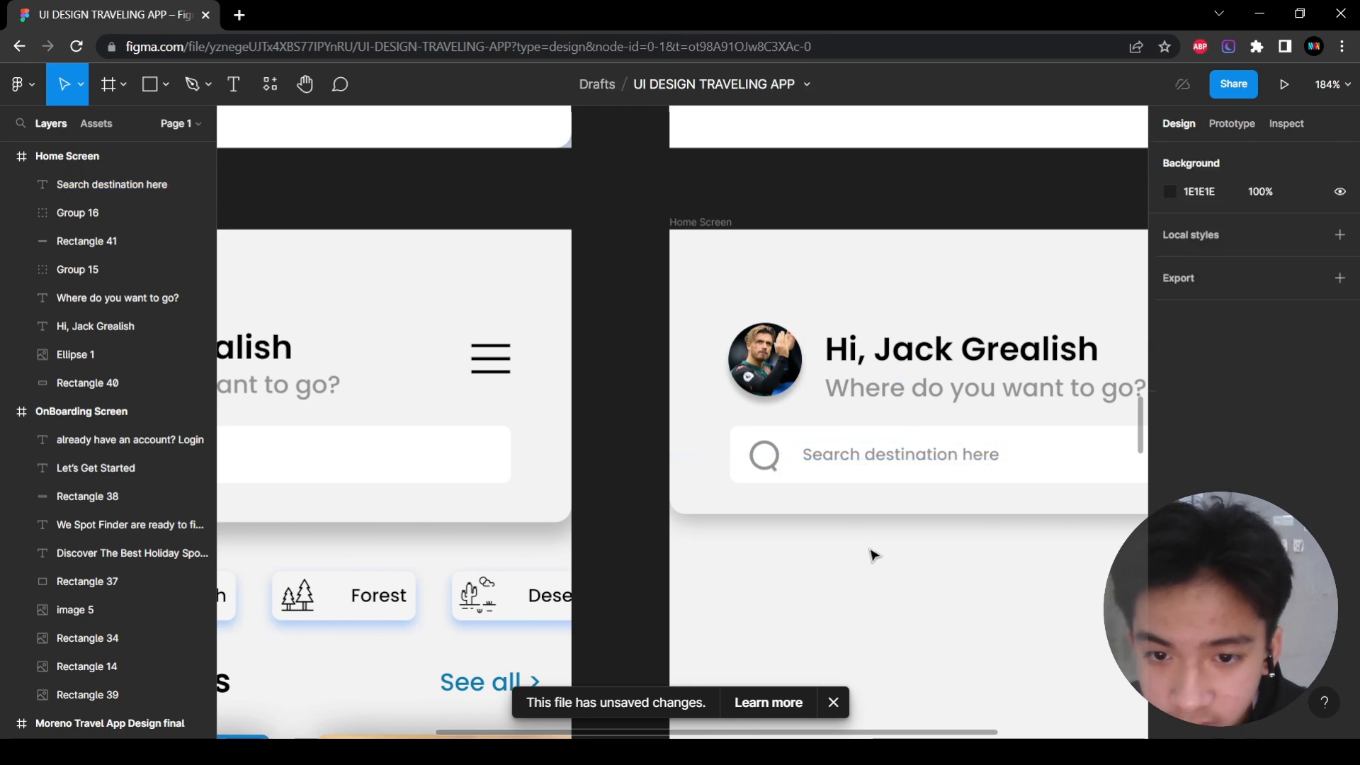
# Compare the recreated Home Screen header and search bar with the reference design.
pyautogui.hscroll(1, 873, 556)
pyautogui.hscroll(-6, 721, 493)
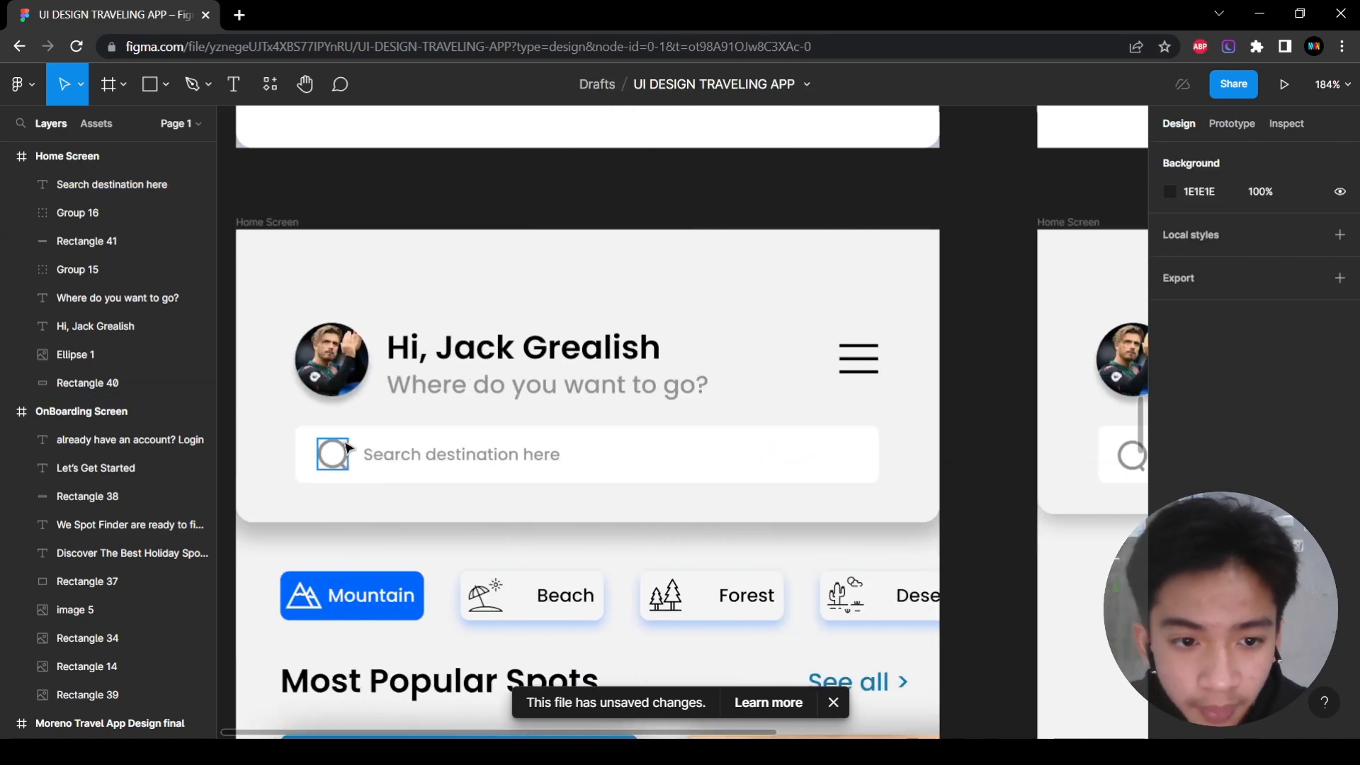
pyautogui.hscroll(4, 941, 586)
pyautogui.scroll(-8, 920, 579)
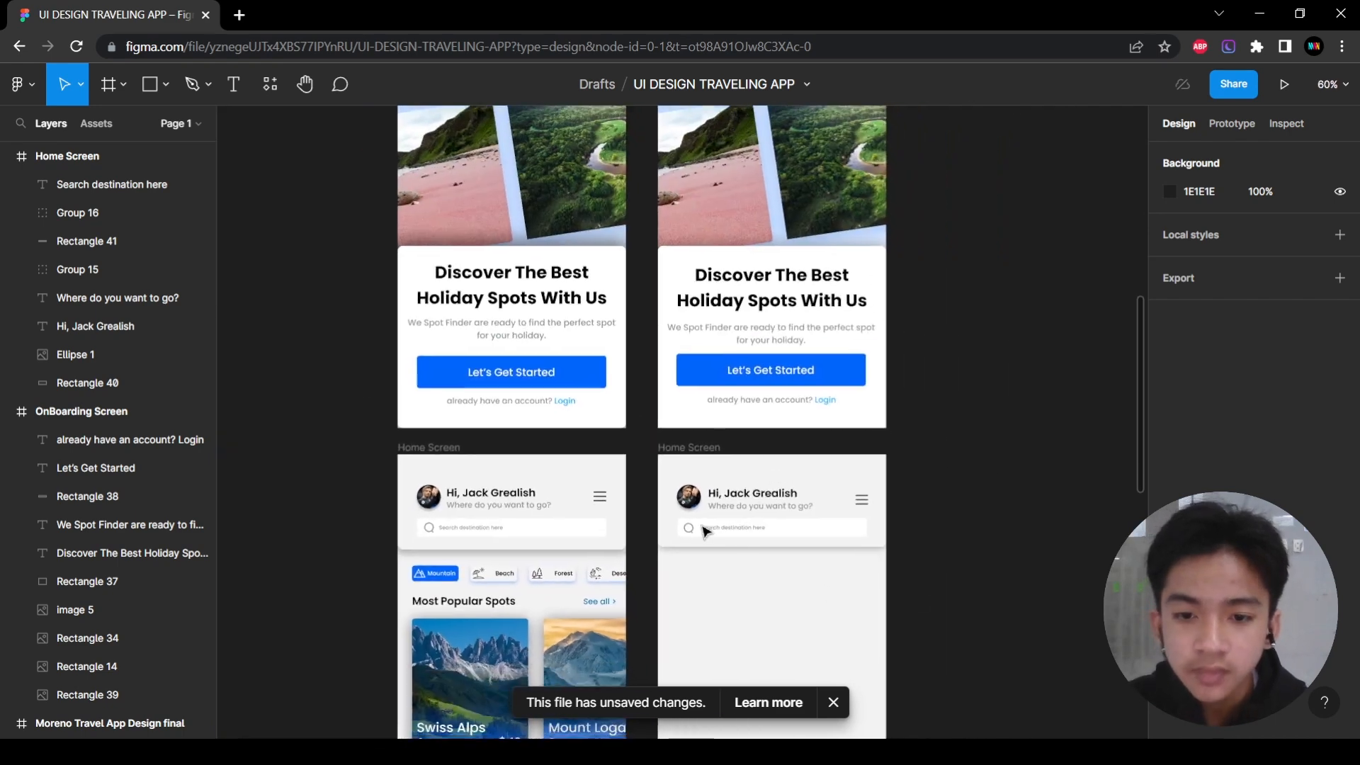
pyautogui.scroll(-2, 747, 565)
pyautogui.click(446, 417)
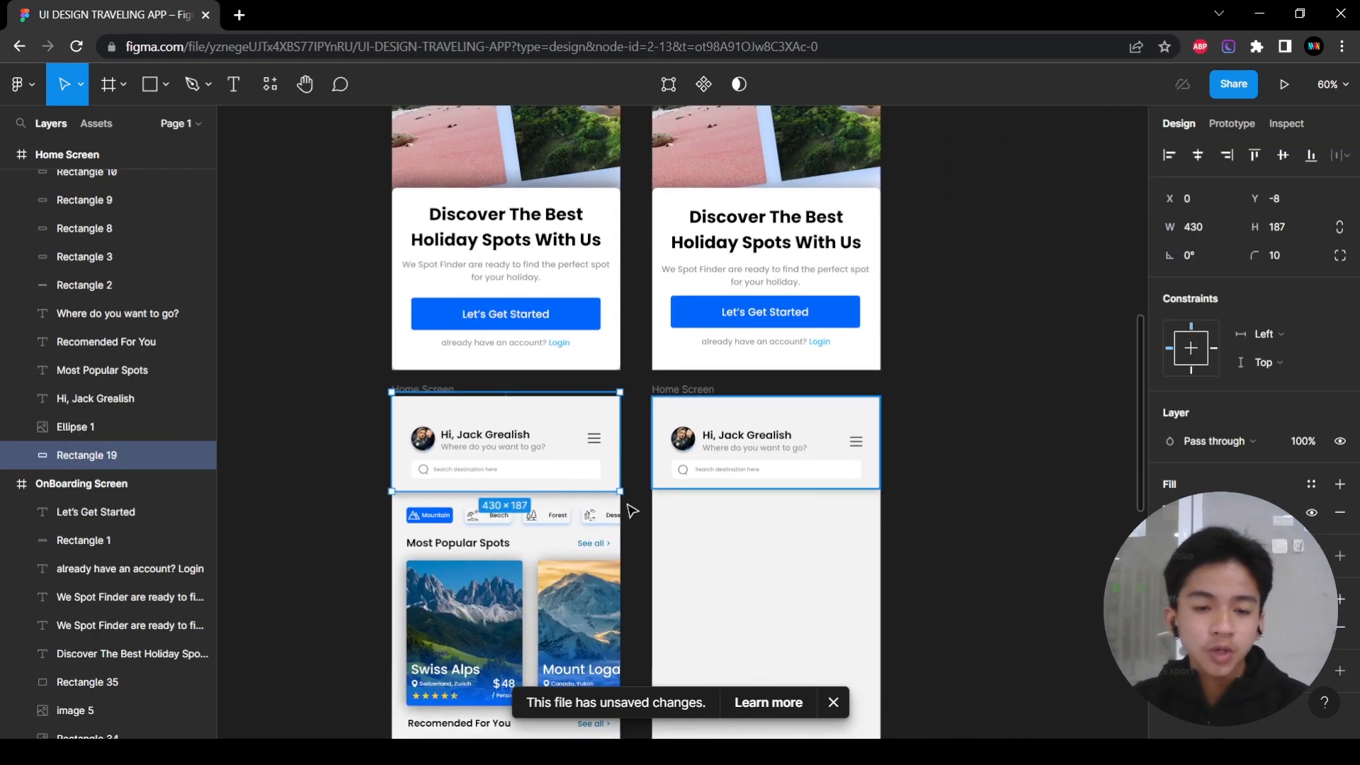
pyautogui.scroll(-12, 850, 546)
pyautogui.scroll(13, 811, 568)
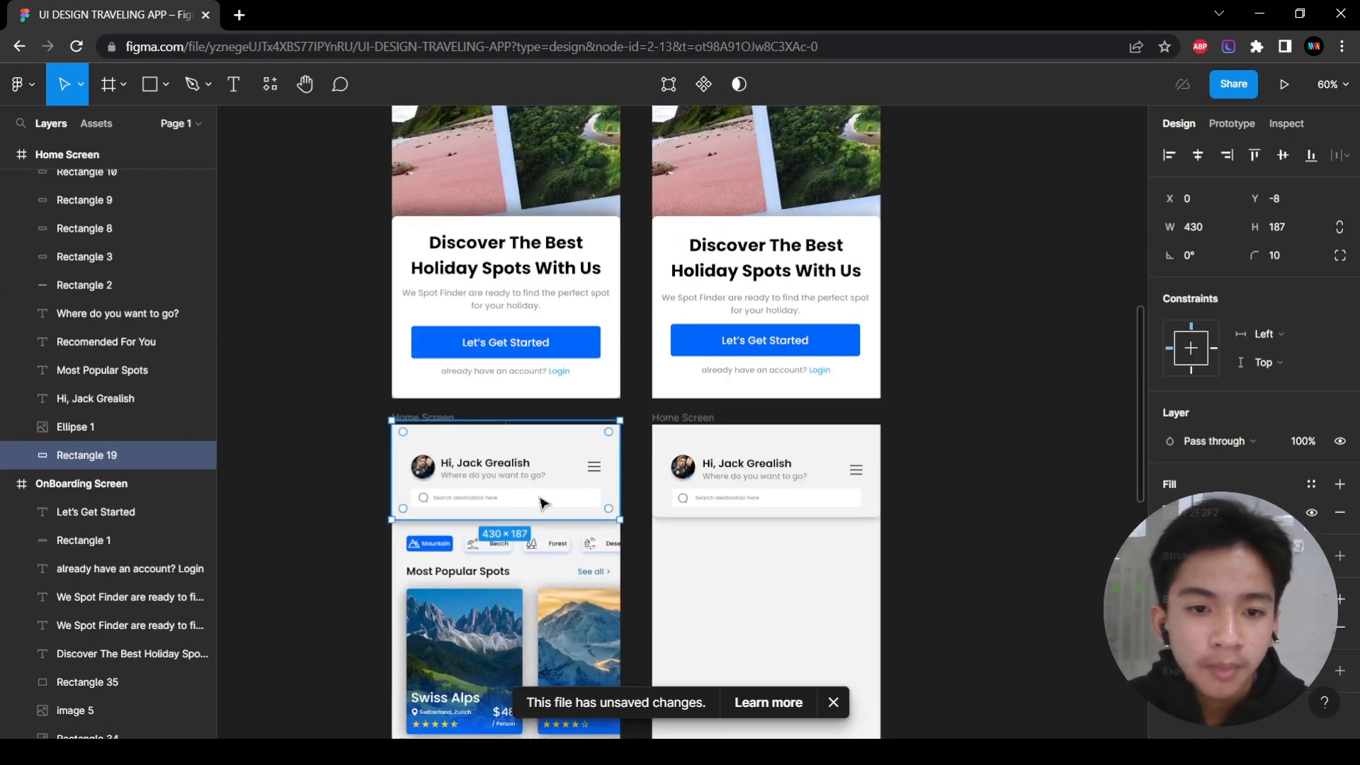
# Examine the reference Home Screen's navigation bar and its home, compass, ticket and profile icons.
pyautogui.click(1063, 524)
pyautogui.scroll(-8, 1048, 535)
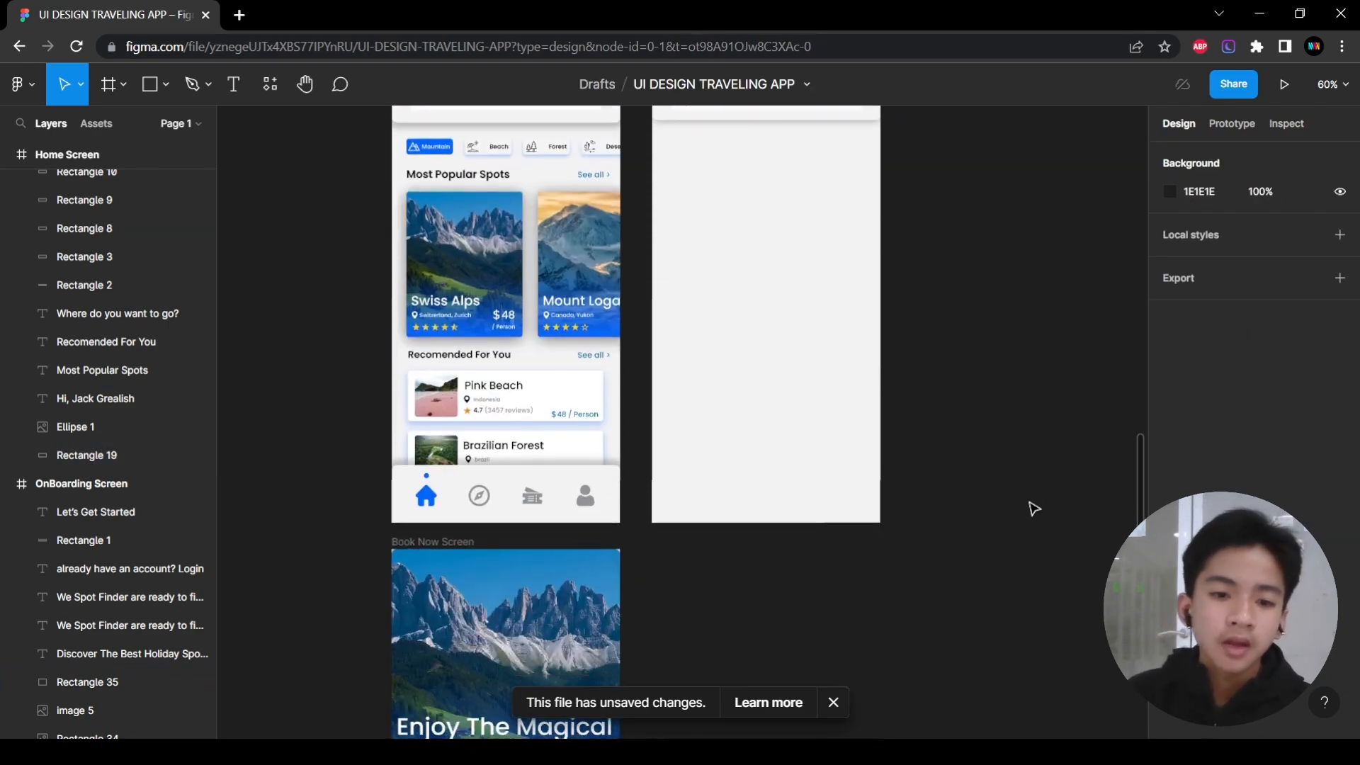
pyautogui.scroll(1, 850, 637)
pyautogui.scroll(-5, 637, 566)
pyautogui.scroll(6, 492, 467)
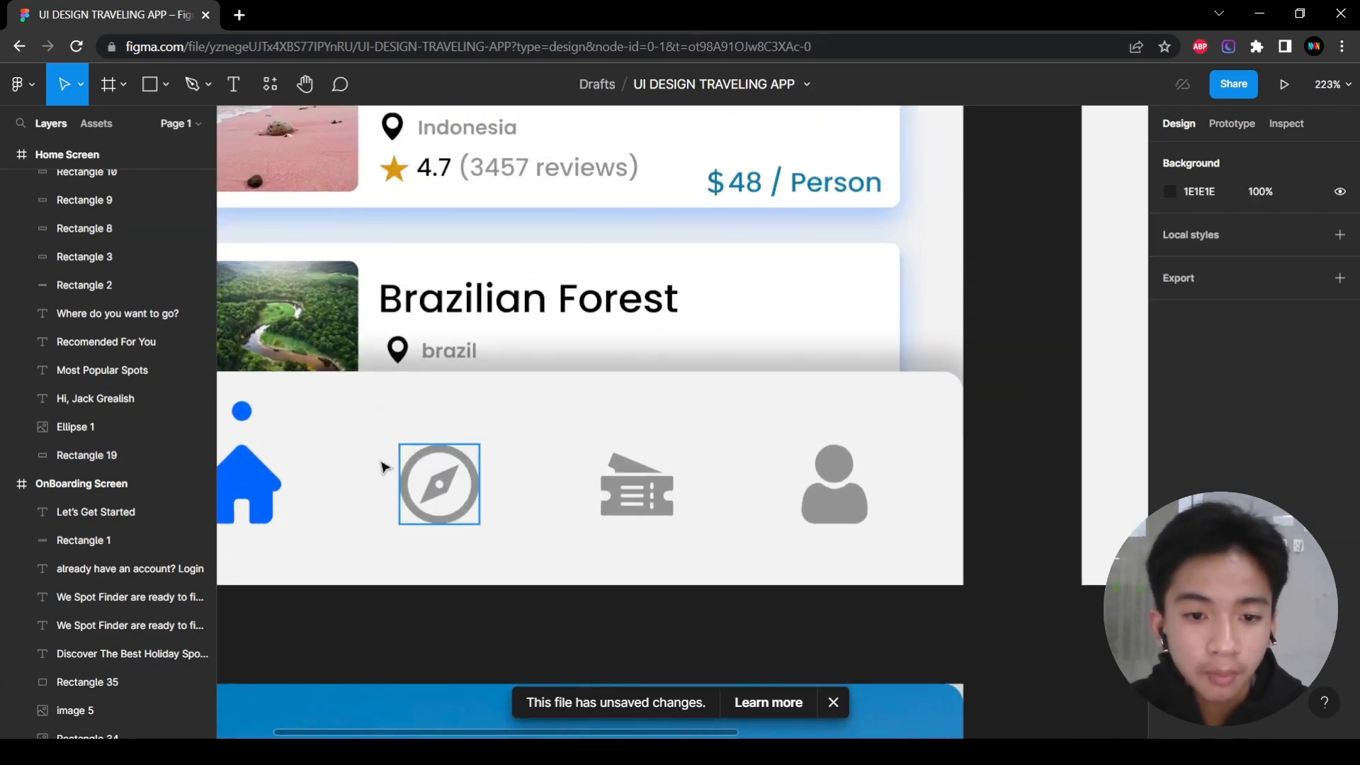
pyautogui.scroll(-5, 480, 479)
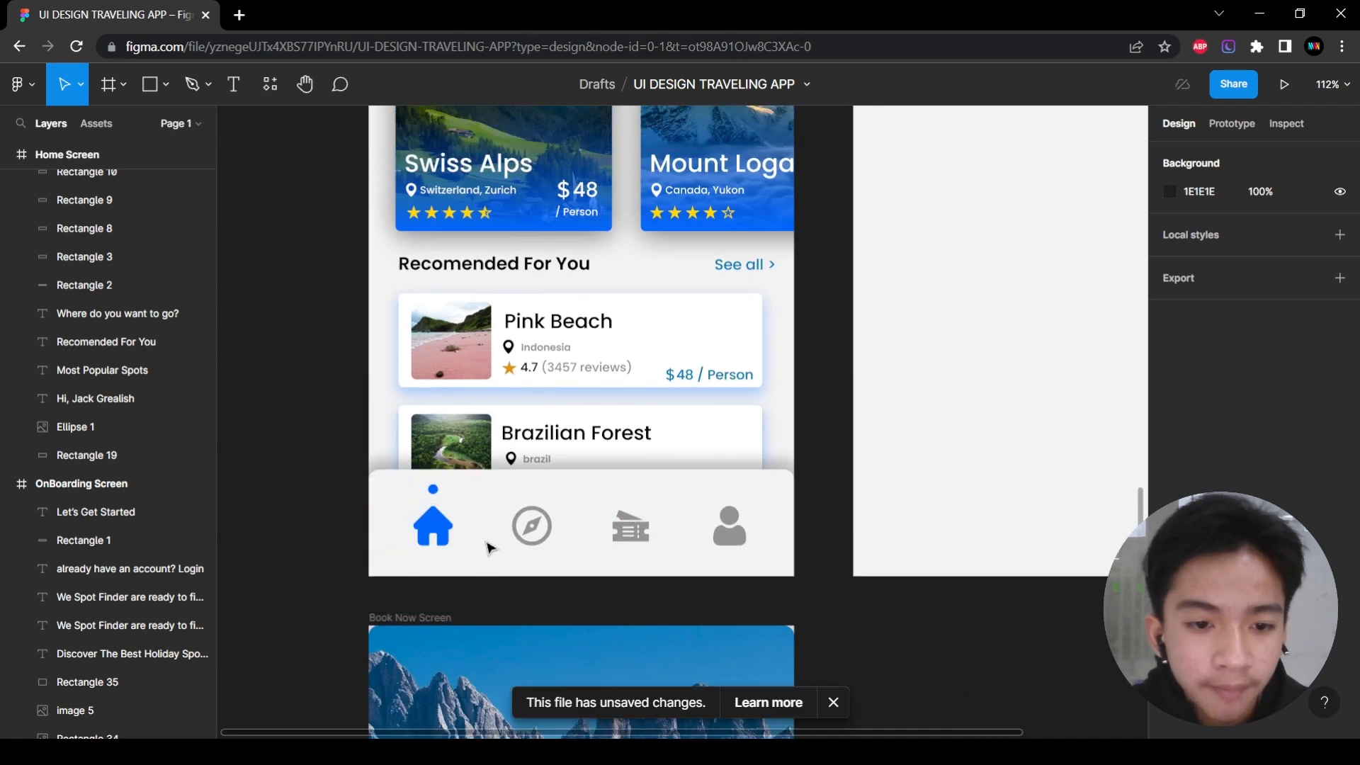
pyautogui.scroll(-2, 491, 553)
pyautogui.scroll(1, 492, 554)
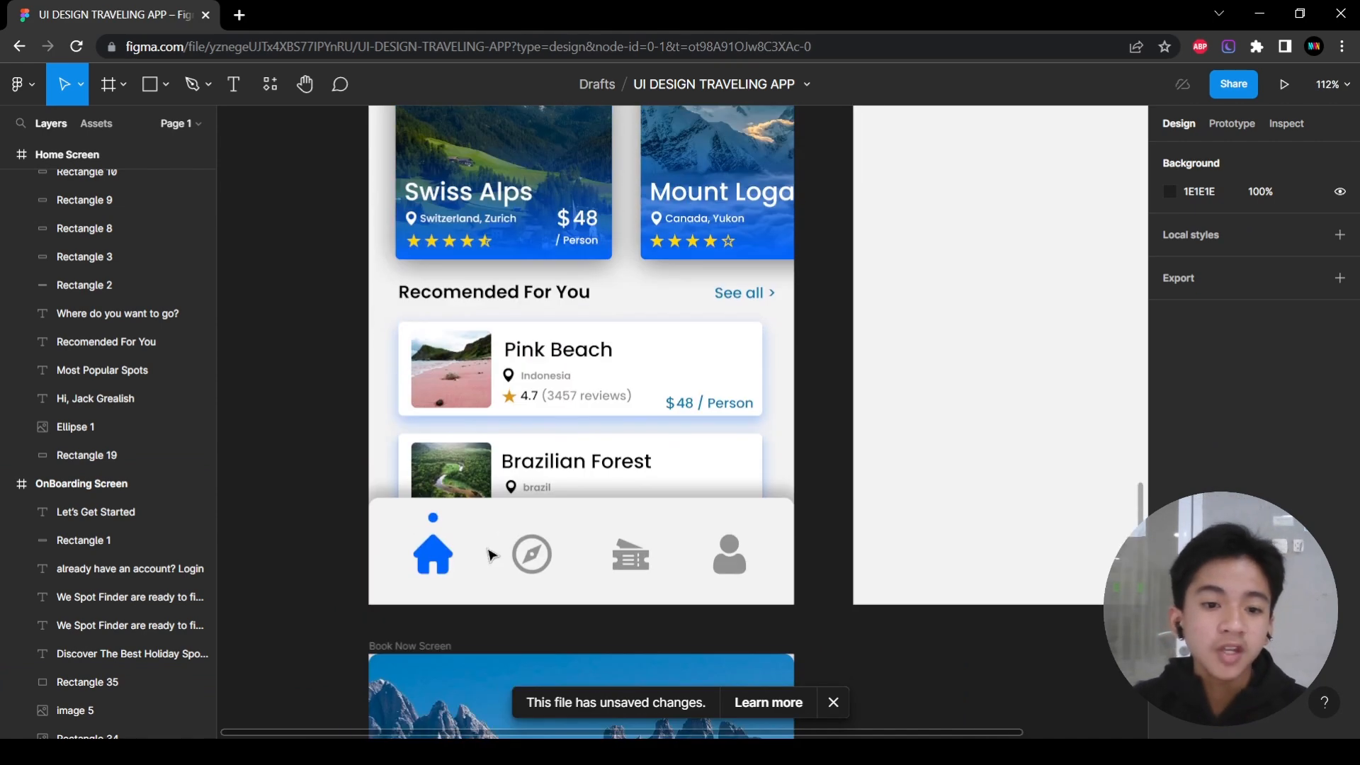
pyautogui.click(445, 571)
pyautogui.click(535, 563)
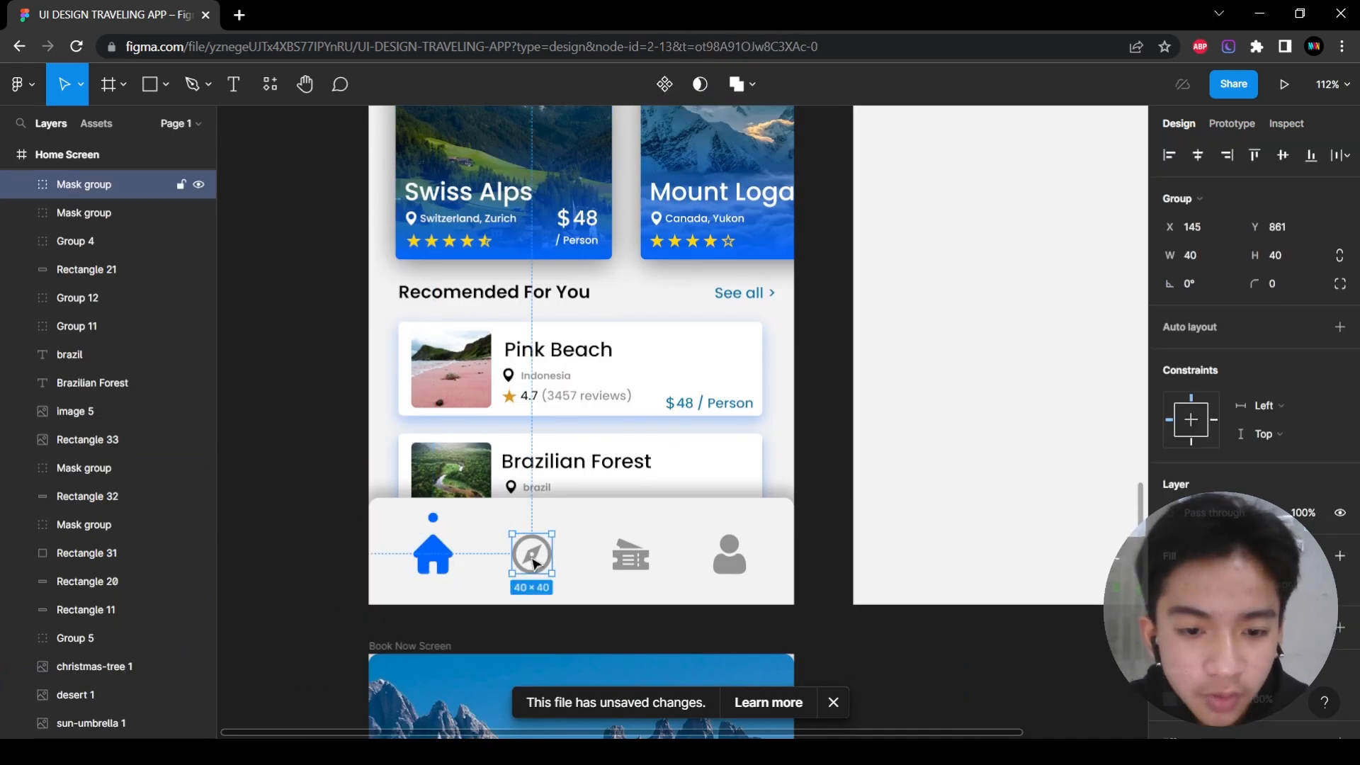
pyautogui.click(646, 564)
pyautogui.click(539, 561)
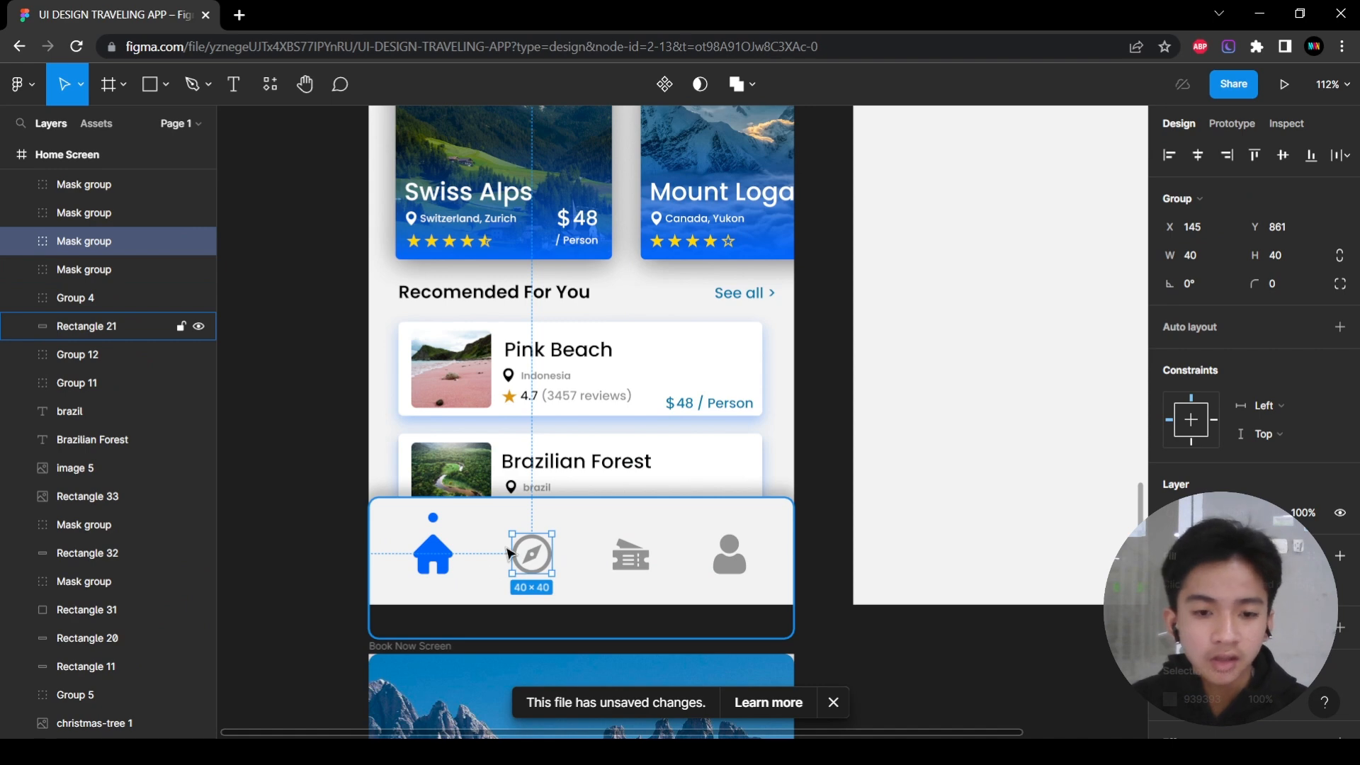
pyautogui.scroll(-4, 633, 579)
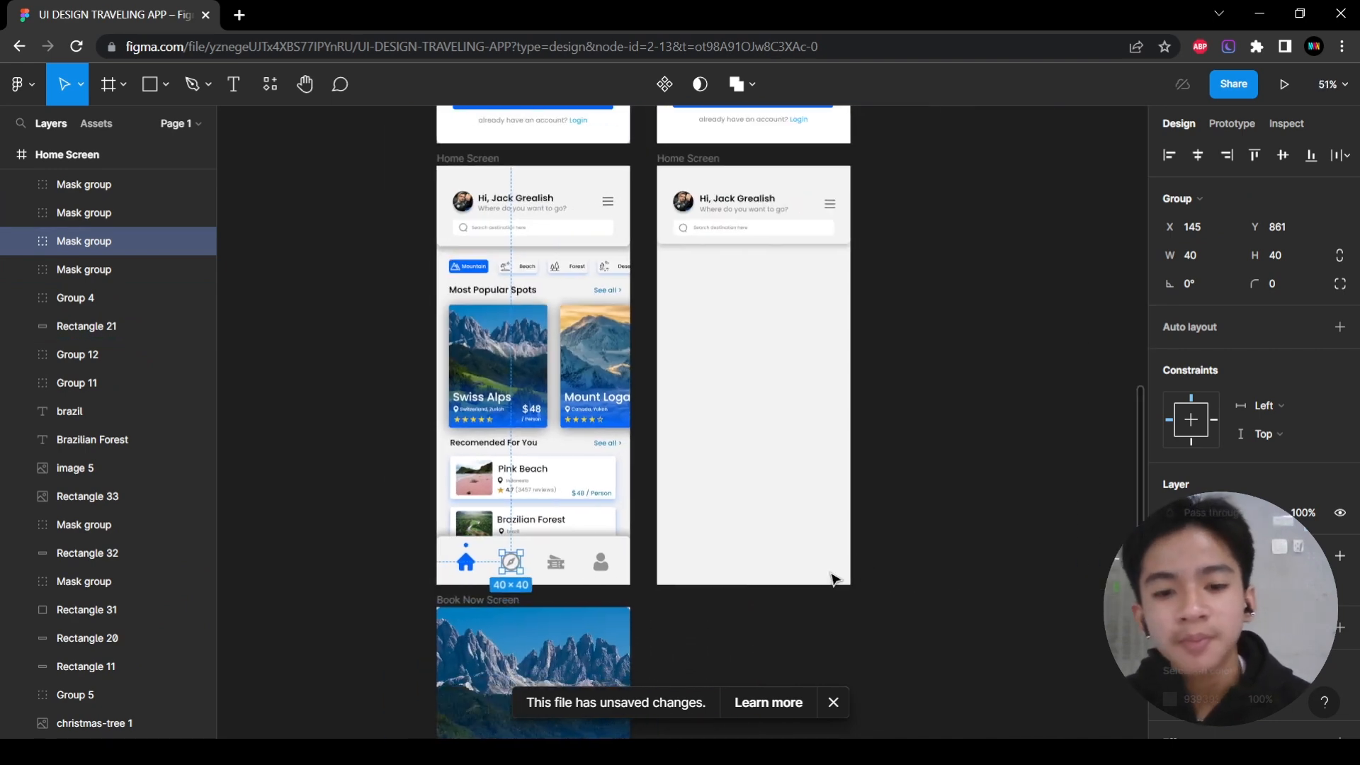
pyautogui.click(975, 492)
pyautogui.scroll(2, 917, 522)
pyautogui.scroll(-2, 917, 523)
pyautogui.scroll(5, 456, 552)
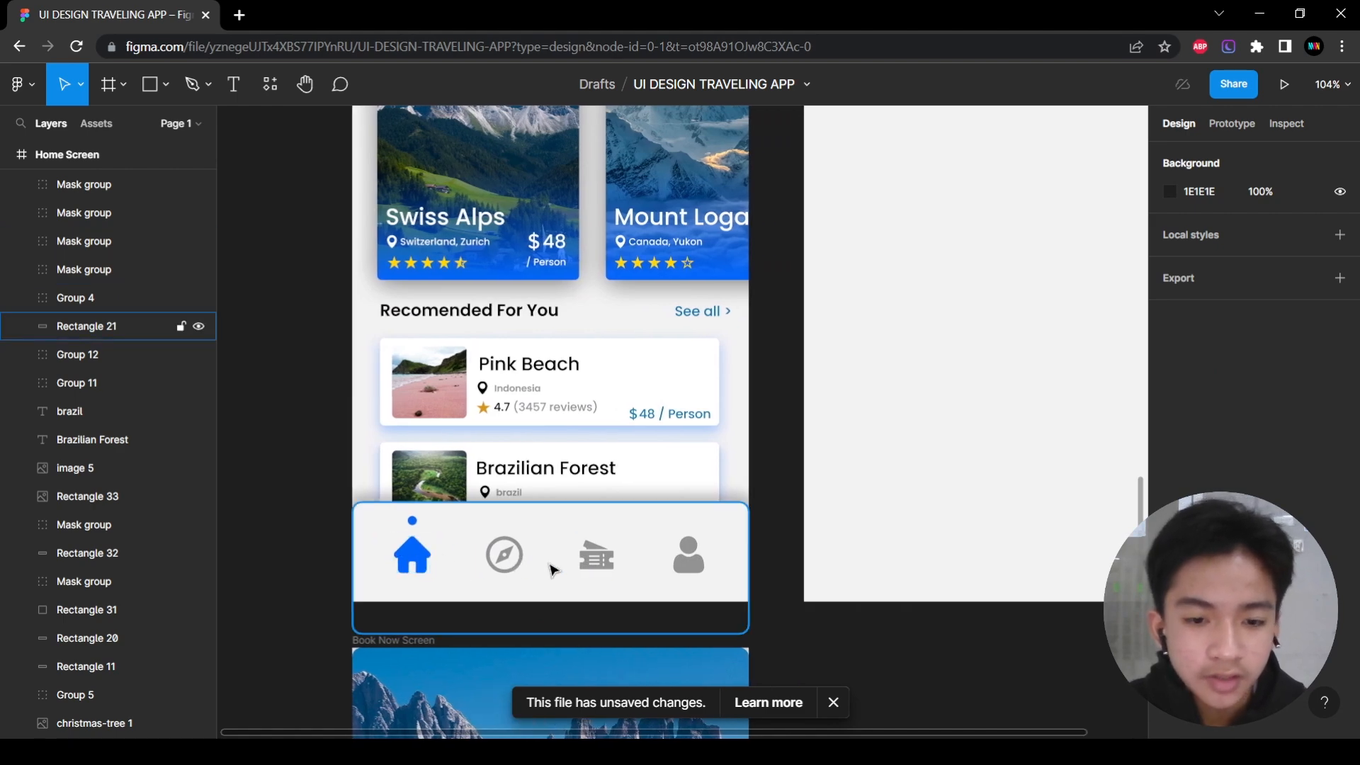
# Try to open the Flaticon website in a new browser tab.
pyautogui.click(240, 15)
pyautogui.write('flaticon')
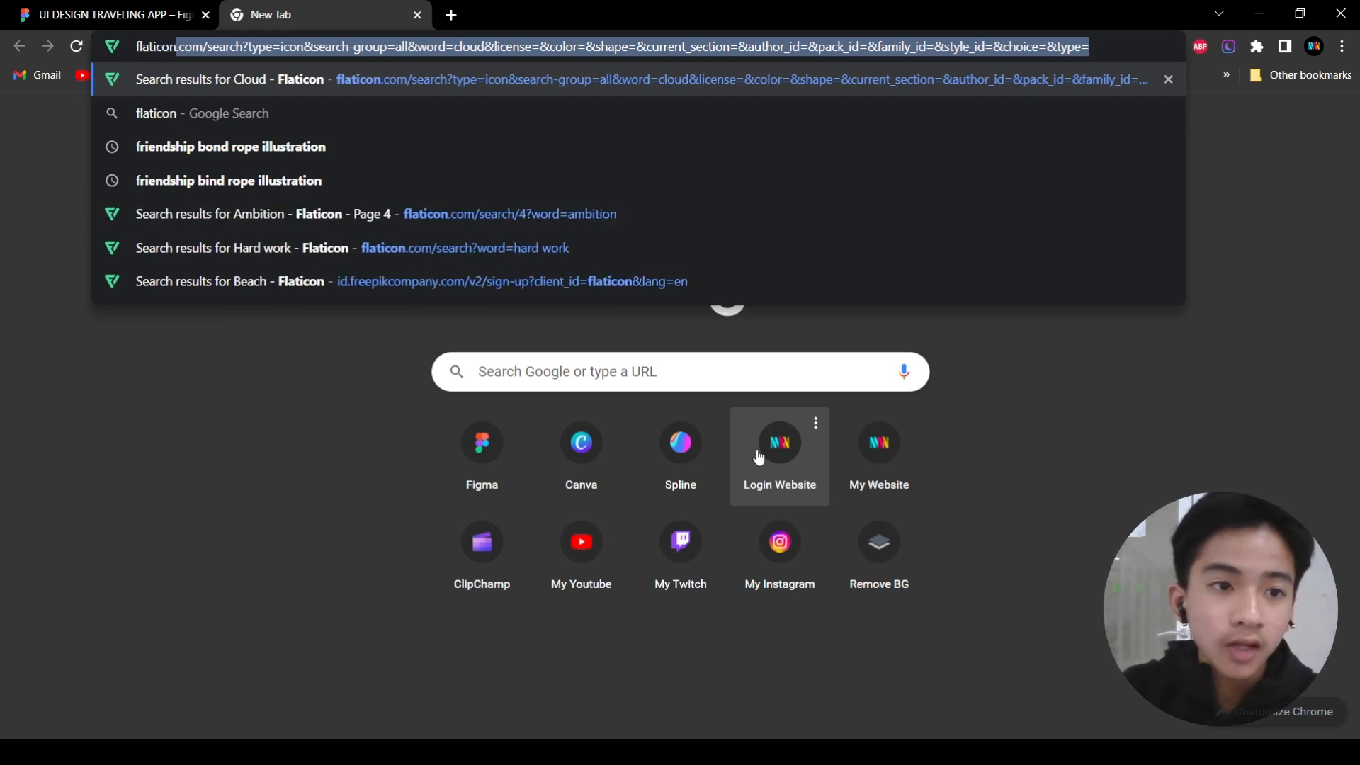
pyautogui.press('Return')
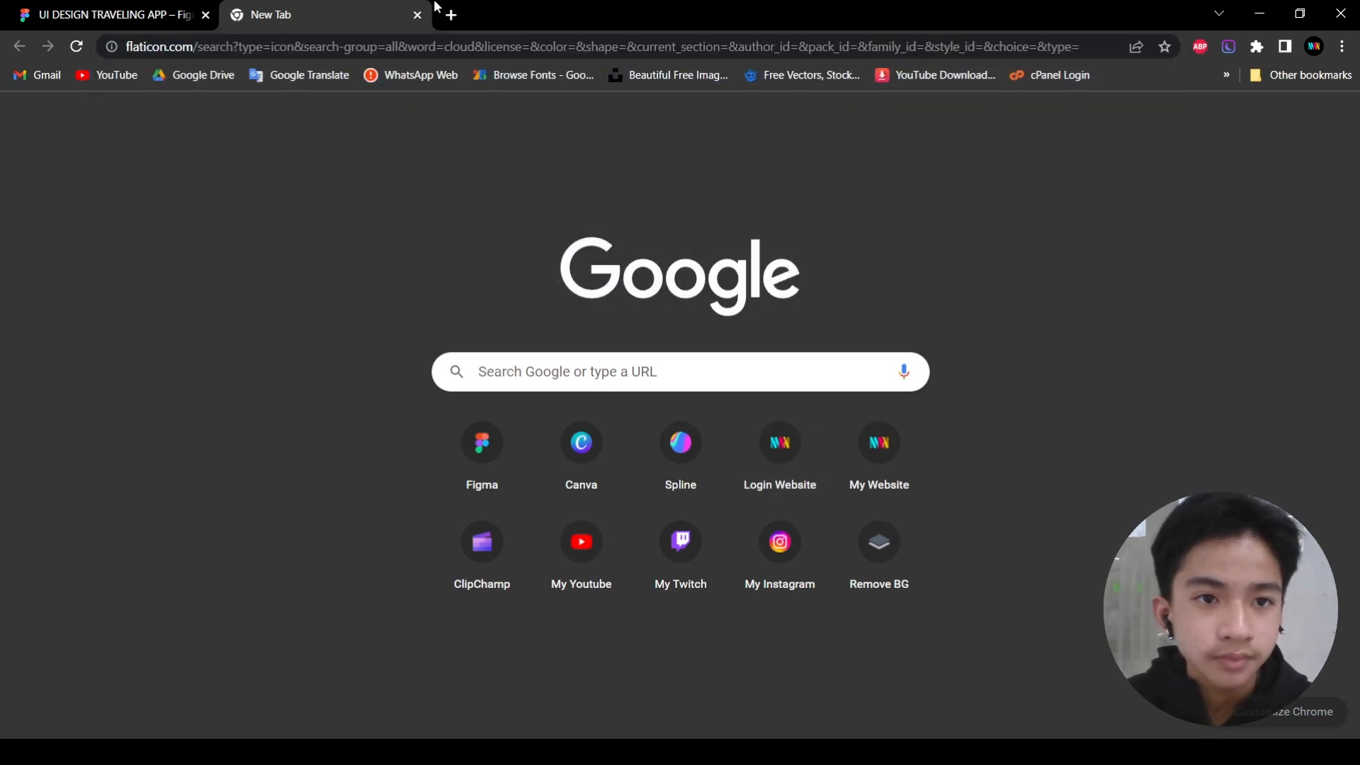
pyautogui.click(452, 15)
pyautogui.click(415, 15)
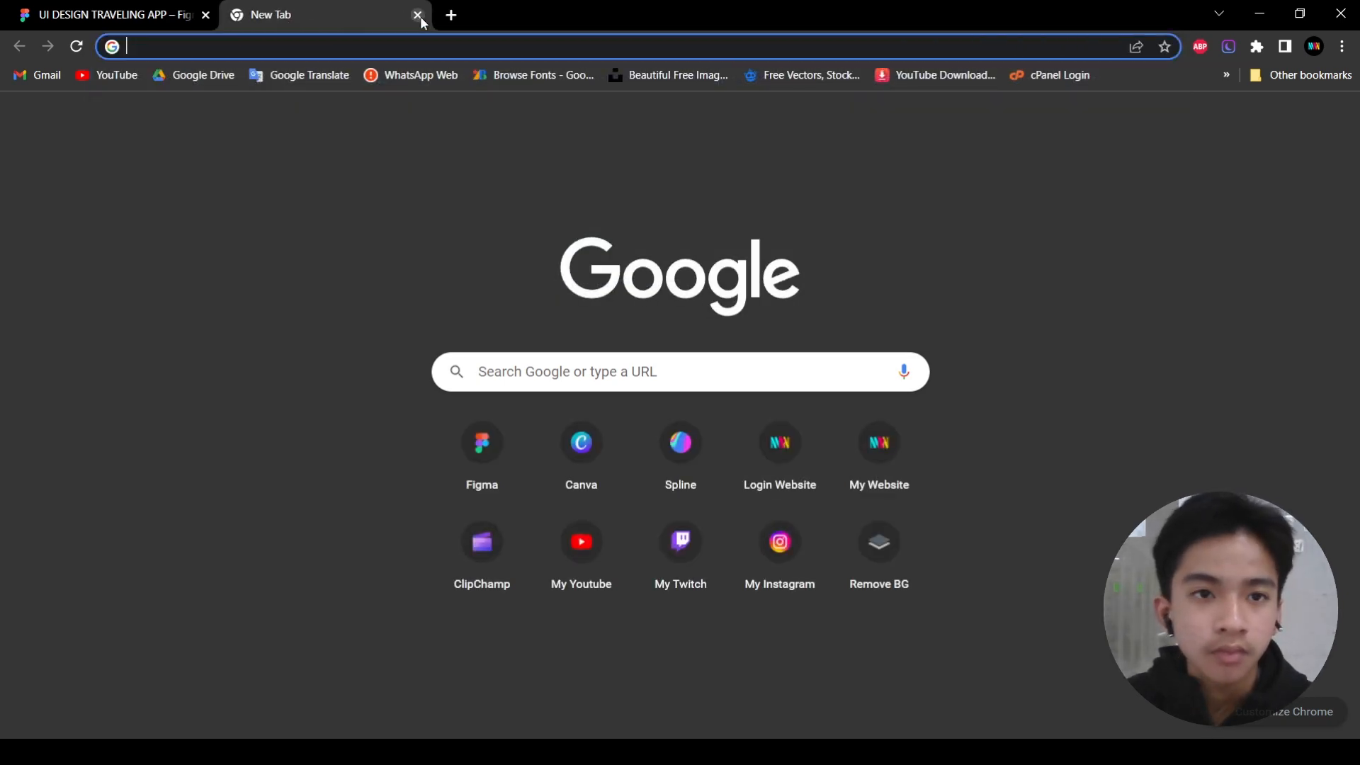
pyautogui.click(418, 16)
pyautogui.click(236, 16)
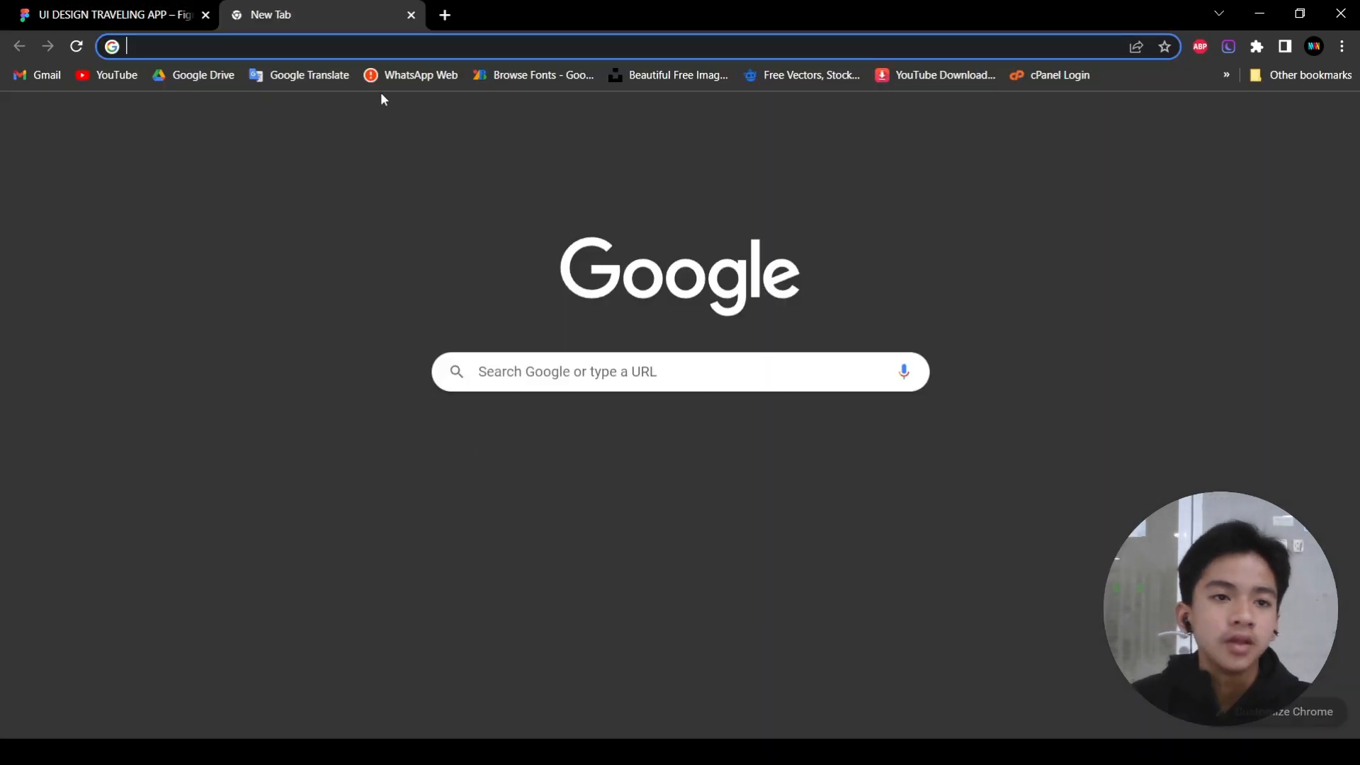
pyautogui.write('flaticon')
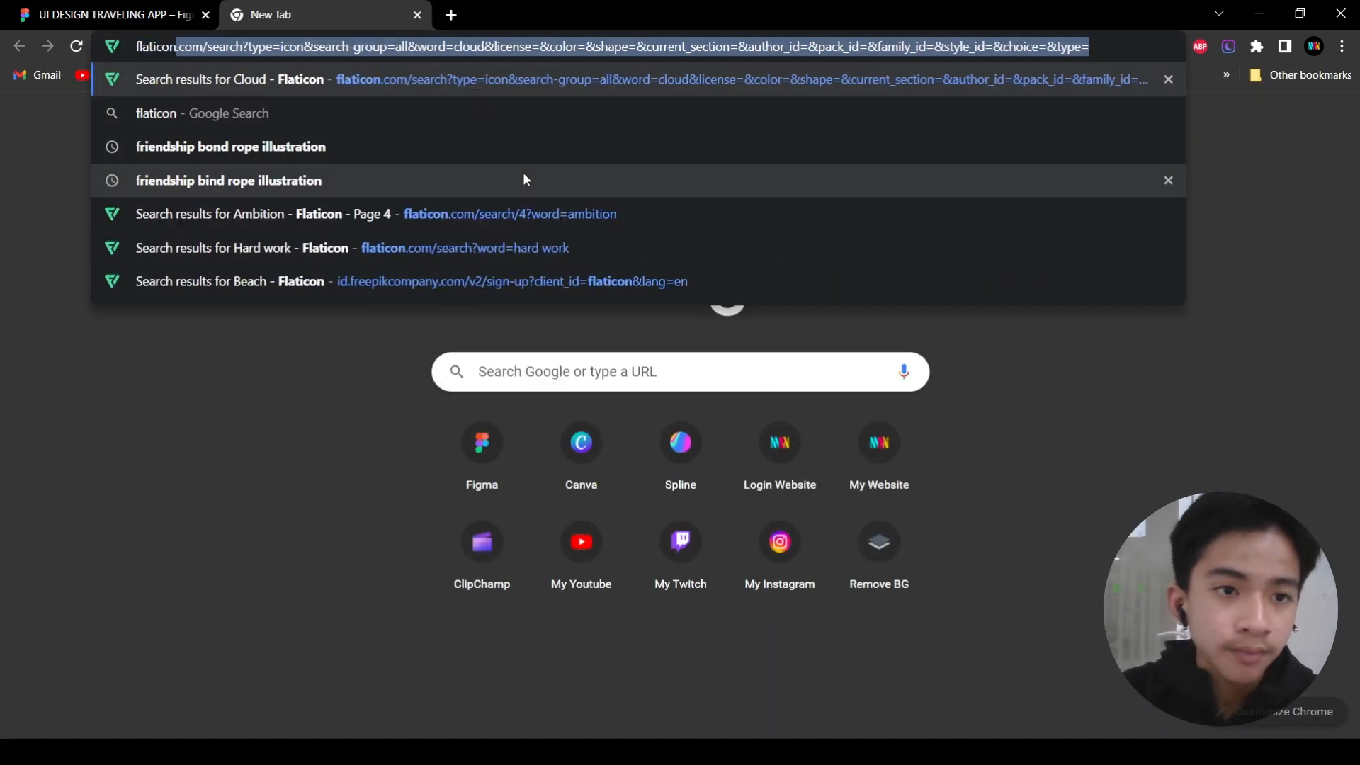
pyautogui.press('Return')
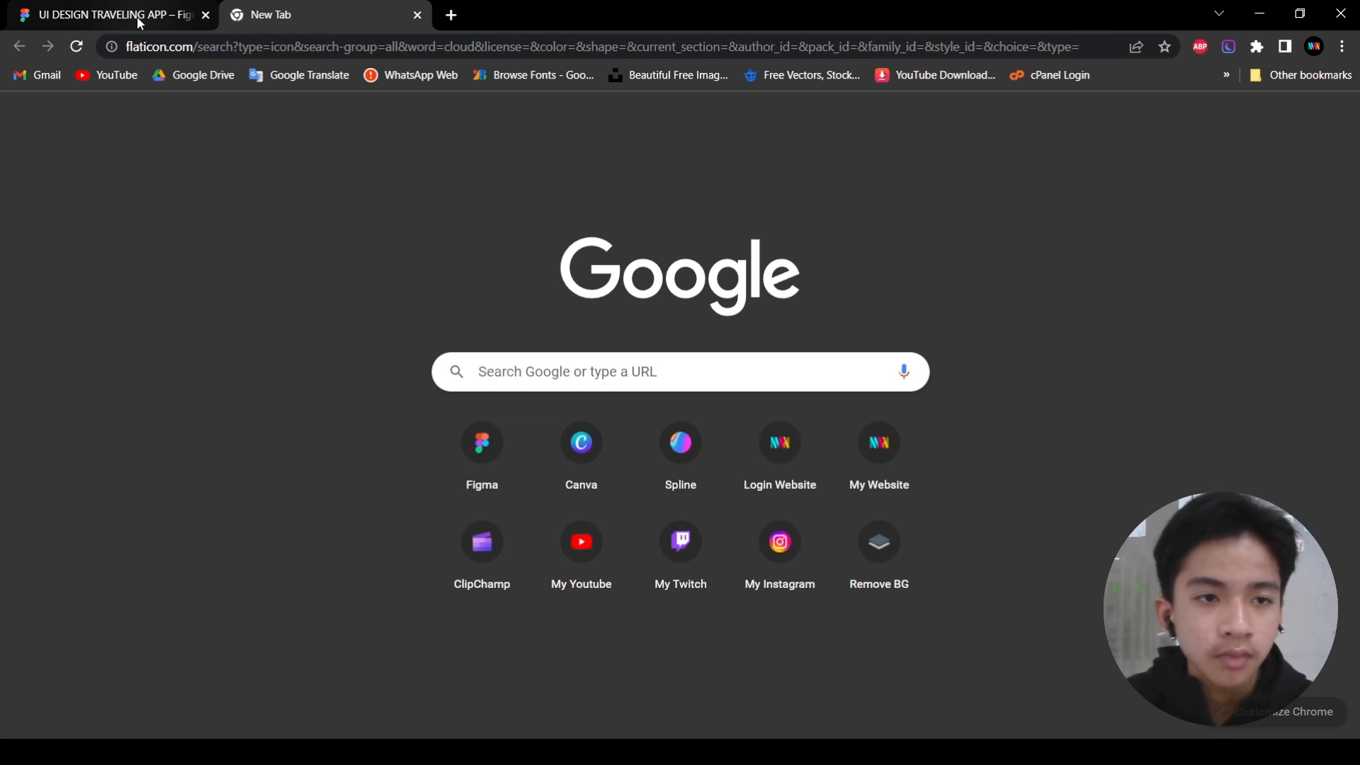
pyautogui.click(418, 15)
# Dismiss the unsaved-changes notification in the design file.
pyautogui.hscroll(5, 766, 592)
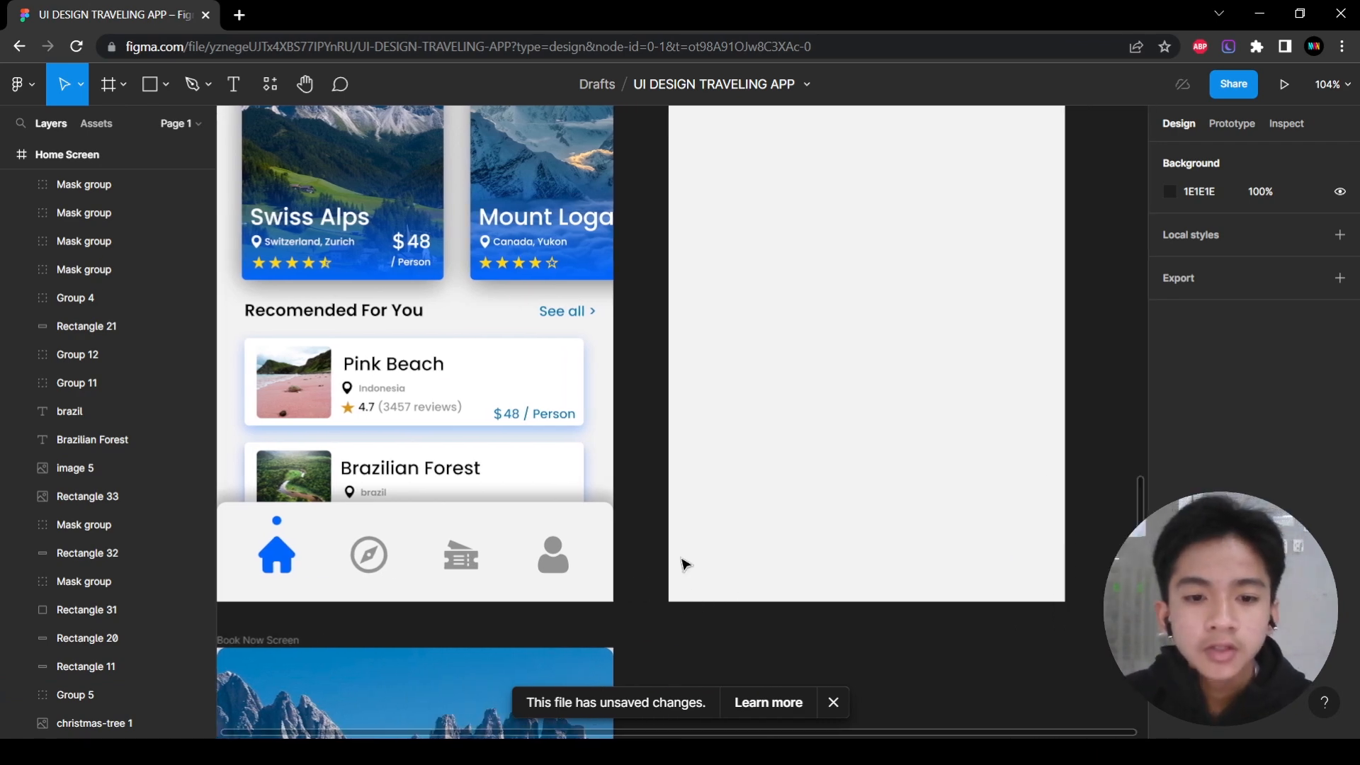
pyautogui.click(833, 702)
pyautogui.hscroll(-4, 700, 642)
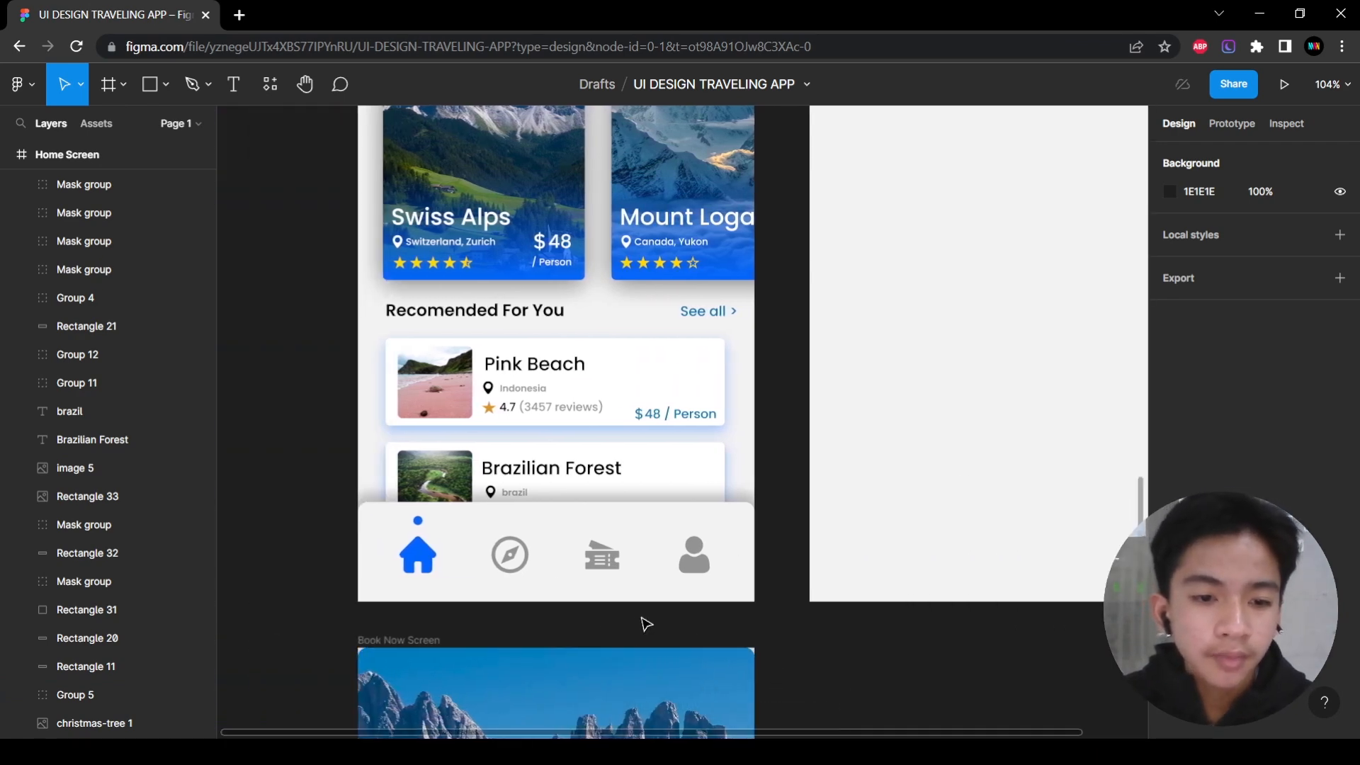
# Examine the reference navigation bar's background rectangle and the content sections between it and the Home Screen header.
pyautogui.hscroll(-2, 700, 642)
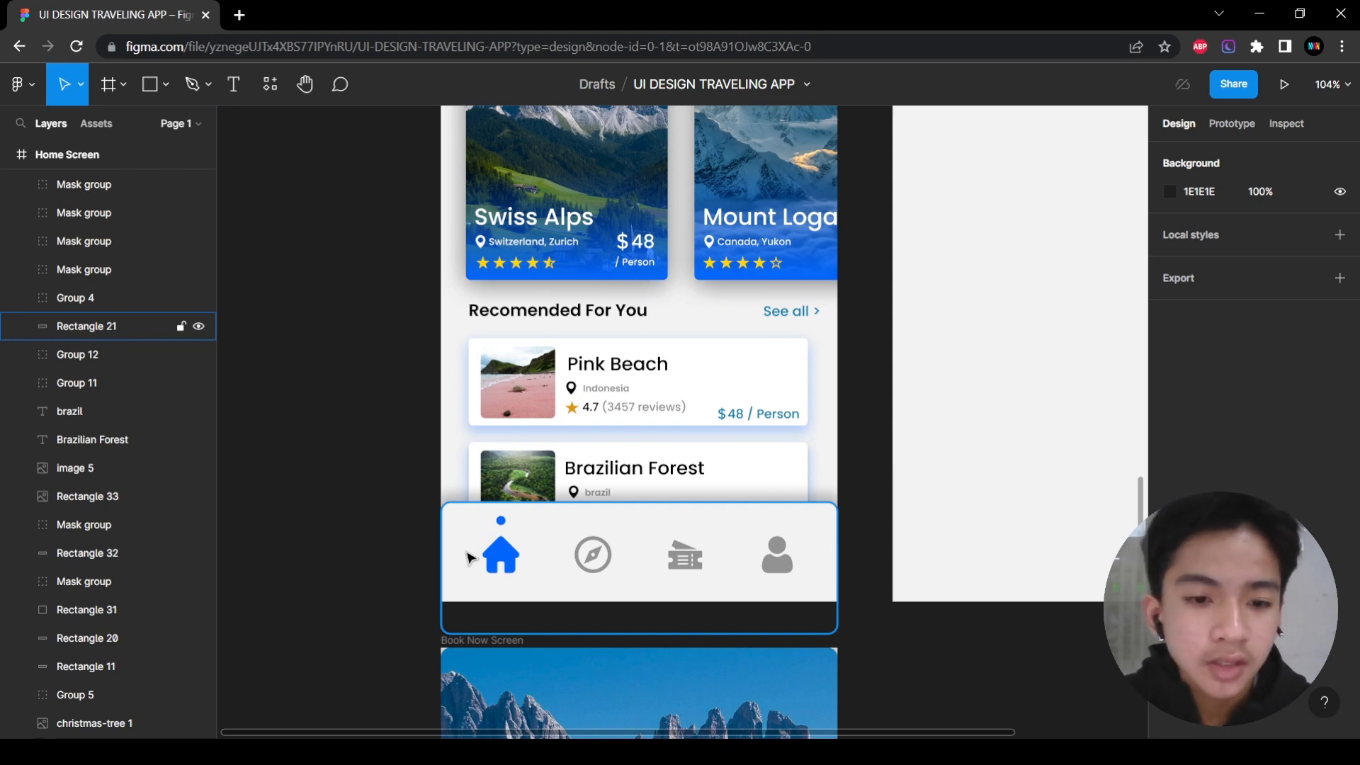
pyautogui.scroll(5, 556, 219)
pyautogui.scroll(-6, 502, 539)
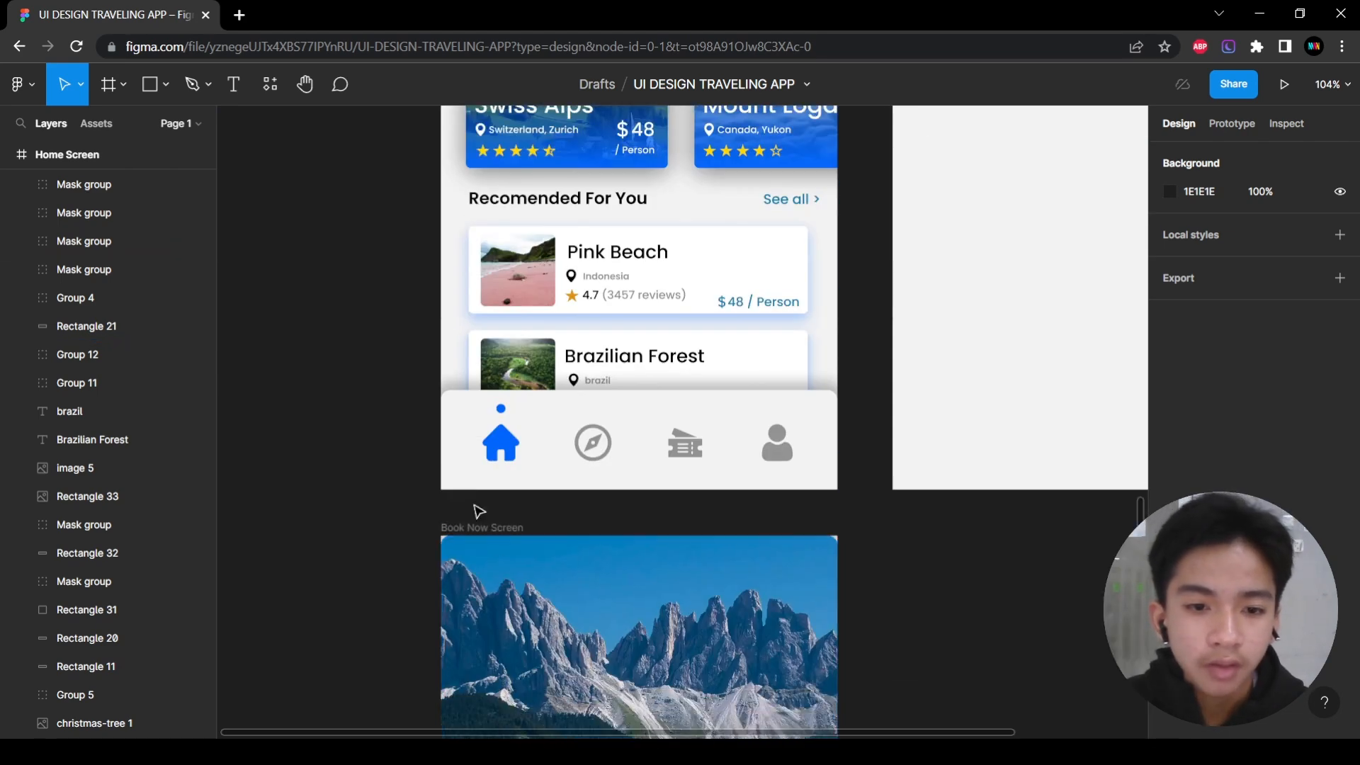
pyautogui.click(467, 451)
pyautogui.scroll(5, 549, 531)
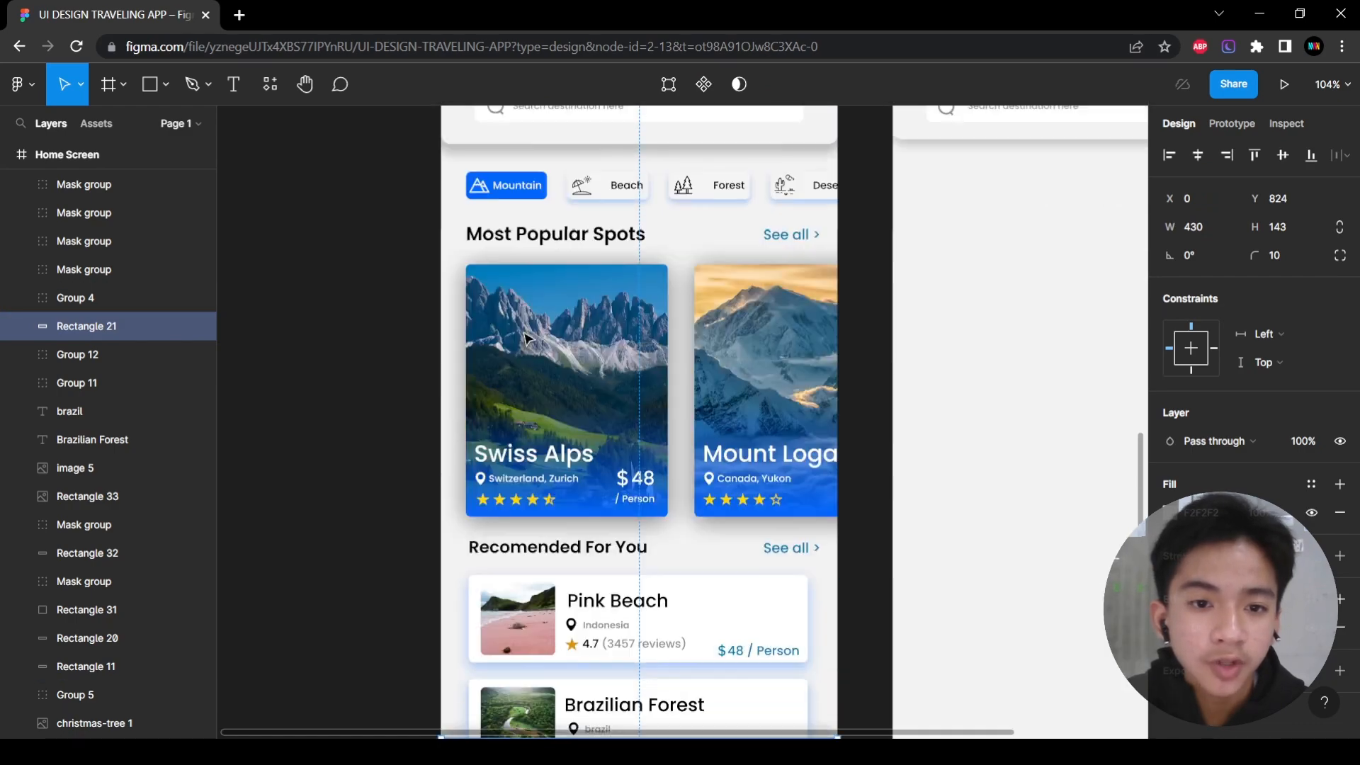
pyautogui.scroll(-5, 638, 430)
pyautogui.scroll(3, 635, 430)
pyautogui.hscroll(3, 596, 480)
pyautogui.scroll(-4, 604, 456)
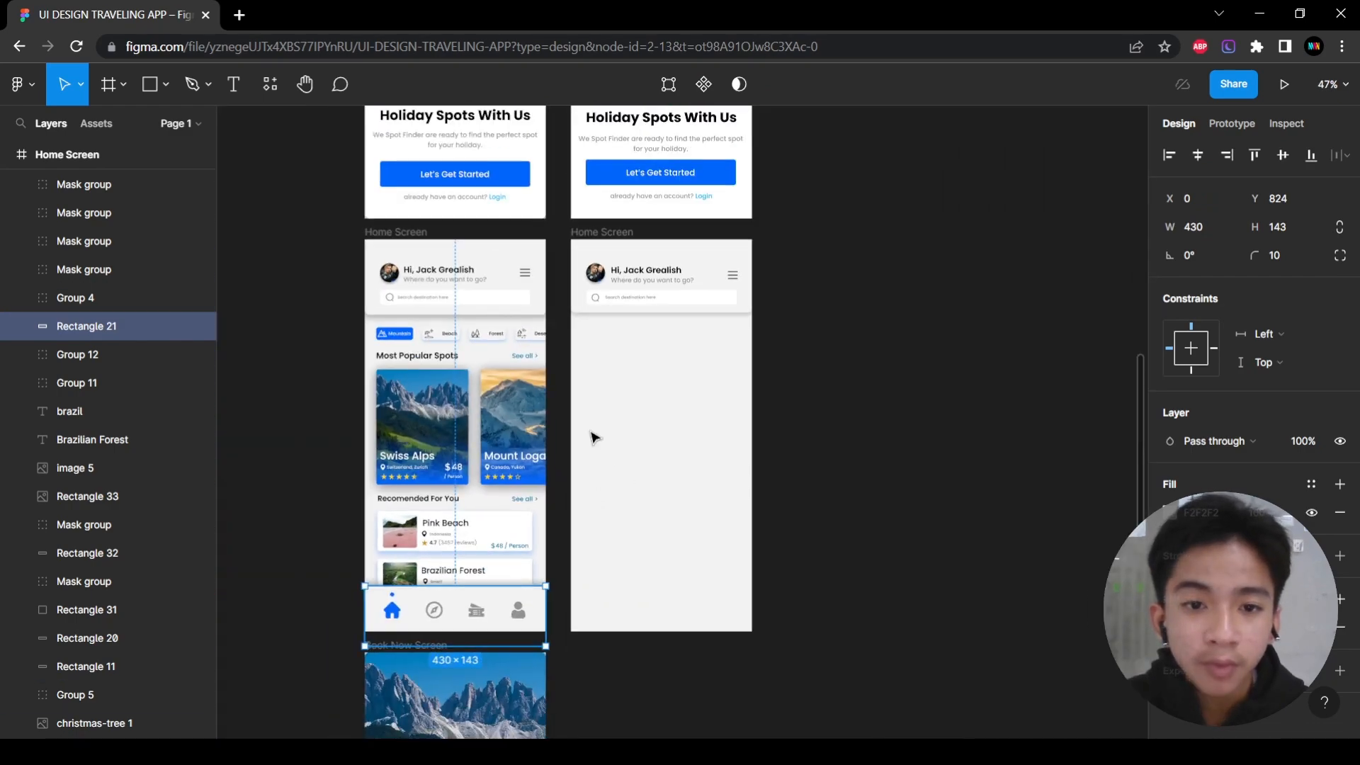
pyautogui.scroll(5, 571, 396)
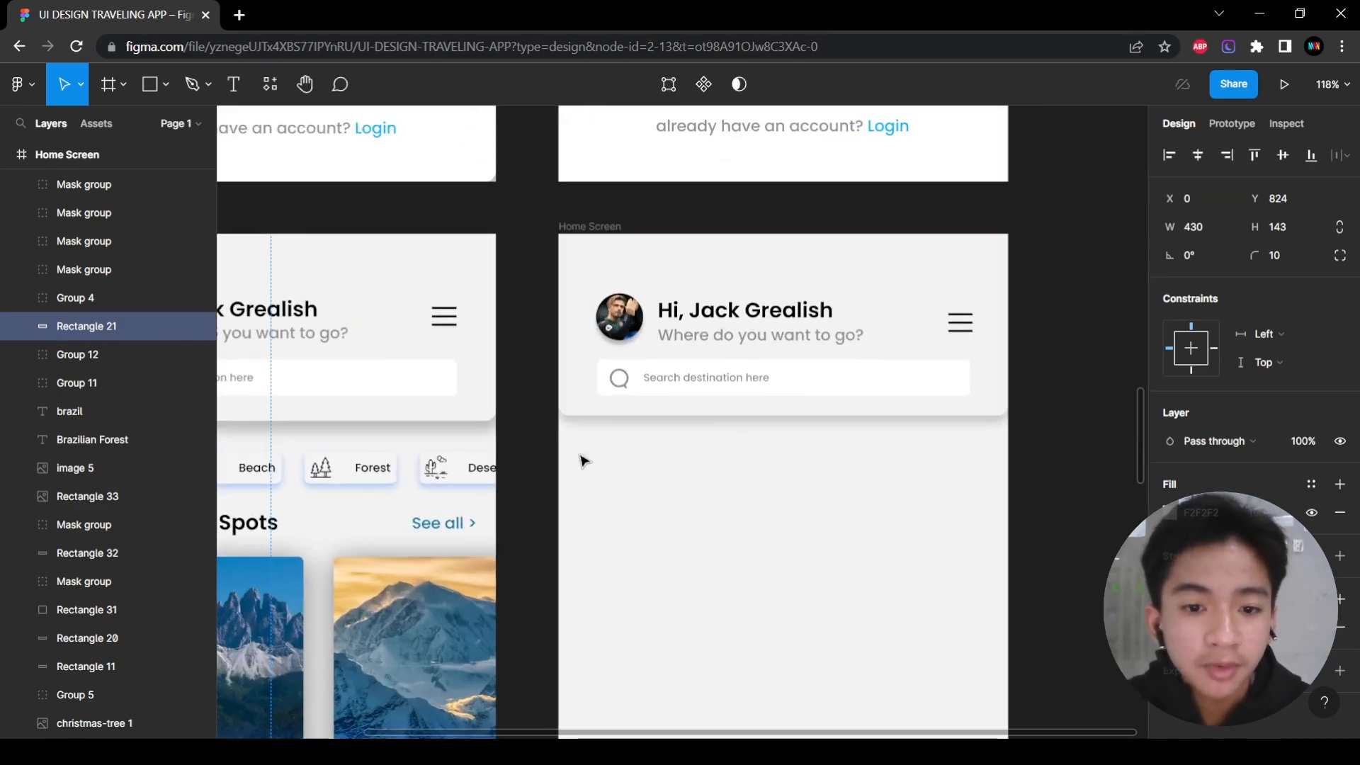
# Duplicate the Home Screen header's background rectangle and place the copy at the frame's lower edge at Y 826 as the navigation bar background.
pyautogui.scroll(-4, 604, 532)
pyautogui.click(588, 384)
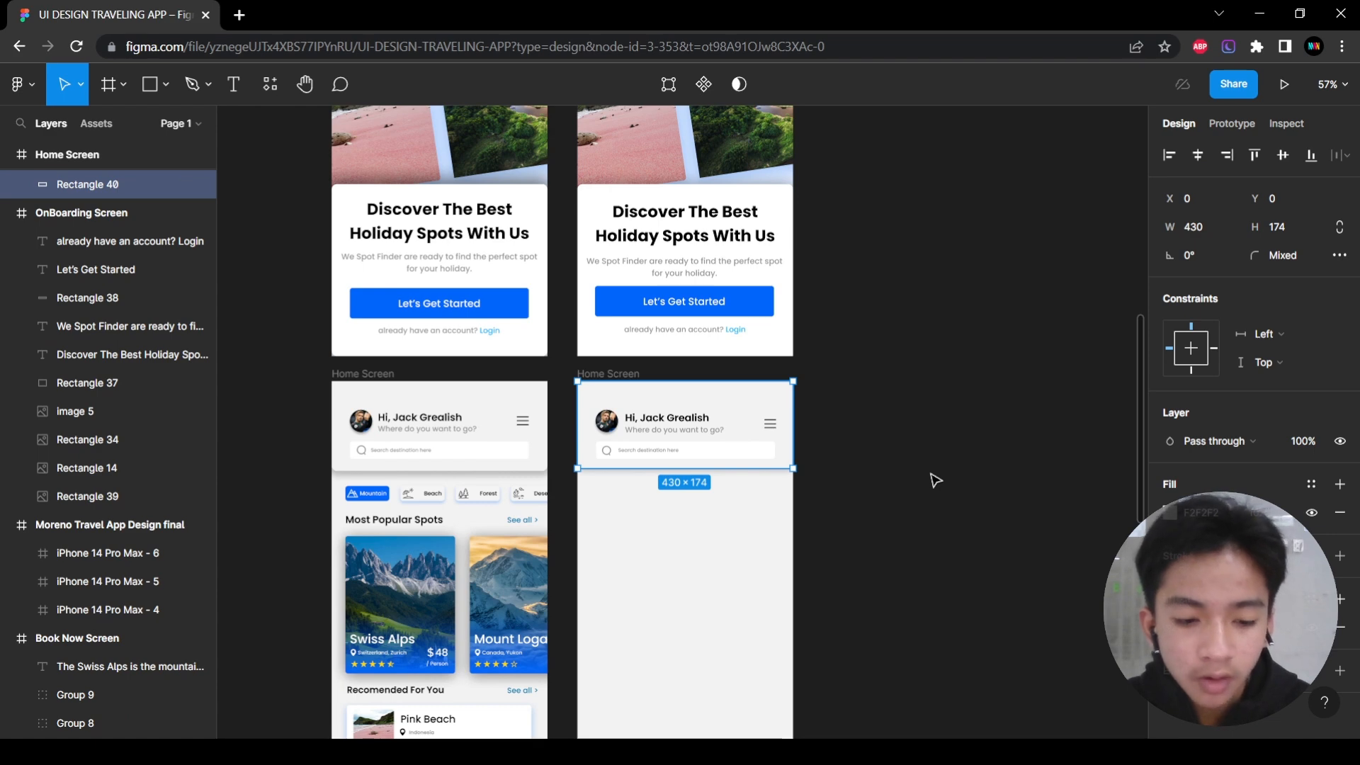
pyautogui.hotkey('ctrl', 'd')
pyautogui.scroll(-3, 995, 477)
pyautogui.moveTo(765, 184); pyautogui.dragTo(776, 601)
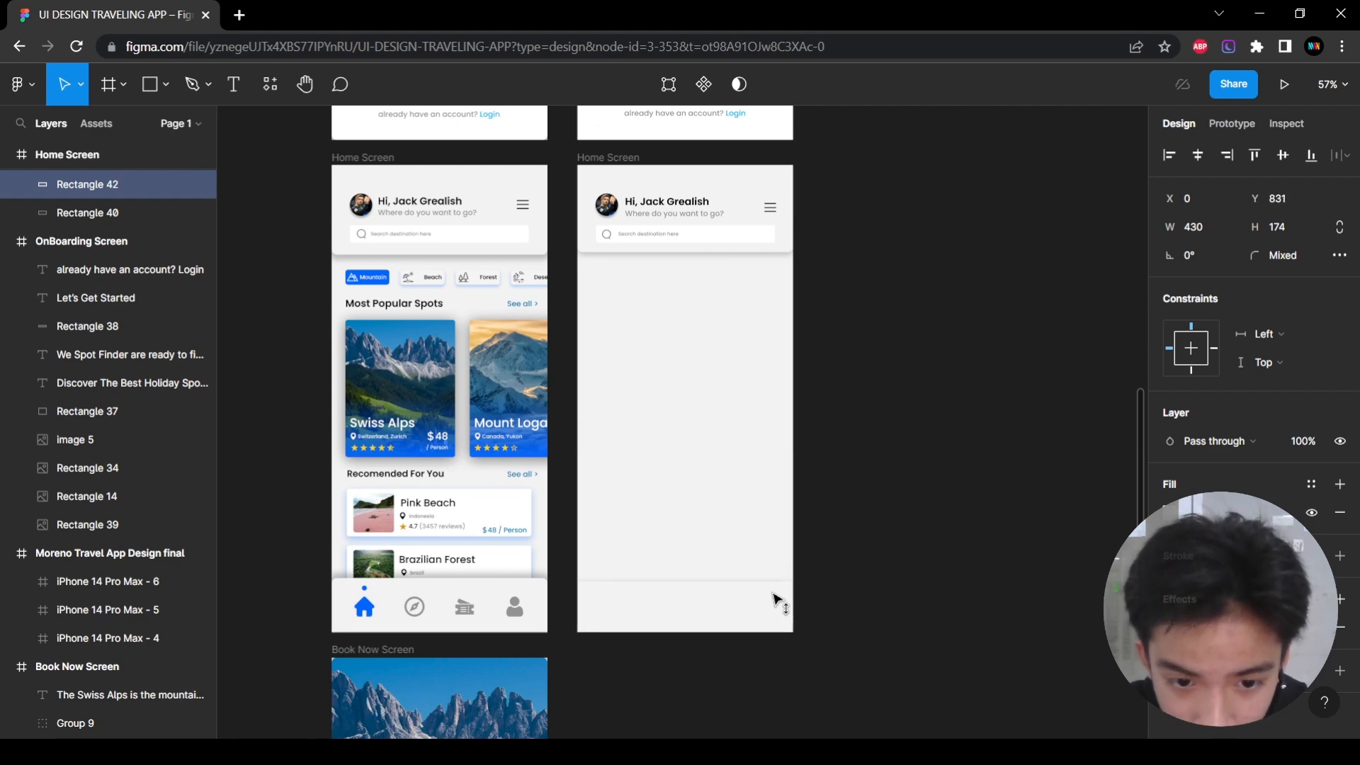
pyautogui.press('Escape')
pyautogui.scroll(5, 647, 583)
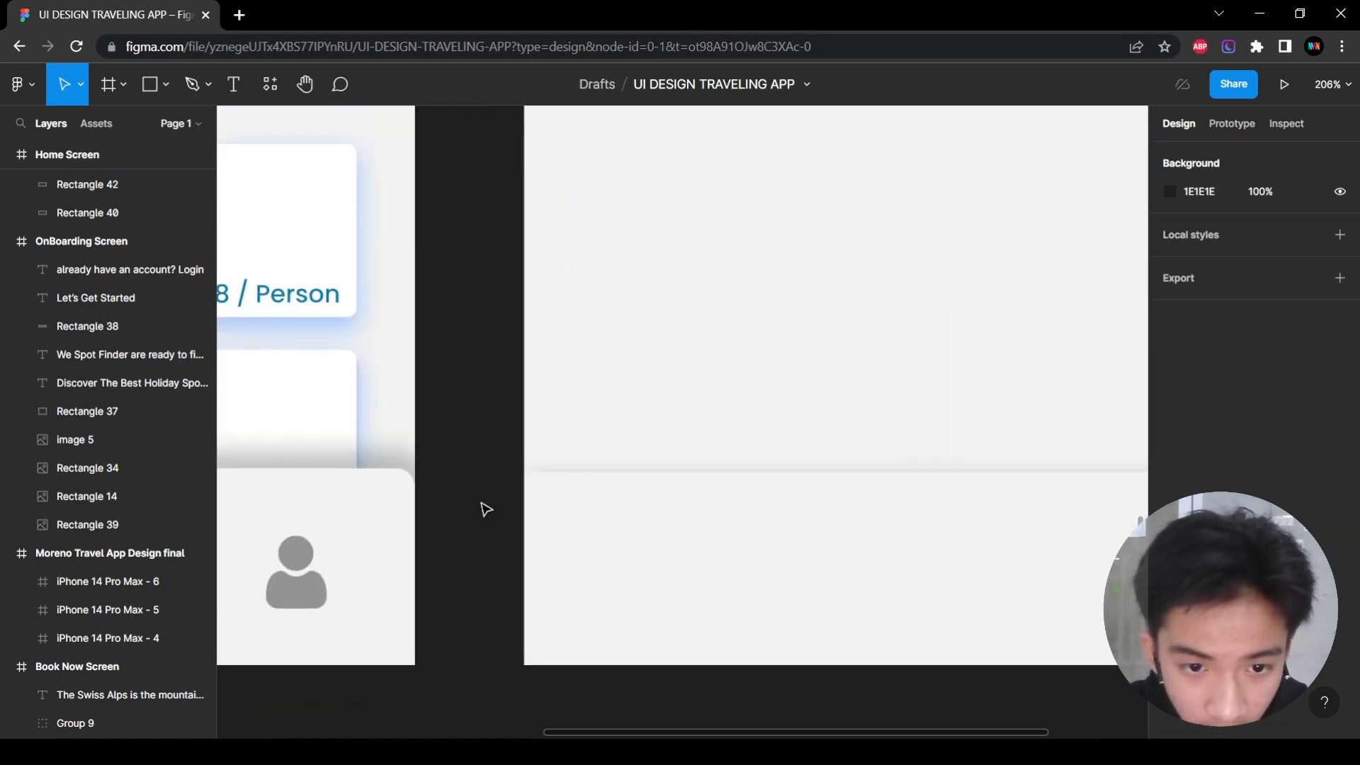
pyautogui.scroll(-4, 666, 546)
pyautogui.click(753, 604)
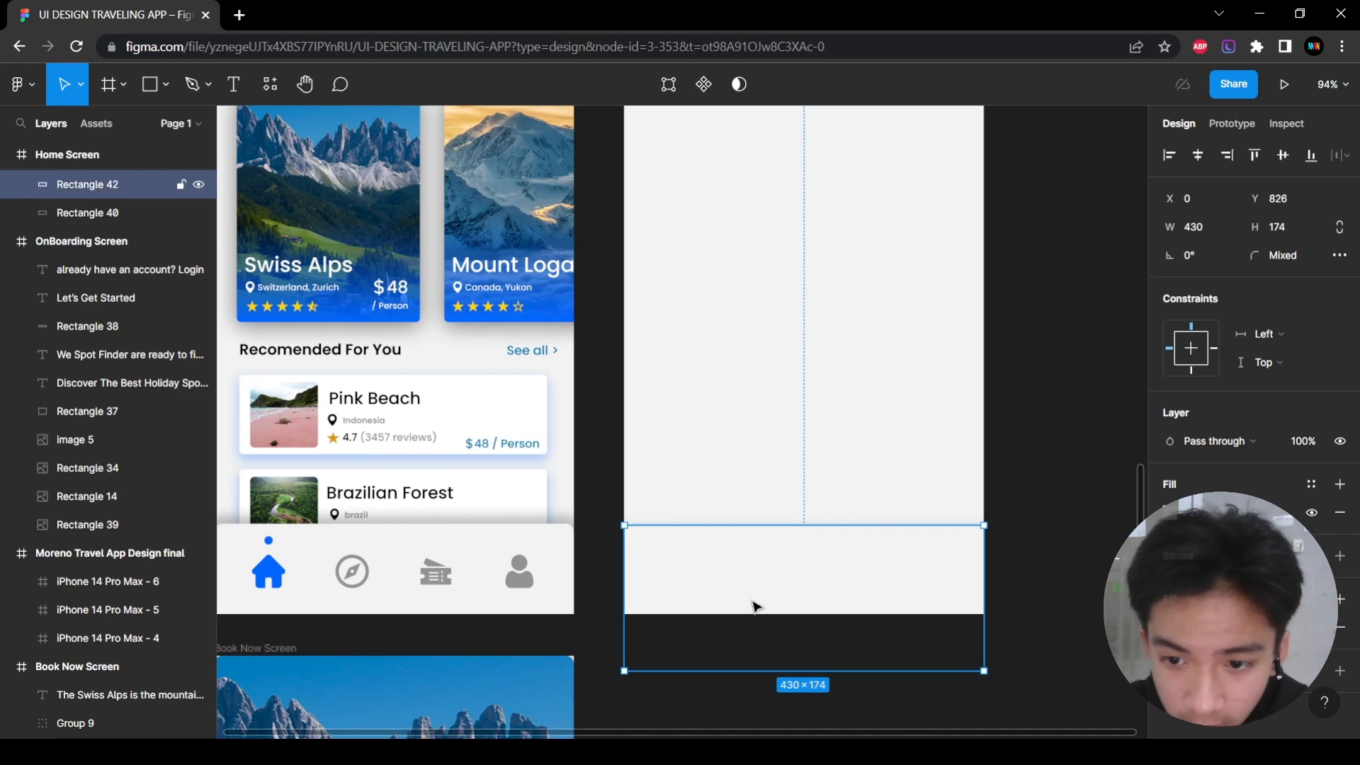
# Examine the edges and corner rounding of the reference navigation bar's background rectangle against the new copy.
pyautogui.click(597, 576)
pyautogui.scroll(3, 596, 576)
pyautogui.click(714, 544)
pyautogui.scroll(-3, 713, 532)
pyautogui.scroll(1, 723, 549)
pyautogui.hscroll(2, 733, 577)
pyautogui.scroll(-3, 733, 576)
pyautogui.scroll(1, 1002, 553)
pyautogui.click(480, 506)
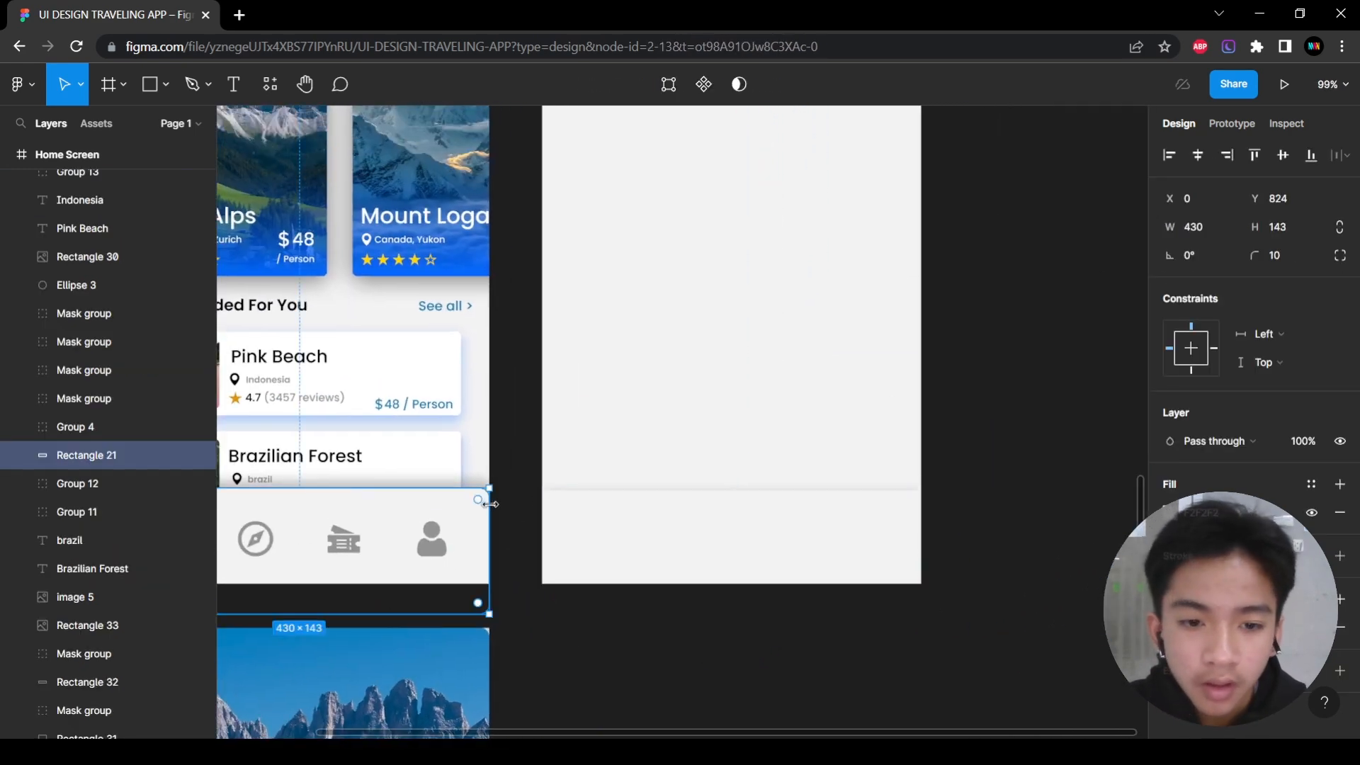
pyautogui.scroll(5, 489, 500)
pyautogui.scroll(-6, 538, 453)
pyautogui.scroll(-2, 604, 529)
pyautogui.hscroll(-2, 896, 623)
pyautogui.scroll(3, 963, 652)
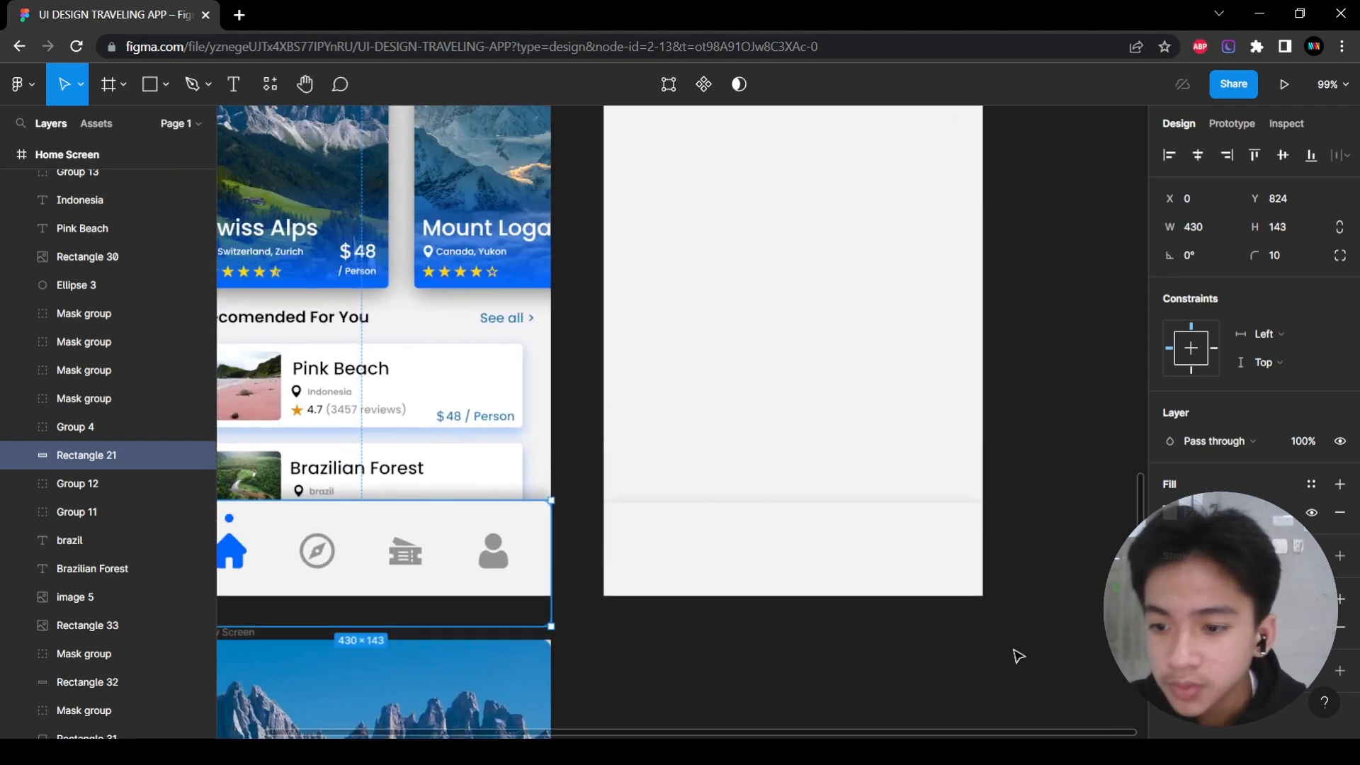
pyautogui.hscroll(-2, 616, 565)
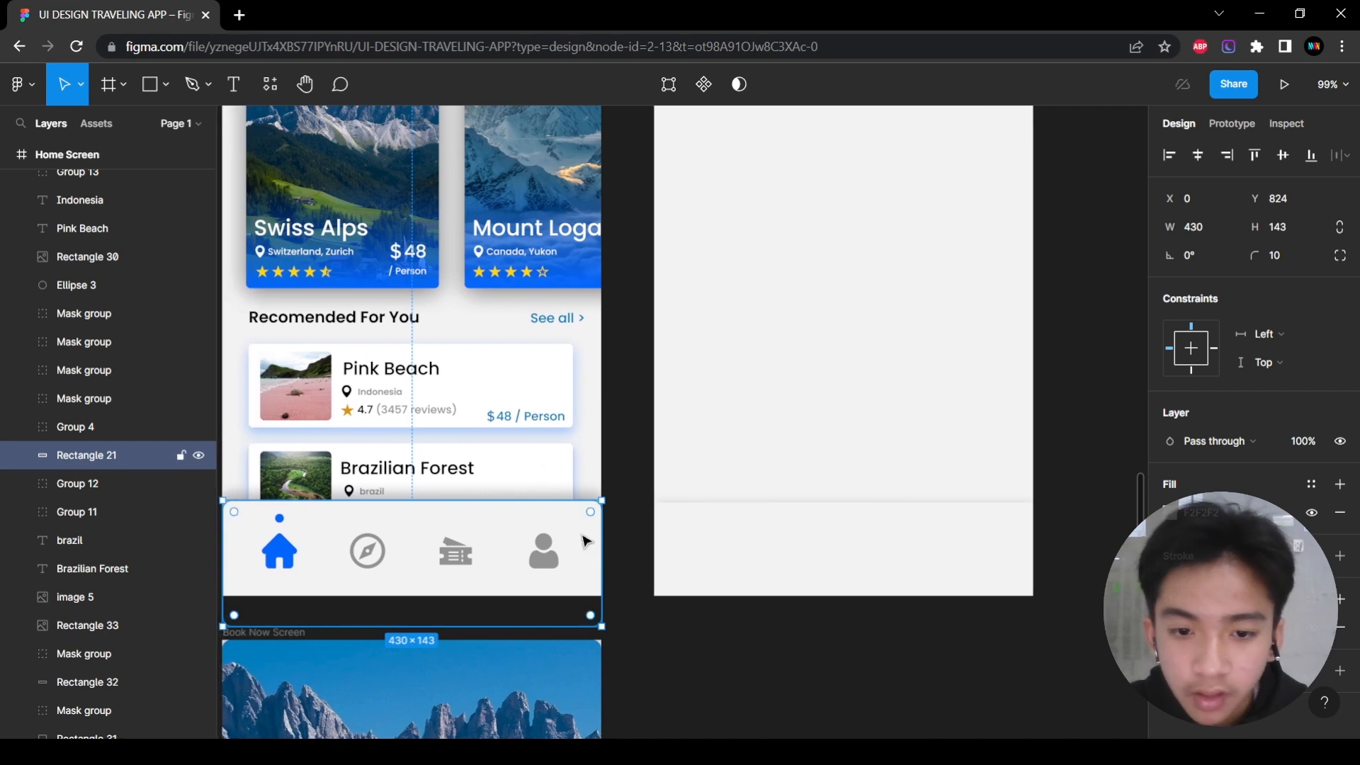
# Compare the drop shadow settings of the new navigation background with those of the reference navigation bar.
pyautogui.click(924, 588)
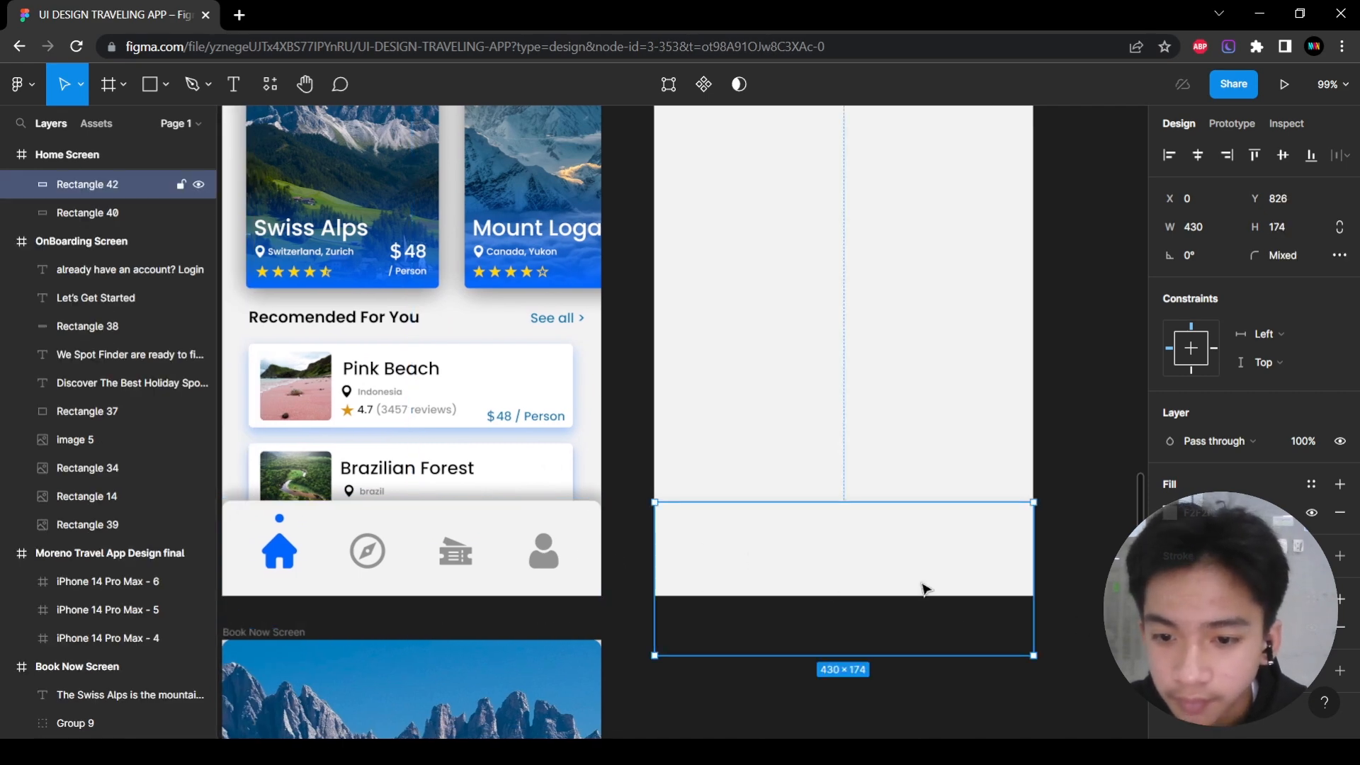
pyautogui.click(1171, 627)
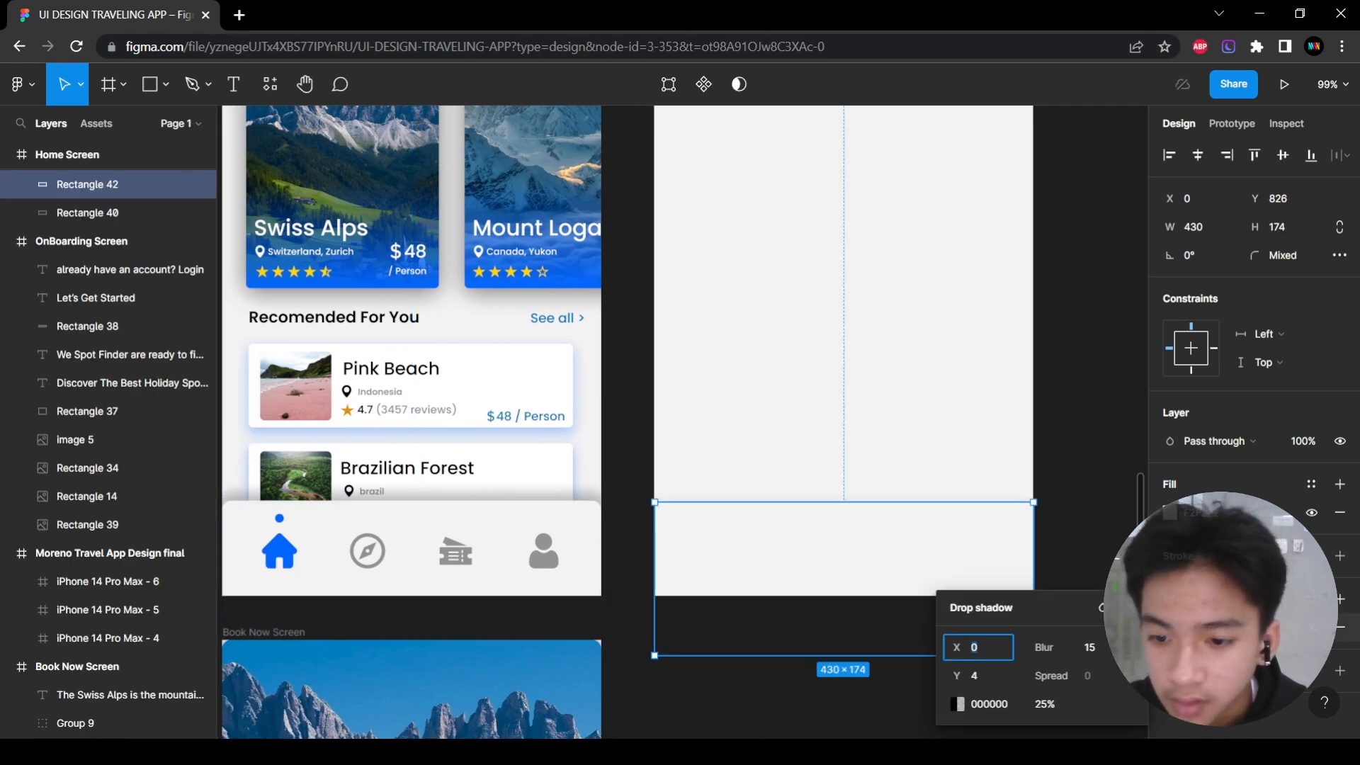
pyautogui.click(587, 546)
pyautogui.click(1171, 627)
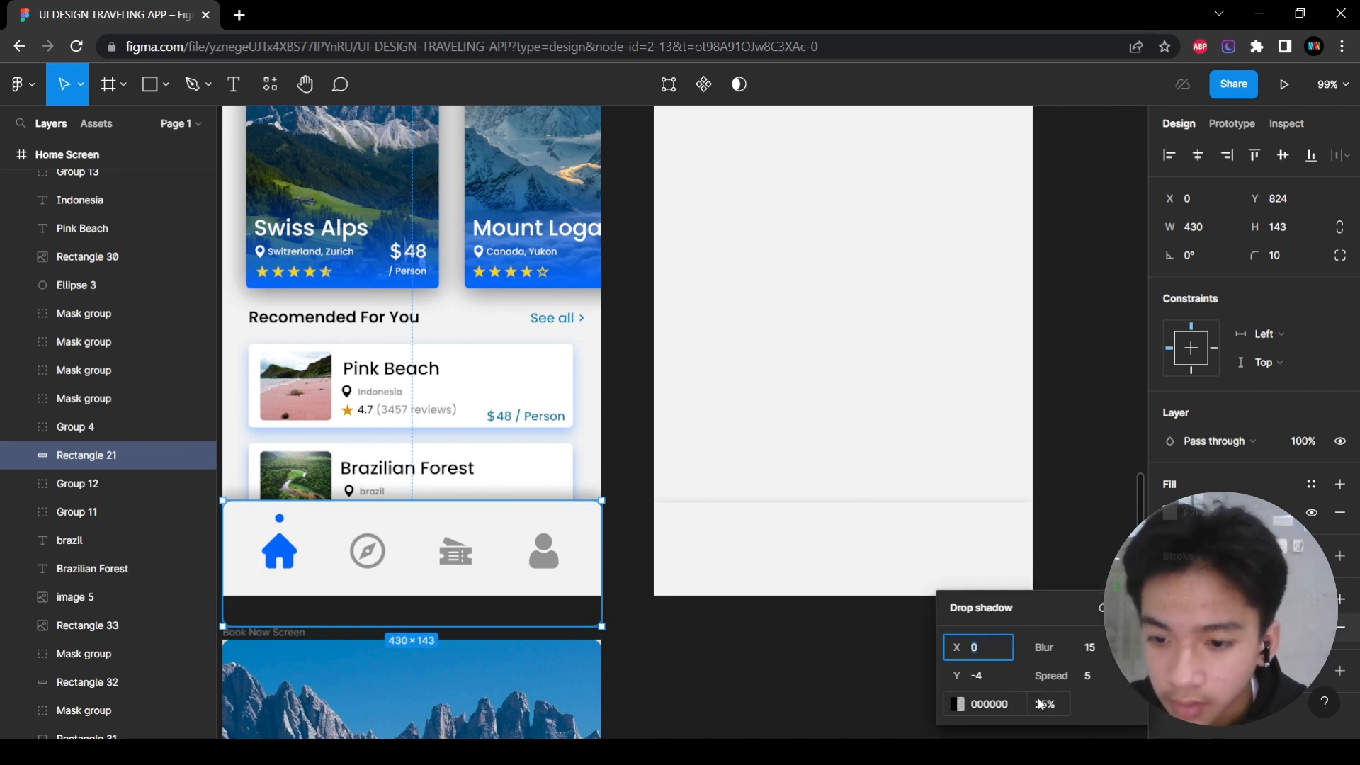
pyautogui.click(753, 566)
# Nudge the new navigation background up to Y 825 and round its two upper corners with a radius of 10.
pyautogui.moveTo(818, 559)
pyautogui.mouseDown()
pyautogui.moveTo(825, 547)
pyautogui.moveTo(820, 564)
pyautogui.mouseUp()
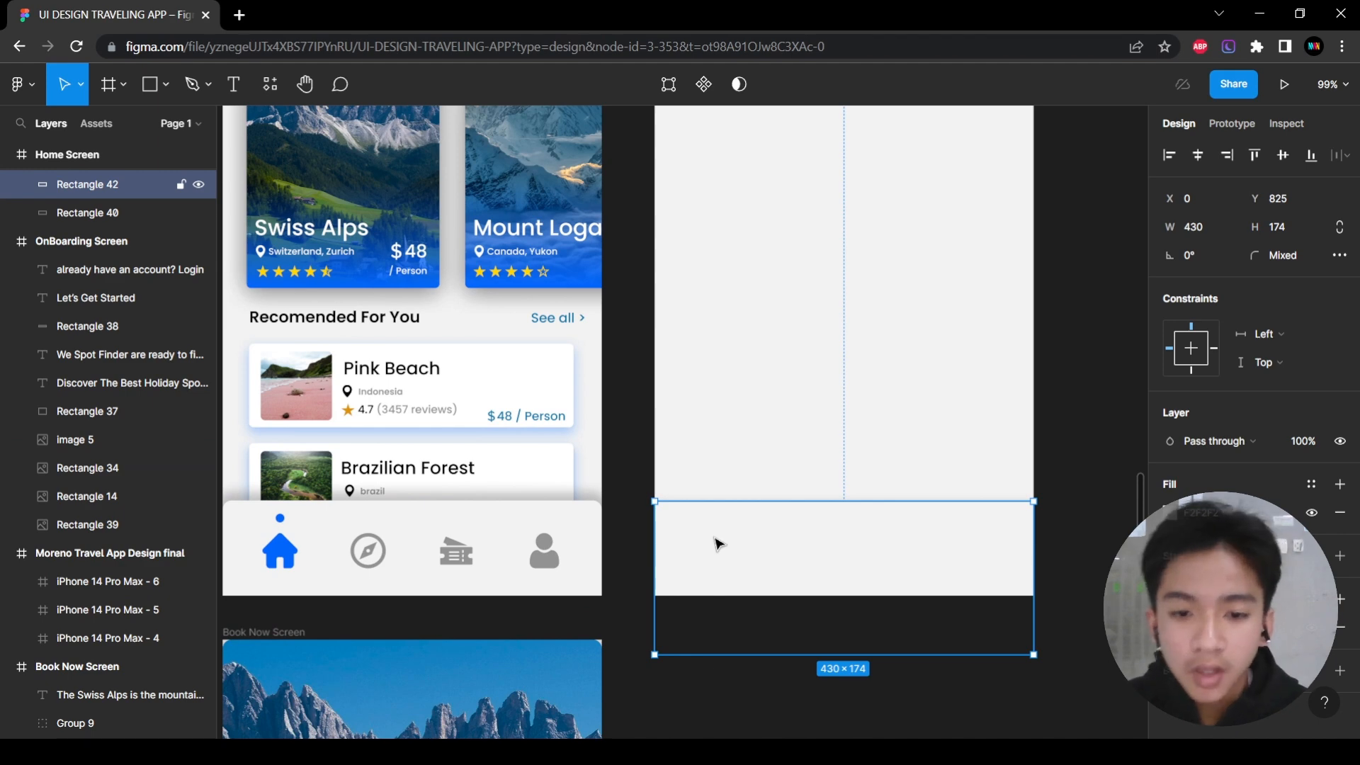
pyautogui.scroll(5, 585, 525)
pyautogui.doubleClick(737, 546)
pyautogui.hscroll(3, 585, 484)
pyautogui.click(574, 473)
pyautogui.hscroll(4, 992, 495)
pyautogui.scroll(-4, 921, 502)
pyautogui.hscroll(1, 1011, 505)
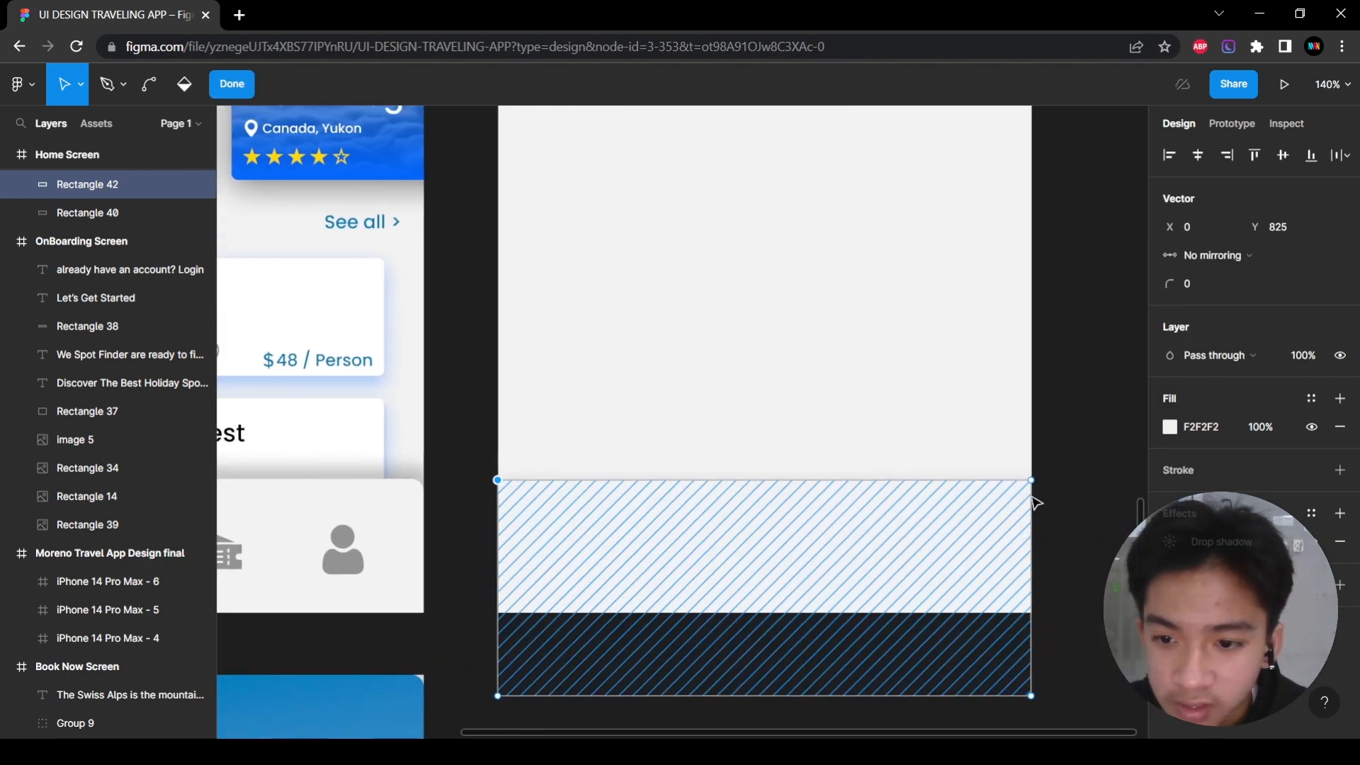
pyautogui.keyDown('shift'); pyautogui.click(1032, 481); pyautogui.keyUp('shift')
pyautogui.click(1238, 285)
pyautogui.write('1')
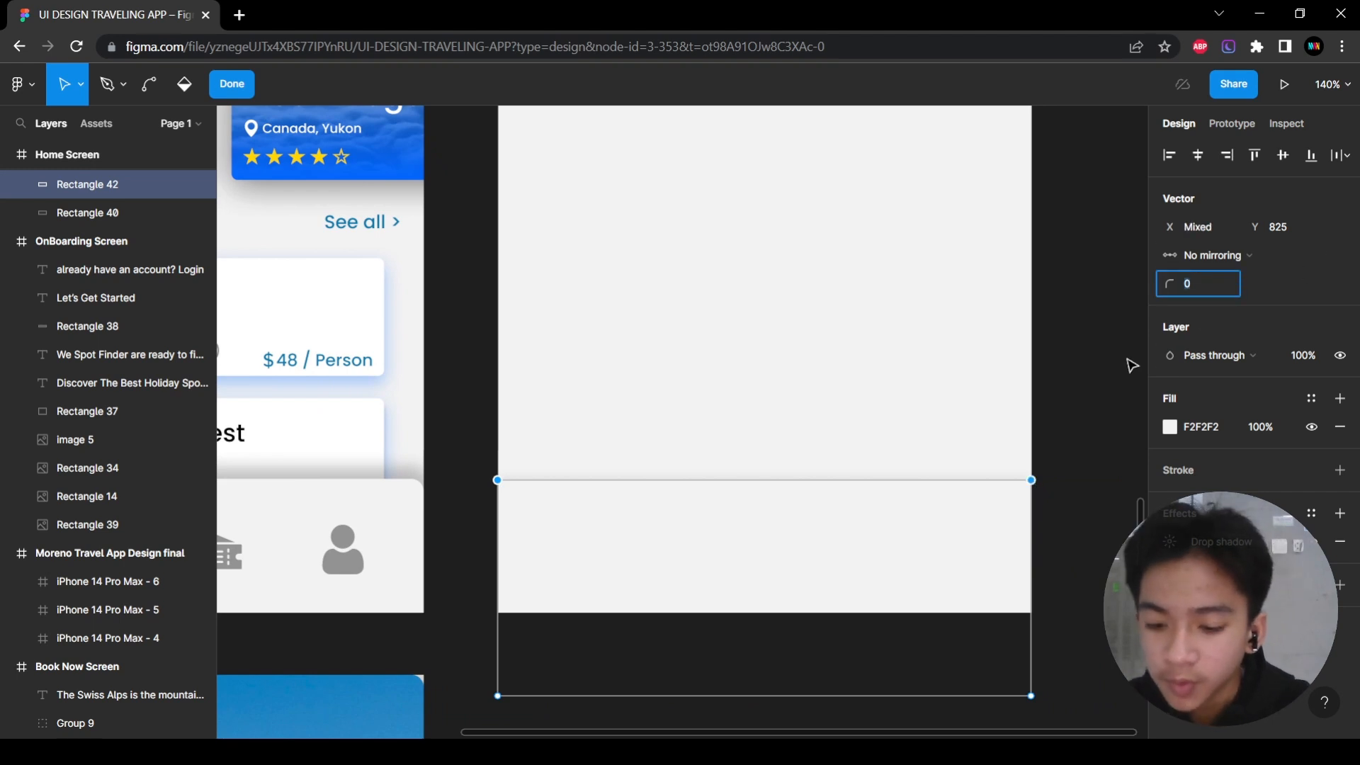
pyautogui.click(1050, 475)
pyautogui.hscroll(-1, 316, 185)
pyautogui.click(243, 86)
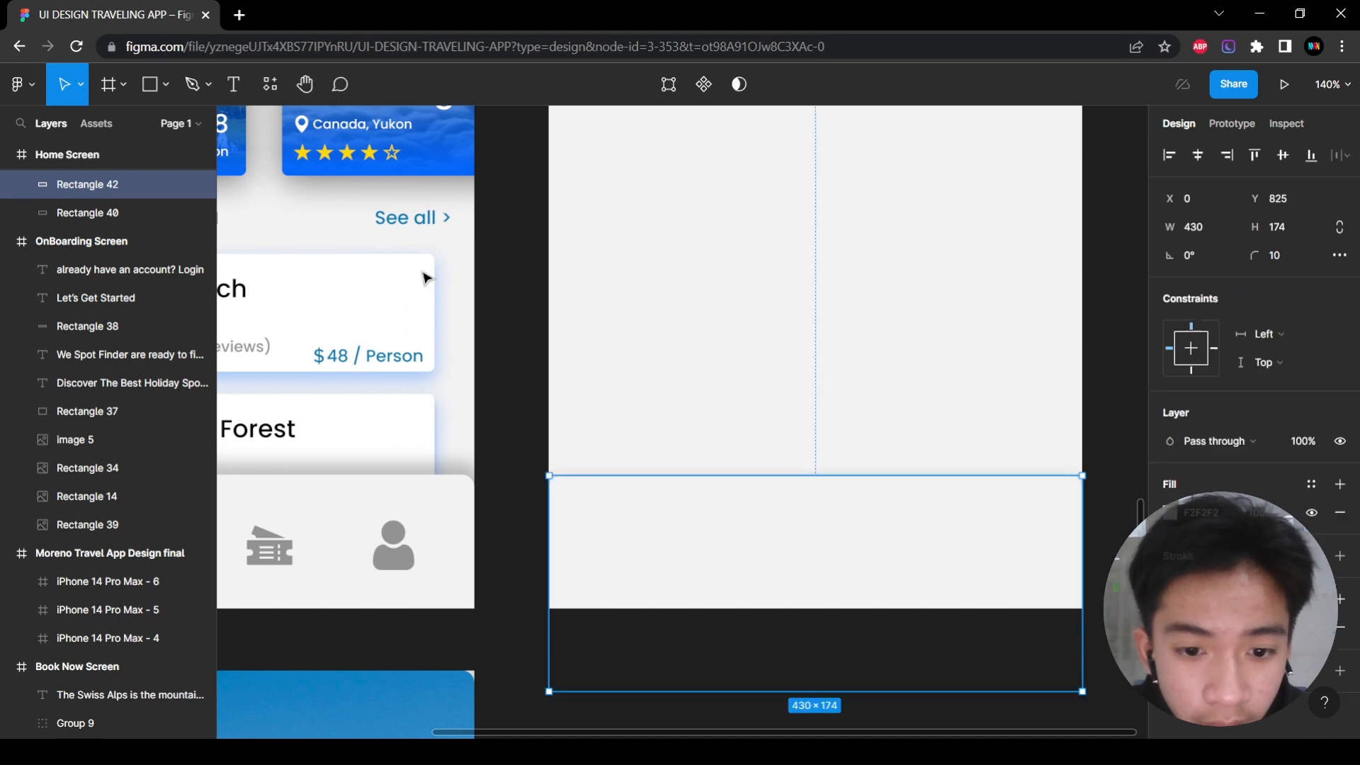
# Give the new navigation background's drop shadow a negative Y offset, following the reference bar's -4, so it casts upward.
pyautogui.click(501, 431)
pyautogui.hscroll(-3, 826, 619)
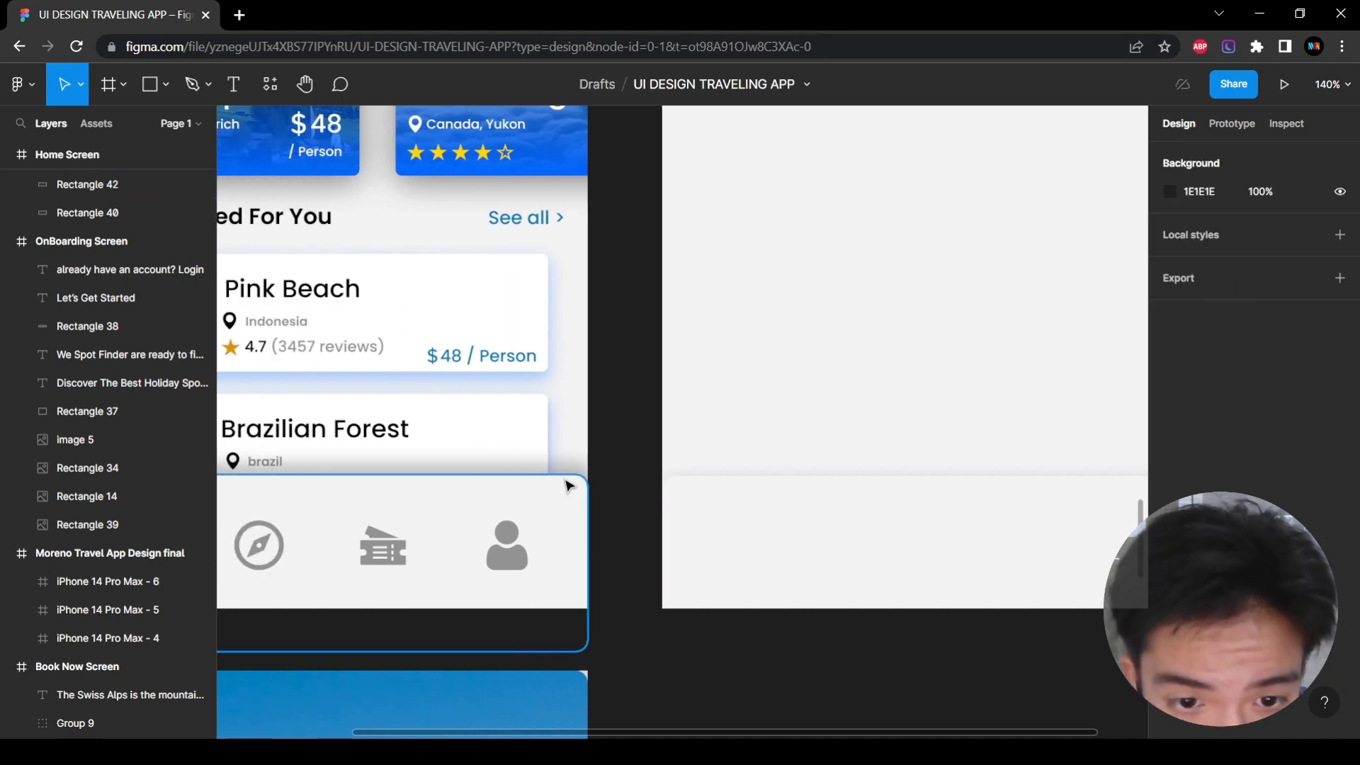
pyautogui.click(566, 483)
pyautogui.click(1170, 627)
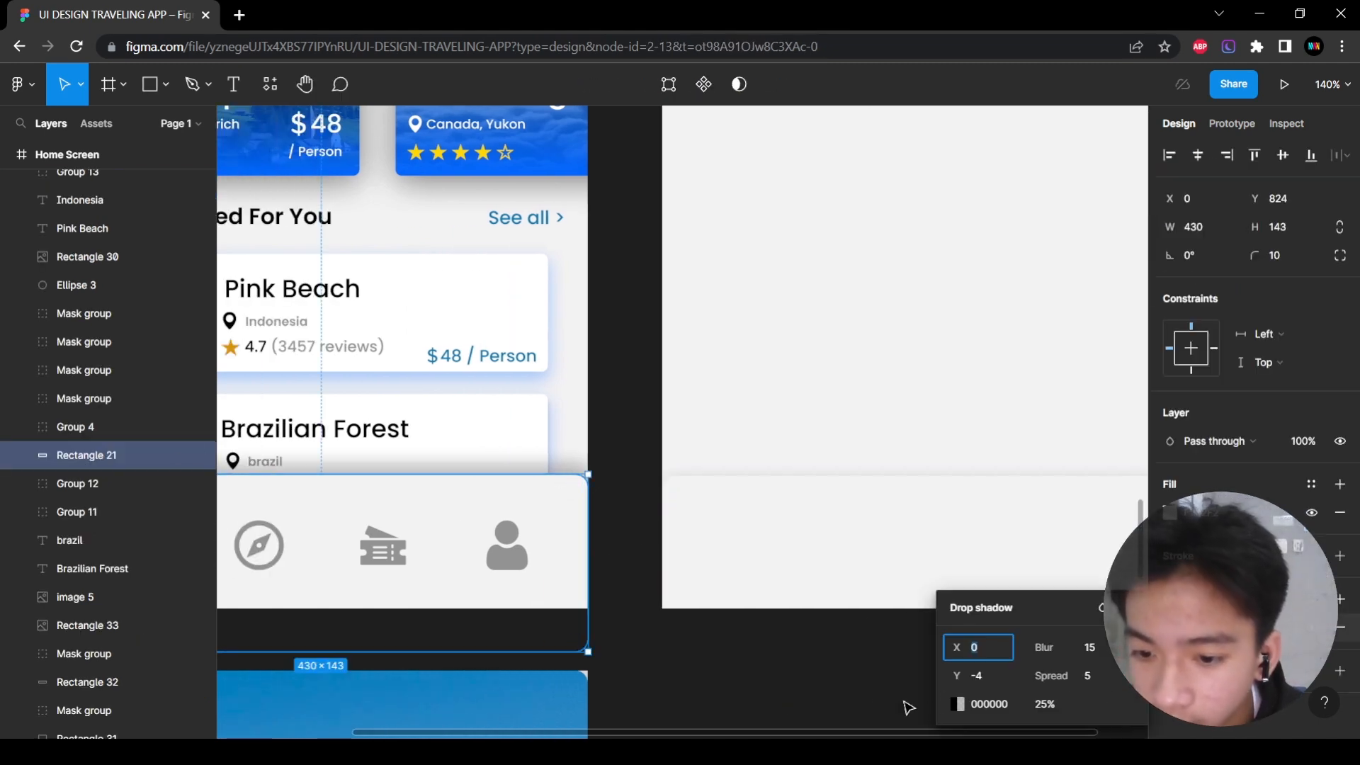
pyautogui.click(878, 679)
pyautogui.click(857, 556)
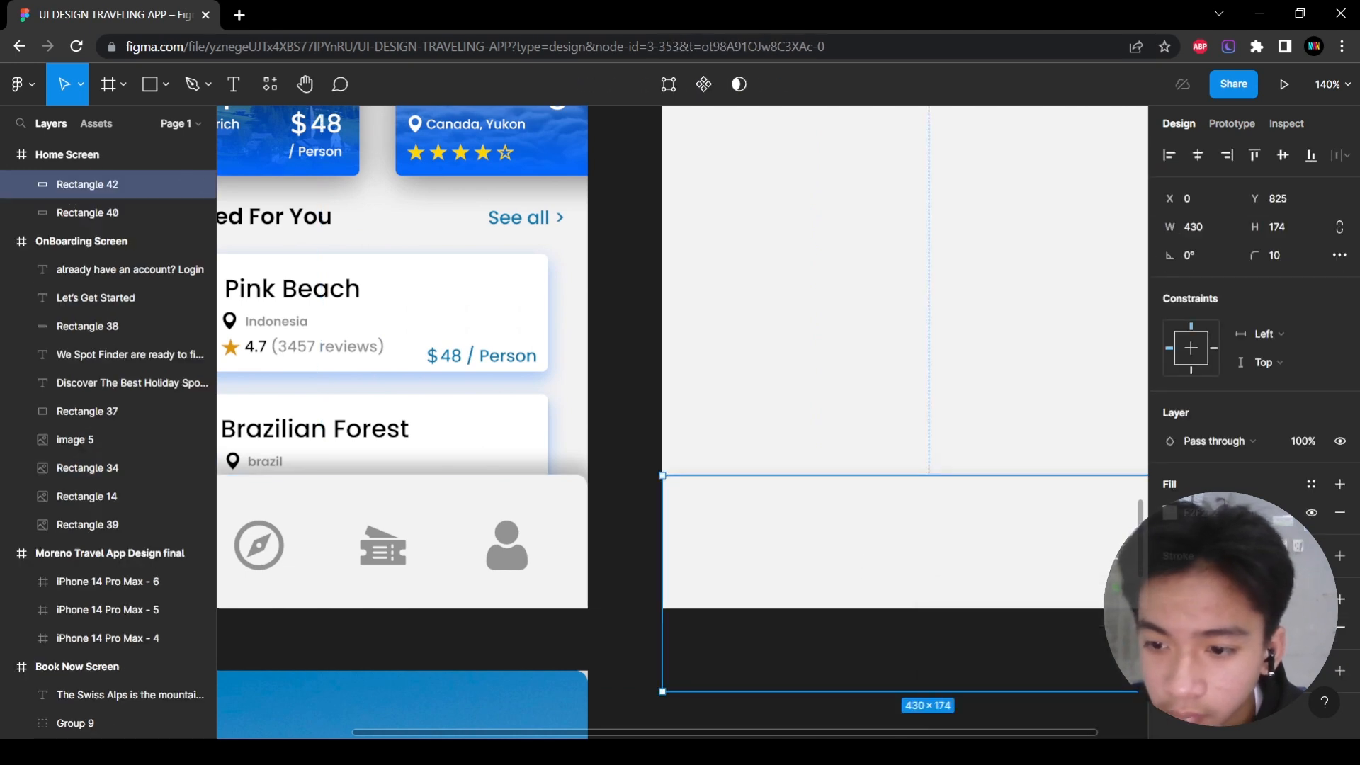
pyautogui.click(1170, 627)
pyautogui.click(980, 678)
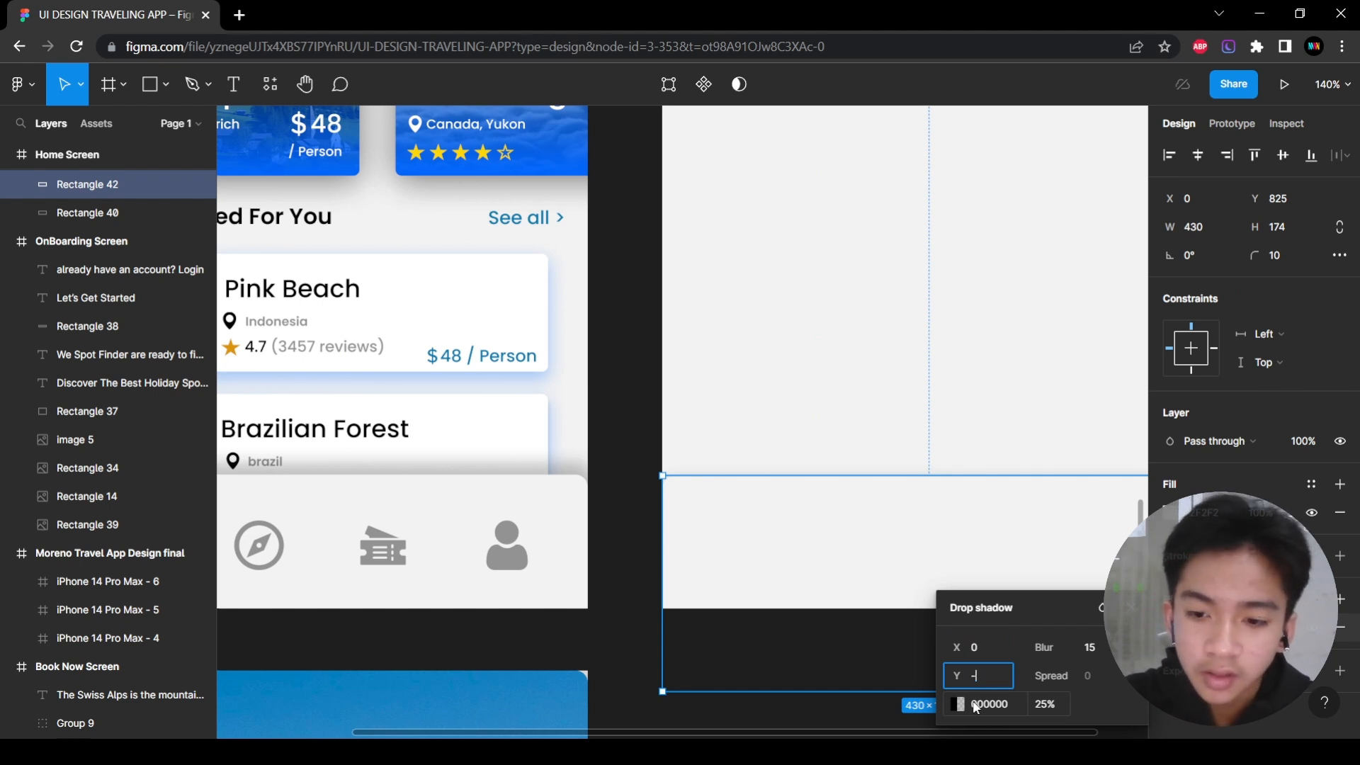
pyautogui.click(616, 571)
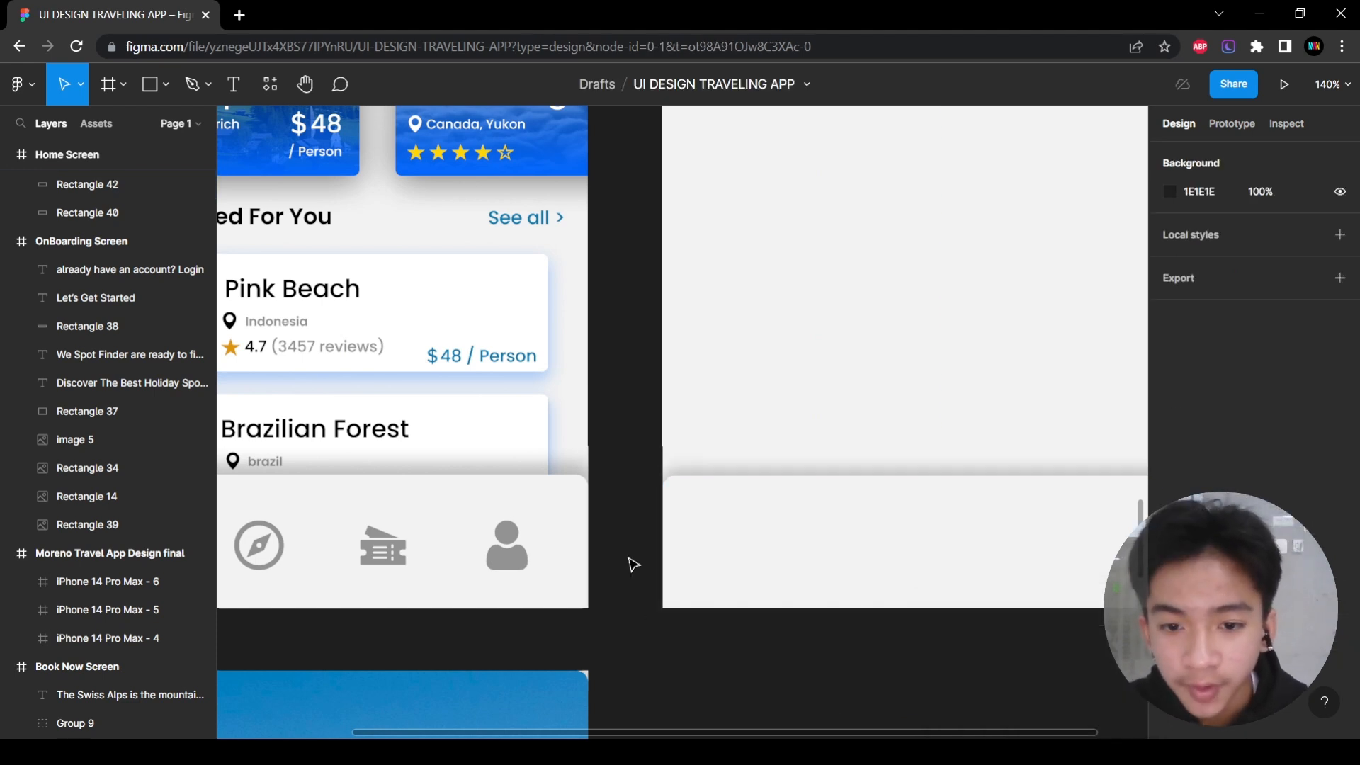
# Move the navigation background up to Y 681 and examine the shadow around its edges.
pyautogui.click(699, 510)
pyautogui.scroll(-3, 741, 566)
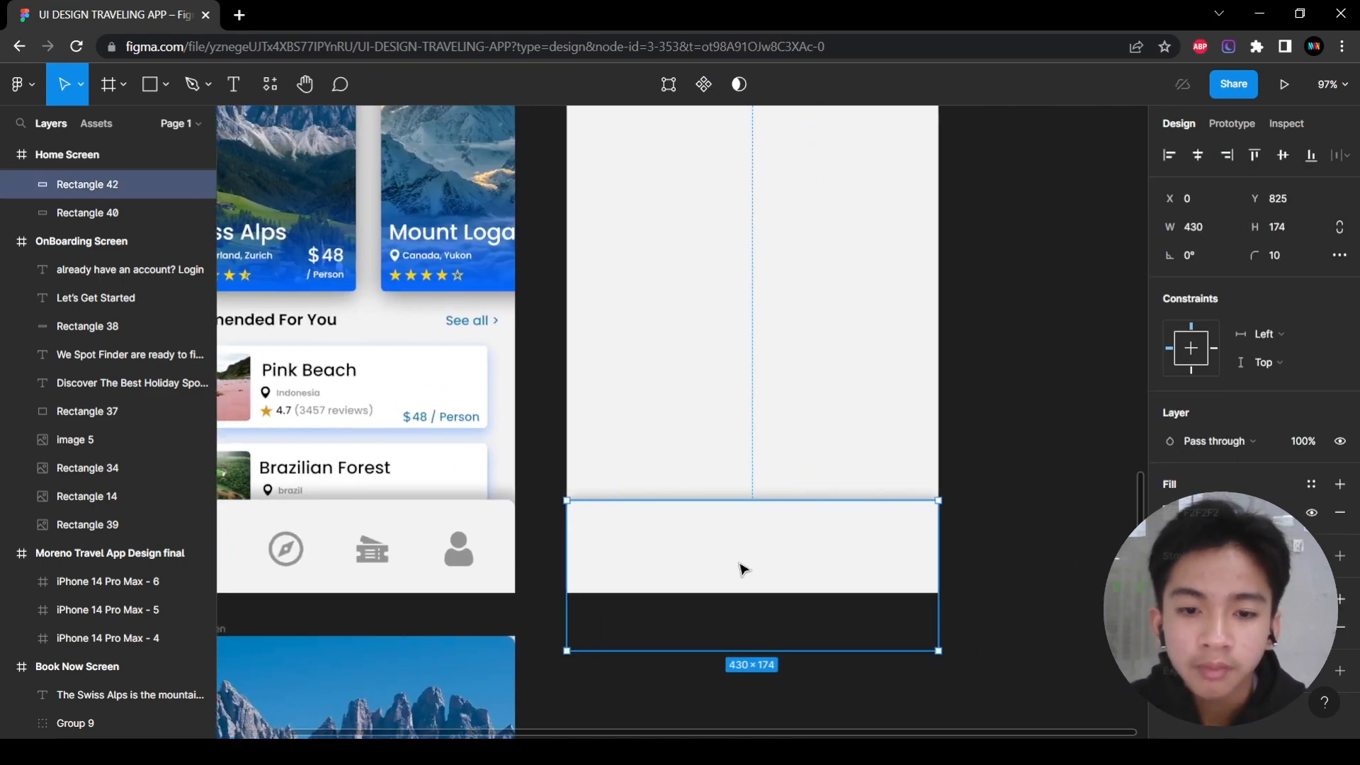
pyautogui.moveTo(662, 539); pyautogui.dragTo(693, 386)
pyautogui.scroll(1, 675, 399)
pyautogui.moveTo(665, 488); pyautogui.dragTo(674, 490)
pyautogui.scroll(3, 622, 395)
pyautogui.scroll(-2, 657, 360)
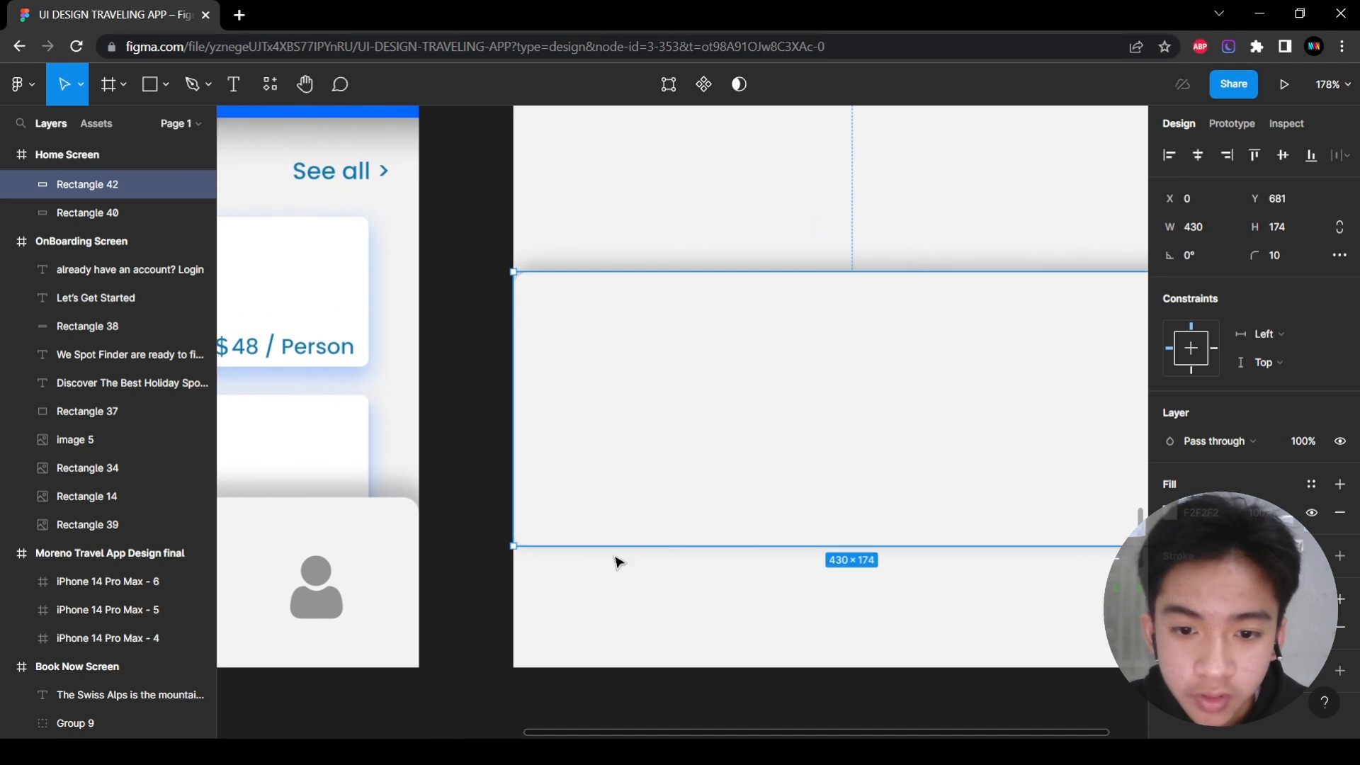
pyautogui.scroll(2, 673, 562)
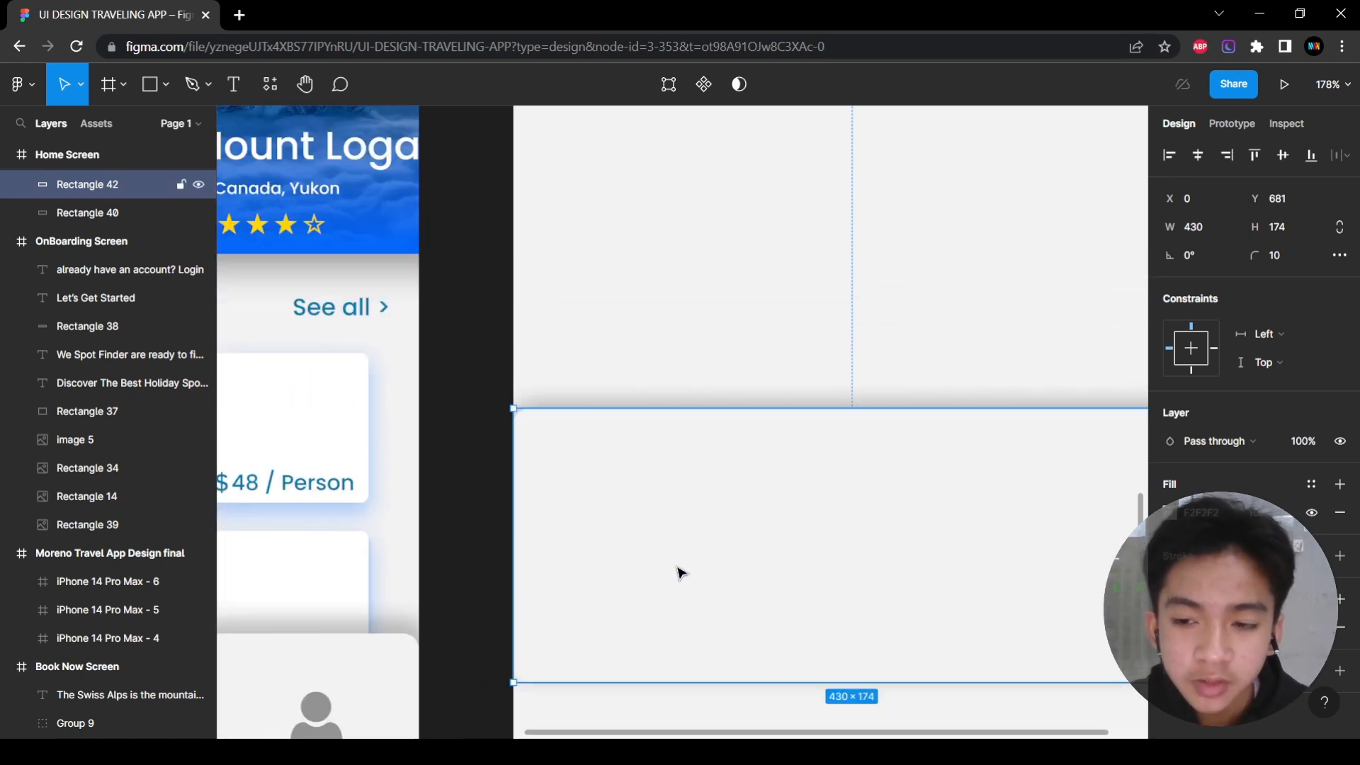
pyautogui.scroll(-3, 762, 451)
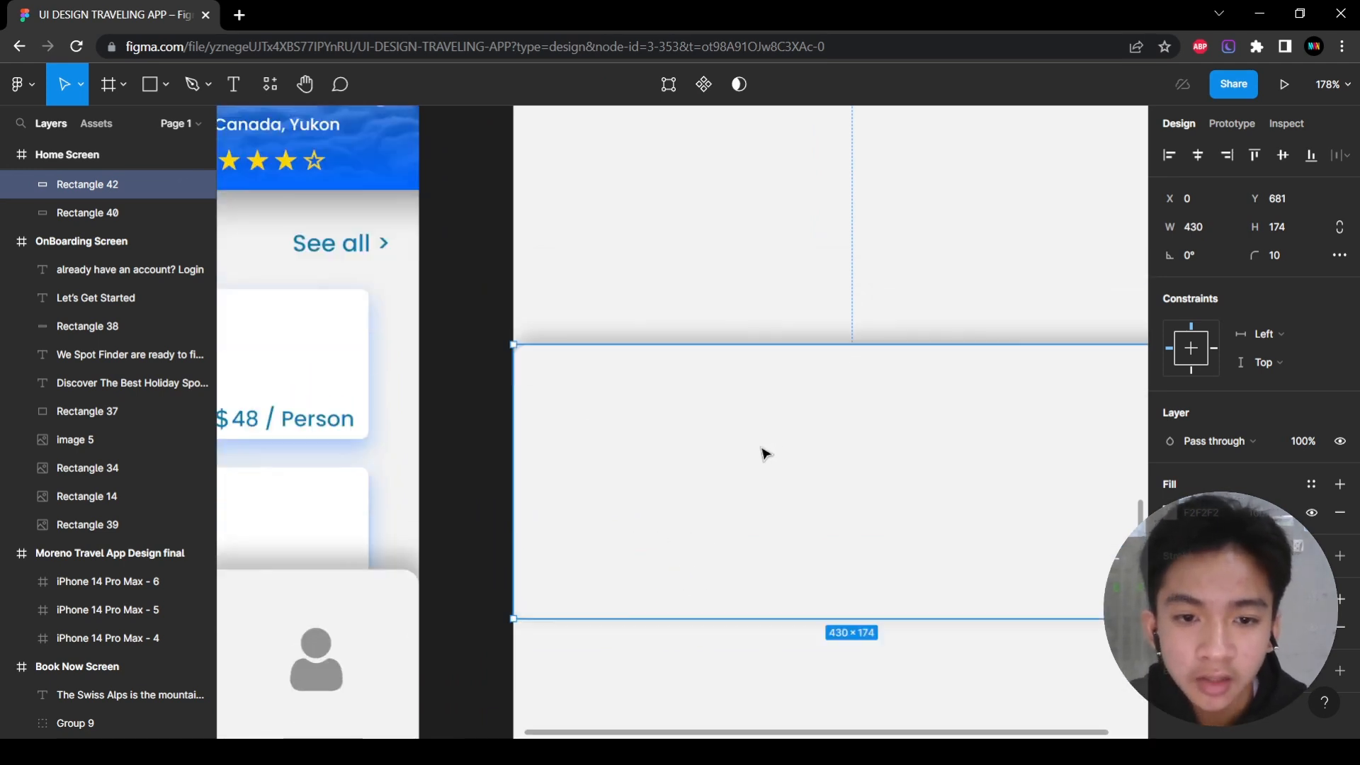
# Place the navigation background at the lower end of the Home Screen frame at Y 822.
pyautogui.moveTo(841, 275); pyautogui.dragTo(844, 479)
pyautogui.scroll(-5, 832, 510)
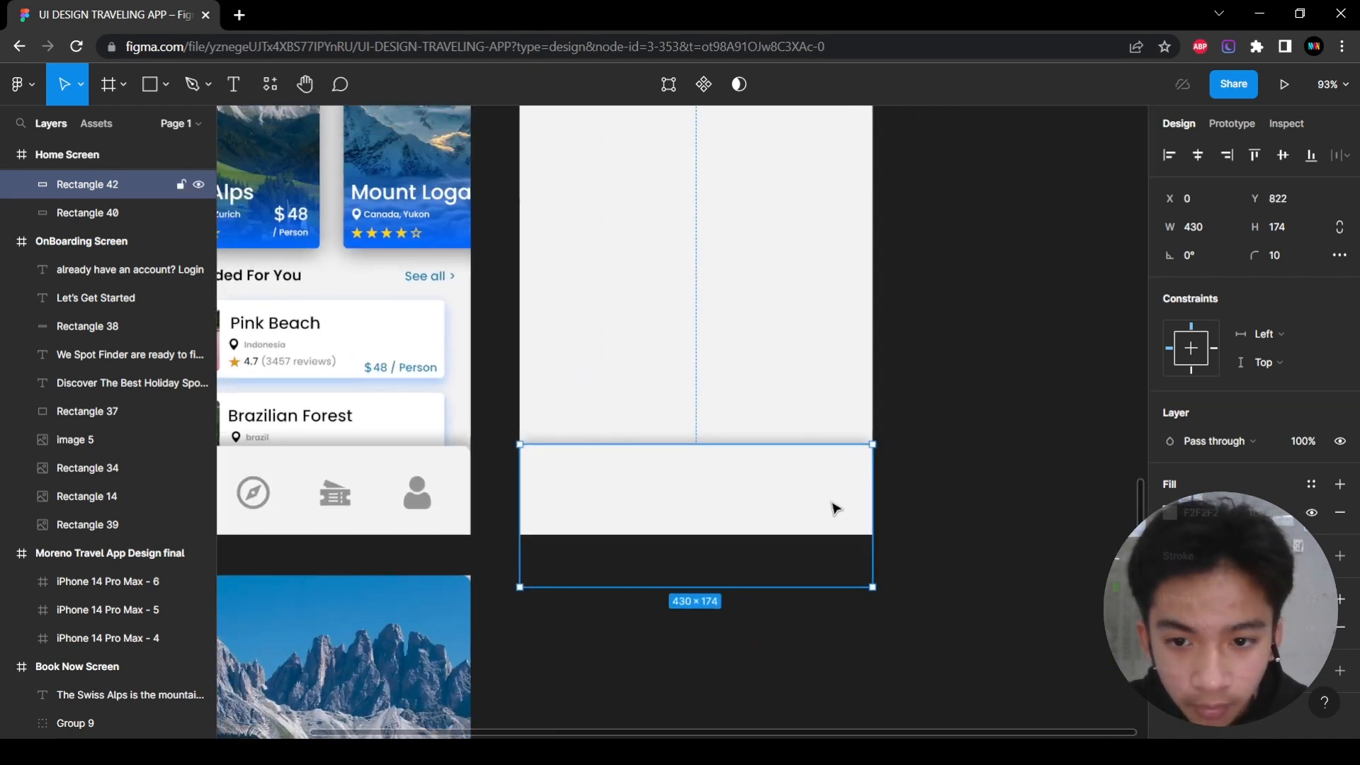
pyautogui.click(935, 489)
pyautogui.hscroll(-3, 992, 511)
pyautogui.scroll(1, 990, 504)
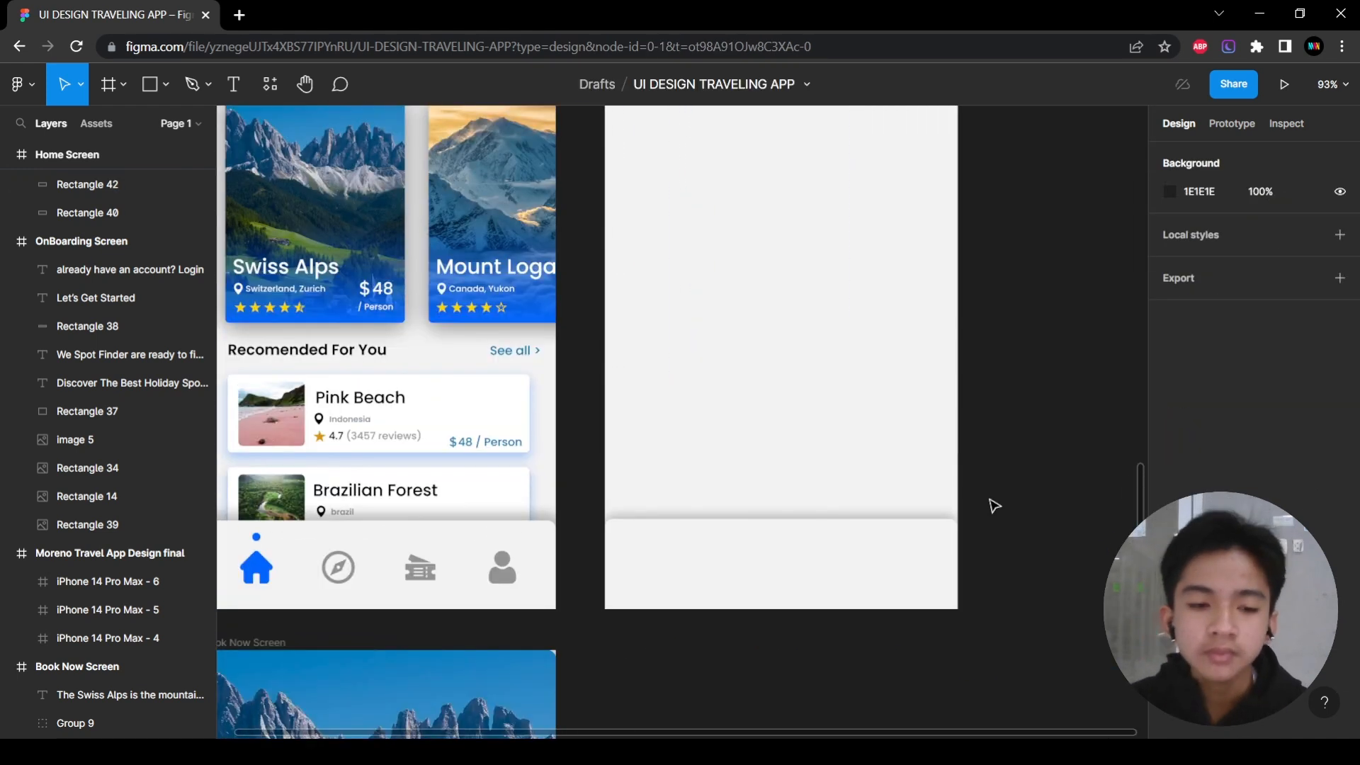
pyautogui.scroll(-3, 990, 524)
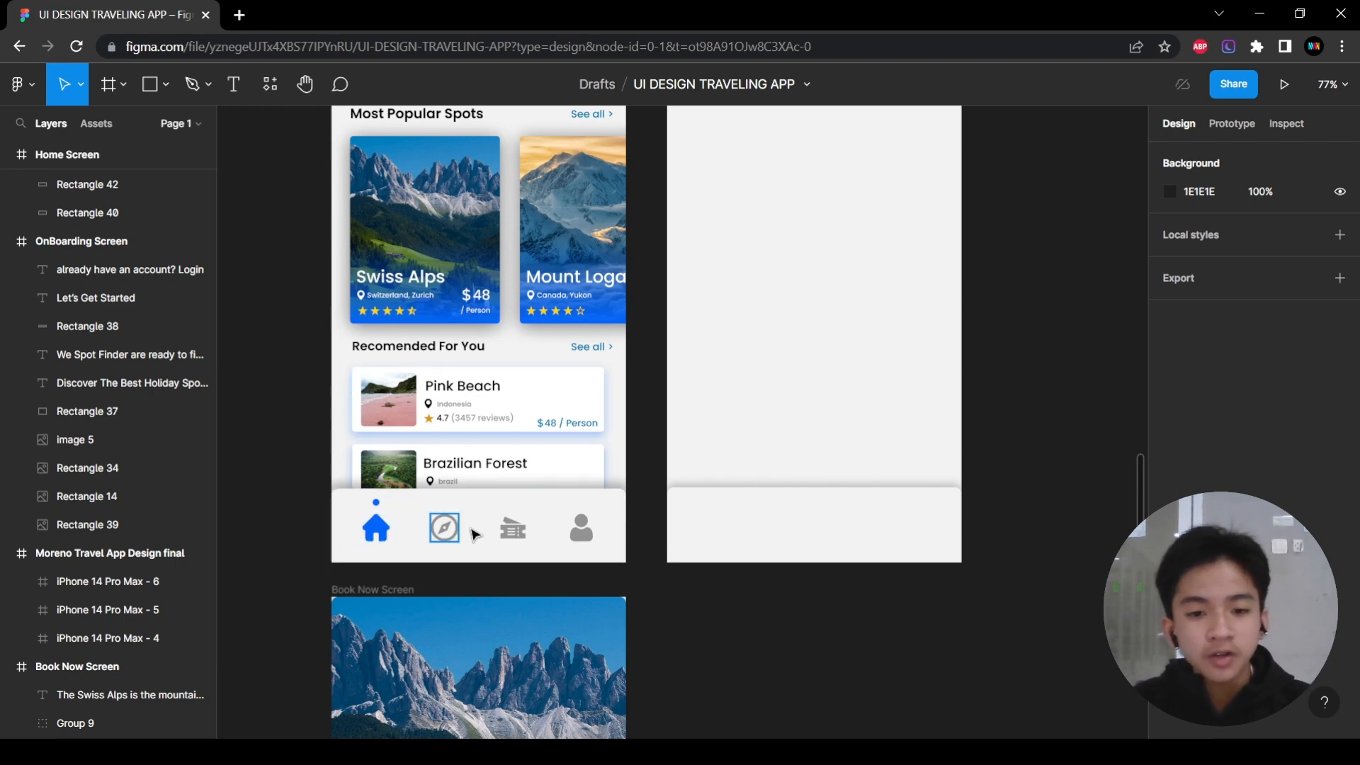
# Open flaticon.com in a new browser tab.
pyautogui.click(243, 19)
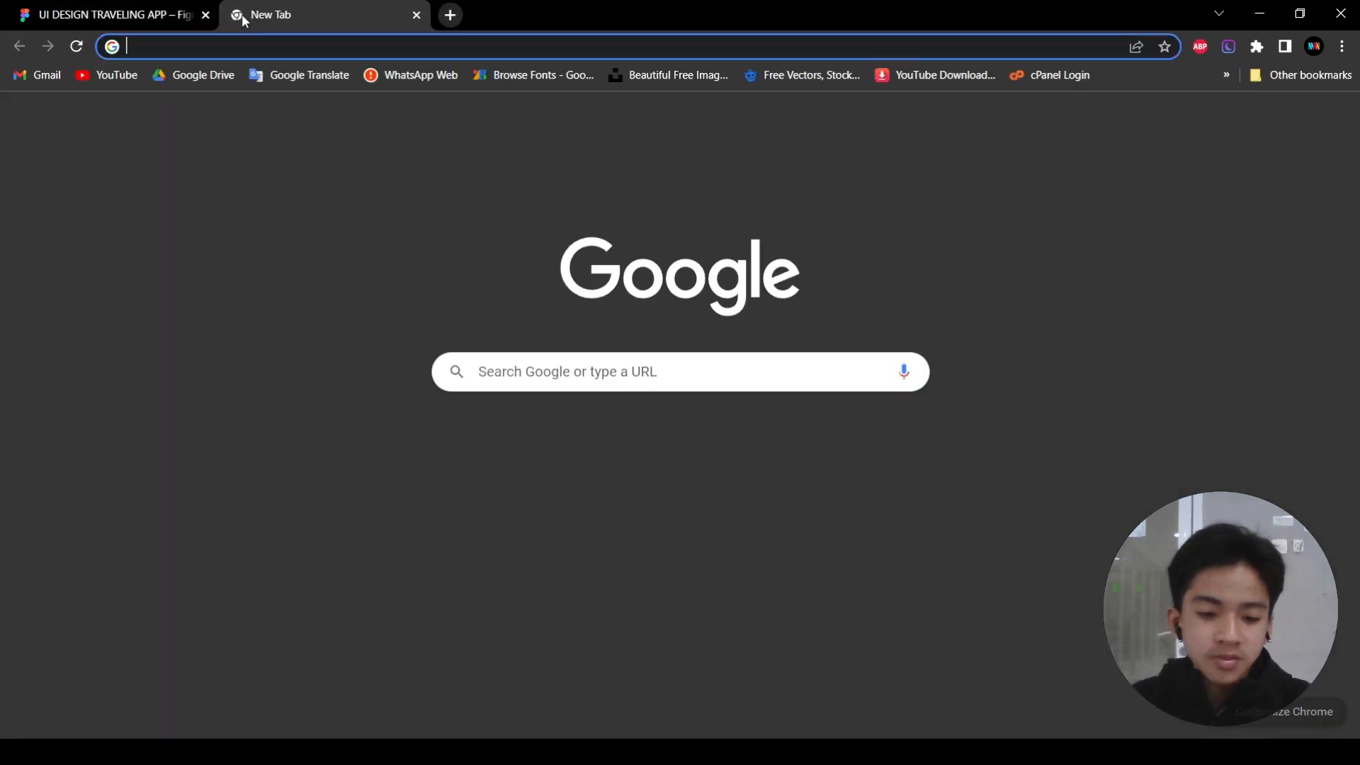
pyautogui.write('flaticon.com')
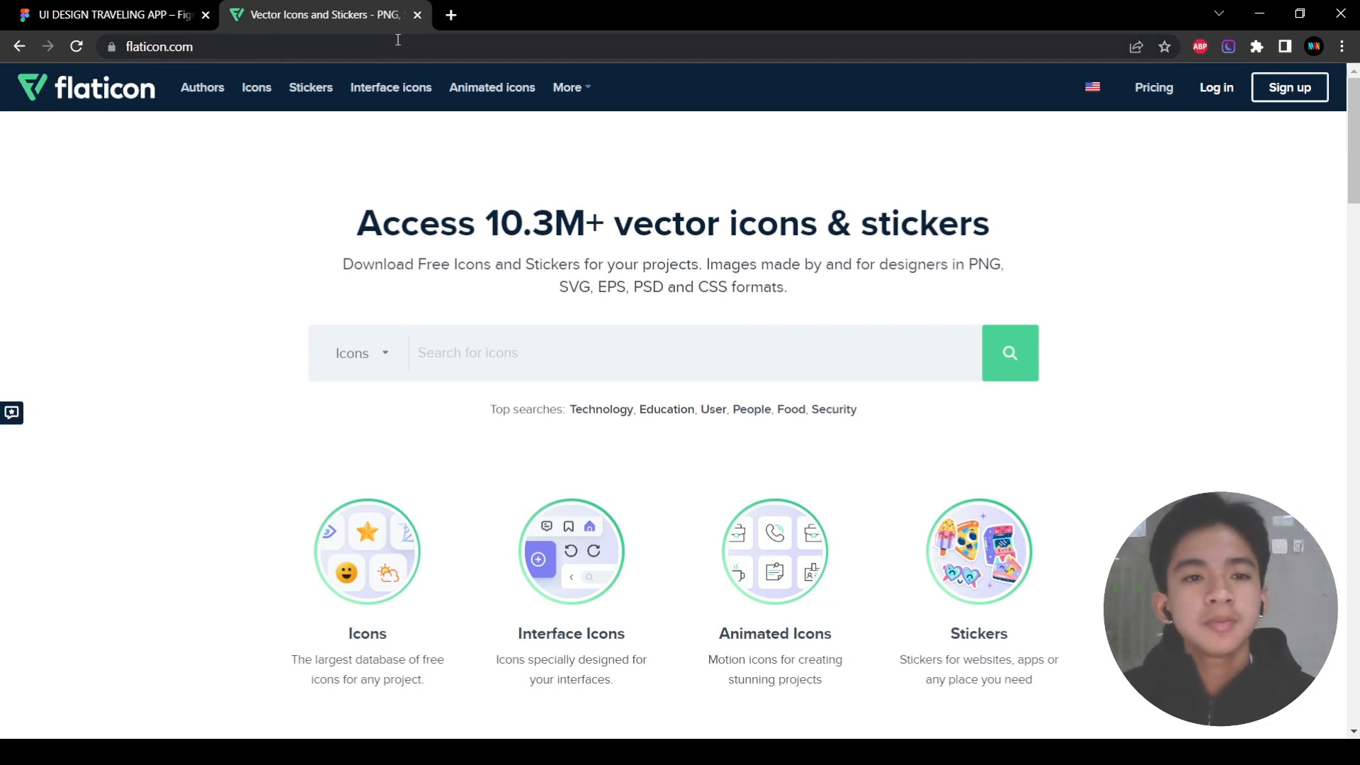
pyautogui.click(179, 44)
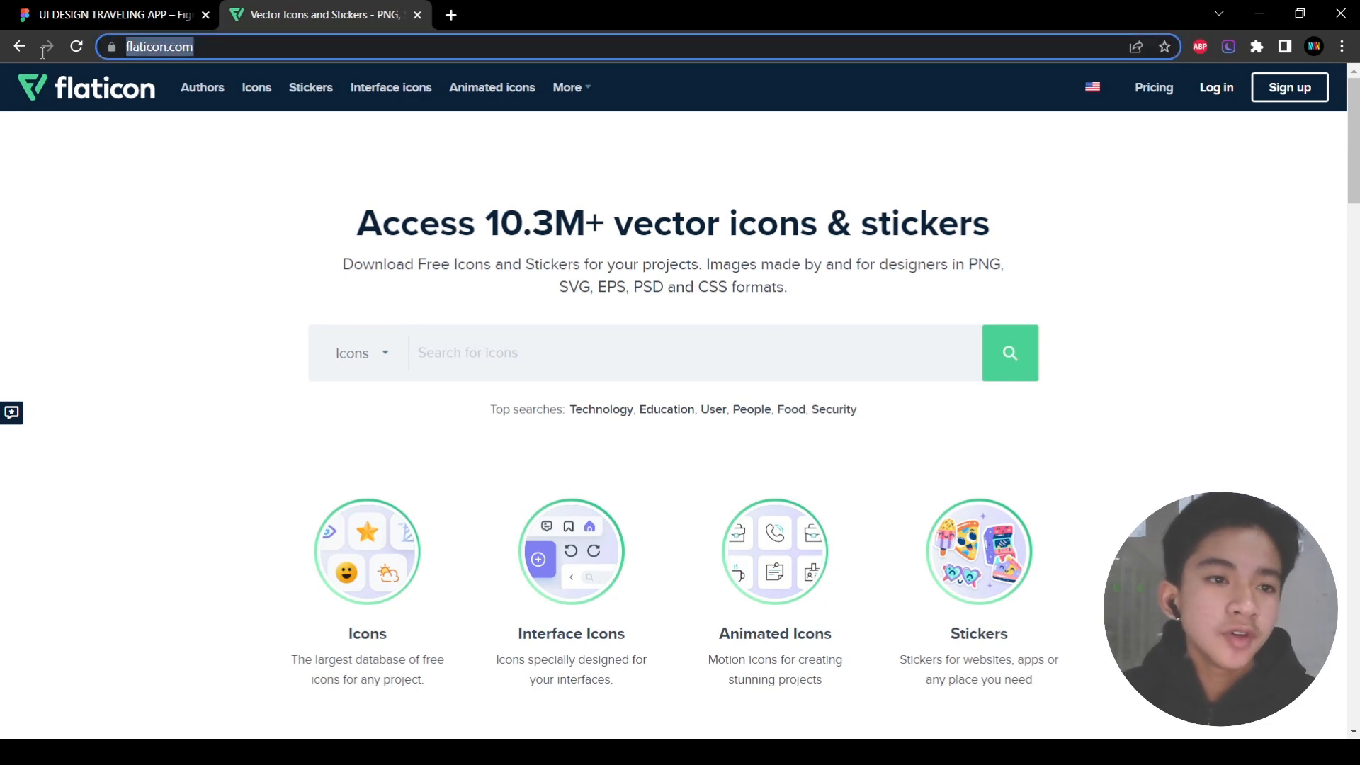
pyautogui.click(201, 289)
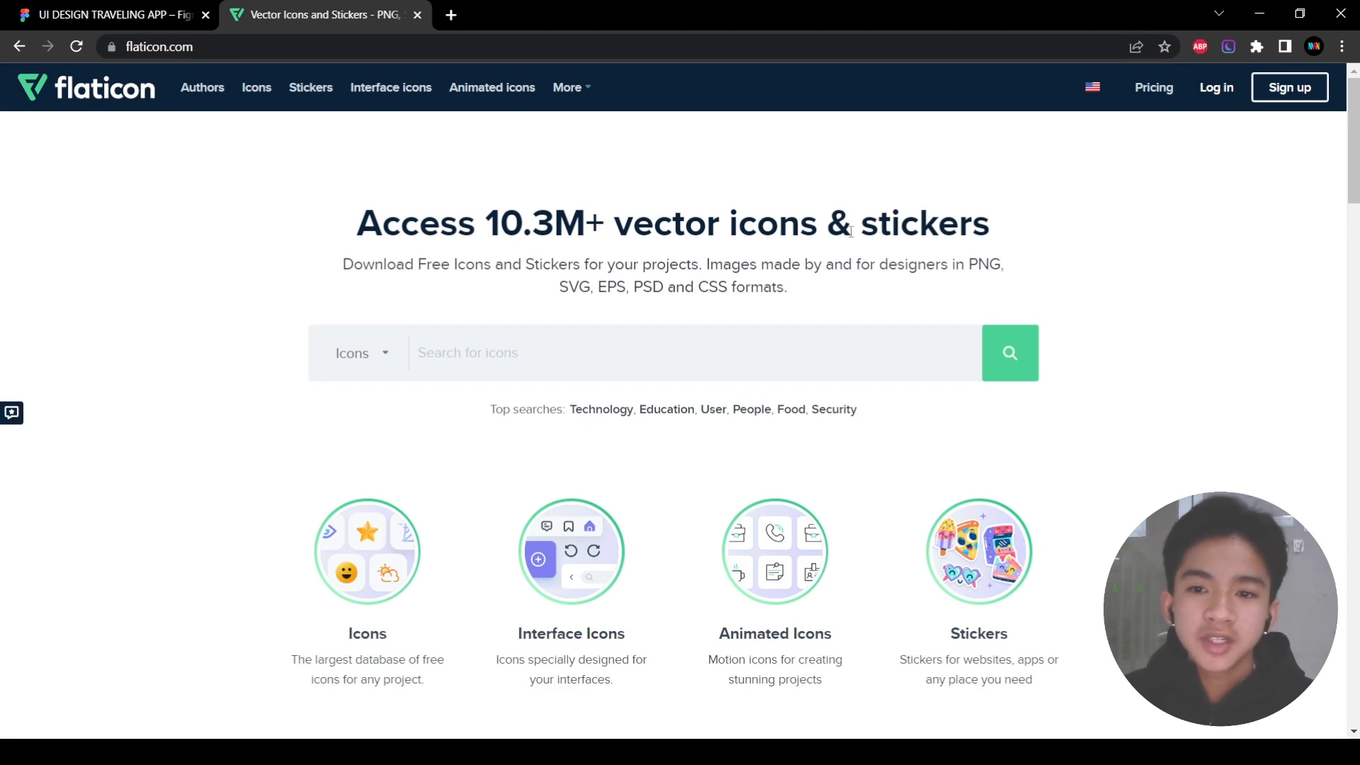
# Look over the Flaticon homepage and search its icons for "Home".
pyautogui.scroll(-5, 733, 378)
pyautogui.scroll(5, 347, 581)
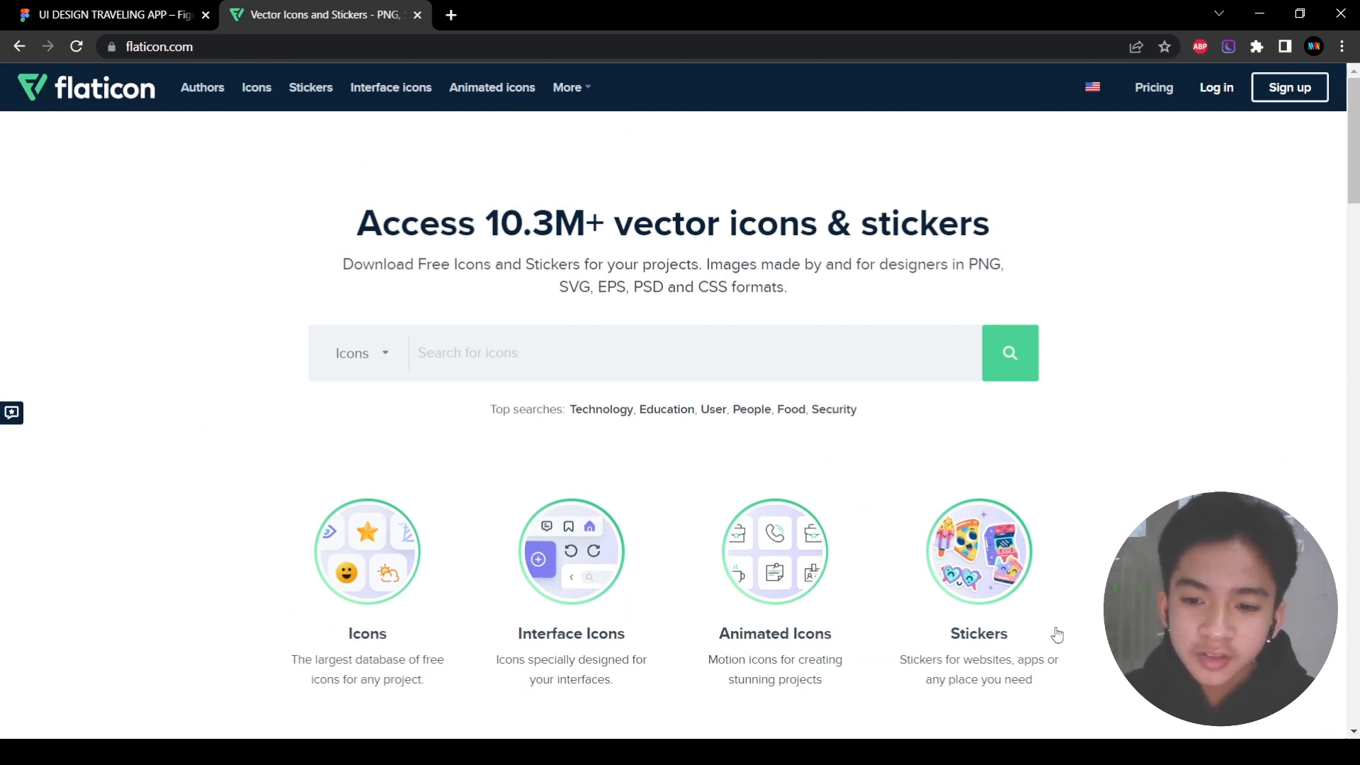
pyautogui.scroll(-1, 953, 606)
pyautogui.scroll(-5, 453, 568)
pyautogui.scroll(6, 537, 362)
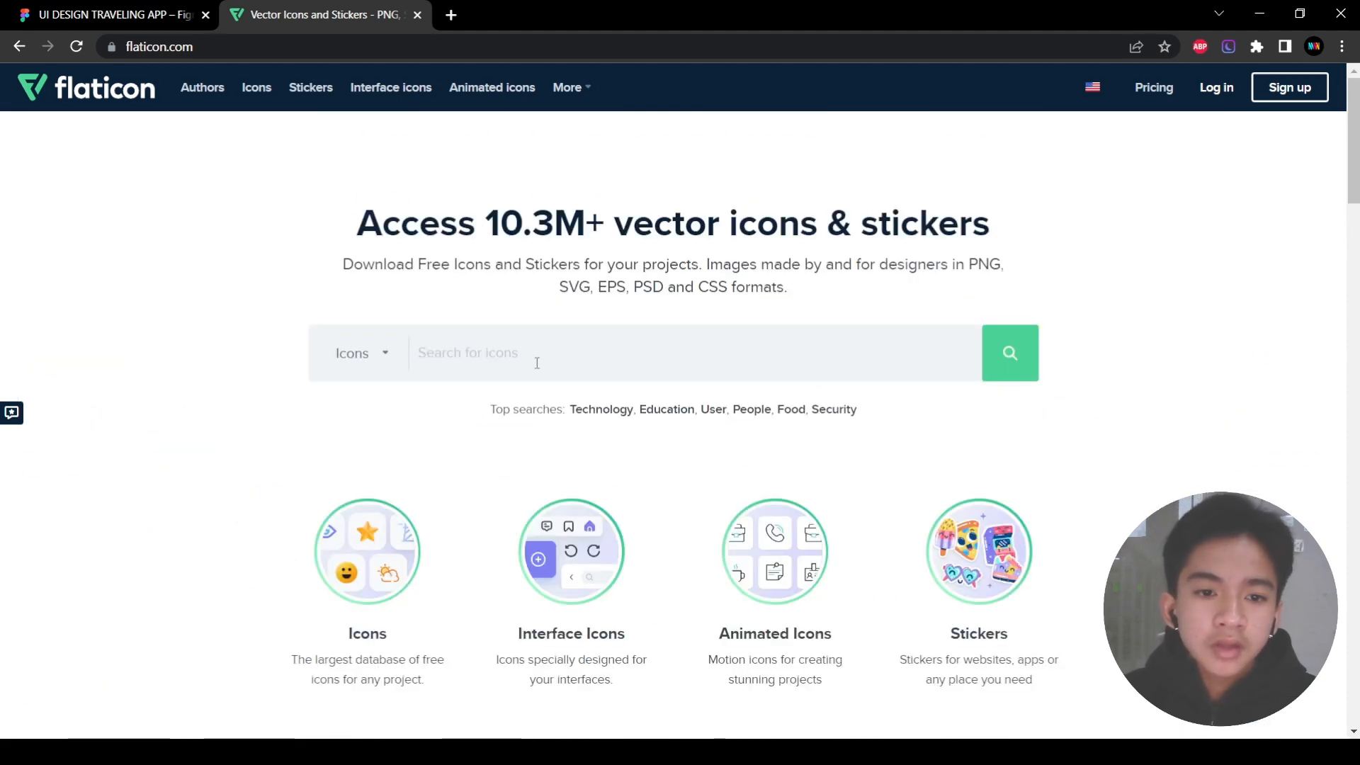
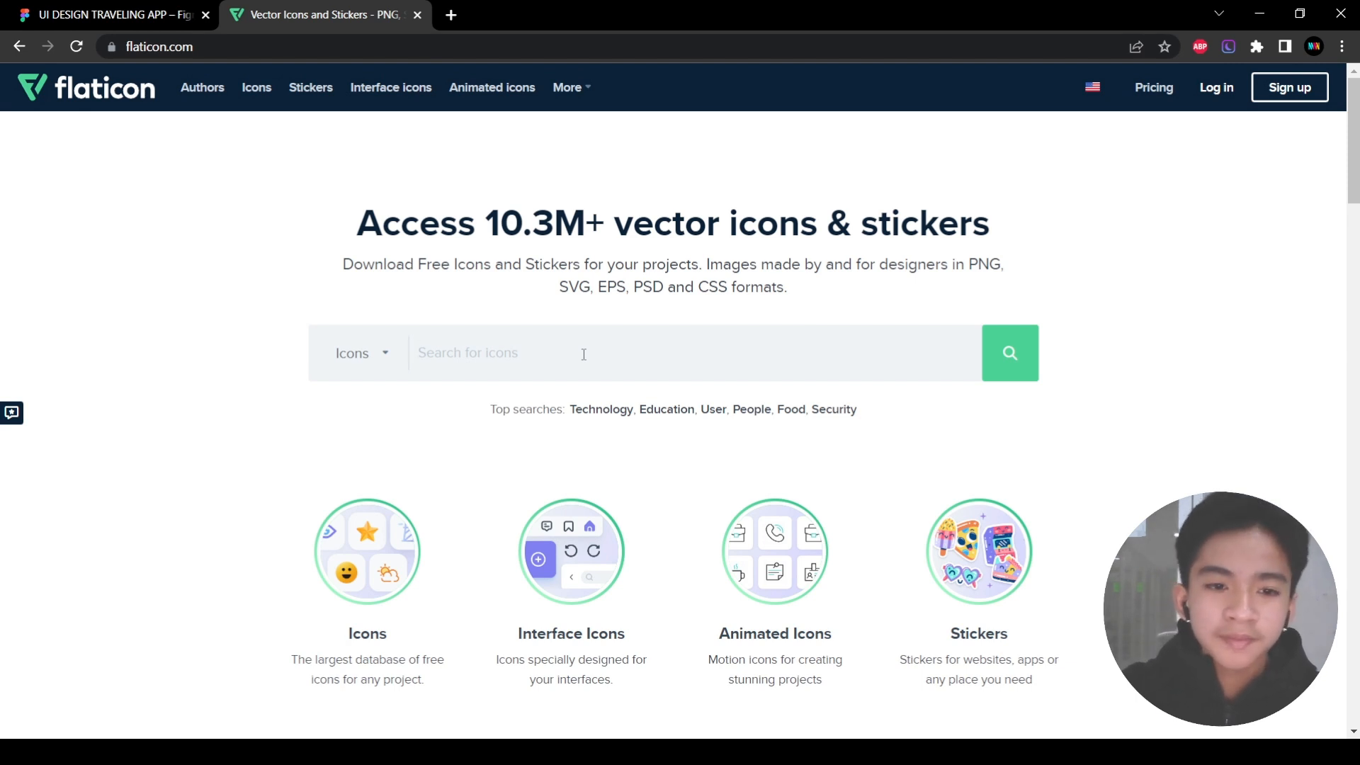
pyautogui.write('Home')
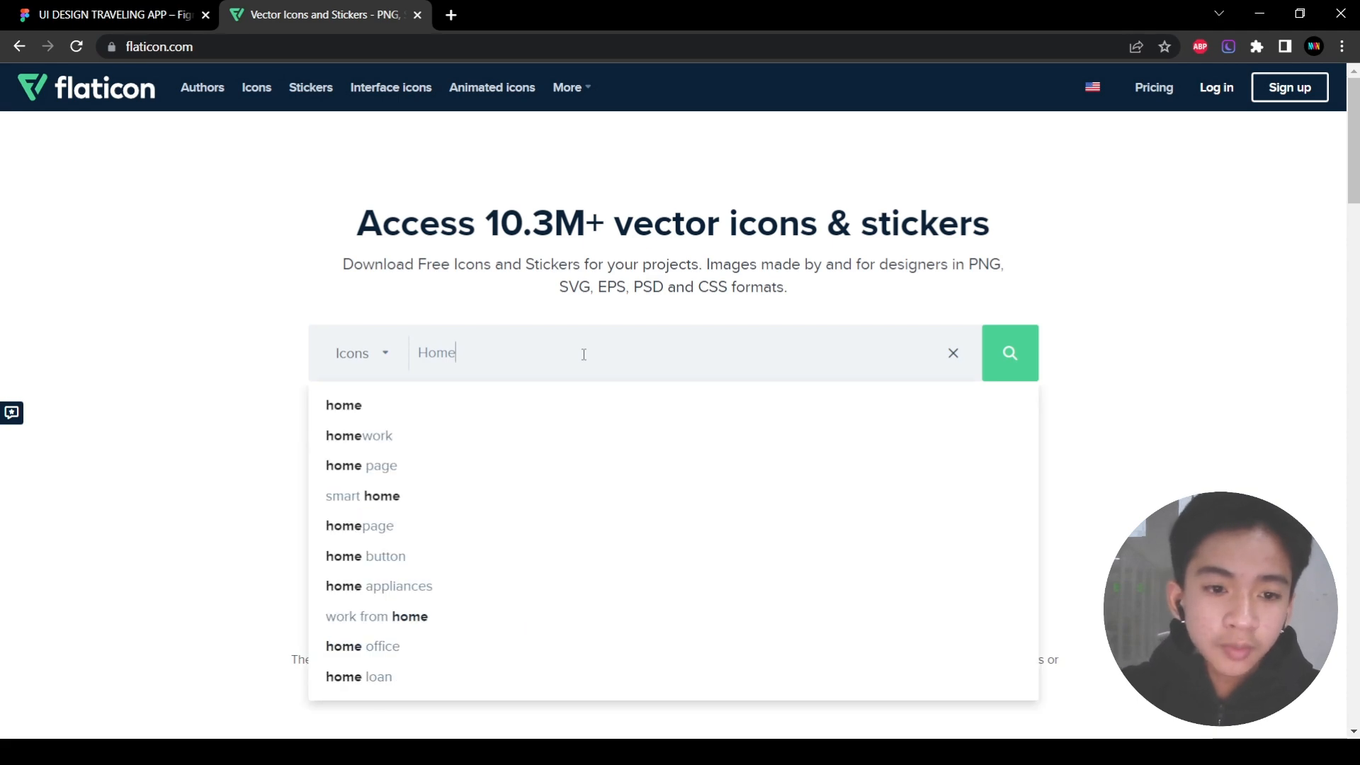
pyautogui.press('Return')
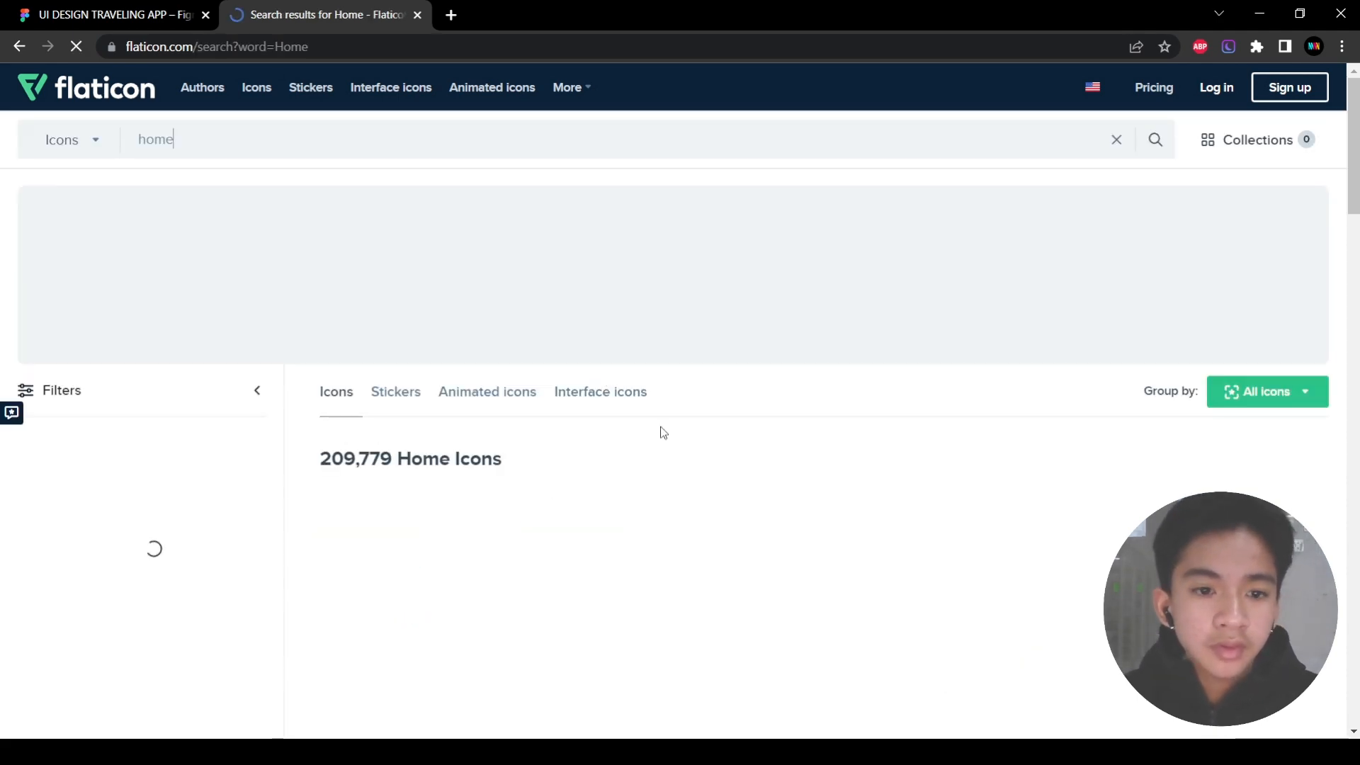
# Look over the Home icon results and search the Flaticon icons for "user".
pyautogui.scroll(-5, 563, 461)
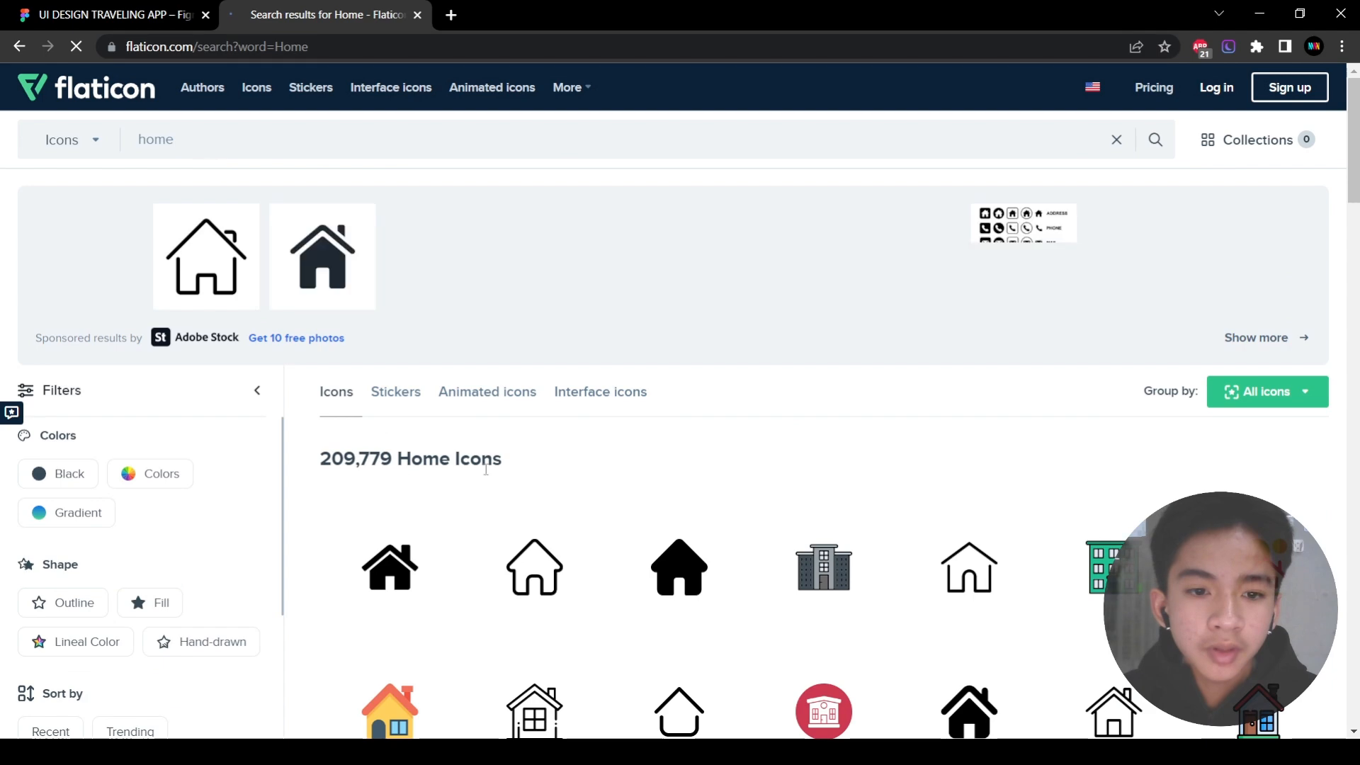
pyautogui.scroll(-7, 800, 459)
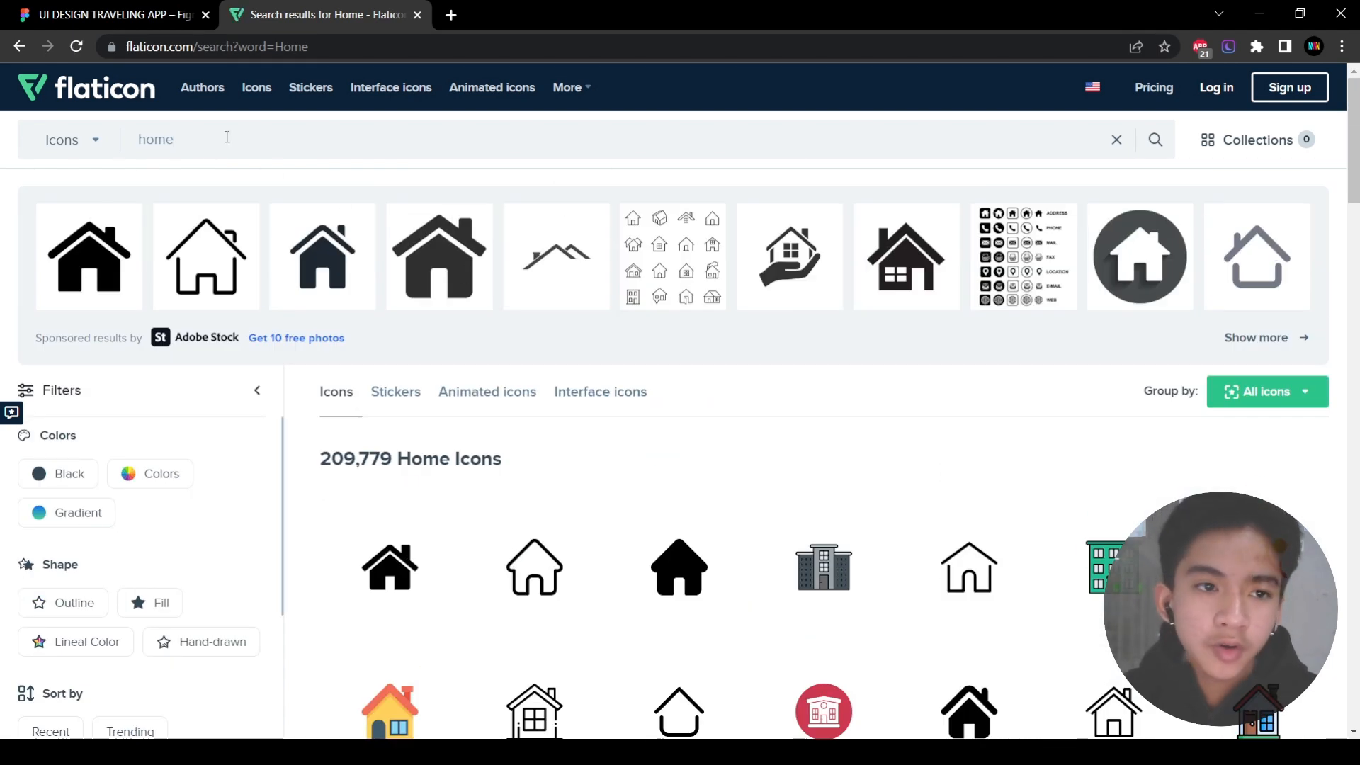
pyautogui.doubleClick(227, 137)
pyautogui.write('user')
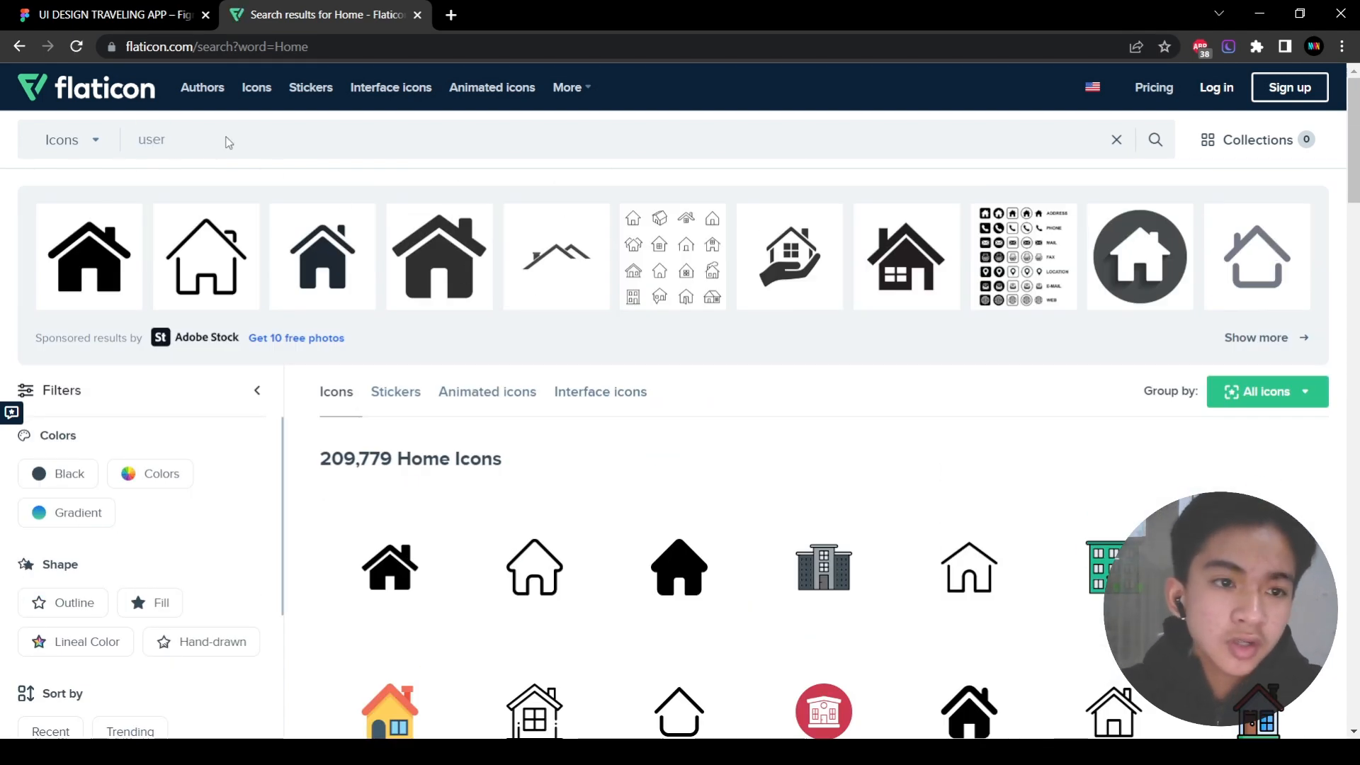
pyautogui.press('Return')
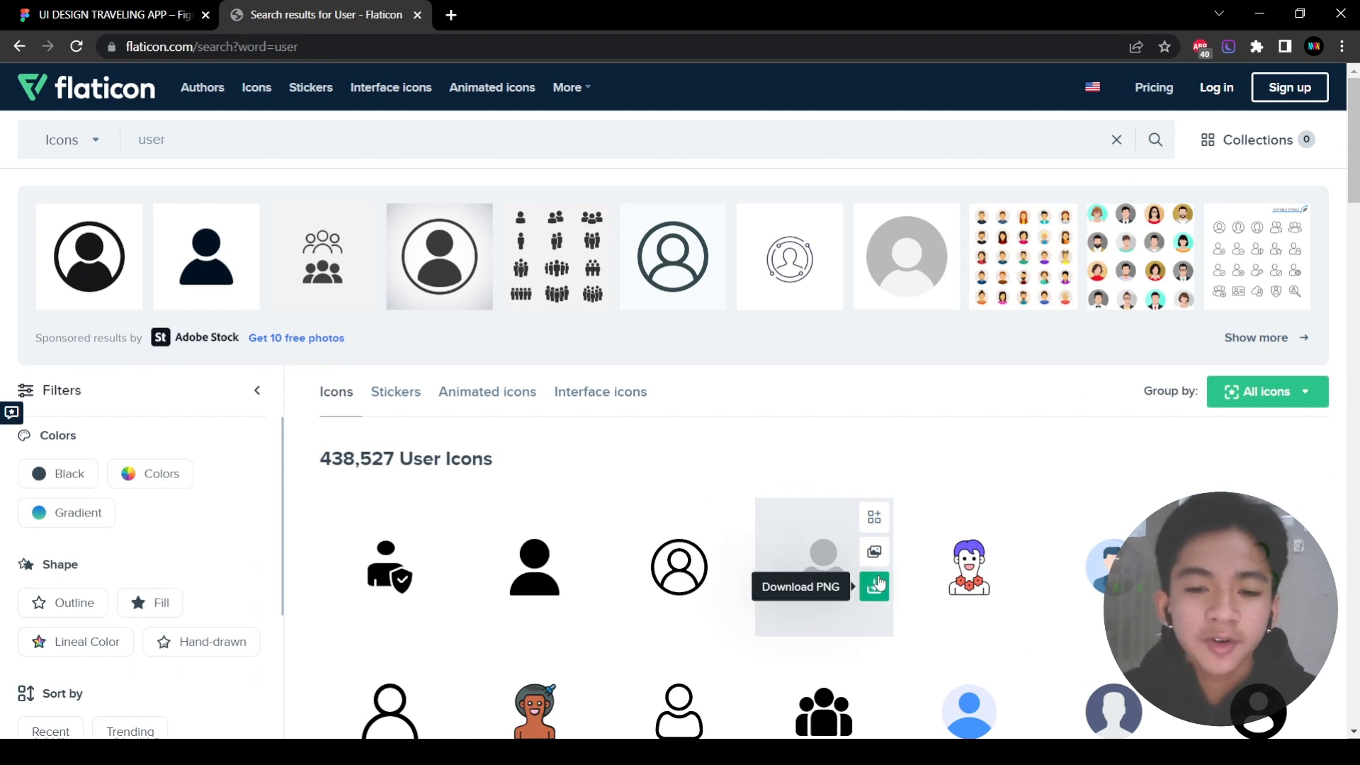
pyautogui.click(405, 137)
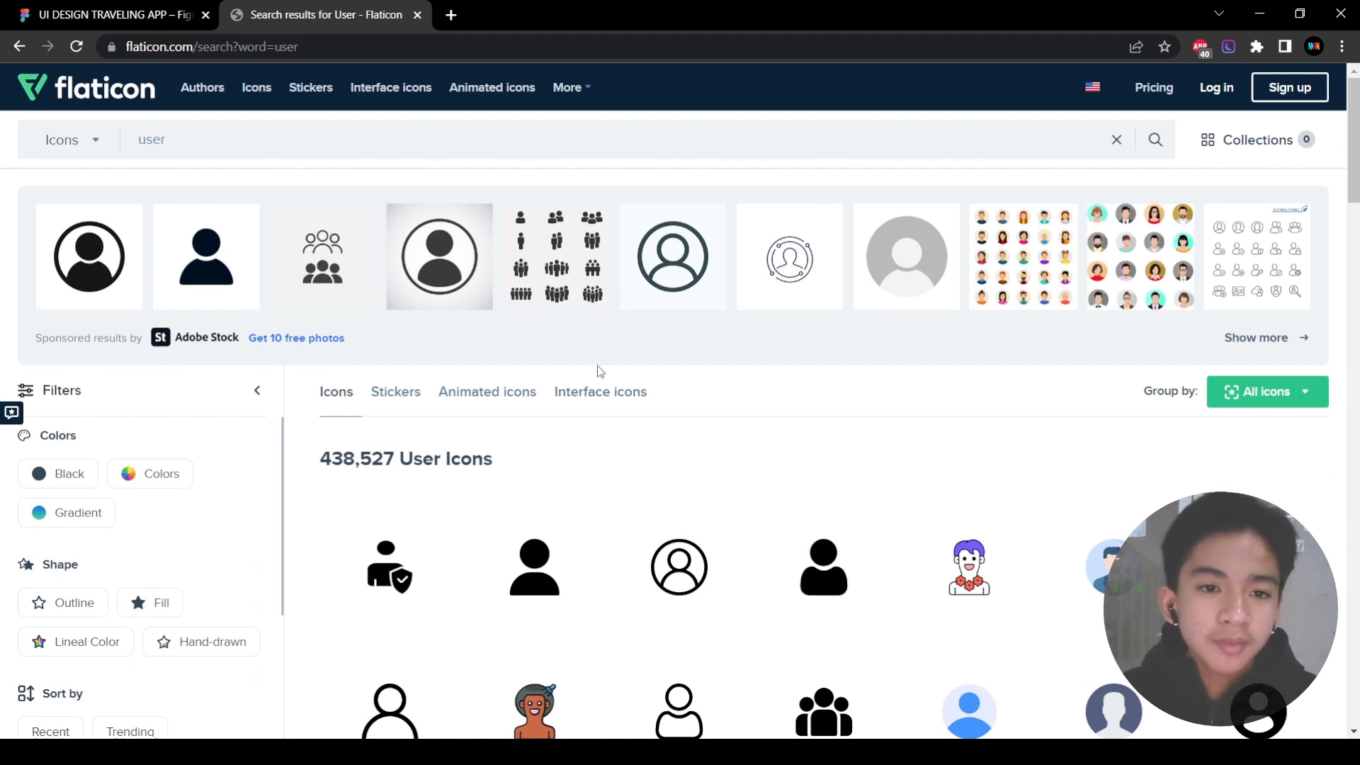
# Search the Flaticon icons for "tikets" and look through the results.
pyautogui.doubleClick(250, 150)
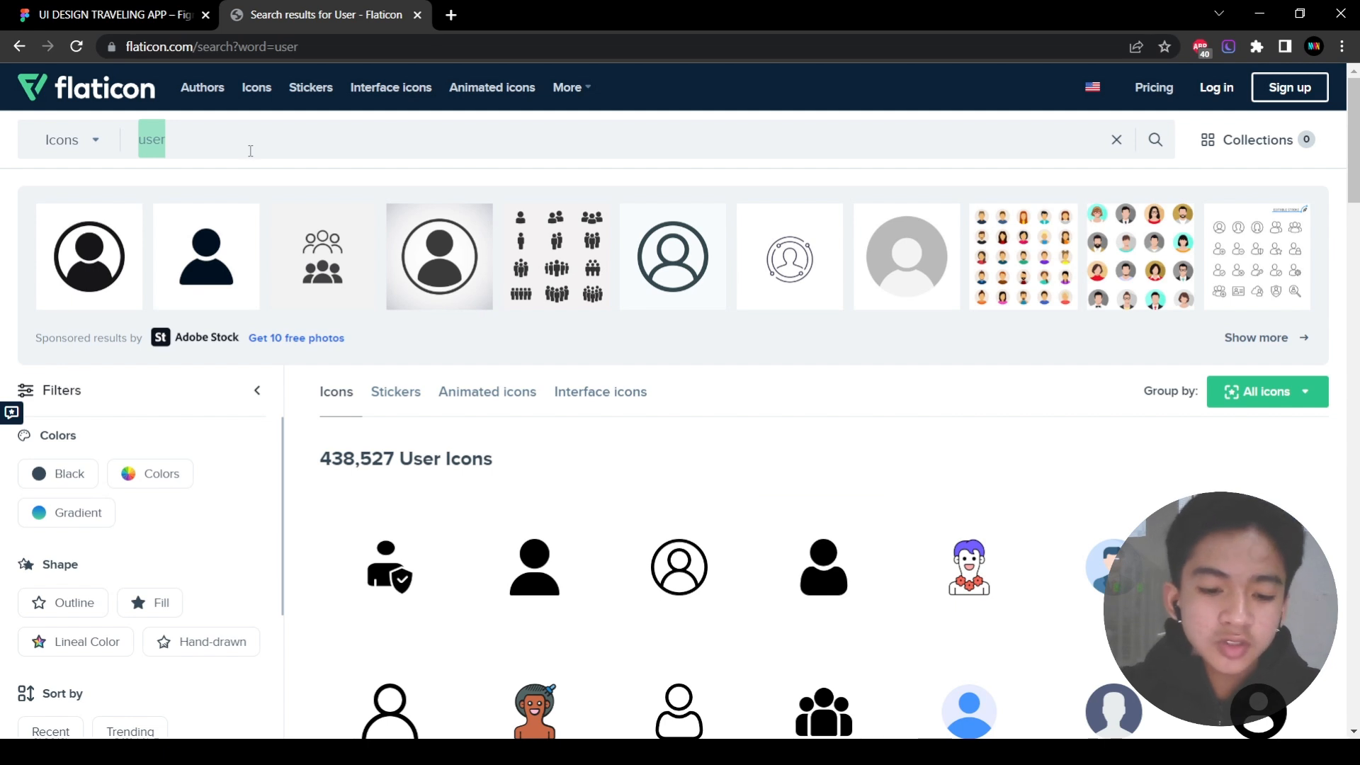
pyautogui.write('t')
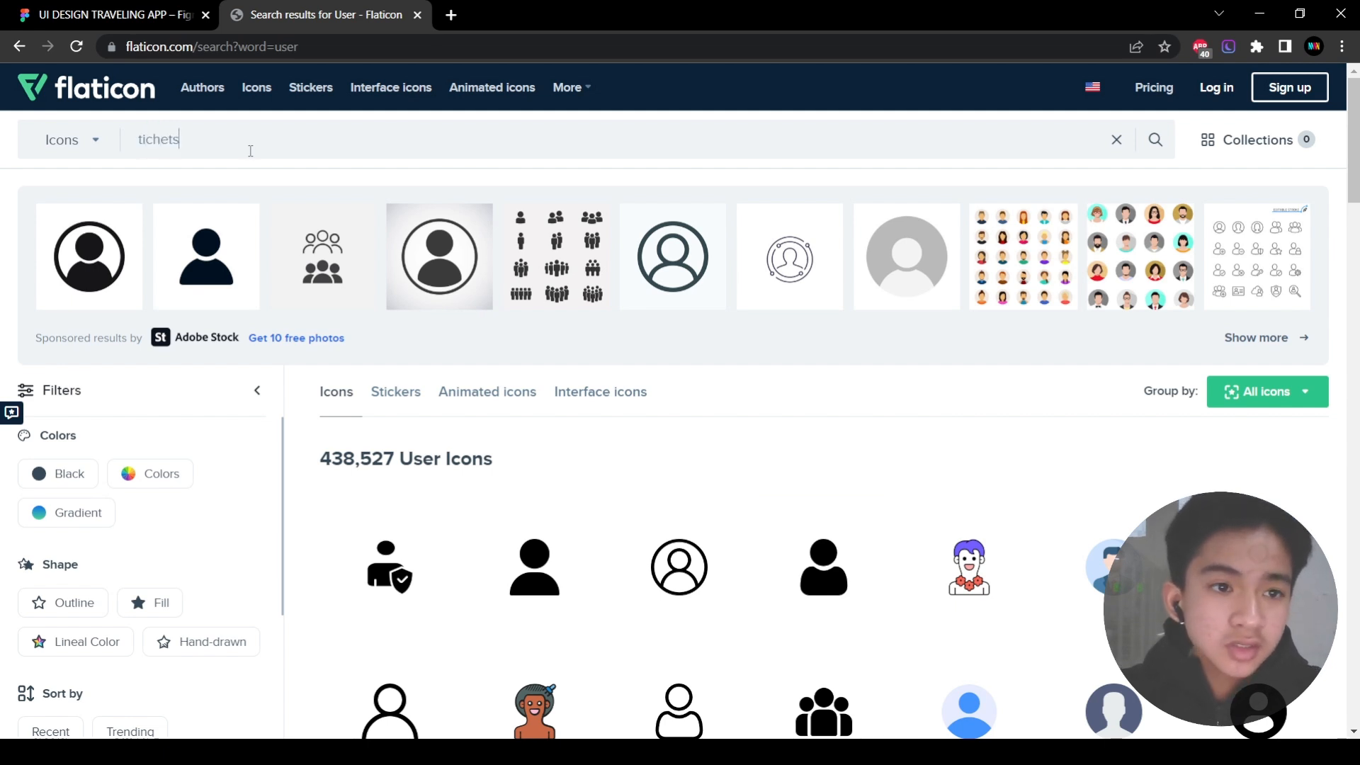
pyautogui.write('iket')
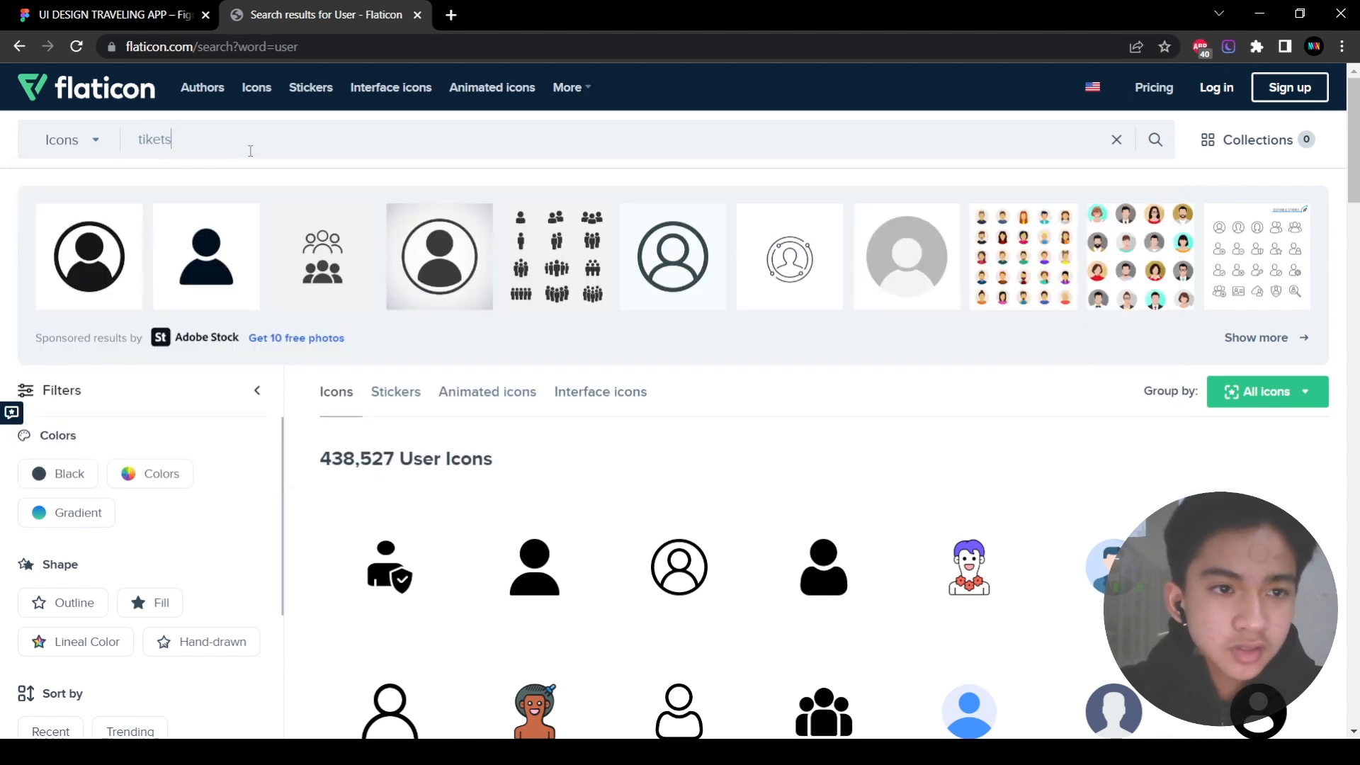
pyautogui.write('s')
pyautogui.press('Return')
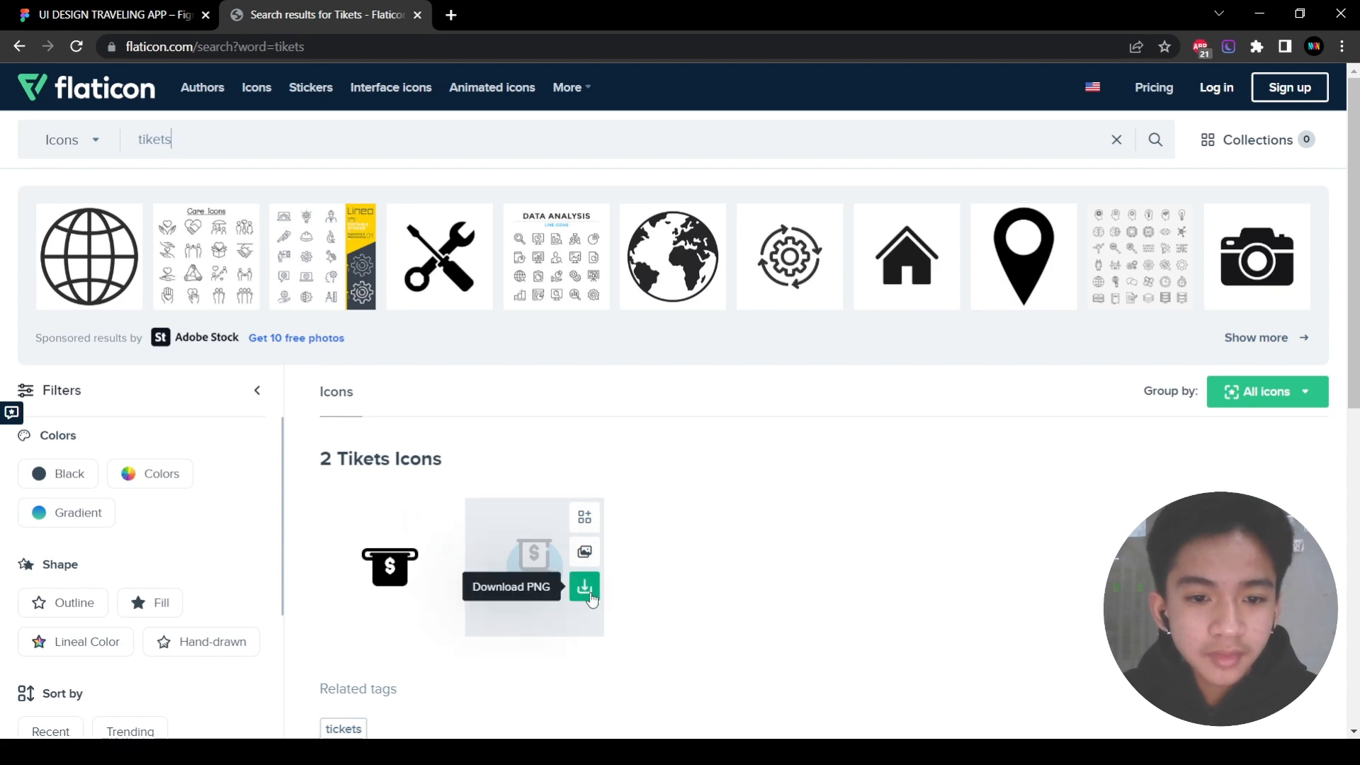
pyautogui.scroll(-5, 581, 577)
pyautogui.scroll(5, 576, 527)
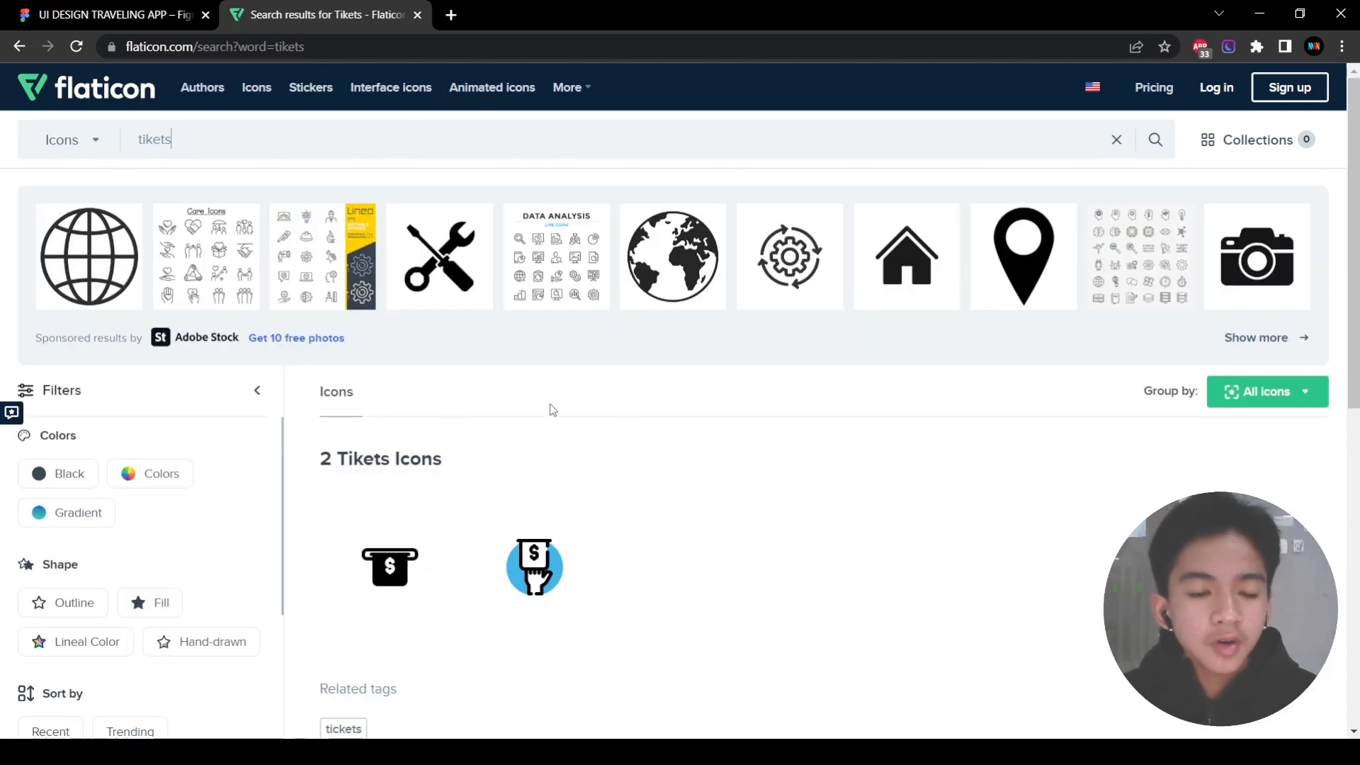
# Correct the icon search term to "tickets" and look over the results.
pyautogui.scroll(-5, 476, 409)
pyautogui.scroll(5, 342, 330)
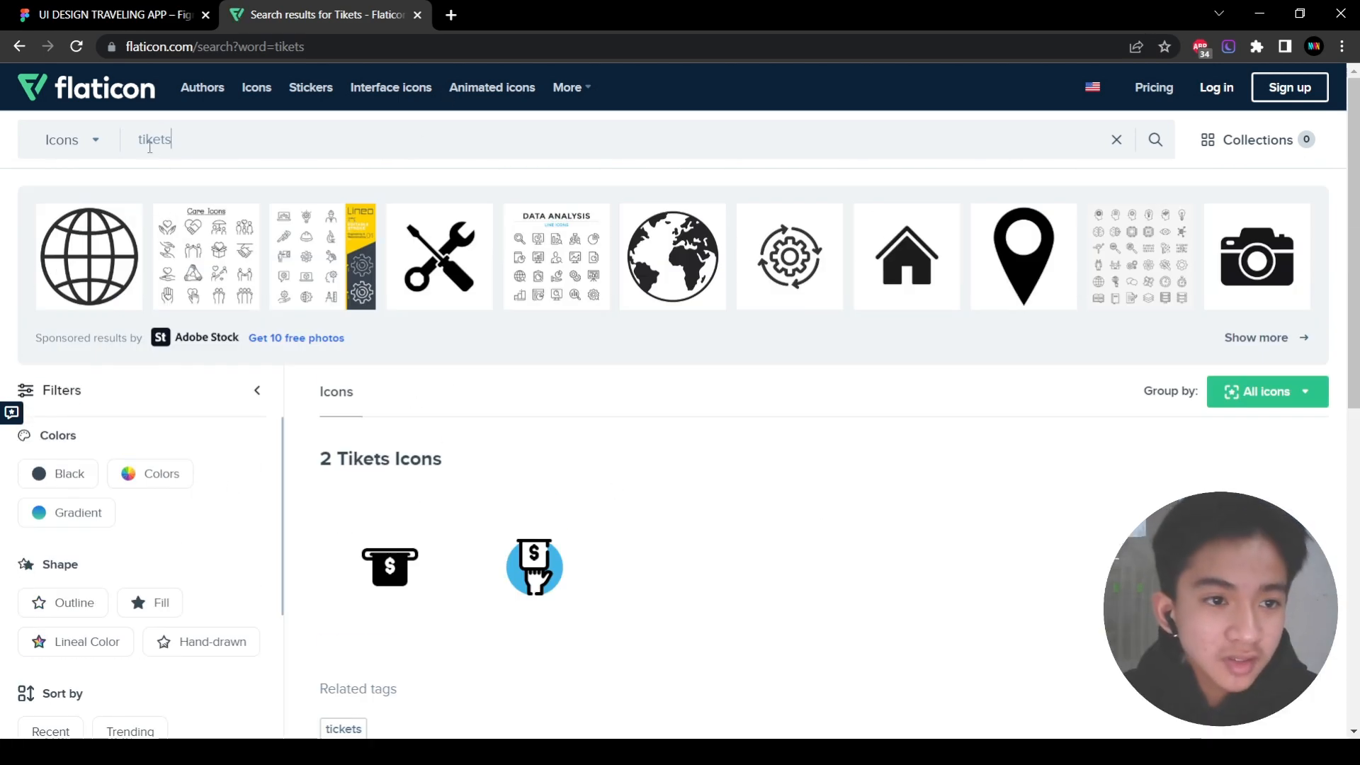
pyautogui.press('Return')
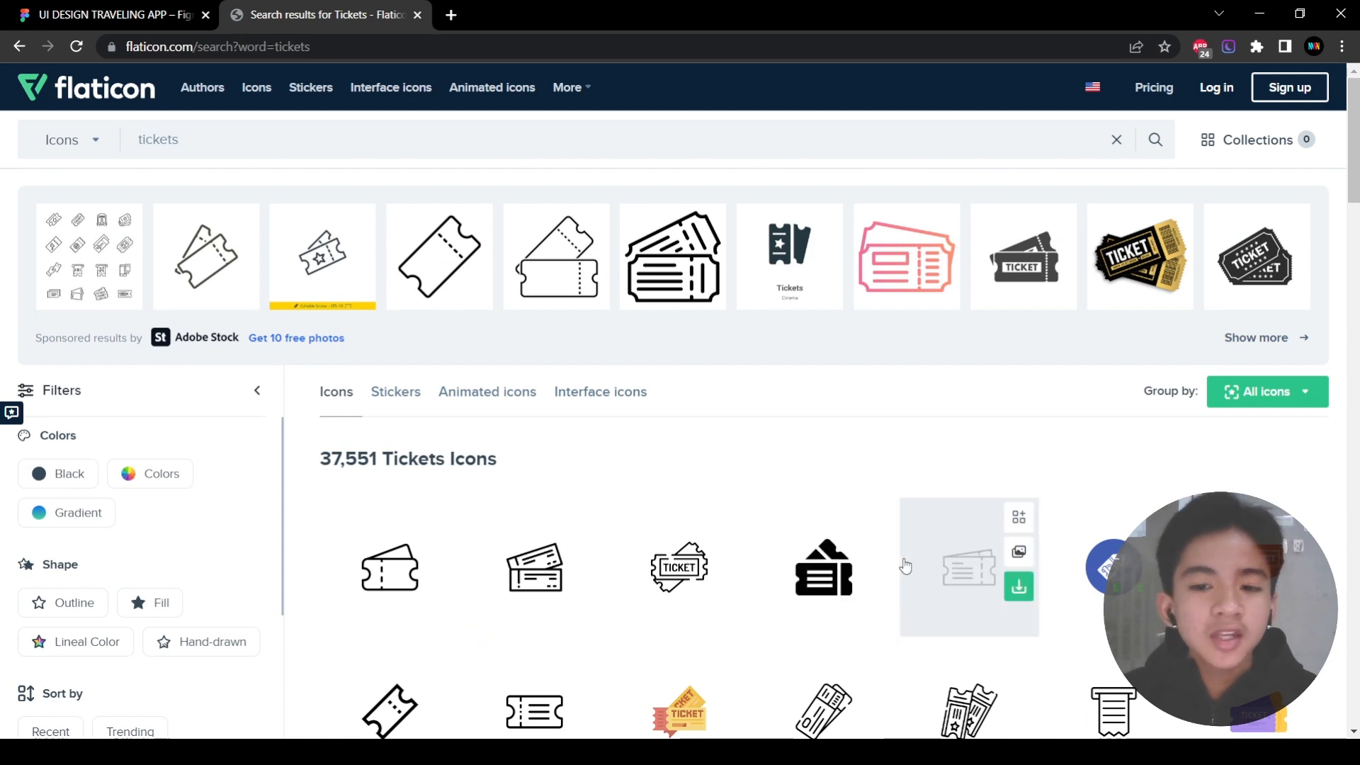
pyautogui.click(223, 141)
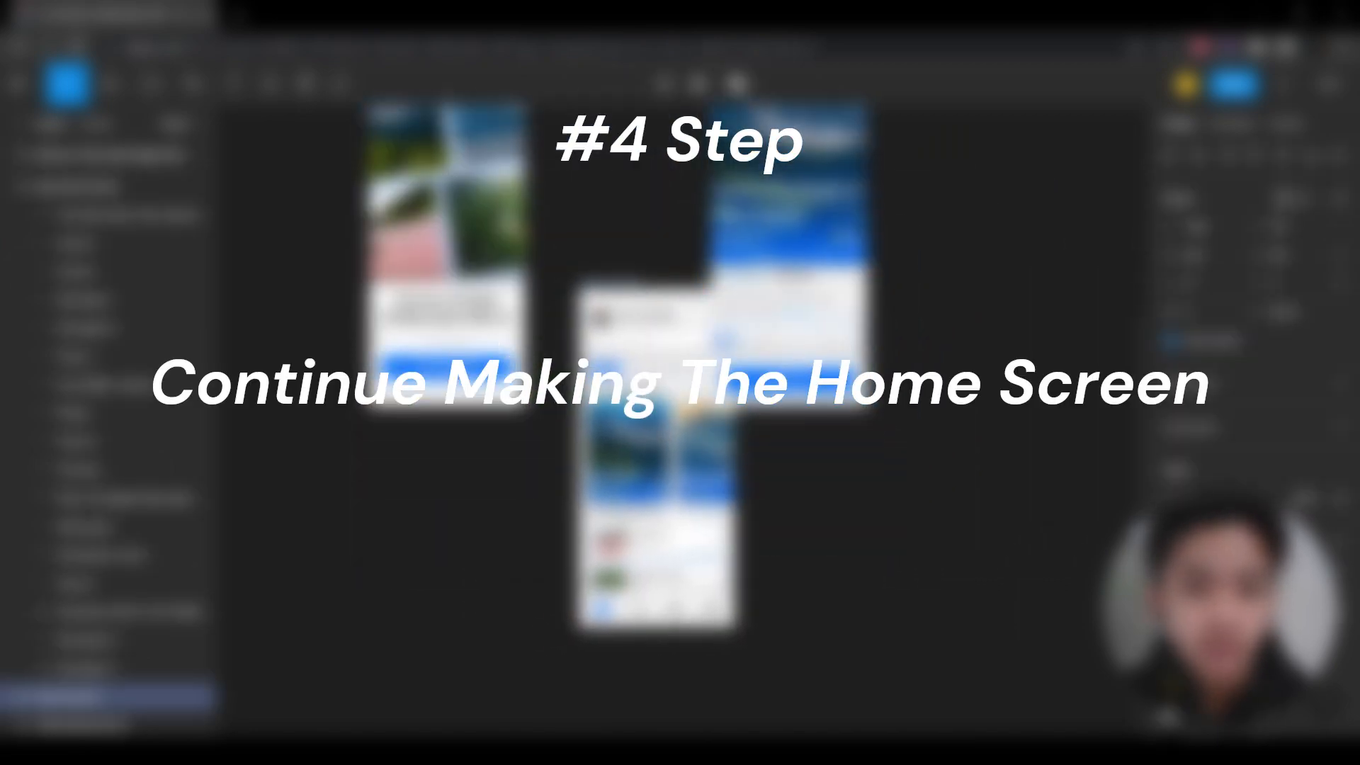
# Return to the Figma file and examine the reference Home Screen's navigation bar beside the unfinished Home Screen.
pyautogui.scroll(4, 680, 382)
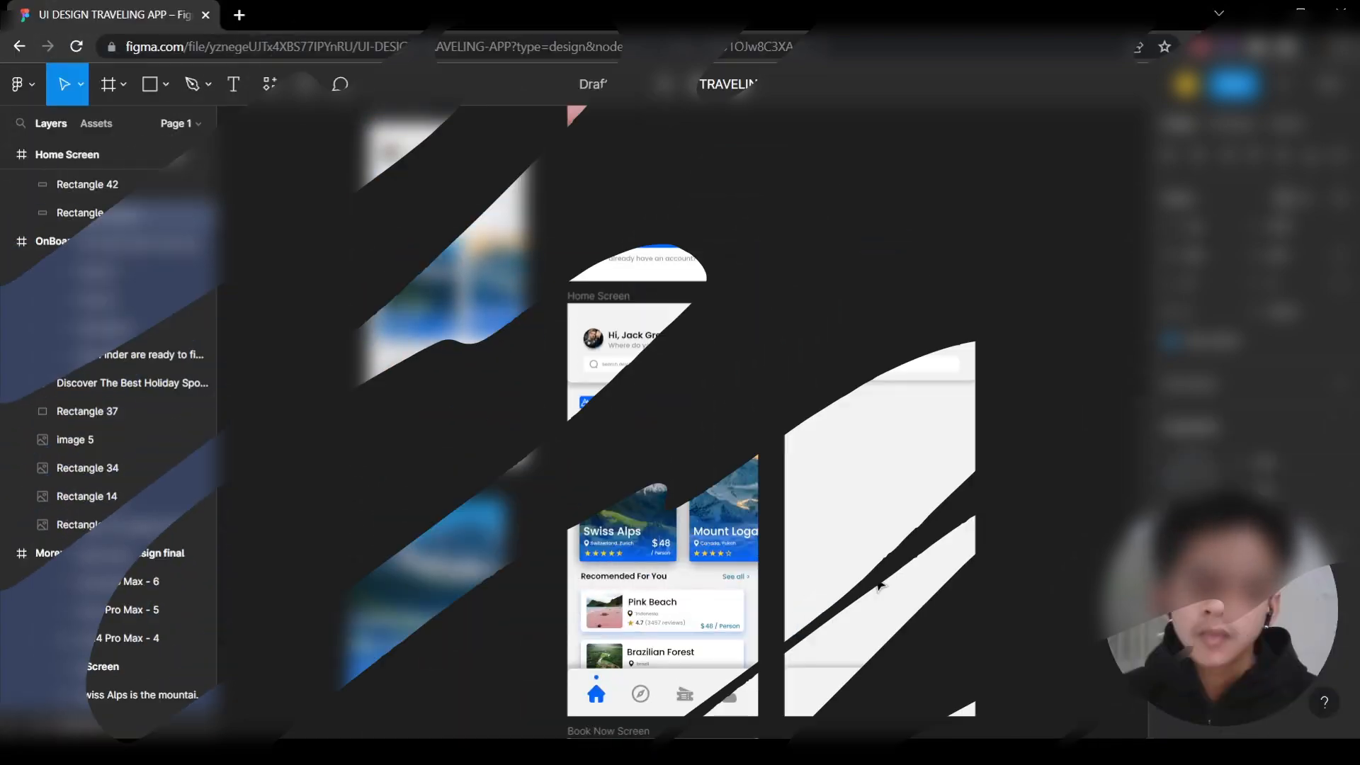
pyautogui.scroll(2, 880, 585)
pyautogui.hscroll(3, 850, 602)
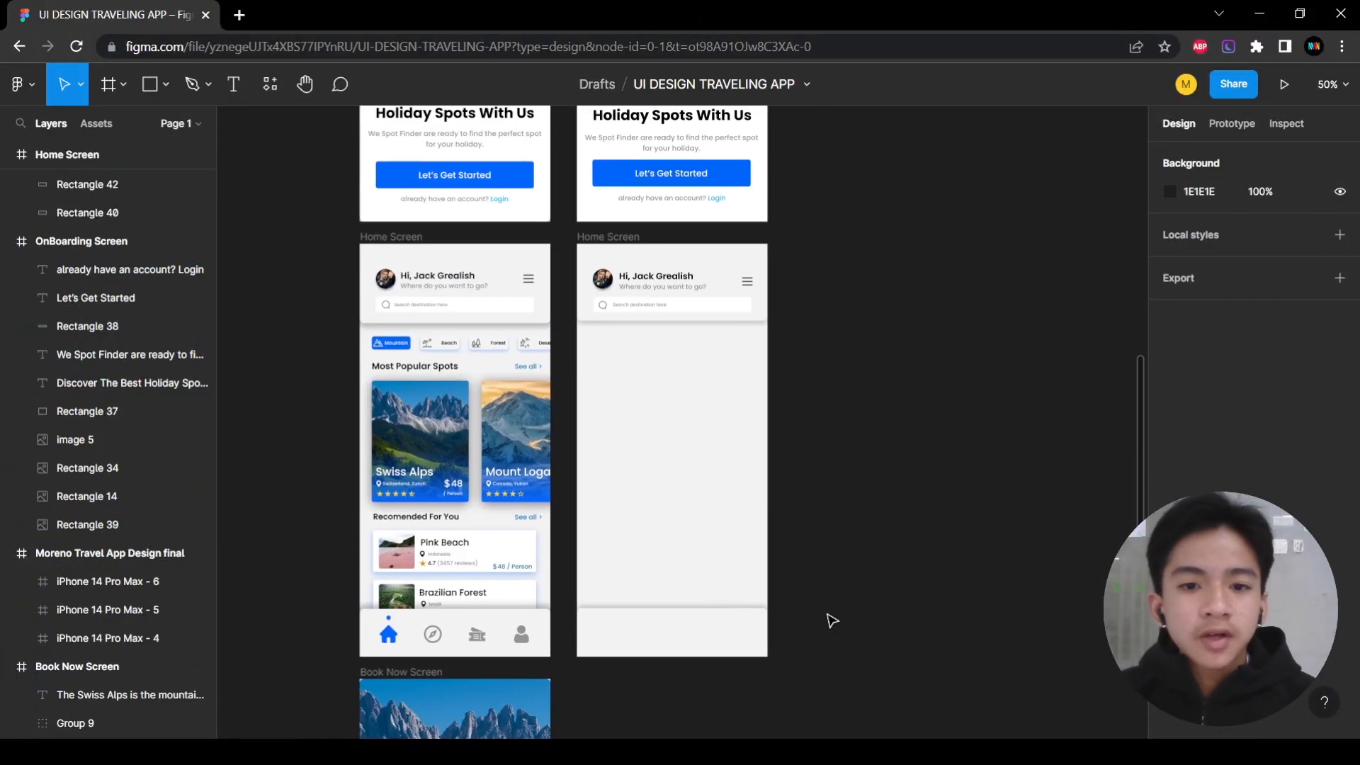
pyautogui.scroll(-1, 832, 621)
pyautogui.scroll(3, 388, 606)
pyautogui.scroll(3, 425, 595)
pyautogui.scroll(-4, 453, 598)
pyautogui.scroll(2, 455, 526)
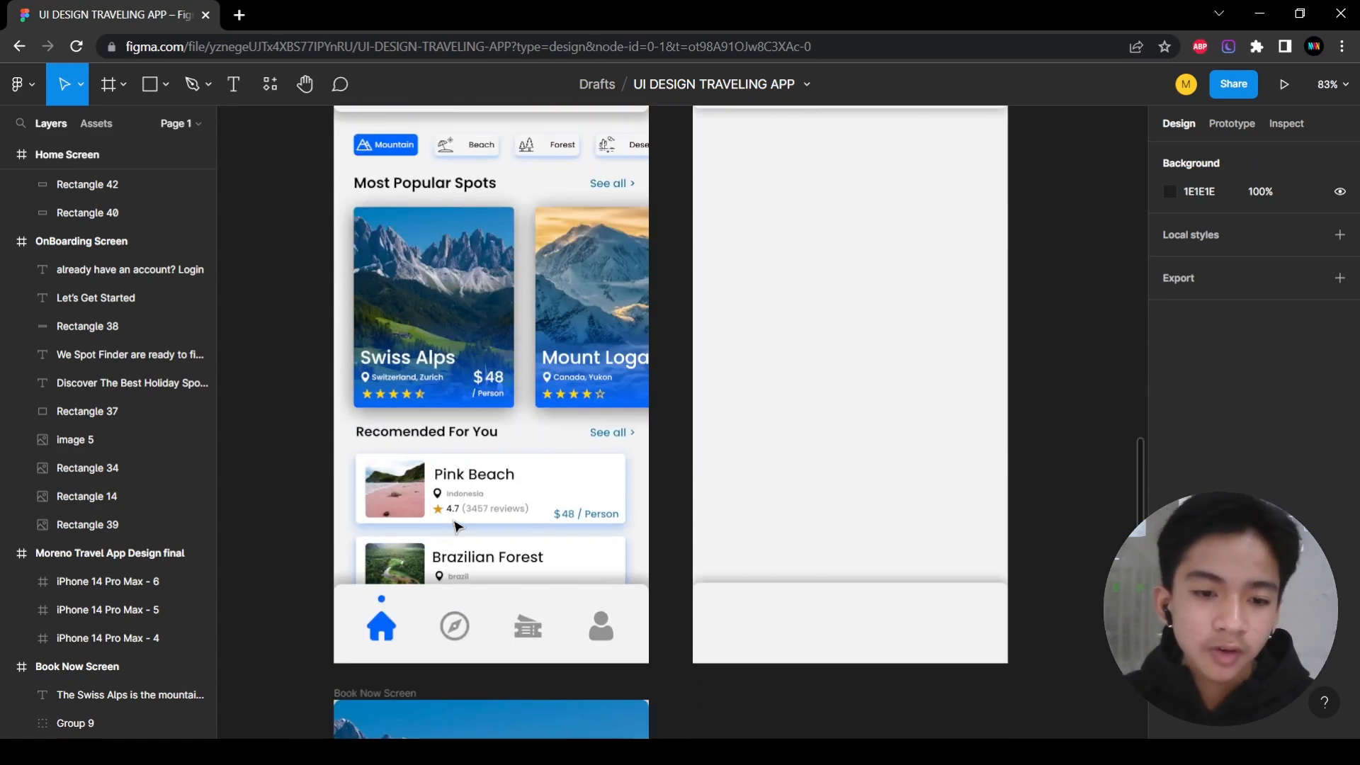
pyautogui.scroll(-3, 468, 538)
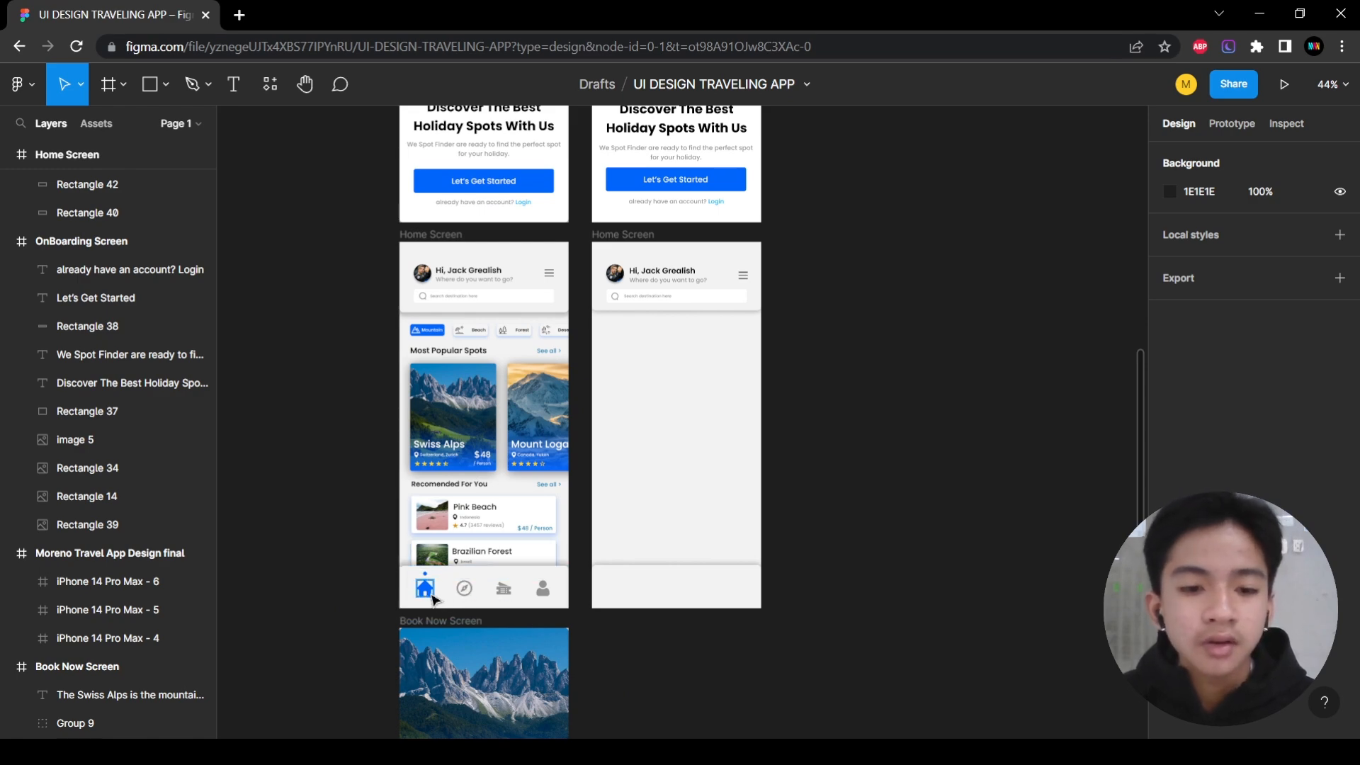
pyautogui.scroll(2, 439, 595)
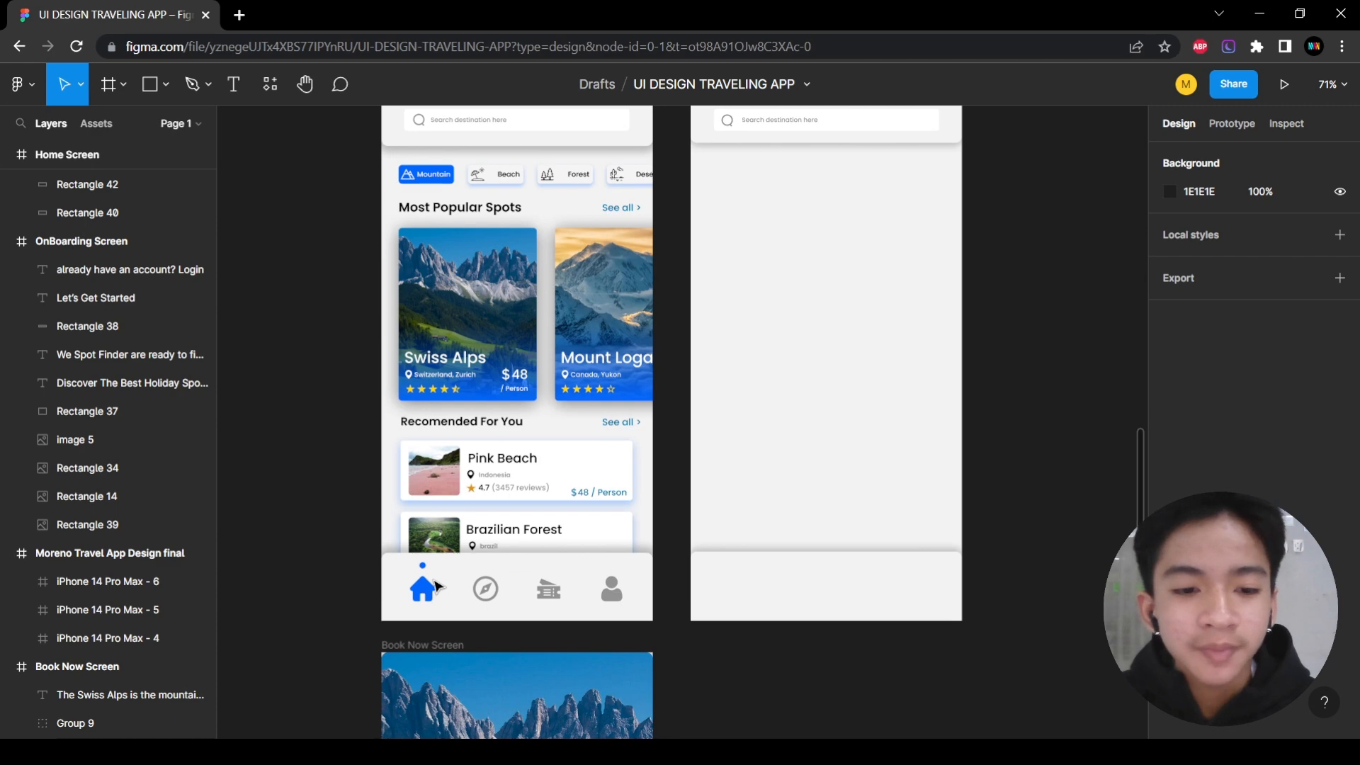
pyautogui.scroll(-1, 446, 623)
pyautogui.hscroll(2, 435, 645)
pyautogui.scroll(1, 427, 658)
pyautogui.scroll(-1, 496, 669)
pyautogui.hscroll(-1, 623, 683)
pyautogui.scroll(2, 641, 637)
pyautogui.scroll(1, 1068, 680)
pyautogui.scroll(-1, 903, 671)
pyautogui.scroll(1, 917, 671)
pyautogui.scroll(-2, 698, 669)
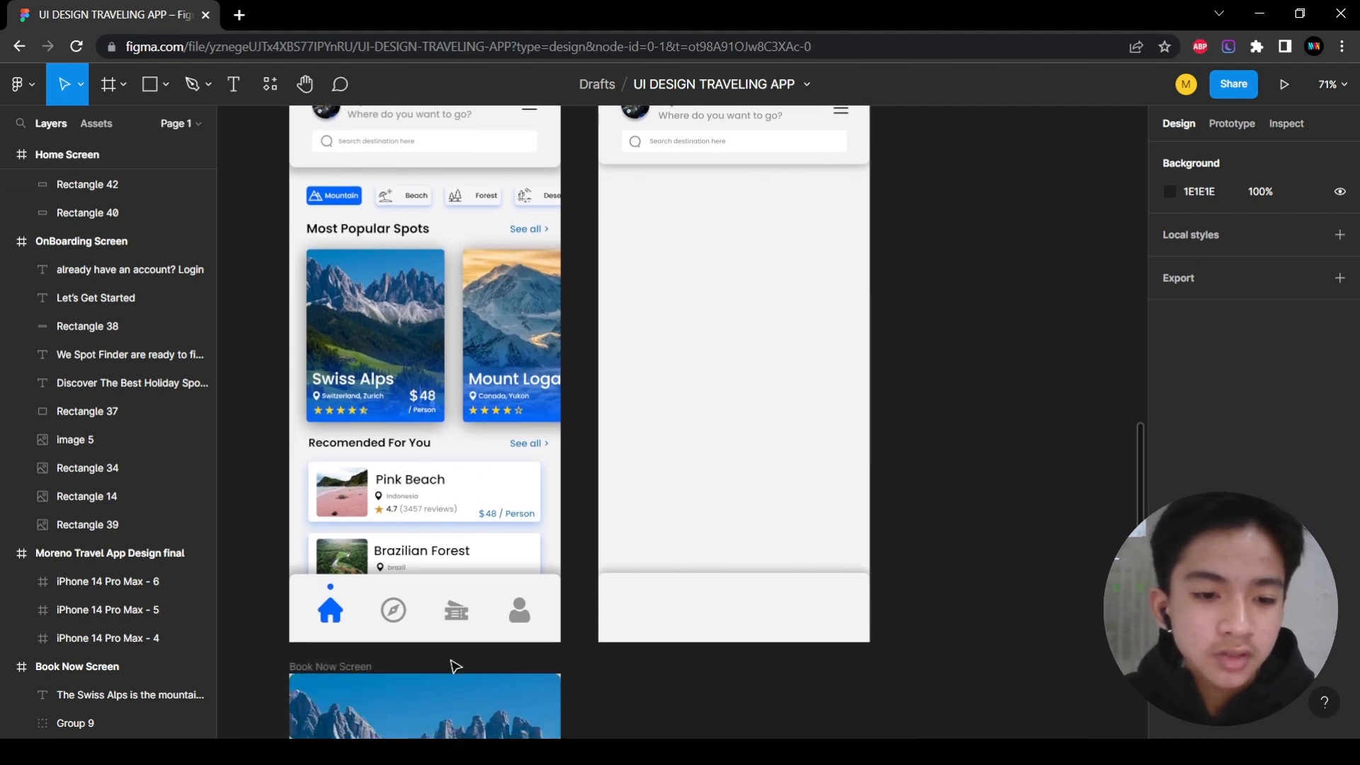
# Copy the home, compass, ticket and profile icons from the reference navigation bar into the new Home Screen frame at the same position.
pyautogui.click(333, 623)
pyautogui.keyDown('shift'); pyautogui.click(391, 609); pyautogui.keyUp('shift')
pyautogui.keyDown('shift'); pyautogui.click(457, 612); pyautogui.keyUp('shift')
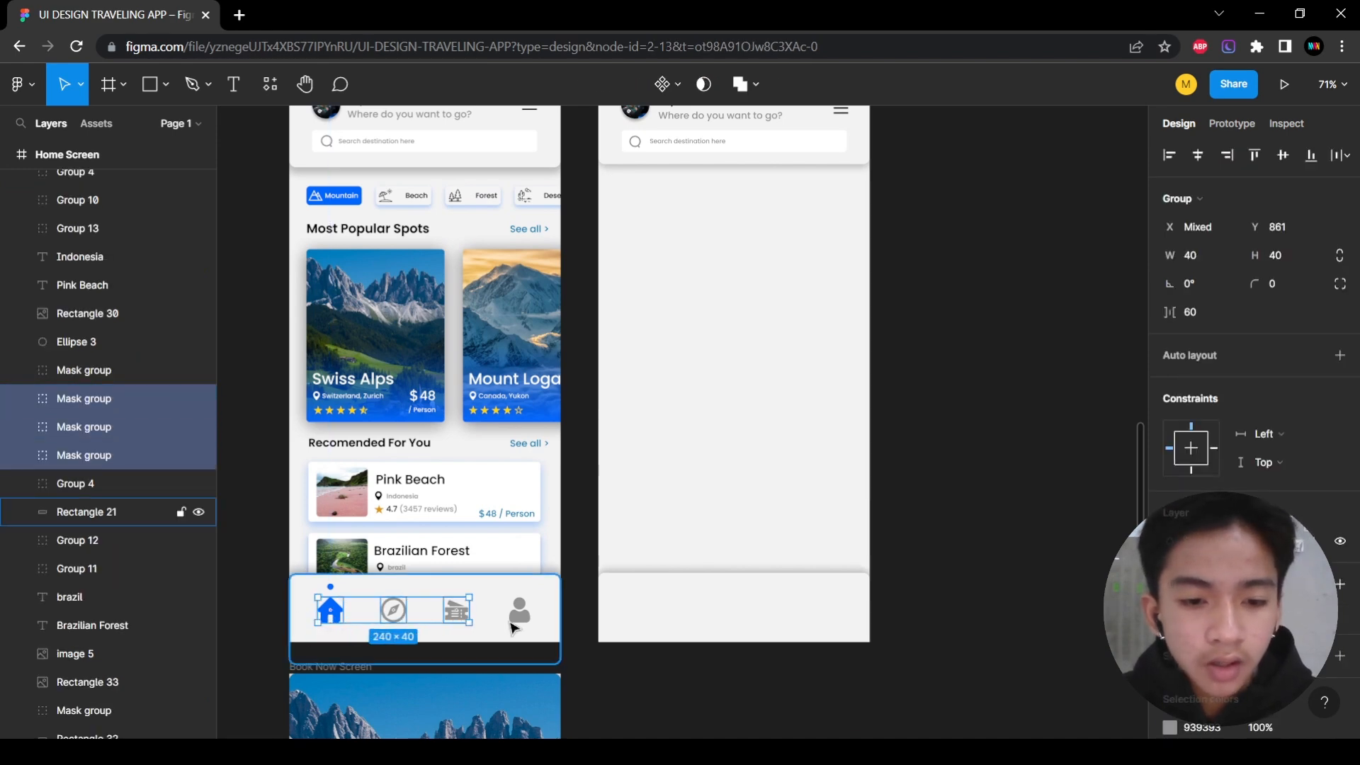
pyautogui.keyDown('shift'); pyautogui.click(523, 620); pyautogui.keyUp('shift')
pyautogui.scroll(3, 717, 495)
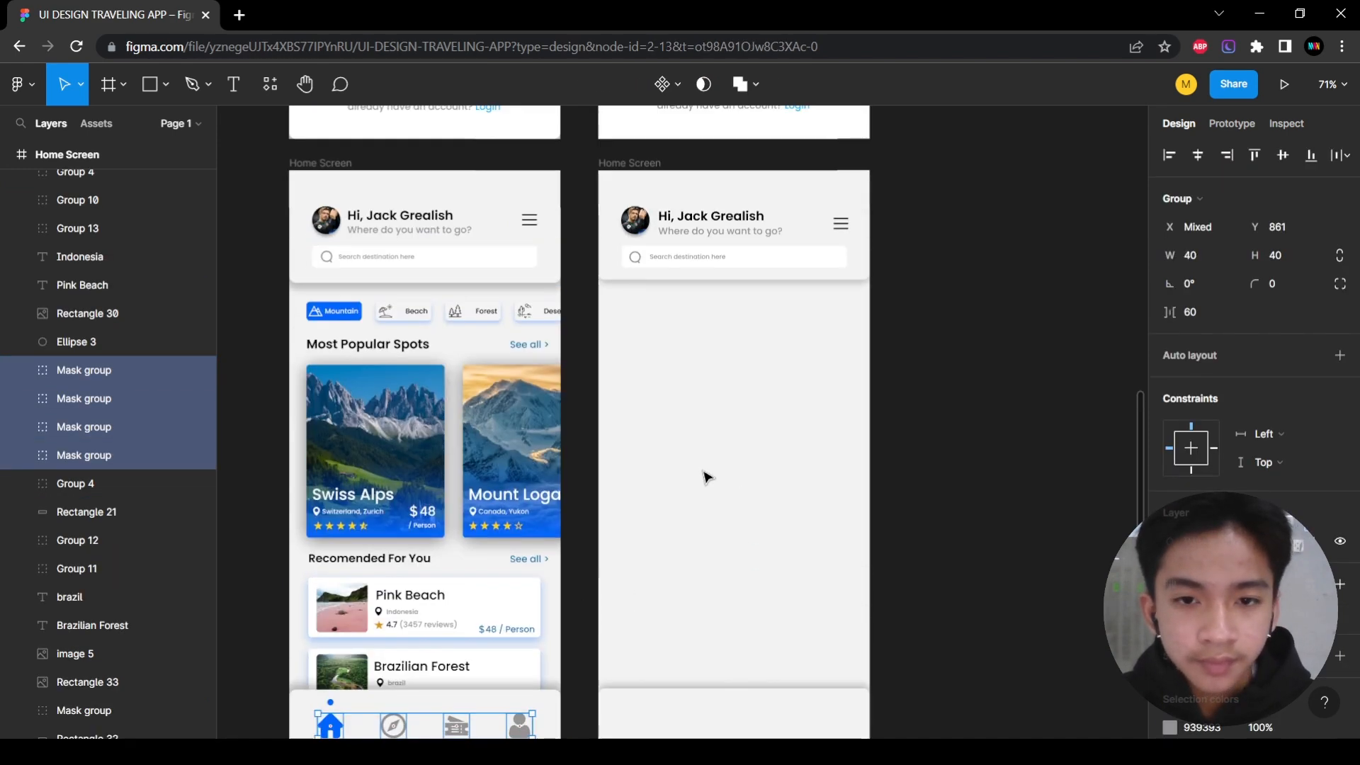
pyautogui.click(625, 177)
pyautogui.hotkey('ctrl', 'v')
pyautogui.scroll(-1, 1044, 522)
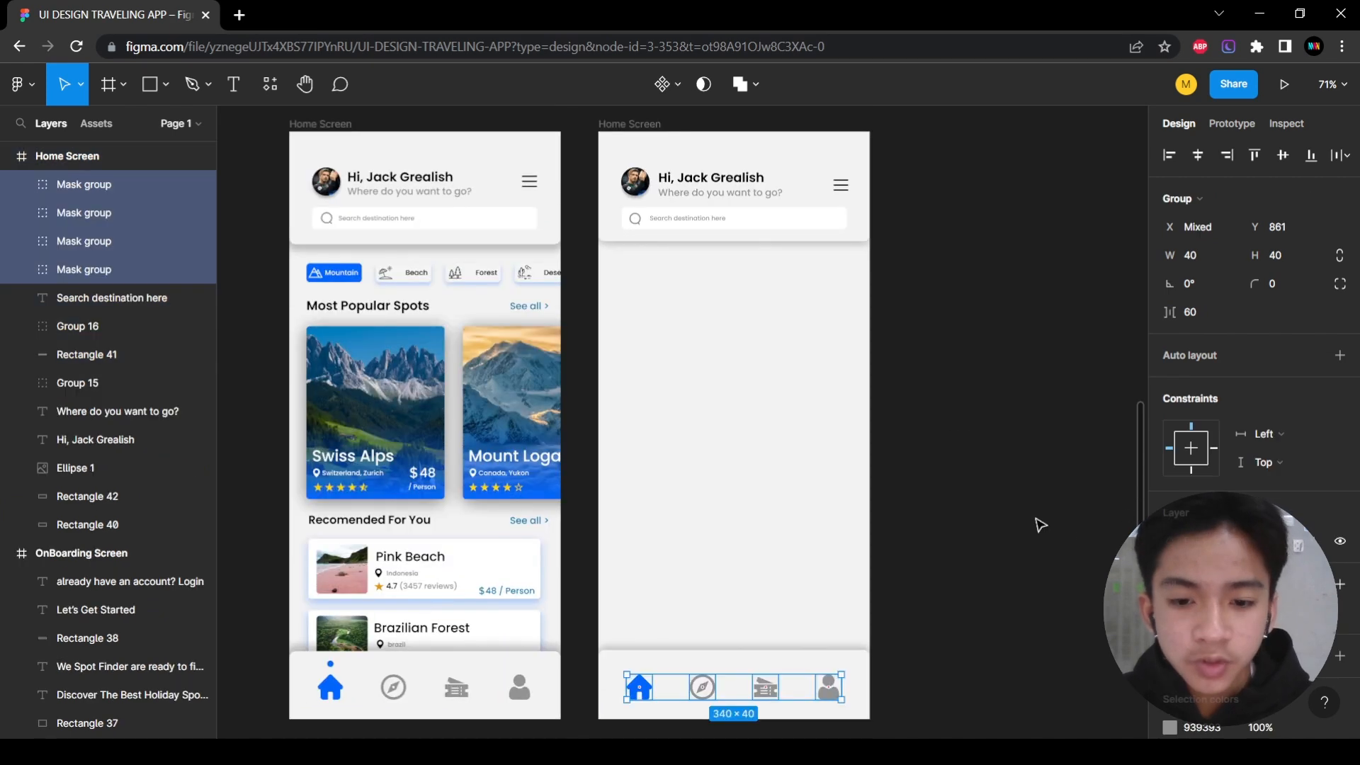
pyautogui.scroll(3, 1005, 540)
pyautogui.scroll(-4, 987, 425)
pyautogui.click(962, 538)
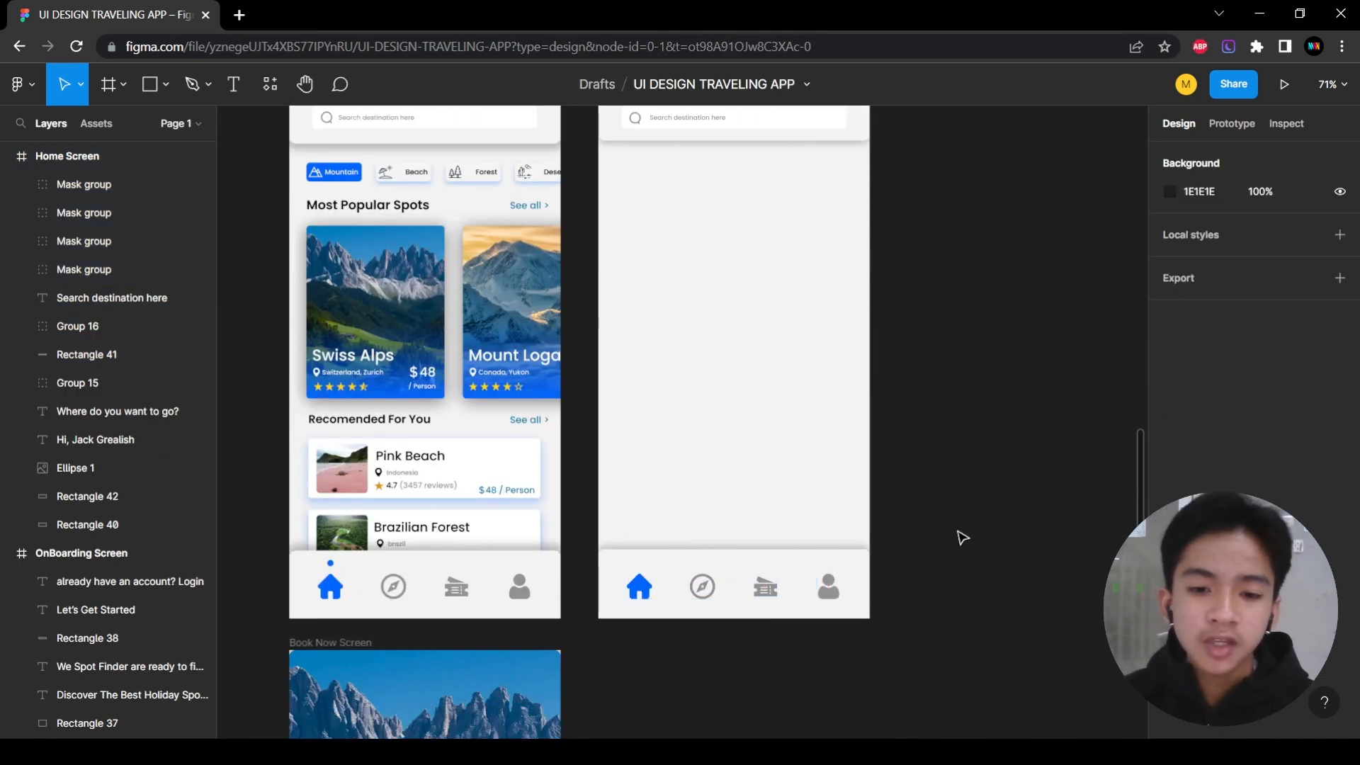
# Inspect the size and placement of the pasted compass icon in the new navigation bar.
pyautogui.scroll(8, 844, 711)
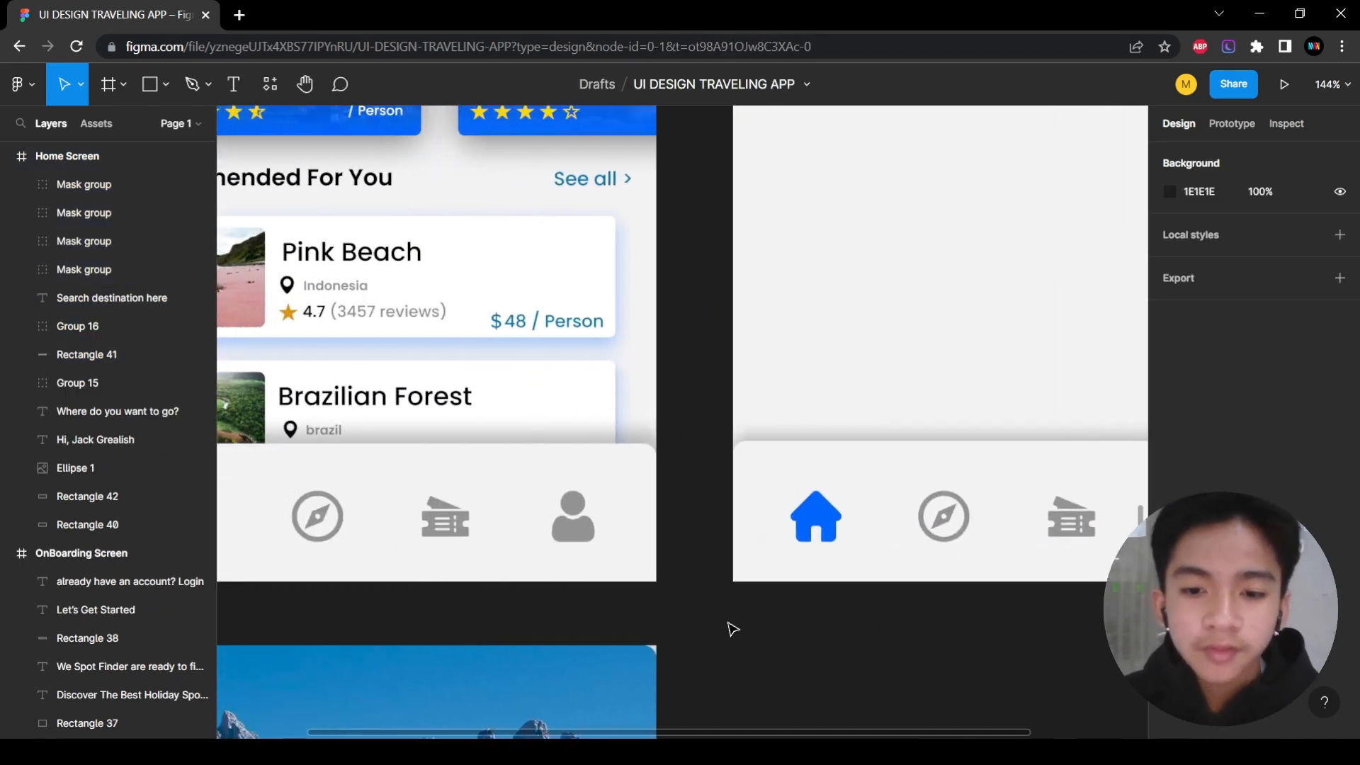
pyautogui.hscroll(5, 859, 657)
pyautogui.click(614, 515)
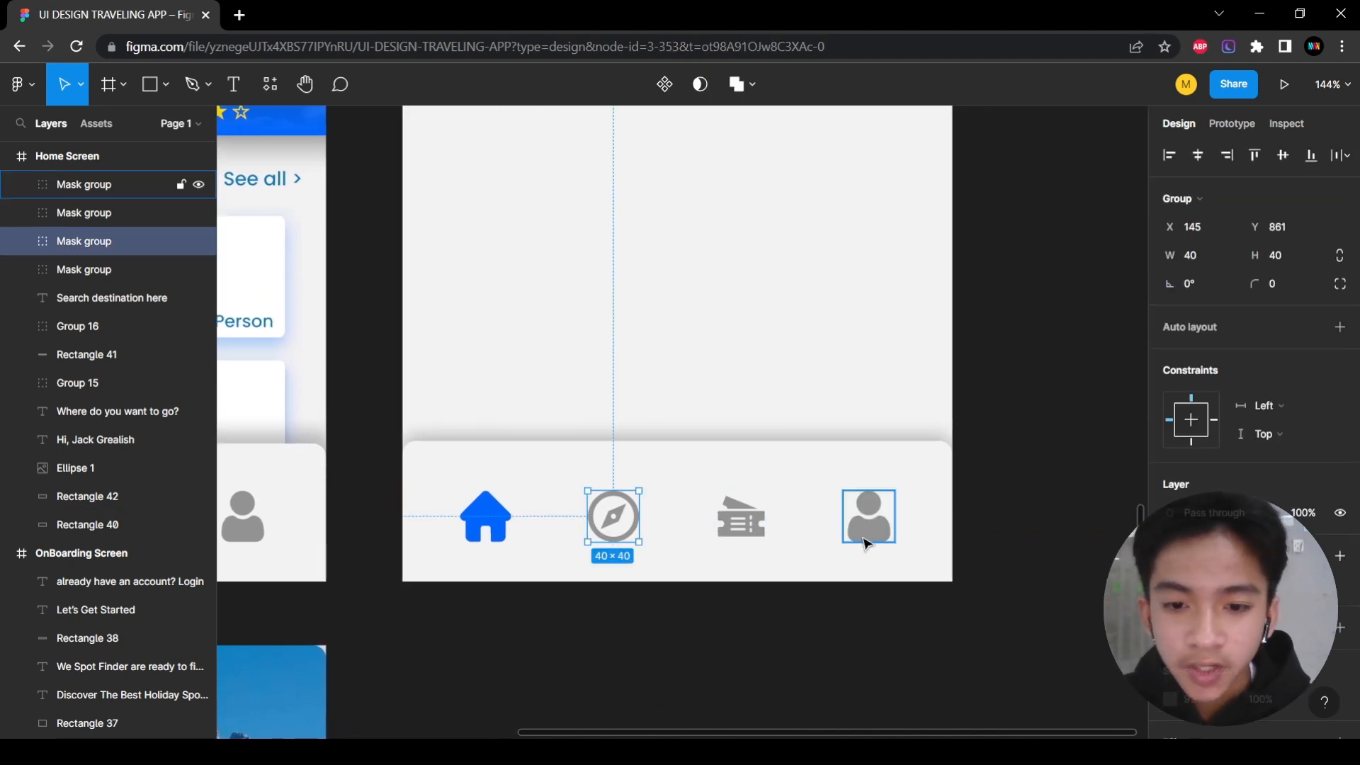
pyautogui.scroll(15, 865, 477)
pyautogui.scroll(-2, 737, 434)
pyautogui.scroll(-3, 735, 434)
pyautogui.scroll(-10, 711, 355)
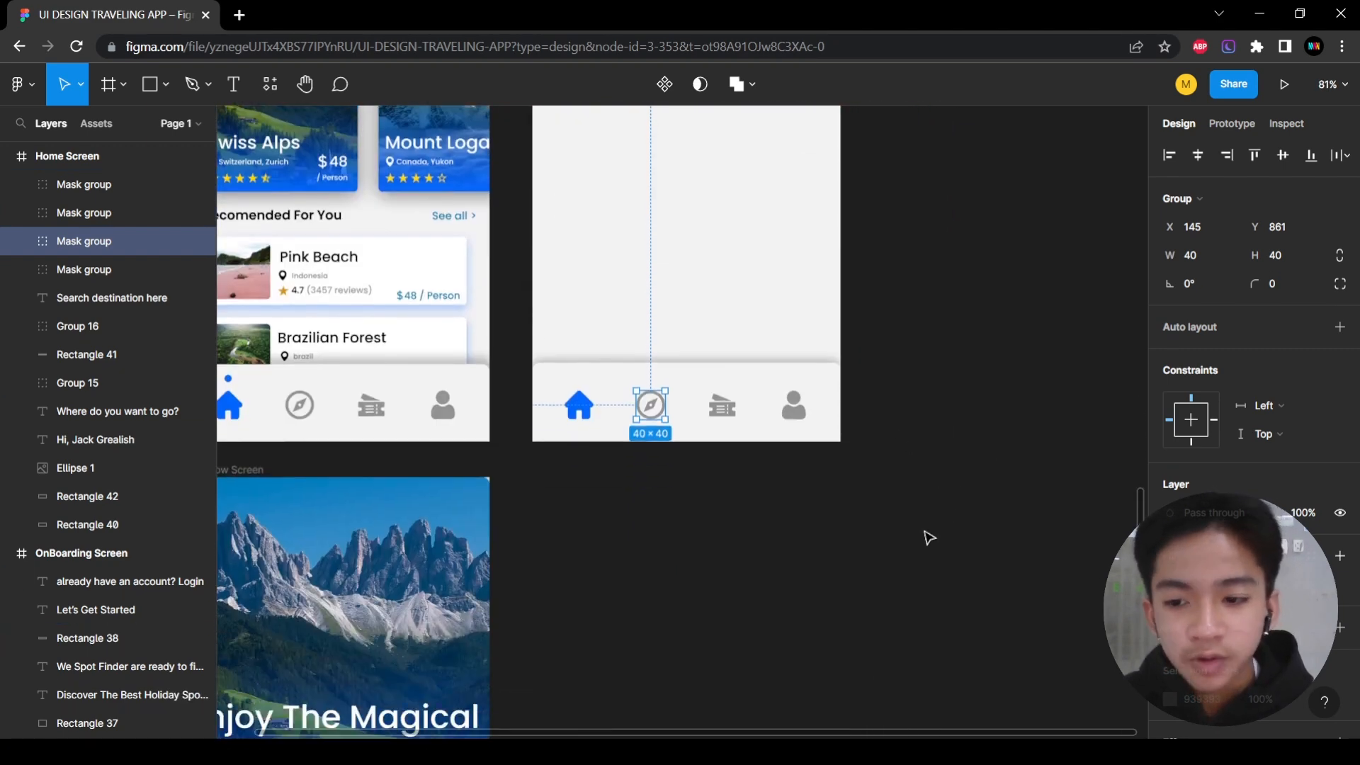
pyautogui.scroll(4, 704, 347)
pyautogui.scroll(5, 680, 487)
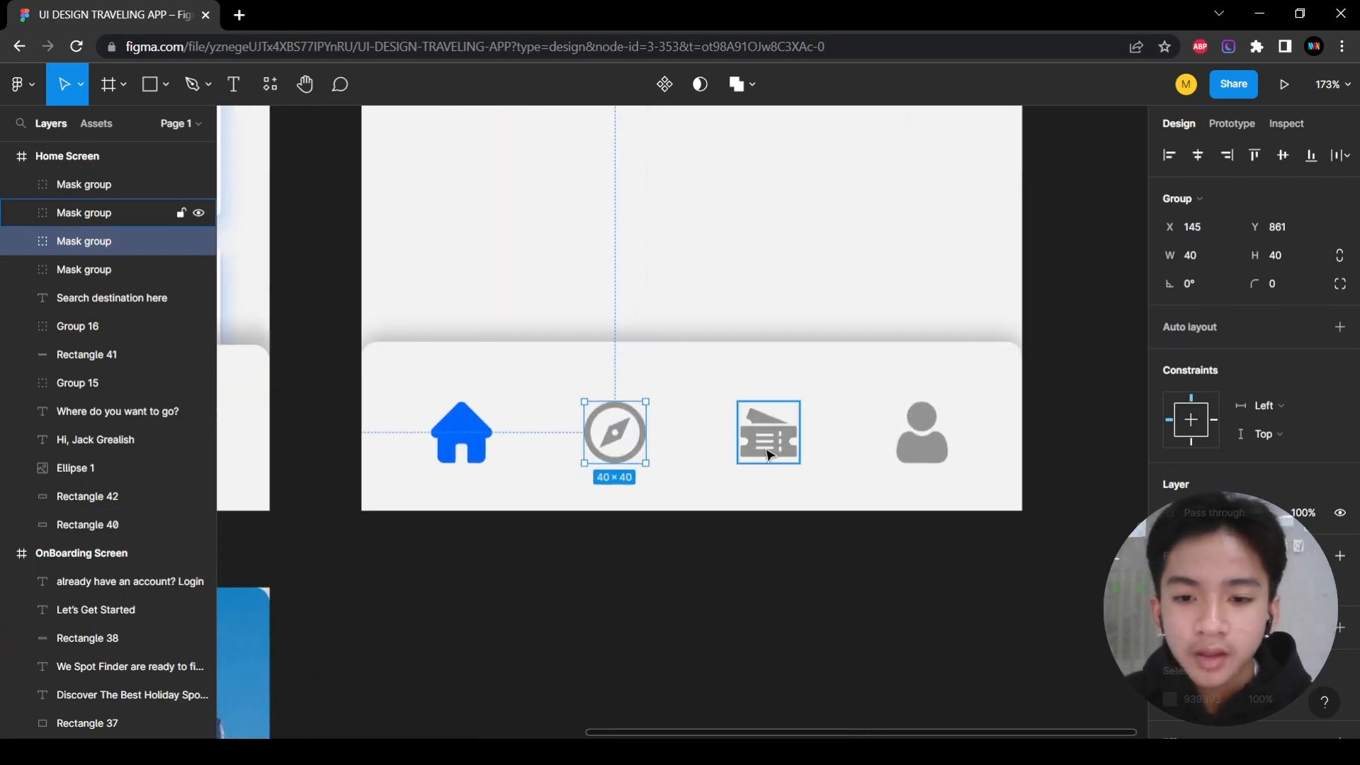
# Select the grey profile, ticket and compass icons together to check their shared size, spacing and colour.
pyautogui.click(769, 432)
pyautogui.click(950, 452)
pyautogui.keyDown('shift'); pyautogui.click(779, 436); pyautogui.keyUp('shift')
pyautogui.keyDown('shift'); pyautogui.click(627, 439); pyautogui.keyUp('shift')
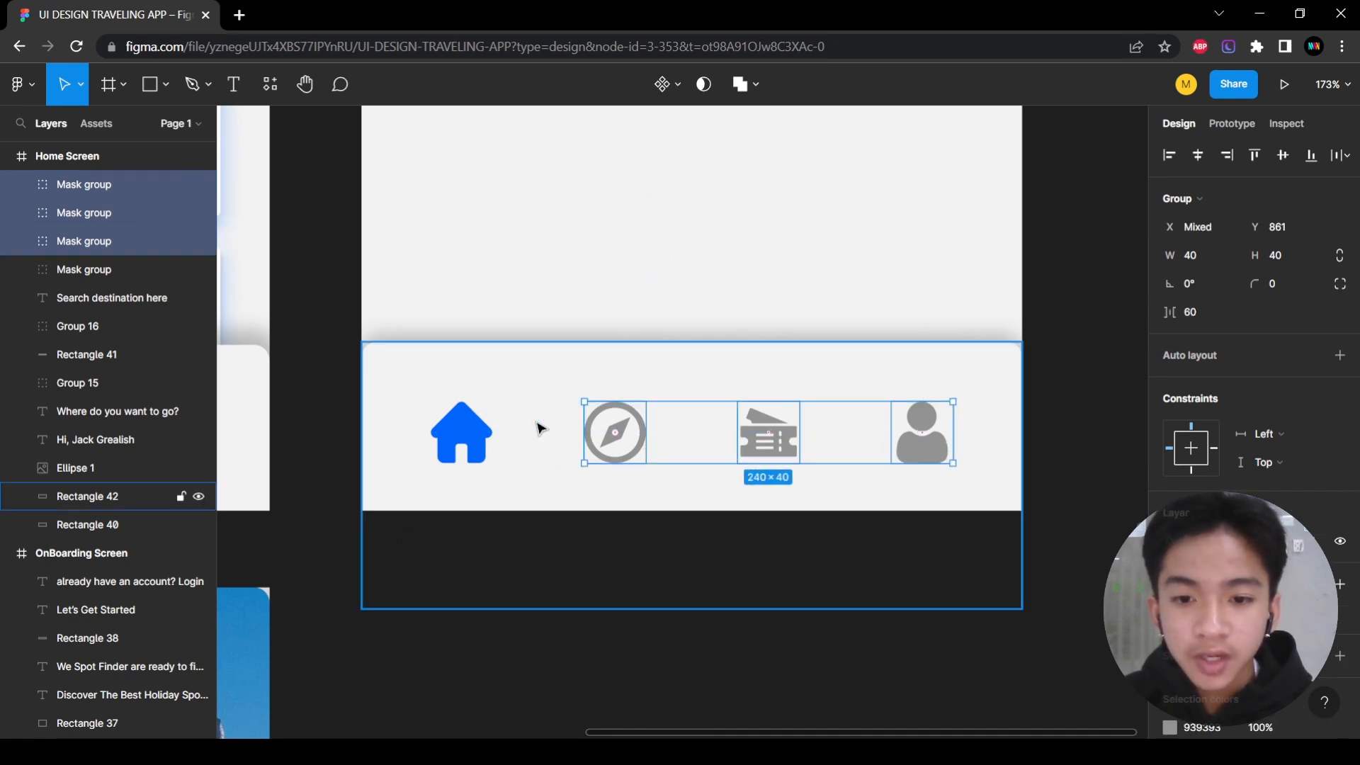
pyautogui.click(675, 653)
# Select the blue home icon in the new navigation bar and inspect its layer and fill properties.
pyautogui.hscroll(-3, 628, 454)
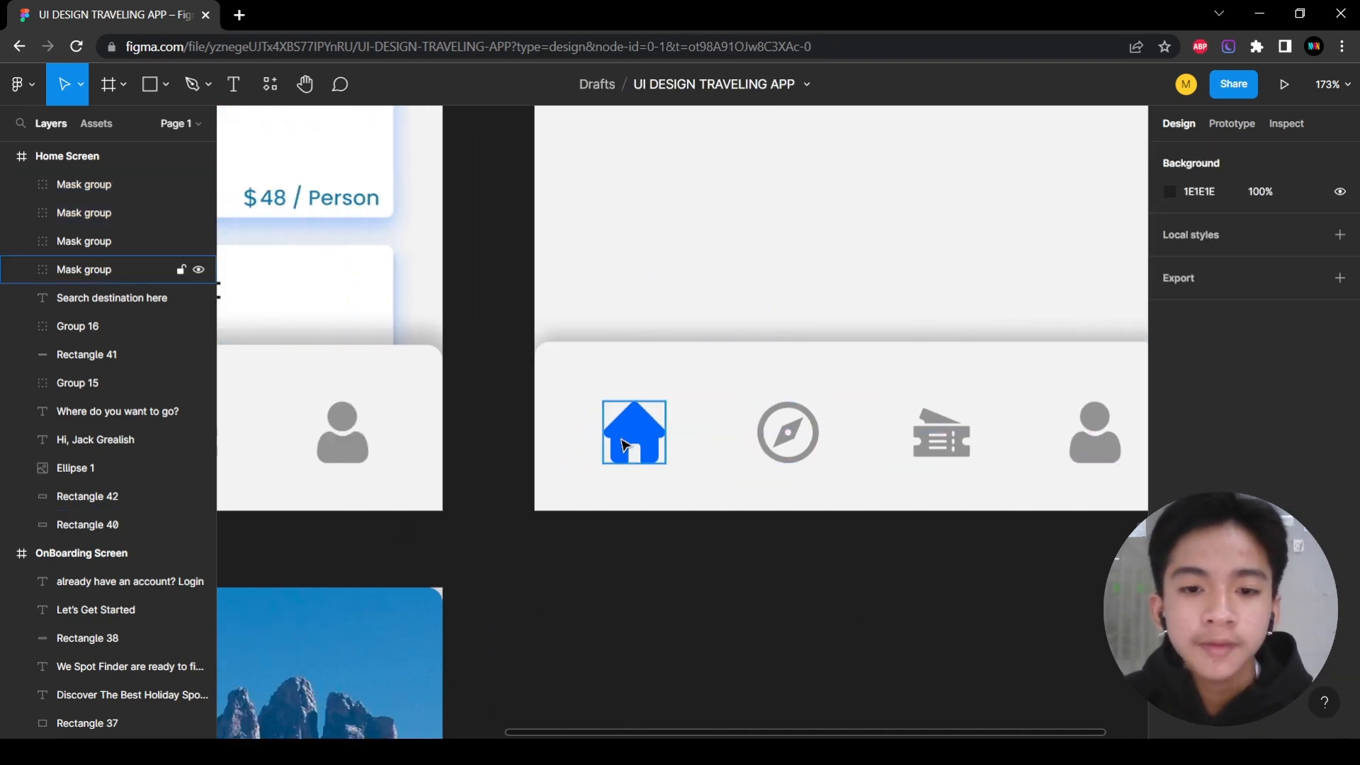
pyautogui.hscroll(1, 625, 445)
pyautogui.click(595, 444)
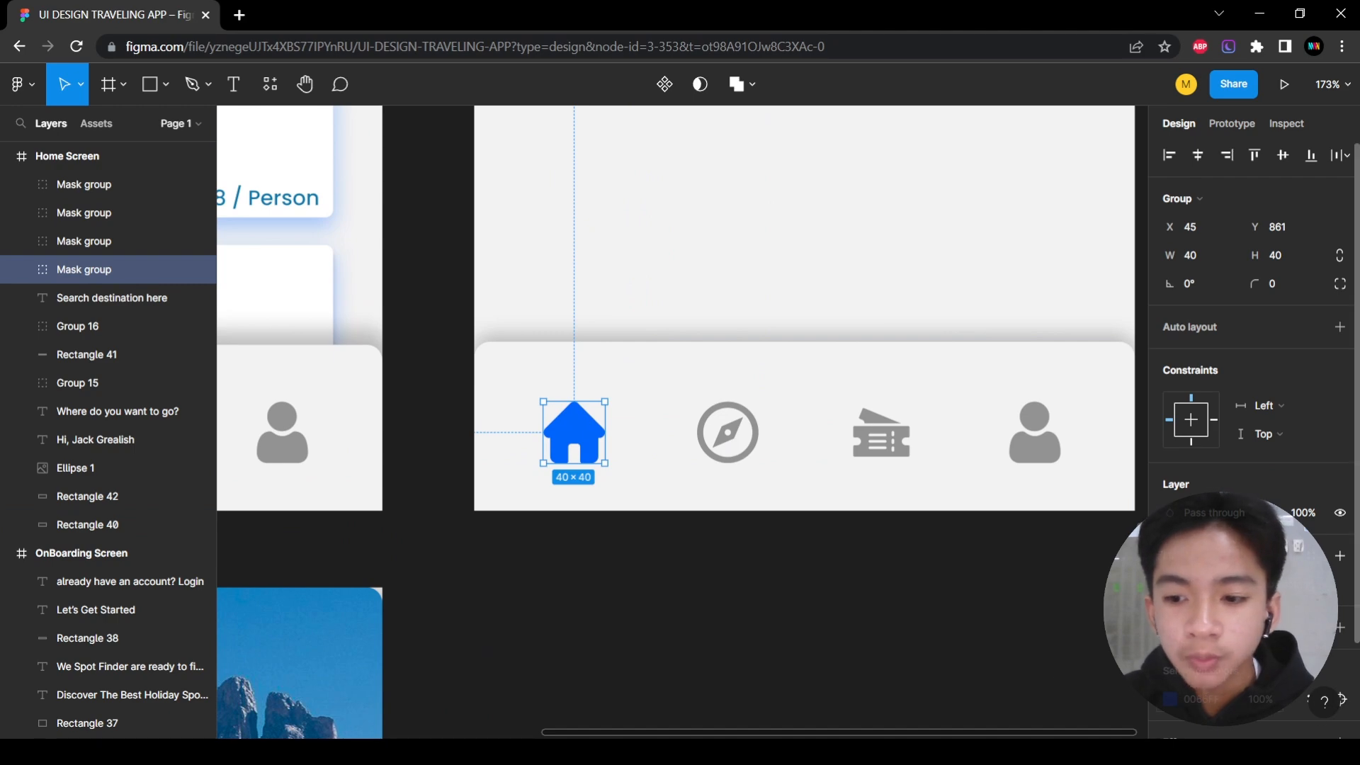
pyautogui.scroll(-2, 1247, 495)
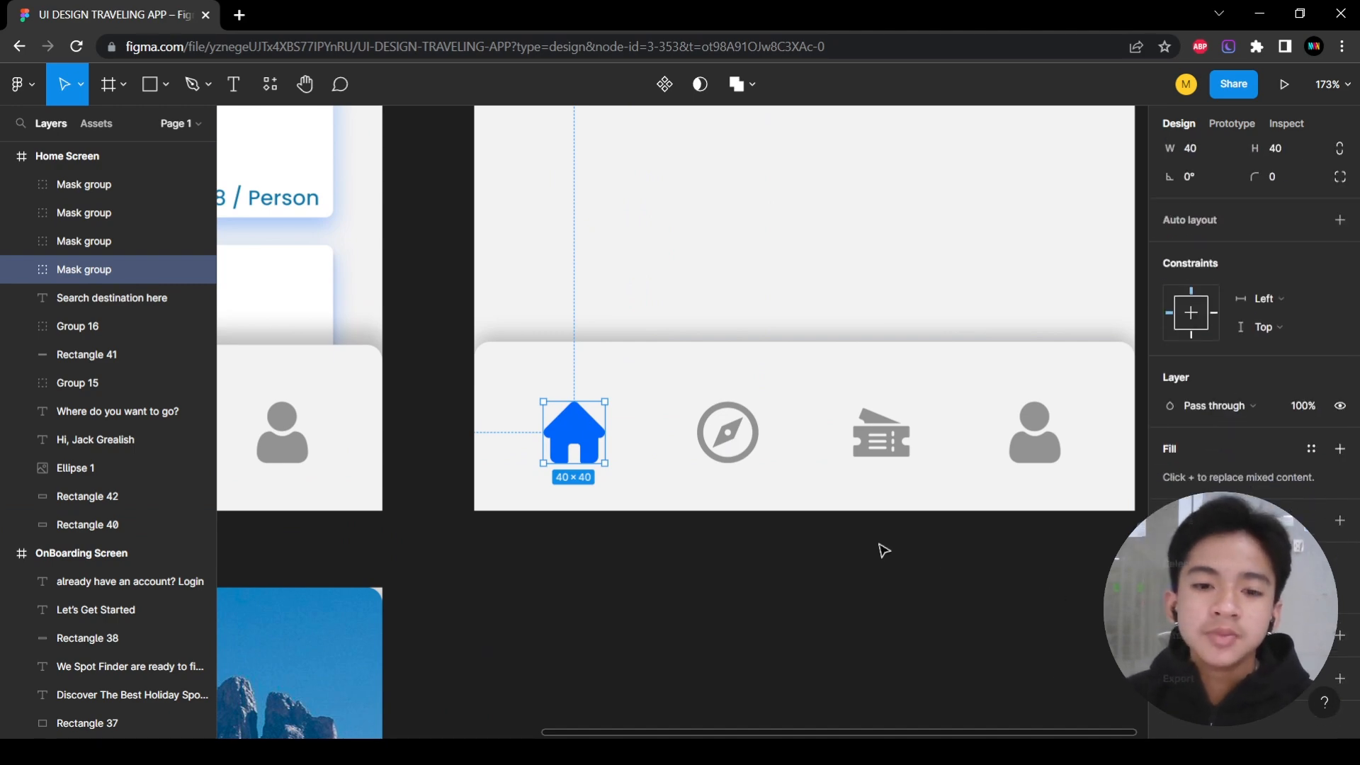
pyautogui.scroll(-5, 881, 550)
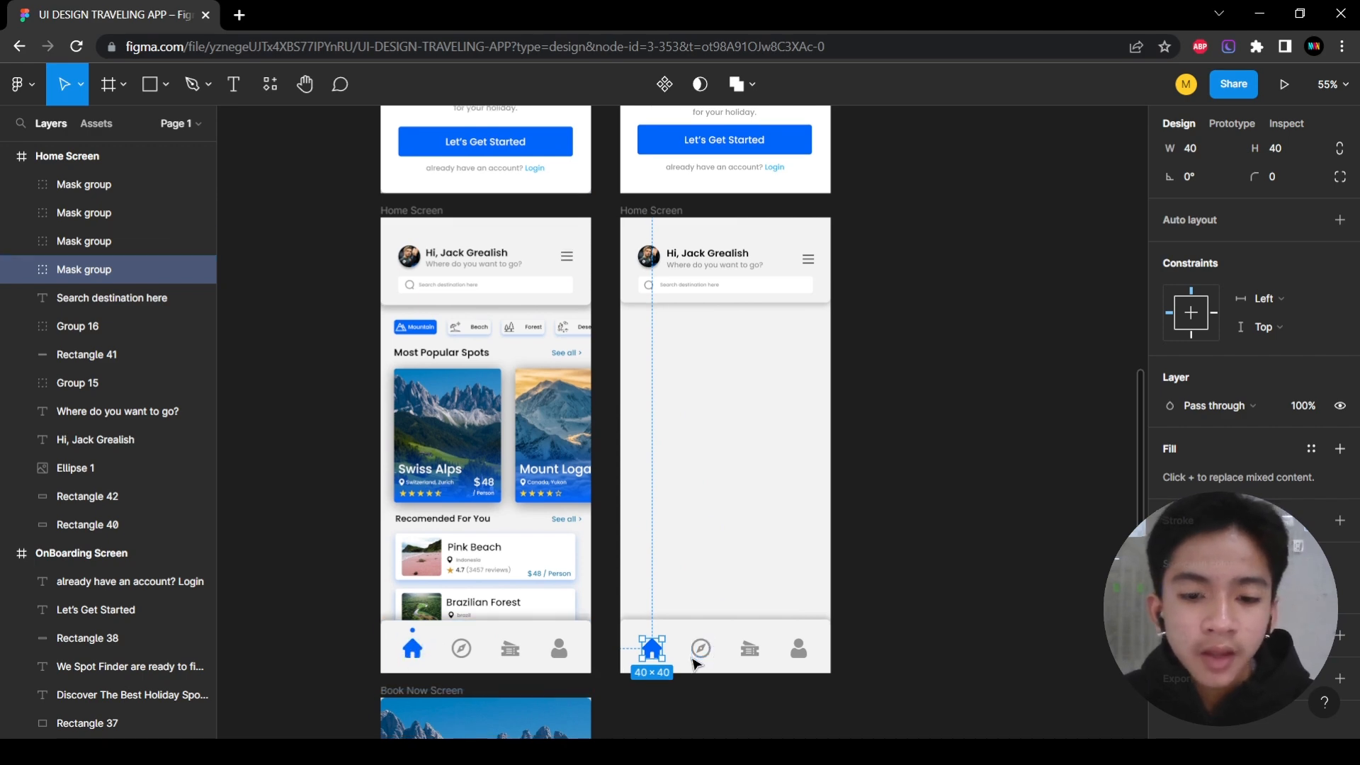
pyautogui.scroll(5, 690, 653)
pyautogui.scroll(-5, 783, 608)
pyautogui.scroll(-1, 787, 613)
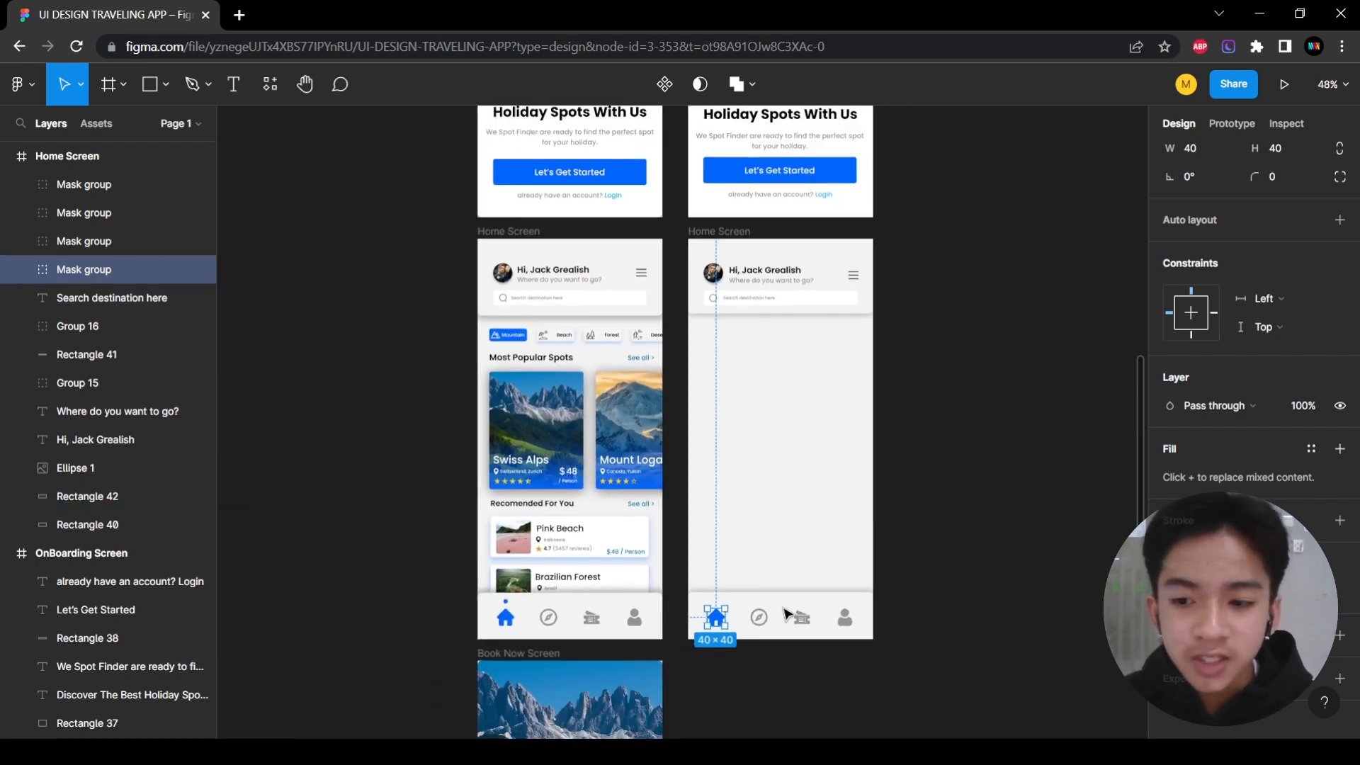
pyautogui.scroll(5, 737, 643)
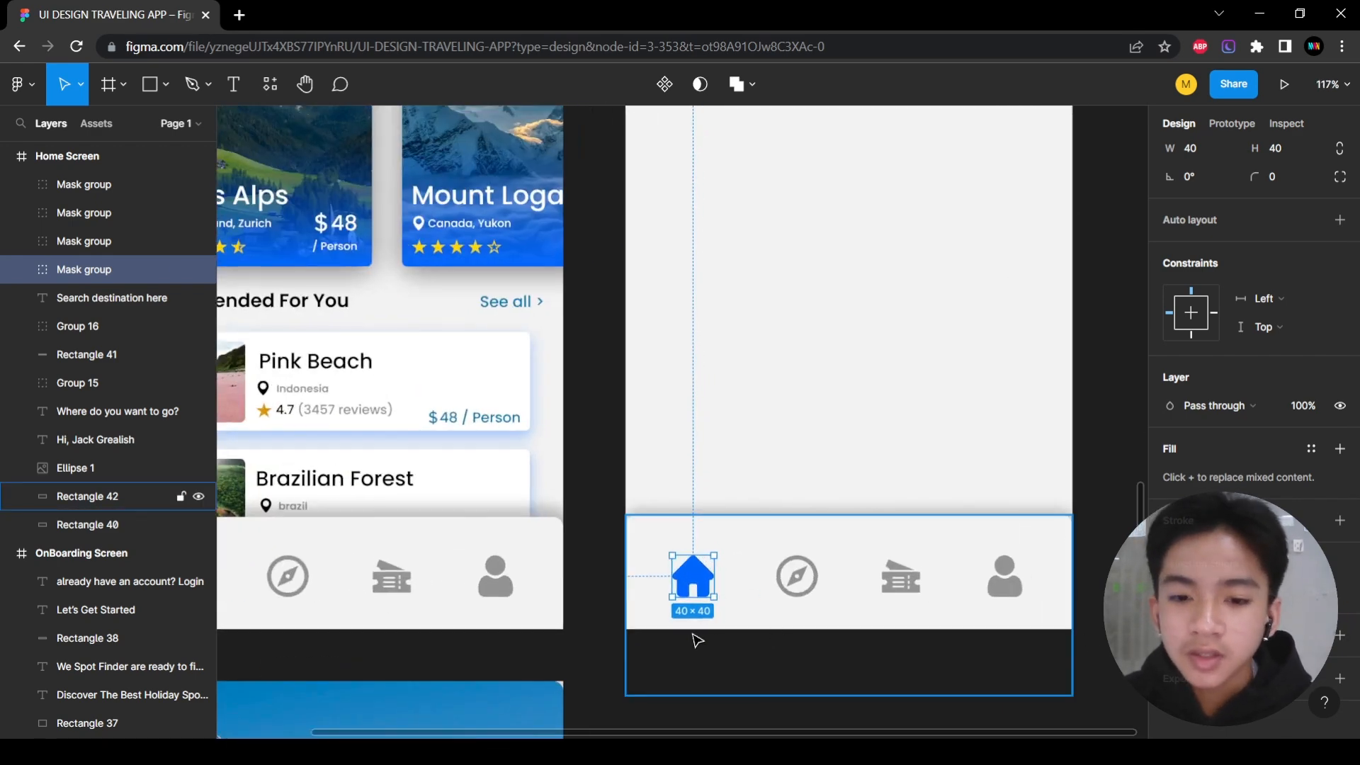
pyautogui.scroll(4, 783, 595)
pyautogui.scroll(-6, 796, 629)
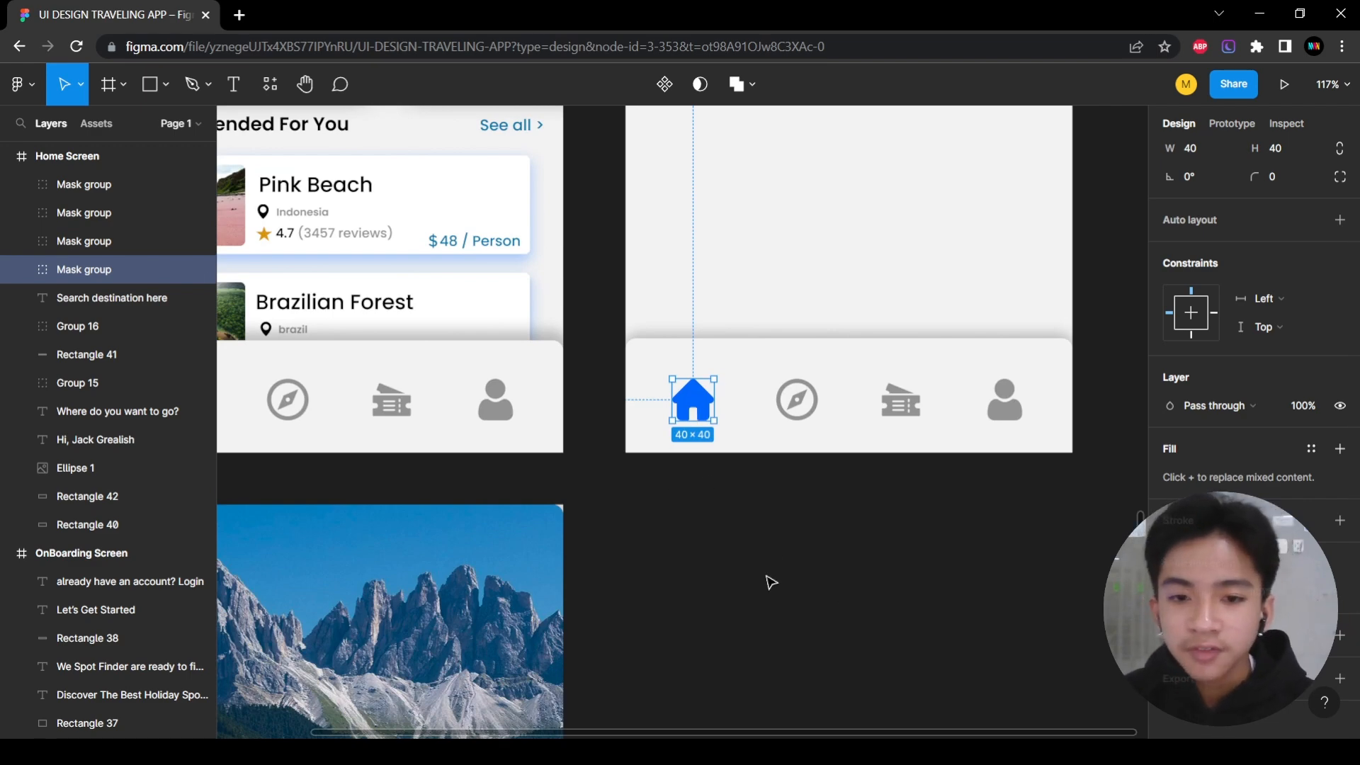
# Inspect the size and fill of the small blue dot above the home icon in the reference navigation bar.
pyautogui.scroll(2, 793, 615)
pyautogui.hscroll(-2, 778, 631)
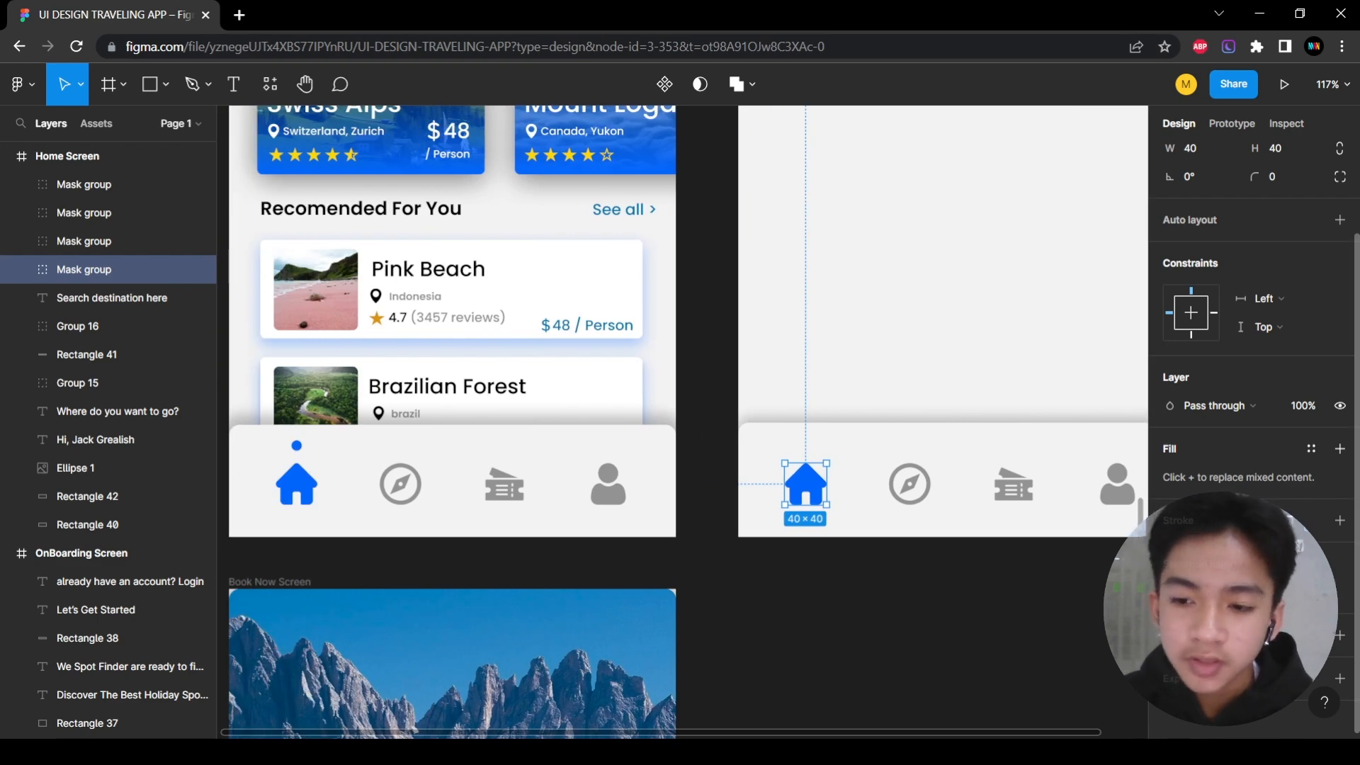
pyautogui.hscroll(2, 846, 616)
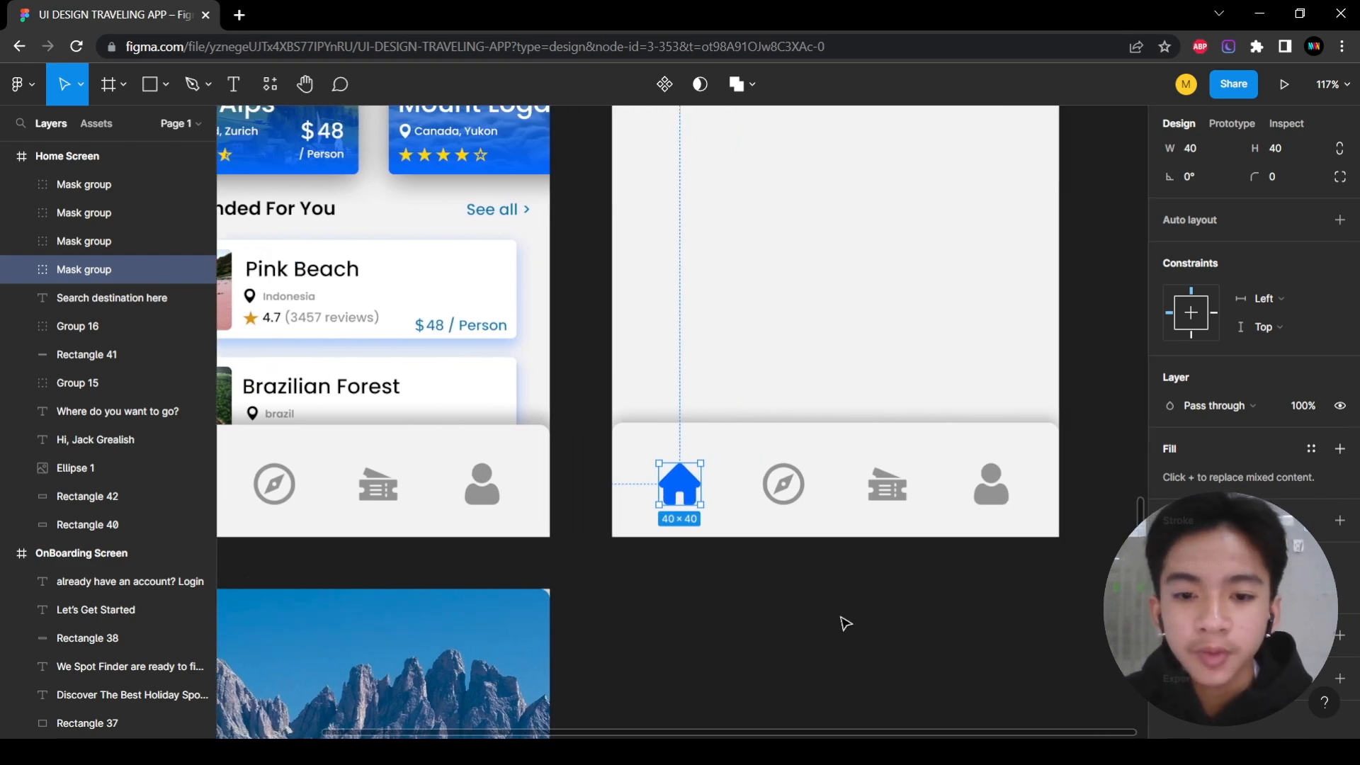
pyautogui.hscroll(-3, 844, 622)
pyautogui.keyDown('ctrl'); pyautogui.scroll(-5, 780, 496); pyautogui.keyUp('ctrl')
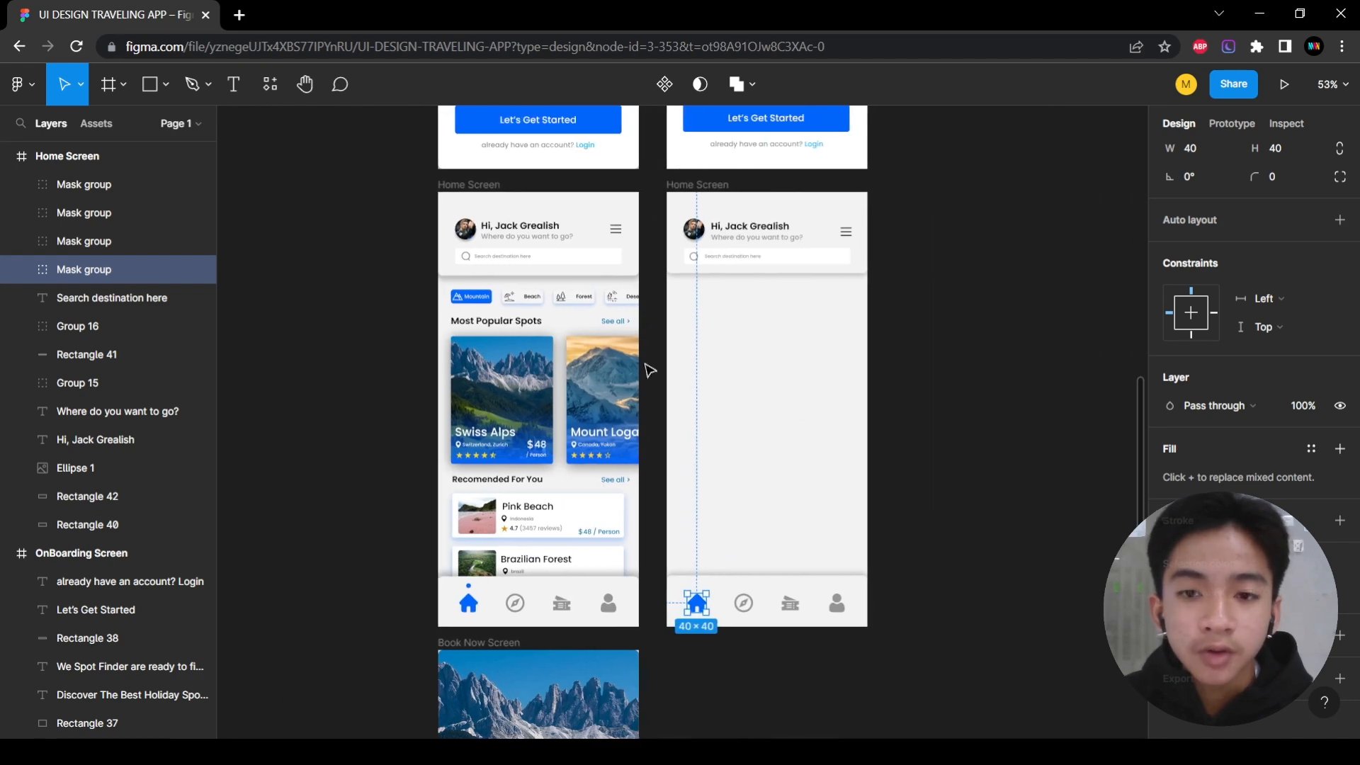
pyautogui.scroll(-3, 945, 571)
pyautogui.click(435, 477)
pyautogui.keyDown('ctrl'); pyautogui.scroll(8, 512, 373); pyautogui.keyUp('ctrl')
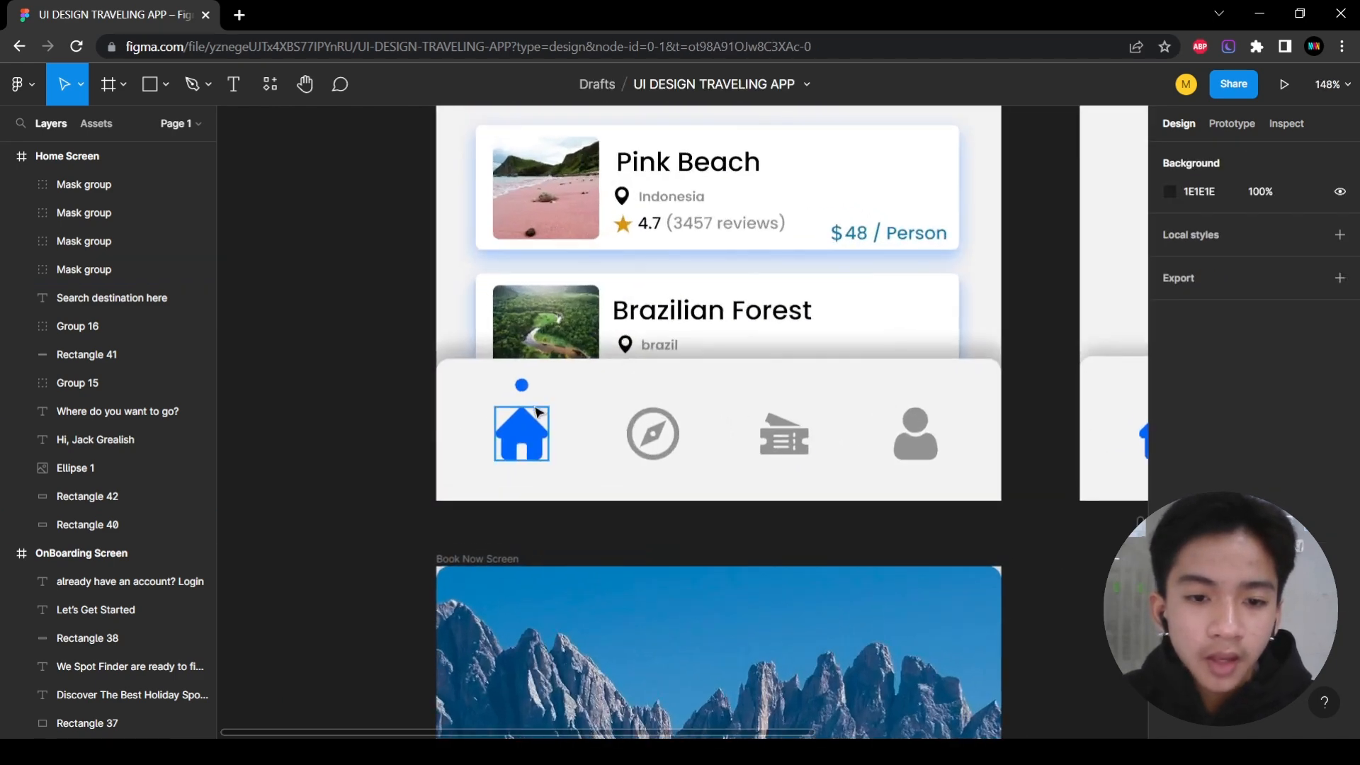
pyautogui.click(512, 374)
pyautogui.keyDown('ctrl'); pyautogui.scroll(-6, 780, 471); pyautogui.keyUp('ctrl')
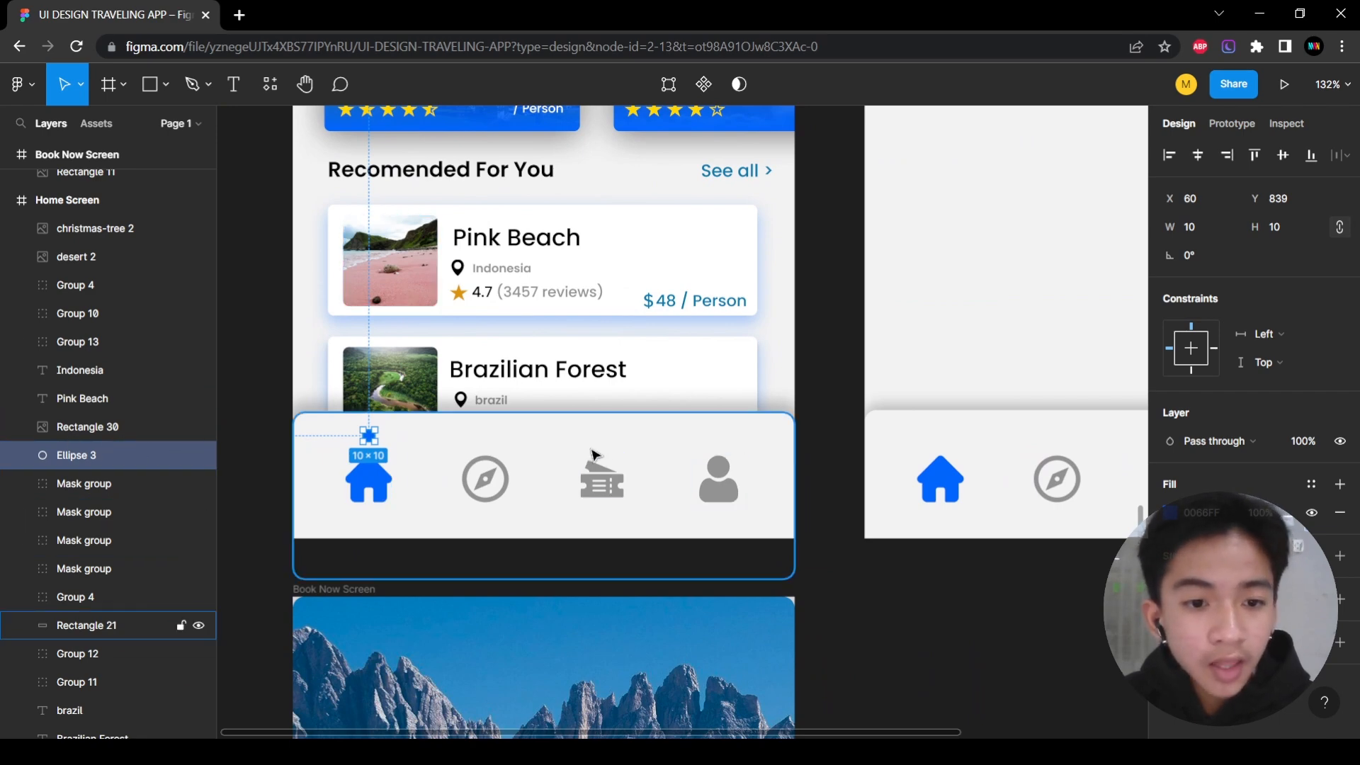
# Draw a 10 × 10 circle above the blue home icon in the new Home Screen's navigation bar.
pyautogui.hscroll(2, 415, 481)
pyautogui.scroll(1, 416, 481)
pyautogui.click(154, 91)
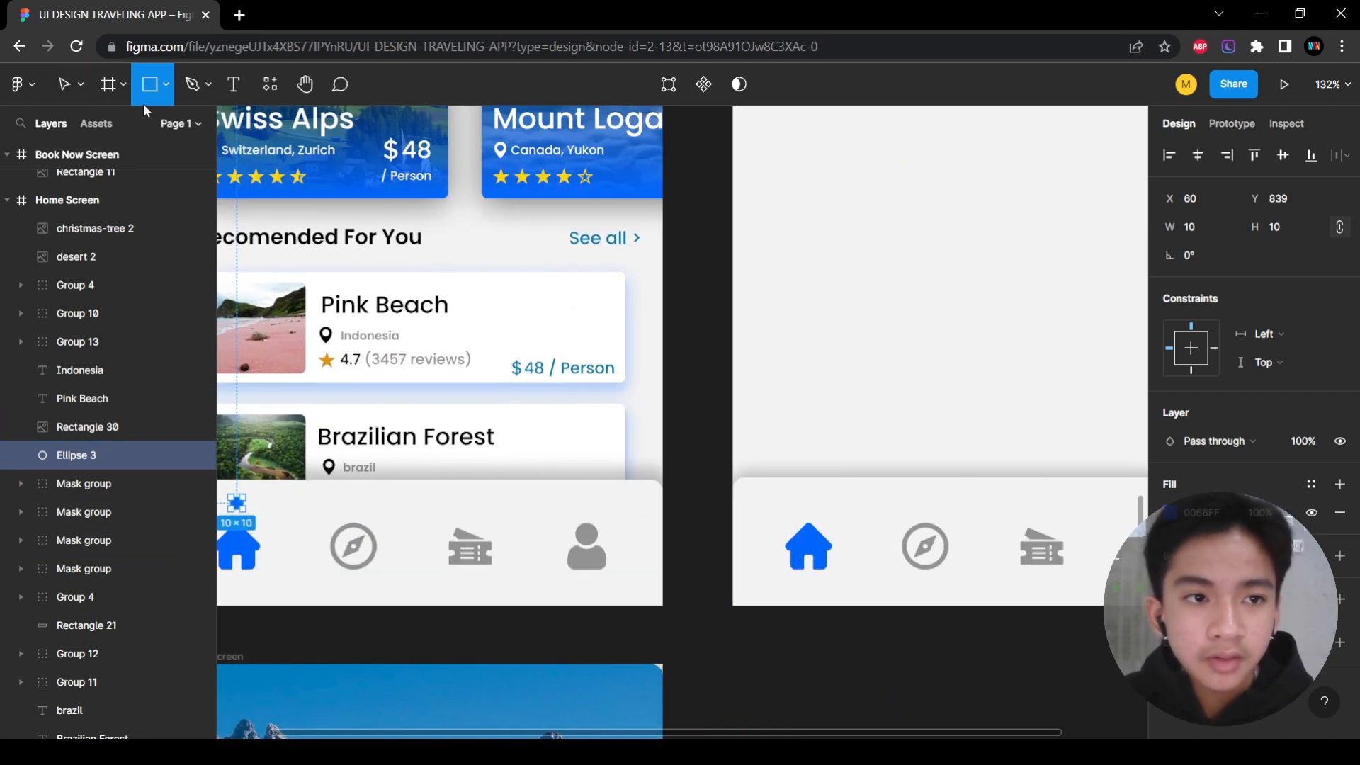
pyautogui.click(165, 84)
pyautogui.click(155, 197)
pyautogui.hscroll(2, 732, 538)
pyautogui.moveTo(714, 493); pyautogui.dragTo(728, 505)
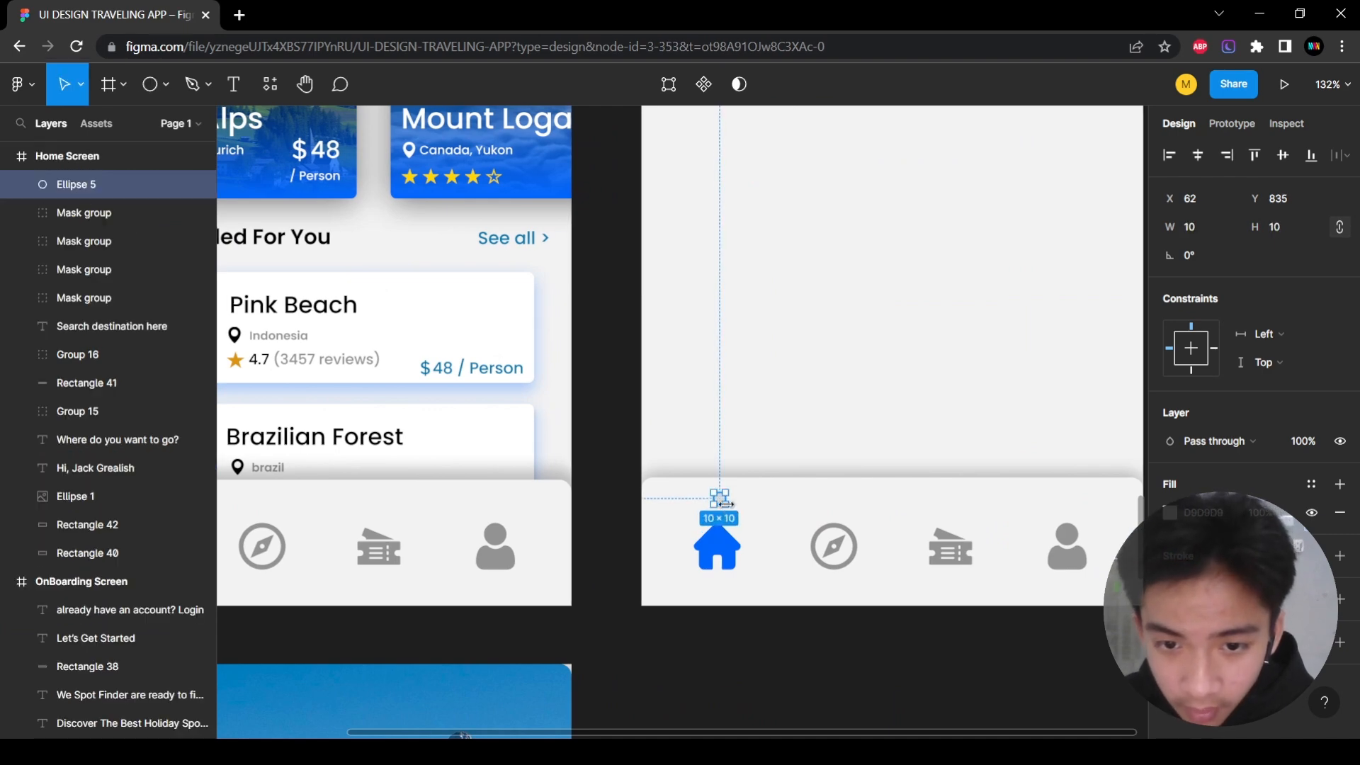
# Set the small circle's fill to the home icon's blue, 0066FF.
pyautogui.click(1171, 514)
pyautogui.press('Escape')
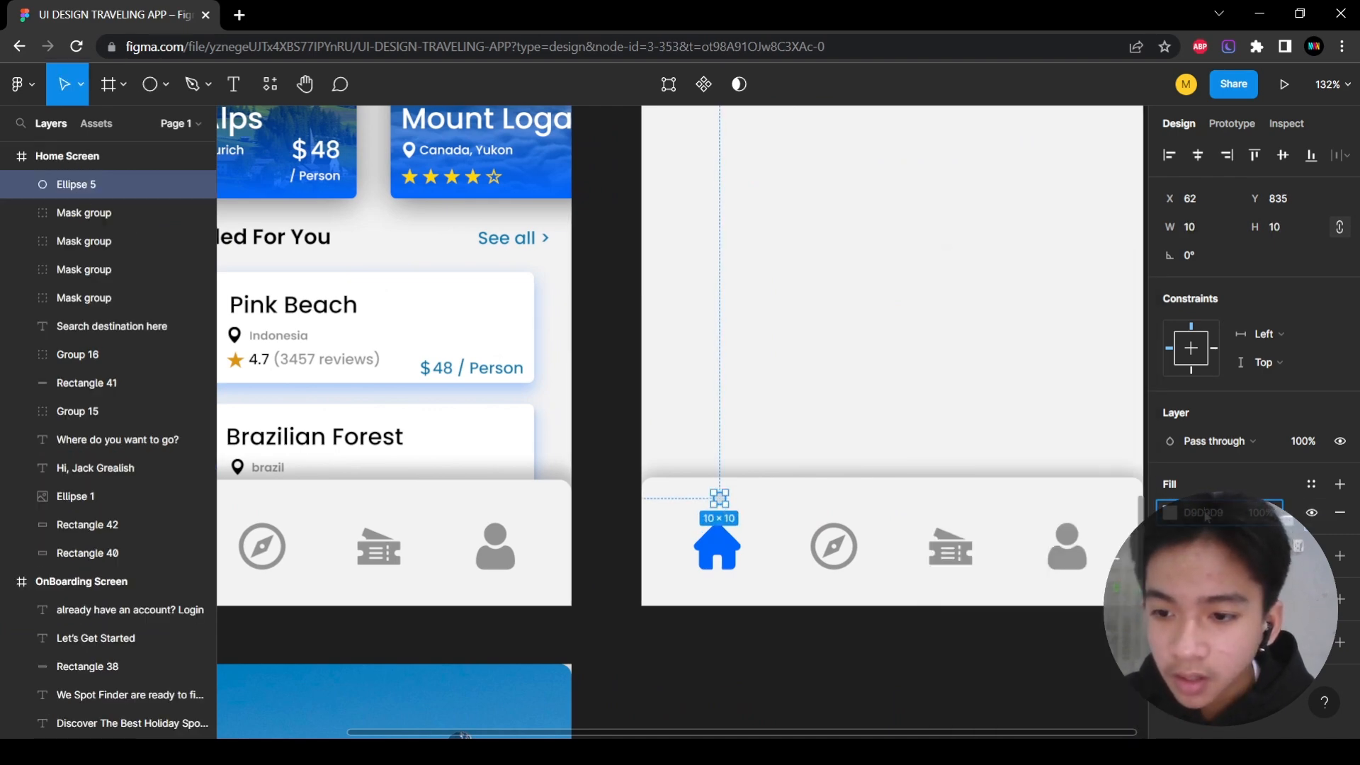
pyautogui.click(717, 547)
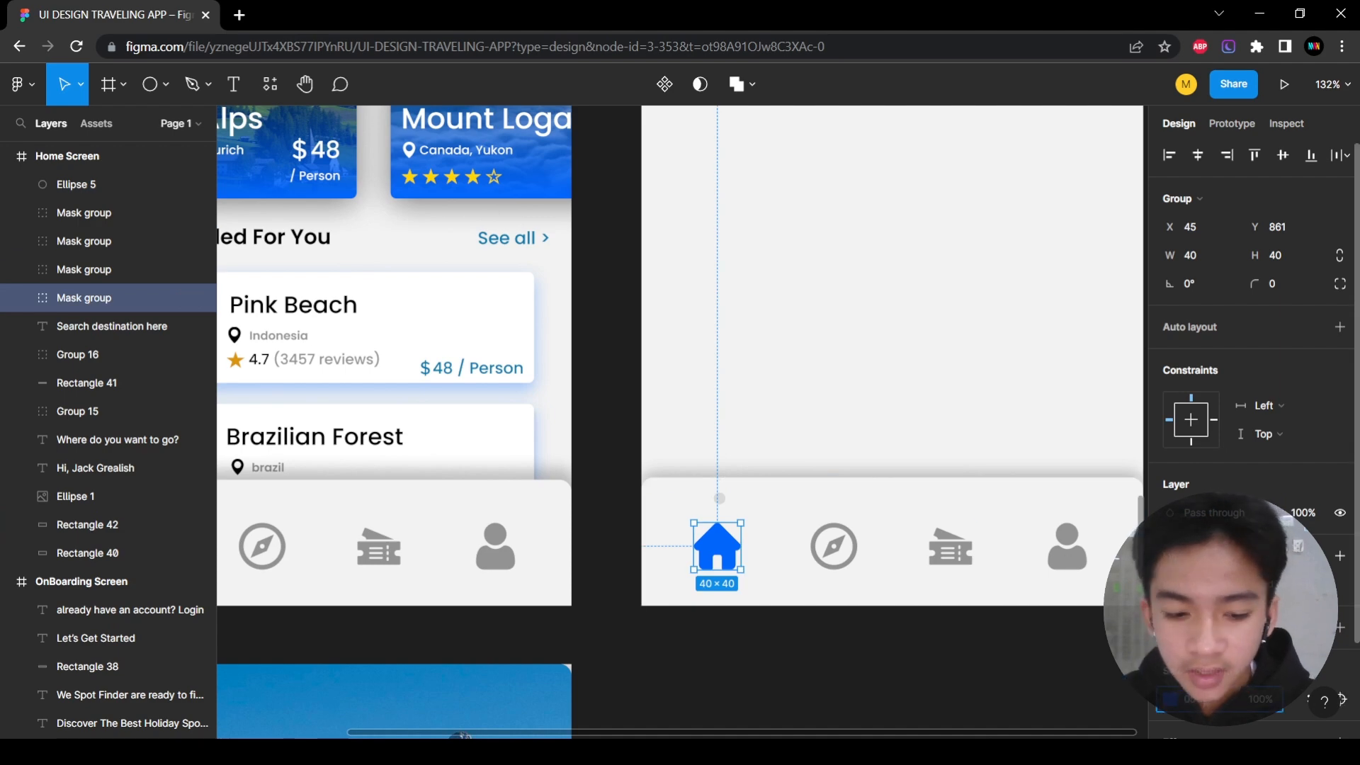
pyautogui.click(721, 500)
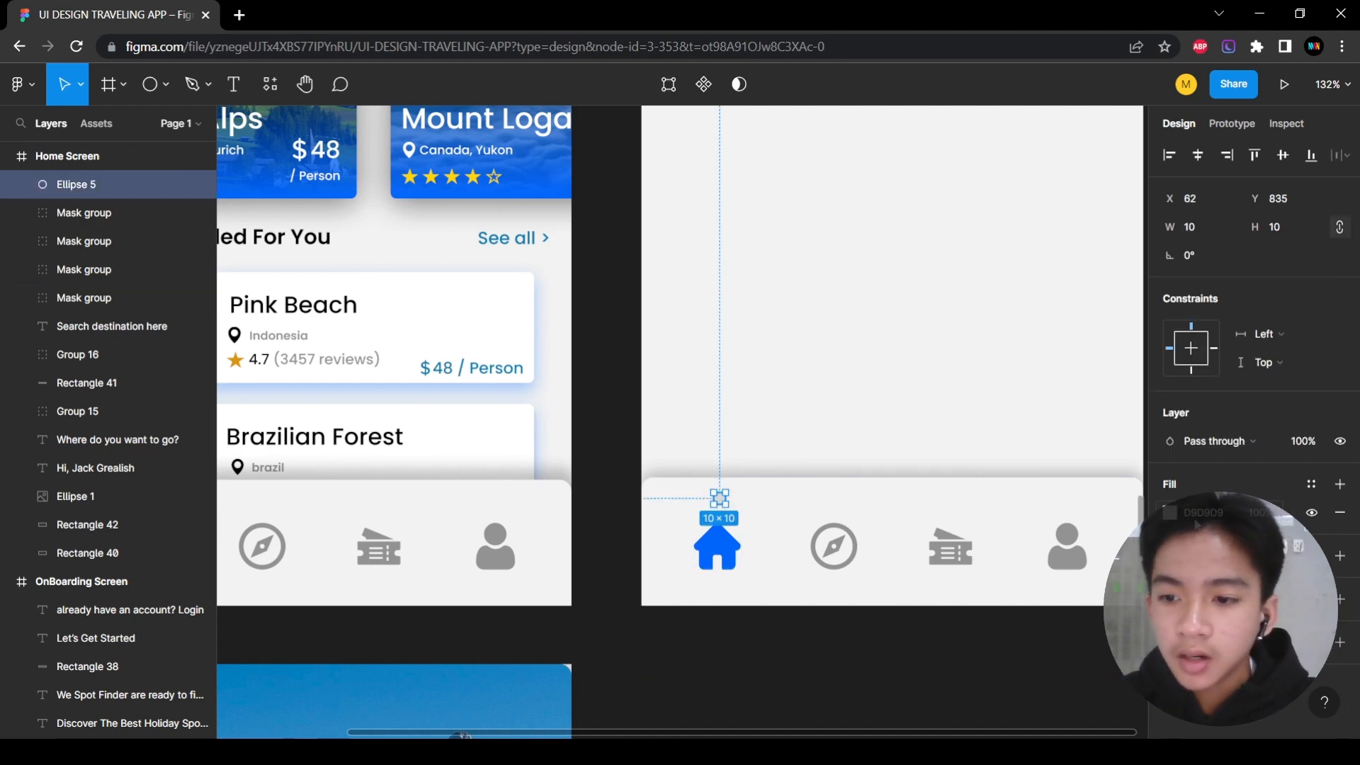
pyautogui.click(928, 666)
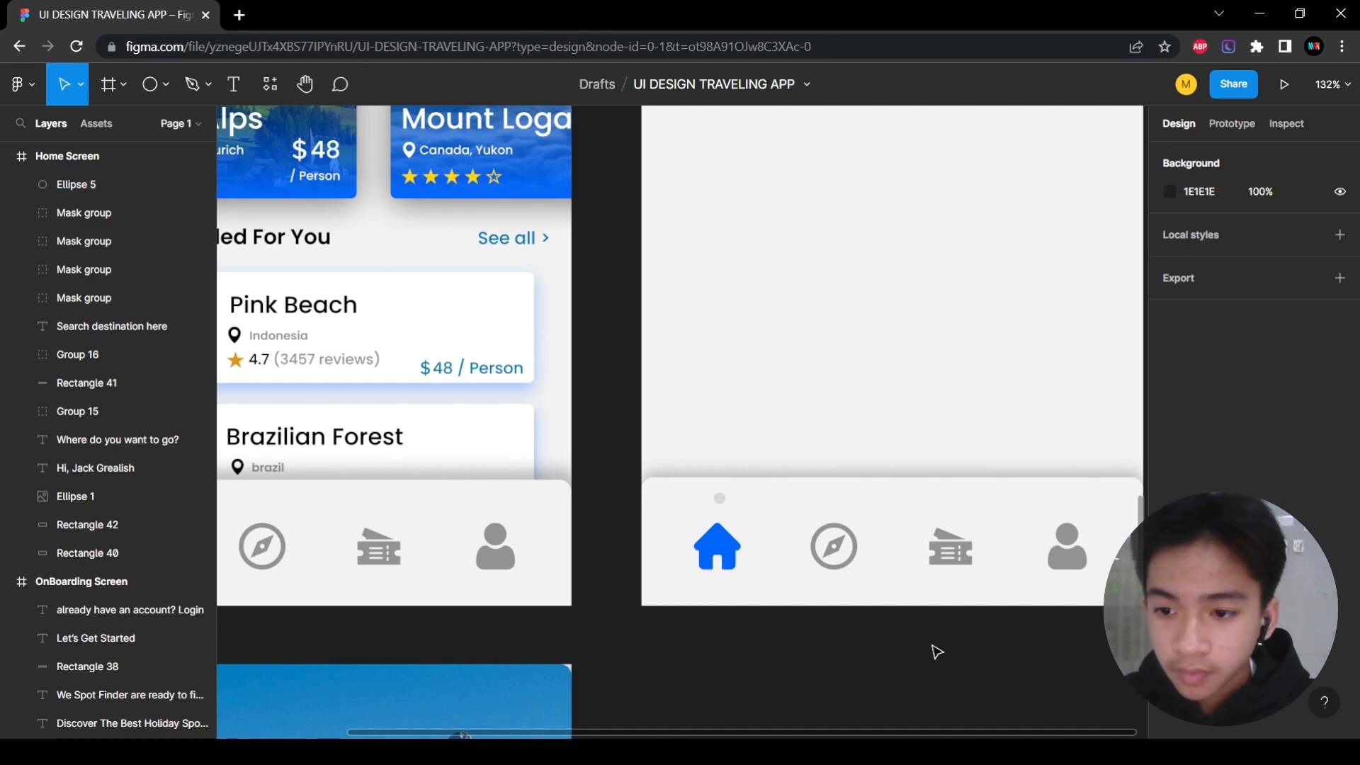
pyautogui.click(717, 547)
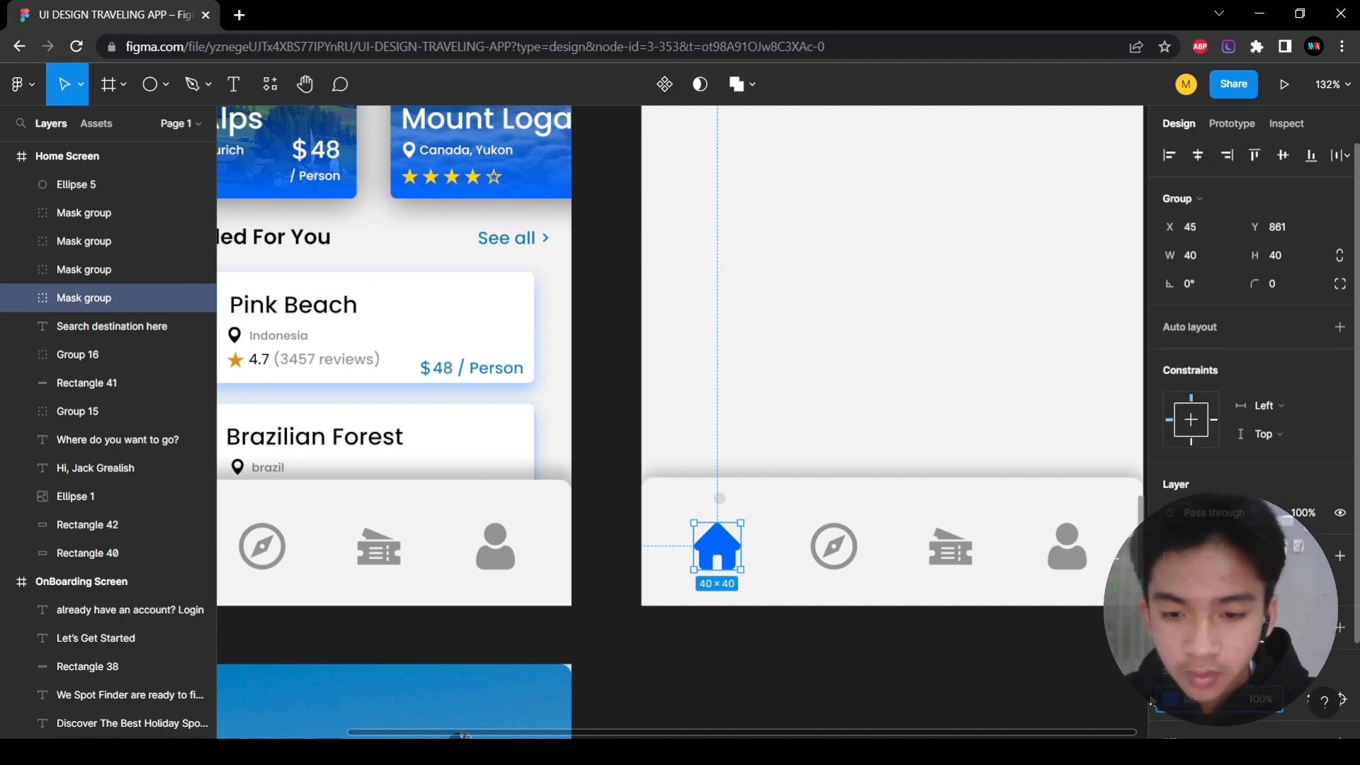
pyautogui.click(720, 500)
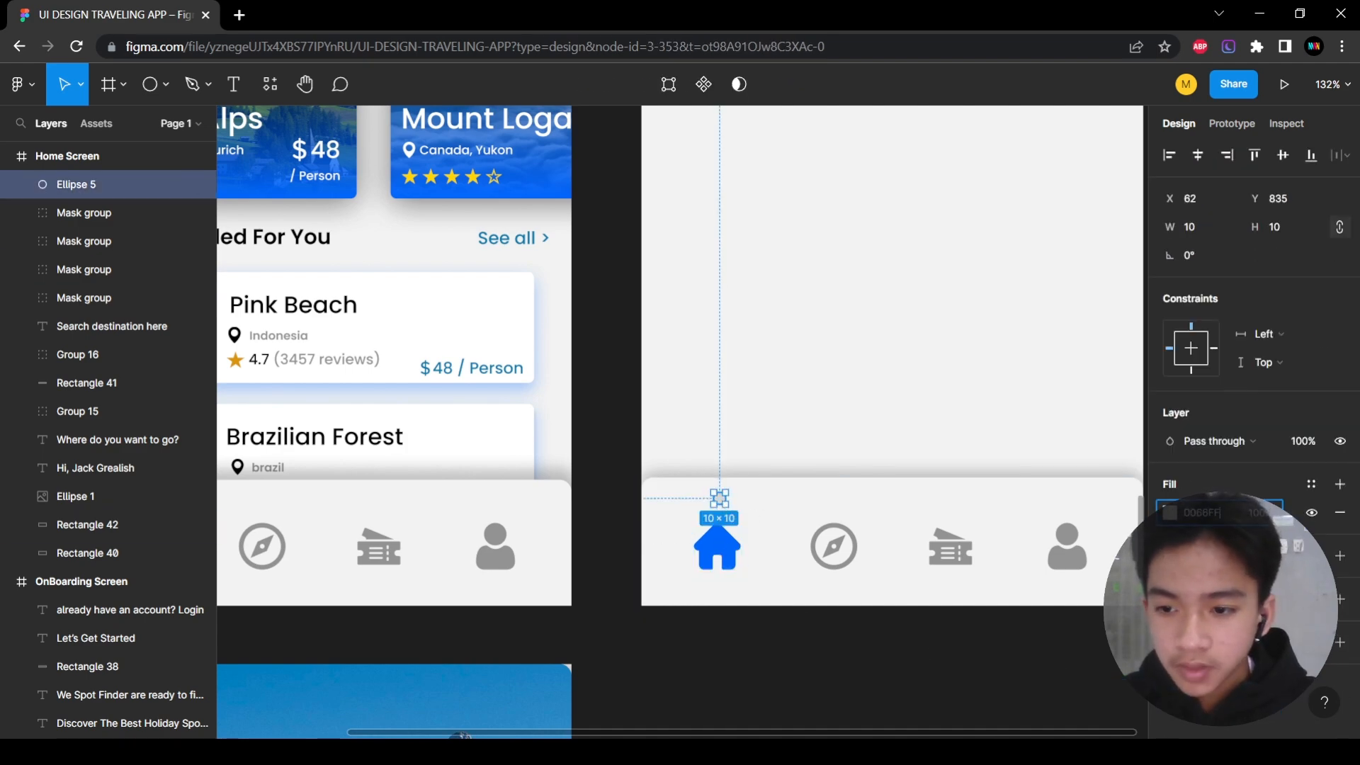
pyautogui.click(856, 638)
# Centre the blue dot above the home icon at about X 60, Y 841.
pyautogui.scroll(5, 711, 517)
pyautogui.moveTo(731, 432); pyautogui.dragTo(729, 448)
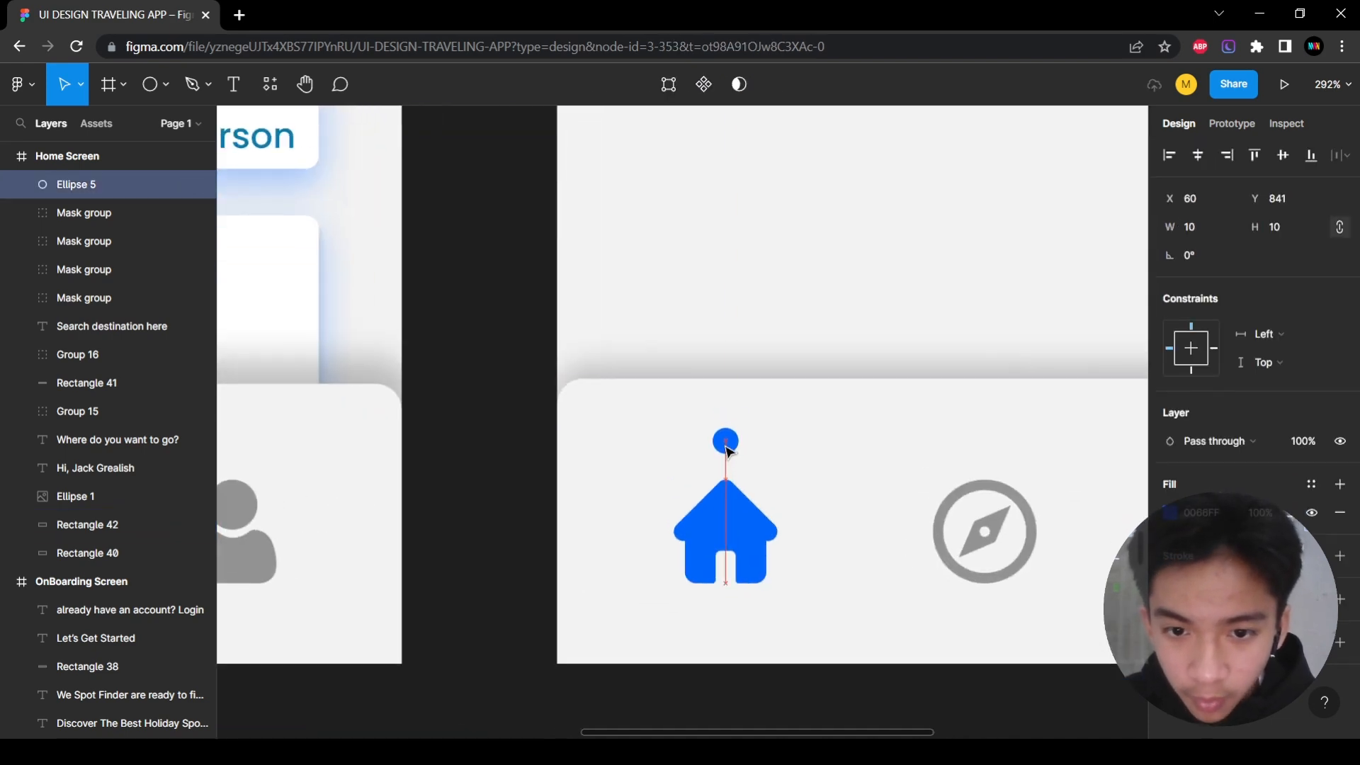
pyautogui.scroll(-10, 799, 544)
pyautogui.click(801, 604)
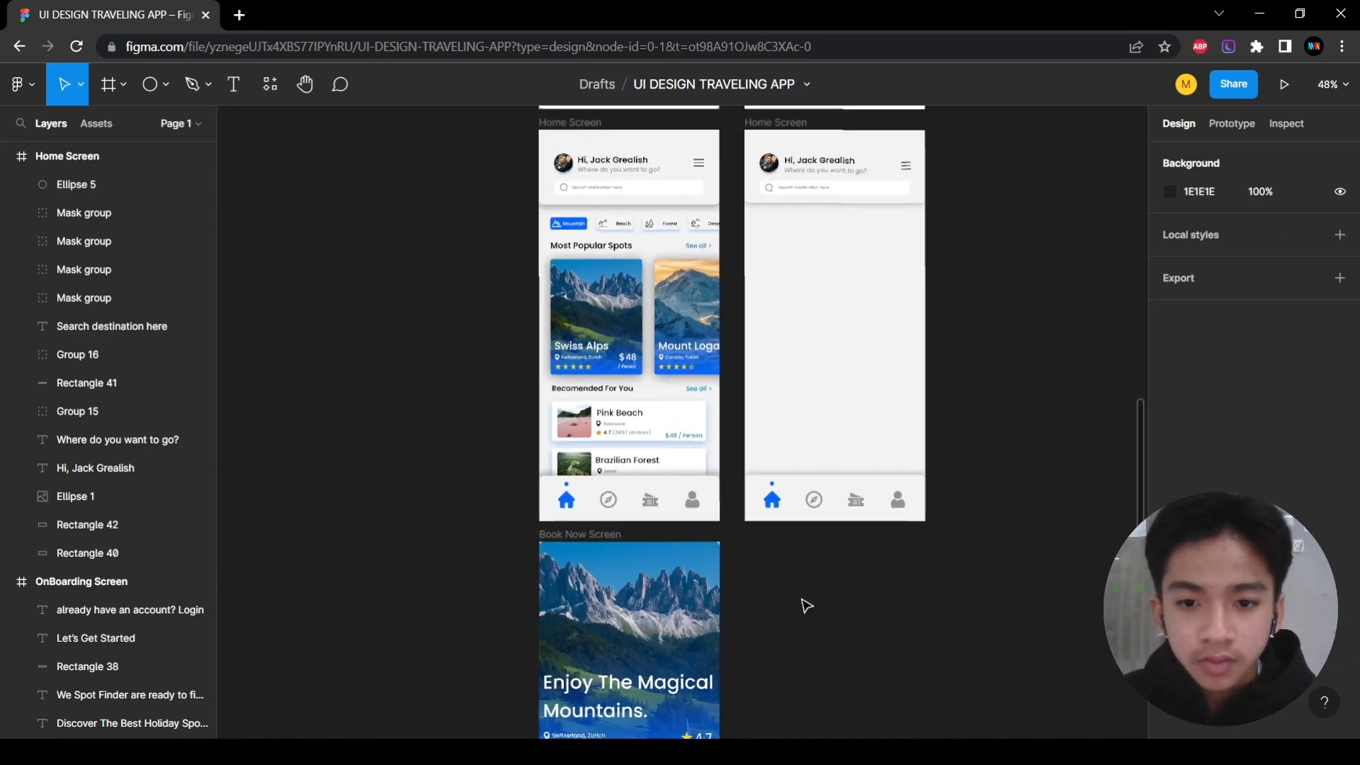
# Compare the new Home Screen's navigation bar with the reference navigation bar.
pyautogui.scroll(8, 787, 619)
pyautogui.scroll(-5, 801, 596)
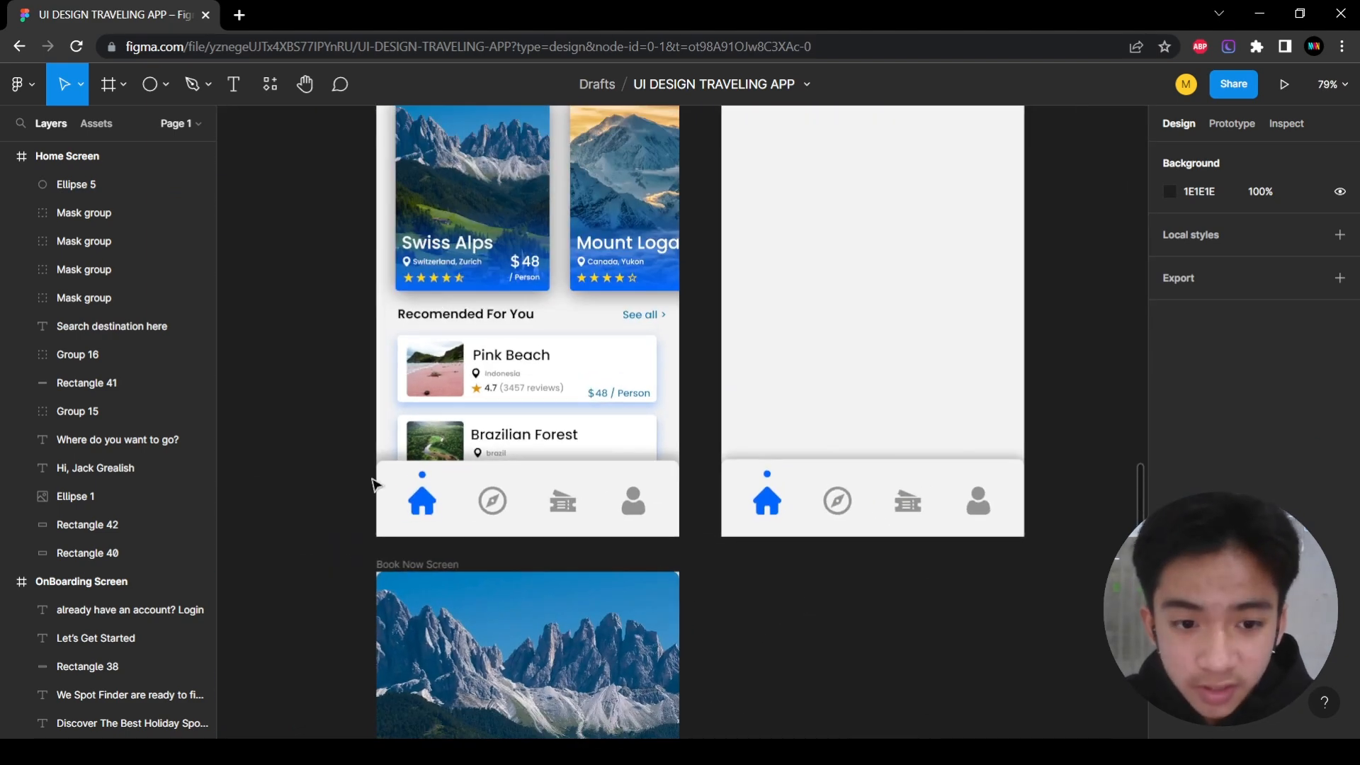
pyautogui.hscroll(3, 716, 579)
pyautogui.scroll(3, 716, 580)
pyautogui.scroll(-3, 969, 591)
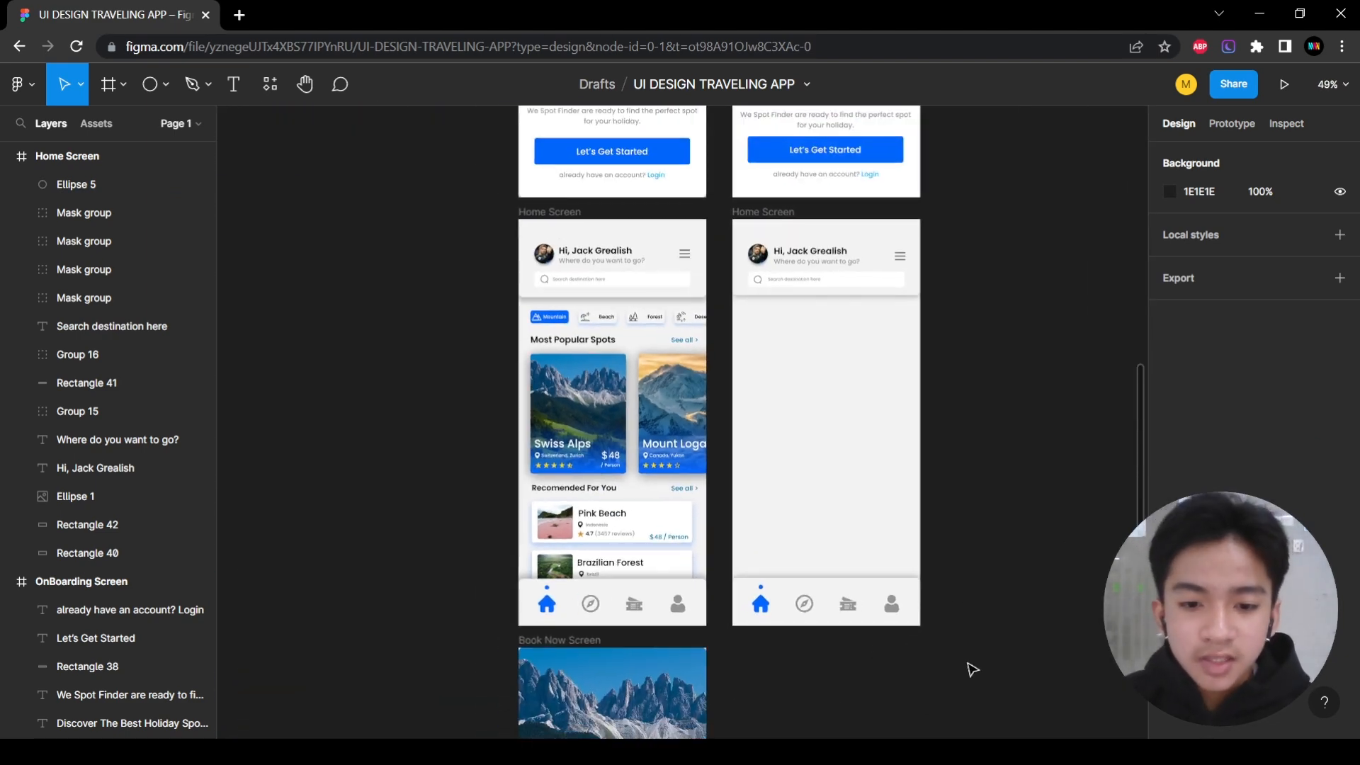
pyautogui.scroll(5, 978, 662)
pyautogui.hscroll(-5, 938, 631)
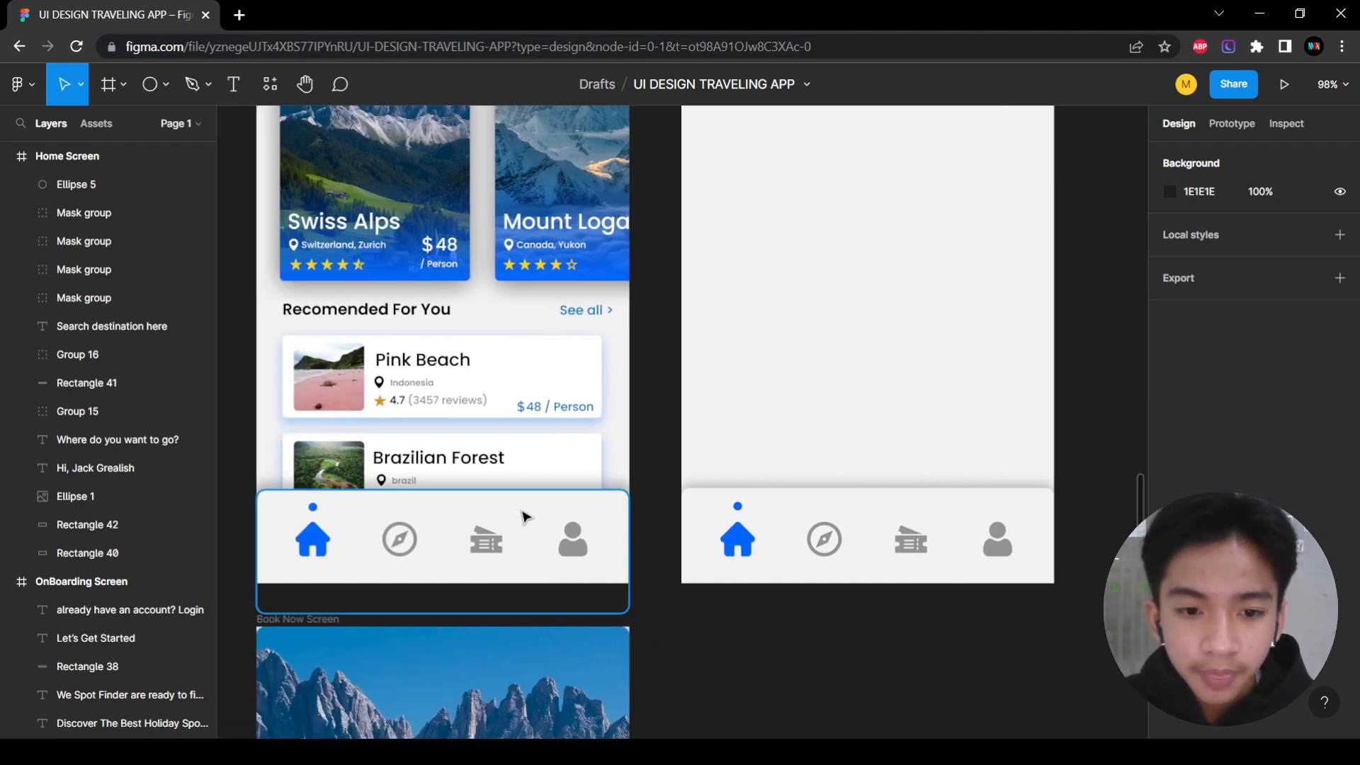
pyautogui.hscroll(1, 546, 536)
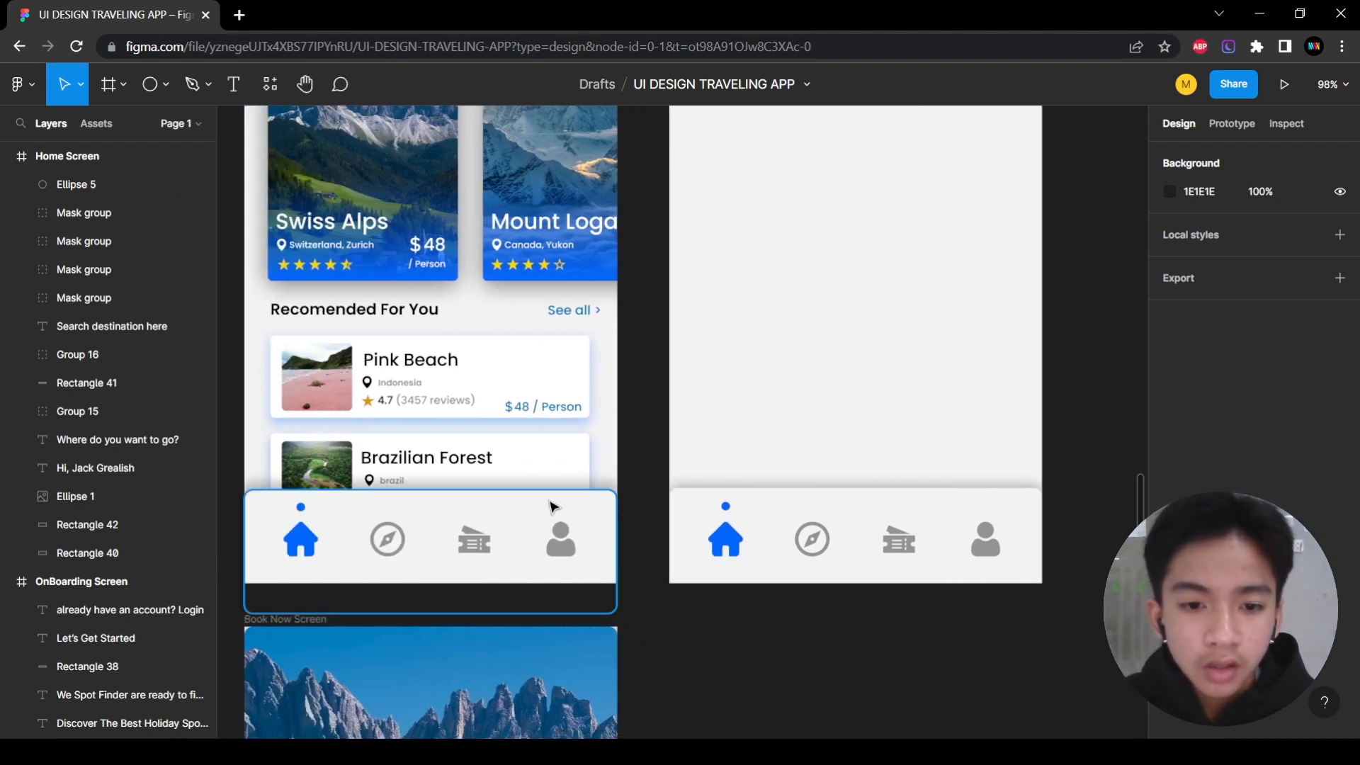
pyautogui.hscroll(-5, 540, 563)
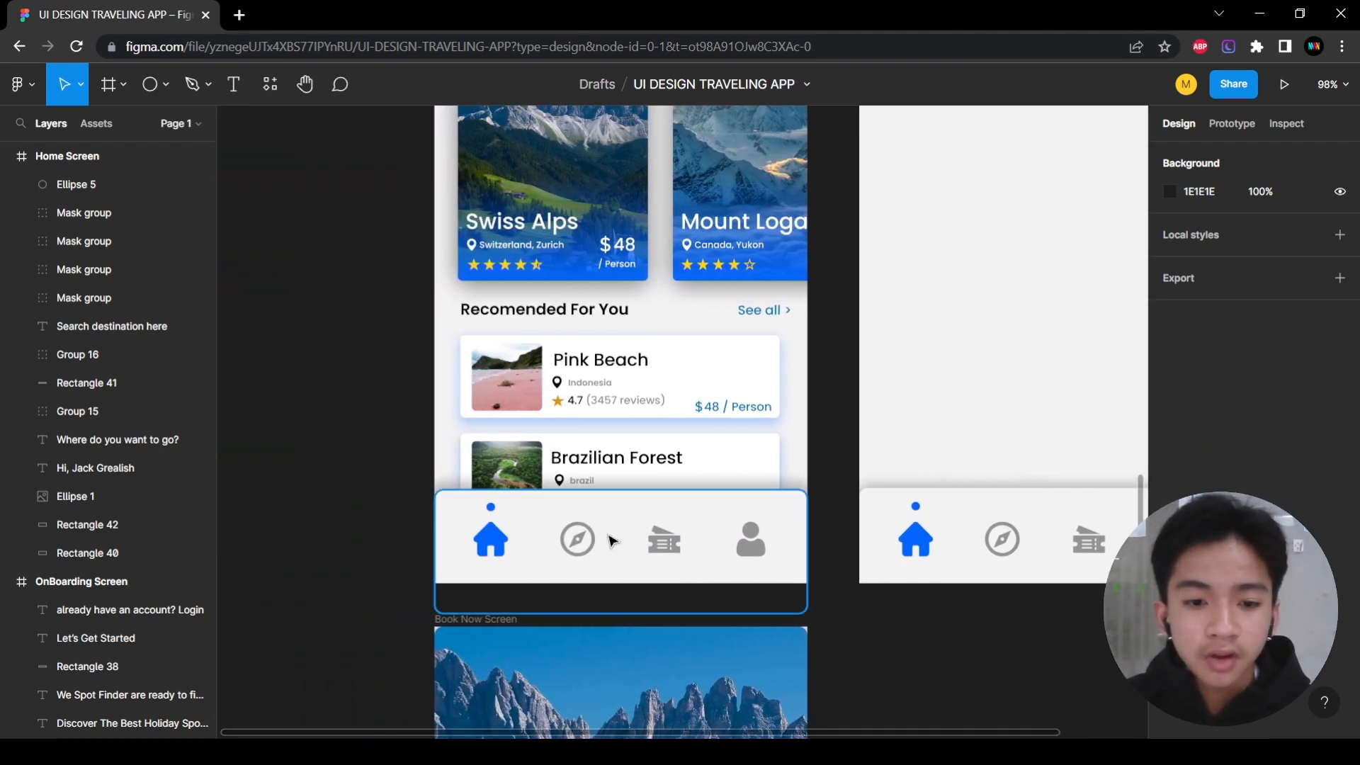
pyautogui.hscroll(2, 633, 513)
pyautogui.hscroll(-2, 687, 577)
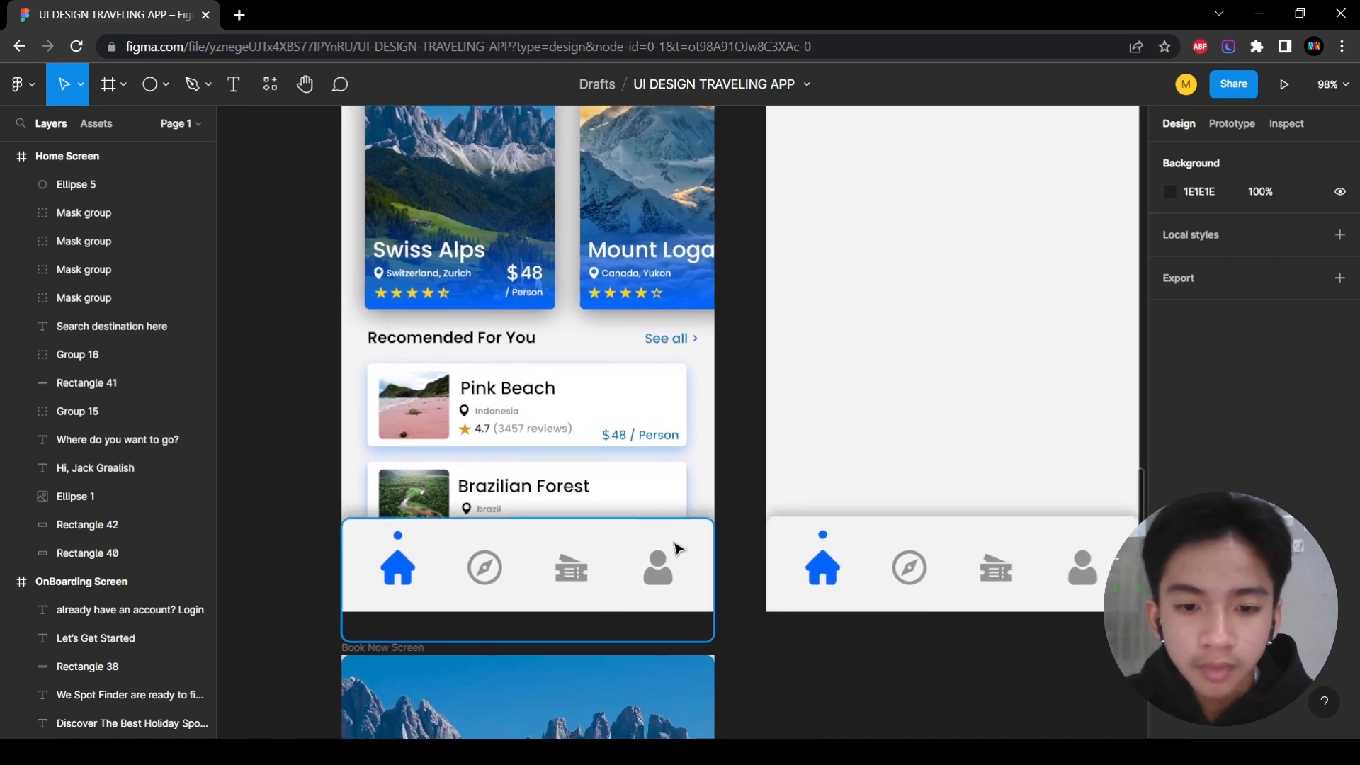
pyautogui.hscroll(2, 654, 546)
pyautogui.scroll(5, 866, 595)
pyautogui.scroll(-5, 995, 488)
pyautogui.hscroll(2, 987, 492)
pyautogui.scroll(-3, 971, 507)
pyautogui.scroll(3, 711, 300)
pyautogui.scroll(-3, 756, 406)
pyautogui.scroll(2, 808, 502)
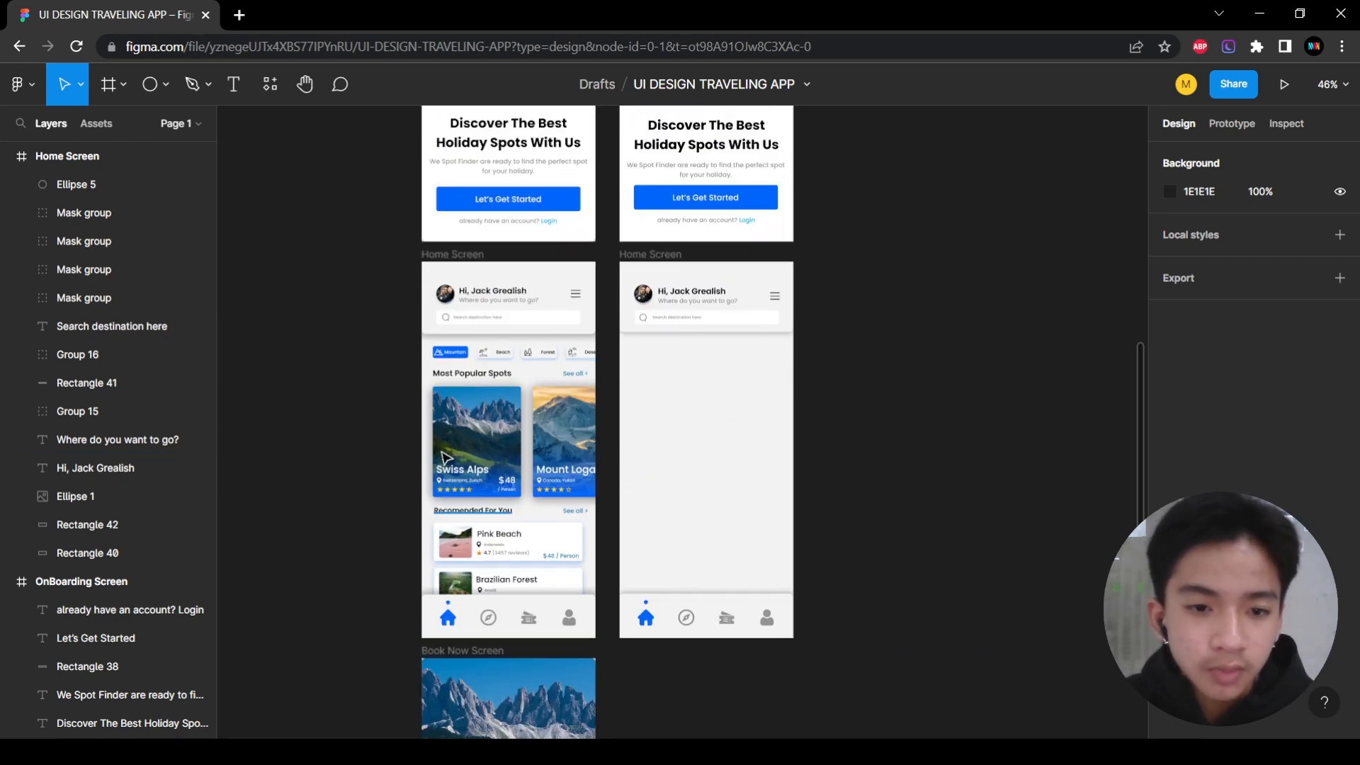
# Examine the reference Home Screen's row of category buttons, from Mountain to Desert, beneath the header.
pyautogui.scroll(10, 515, 396)
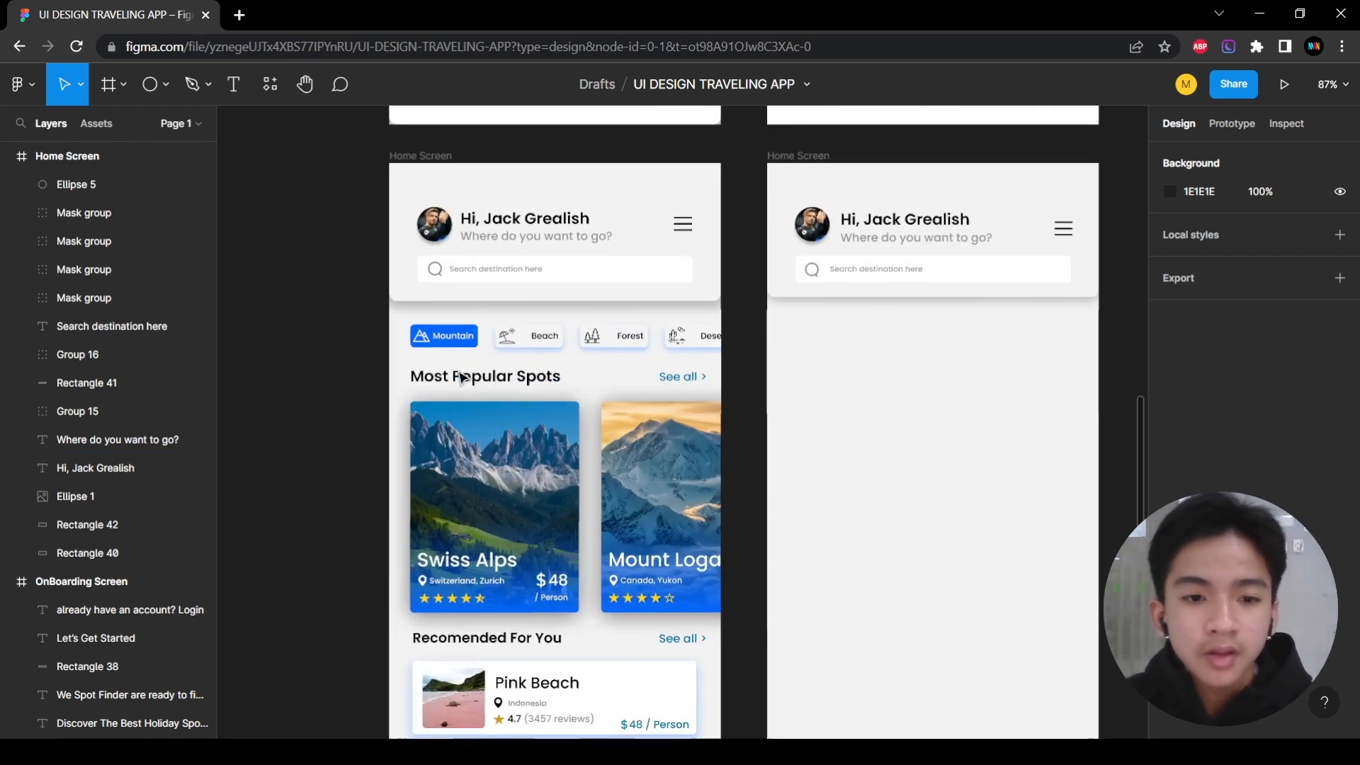
pyautogui.scroll(3, 616, 489)
pyautogui.hscroll(-2, 646, 585)
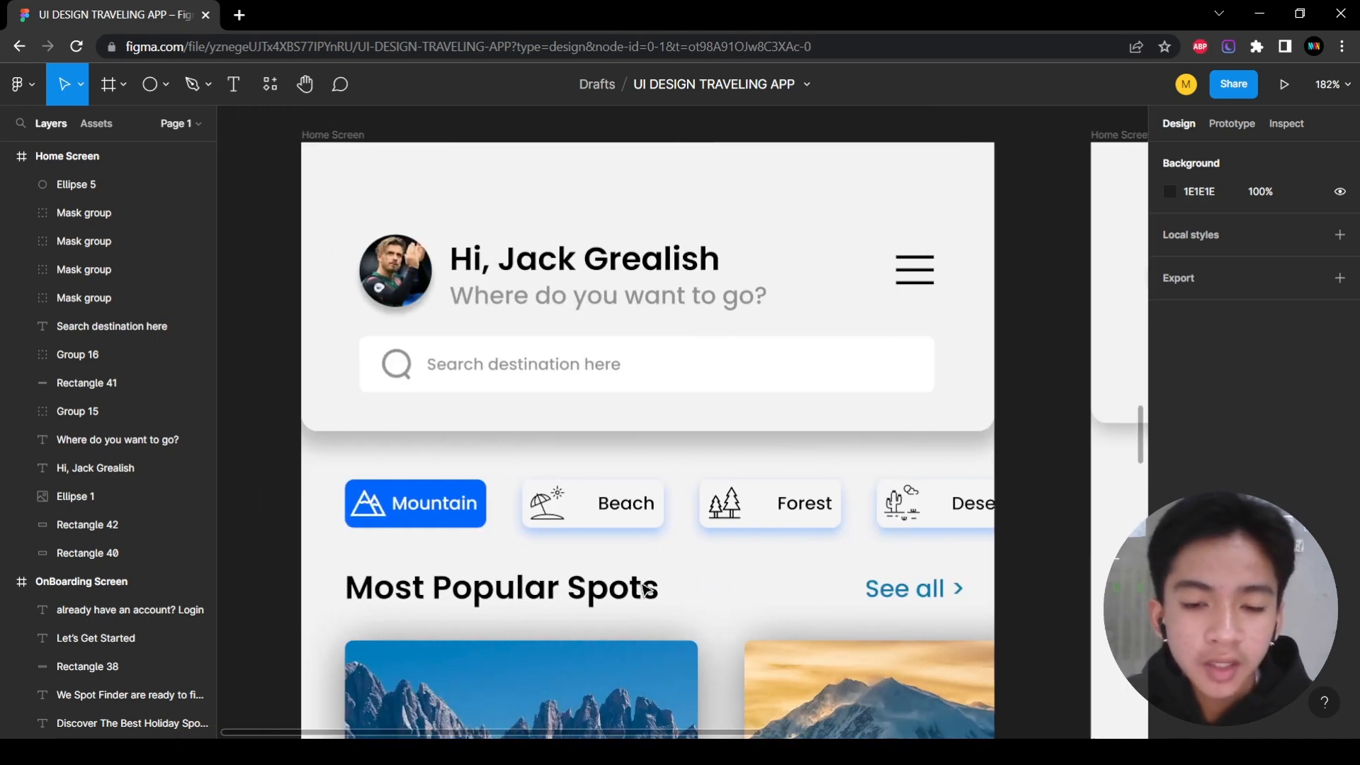
pyautogui.hscroll(2, 408, 504)
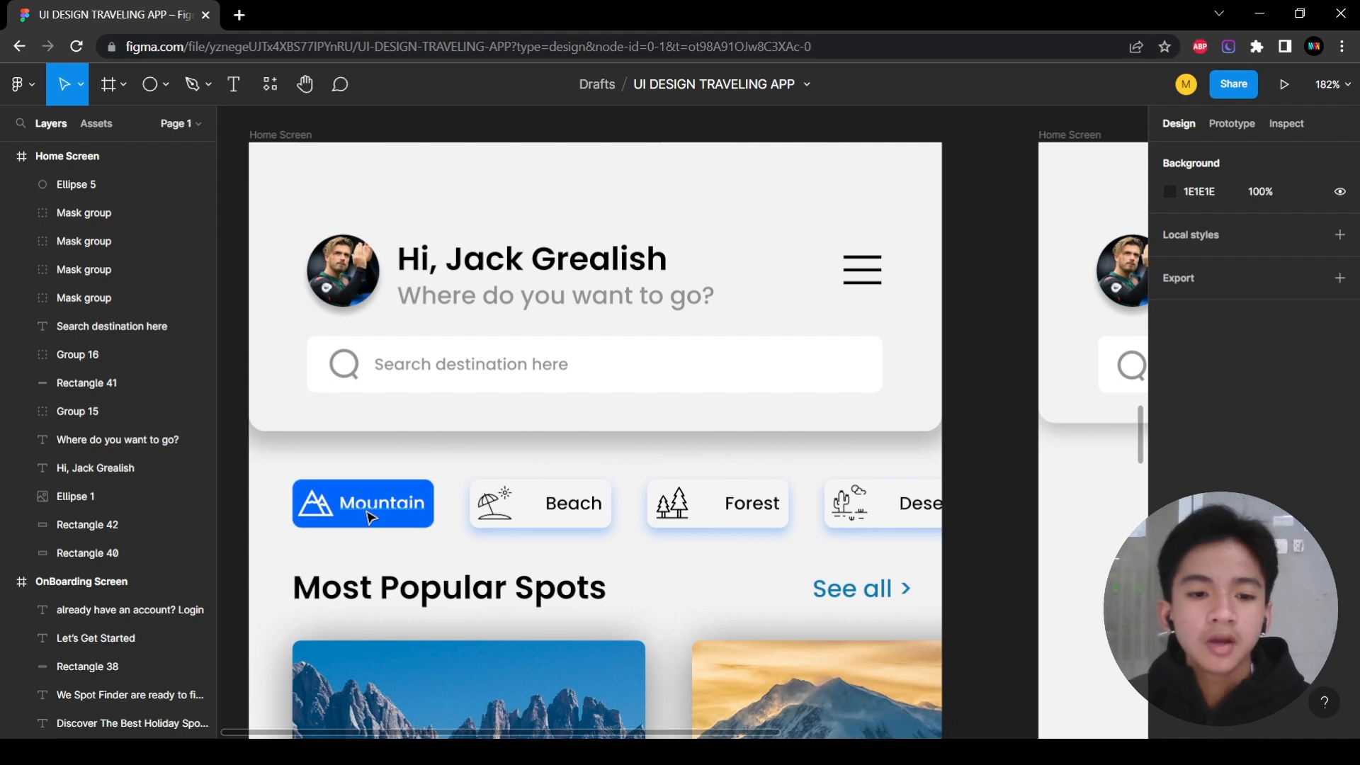
pyautogui.scroll(-5, 414, 503)
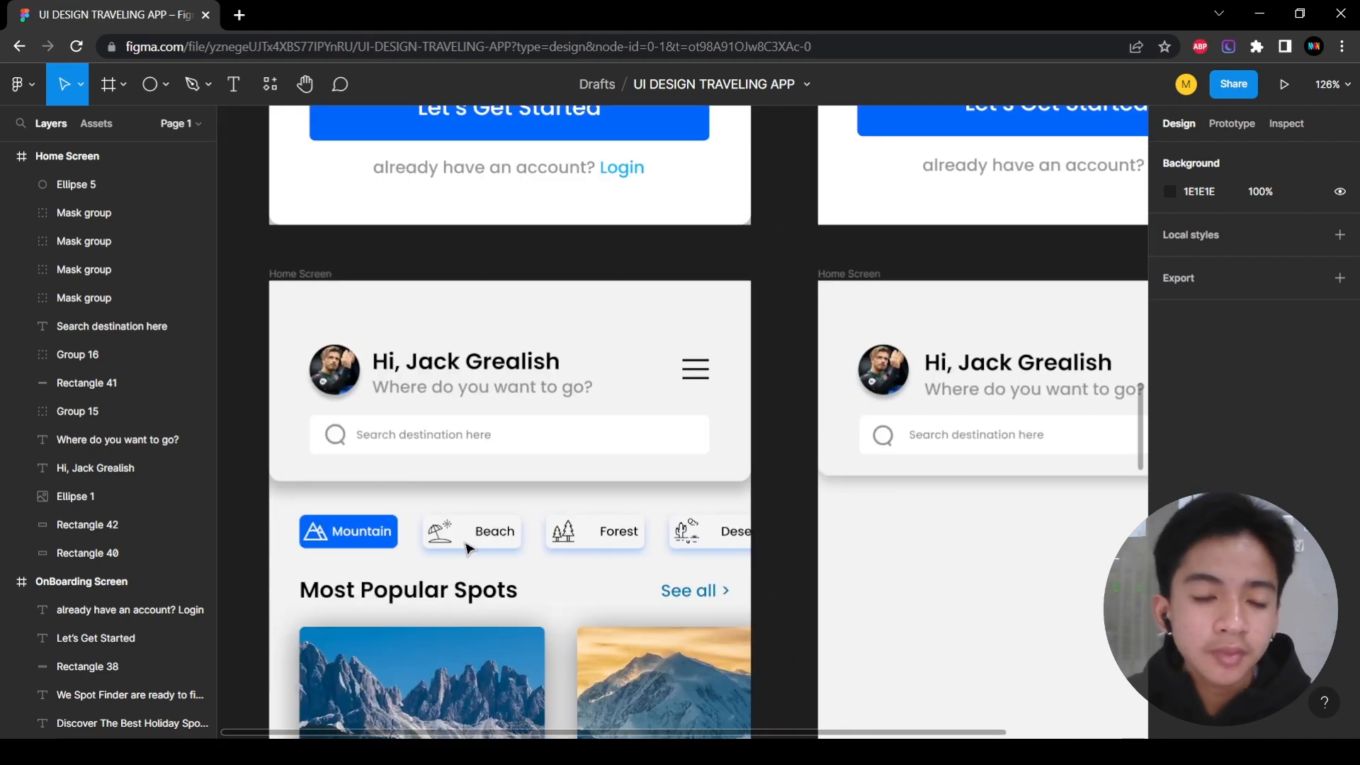
pyautogui.scroll(-2, 466, 548)
pyautogui.scroll(2, 482, 588)
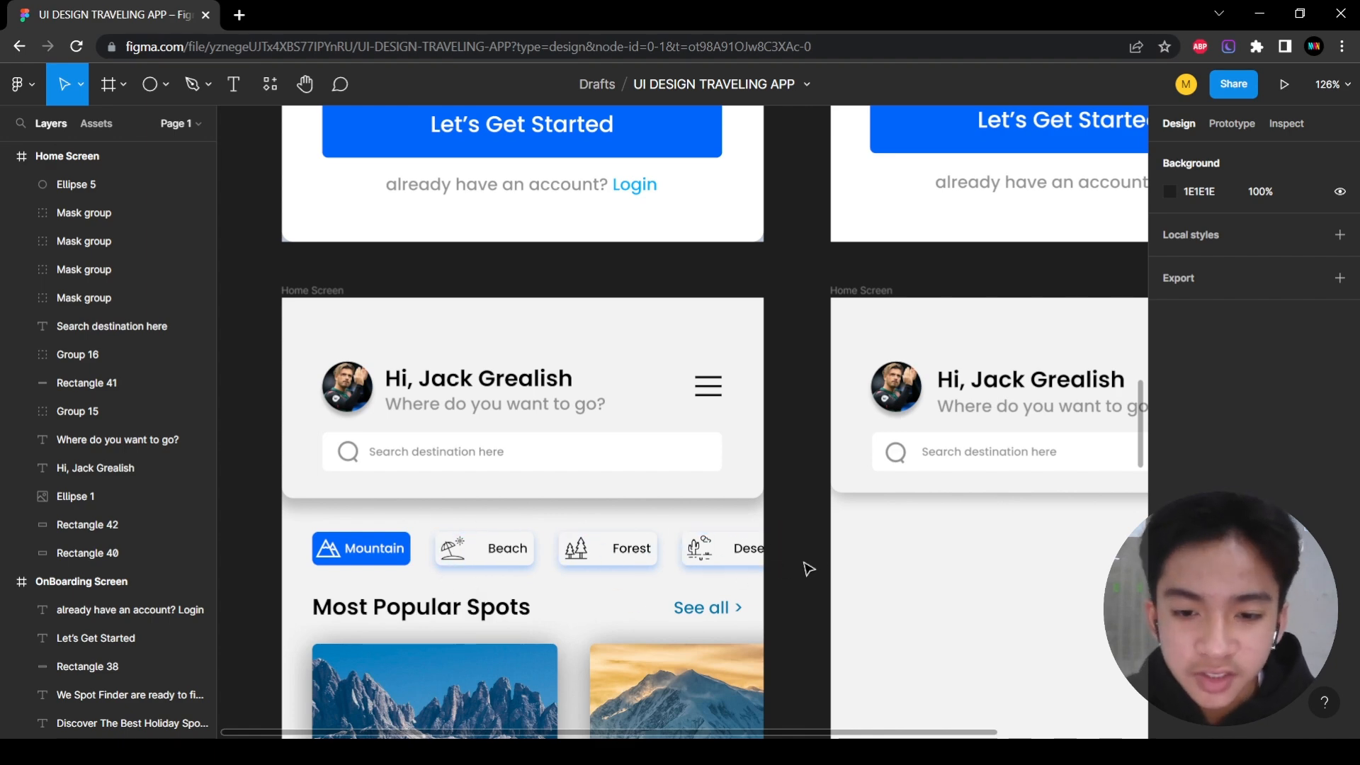
pyautogui.scroll(-2, 801, 559)
pyautogui.scroll(1, 808, 538)
pyautogui.scroll(-1, 637, 496)
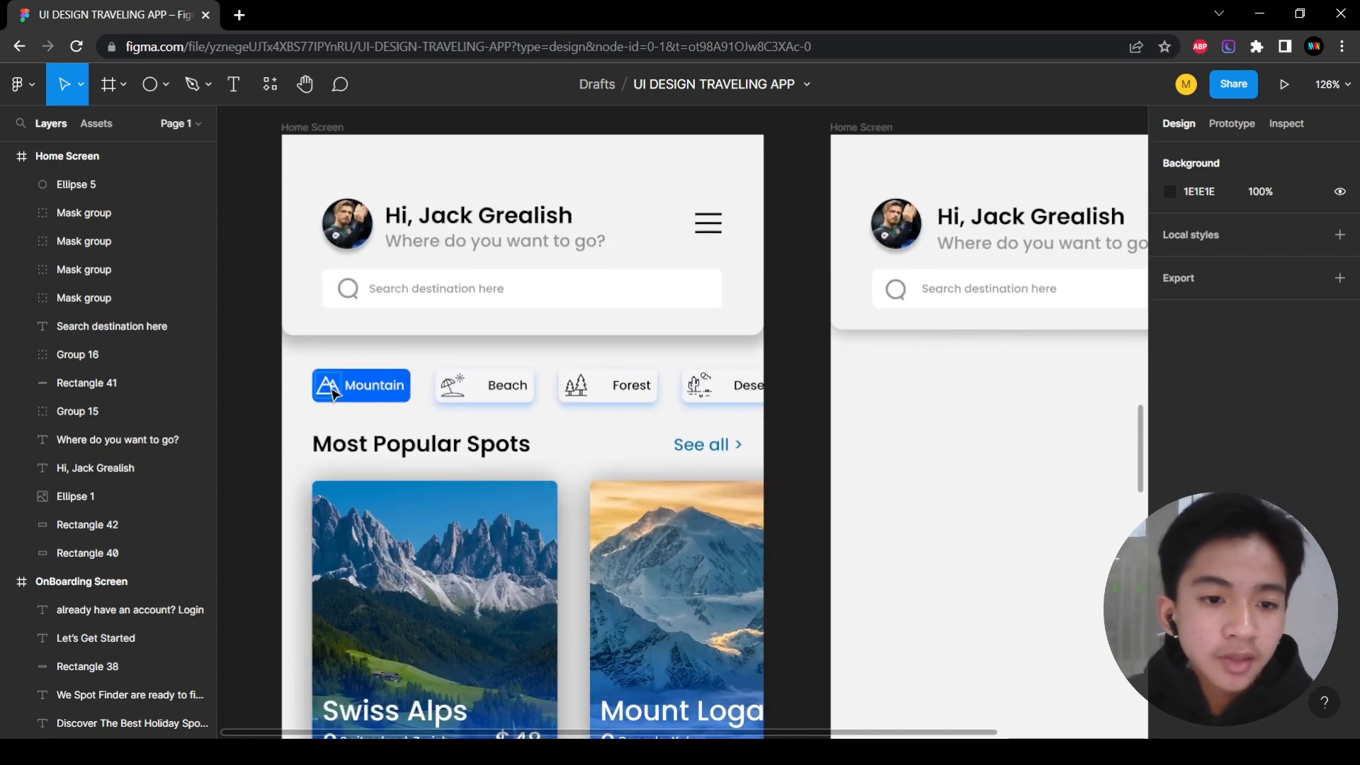
pyautogui.scroll(1, 466, 395)
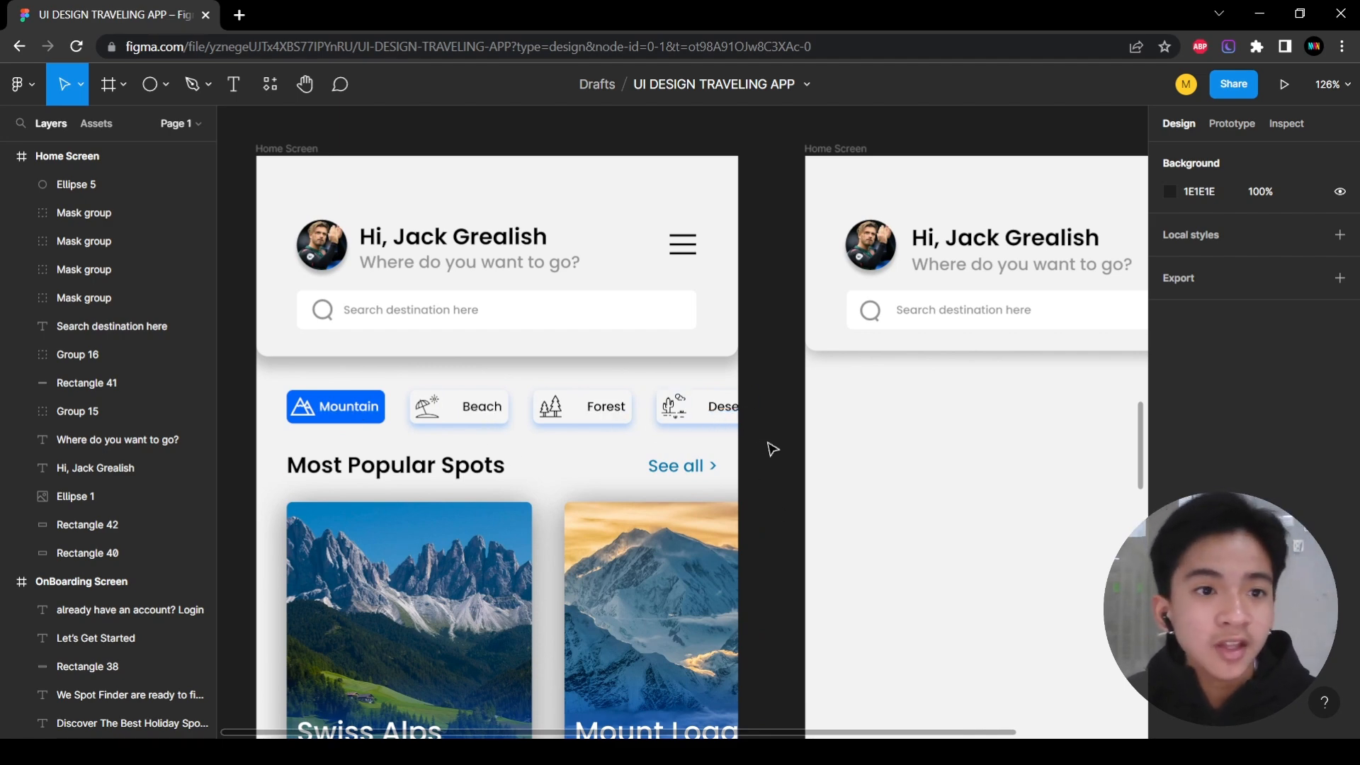
pyautogui.scroll(2, 437, 489)
pyautogui.hscroll(-3, 571, 512)
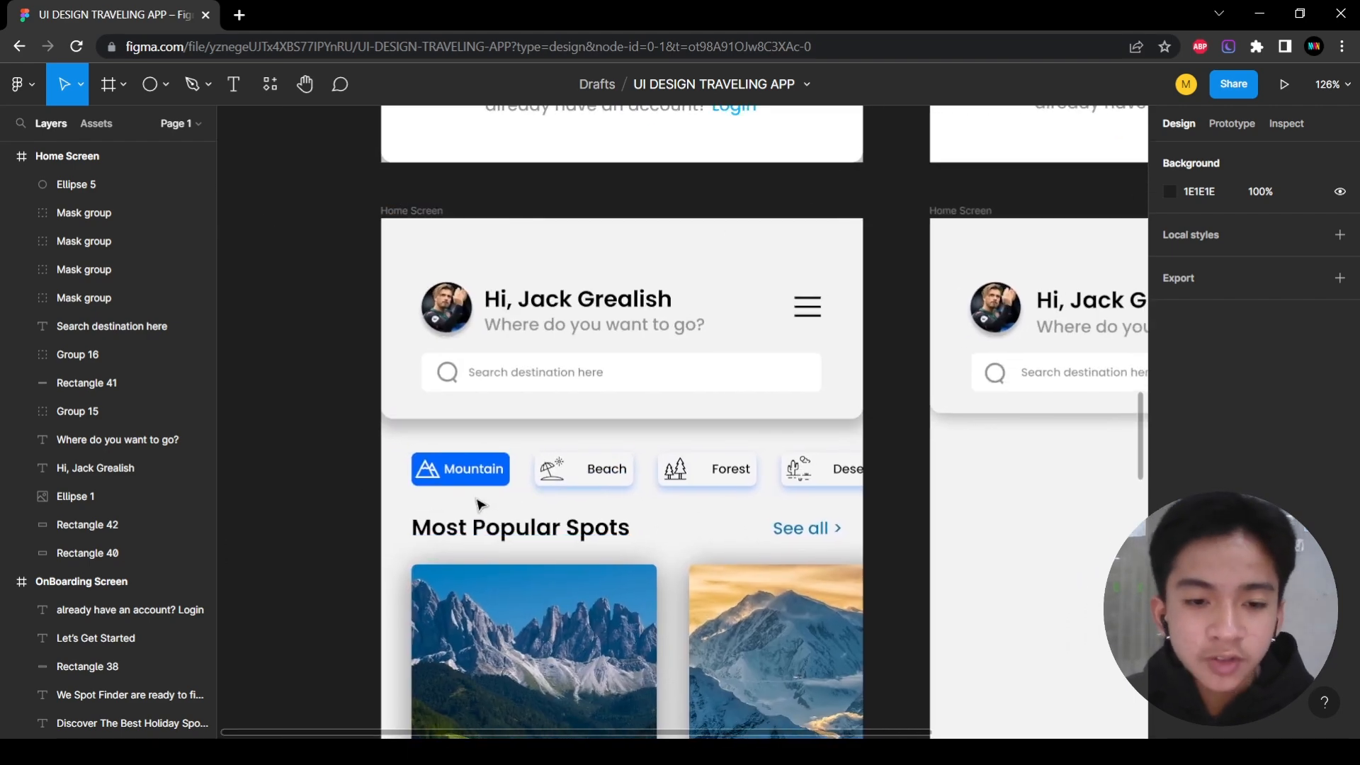
pyautogui.scroll(4, 430, 484)
pyautogui.hscroll(2, 550, 532)
pyautogui.scroll(-4, 531, 561)
pyautogui.scroll(2, 496, 577)
pyautogui.scroll(-4, 433, 550)
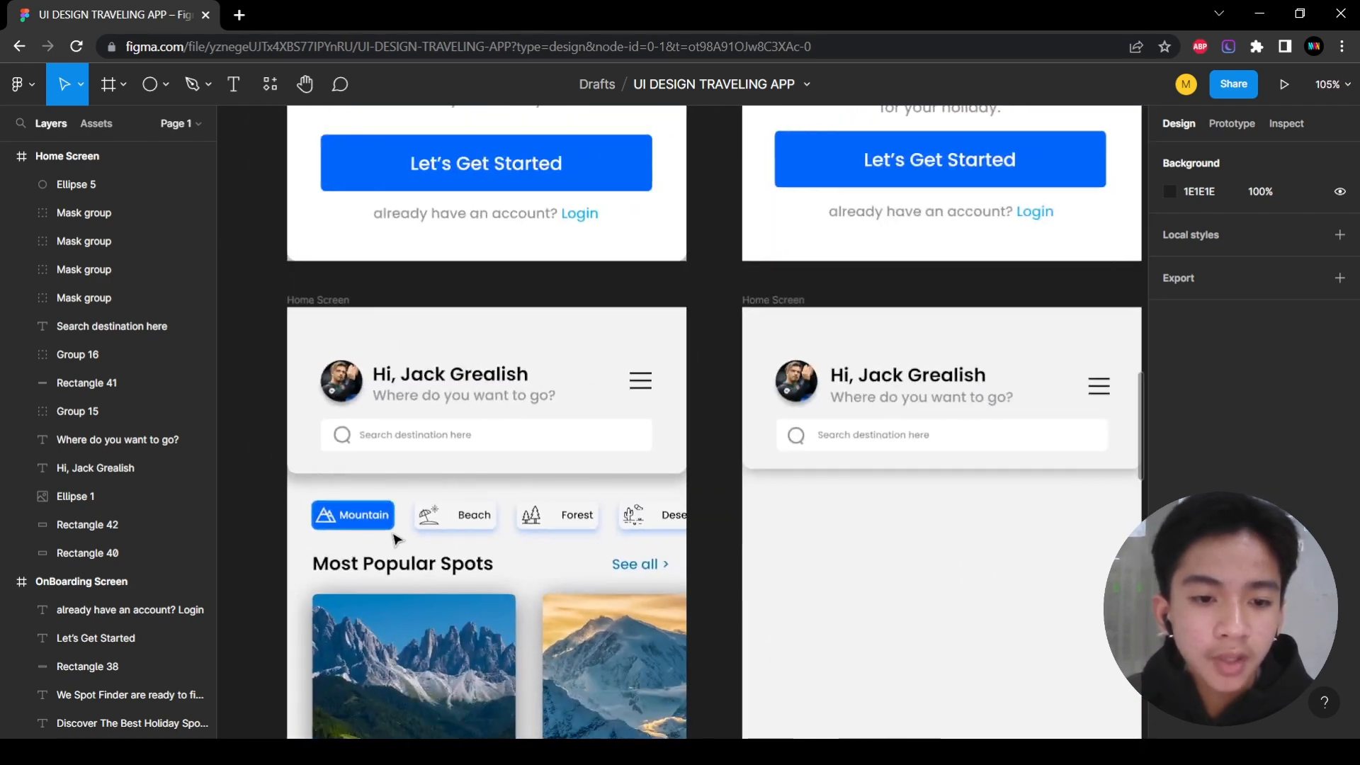
# Inspect the size, corner radius and fill of the reference Beach and Mountain button backgrounds.
pyautogui.click(390, 528)
pyautogui.click(416, 527)
pyautogui.scroll(3, 397, 524)
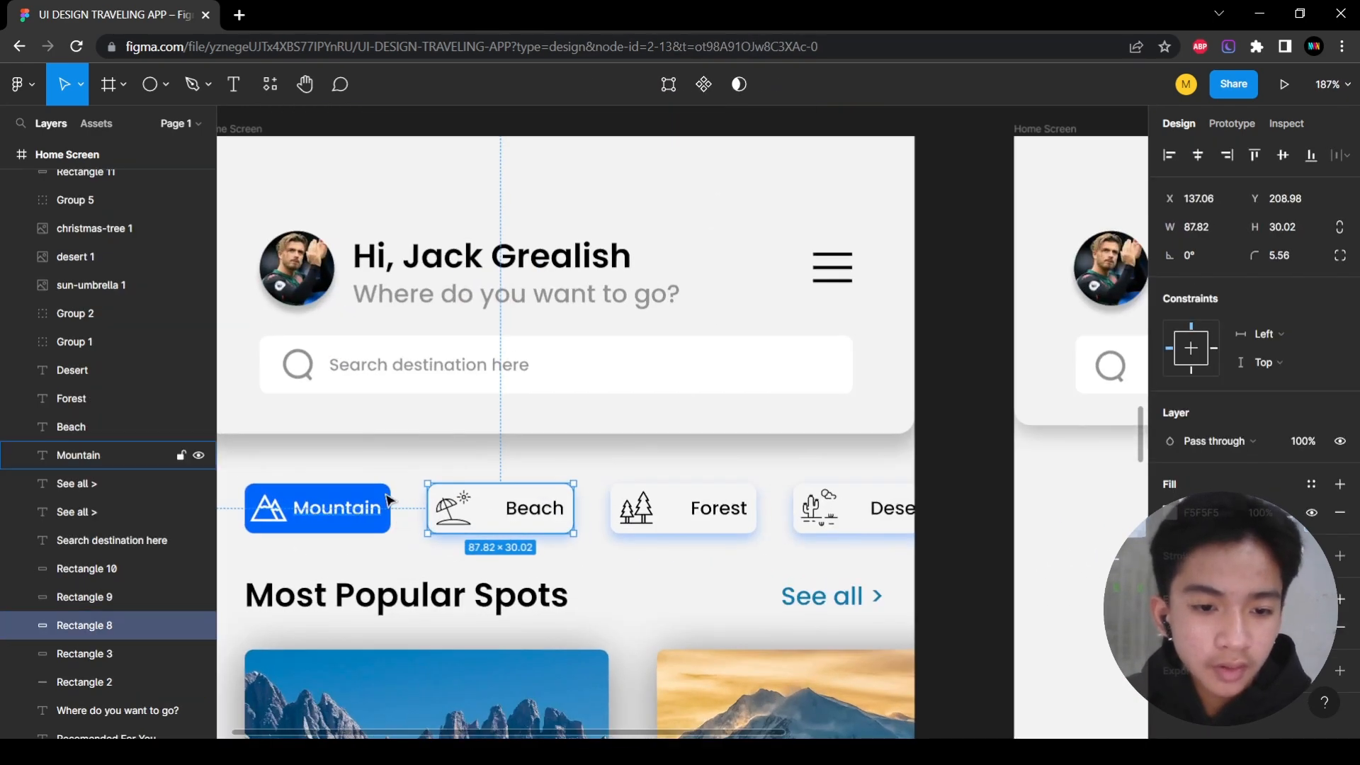
pyautogui.click(391, 498)
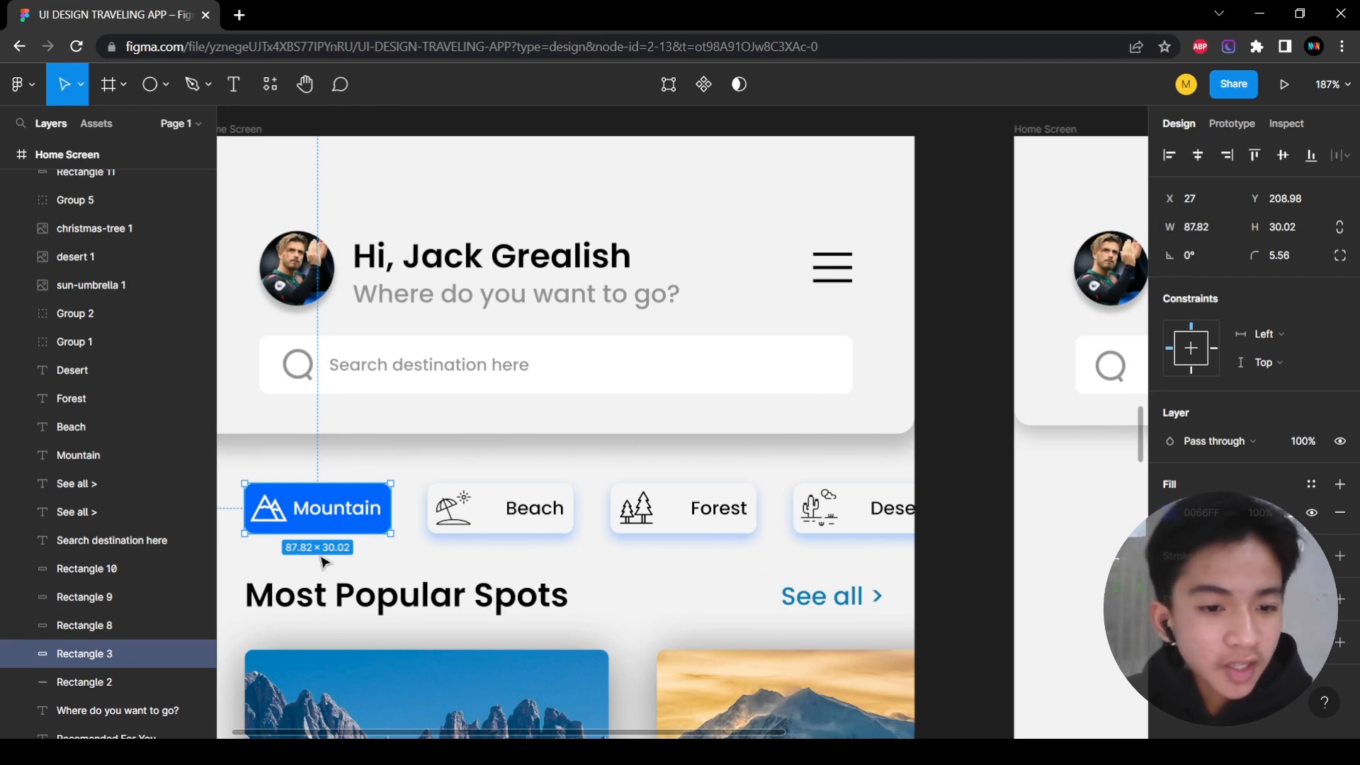
pyautogui.scroll(-3, 407, 560)
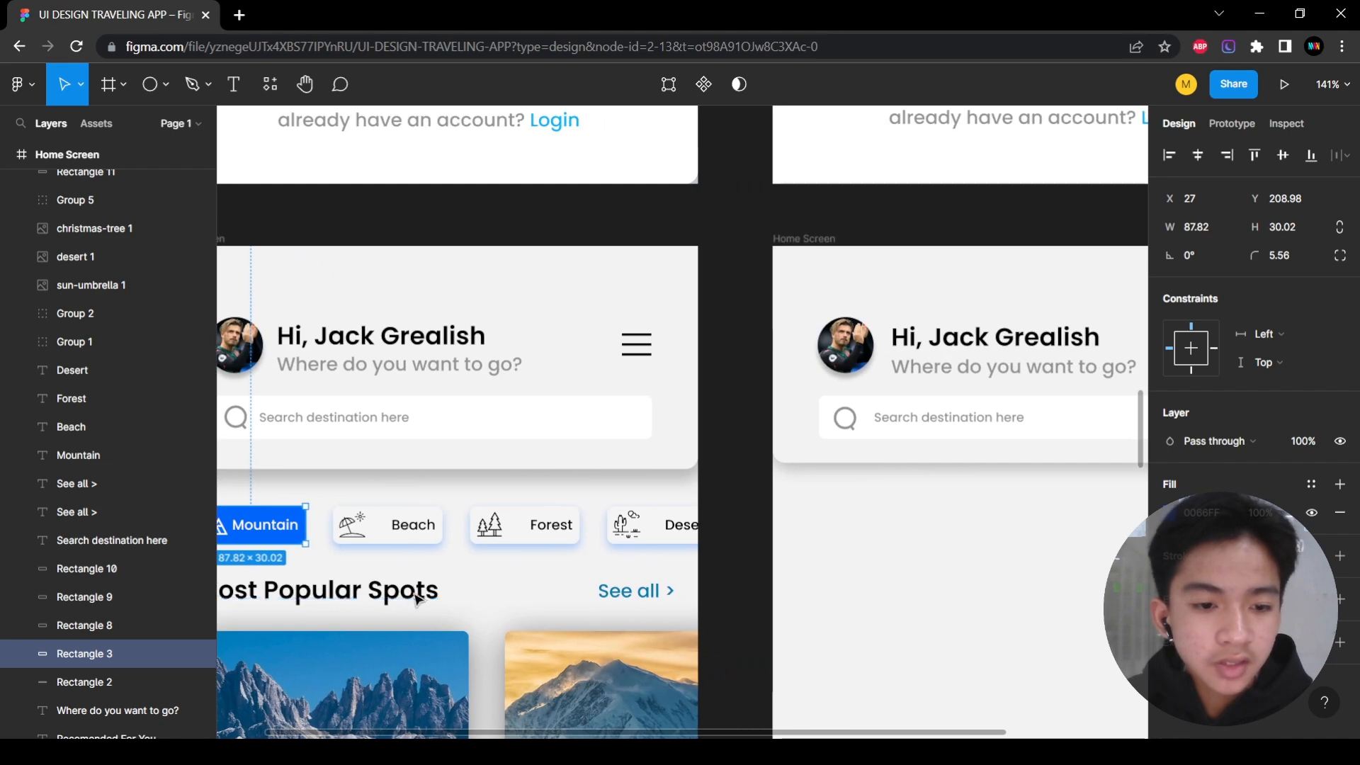
pyautogui.scroll(-3, 448, 528)
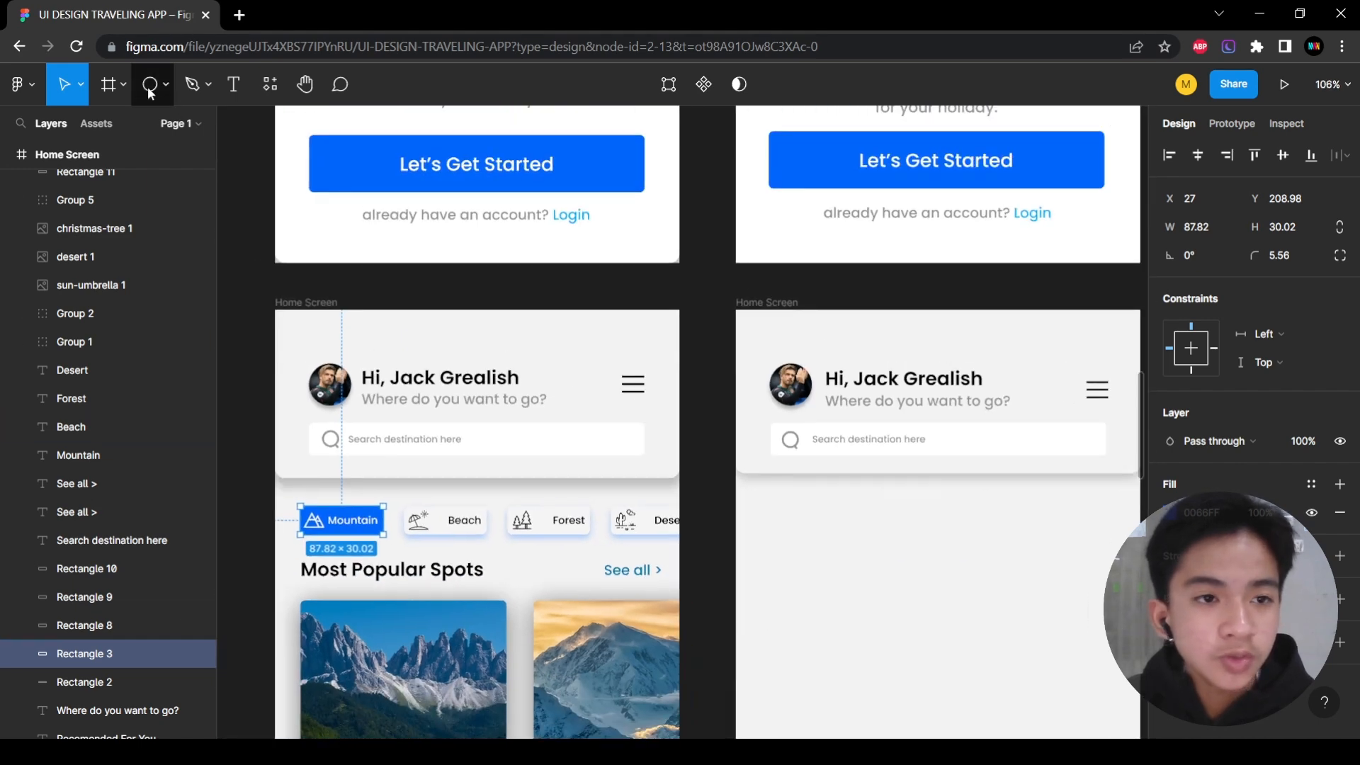
pyautogui.click(166, 88)
pyautogui.click(146, 129)
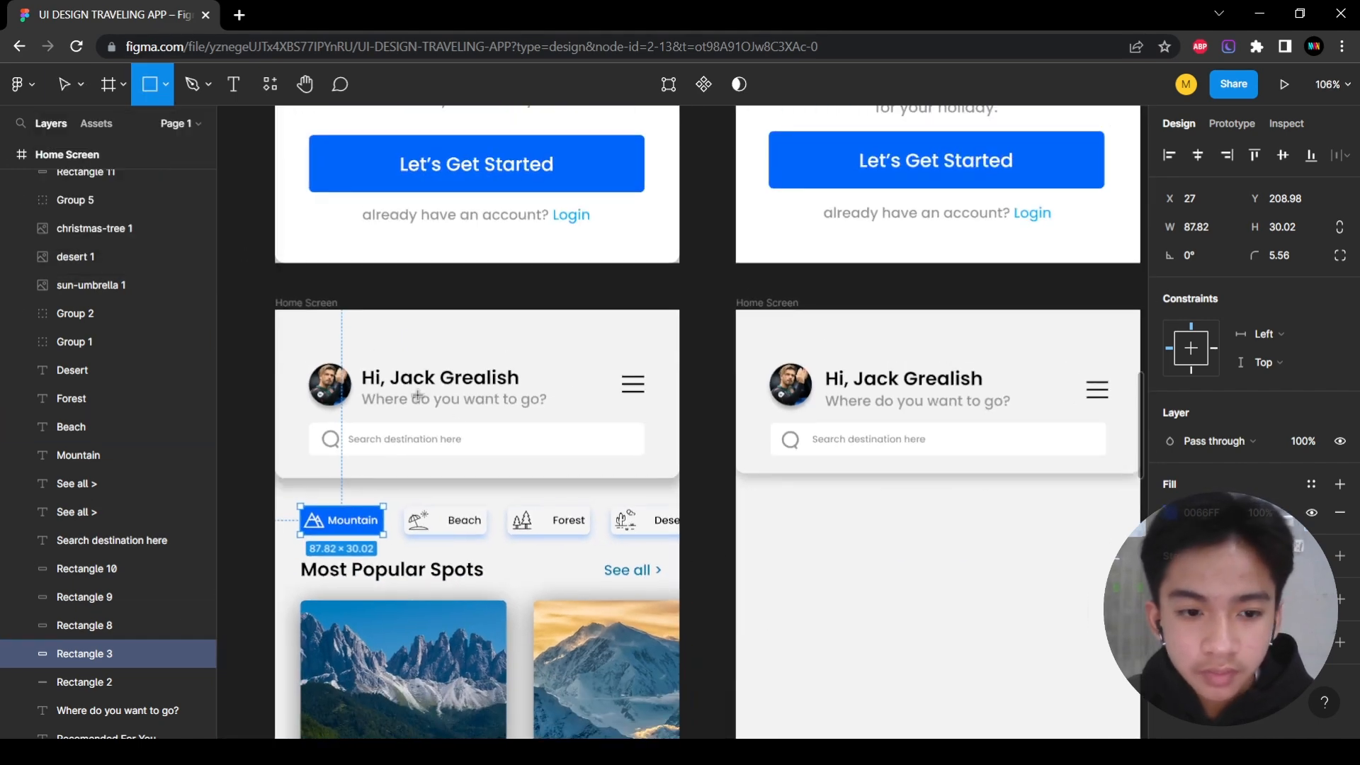
pyautogui.click(64, 84)
pyautogui.click(403, 473)
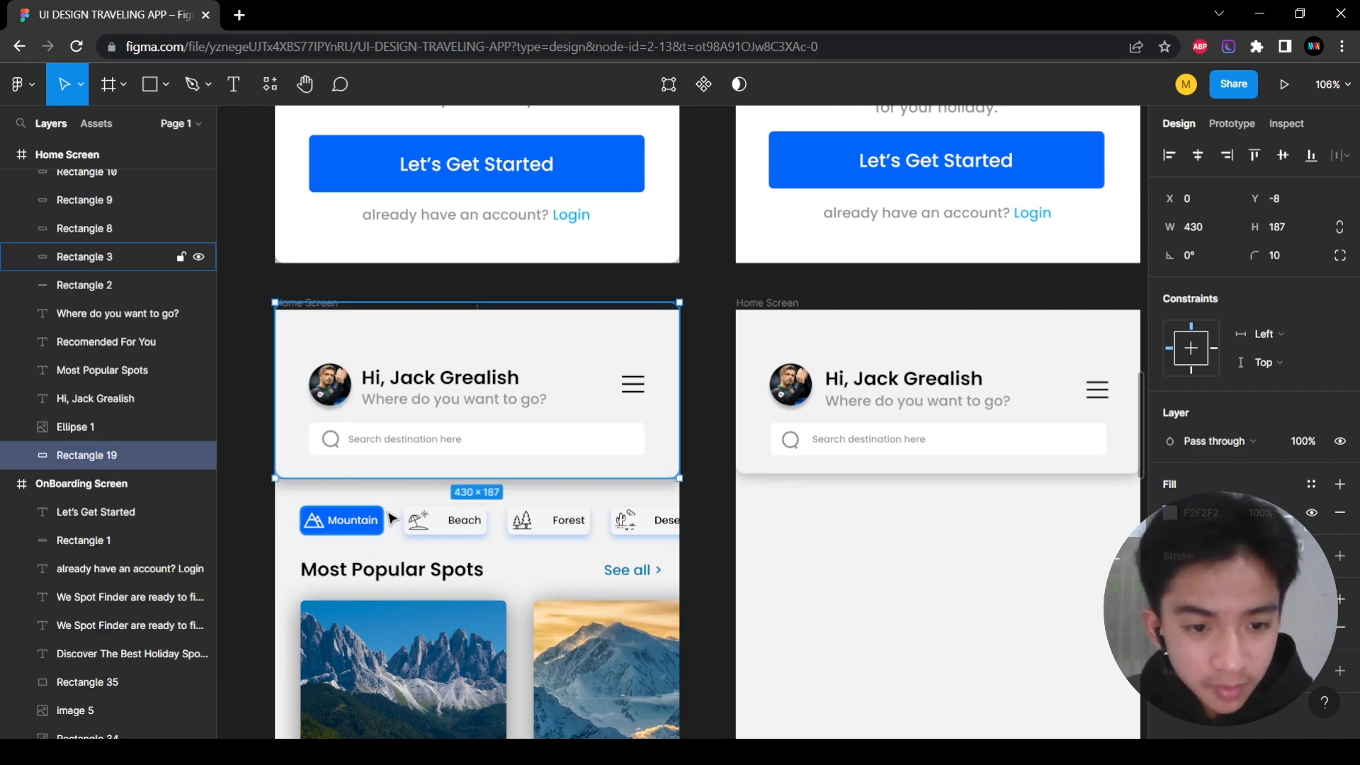
pyautogui.click(380, 520)
pyautogui.click(371, 504)
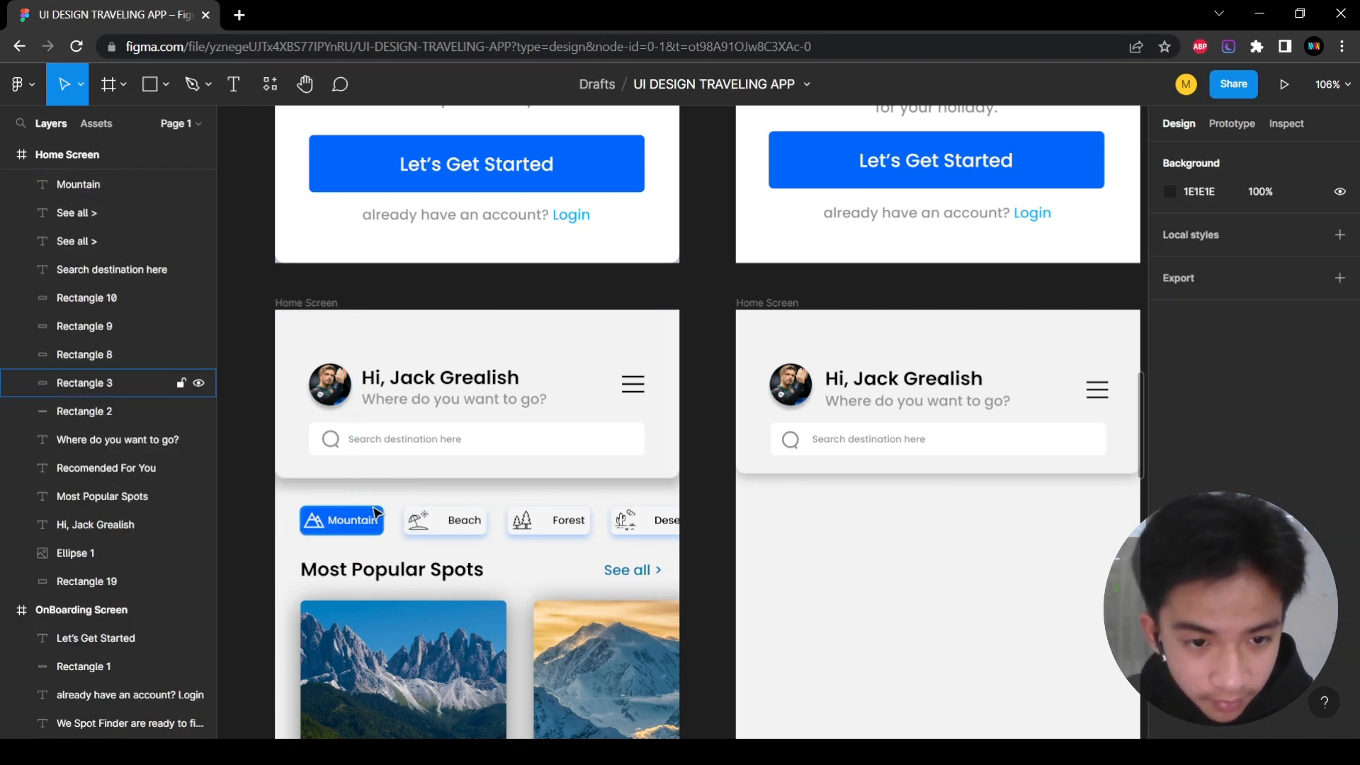
# Copy the four category button backgrounds, Mountain through Desert, from the reference design and paste them into the new Home Screen.
pyautogui.click(360, 524)
pyautogui.keyDown('shift'); pyautogui.click(443, 520); pyautogui.keyUp('shift')
pyautogui.keyDown('shift'); pyautogui.click(554, 513); pyautogui.keyUp('shift')
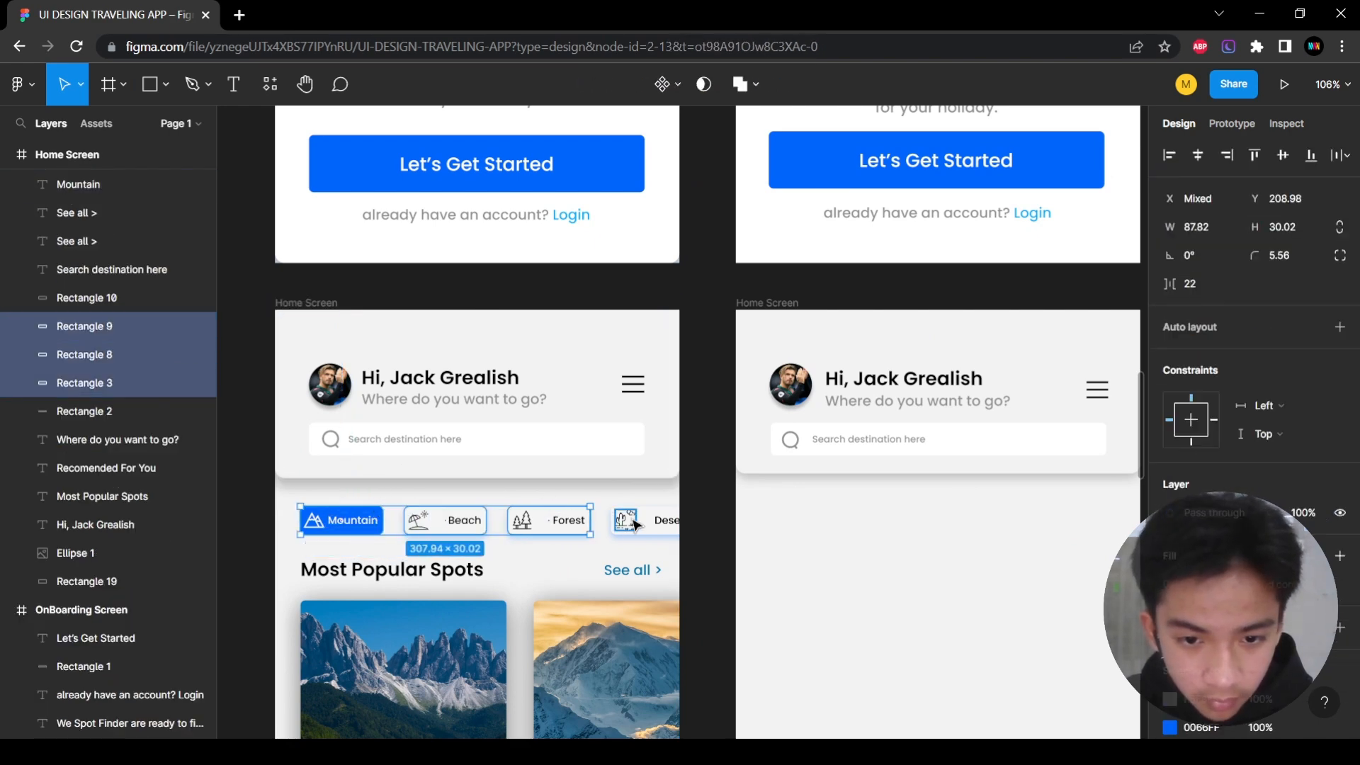
pyautogui.keyDown('shift'); pyautogui.click(652, 516); pyautogui.keyUp('shift')
pyautogui.hotkey('ctrl', 'c')
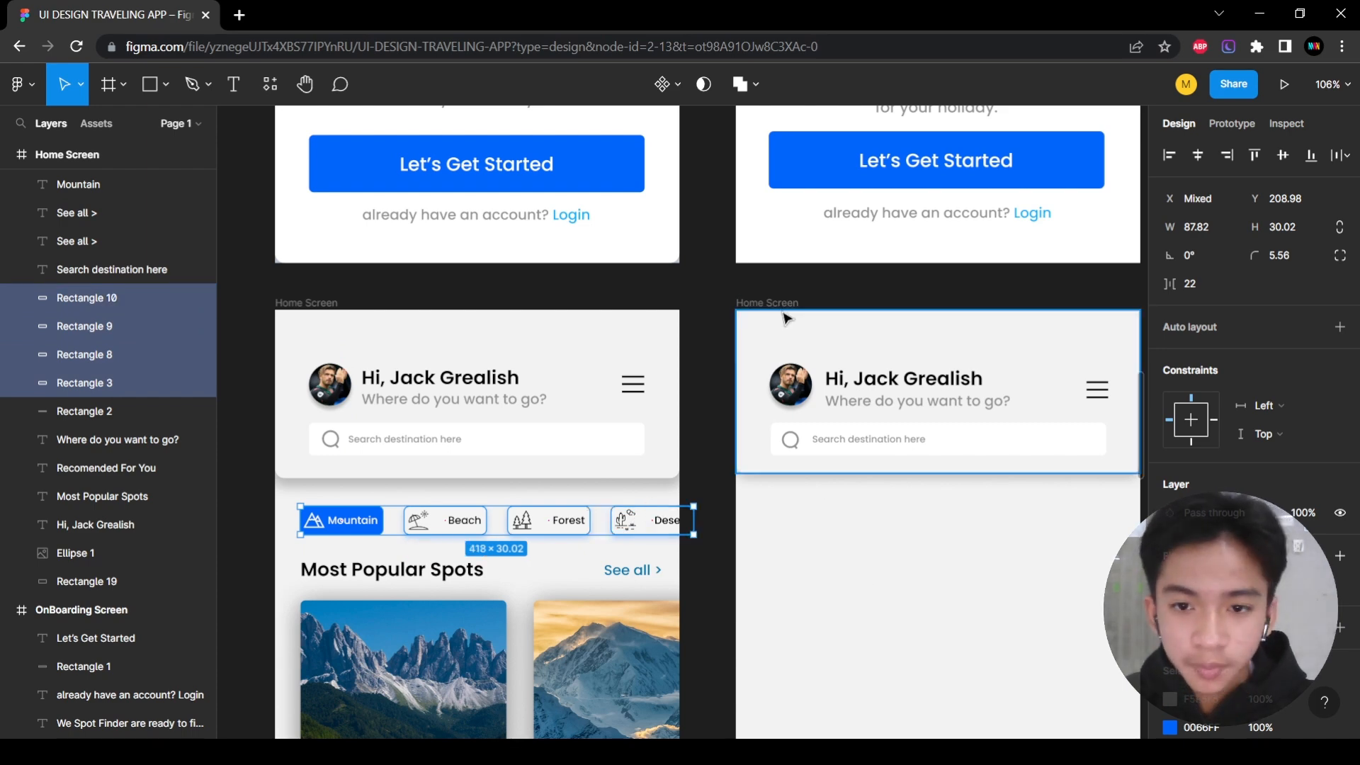
pyautogui.click(778, 303)
pyautogui.hotkey('ctrl', 'v')
pyautogui.hscroll(3, 865, 617)
pyautogui.click(1066, 562)
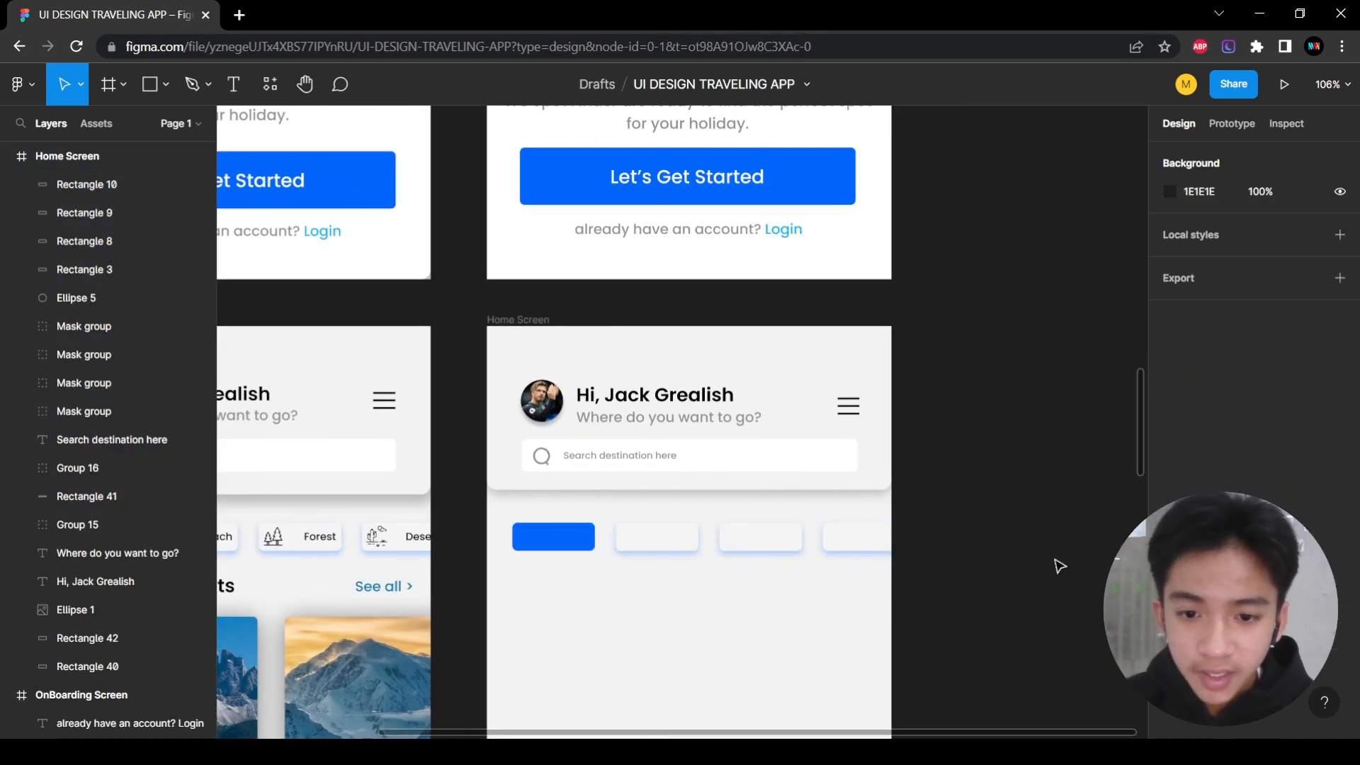
# Compare the pasted button backgrounds and the rest of the new Home Screen with the reference Home Screen.
pyautogui.scroll(-2, 1001, 568)
pyautogui.hscroll(-2, 771, 553)
pyautogui.hscroll(-2, 744, 524)
pyautogui.click(761, 441)
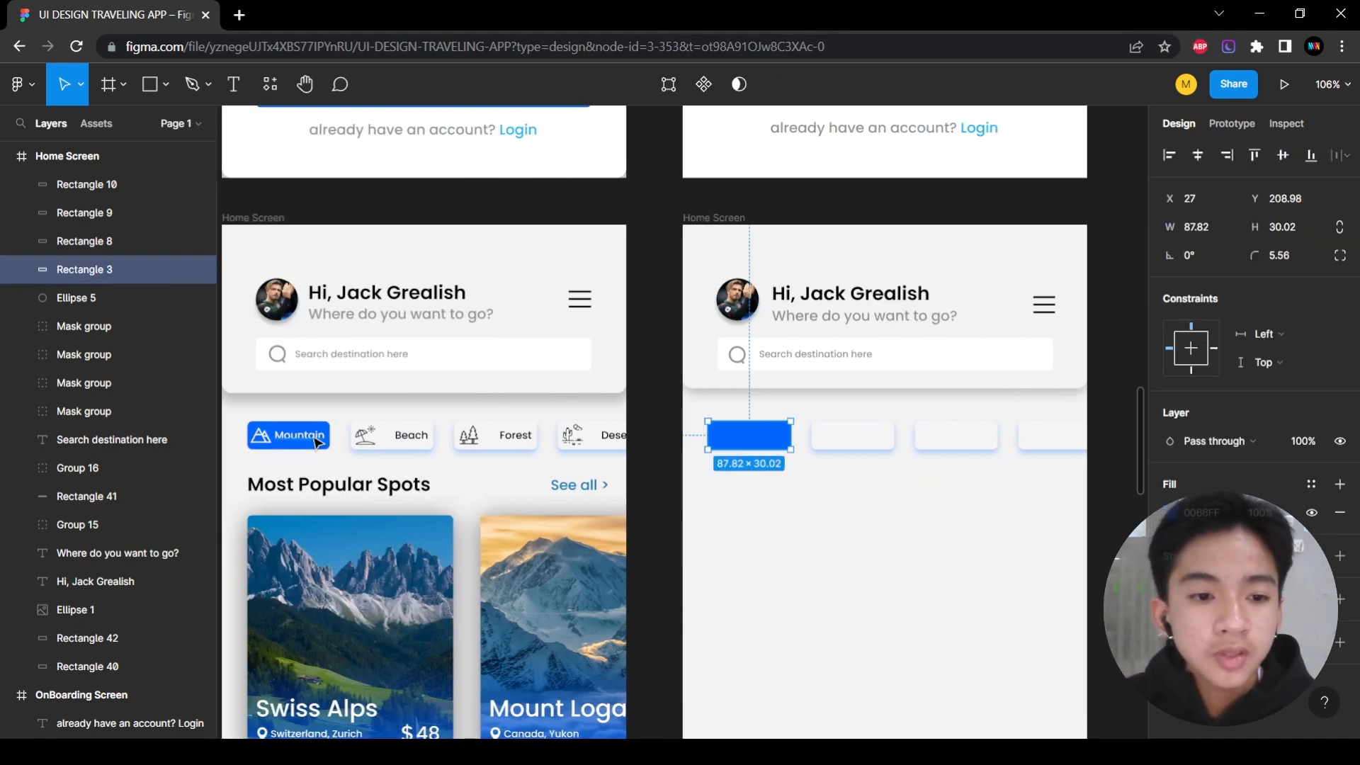
pyautogui.scroll(-4, 1047, 519)
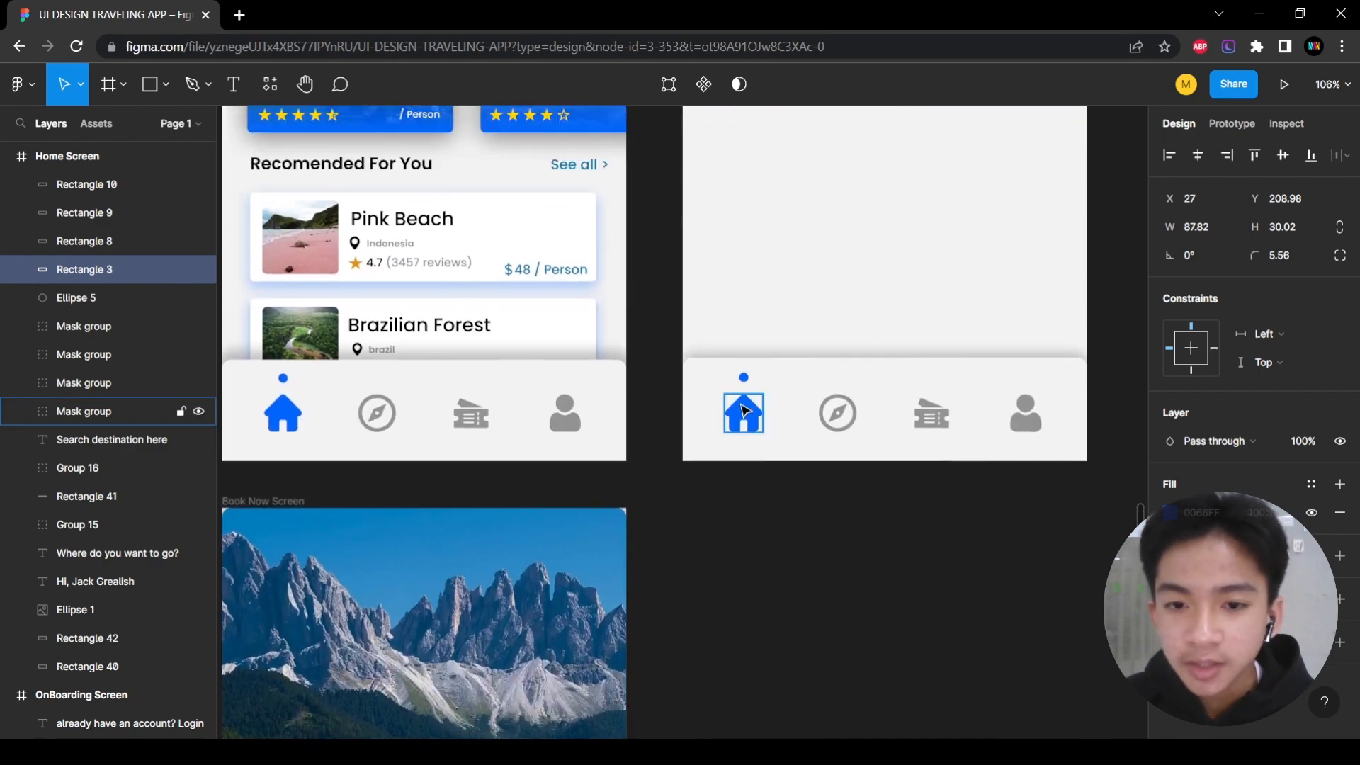
pyautogui.scroll(3, 783, 425)
pyautogui.scroll(4, 753, 626)
pyautogui.scroll(-3, 820, 564)
pyautogui.scroll(4, 784, 556)
pyautogui.scroll(2, 799, 462)
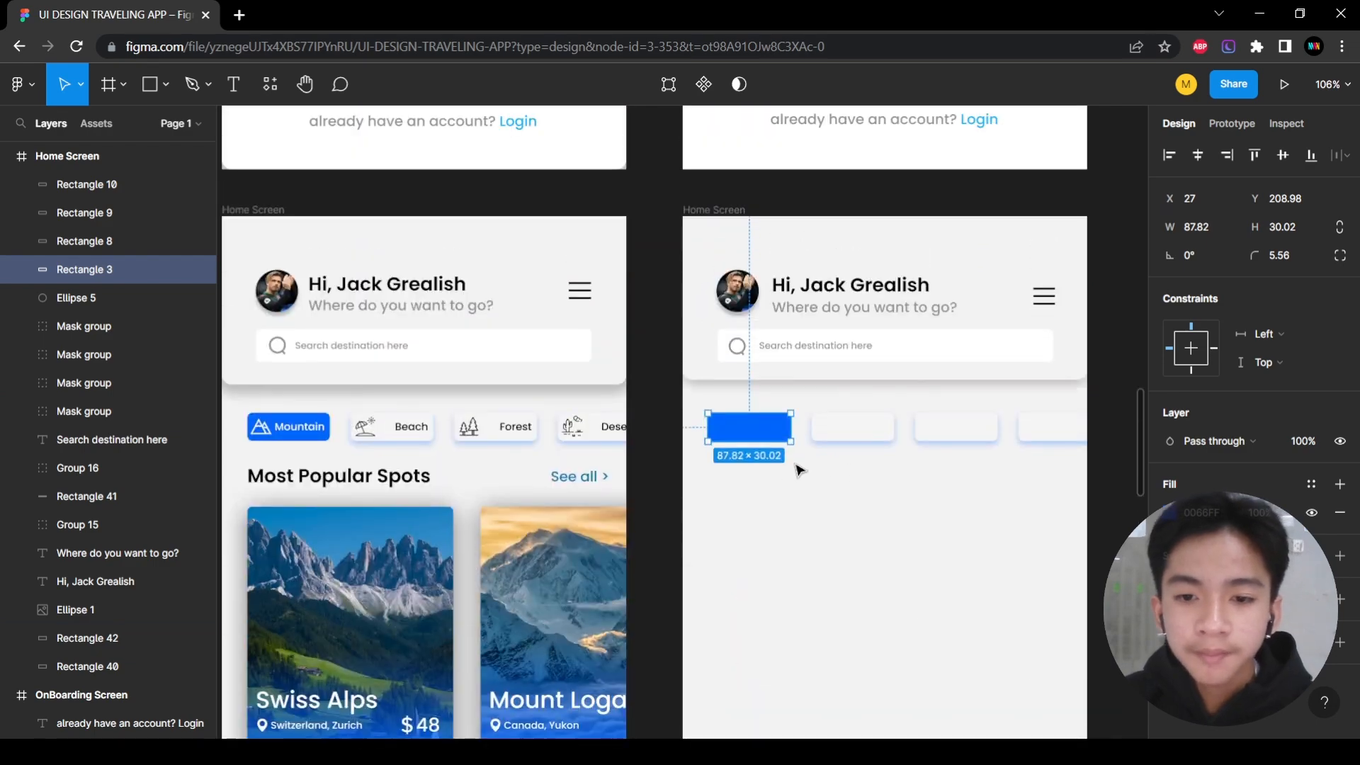
pyautogui.scroll(5, 850, 541)
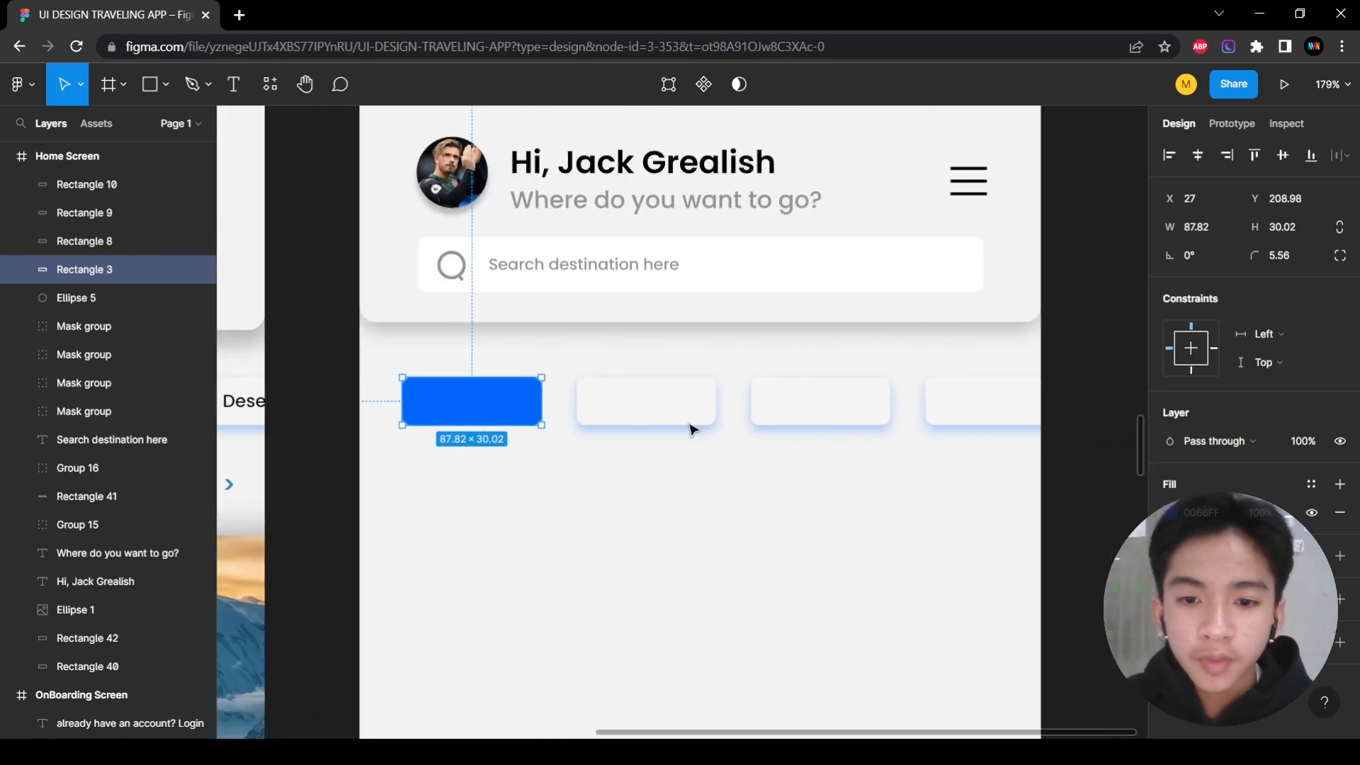
# Check the three pale category button backgrounds in the new Home Screen one after another.
pyautogui.click(679, 407)
pyautogui.click(871, 418)
pyautogui.click(953, 411)
pyautogui.scroll(-5, 891, 484)
pyautogui.moveTo(857, 527); pyautogui.dragTo(737, 525)
pyautogui.scroll(5, 696, 463)
# Inspect the drop shadow settings and shadow colour of the second category button background.
pyautogui.click(707, 463)
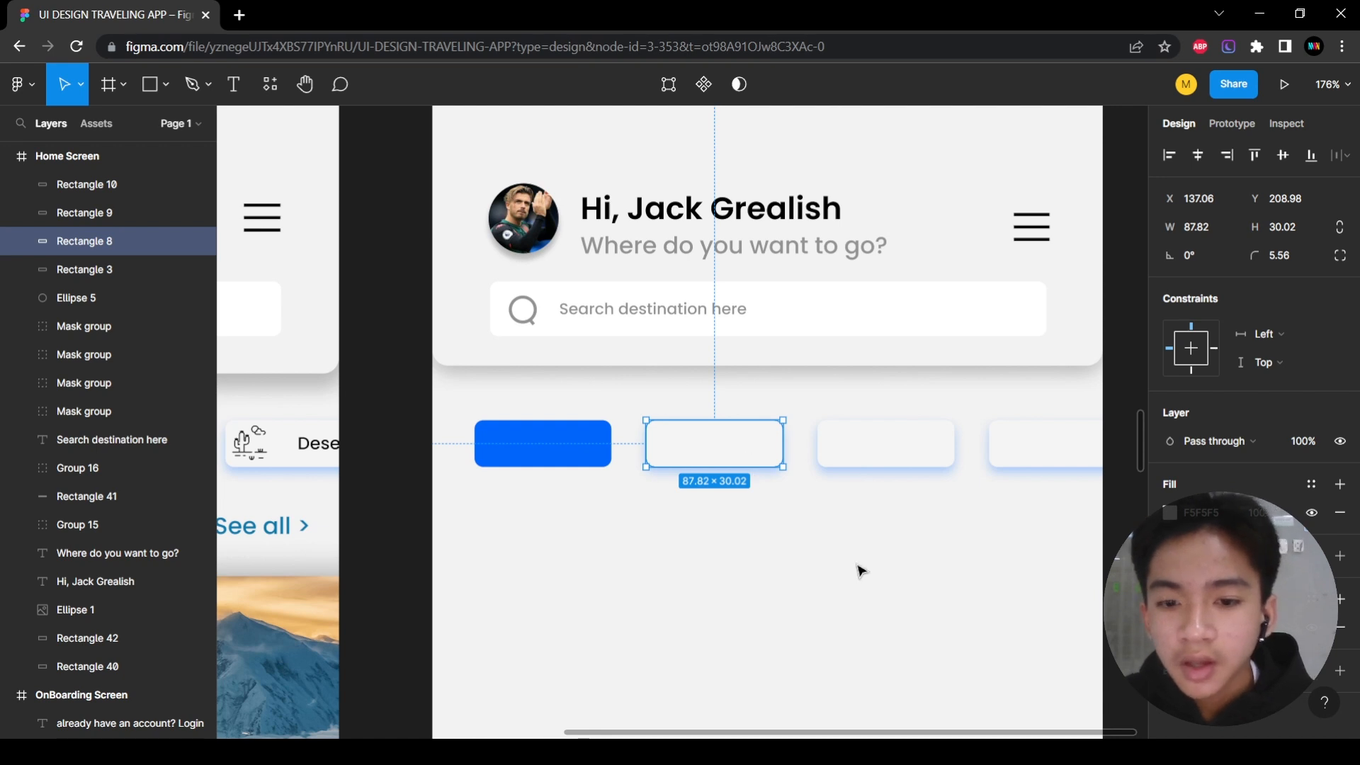
pyautogui.scroll(-1, 947, 562)
pyautogui.click(753, 486)
pyautogui.click(757, 449)
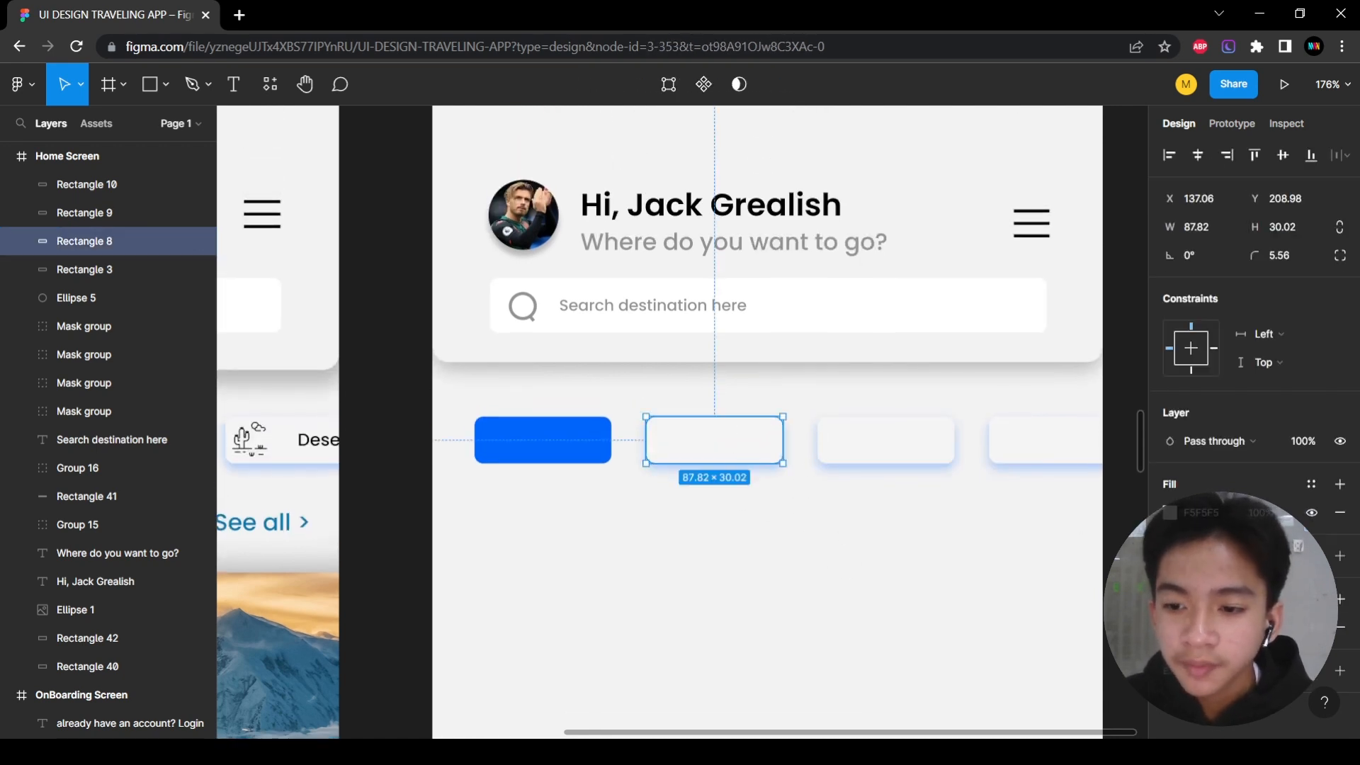
pyautogui.click(1170, 627)
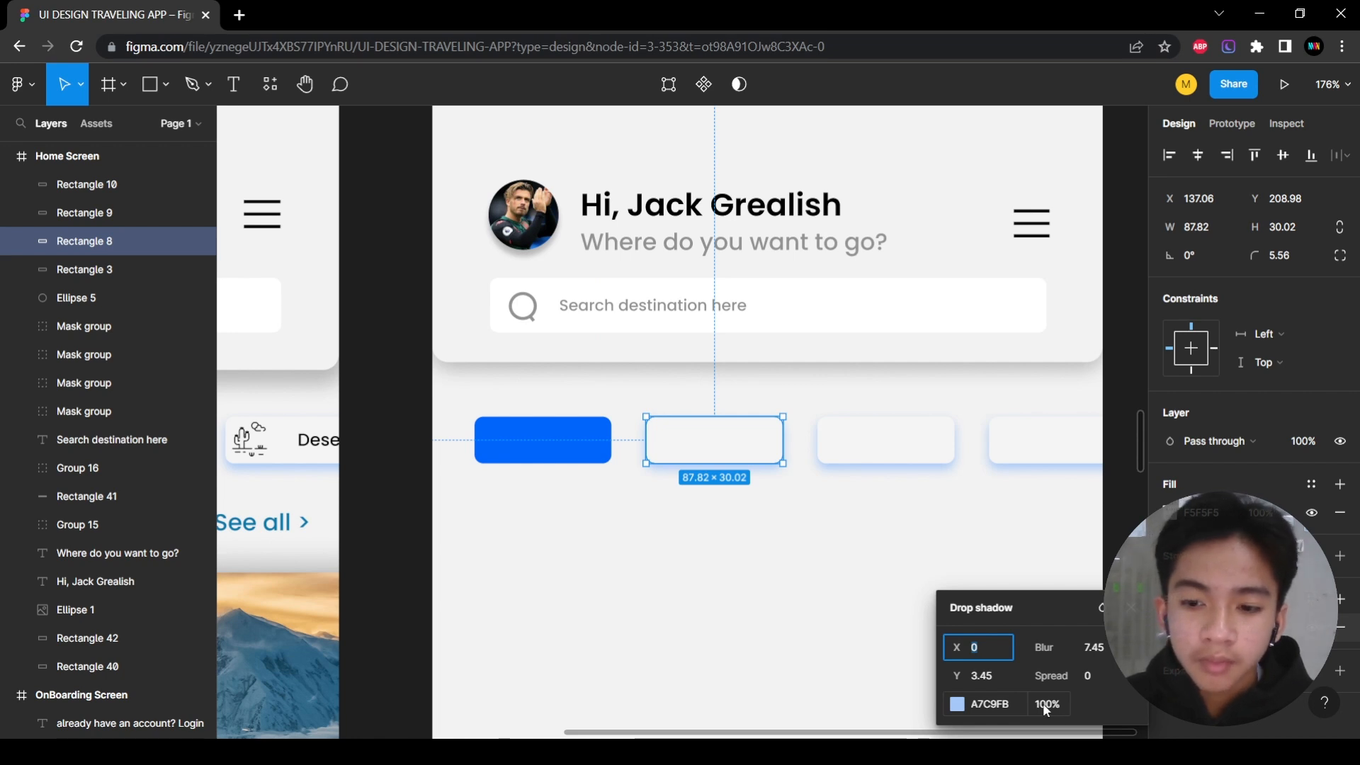
pyautogui.click(958, 704)
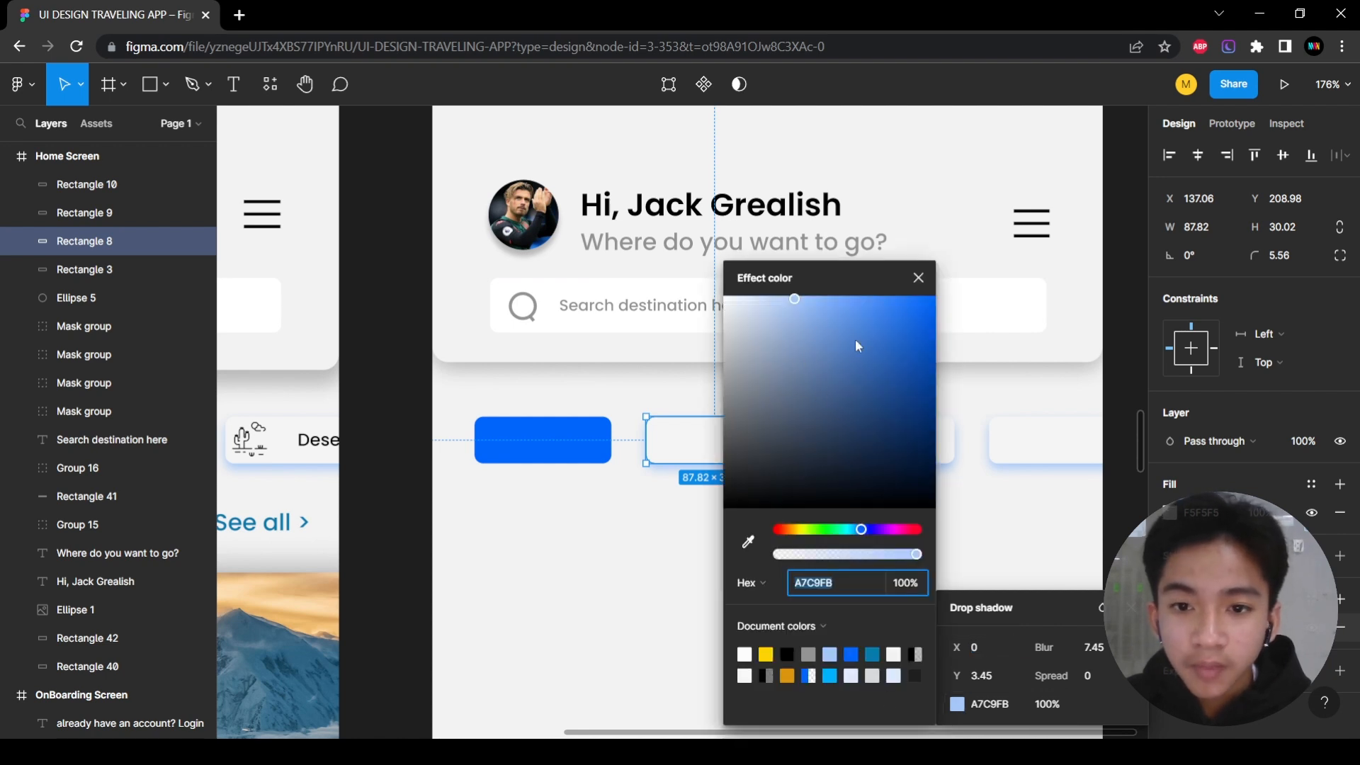
pyautogui.moveTo(807, 346); pyautogui.dragTo(990, 565)
pyautogui.click(840, 582)
pyautogui.click(627, 592)
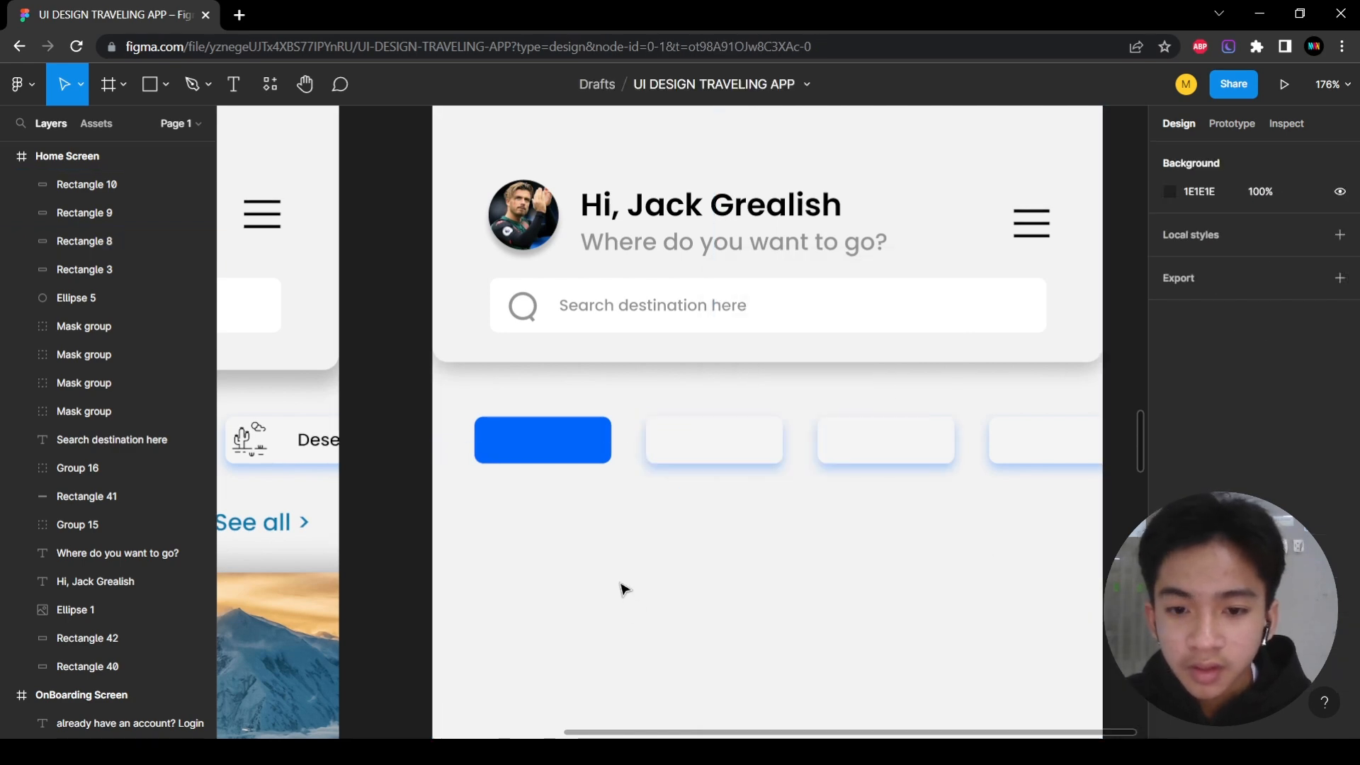
pyautogui.click(729, 452)
pyautogui.click(1170, 627)
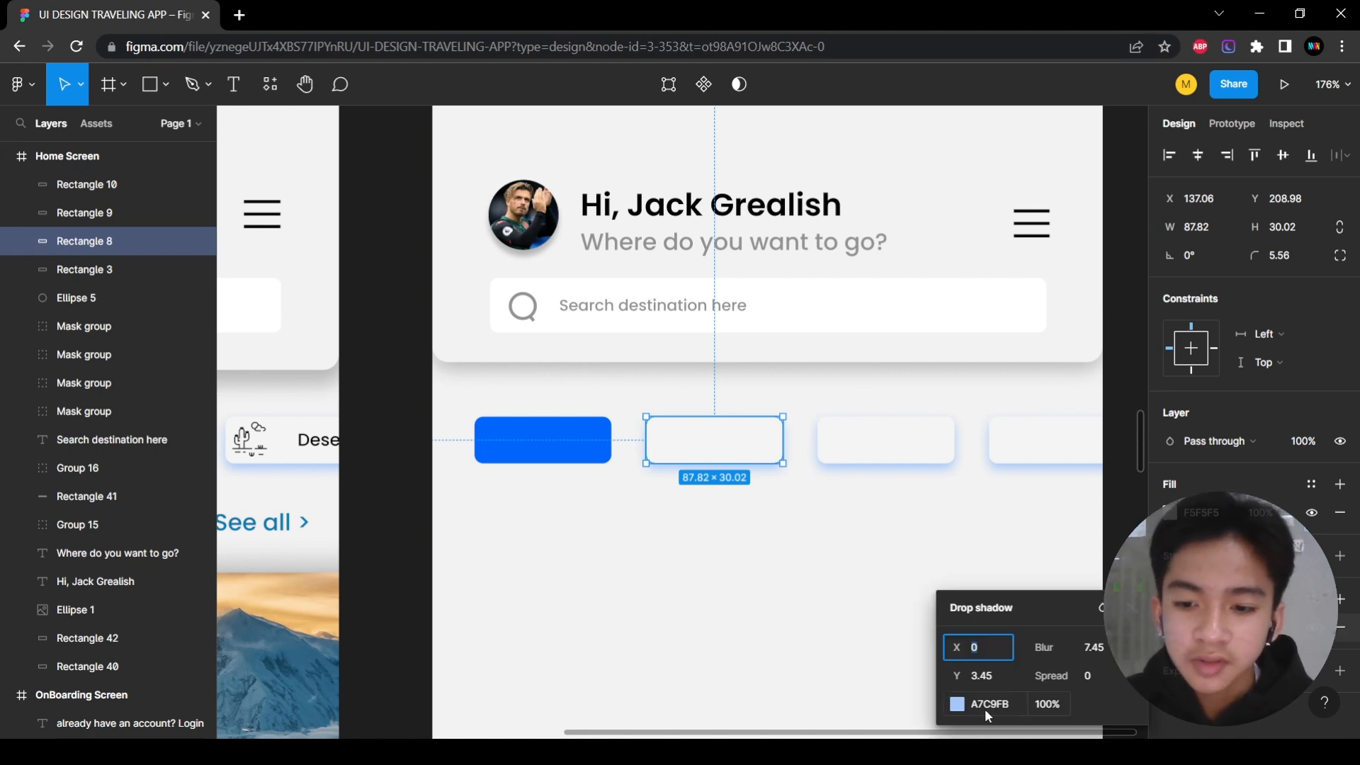
pyautogui.click(839, 583)
# Copy the mountain, beach, forest and desert icons from the reference buttons and paste them into the new Home Screen's button row.
pyautogui.hscroll(3, 734, 541)
pyautogui.scroll(-4, 735, 540)
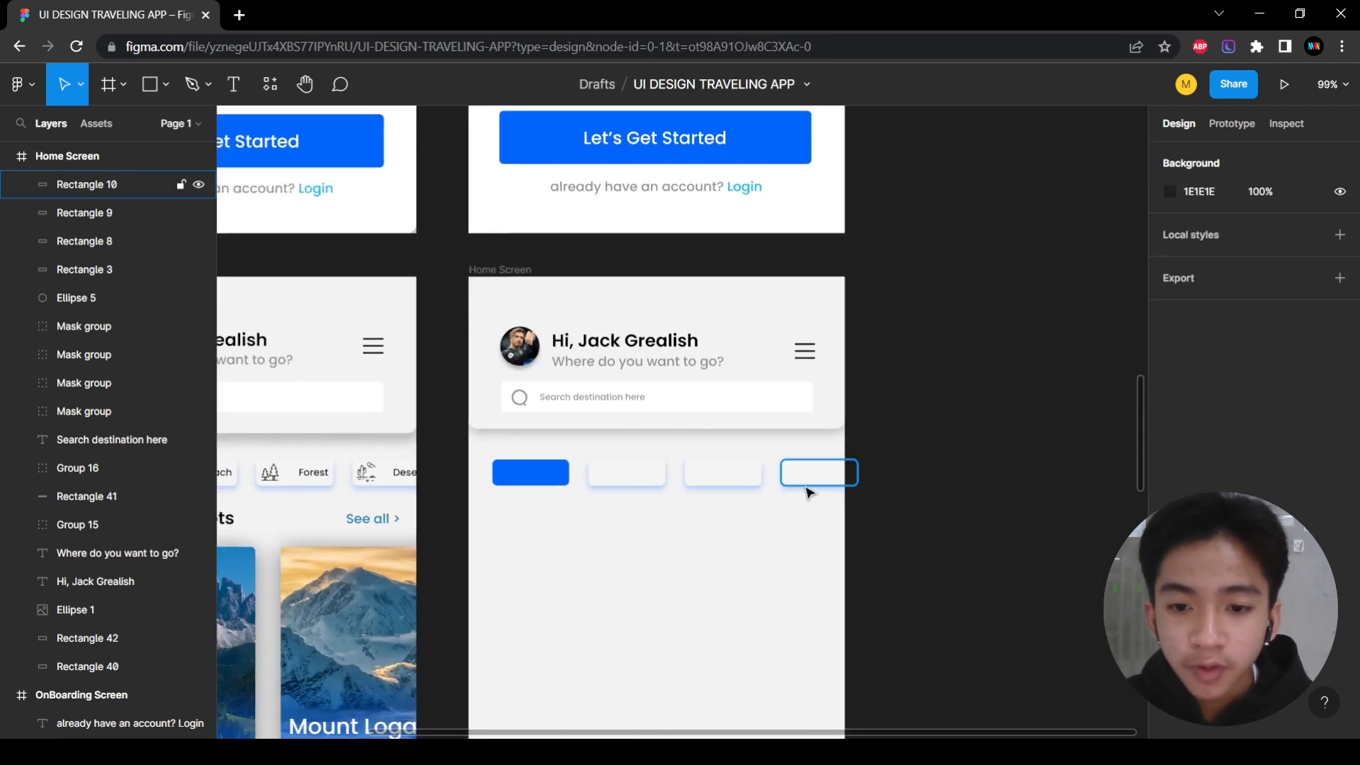
pyautogui.hscroll(-3, 831, 611)
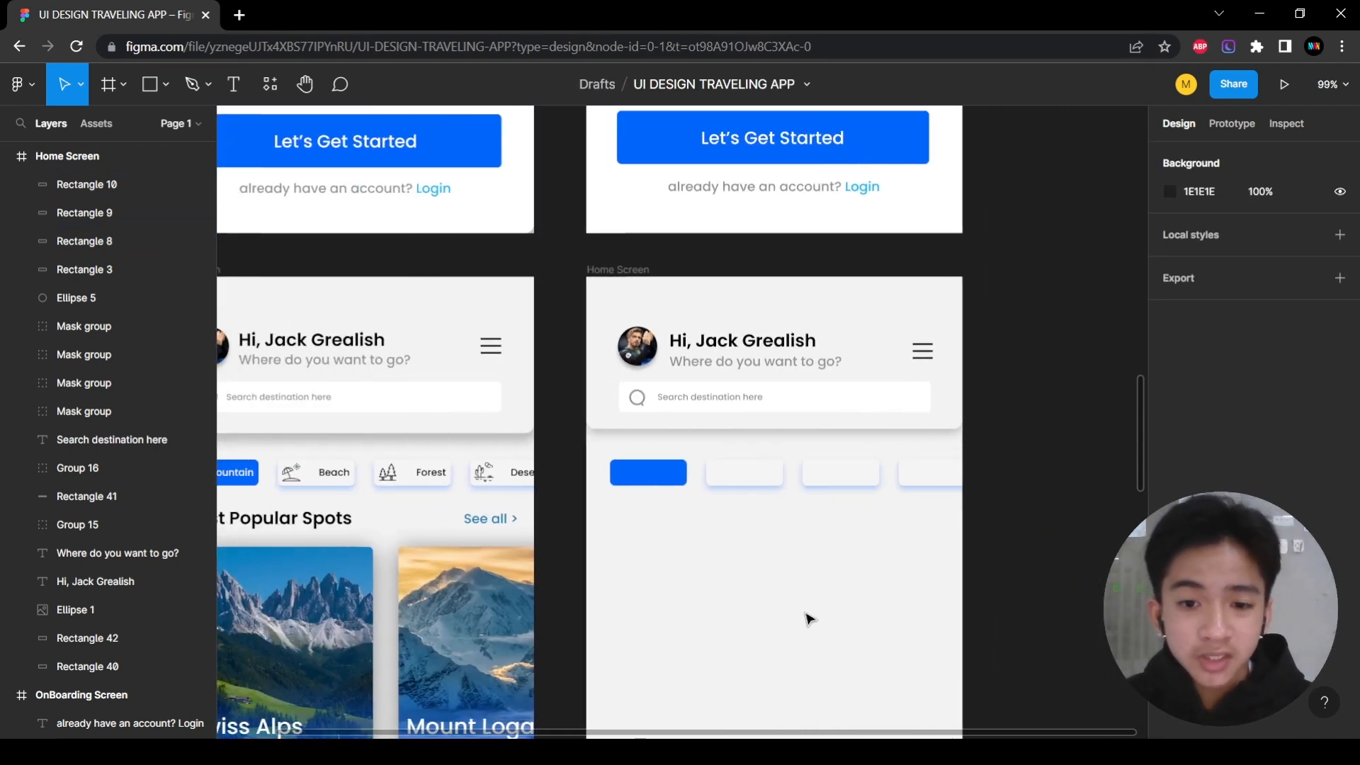
pyautogui.hscroll(-5, 809, 577)
pyautogui.hscroll(2, 247, 496)
pyautogui.click(297, 473)
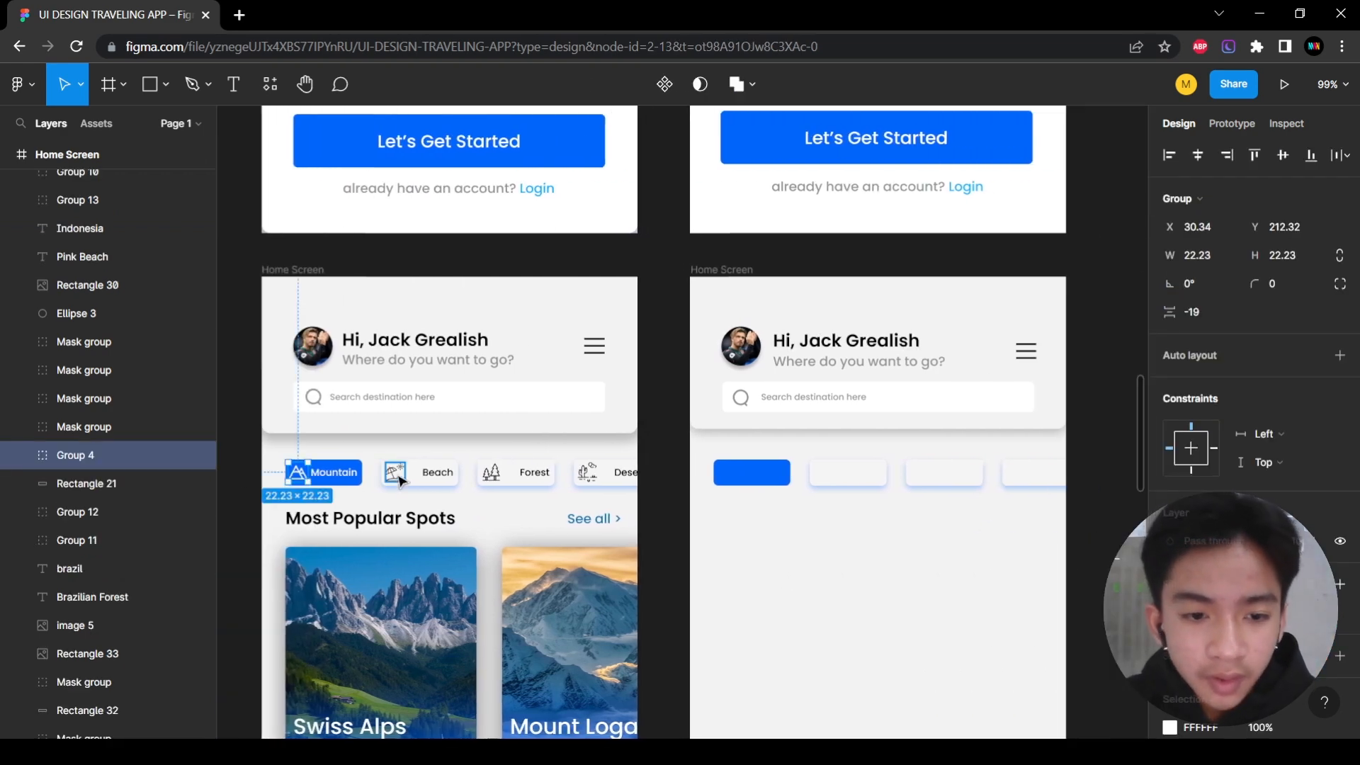
pyautogui.keyDown('shift'); pyautogui.click(395, 472); pyautogui.keyUp('shift')
pyautogui.keyDown('shift'); pyautogui.click(491, 472); pyautogui.keyUp('shift')
pyautogui.keyDown('shift'); pyautogui.click(587, 472); pyautogui.keyUp('shift')
pyautogui.keyDown('shift'); pyautogui.click(587, 479); pyautogui.keyUp('shift')
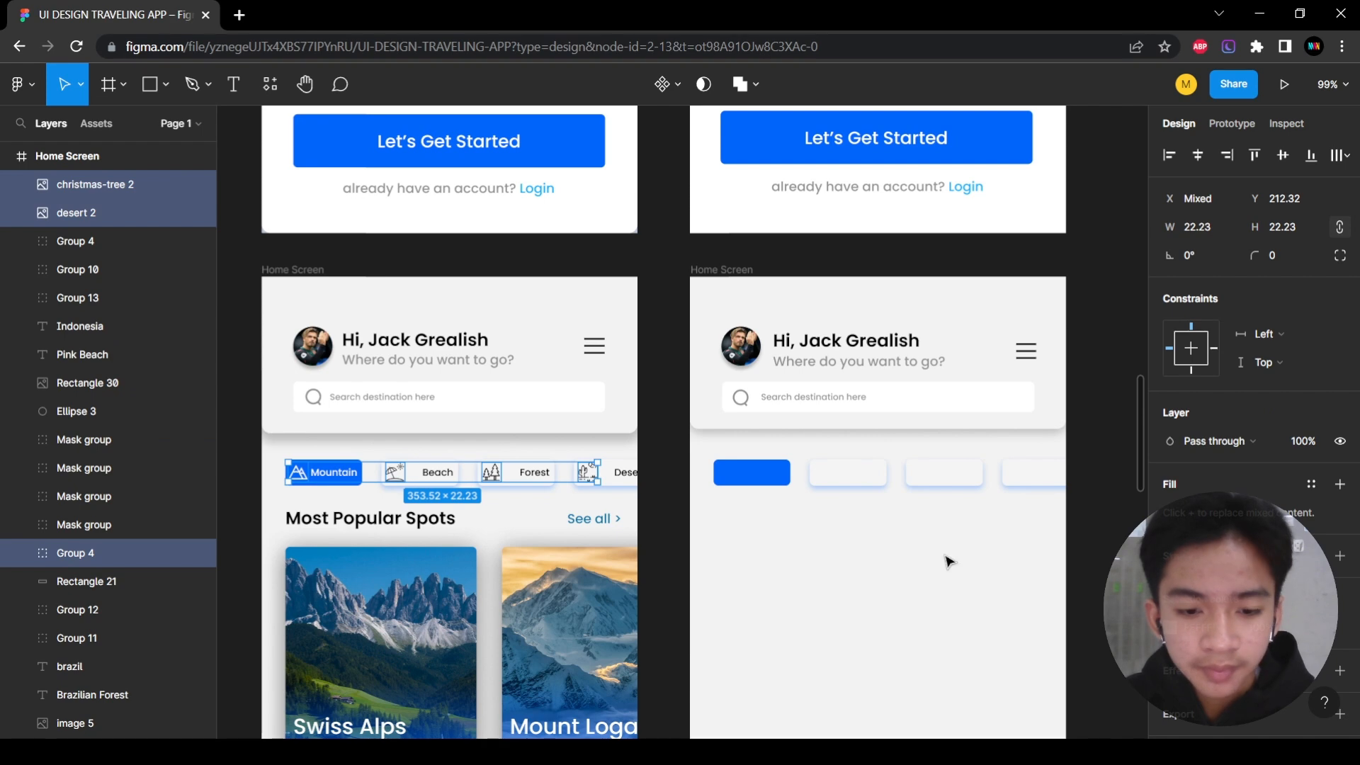
pyautogui.click(749, 275)
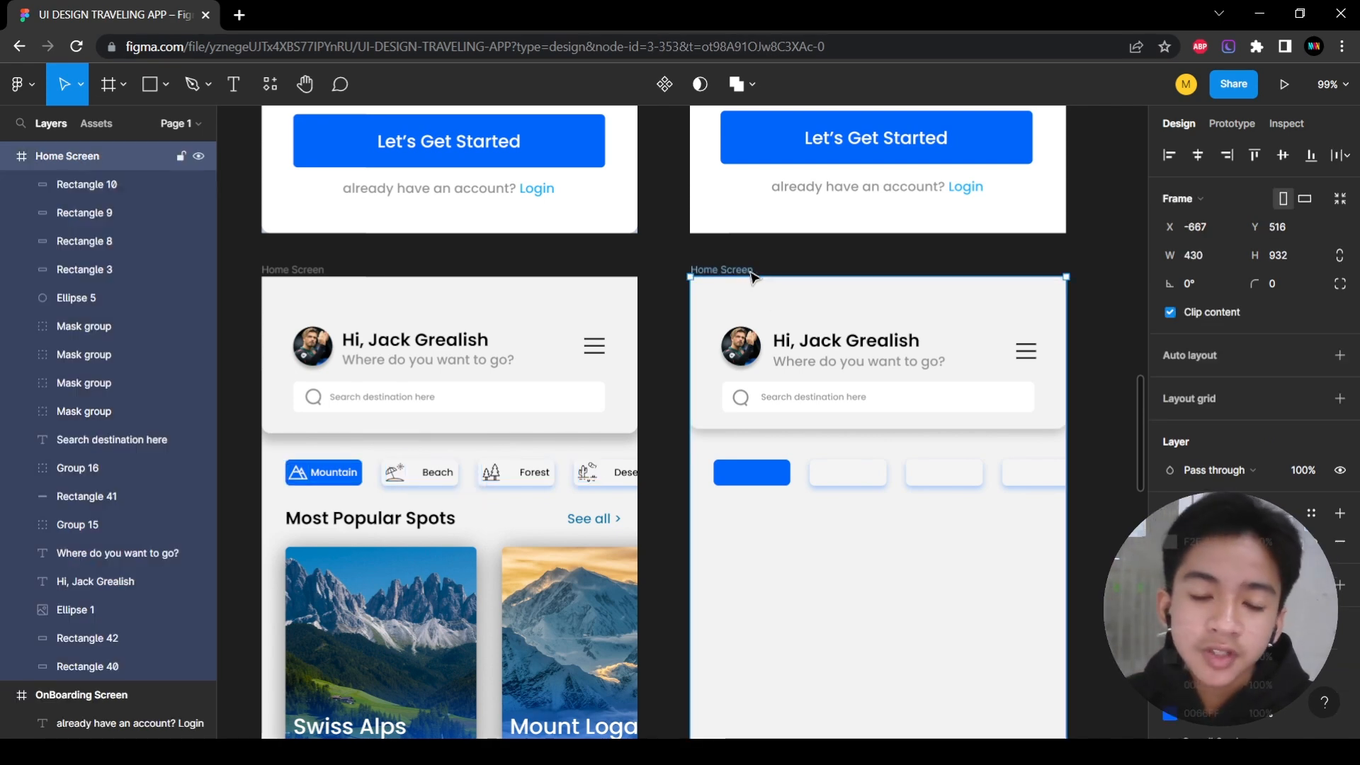
pyautogui.hotkey('ctrl', 'v')
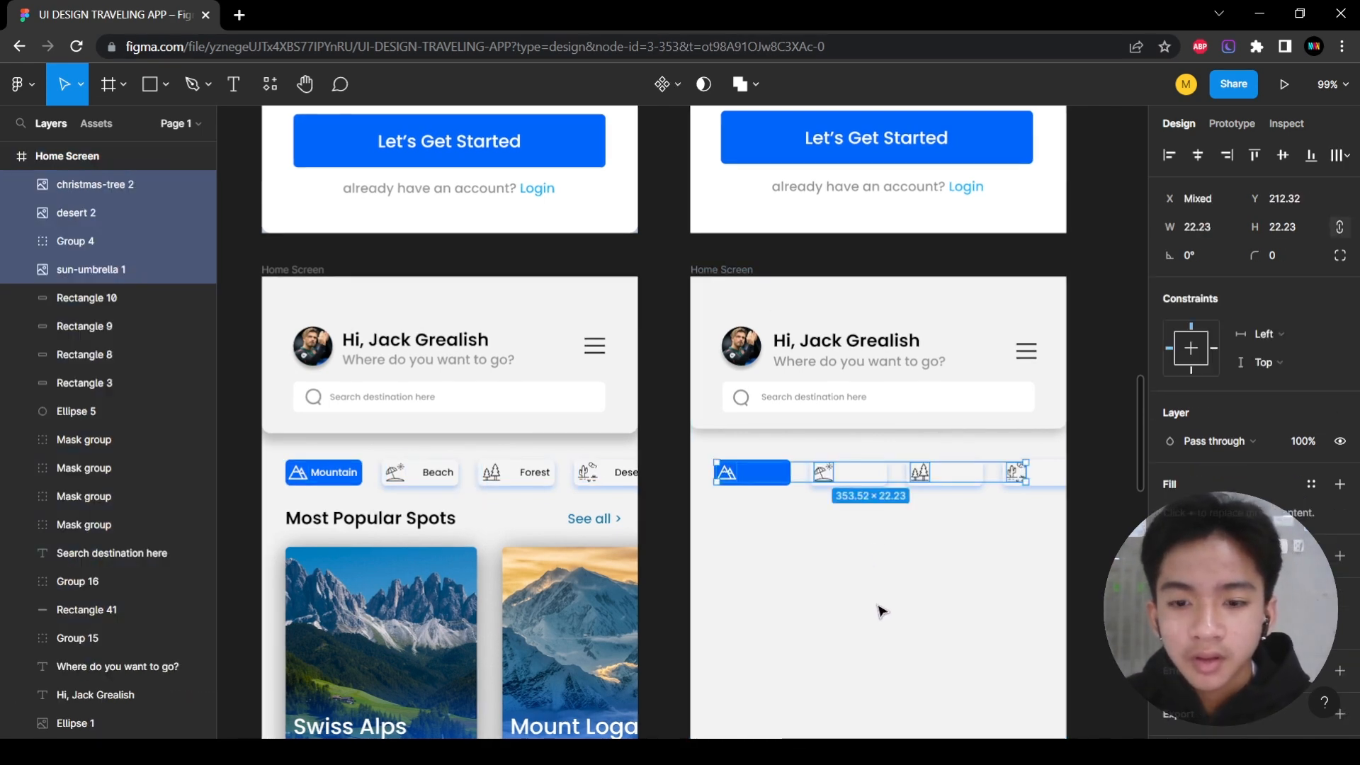
pyautogui.click(673, 543)
# Add a "Mountain" text label in Poppins Medium 11.12 to the new Home Screen, matching the reference label.
pyautogui.hscroll(2, 661, 475)
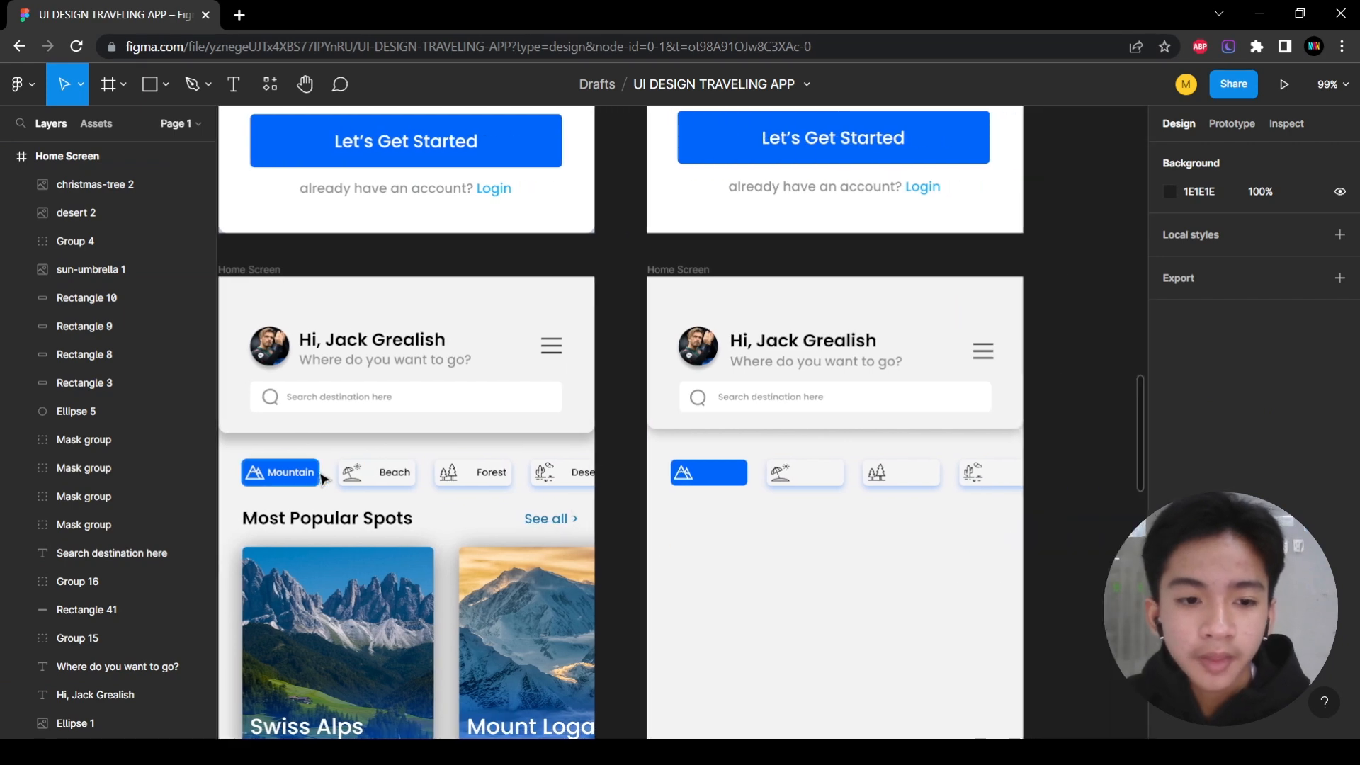
pyautogui.scroll(5, 306, 476)
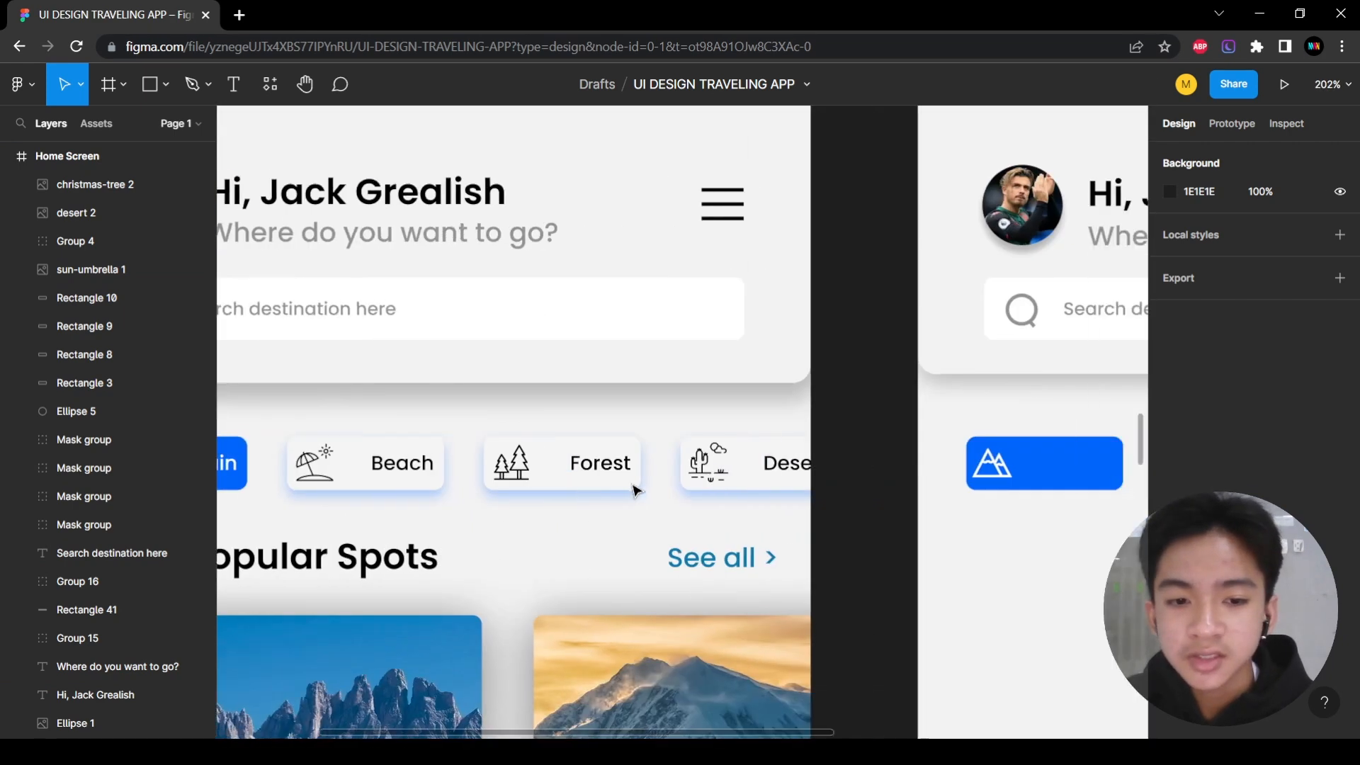
pyautogui.hscroll(-2, 418, 476)
pyautogui.click(299, 463)
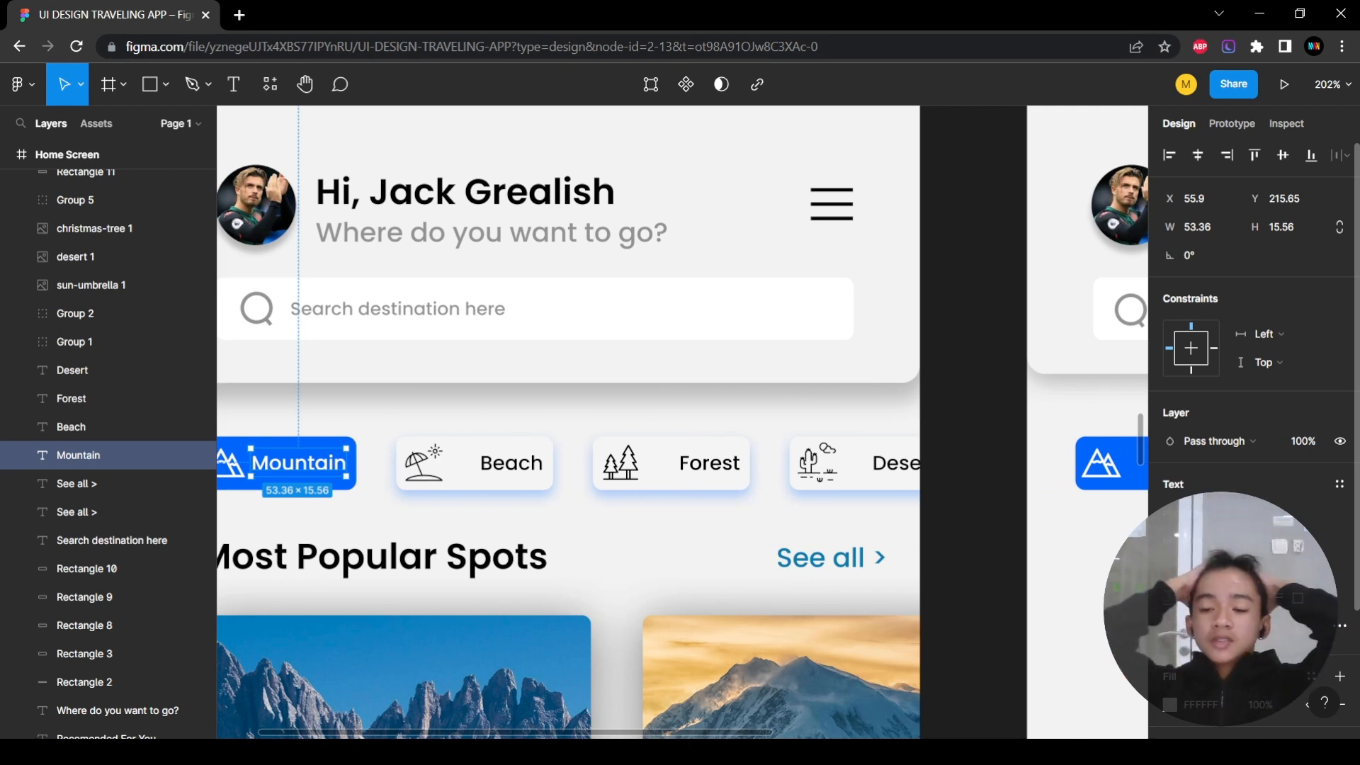
pyautogui.scroll(-3, 954, 541)
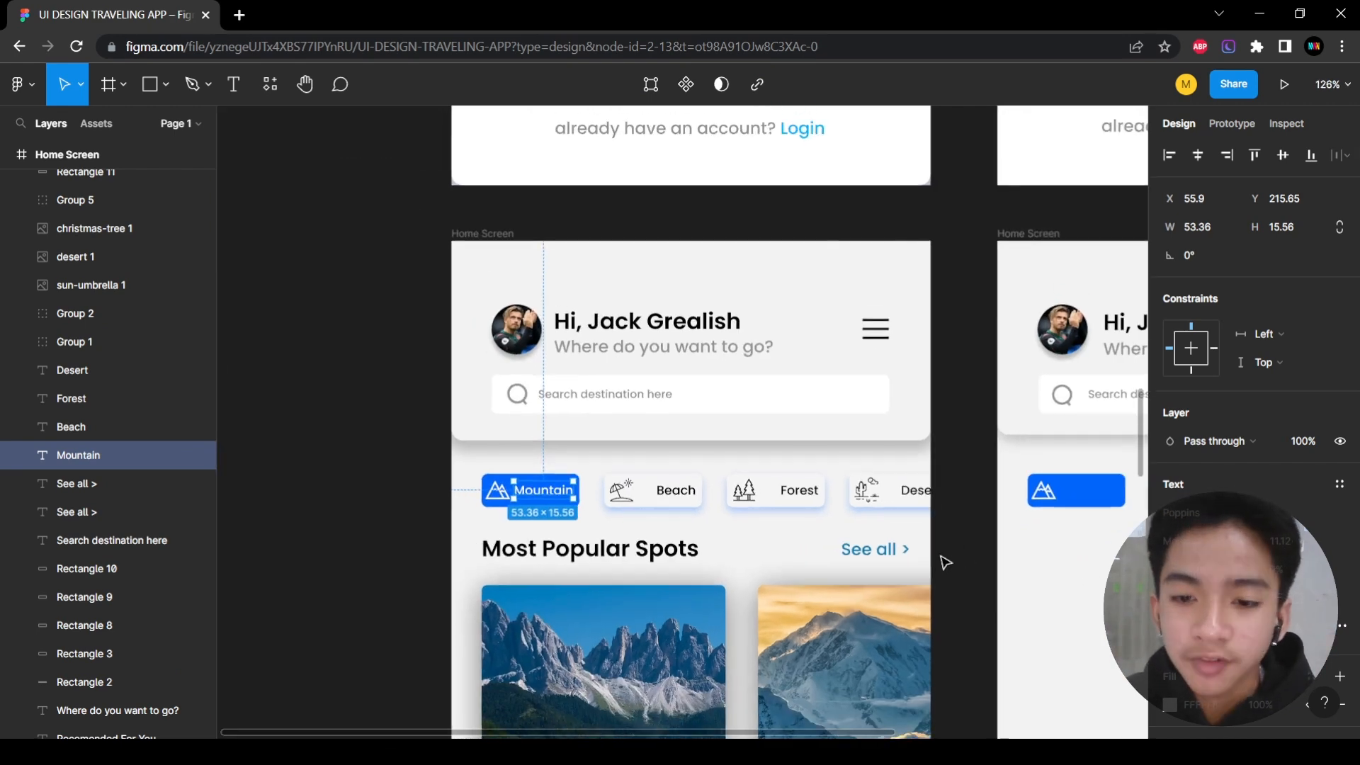
pyautogui.hscroll(6, 954, 543)
pyautogui.click(233, 83)
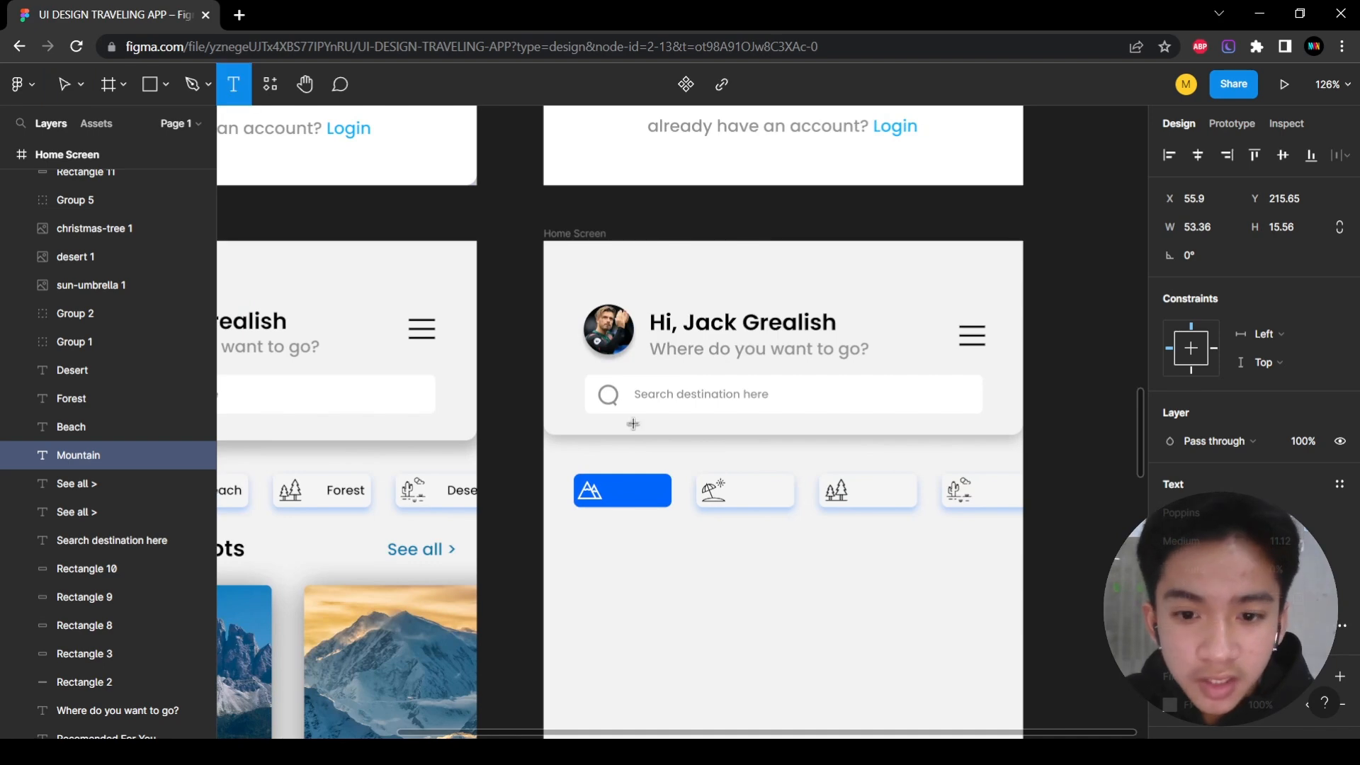
pyautogui.click(631, 496)
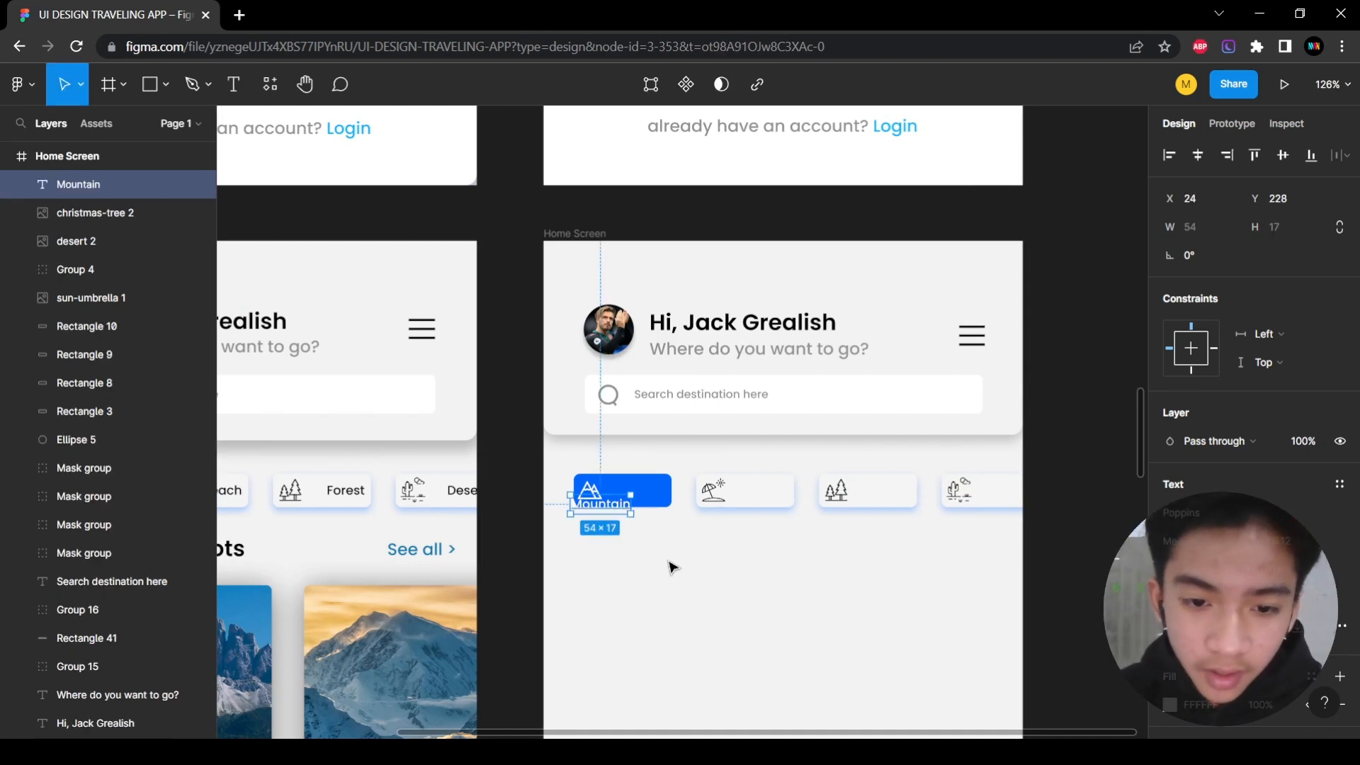
# Position the Mountain label beside the mountain icon on the blue button at X 57, Y 216.
pyautogui.scroll(5, 611, 539)
pyautogui.moveTo(600, 488); pyautogui.dragTo(650, 470)
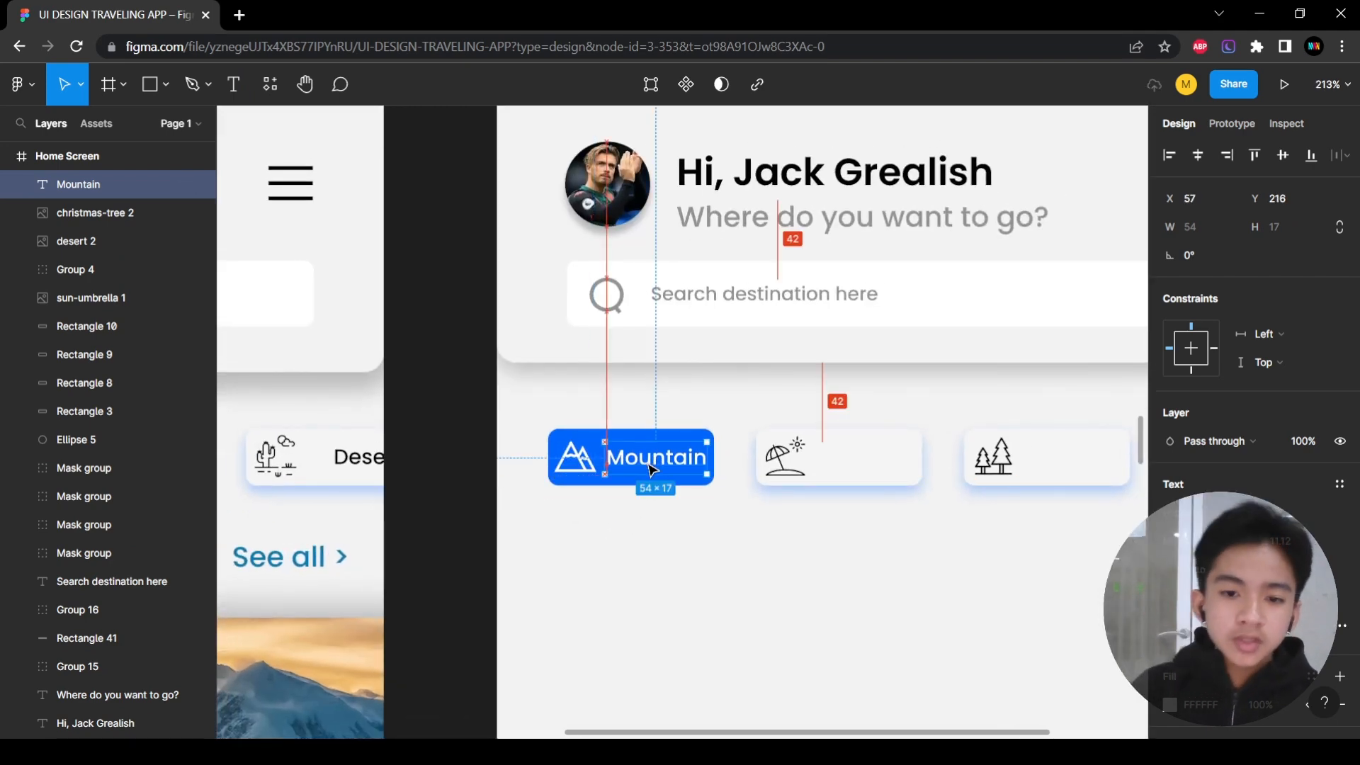
pyautogui.hscroll(3, 741, 539)
pyautogui.hscroll(-3, 741, 544)
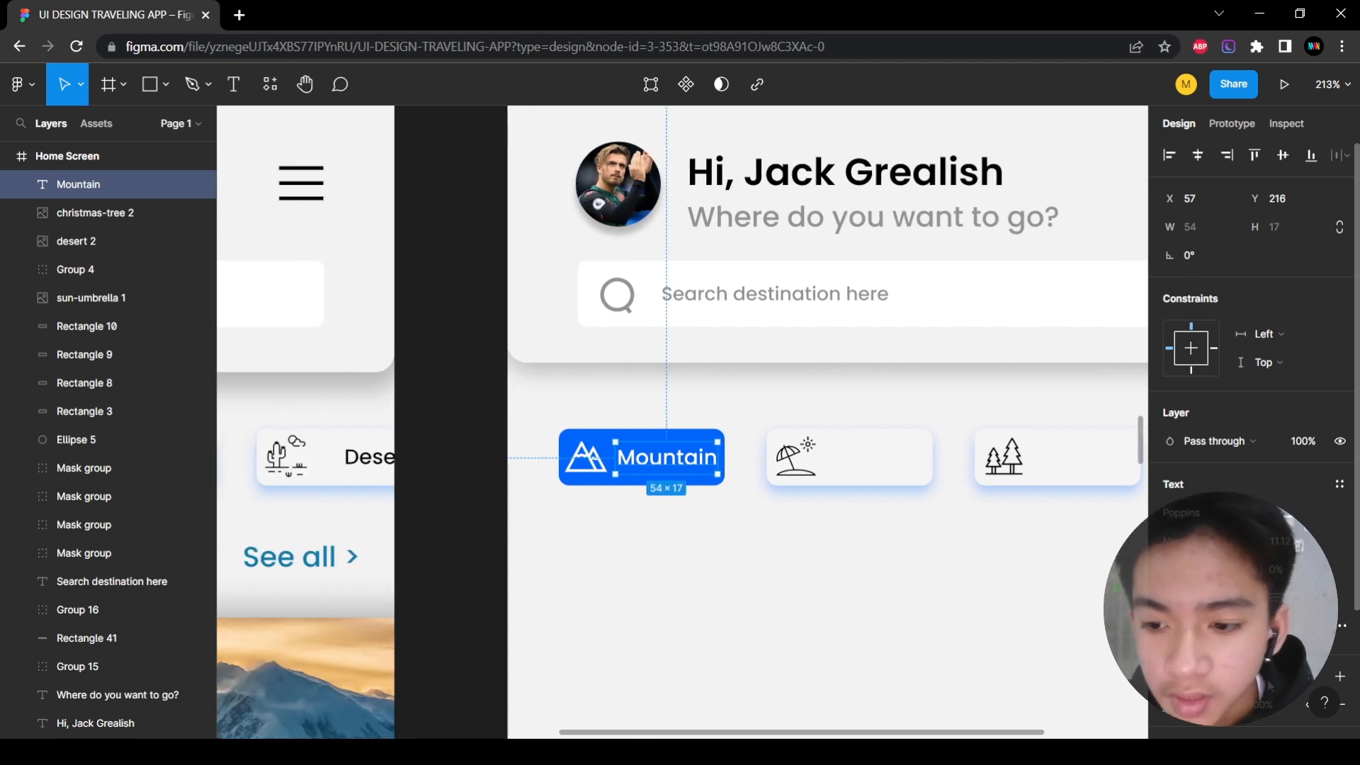
# Try black as the Mountain label's fill, then change it to the off-white document colour.
pyautogui.scroll(-2, 1254, 354)
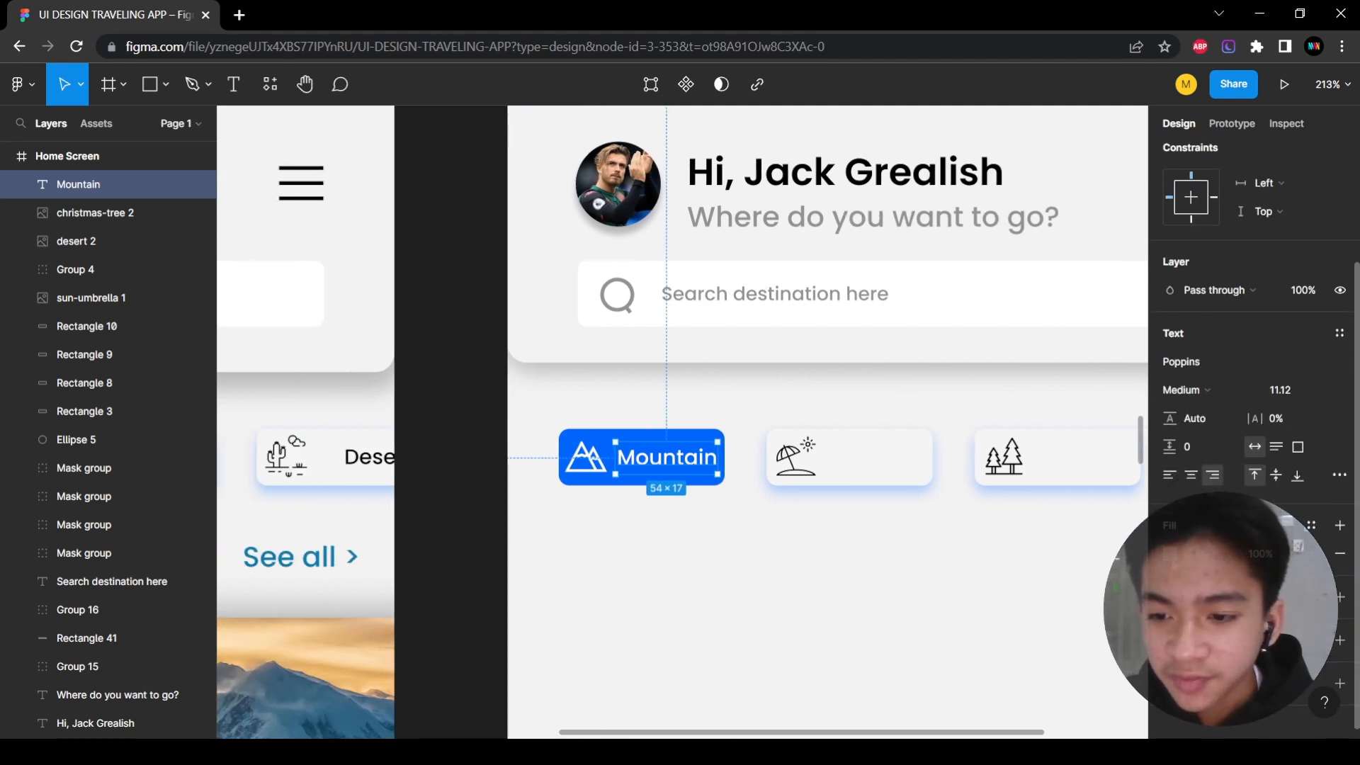
pyautogui.click(1170, 553)
pyautogui.click(1001, 654)
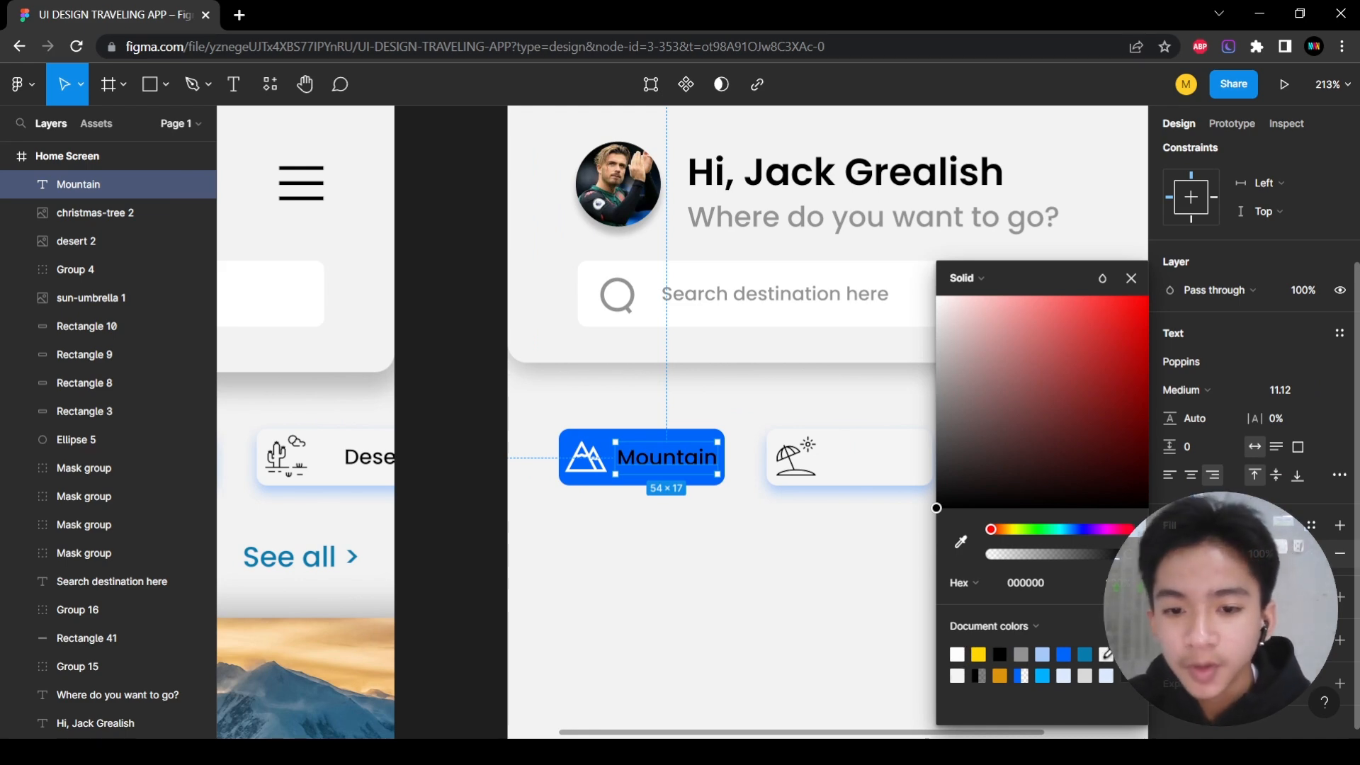
pyautogui.click(1106, 654)
pyautogui.click(722, 588)
# Examine the new Mountain button's icon and label and compare them with the reference category buttons.
pyautogui.hscroll(-1, 741, 586)
pyautogui.hscroll(3, 741, 586)
pyautogui.hscroll(-1, 558, 552)
pyautogui.click(549, 470)
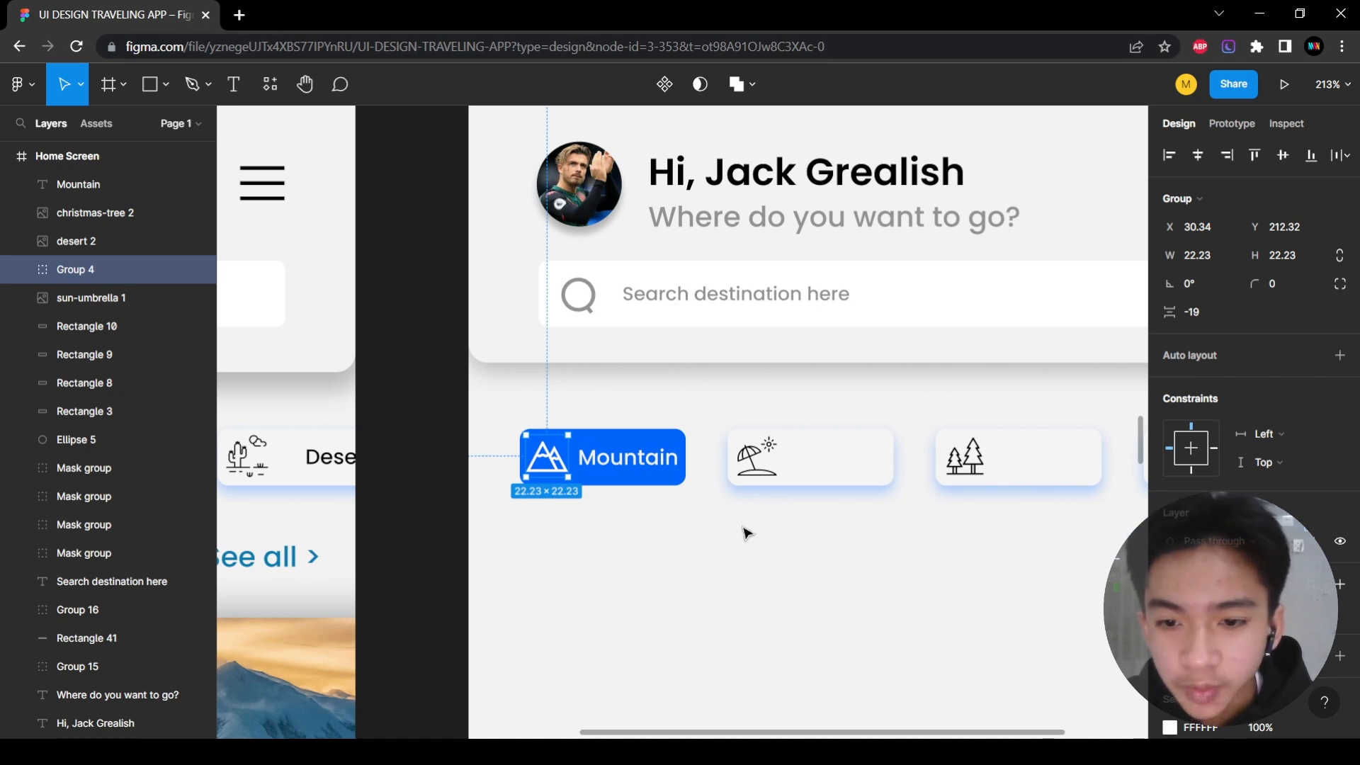
pyautogui.hscroll(2, 744, 532)
pyautogui.click(674, 580)
pyautogui.hscroll(-3, 673, 581)
pyautogui.hscroll(3, 609, 536)
pyautogui.hscroll(-5, 544, 492)
pyautogui.hscroll(5, 658, 524)
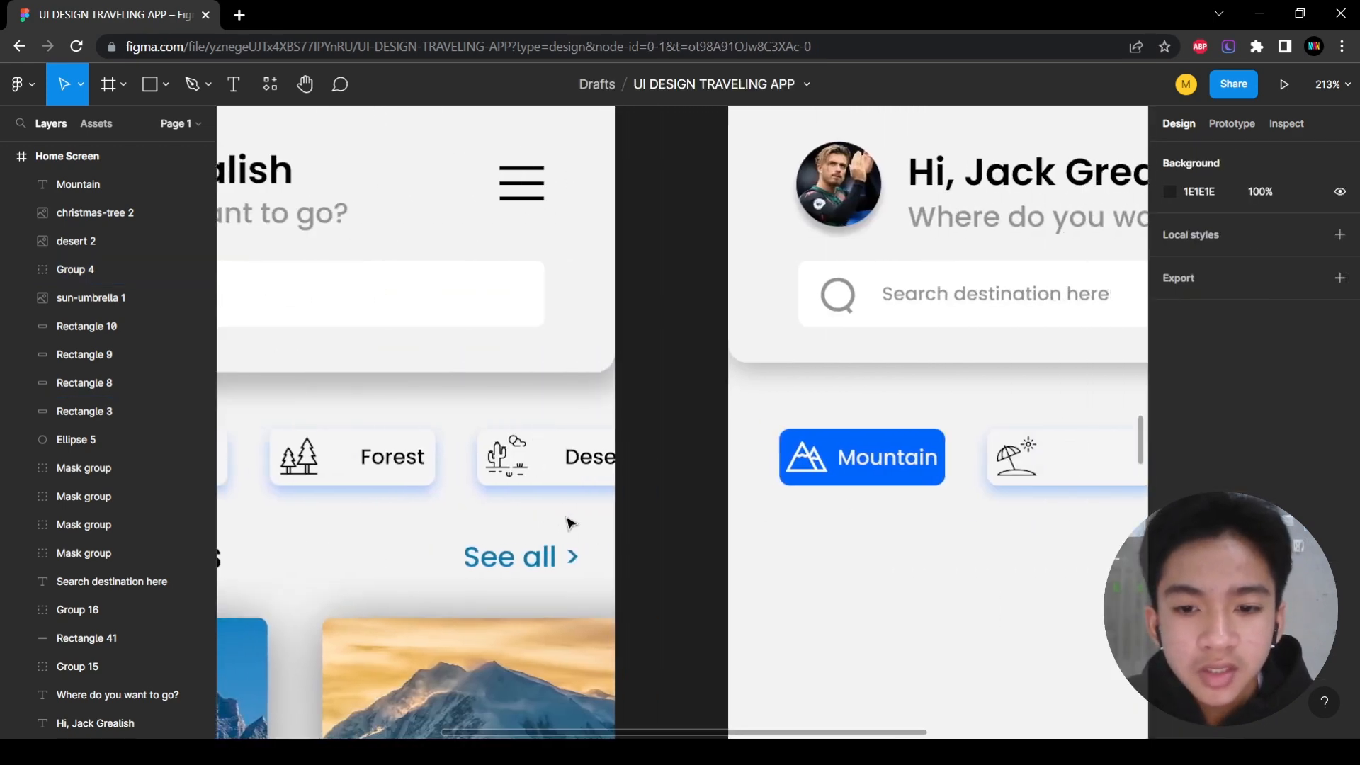
# Duplicate the Mountain label and place the copy beside the beach icon on the second button at X 167, Y 216.
pyautogui.click(606, 462)
pyautogui.hotkey('ctrl', 'd')
pyautogui.moveTo(649, 471); pyautogui.dragTo(811, 475)
pyautogui.hscroll(3, 991, 553)
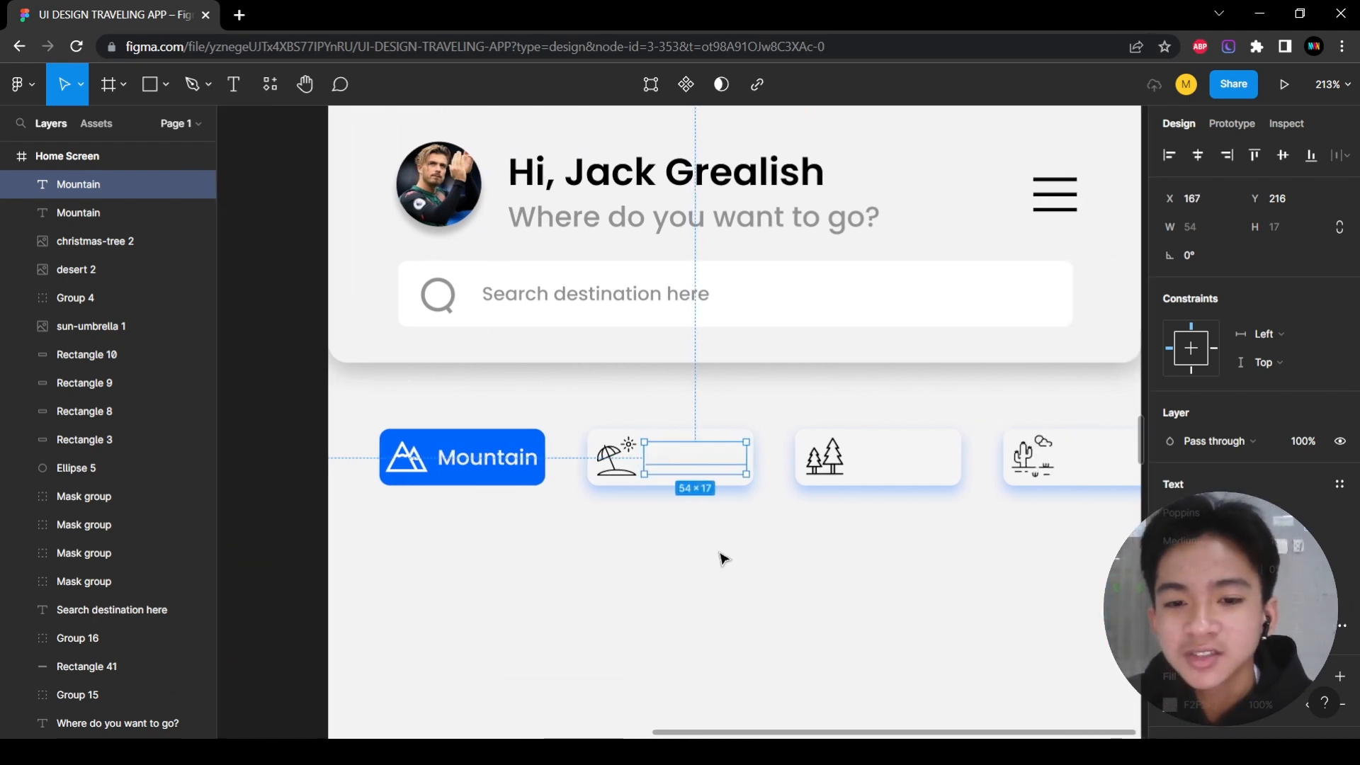
# Set the fill of the copied label on the beach button to black (000000) and change its text to Beach.
pyautogui.scroll(-2, 1254, 425)
pyautogui.click(1171, 594)
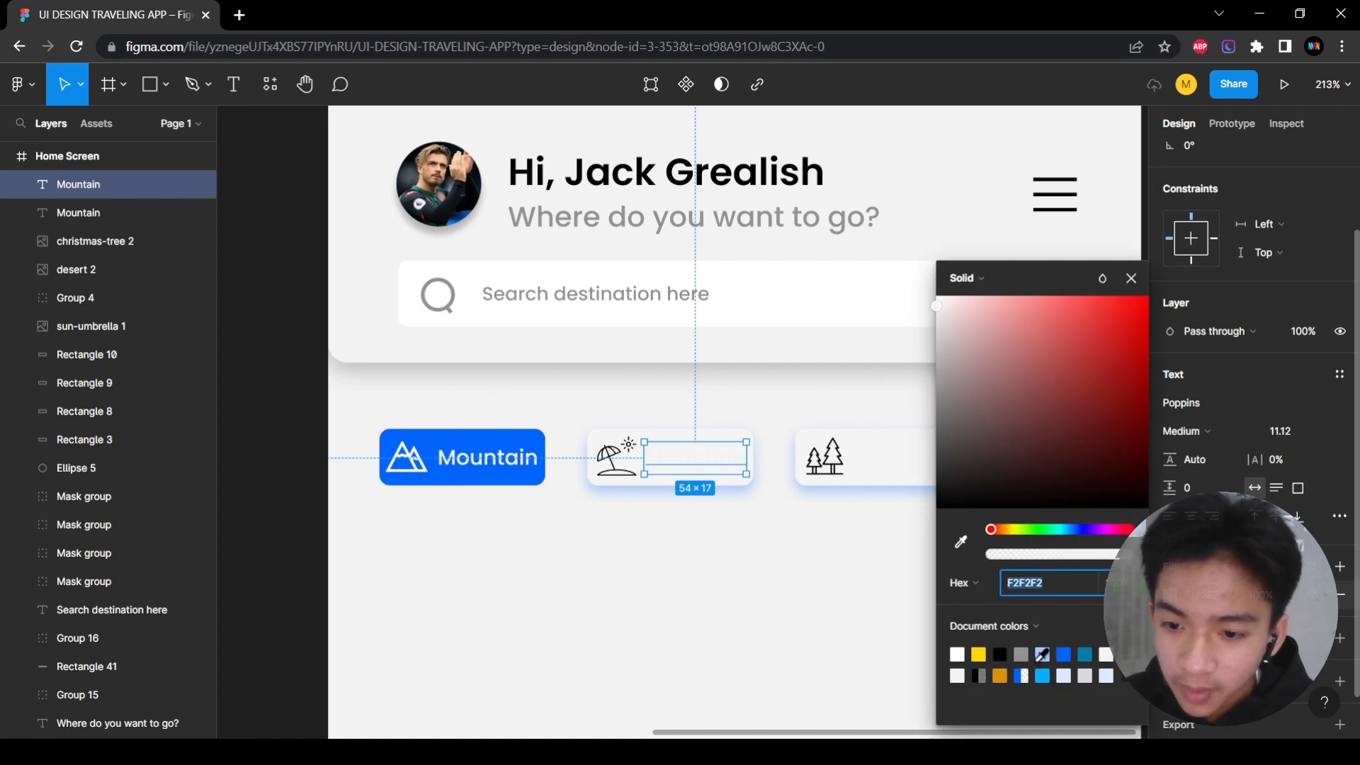
pyautogui.click(999, 654)
pyautogui.doubleClick(685, 462)
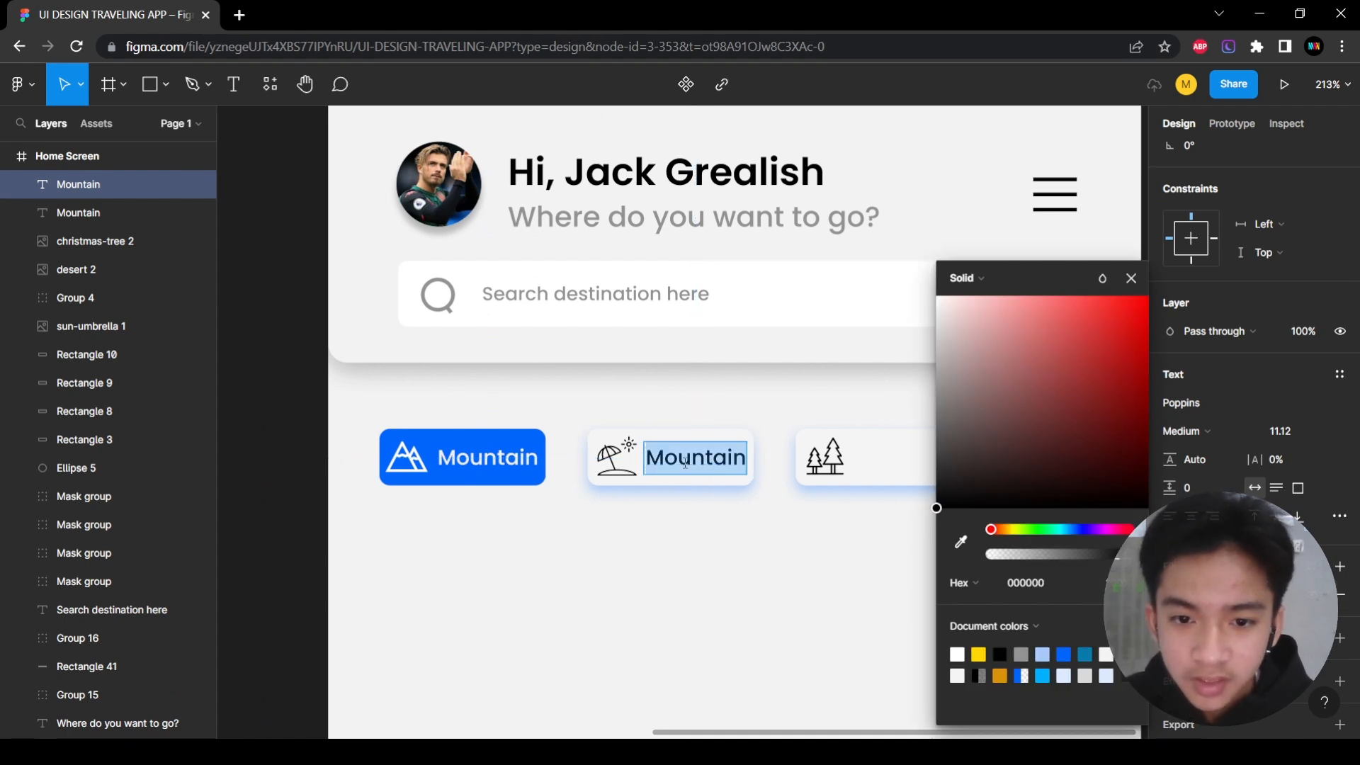
pyautogui.write('Beach')
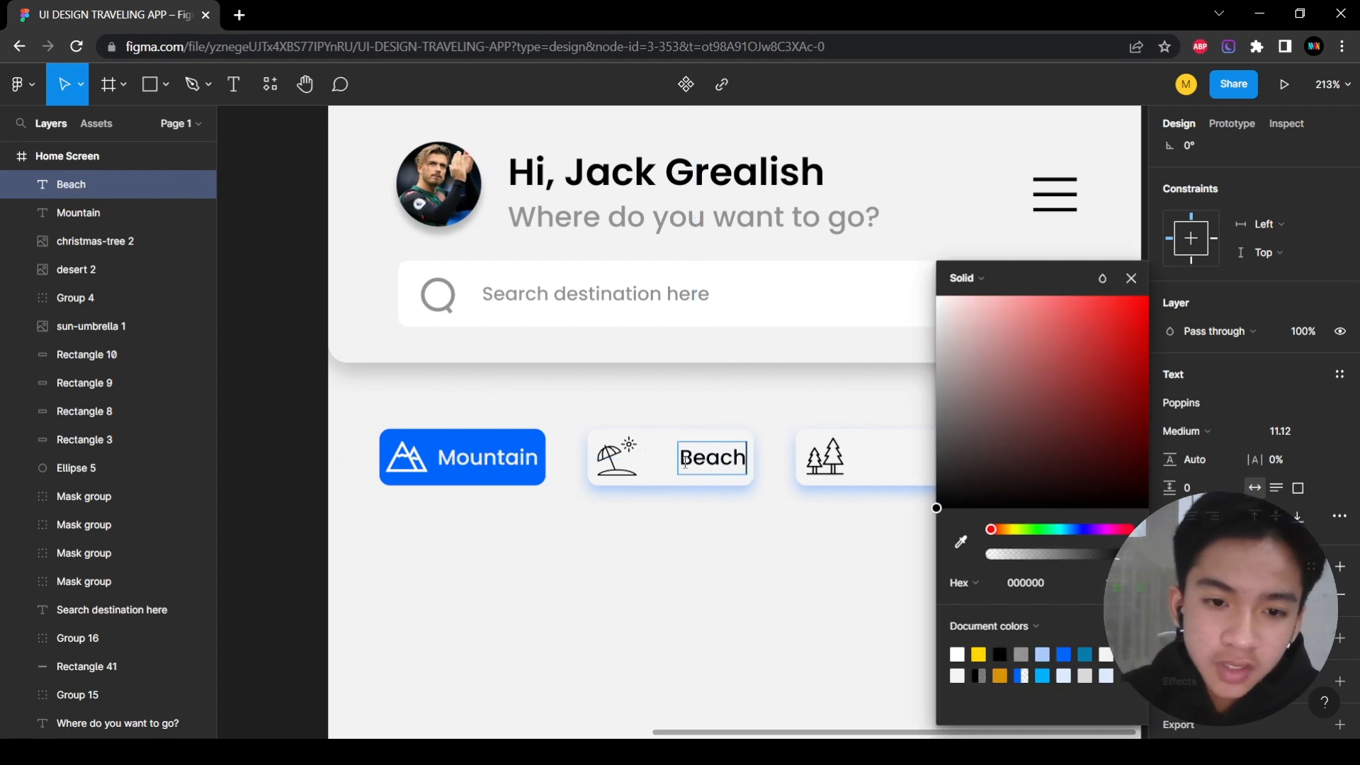
pyautogui.click(749, 580)
# Duplicate the Beach label onto the third button beside the tree icon at X 295, Y 216, and change its text to Forest.
pyautogui.hscroll(3, 686, 580)
pyautogui.click(686, 580)
pyautogui.hscroll(1, 375, 457)
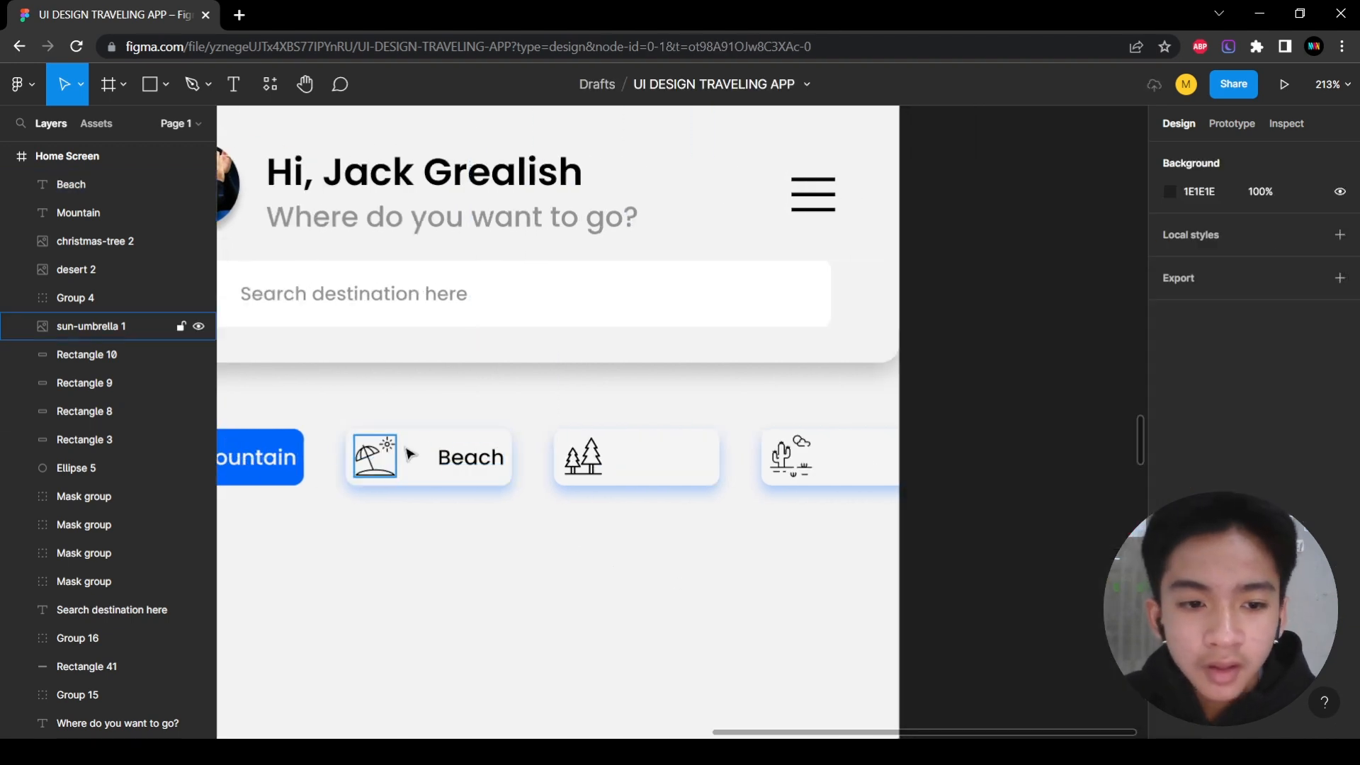
pyautogui.hscroll(-3, 693, 501)
pyautogui.hscroll(2, 566, 467)
pyautogui.click(564, 467)
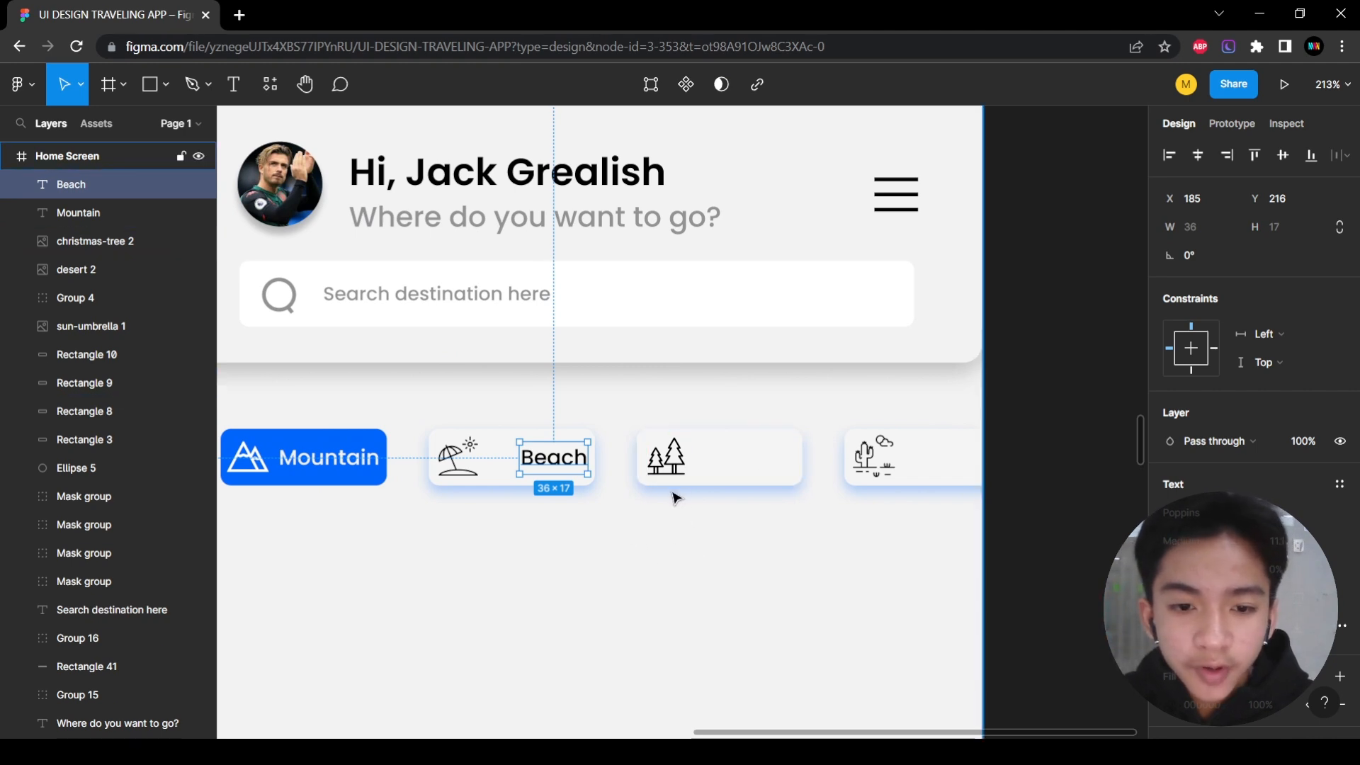
pyautogui.hotkey('ctrl', 'd')
pyautogui.moveTo(553, 462); pyautogui.dragTo(760, 461)
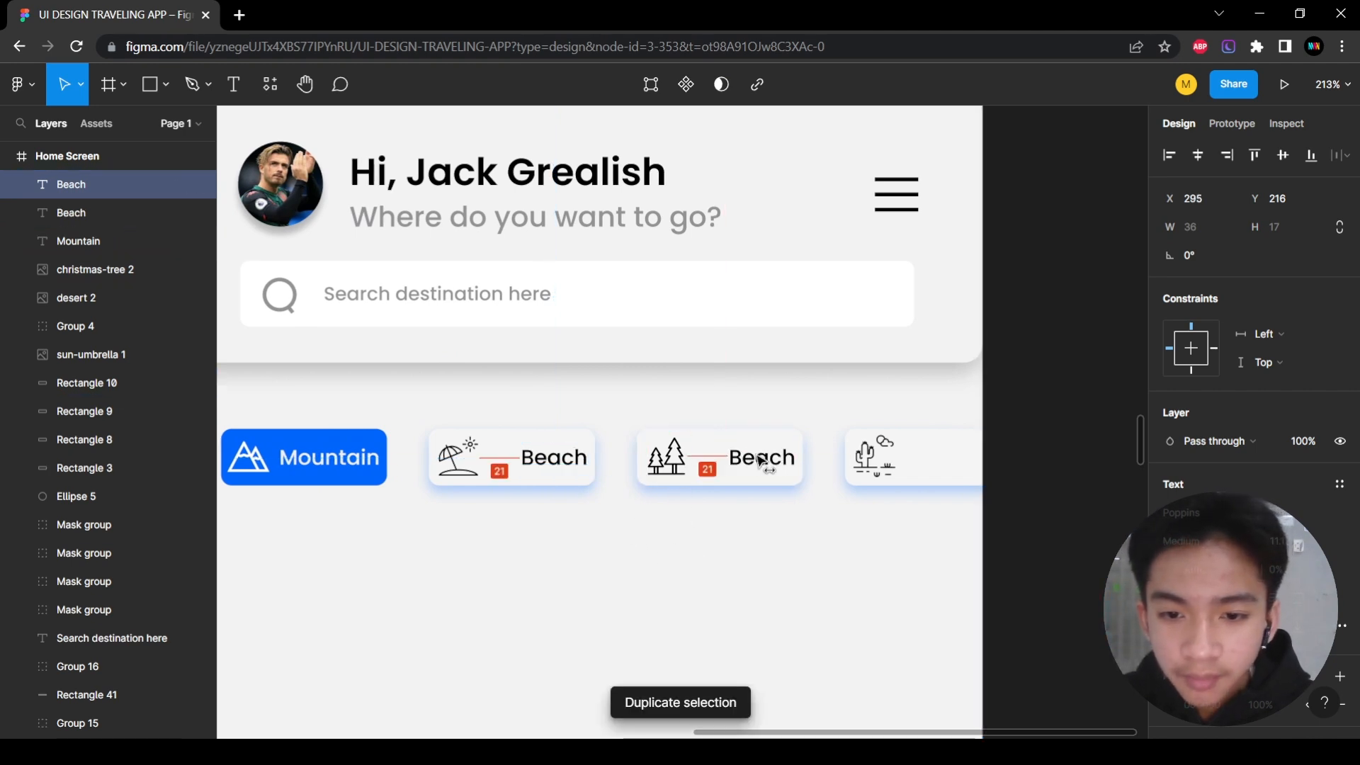
pyautogui.doubleClick(760, 460)
pyautogui.write('Forest')
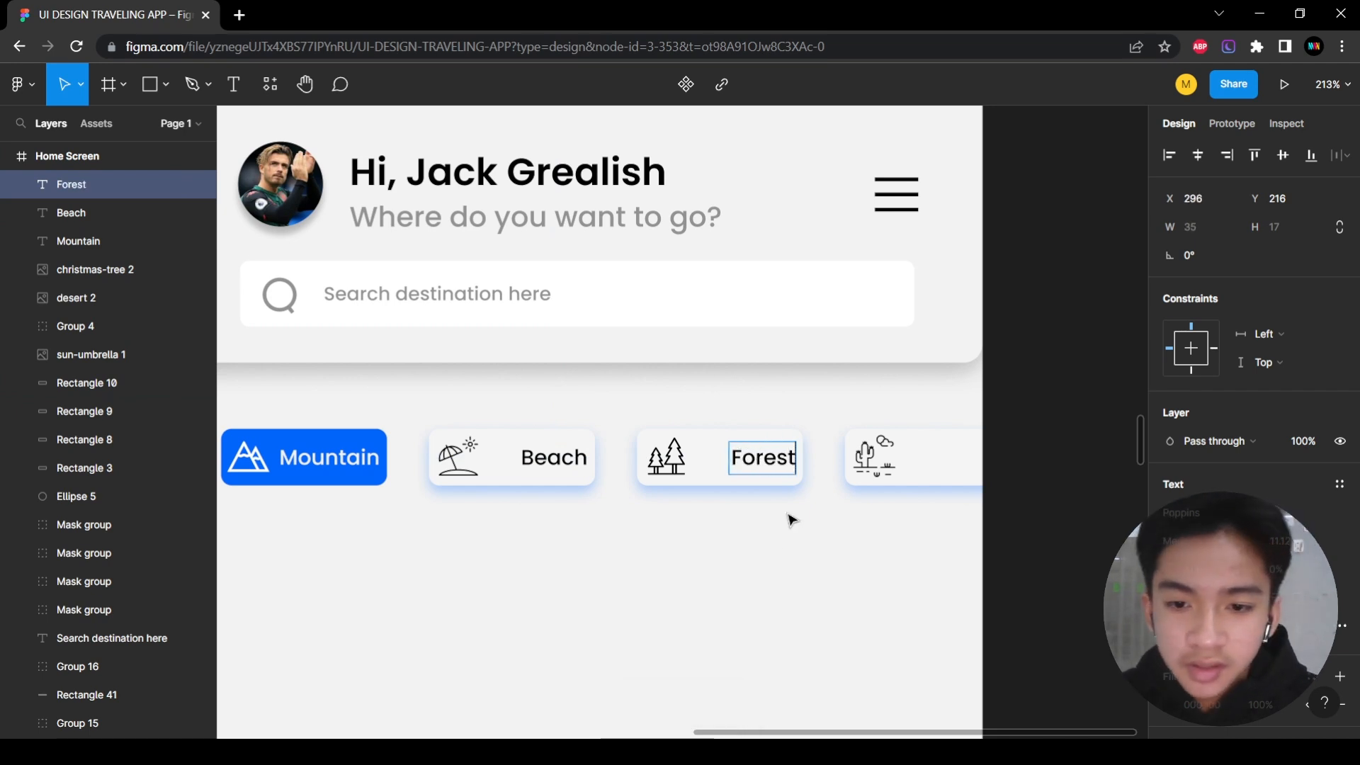
pyautogui.press('Escape')
# Duplicate the Forest label onto the fourth button beside the cactus icon, change its text to Desert, and position it at X 401, Y 216.
pyautogui.hotkey('ctrl', 'd')
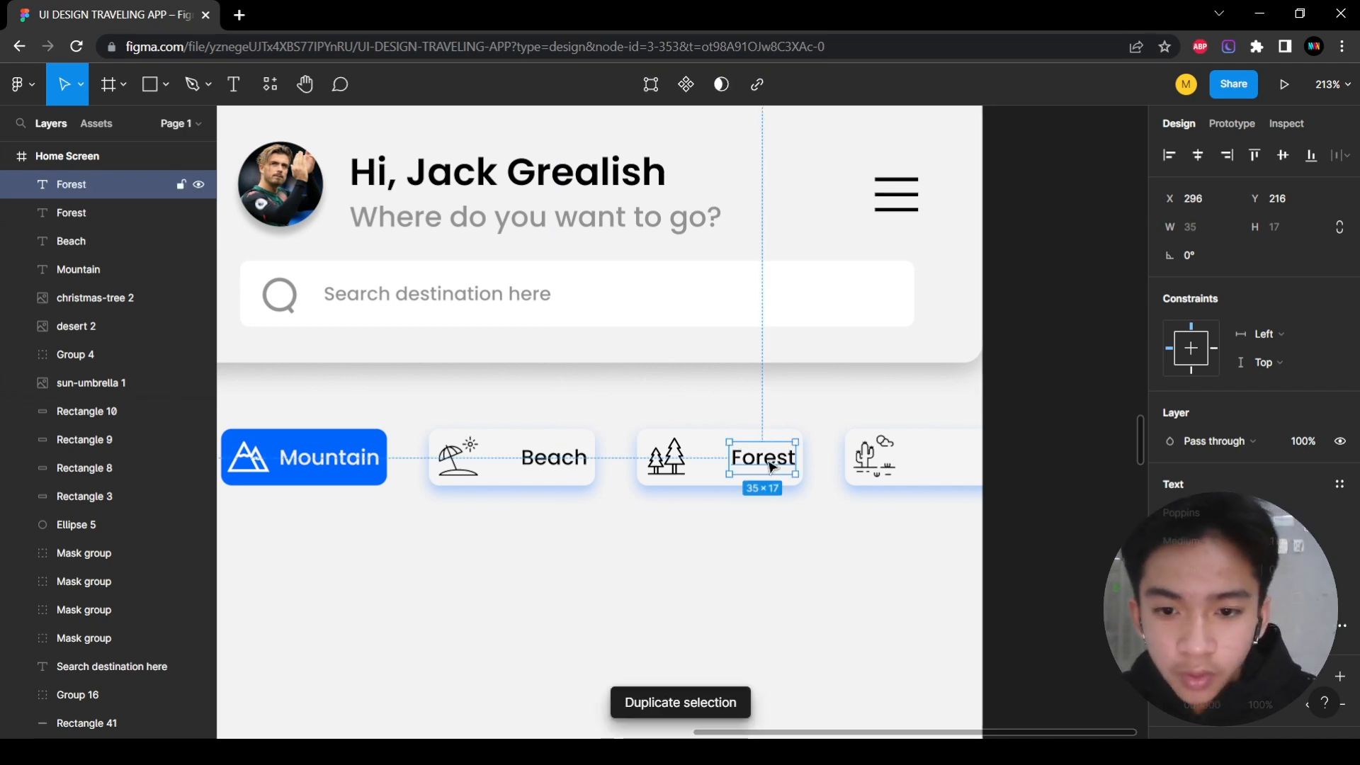
pyautogui.moveTo(772, 467); pyautogui.dragTo(958, 465)
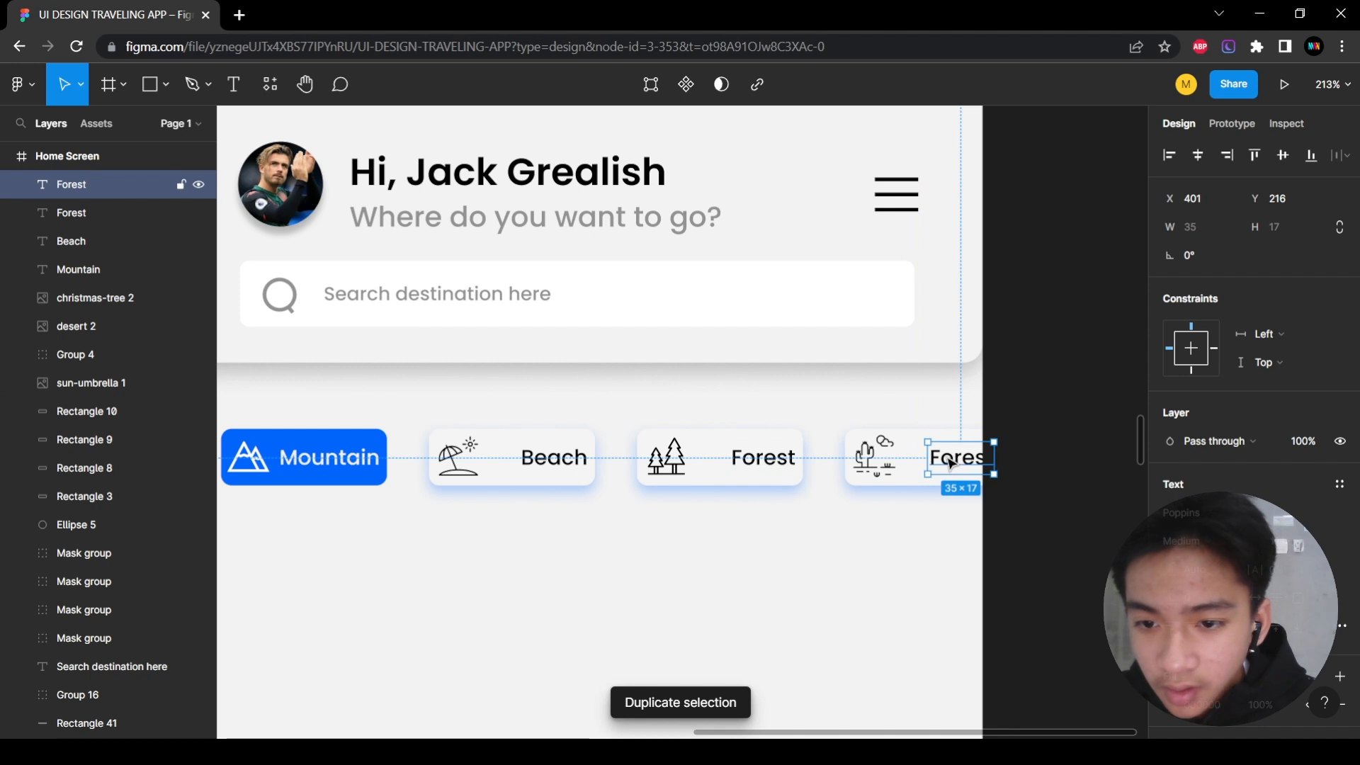
pyautogui.doubleClick(952, 462)
pyautogui.write('Deser')
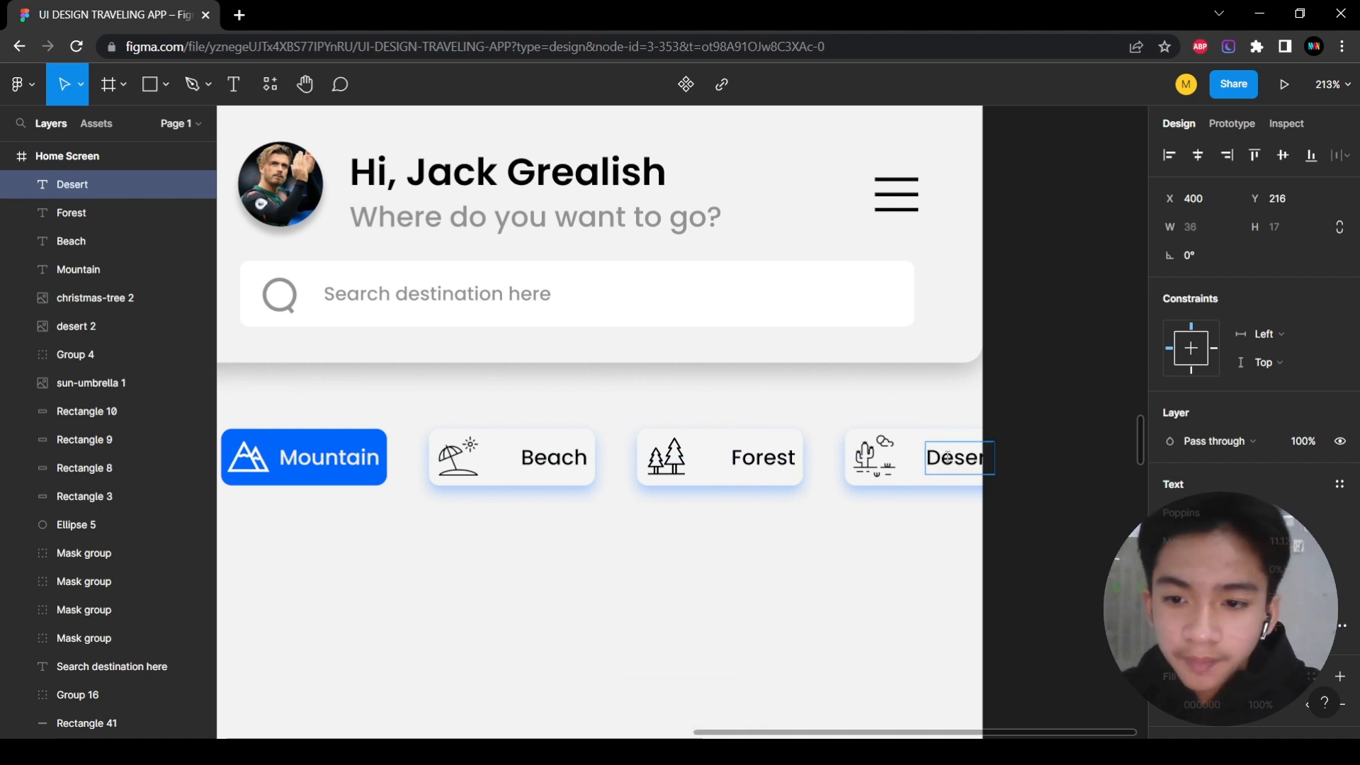
pyautogui.press('Escape')
pyautogui.moveTo(951, 469)
pyautogui.mouseDown()
pyautogui.moveTo(972, 471)
pyautogui.moveTo(952, 469)
pyautogui.mouseUp()
# Examine the new row of category buttons and compare its icons, labels and spacing with the reference home screen.
pyautogui.hscroll(-8, 947, 564)
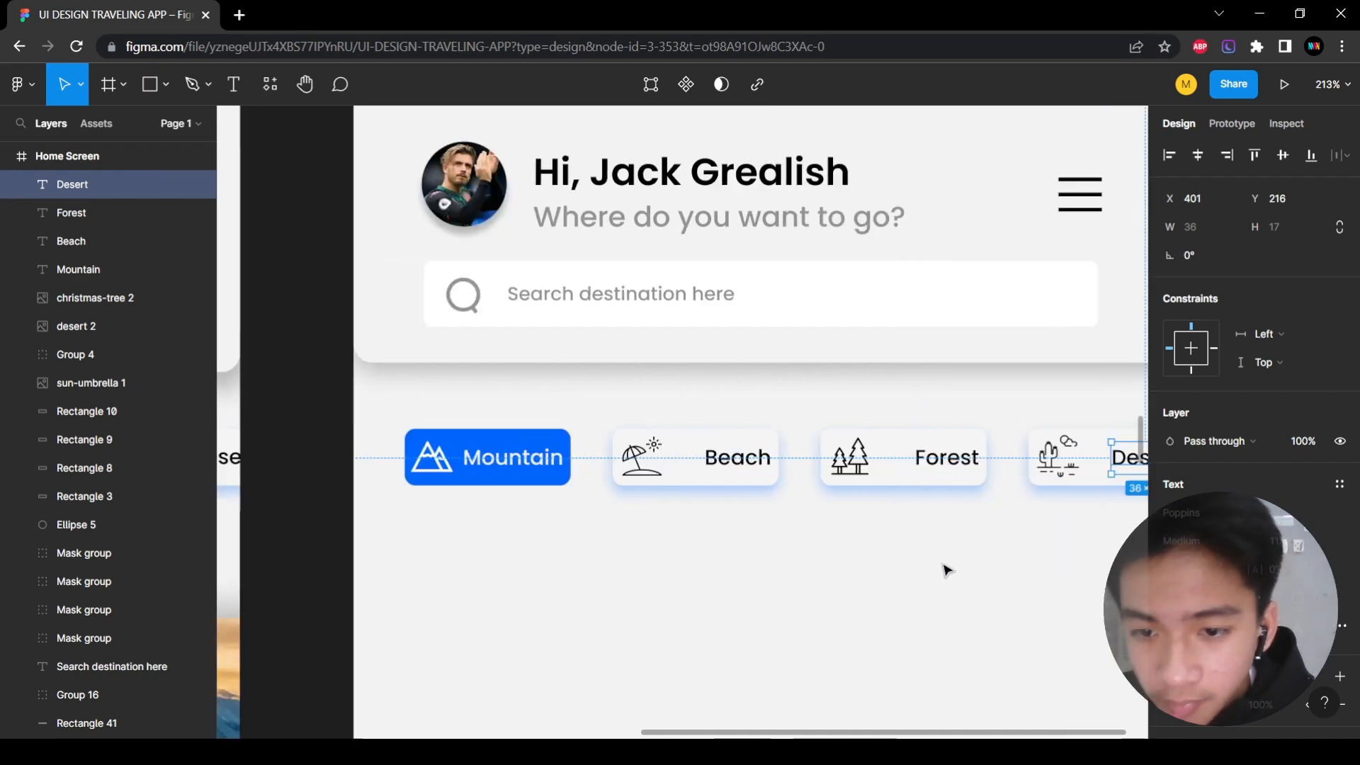
pyautogui.hscroll(7, 928, 596)
pyautogui.scroll(-5, 928, 594)
pyautogui.click(1027, 612)
pyautogui.hscroll(3, 991, 623)
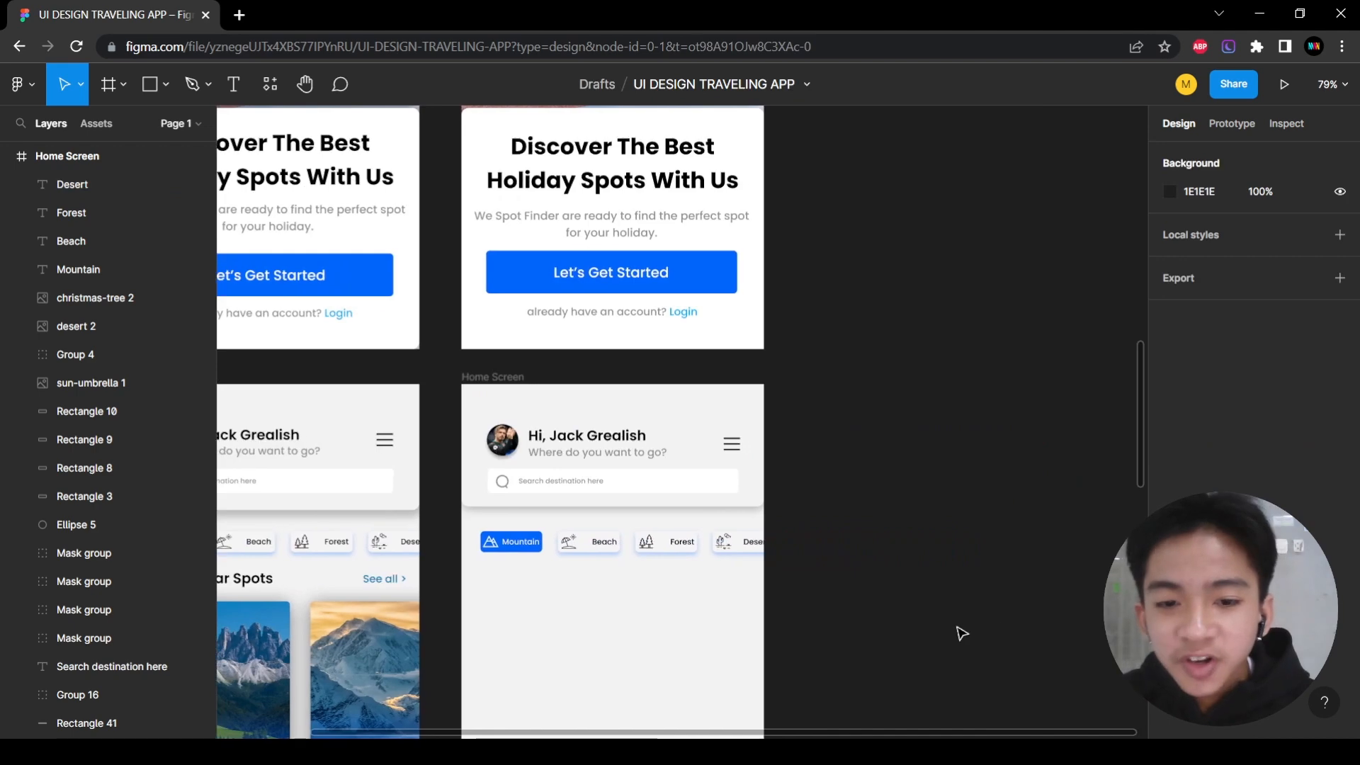
pyautogui.scroll(7, 711, 561)
pyautogui.hscroll(4, 756, 416)
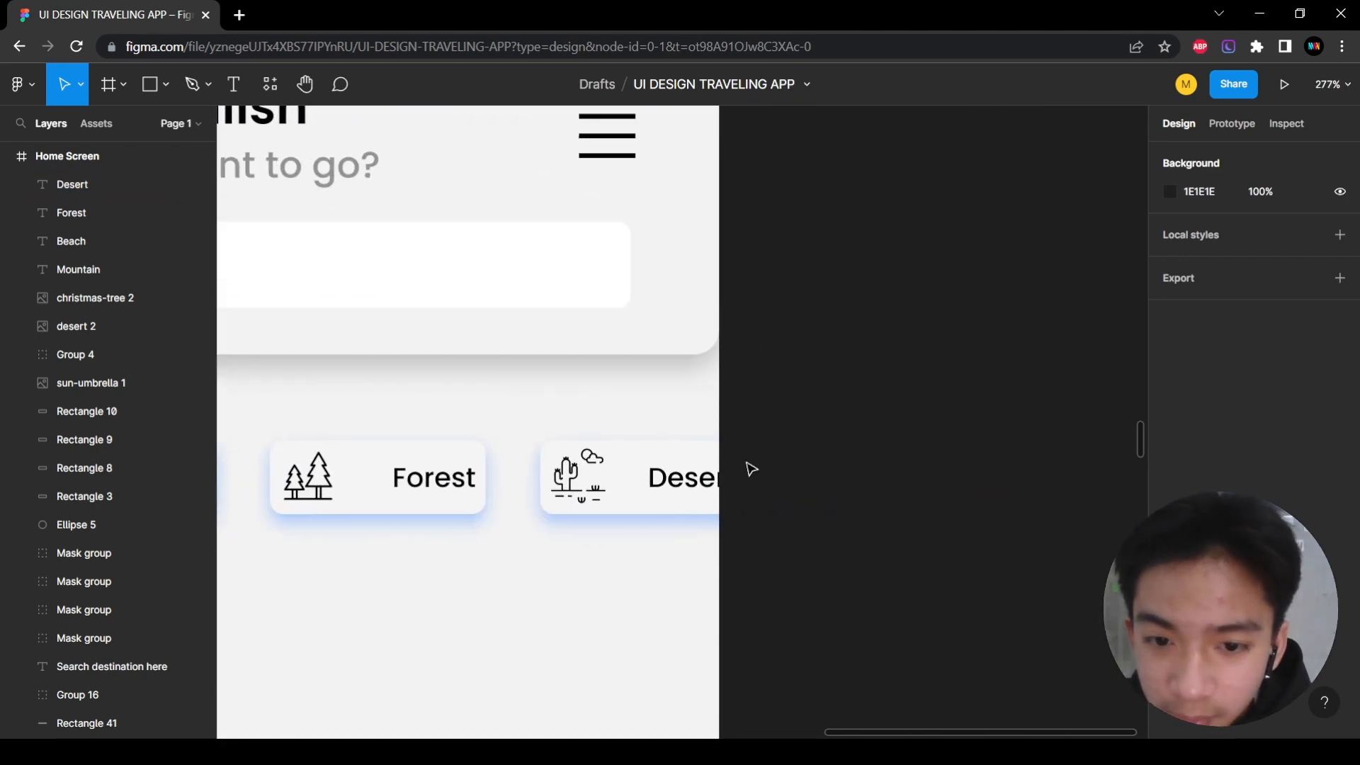
pyautogui.scroll(-5, 758, 566)
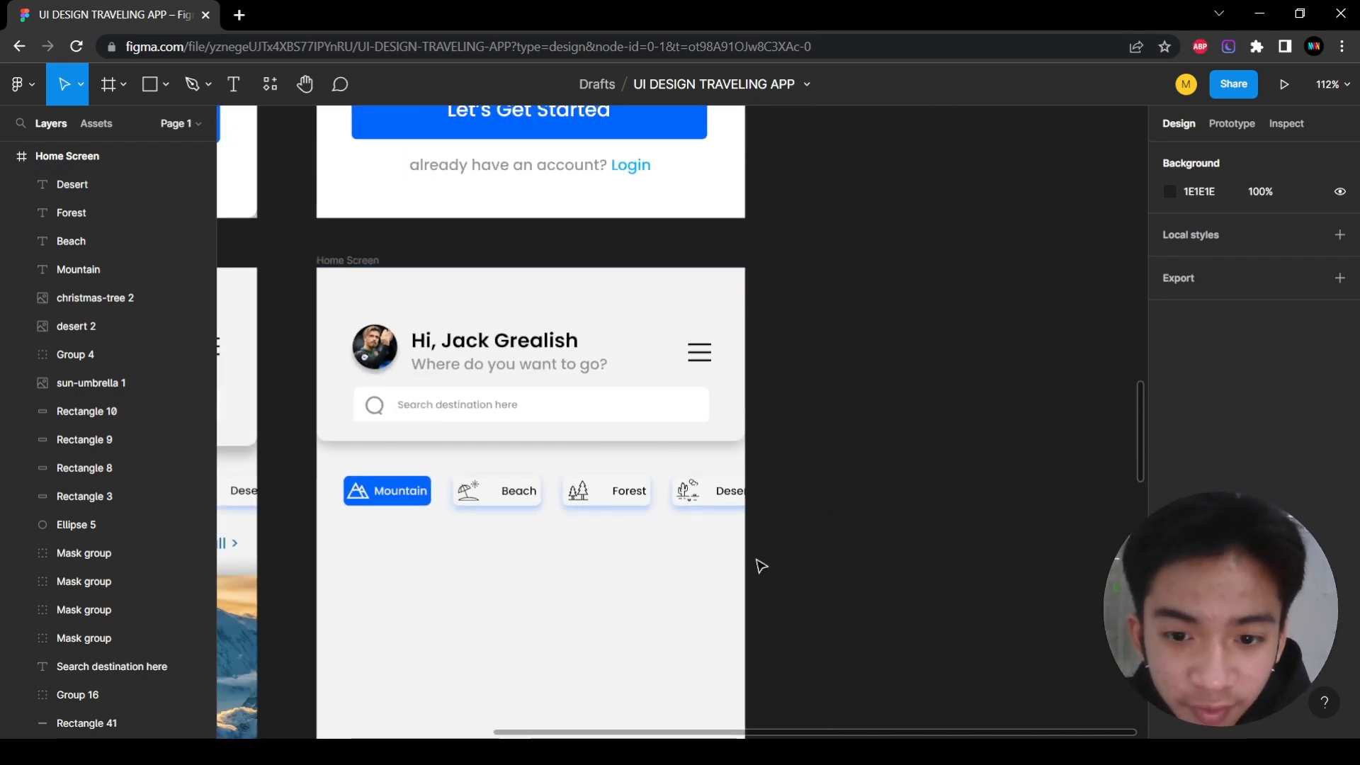
pyautogui.hscroll(-3, 807, 542)
pyautogui.hscroll(2, 857, 566)
pyautogui.hscroll(-3, 857, 603)
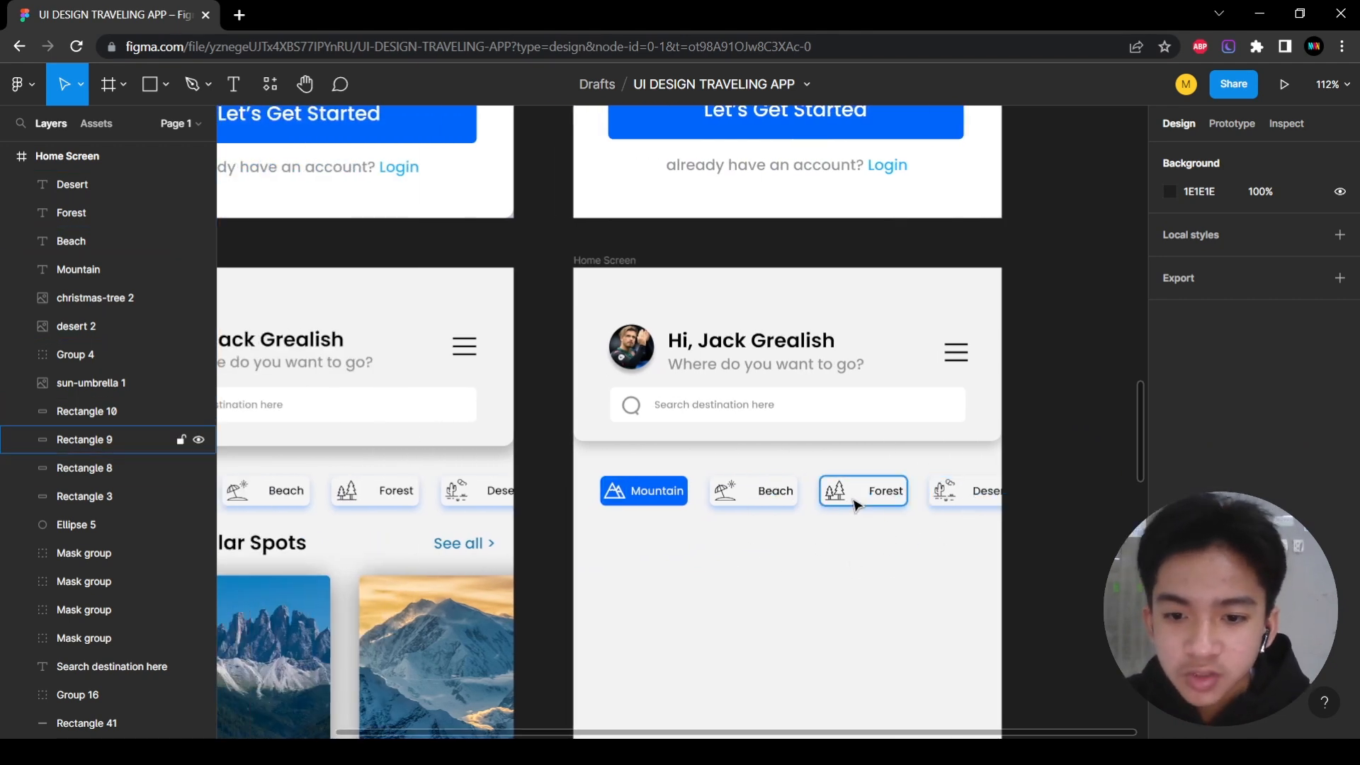
pyautogui.scroll(5, 715, 524)
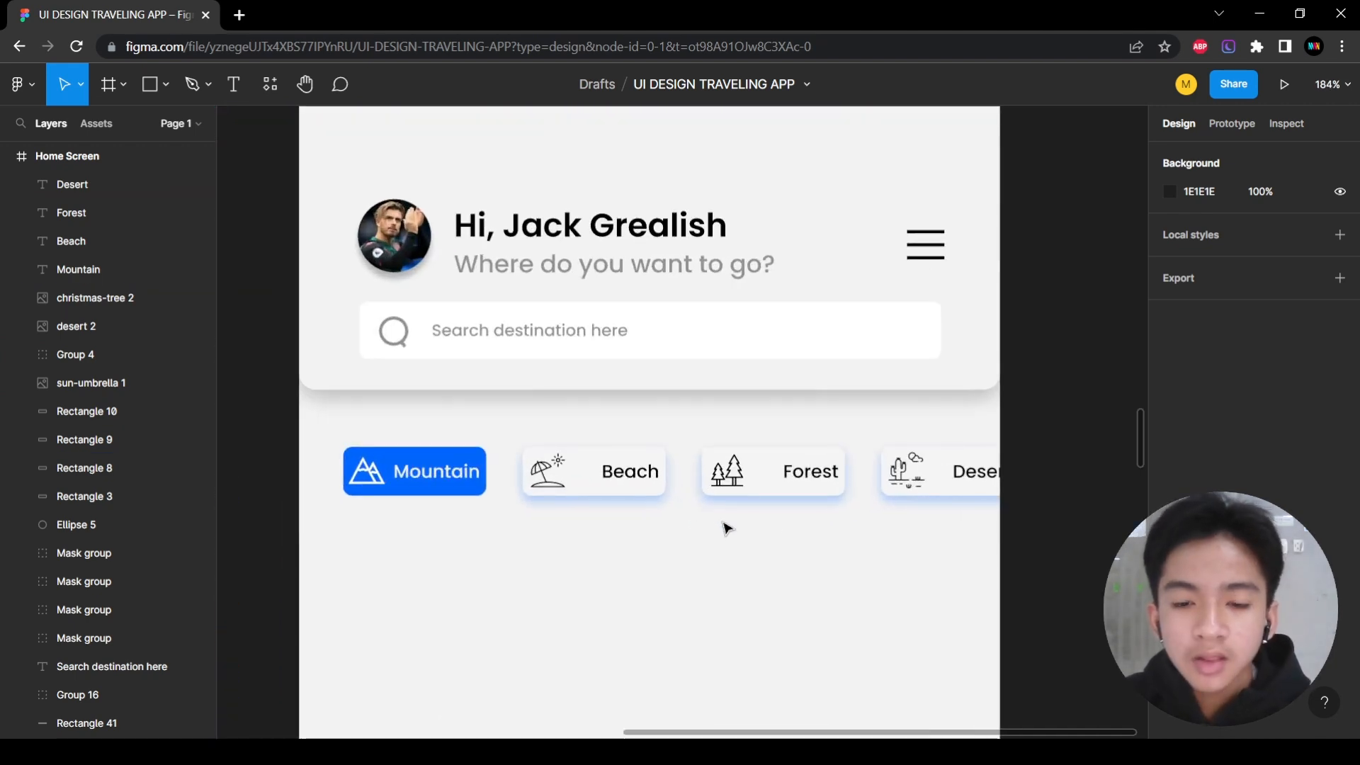
pyautogui.scroll(-4, 601, 530)
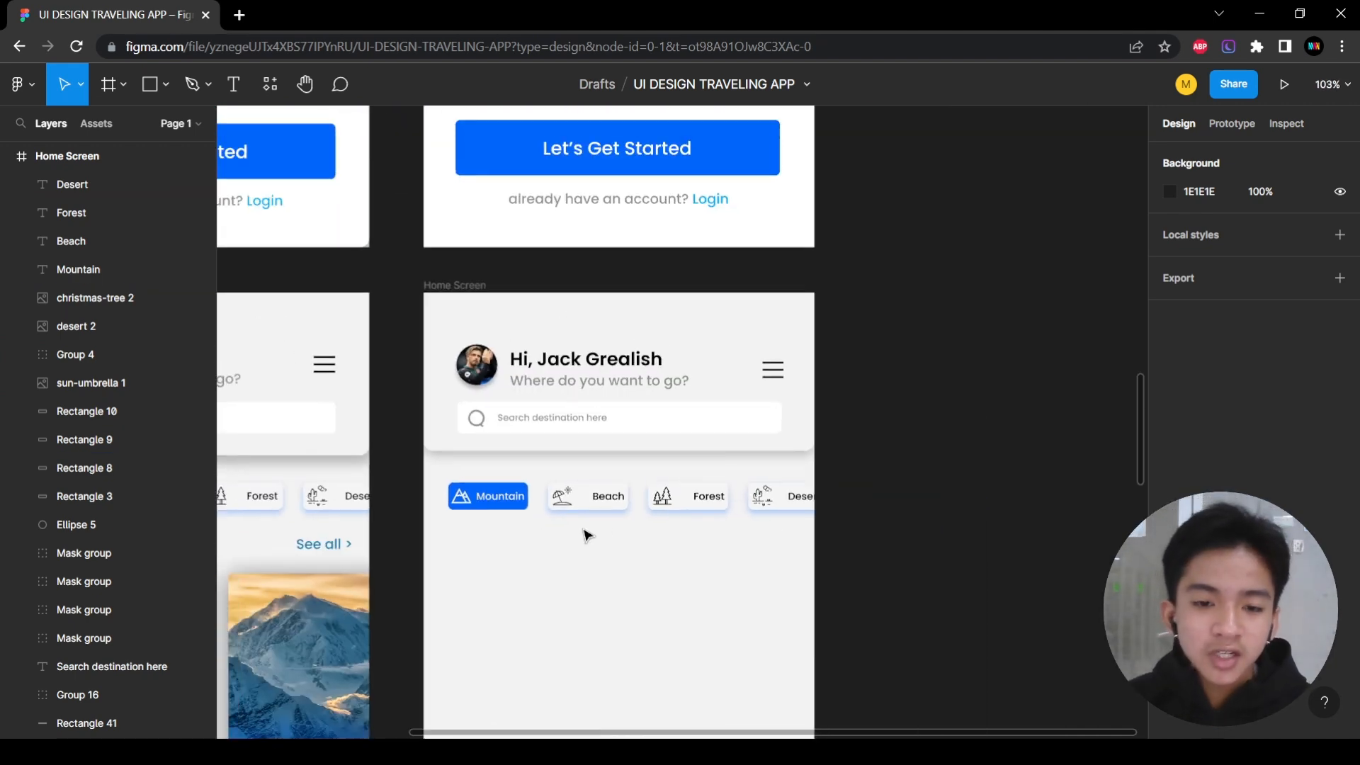